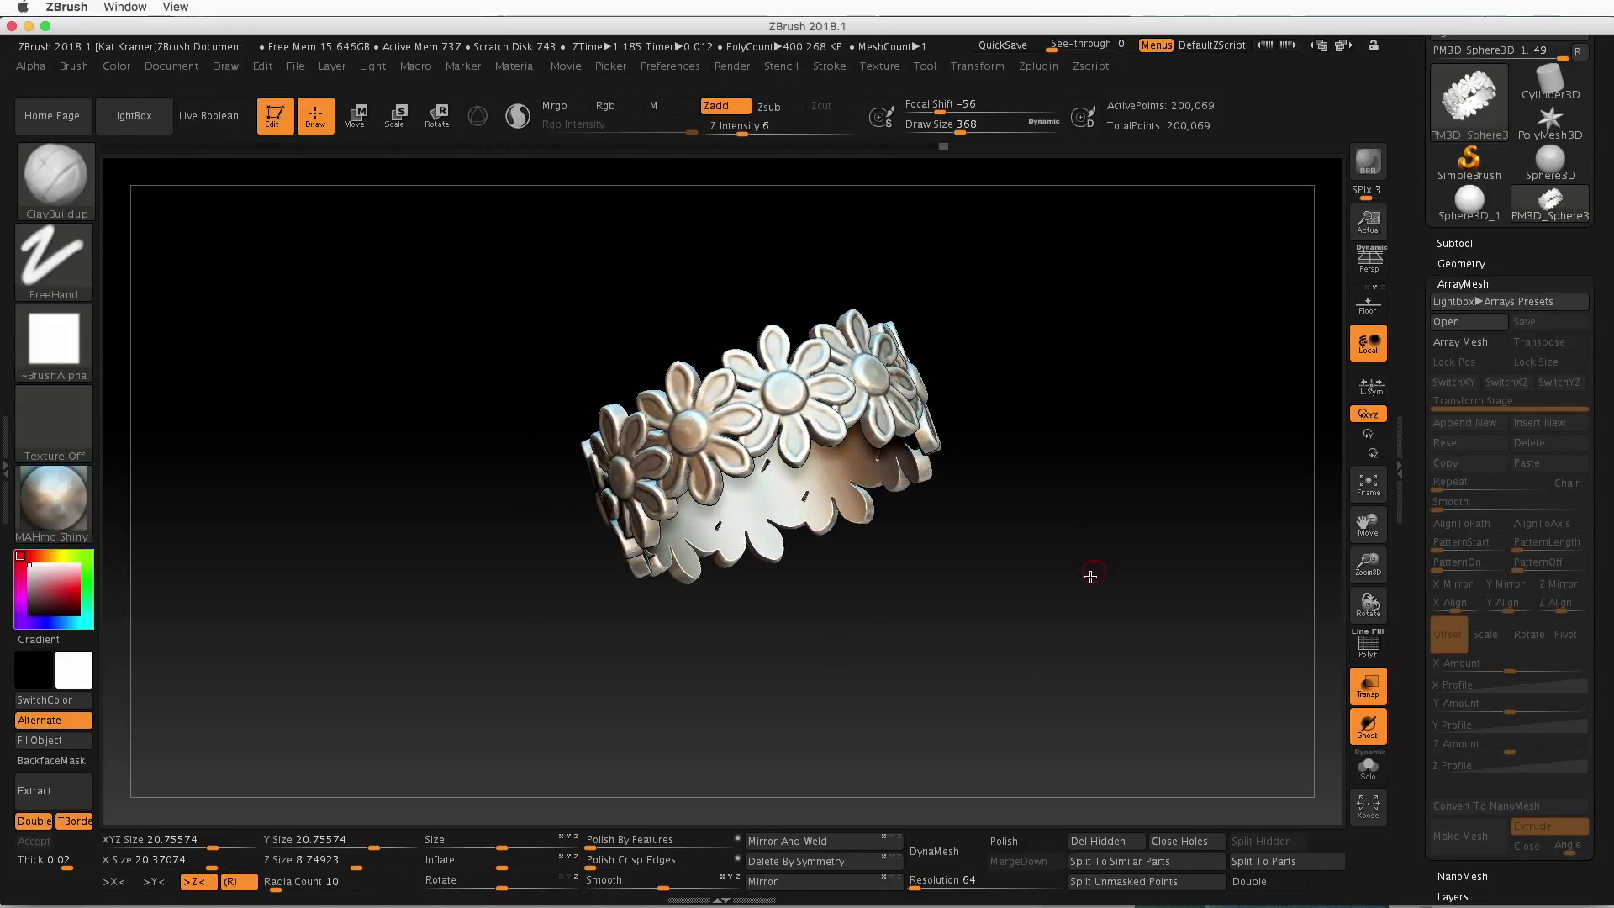
# Examine the finished flower ring from the front, at an angle from below, and straight through its opening
pyautogui.moveTo(983, 620); pyautogui.dragTo(1029, 639)
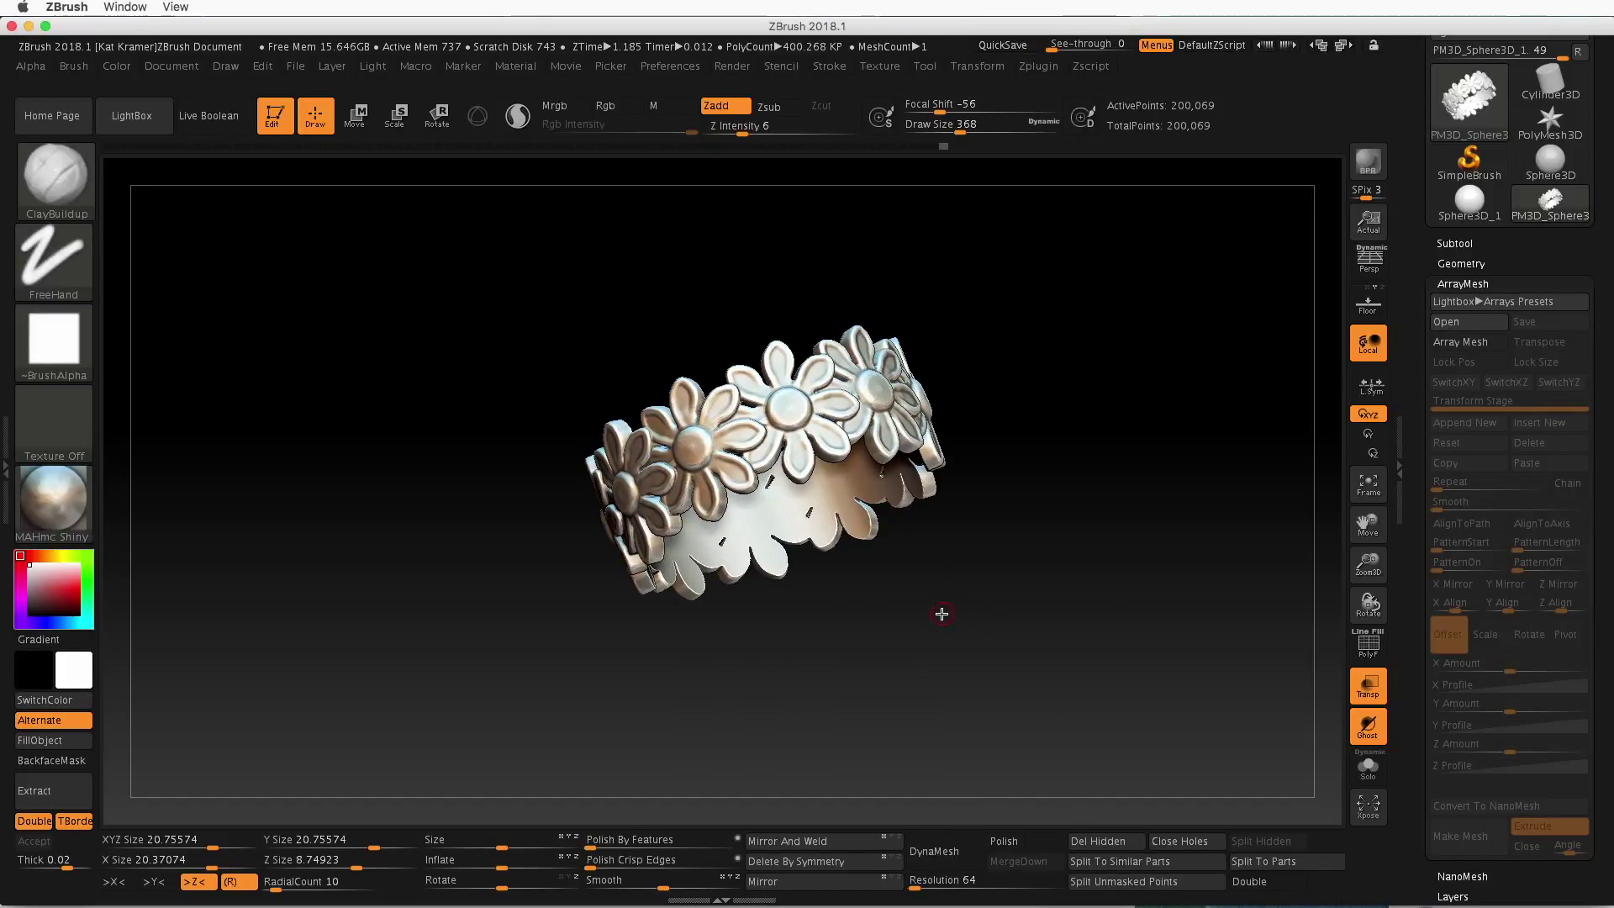
pyautogui.moveTo(941, 614); pyautogui.dragTo(972, 463)
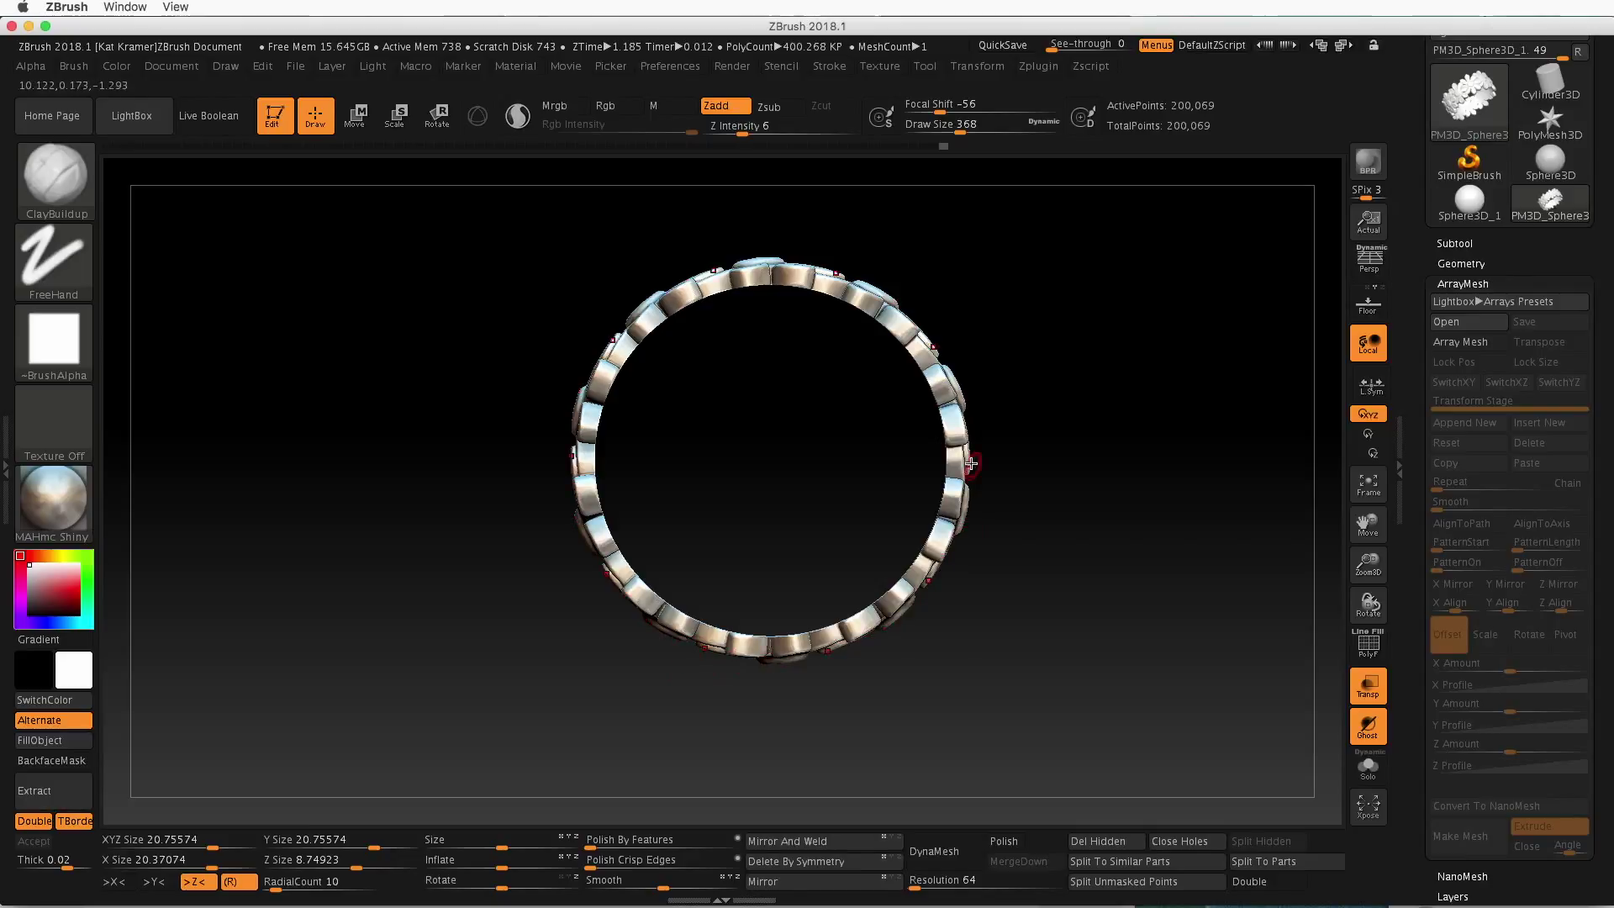
pyautogui.moveTo(1082, 454); pyautogui.dragTo(1074, 588)
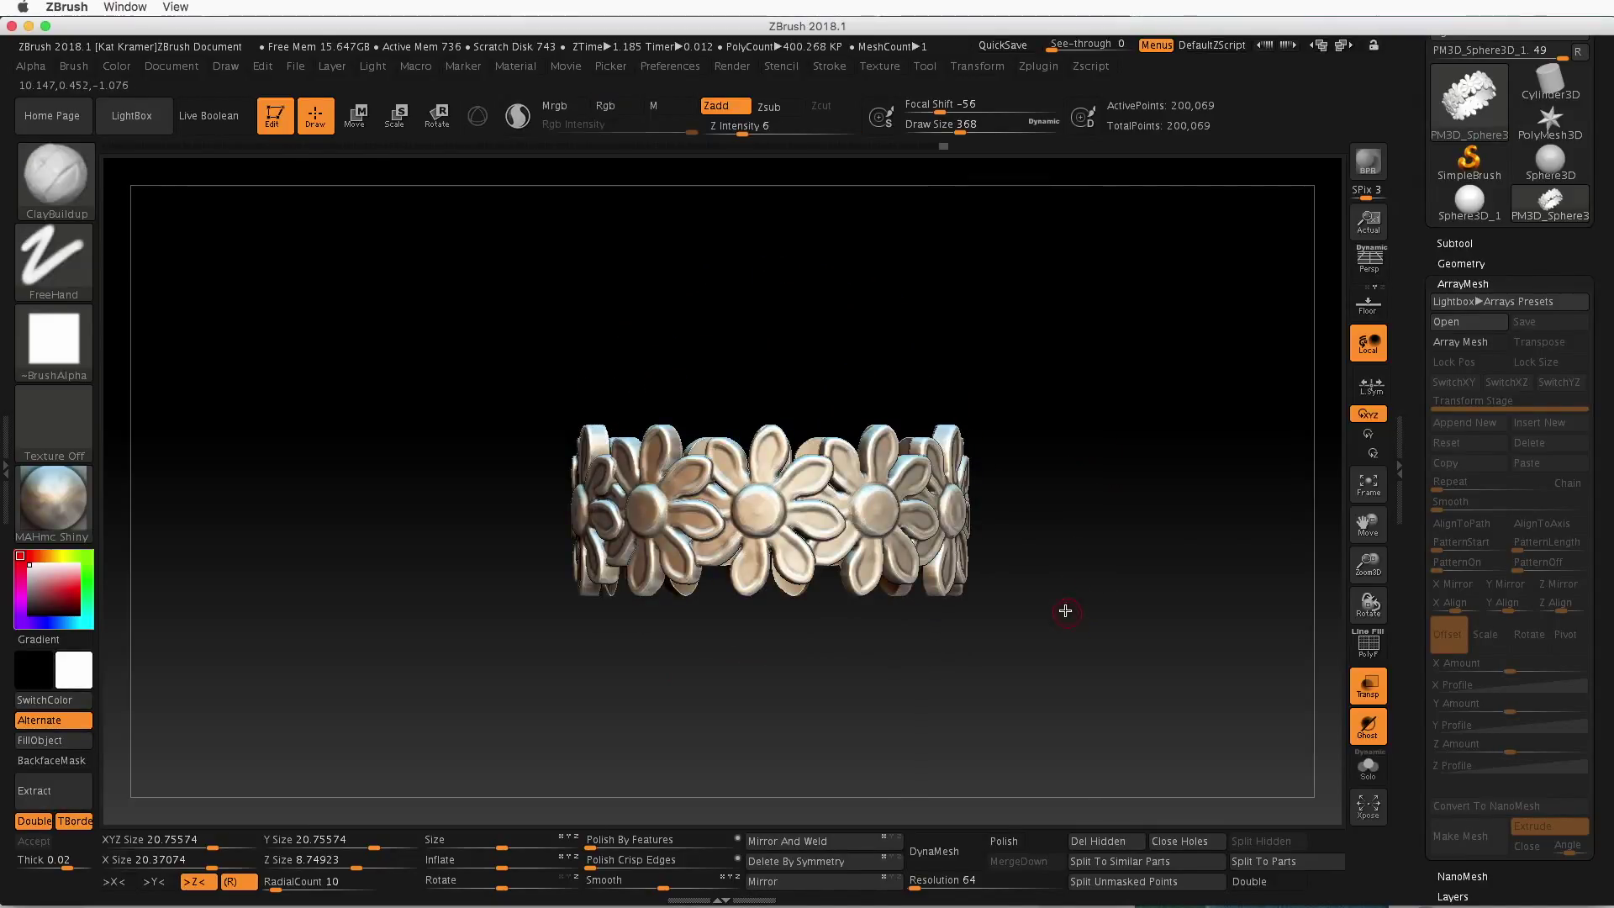
pyautogui.moveTo(1066, 609); pyautogui.dragTo(1043, 590)
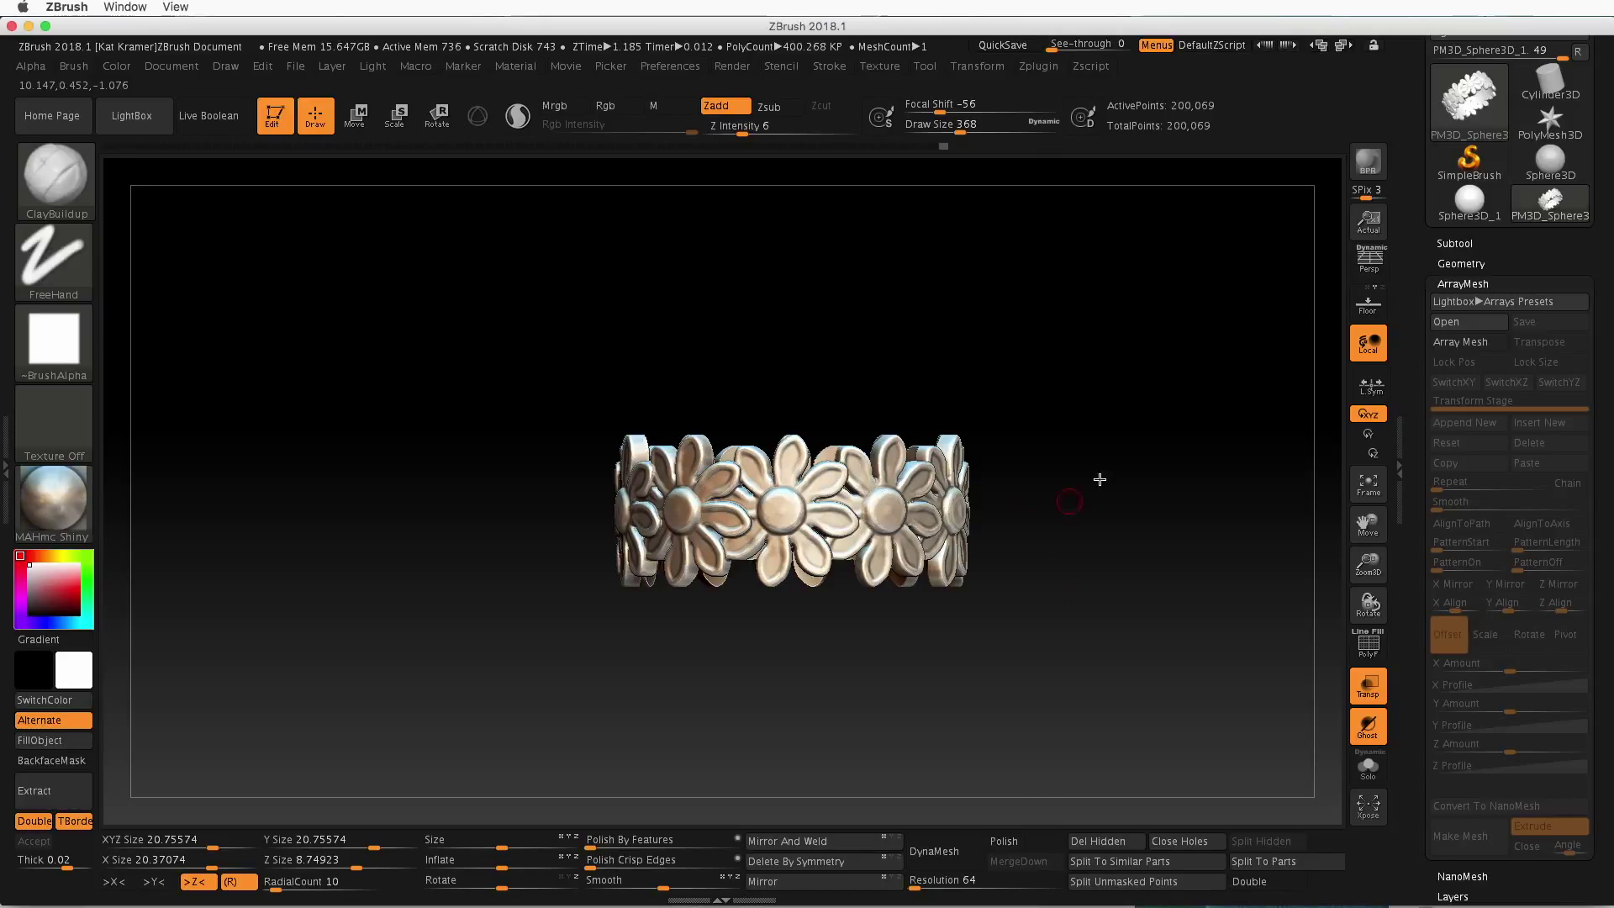
pyautogui.click(1485, 283)
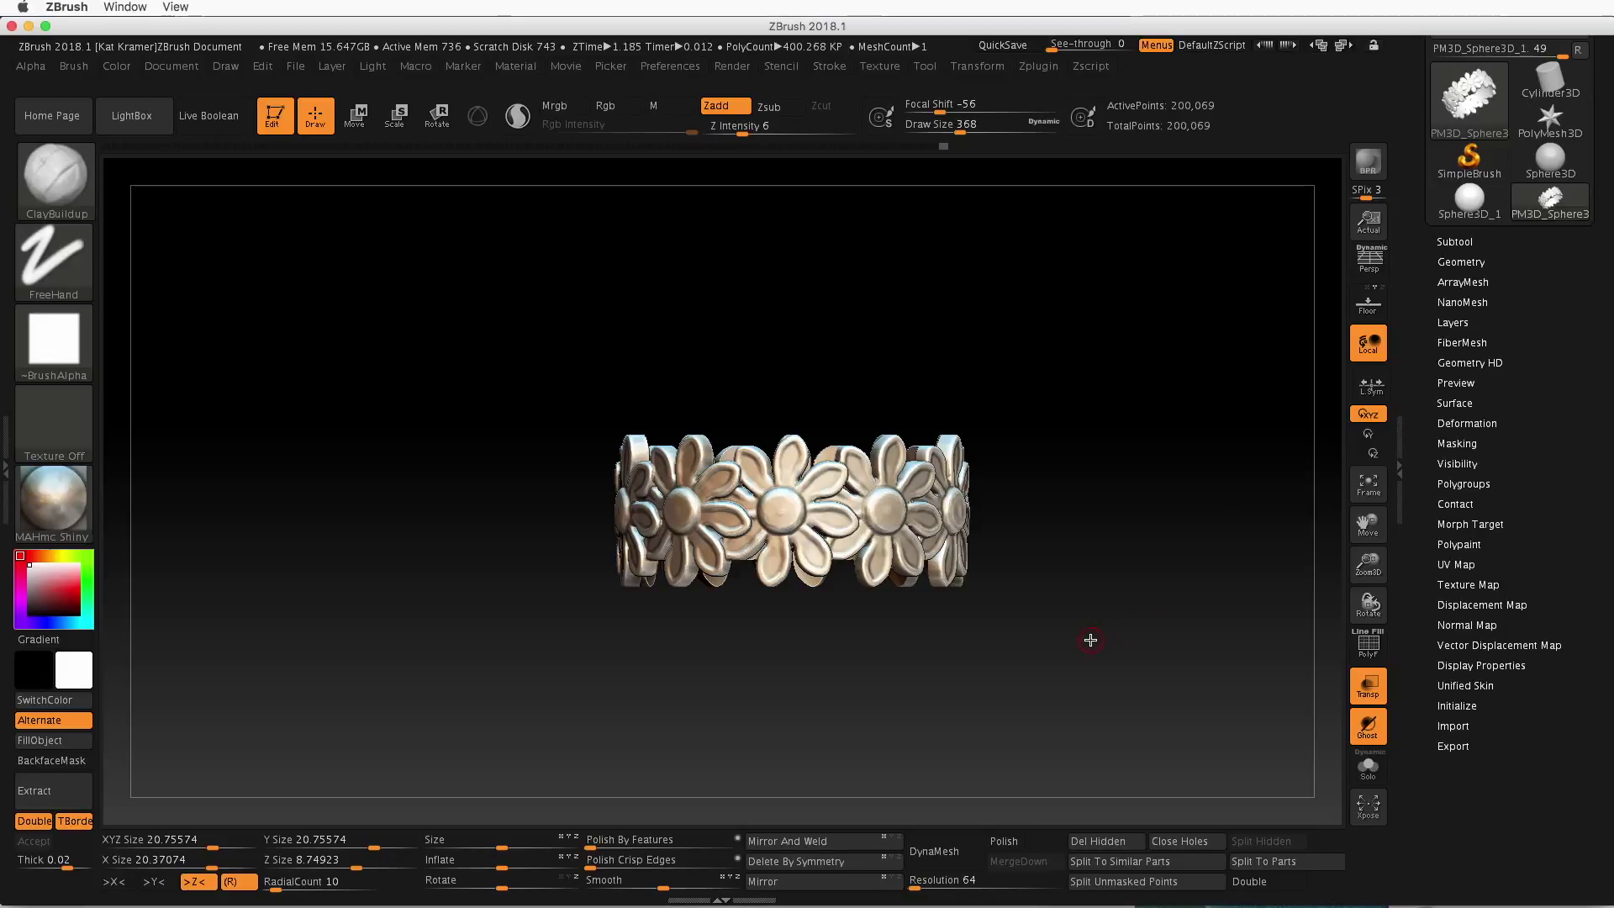
pyautogui.moveTo(1061, 655); pyautogui.dragTo(1085, 555)
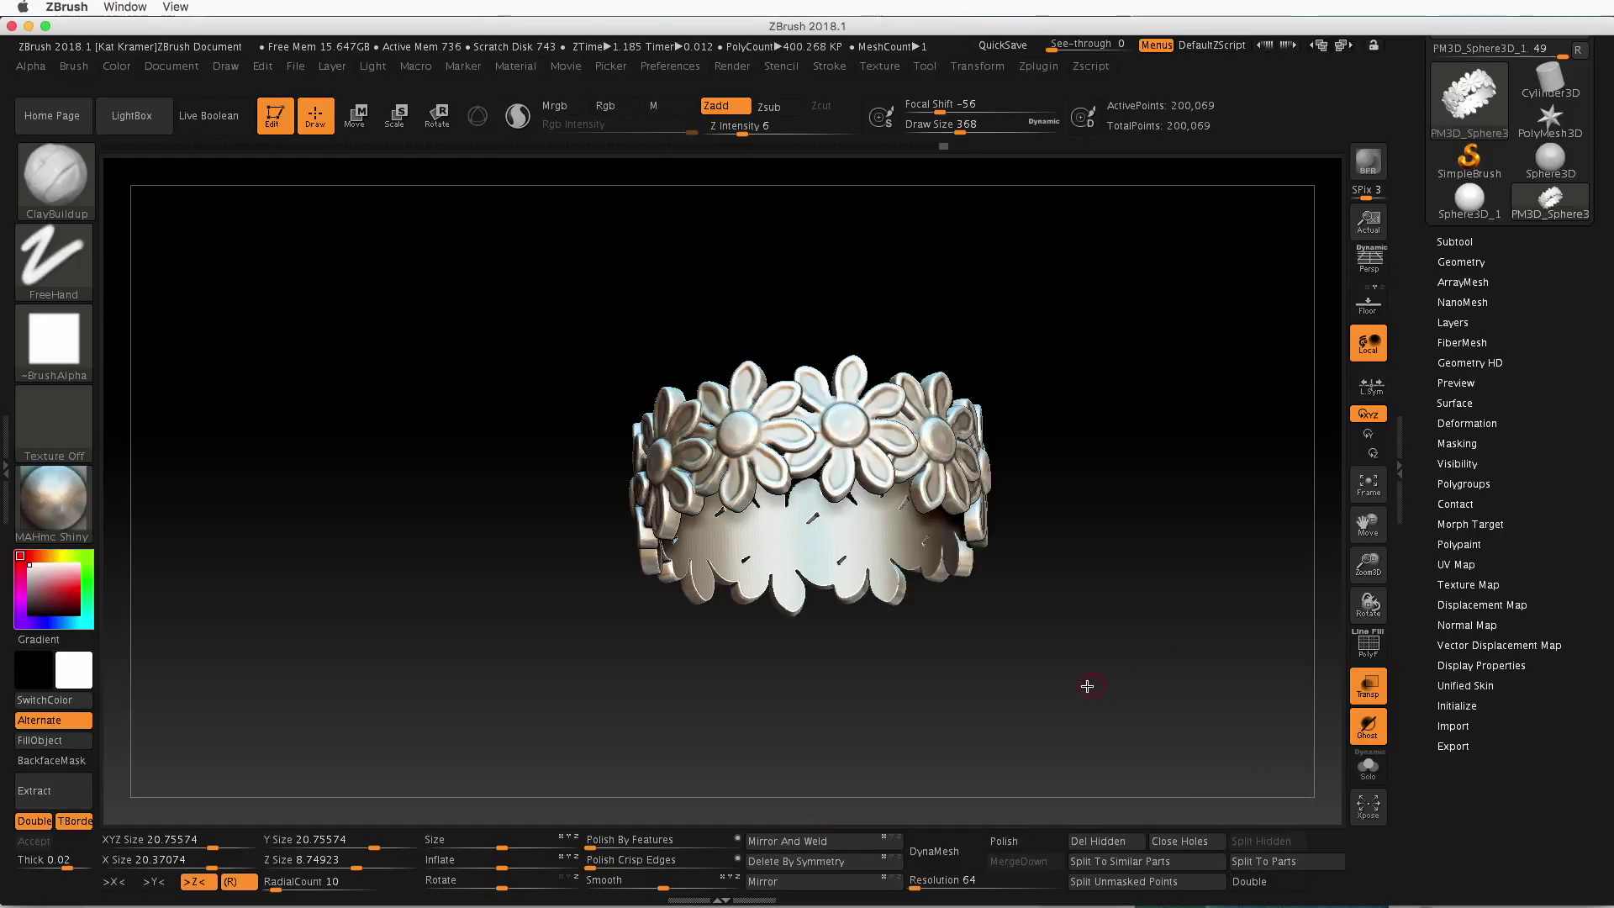
pyautogui.moveTo(1088, 686); pyautogui.dragTo(1127, 689)
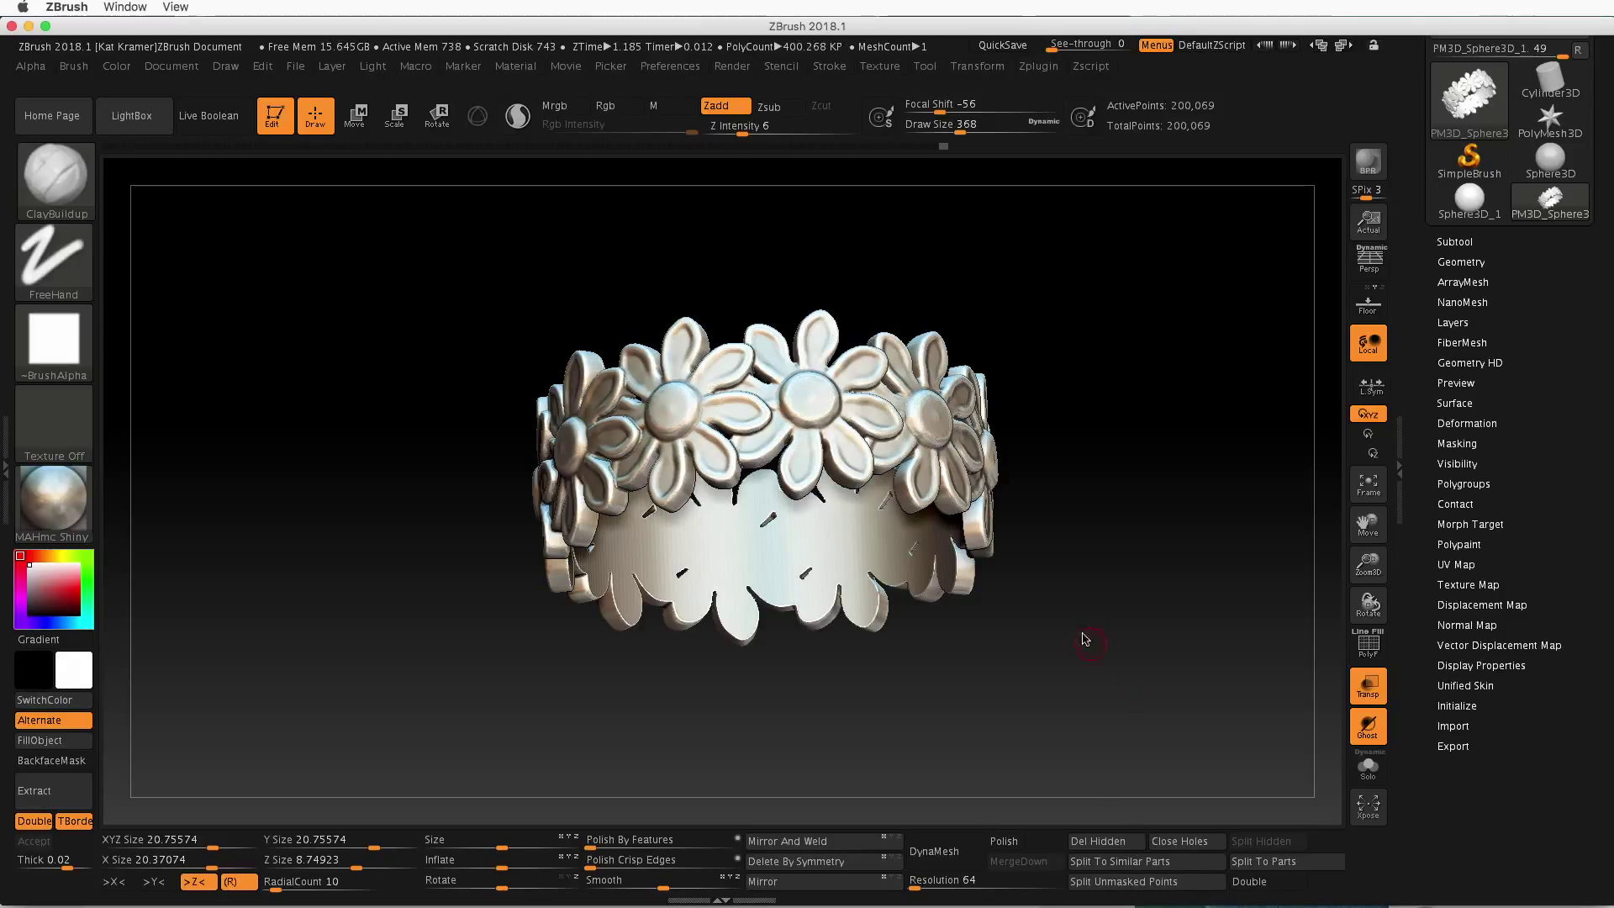
pyautogui.moveTo(1083, 639); pyautogui.dragTo(1034, 517)
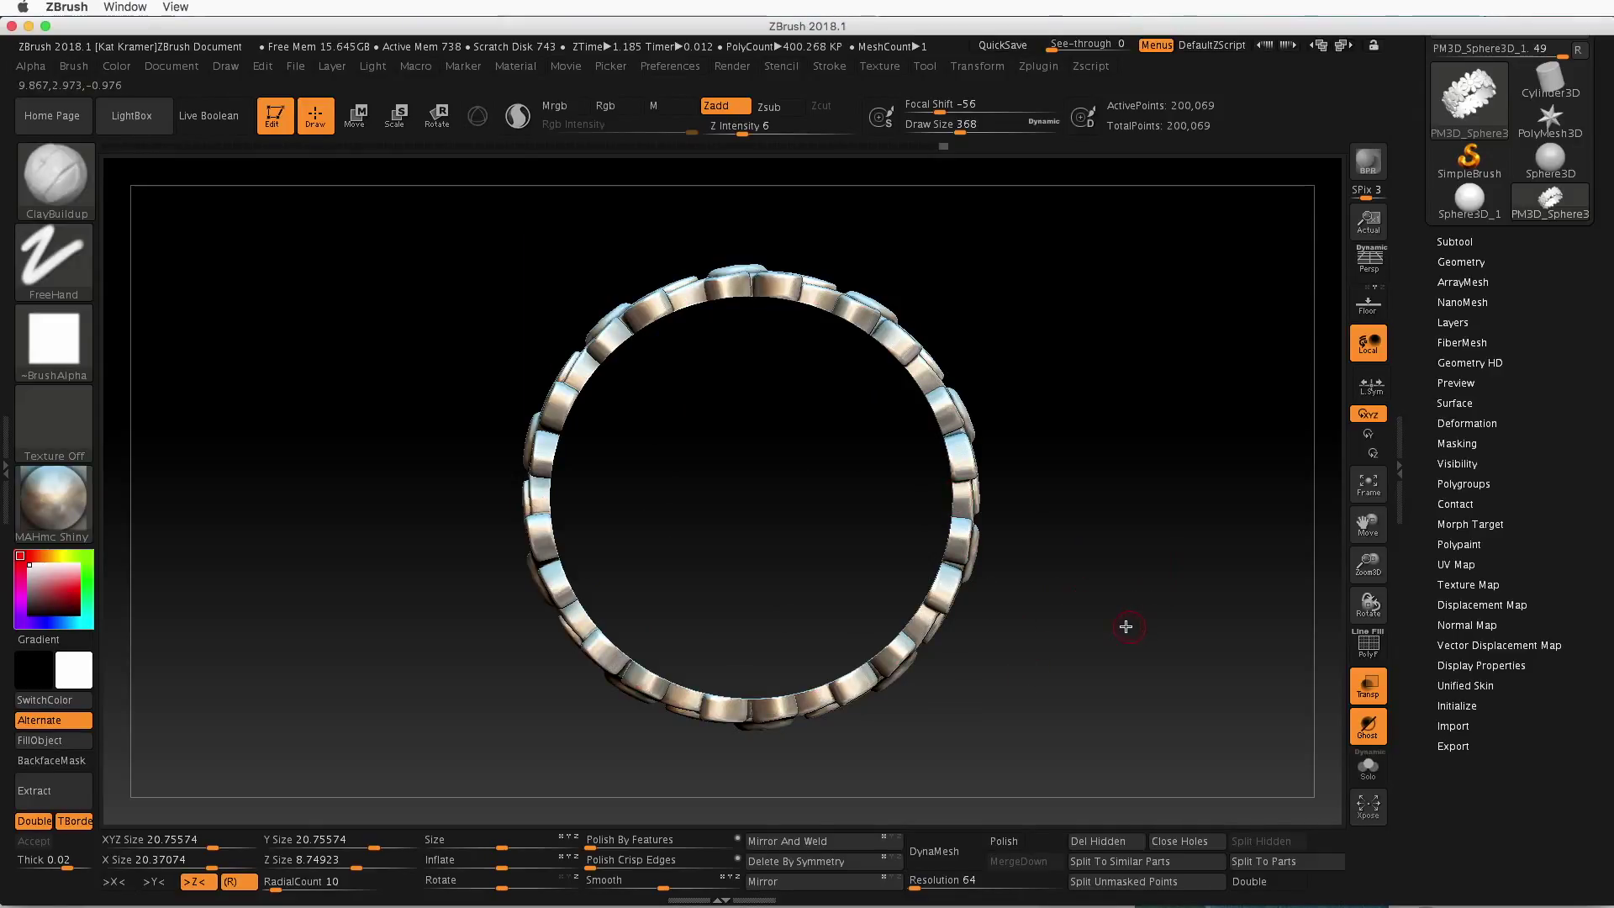
pyautogui.moveTo(1127, 627)
pyautogui.mouseDown()
pyautogui.moveTo(1074, 572)
pyautogui.moveTo(1096, 638)
pyautogui.mouseUp()
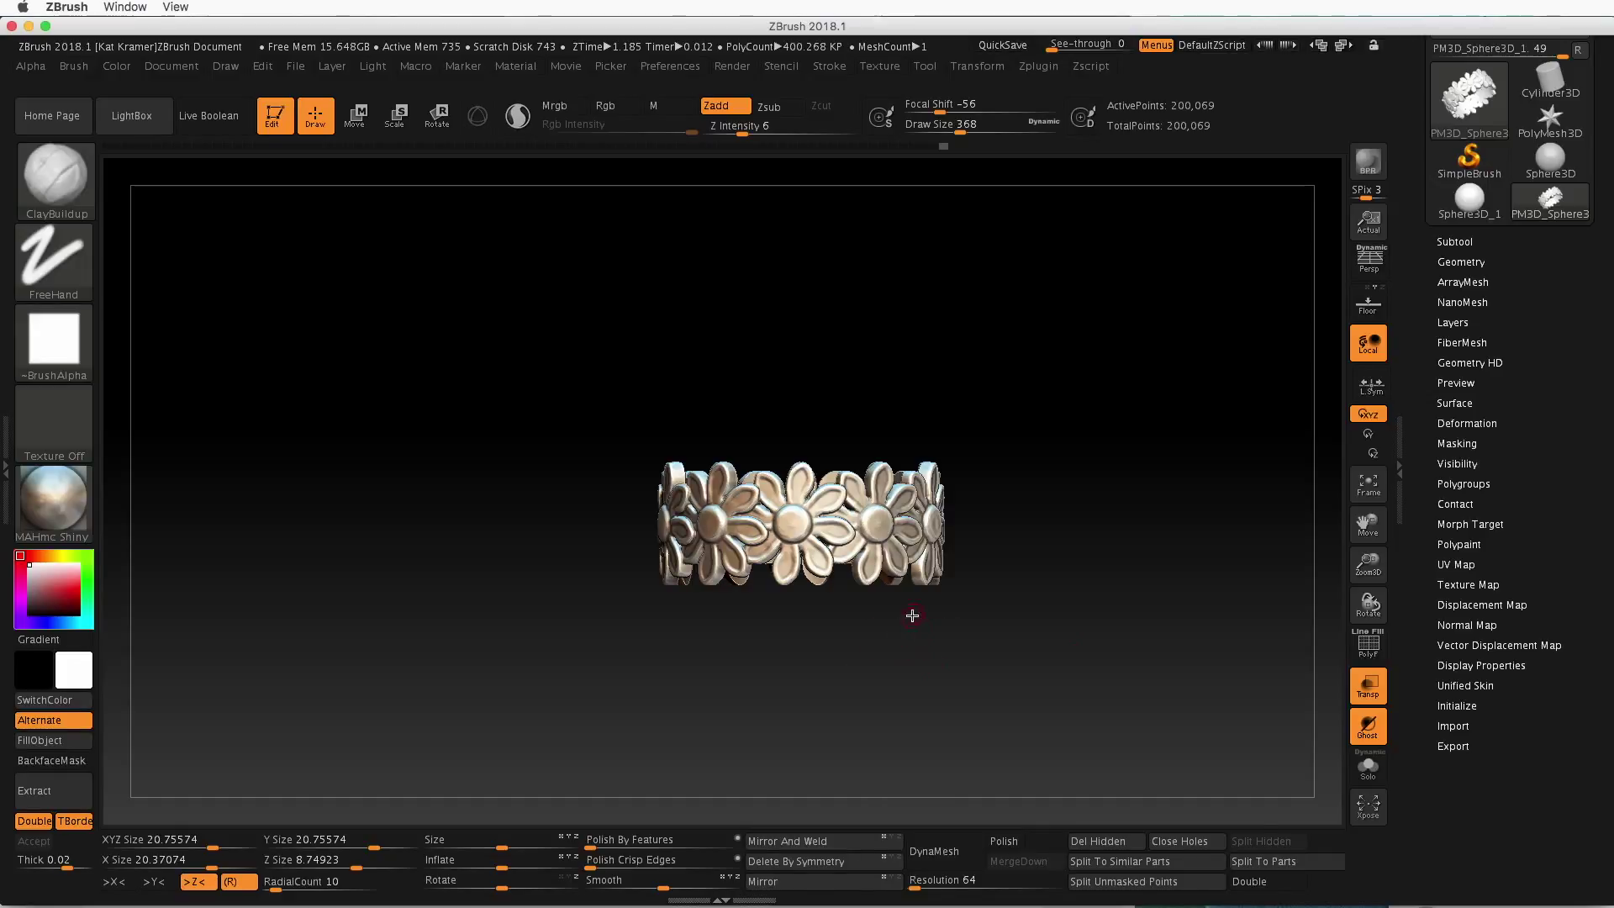
pyautogui.moveTo(916, 701)
pyautogui.keyDown('alt'); pyautogui.mouseDown()
pyautogui.moveTo(886, 684)
pyautogui.moveTo(966, 714)
pyautogui.moveTo(943, 707)
pyautogui.mouseUp(); pyautogui.keyUp('alt')
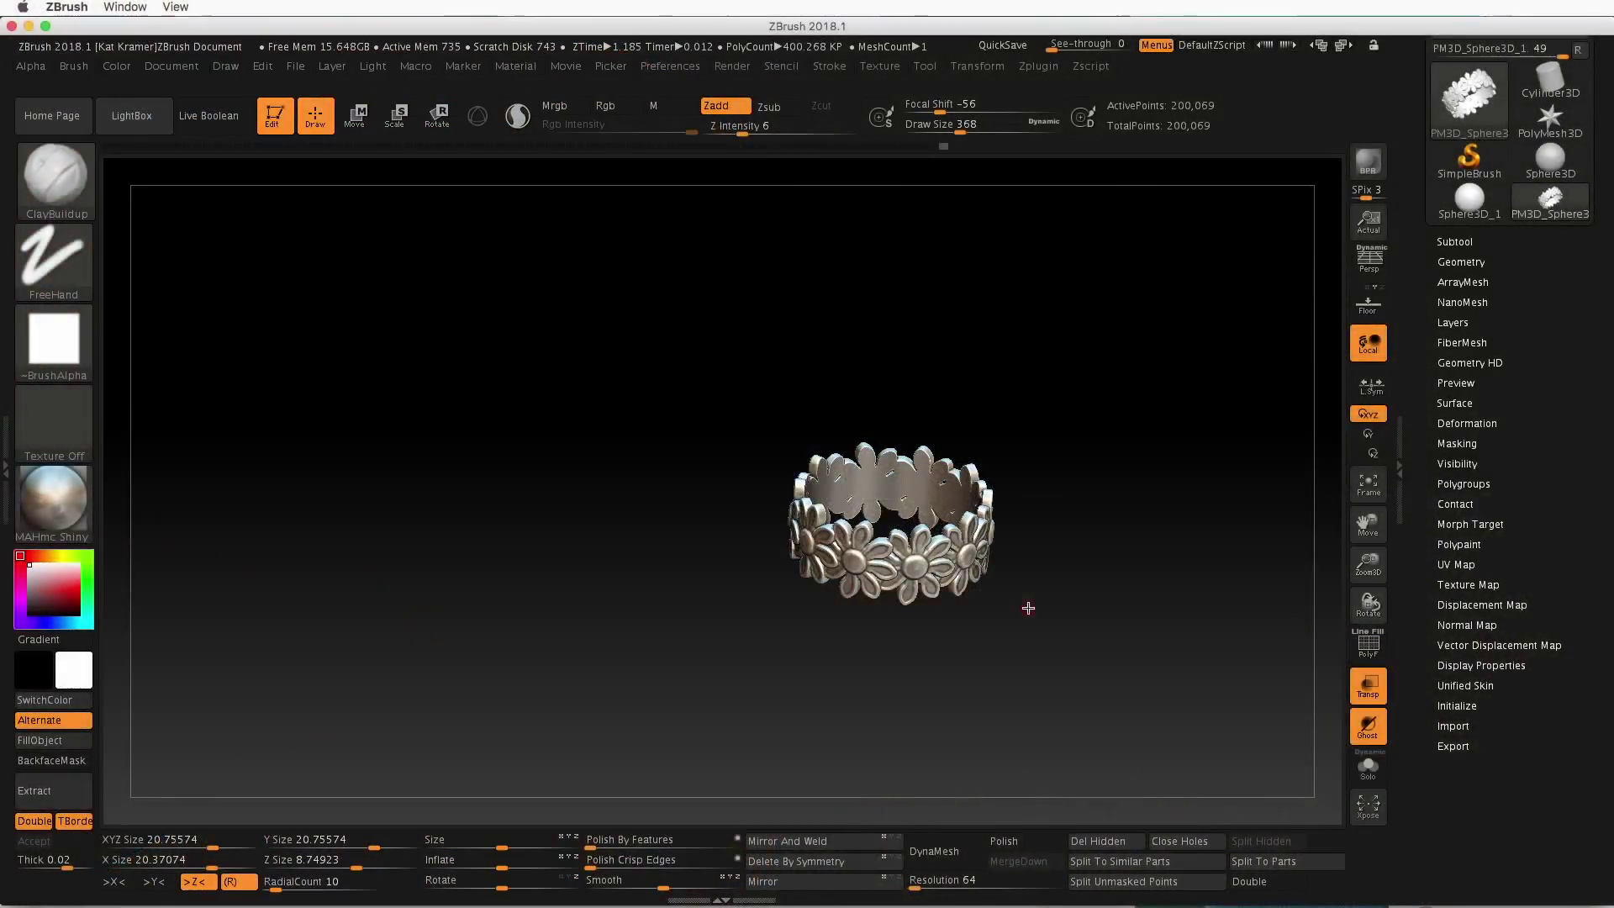
pyautogui.moveTo(1027, 606)
pyautogui.keyDown('shift'); pyautogui.mouseDown()
pyautogui.moveTo(1026, 583)
pyautogui.moveTo(965, 675)
pyautogui.mouseUp(); pyautogui.keyUp('shift')
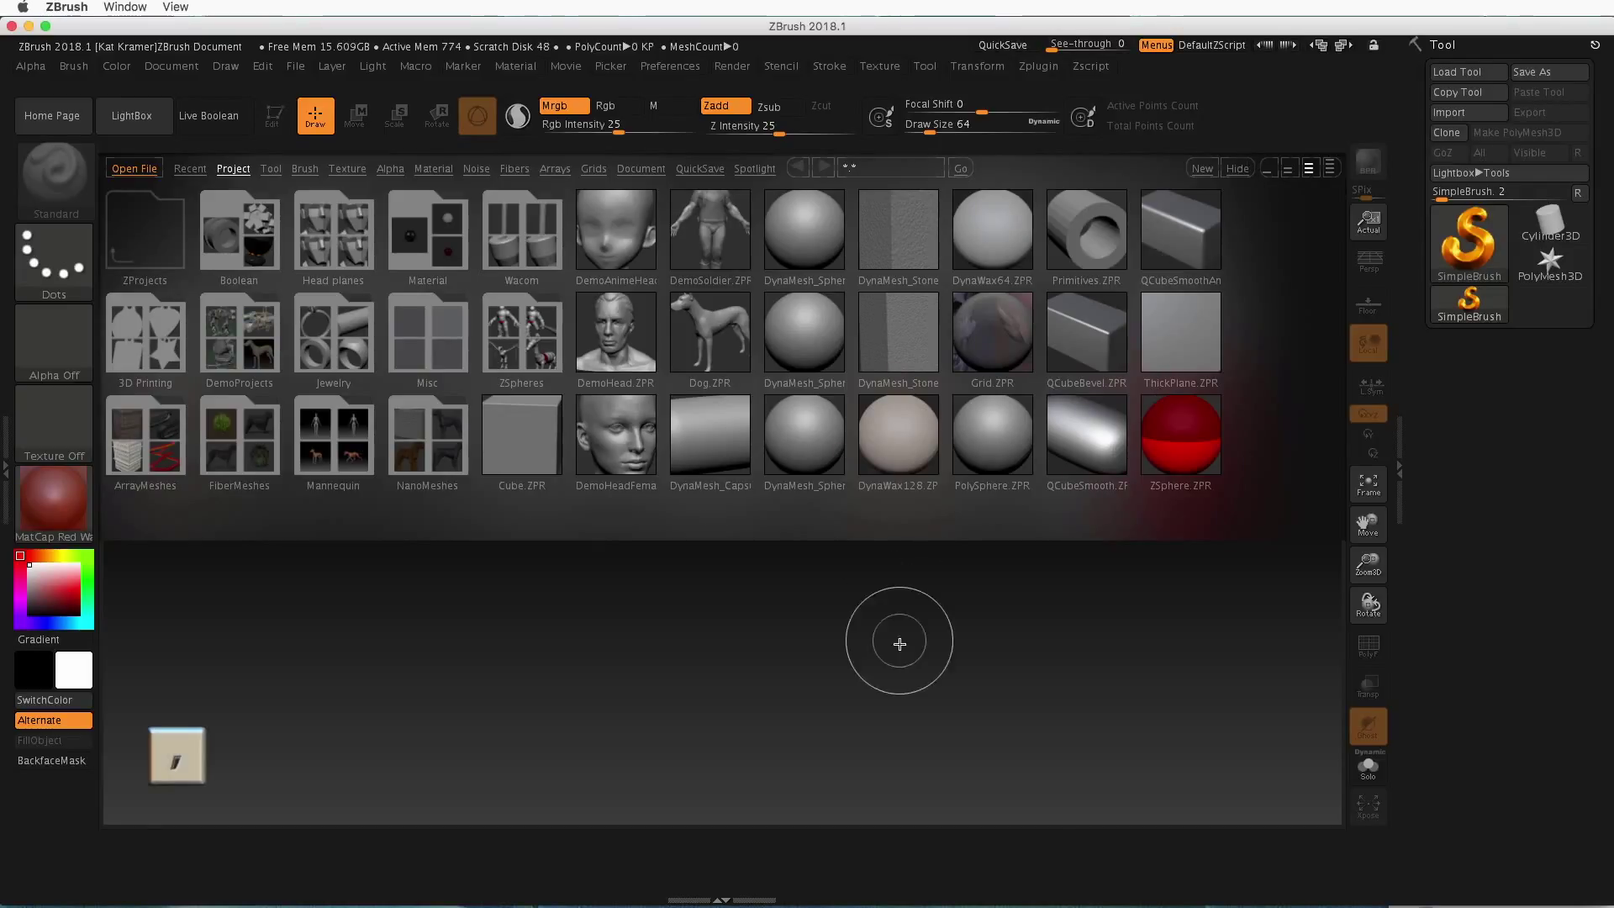
# Hide the project browser and choose the Sphere3D primitive as the active tool
pyautogui.press(',')
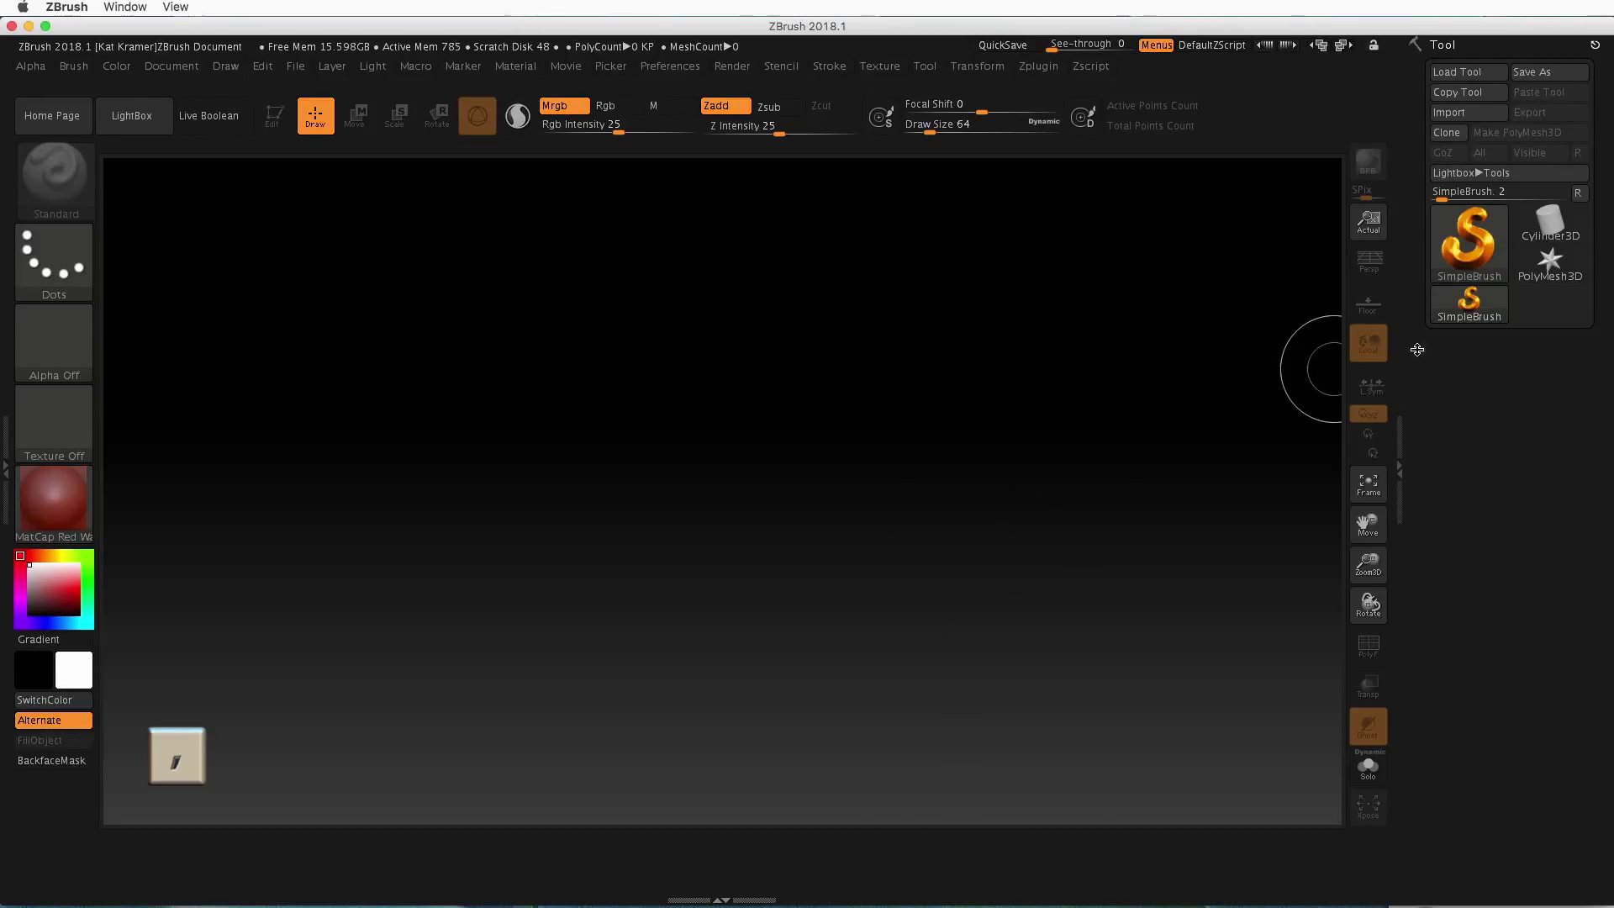
pyautogui.click(1476, 259)
pyautogui.click(1475, 252)
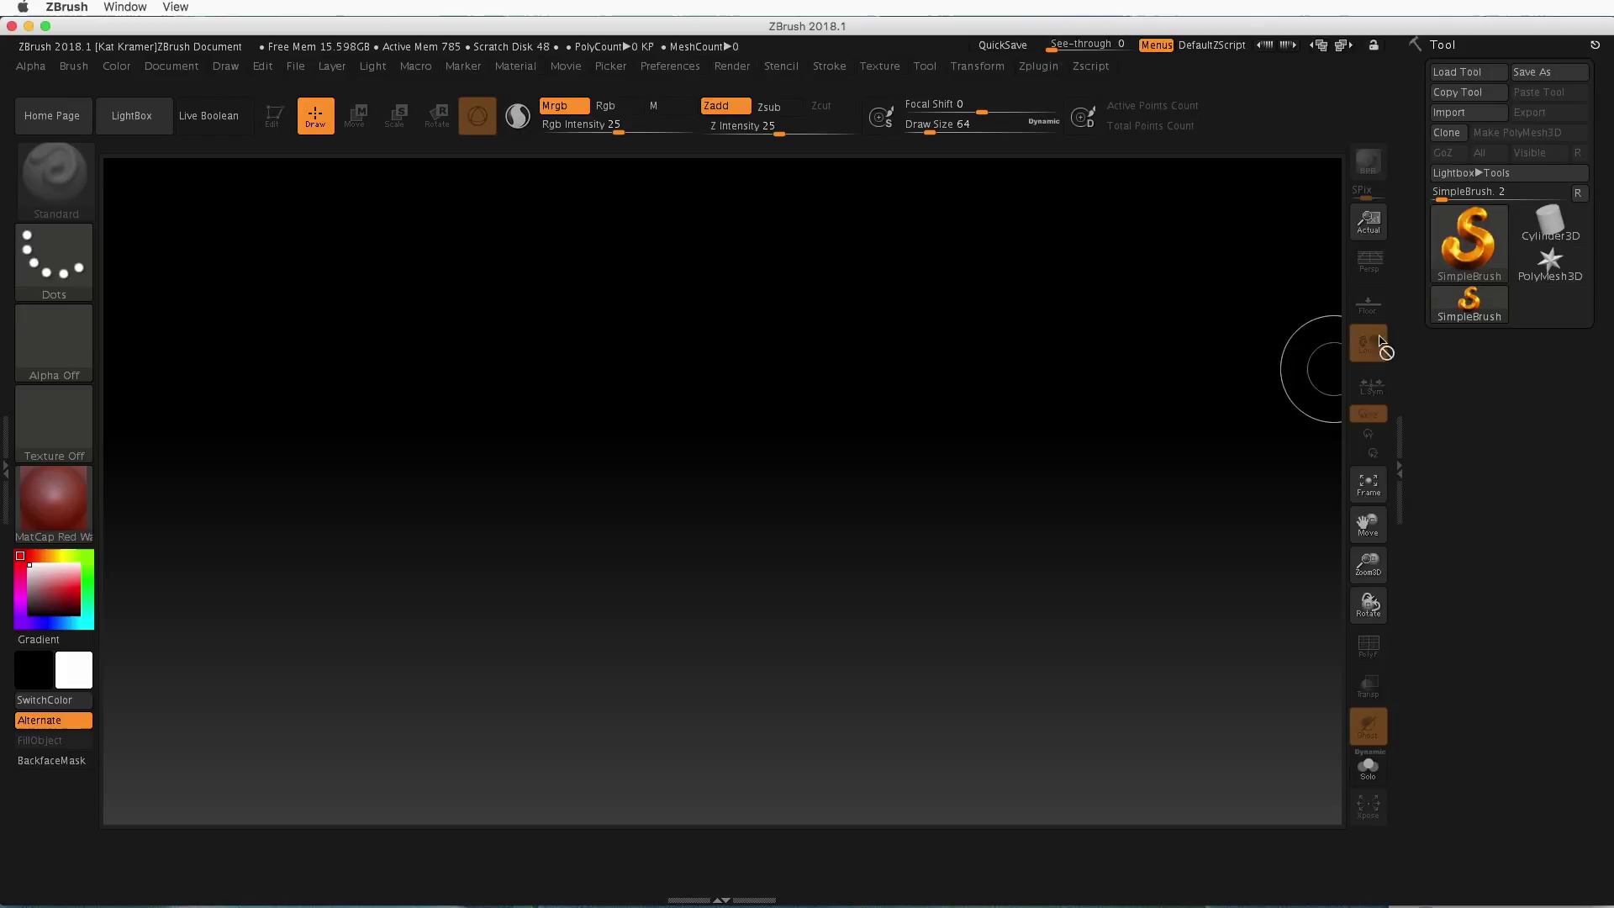
pyautogui.click(1482, 244)
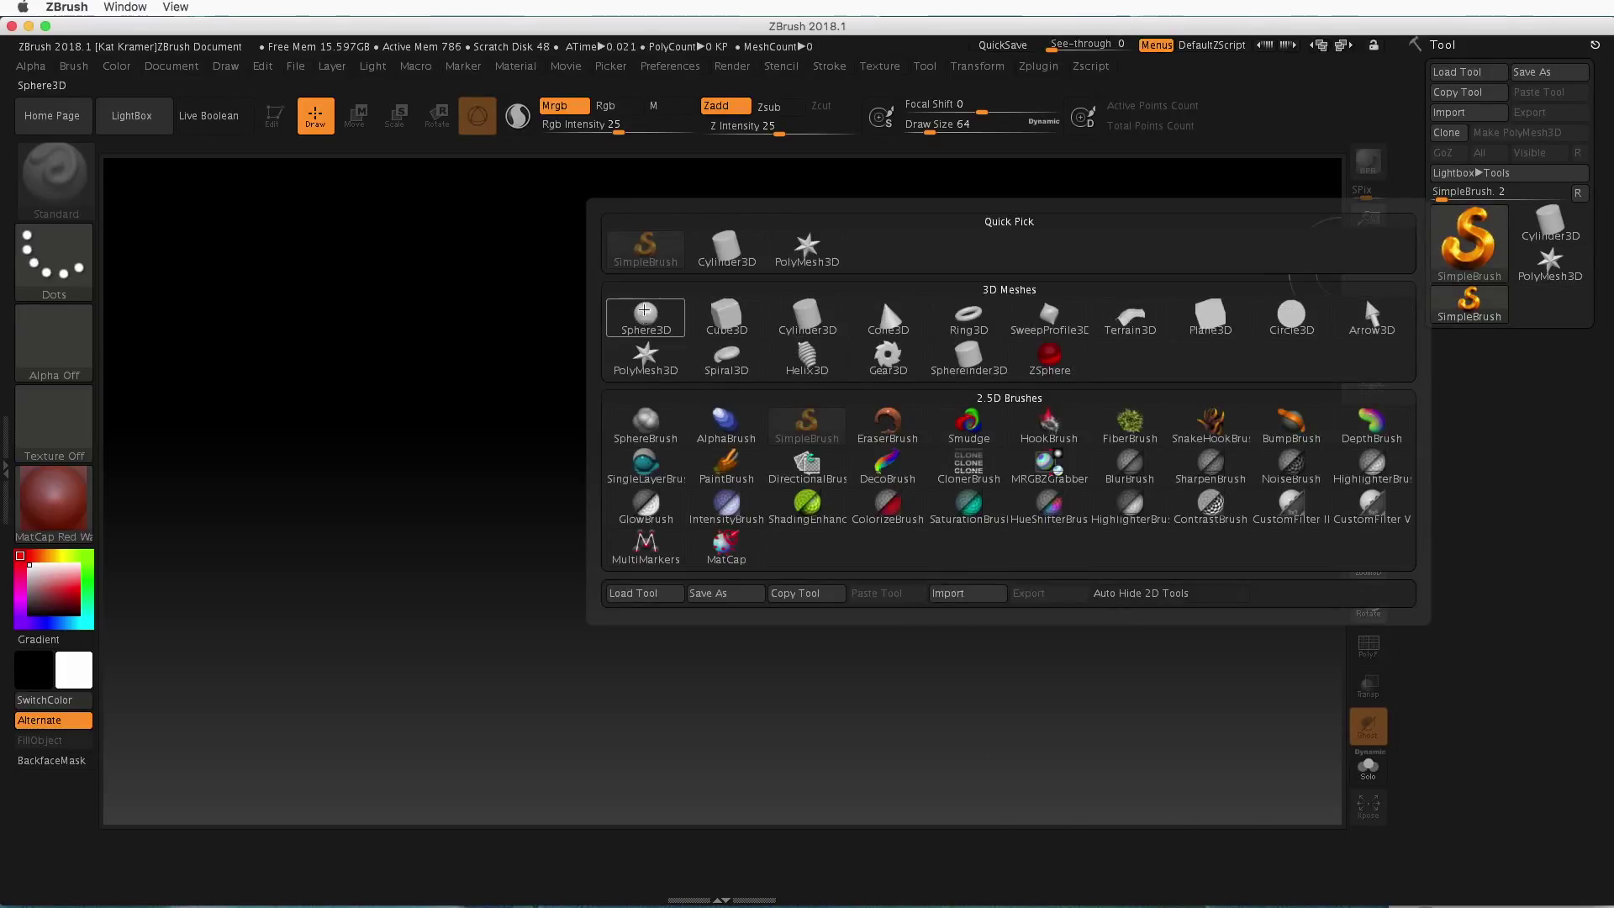
pyautogui.click(635, 317)
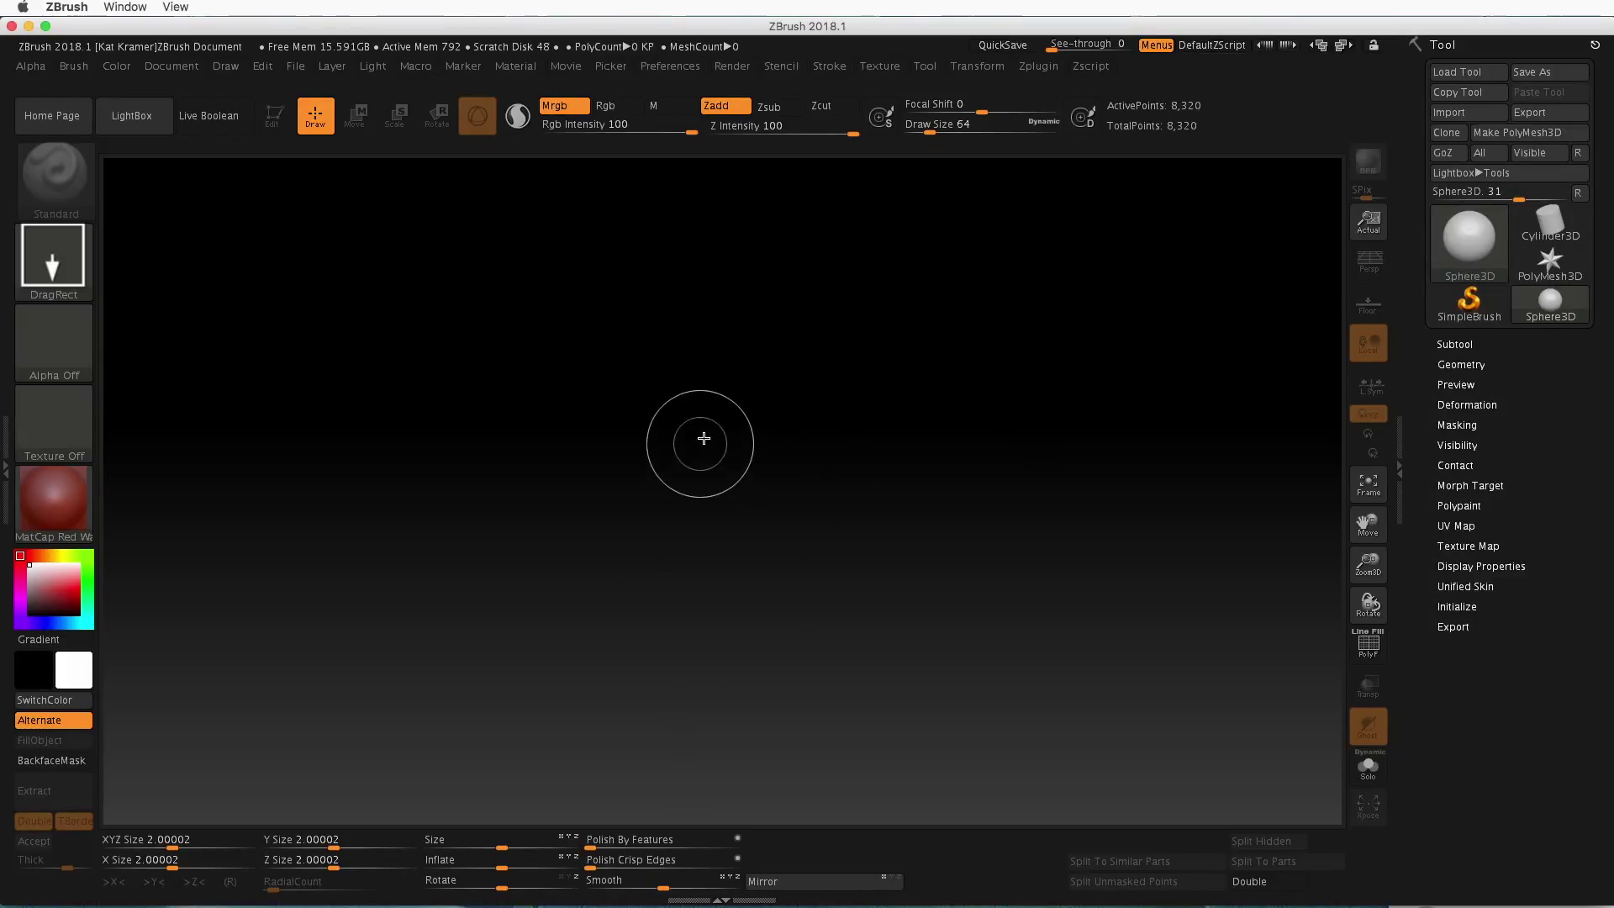
# Draw a sphere in the middle of the empty canvas and switch it to Edit mode
pyautogui.moveTo(744, 415); pyautogui.dragTo(756, 623)
pyautogui.press('t')
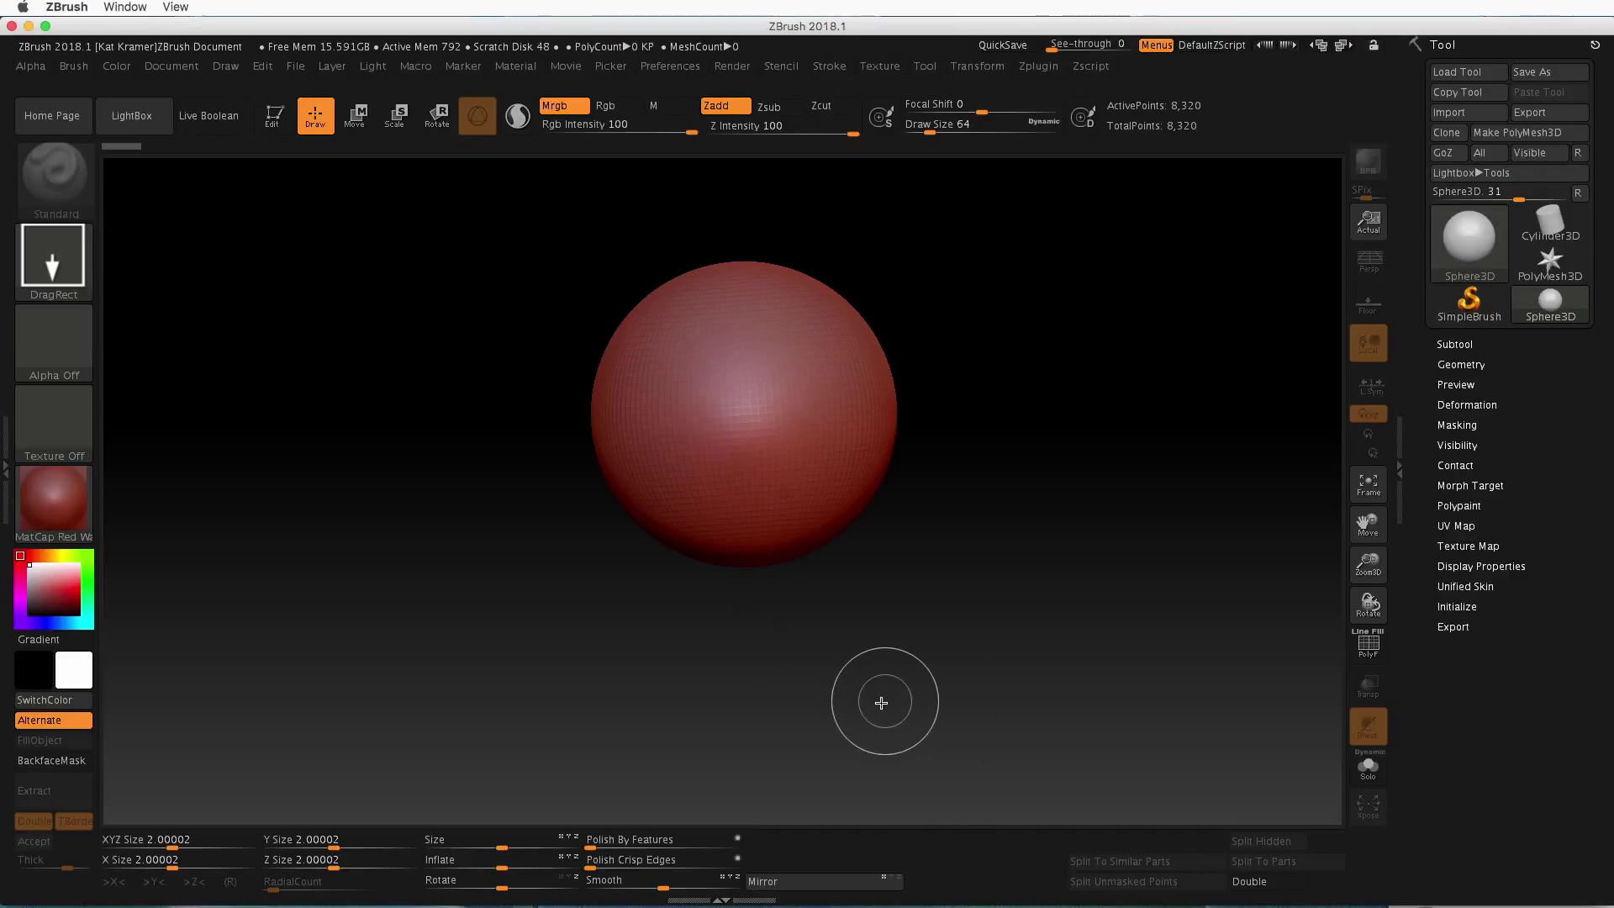
pyautogui.press('t')
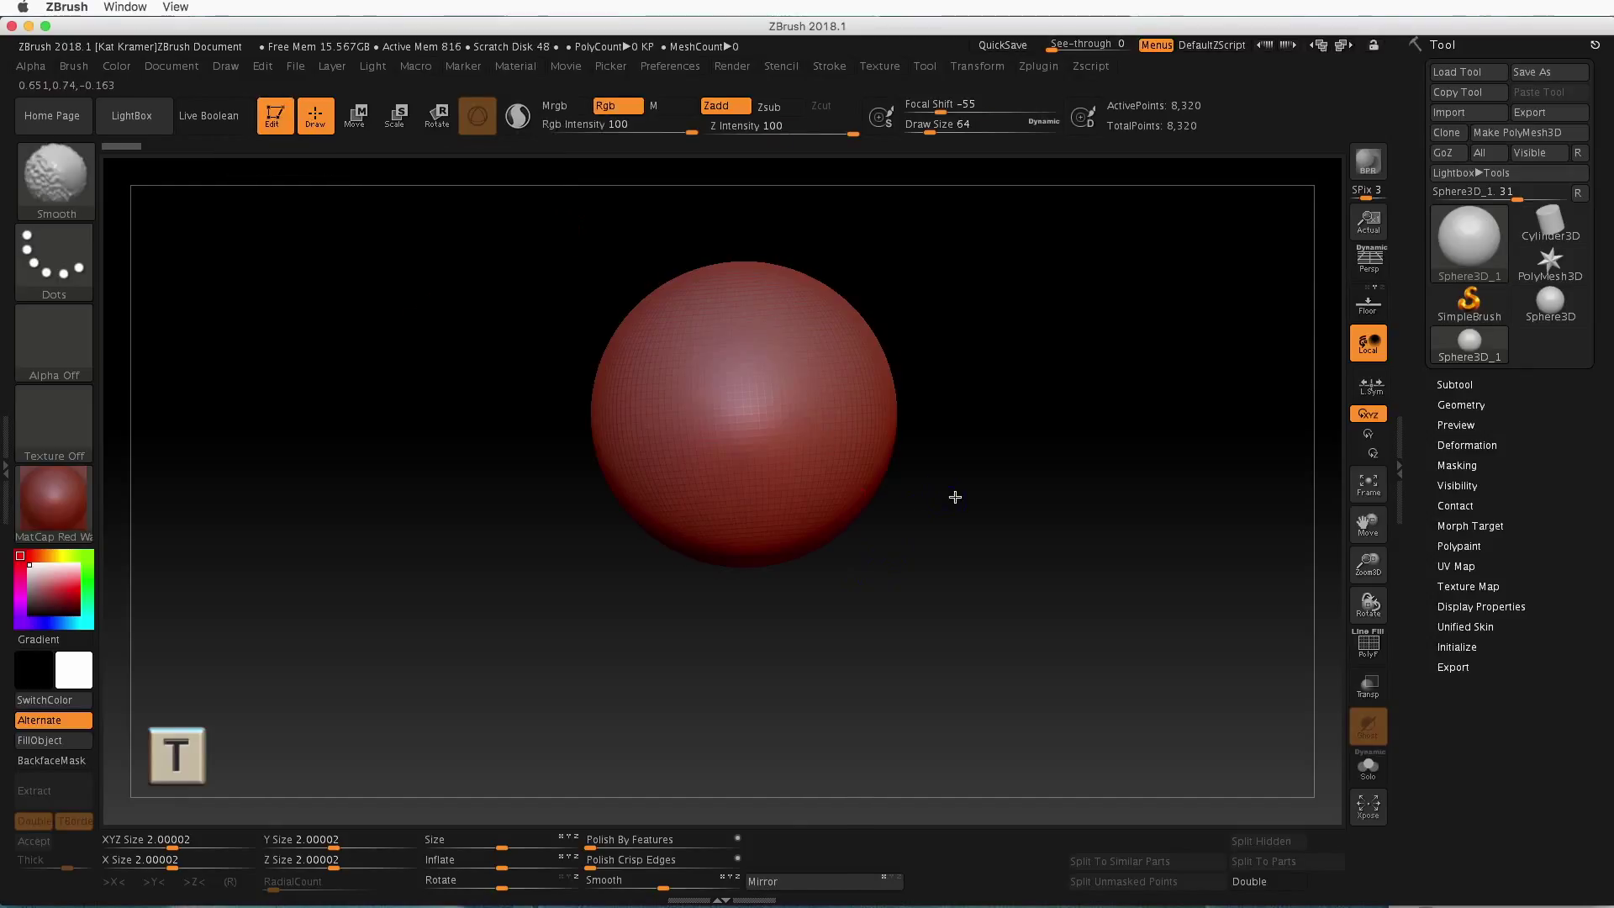
pyautogui.keyDown('alt'); pyautogui.moveTo(955, 527); pyautogui.dragTo(950, 589); pyautogui.keyUp('alt')
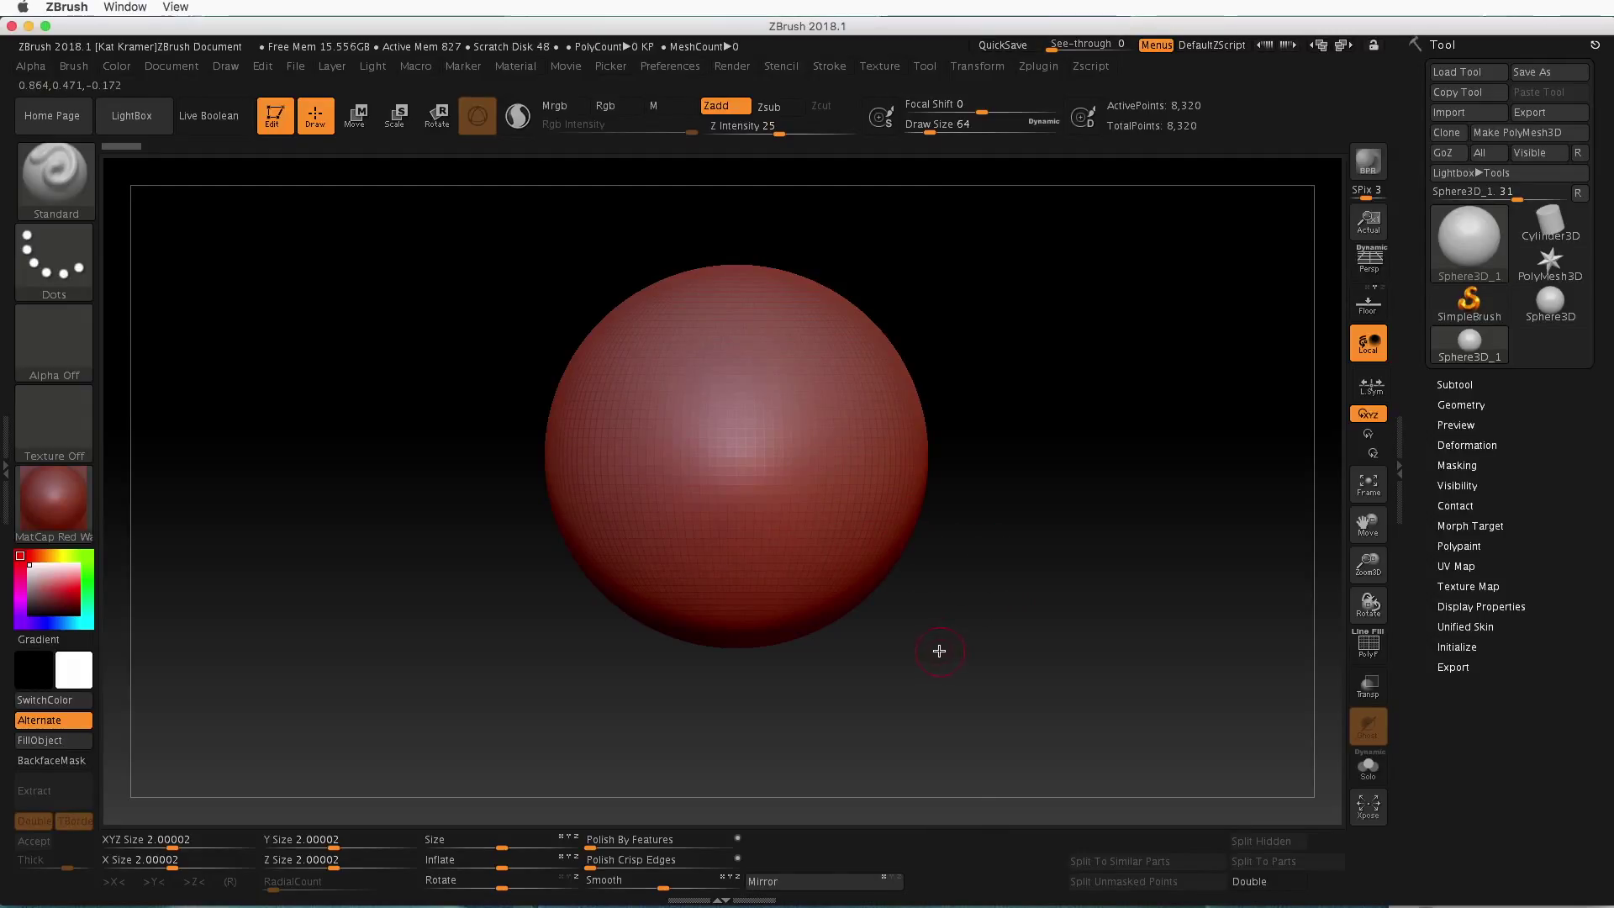
# Turn on the floor grid beneath the sphere
pyautogui.click(1370, 311)
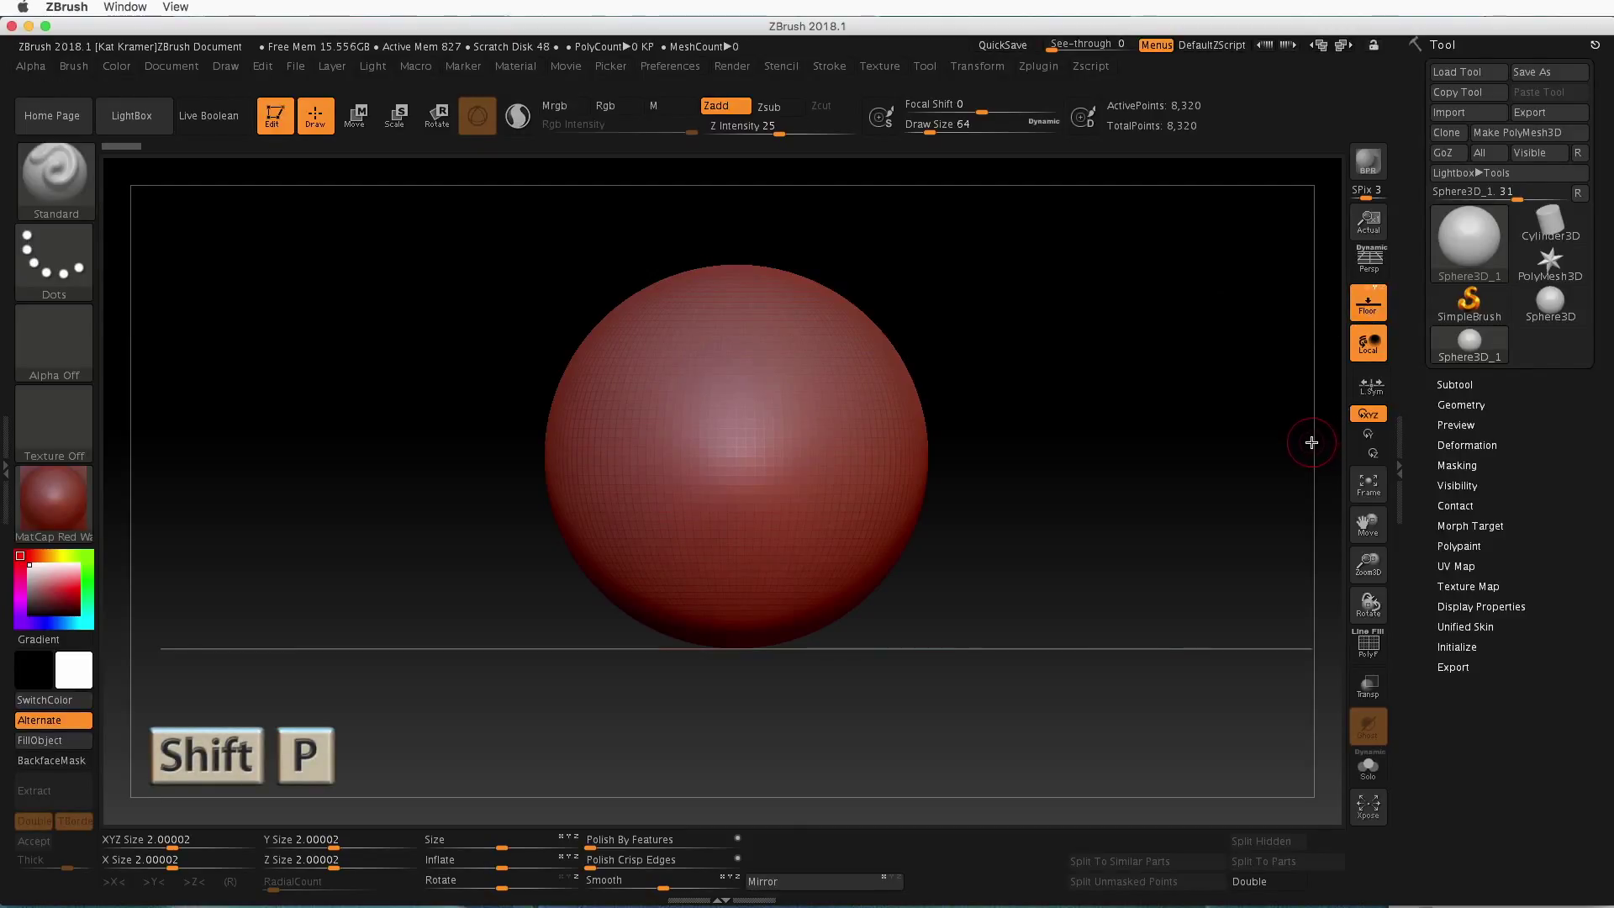
pyautogui.moveTo(1162, 364); pyautogui.dragTo(1110, 414)
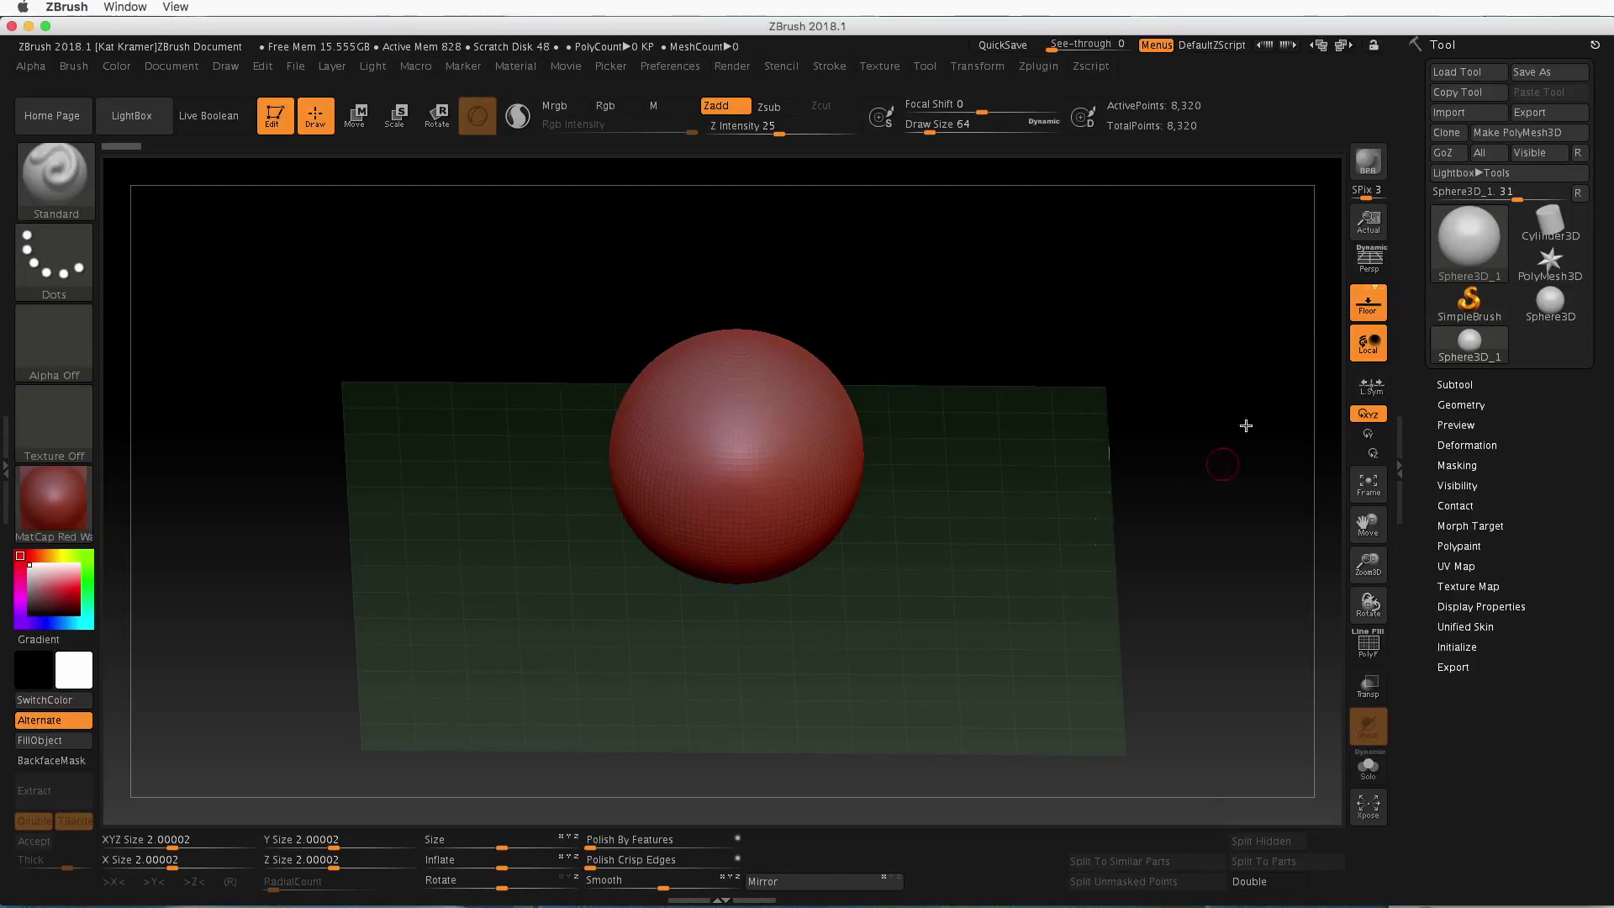
# Try perspective distortion on the sphere and floor grid and switch it off again
pyautogui.click(1368, 265)
pyautogui.keyDown('alt'); pyautogui.moveTo(1161, 512); pyautogui.dragTo(1142, 520); pyautogui.keyUp('alt')
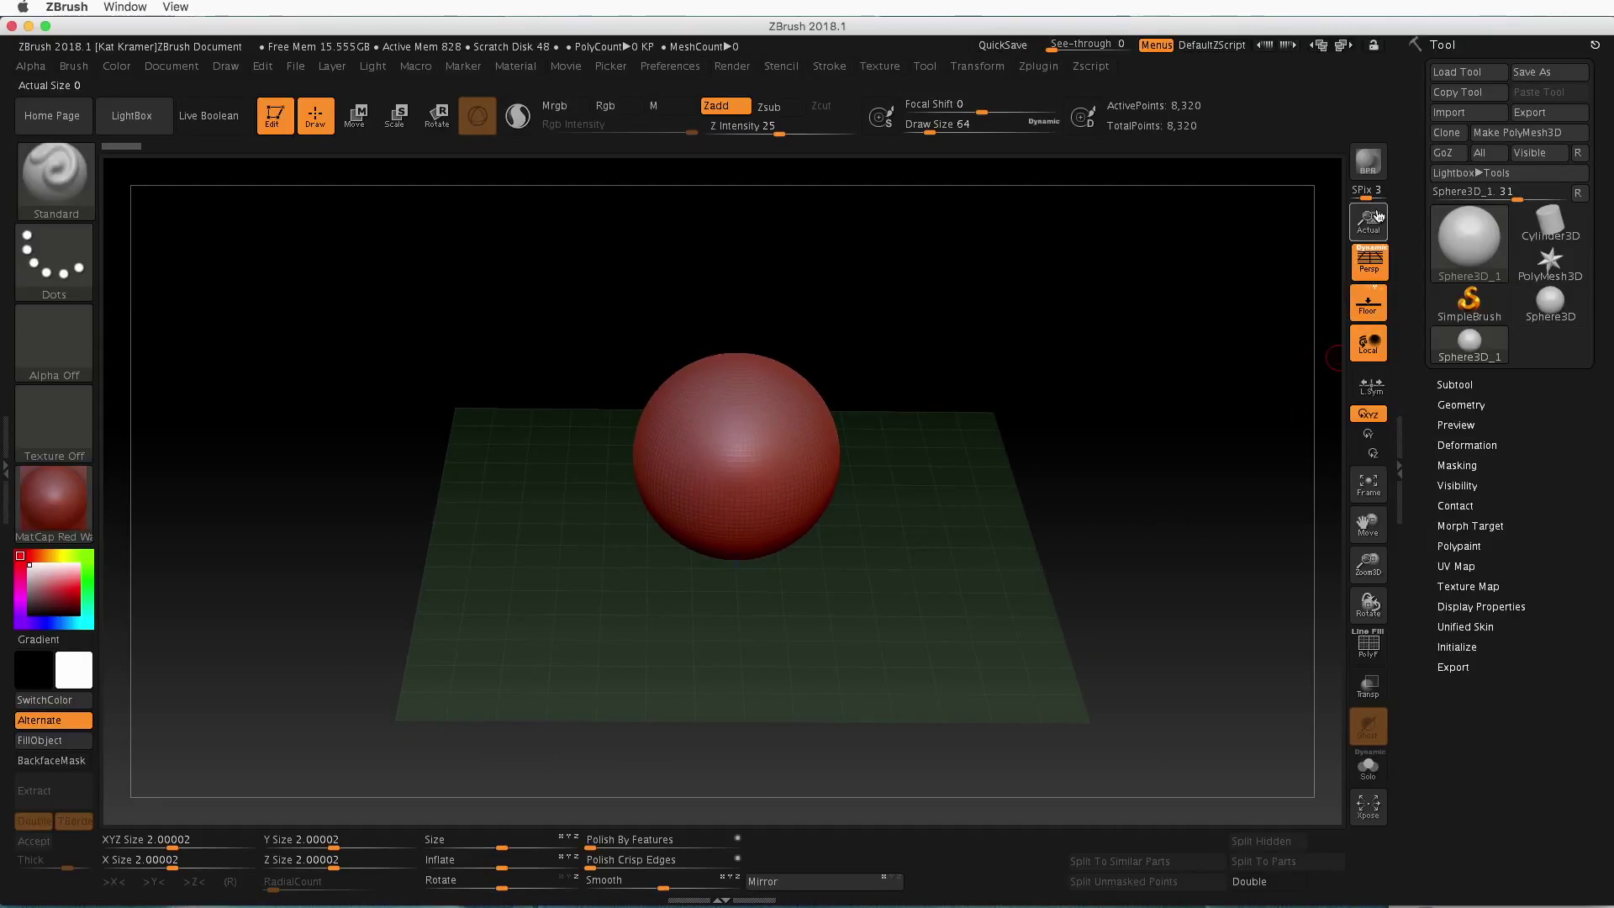
pyautogui.click(1368, 265)
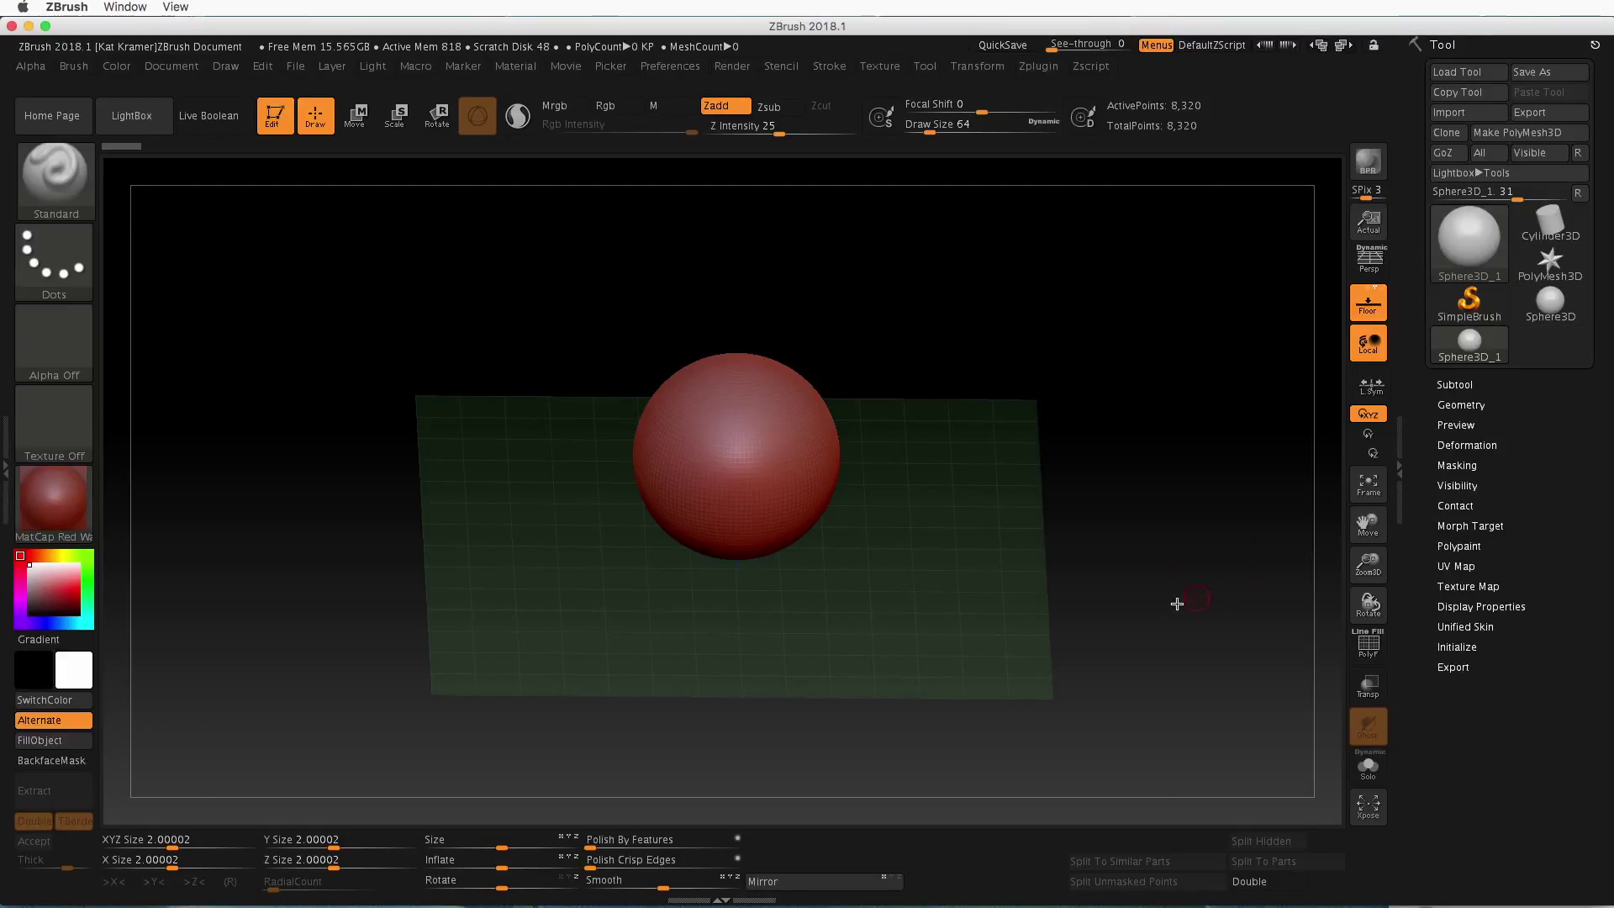
# Convert the primitive sphere into an editable PolyMesh3D
pyautogui.moveTo(1164, 642); pyautogui.dragTo(1157, 569)
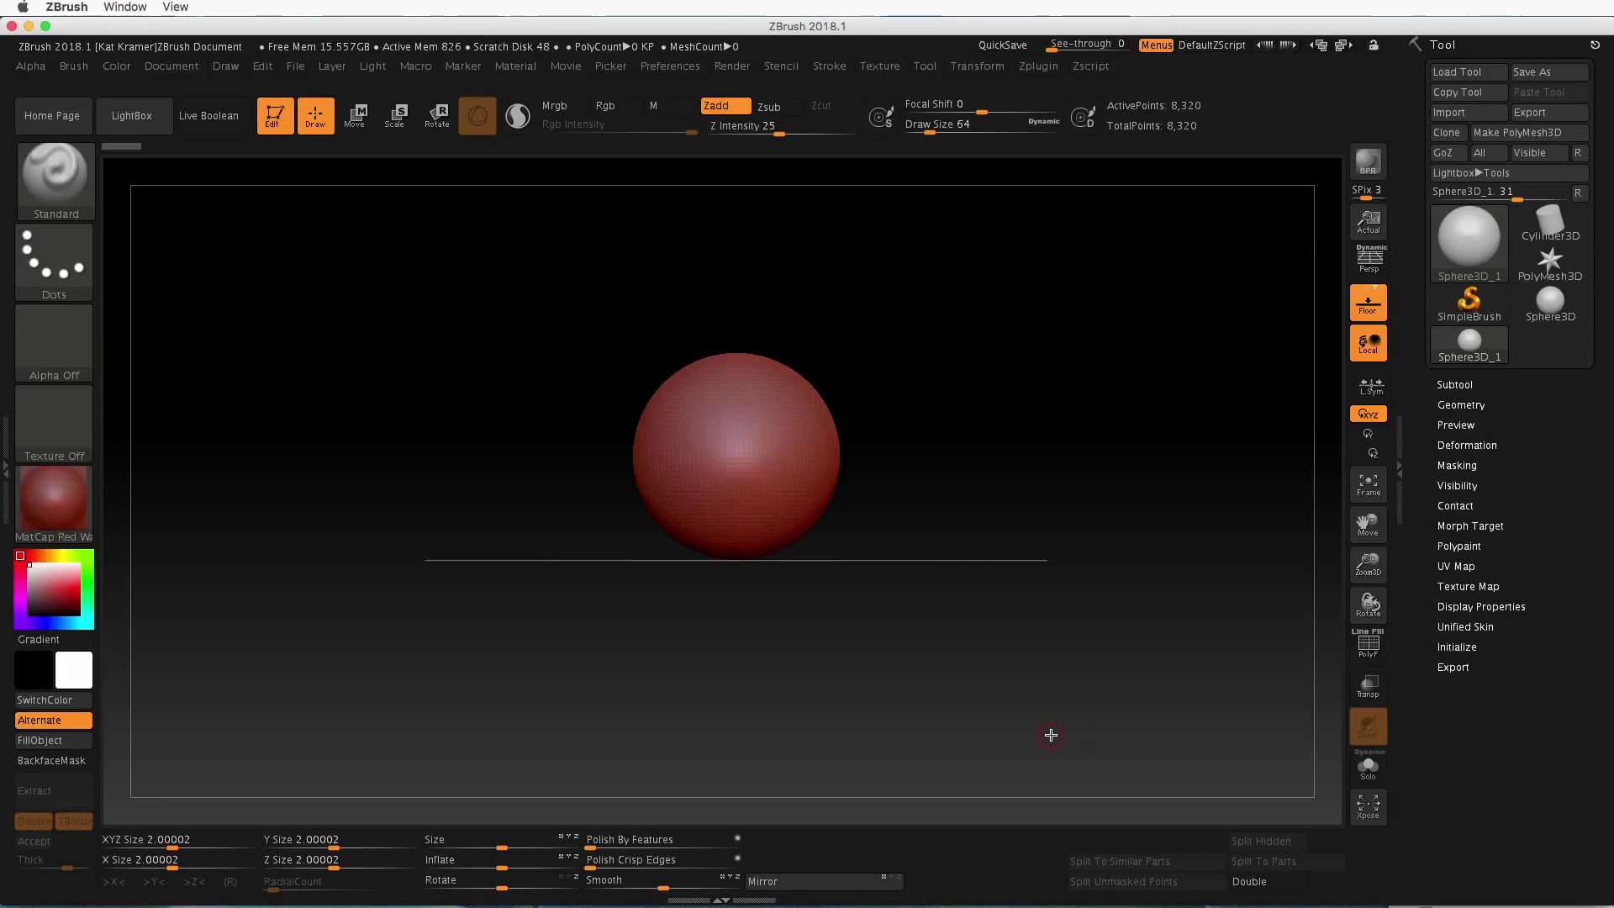
pyautogui.keyDown('alt'); pyautogui.moveTo(1017, 678); pyautogui.dragTo(1093, 670); pyautogui.keyUp('alt')
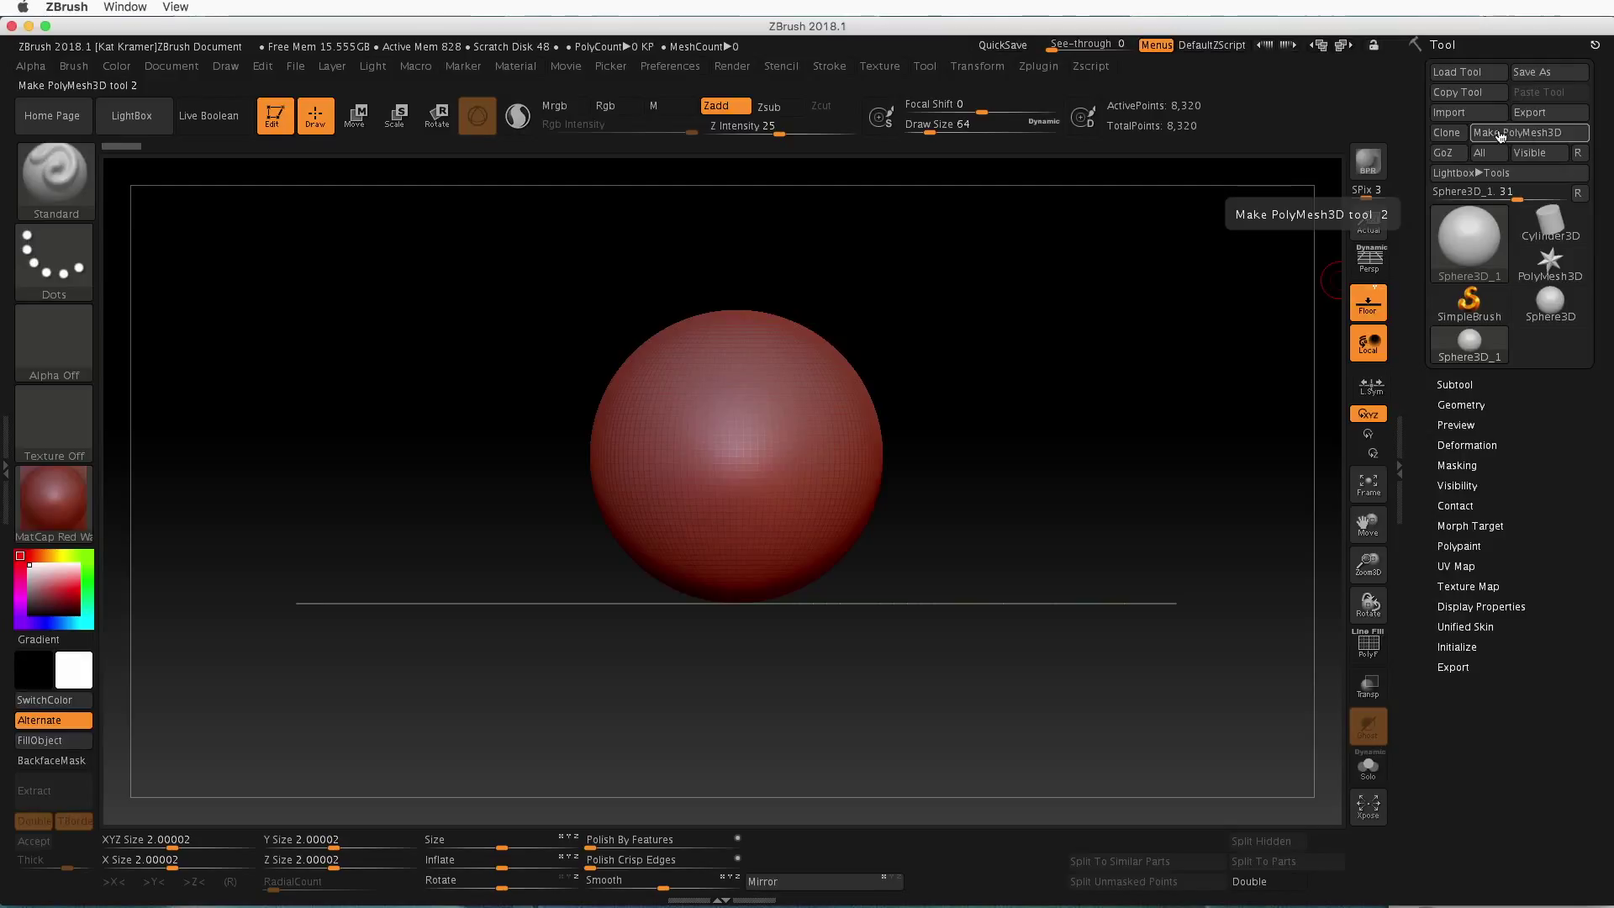
pyautogui.click(1550, 135)
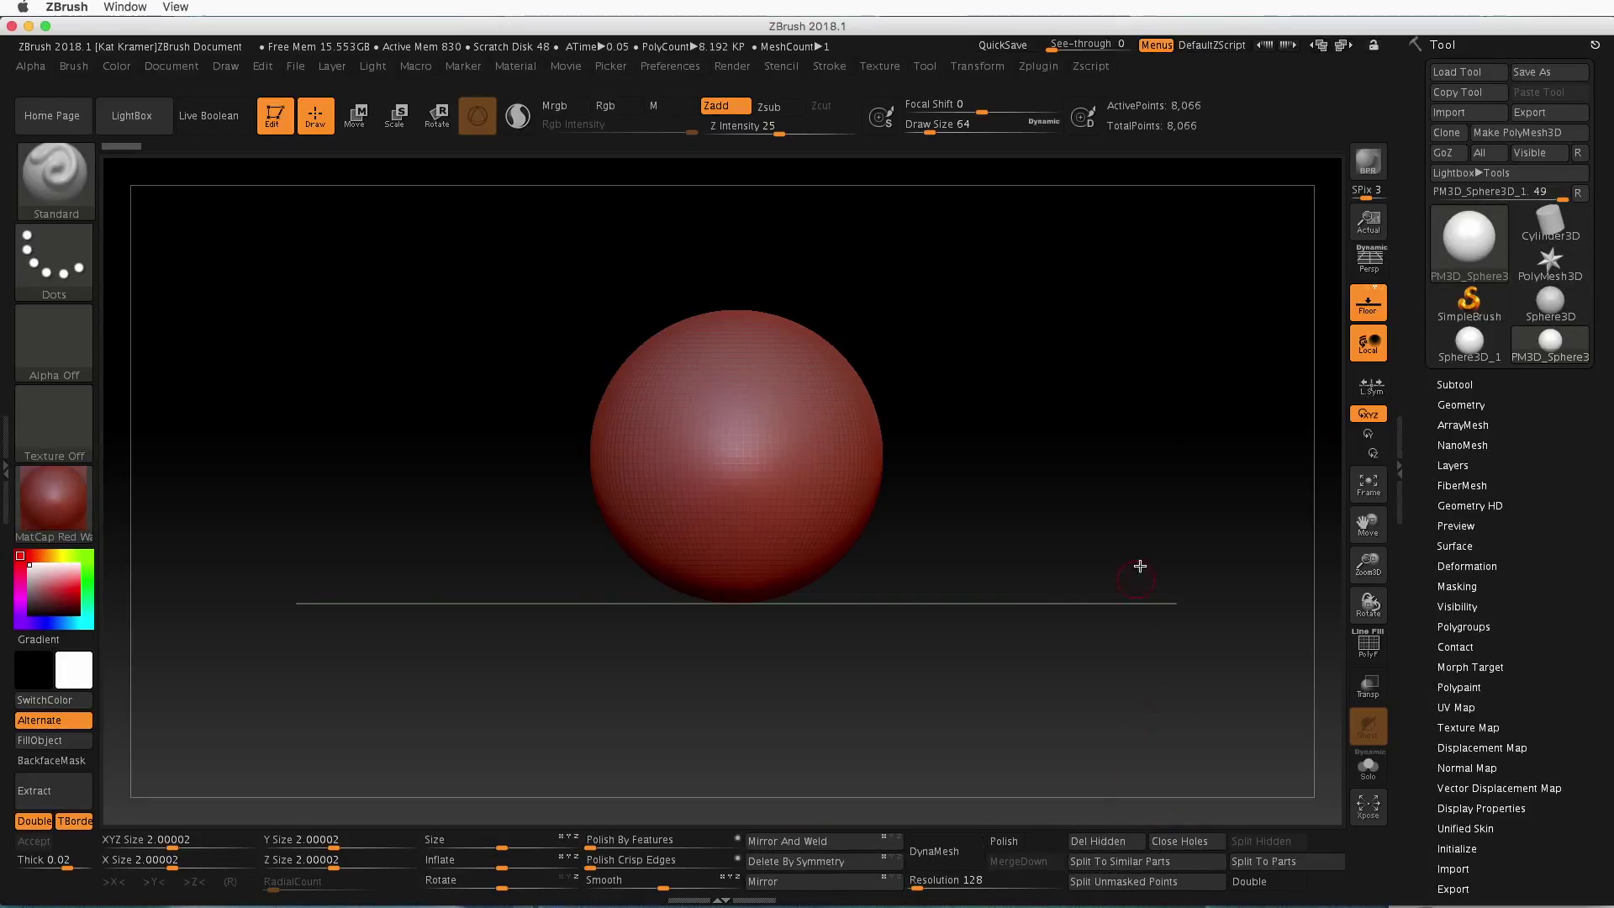
# Show the sphere's polygon wireframe and inspect how the polygons converge at its pole
pyautogui.moveTo(1114, 632); pyautogui.dragTo(1144, 709)
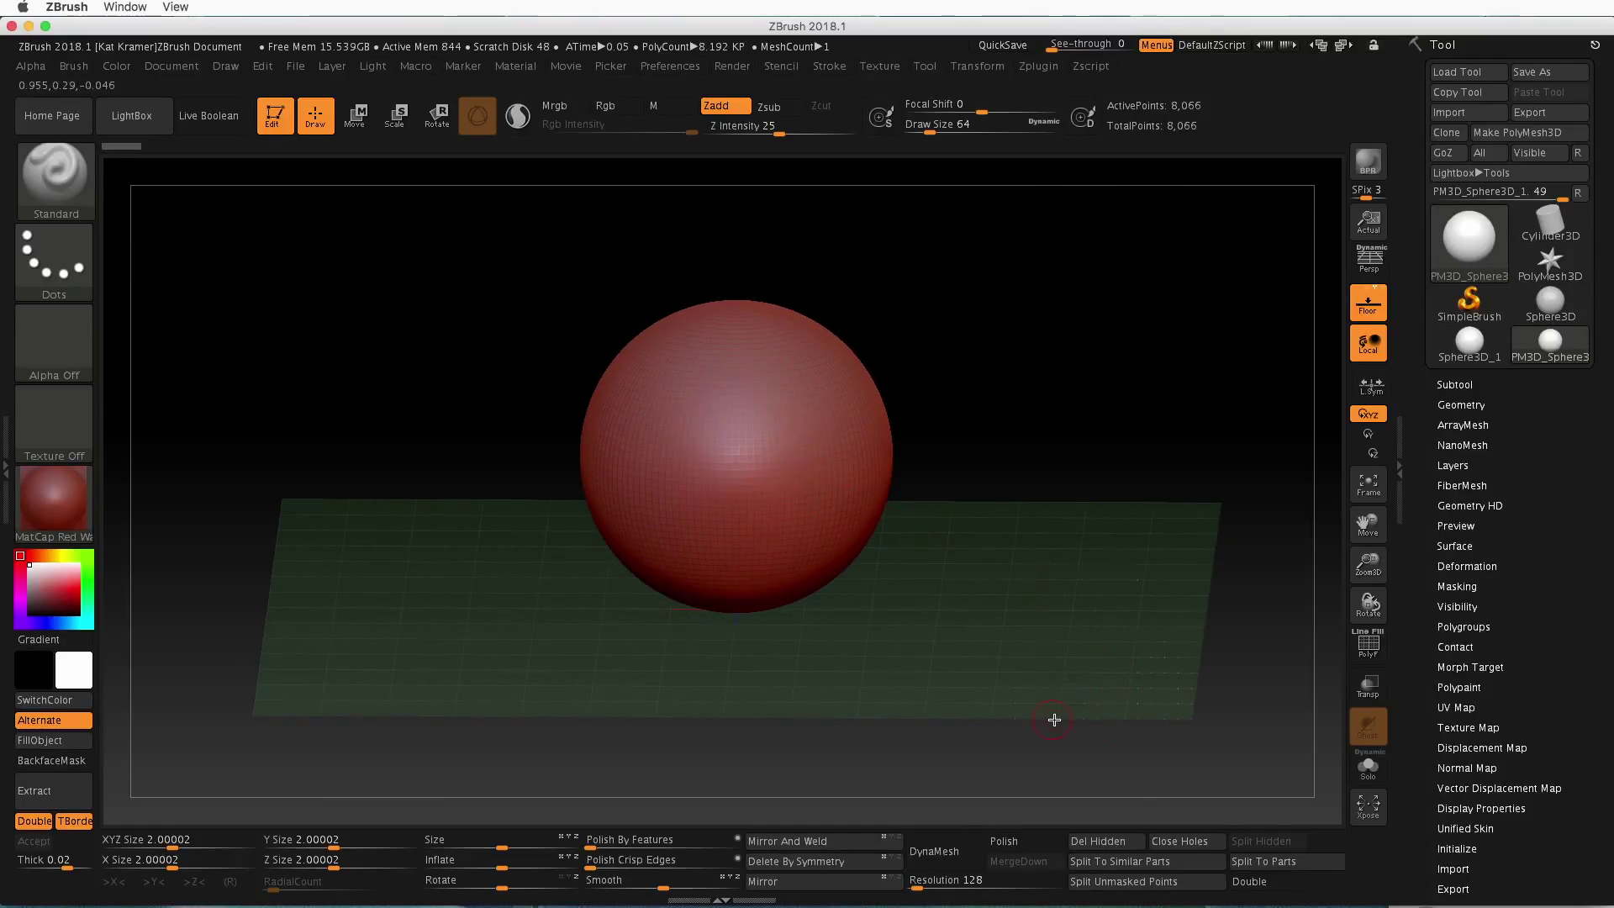
pyautogui.click(1370, 647)
pyautogui.moveTo(940, 680); pyautogui.dragTo(1074, 649)
pyautogui.press('f')
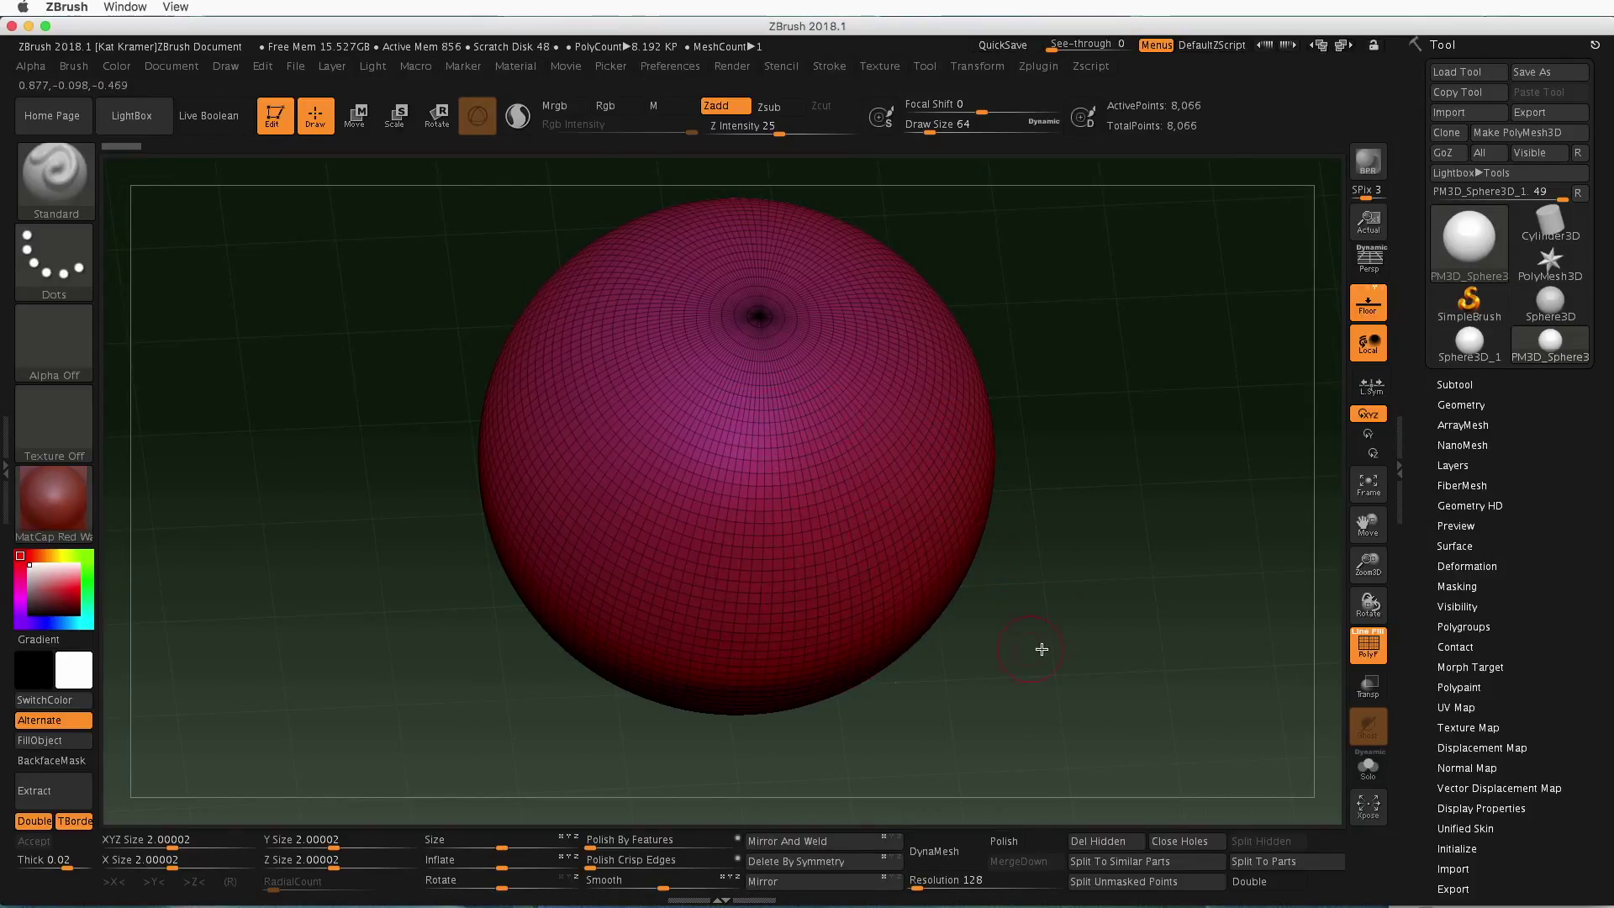
pyautogui.moveTo(1158, 682); pyautogui.dragTo(1189, 557)
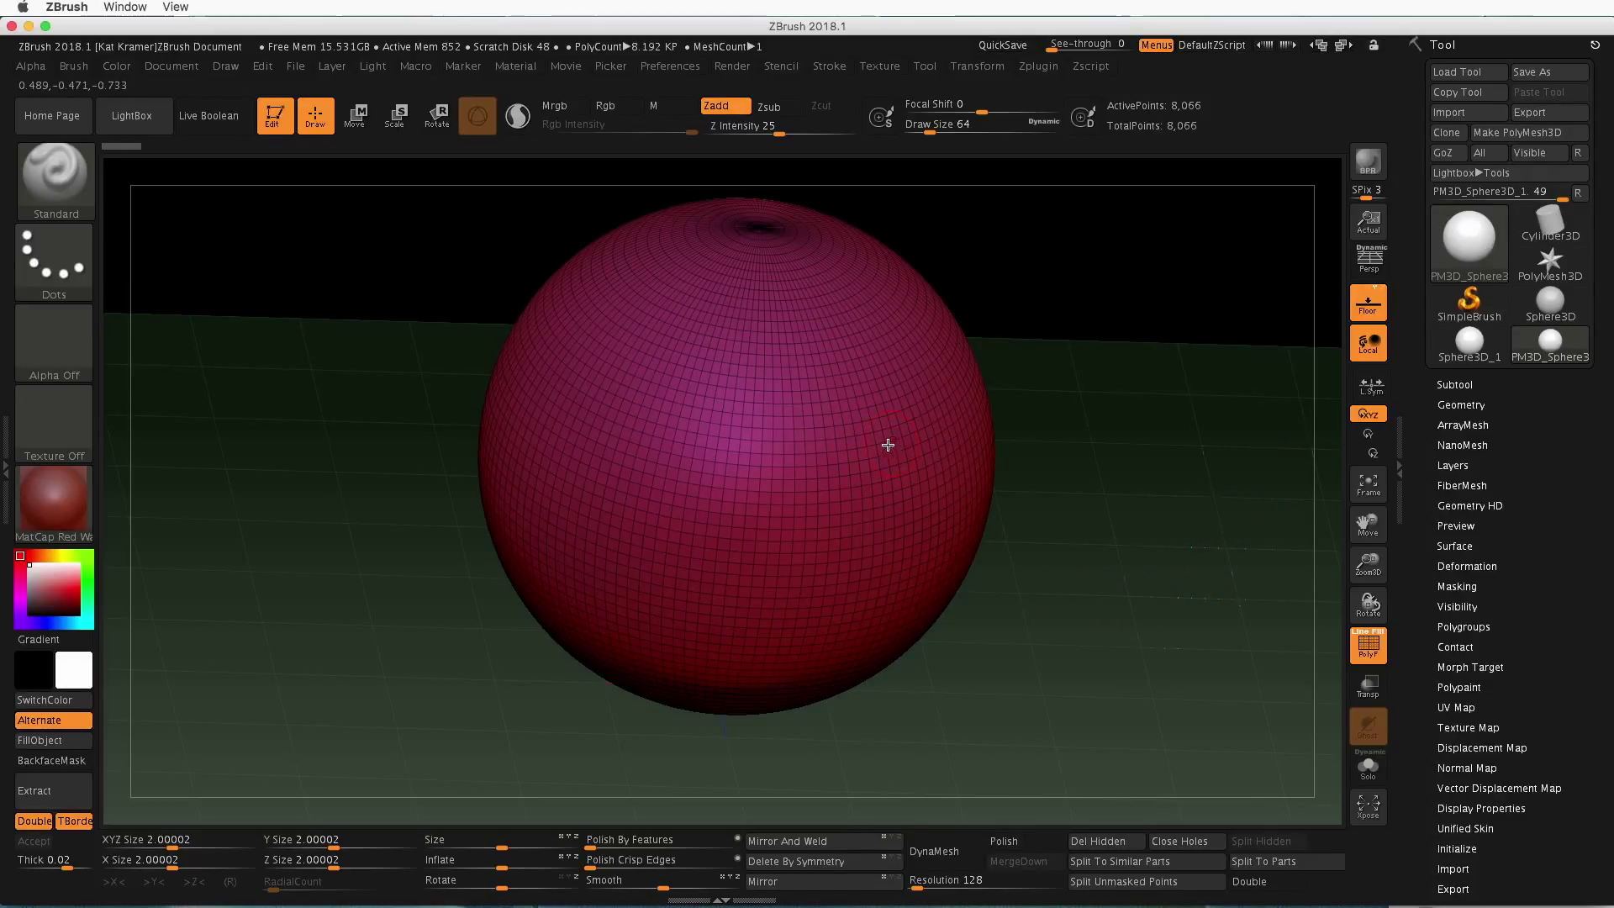
pyautogui.moveTo(1096, 660); pyautogui.dragTo(1069, 560)
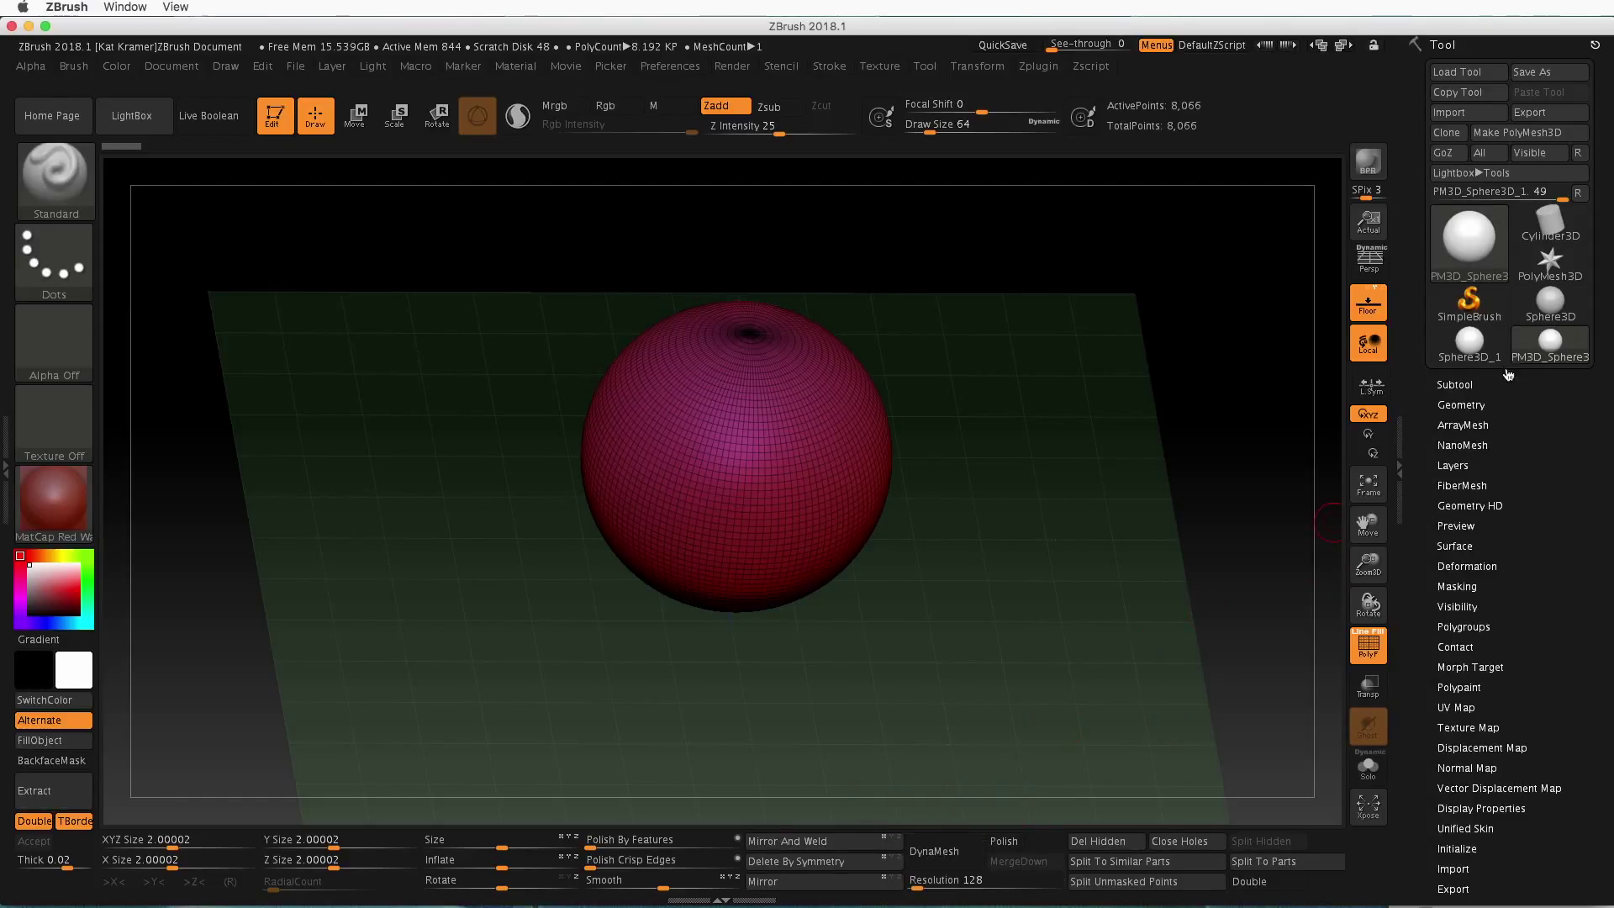
# Open the DynaMesh settings, convert the sphere to a DynaMesh at resolution 128, and inspect its new polygon grid up close
pyautogui.click(1465, 406)
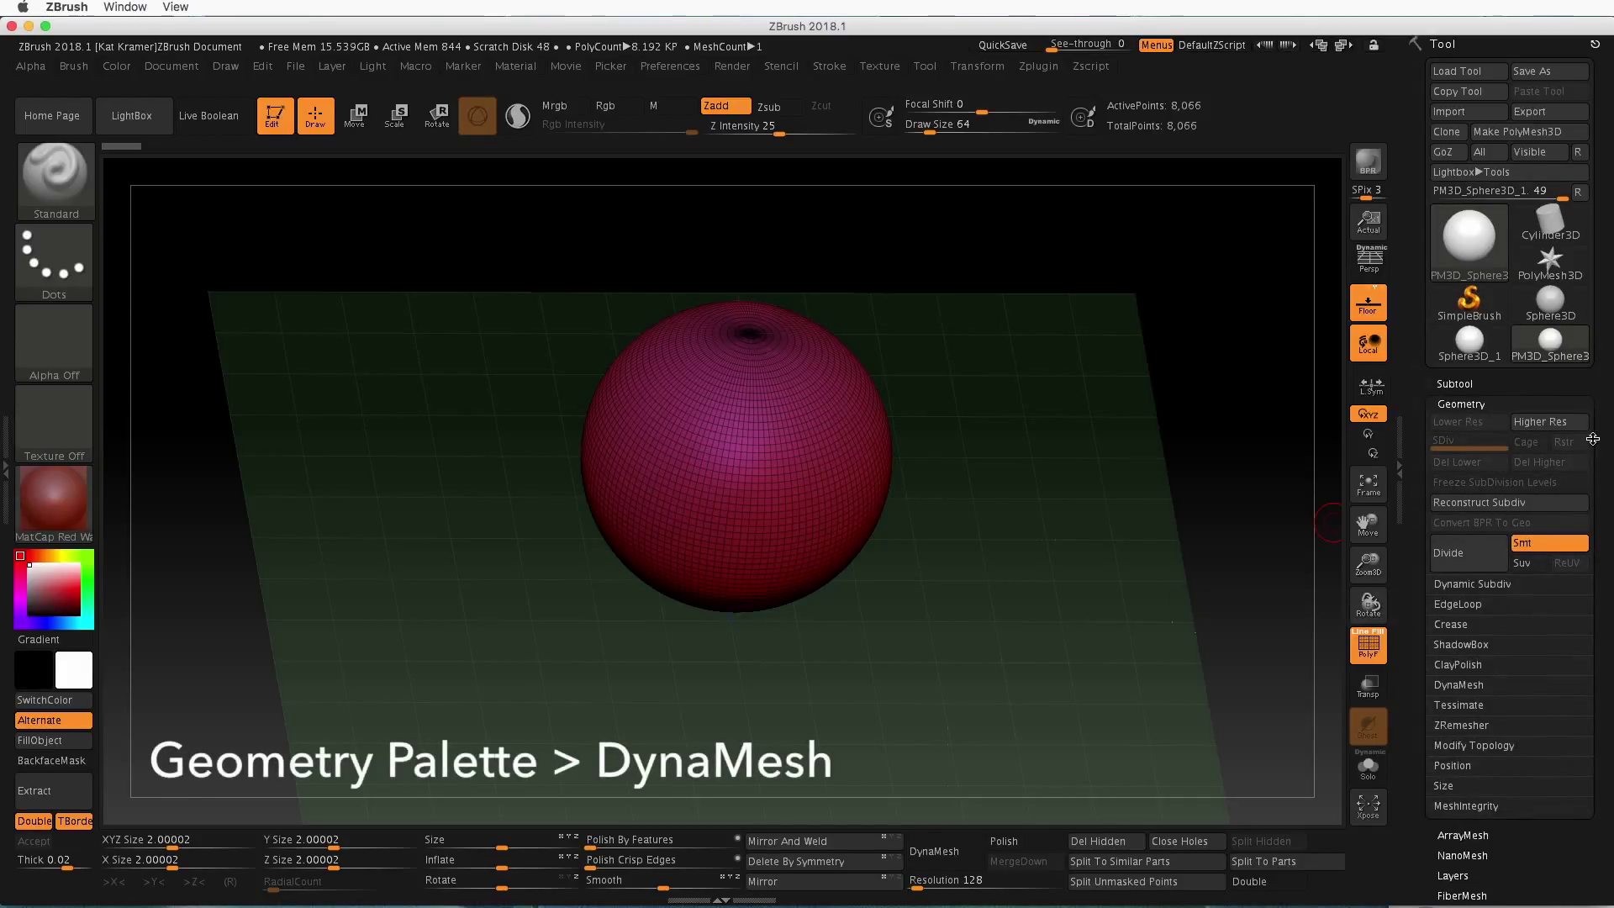
pyautogui.moveTo(1592, 439); pyautogui.dragTo(1600, 353)
pyautogui.click(1460, 513)
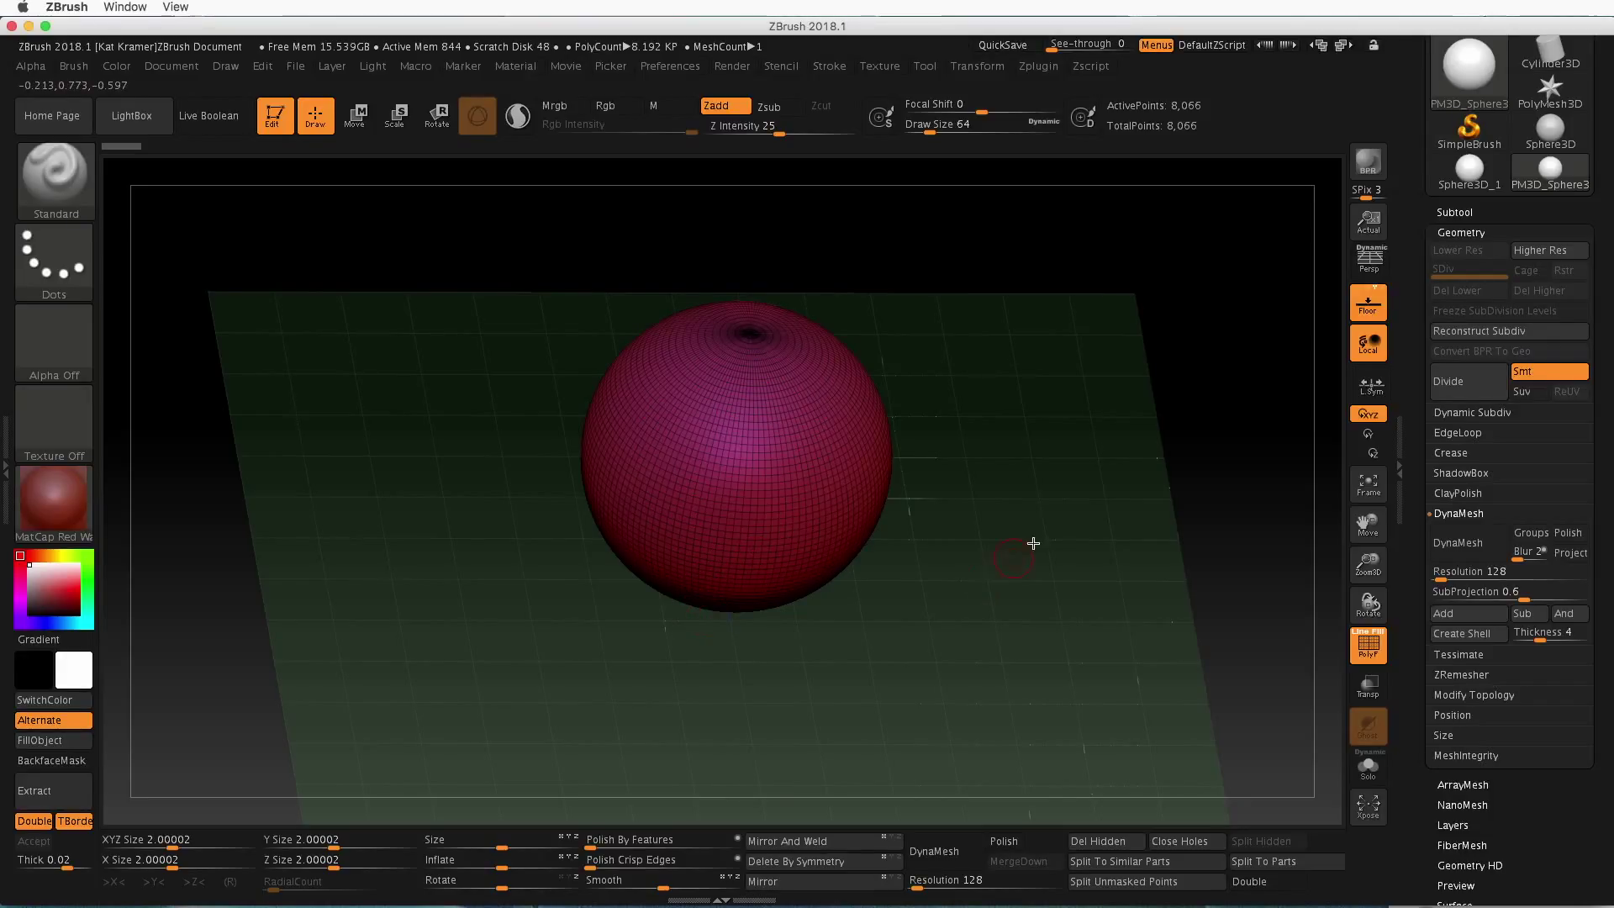
pyautogui.click(943, 852)
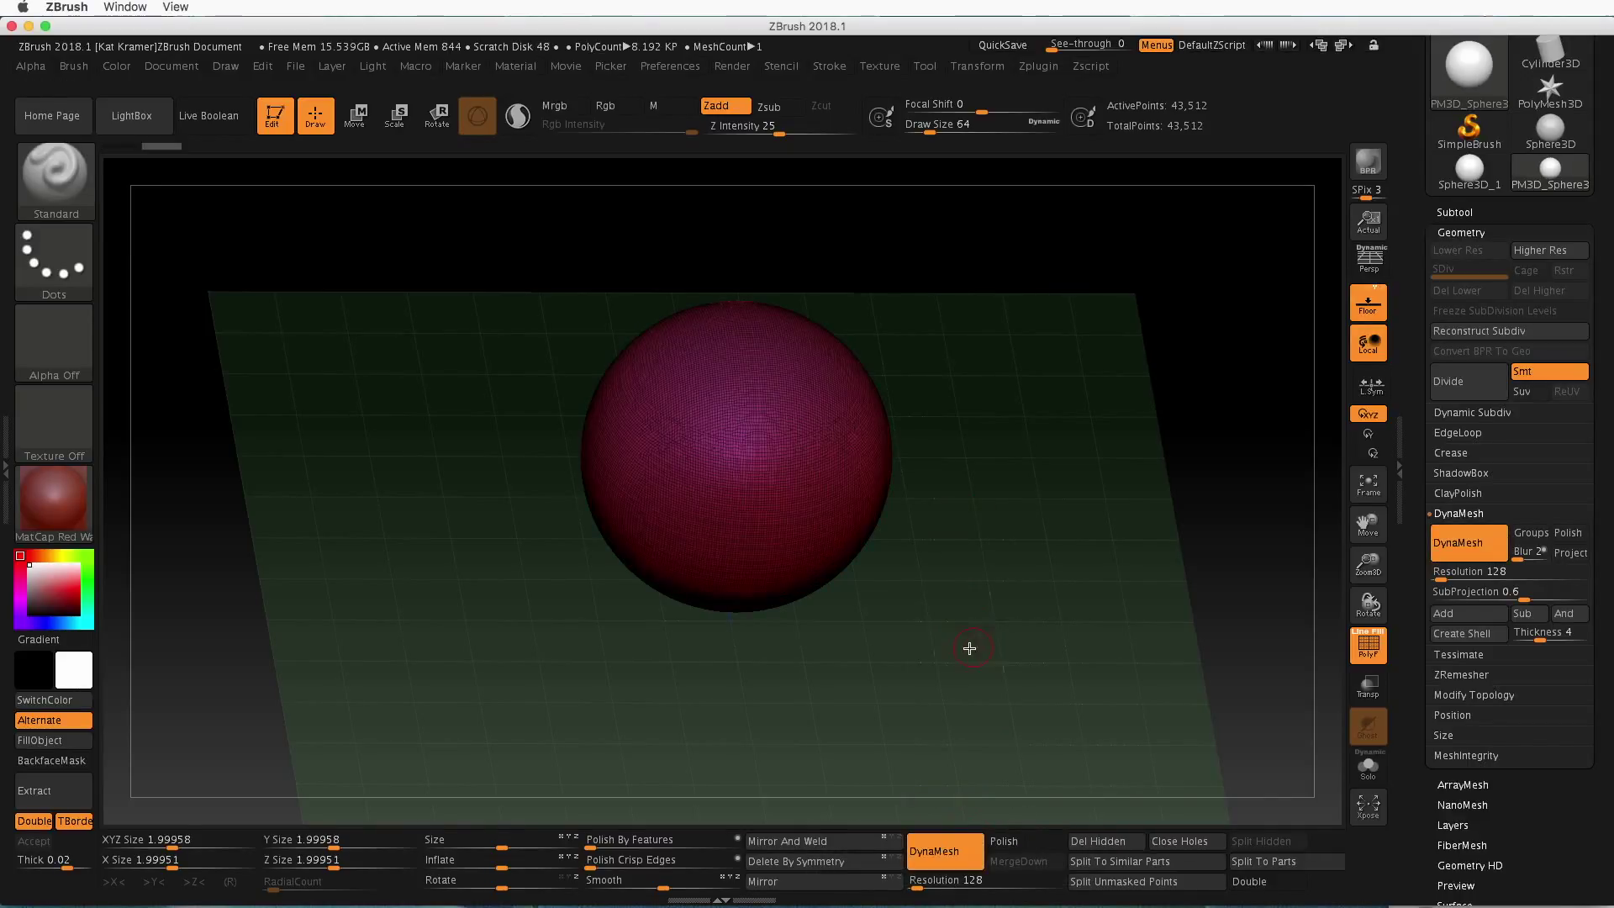
pyautogui.press('f')
pyautogui.moveTo(1074, 555); pyautogui.dragTo(1108, 593)
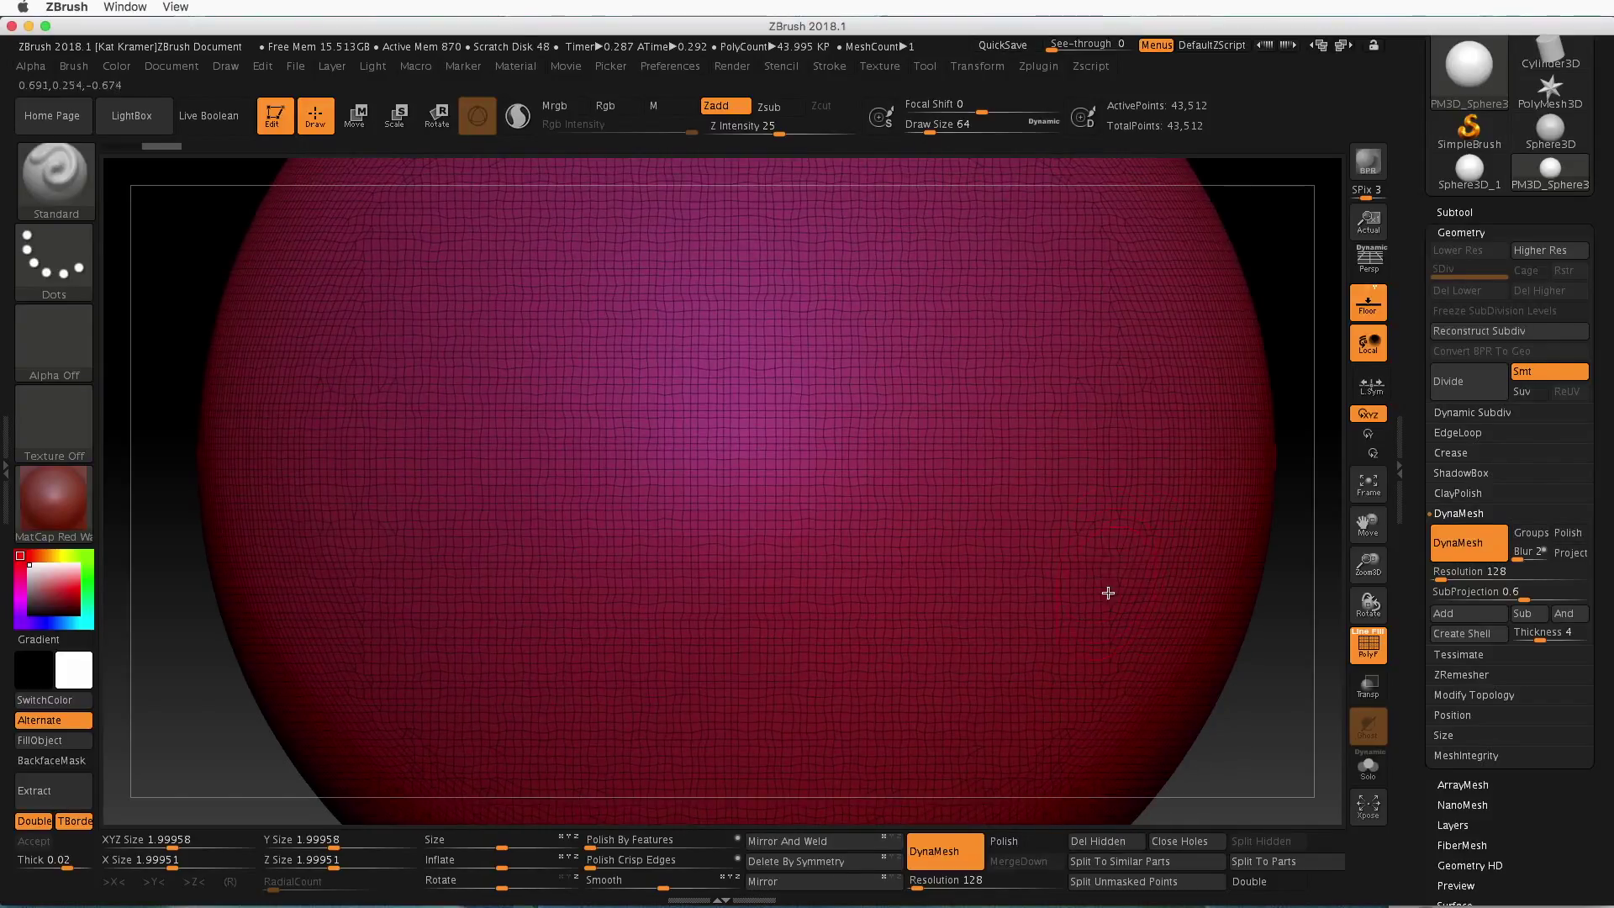
pyautogui.press('f')
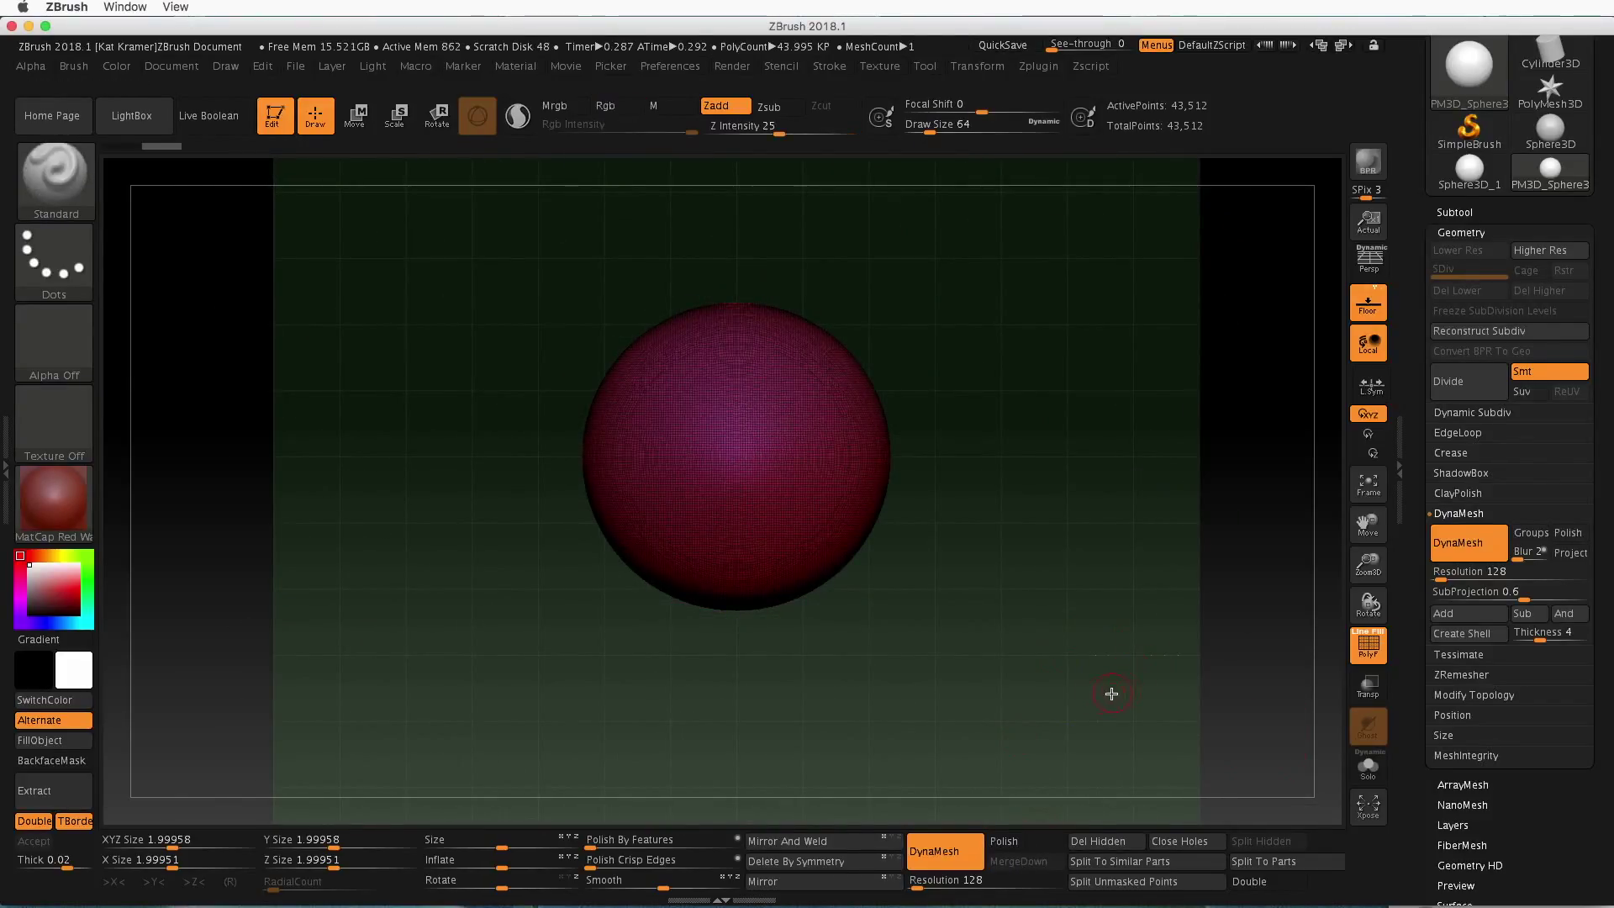
pyautogui.moveTo(1077, 734)
pyautogui.mouseDown()
pyautogui.moveTo(1064, 559)
pyautogui.moveTo(1080, 738)
pyautogui.mouseUp()
pyautogui.keyDown('shift'); pyautogui.moveTo(1144, 449); pyautogui.dragTo(1122, 506); pyautogui.keyUp('shift')
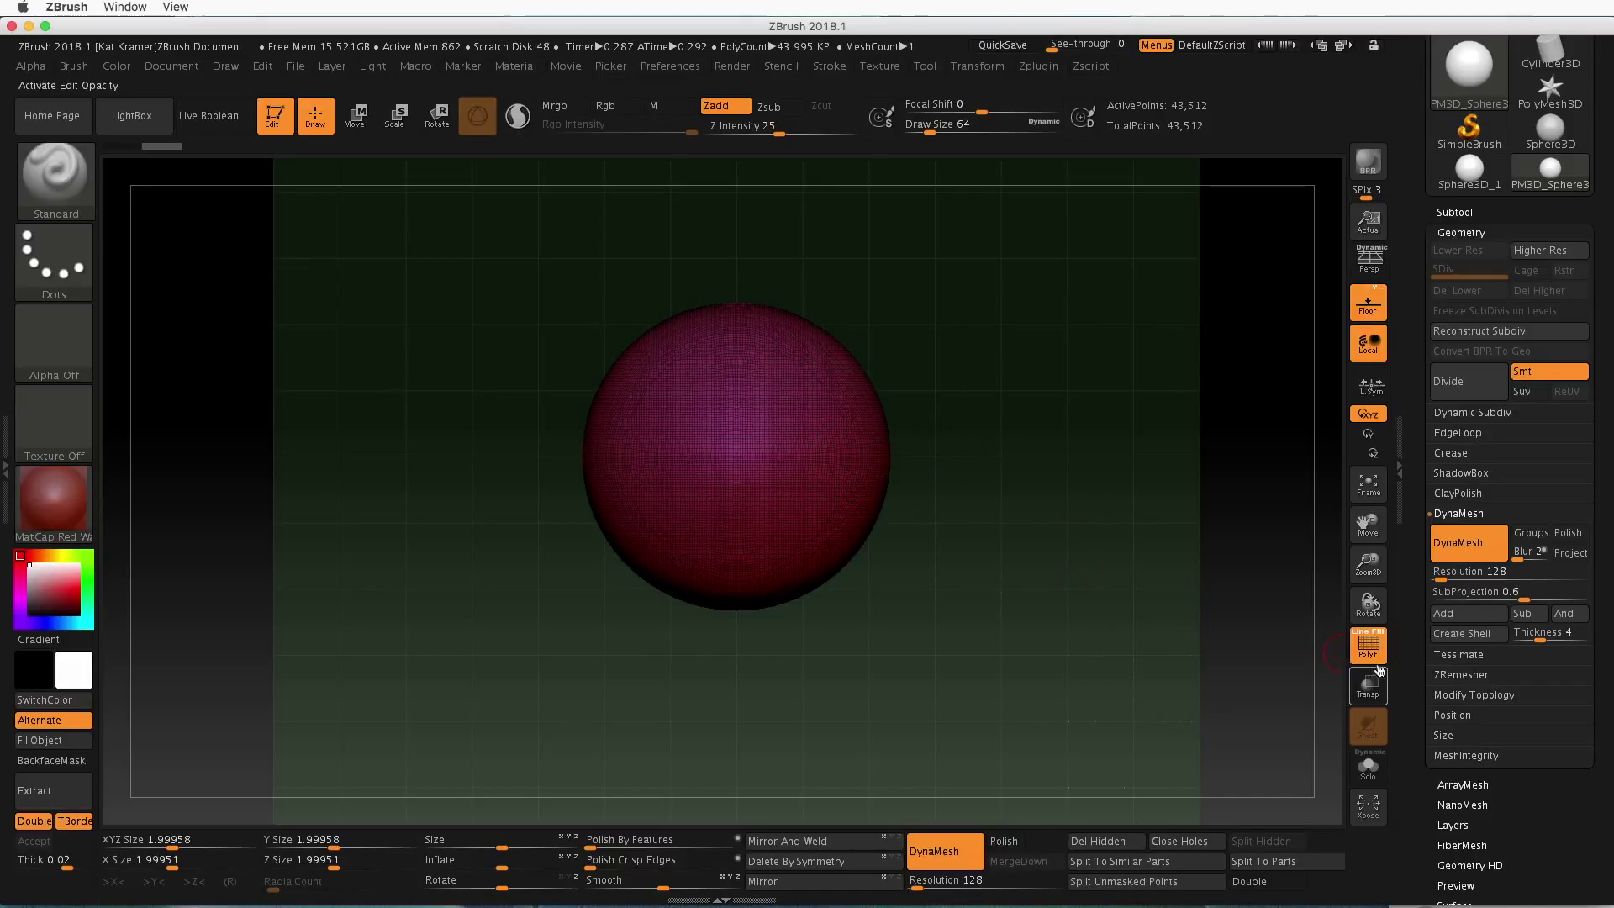
# Hide the sphere's polygon wireframe and activate symmetry for sculpting
pyautogui.hotkey('shift', 'f')
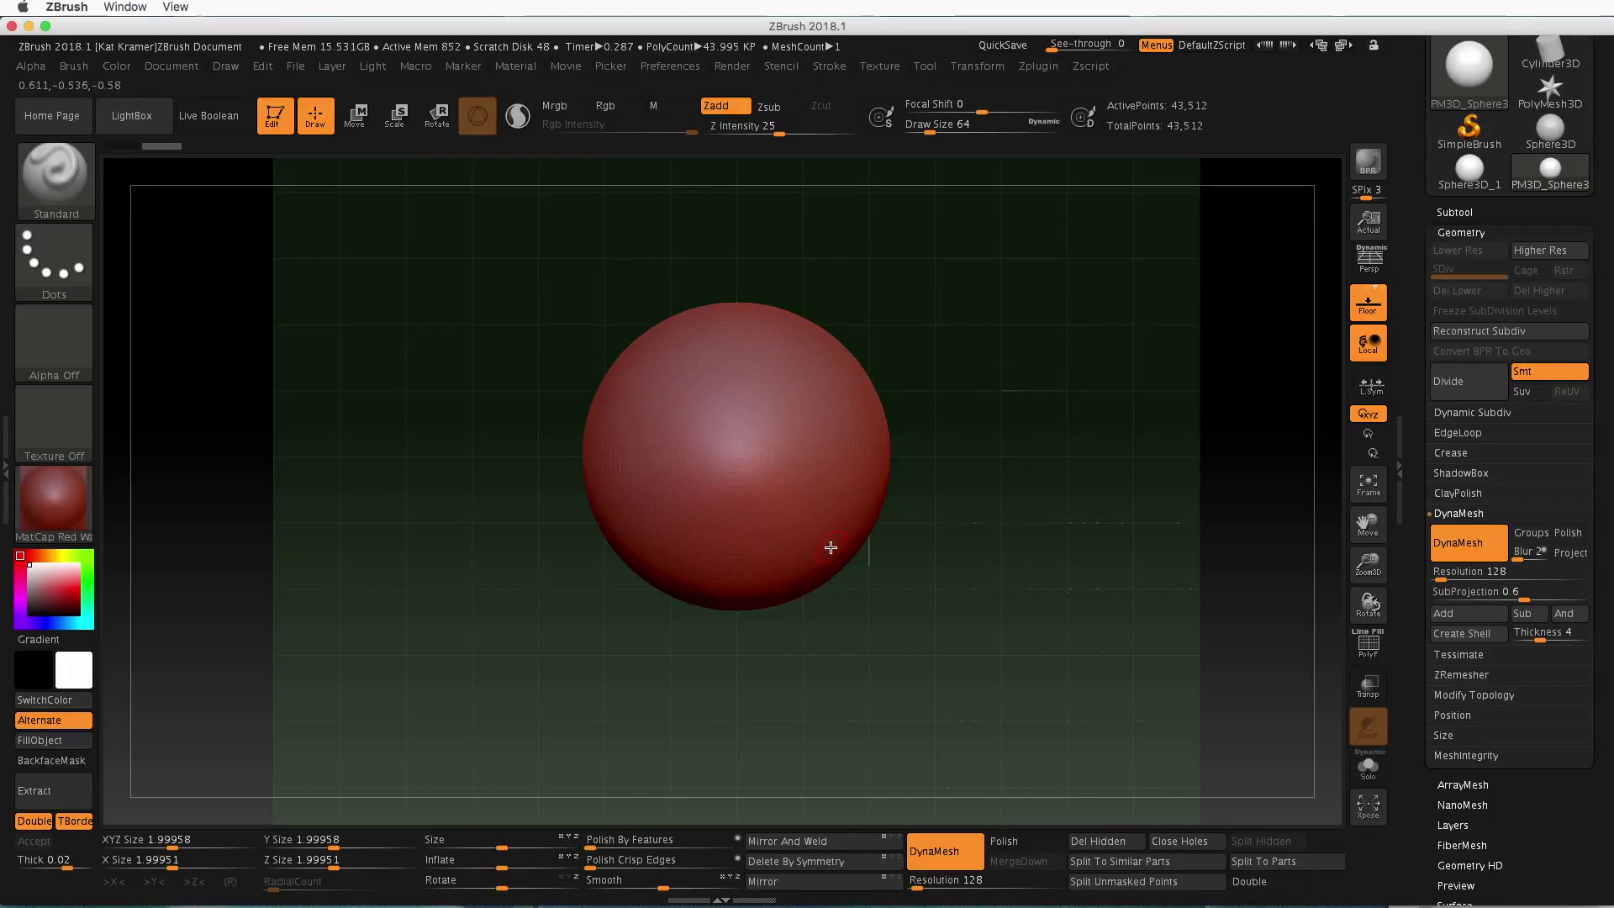
pyautogui.click(978, 66)
pyautogui.press('x')
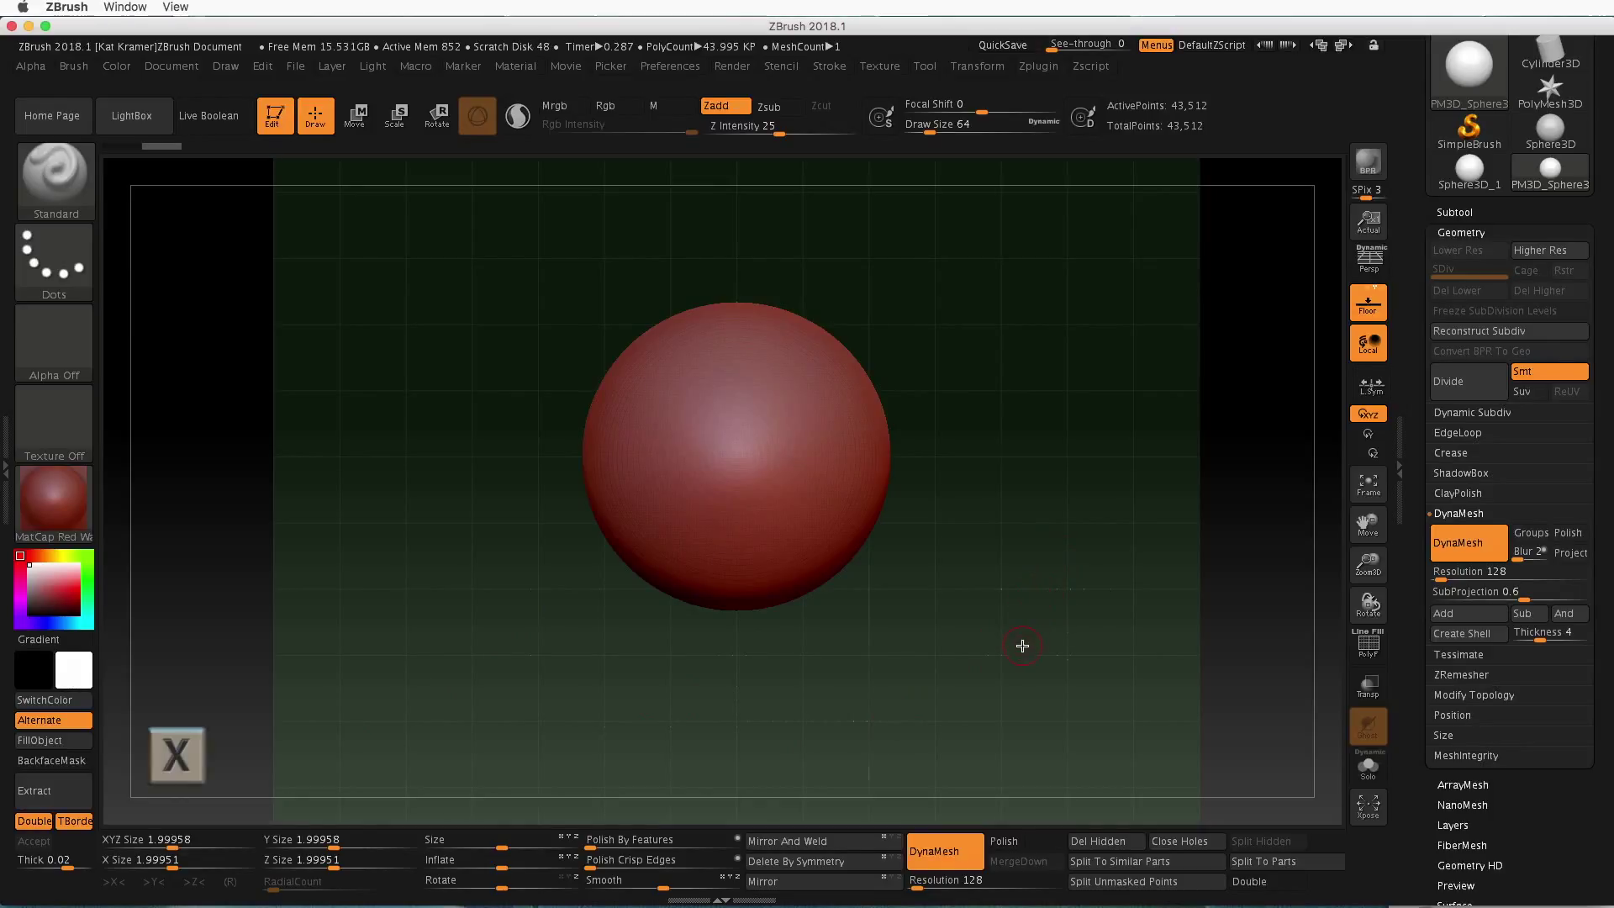
pyautogui.press('x')
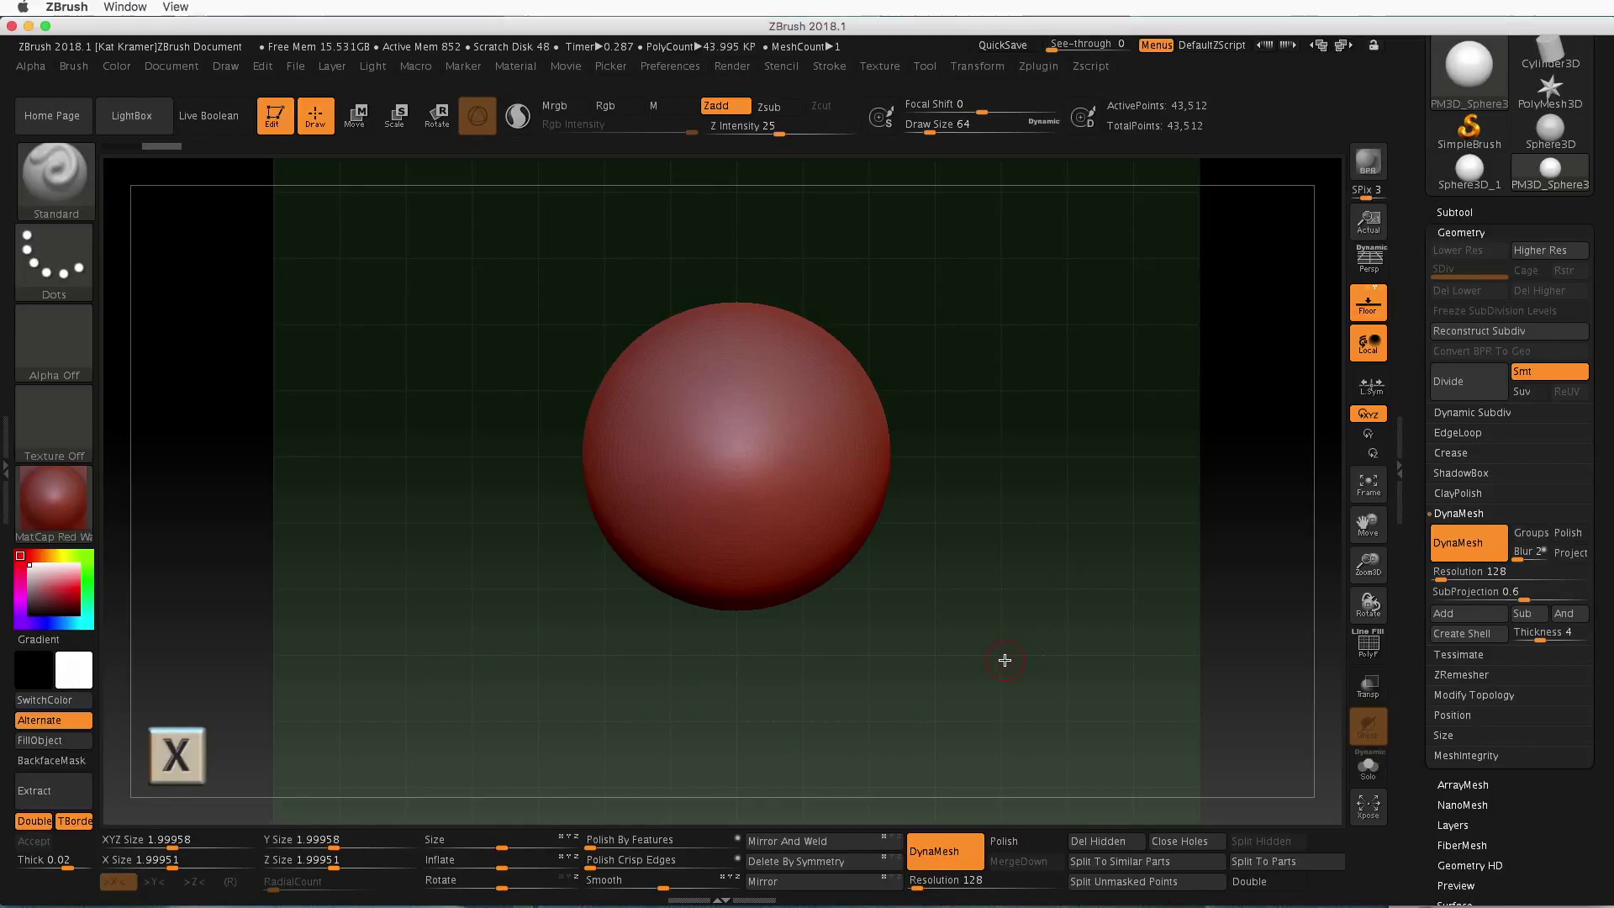
pyautogui.click(974, 70)
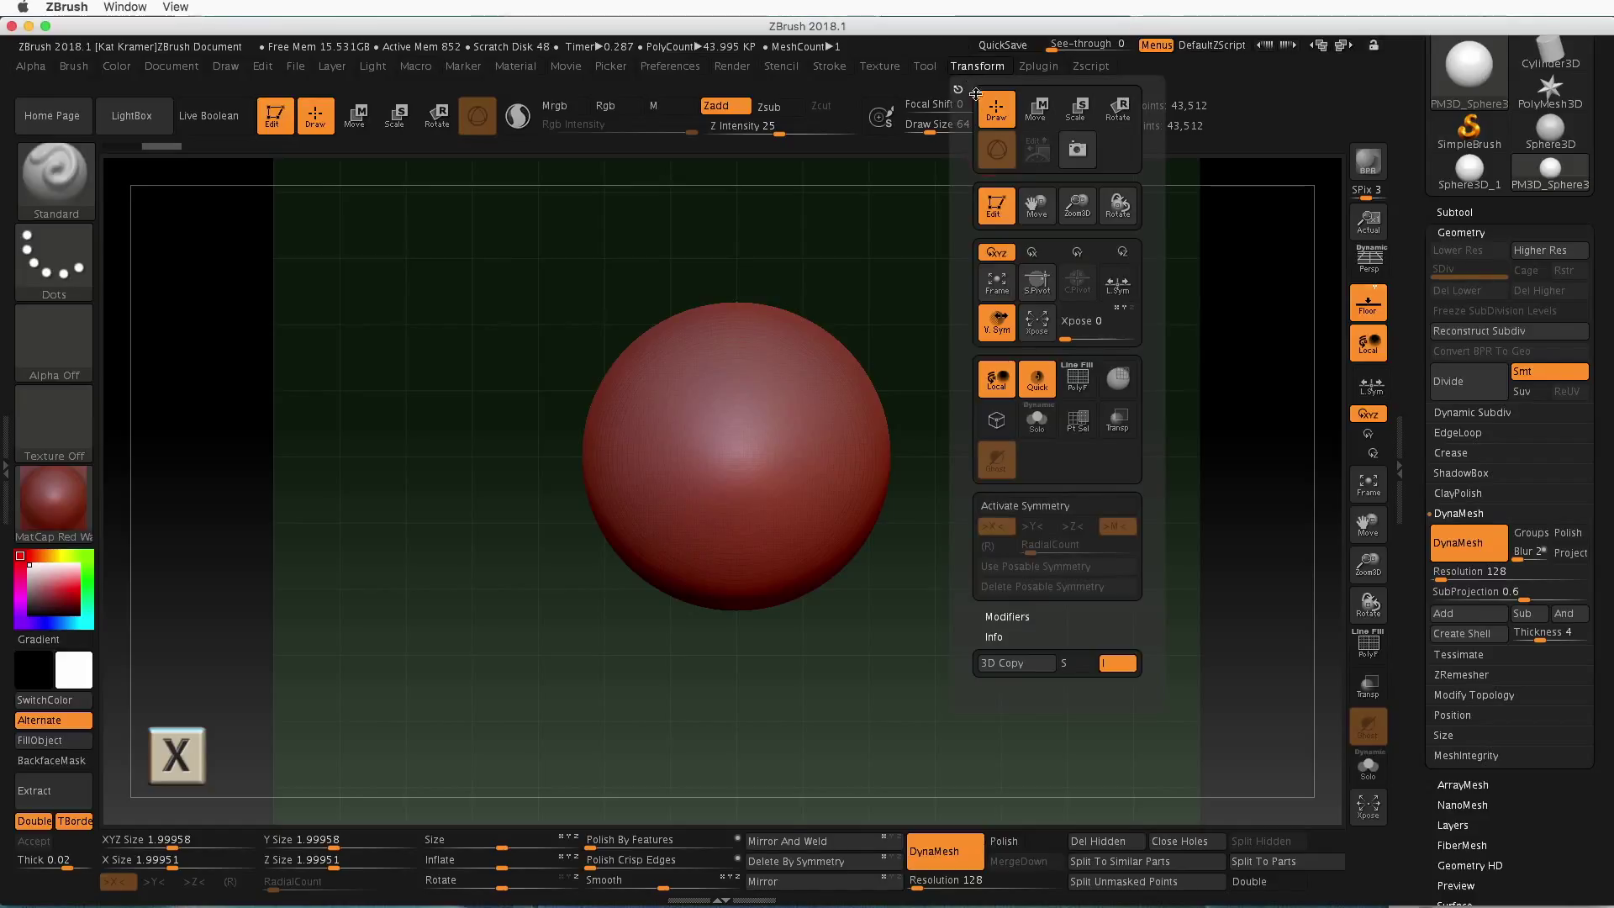
pyautogui.click(1036, 506)
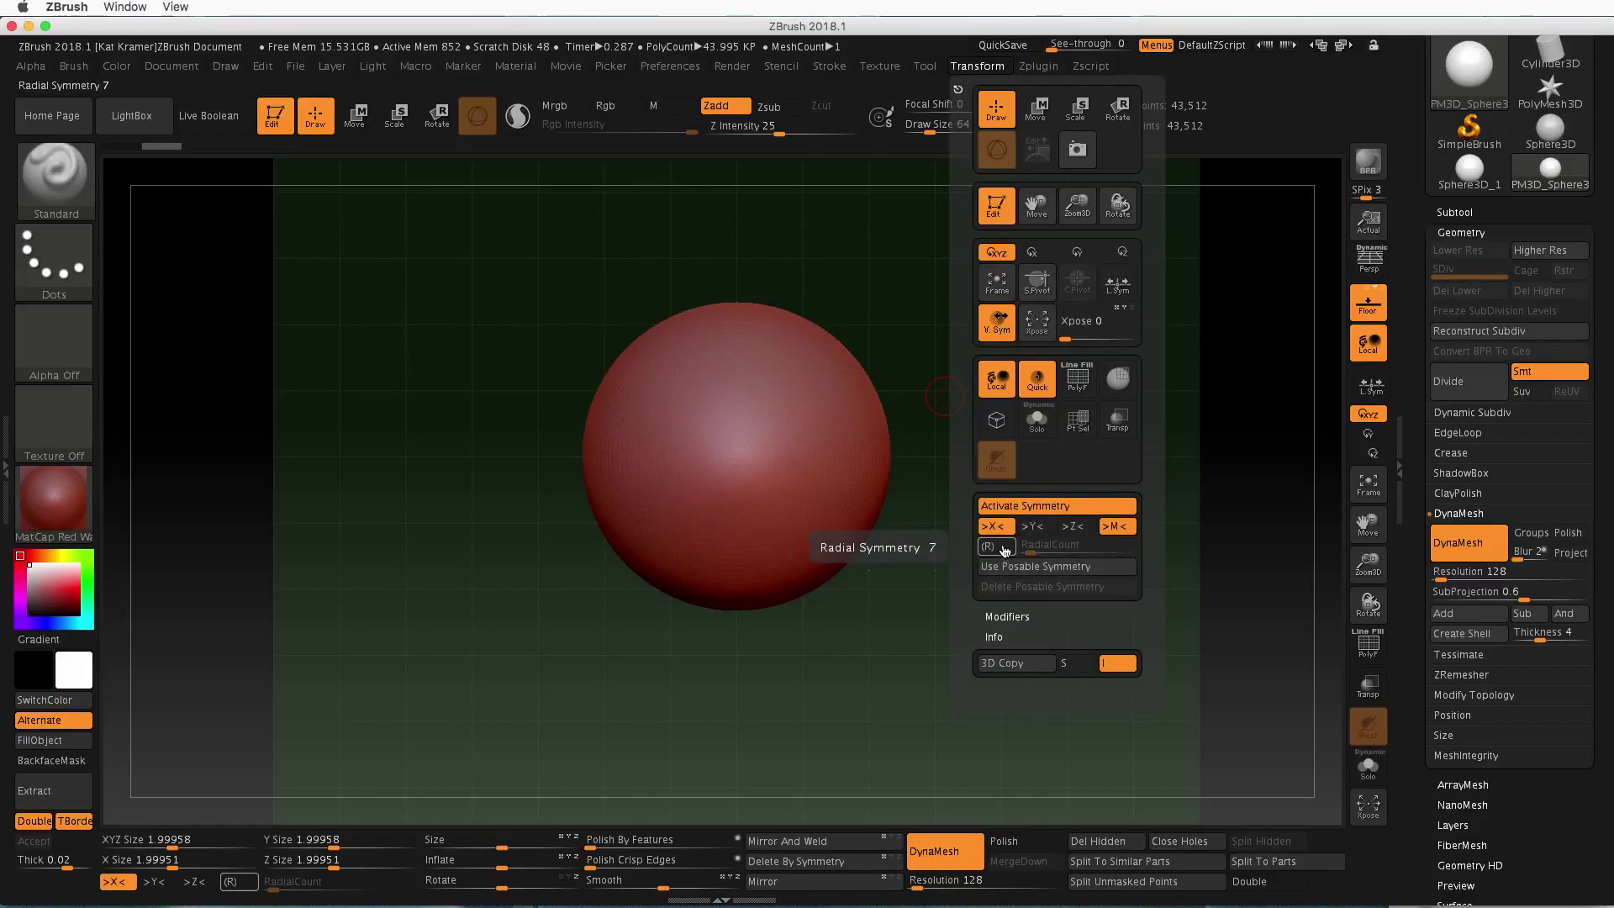
# Limit the symmetry to the Y axis and make it radial with a count of 8, checking the mirrored brush points
pyautogui.click(1043, 532)
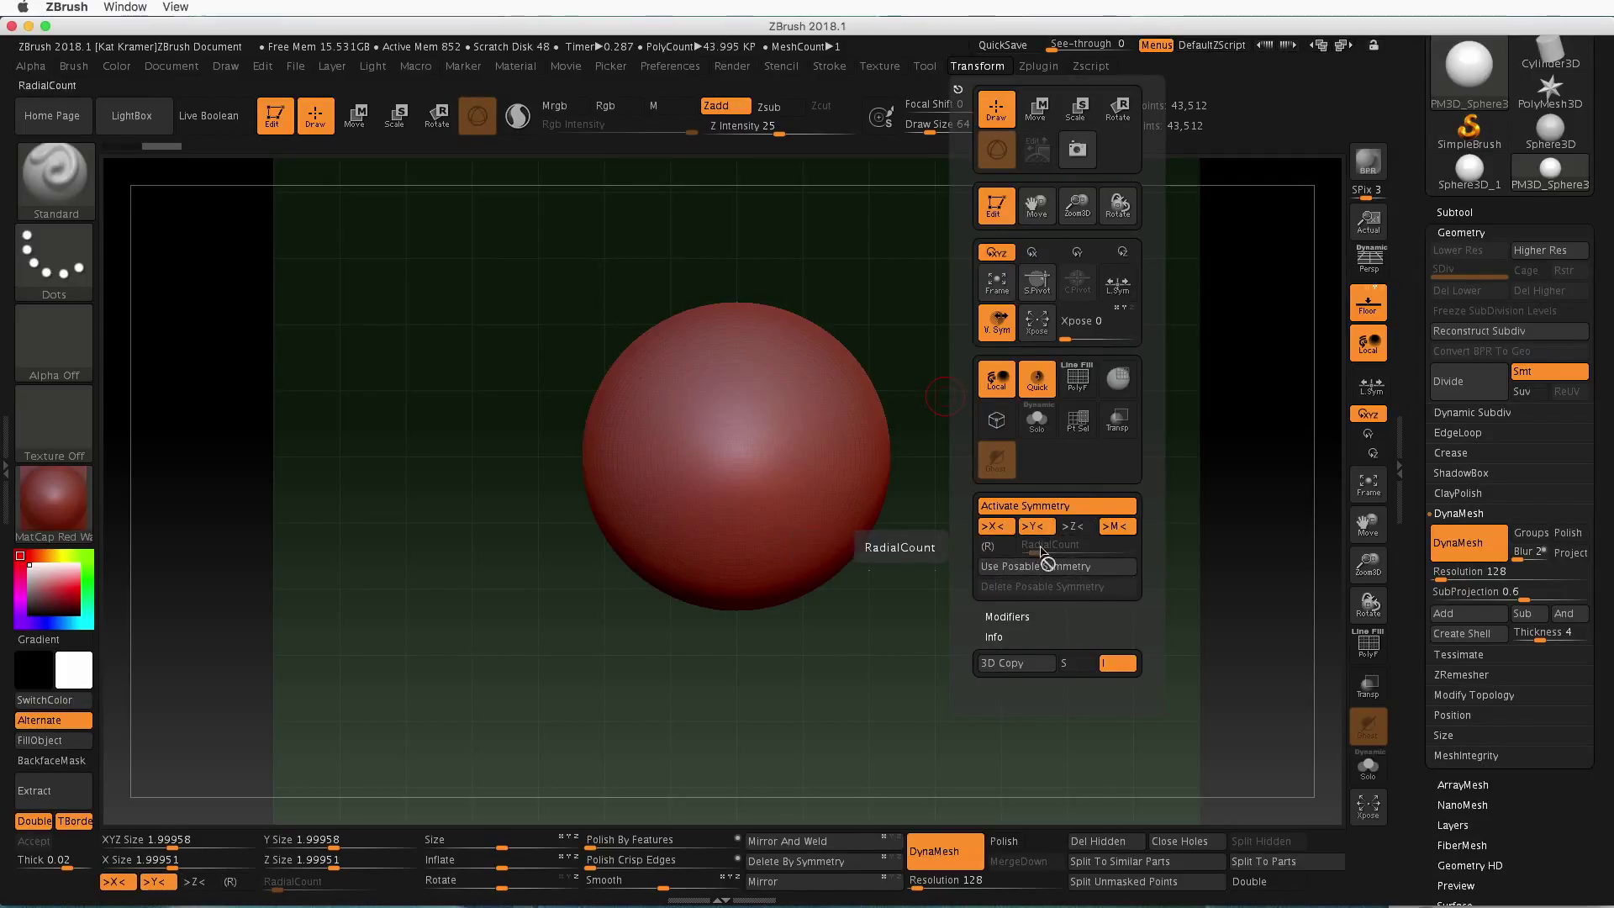
pyautogui.click(995, 527)
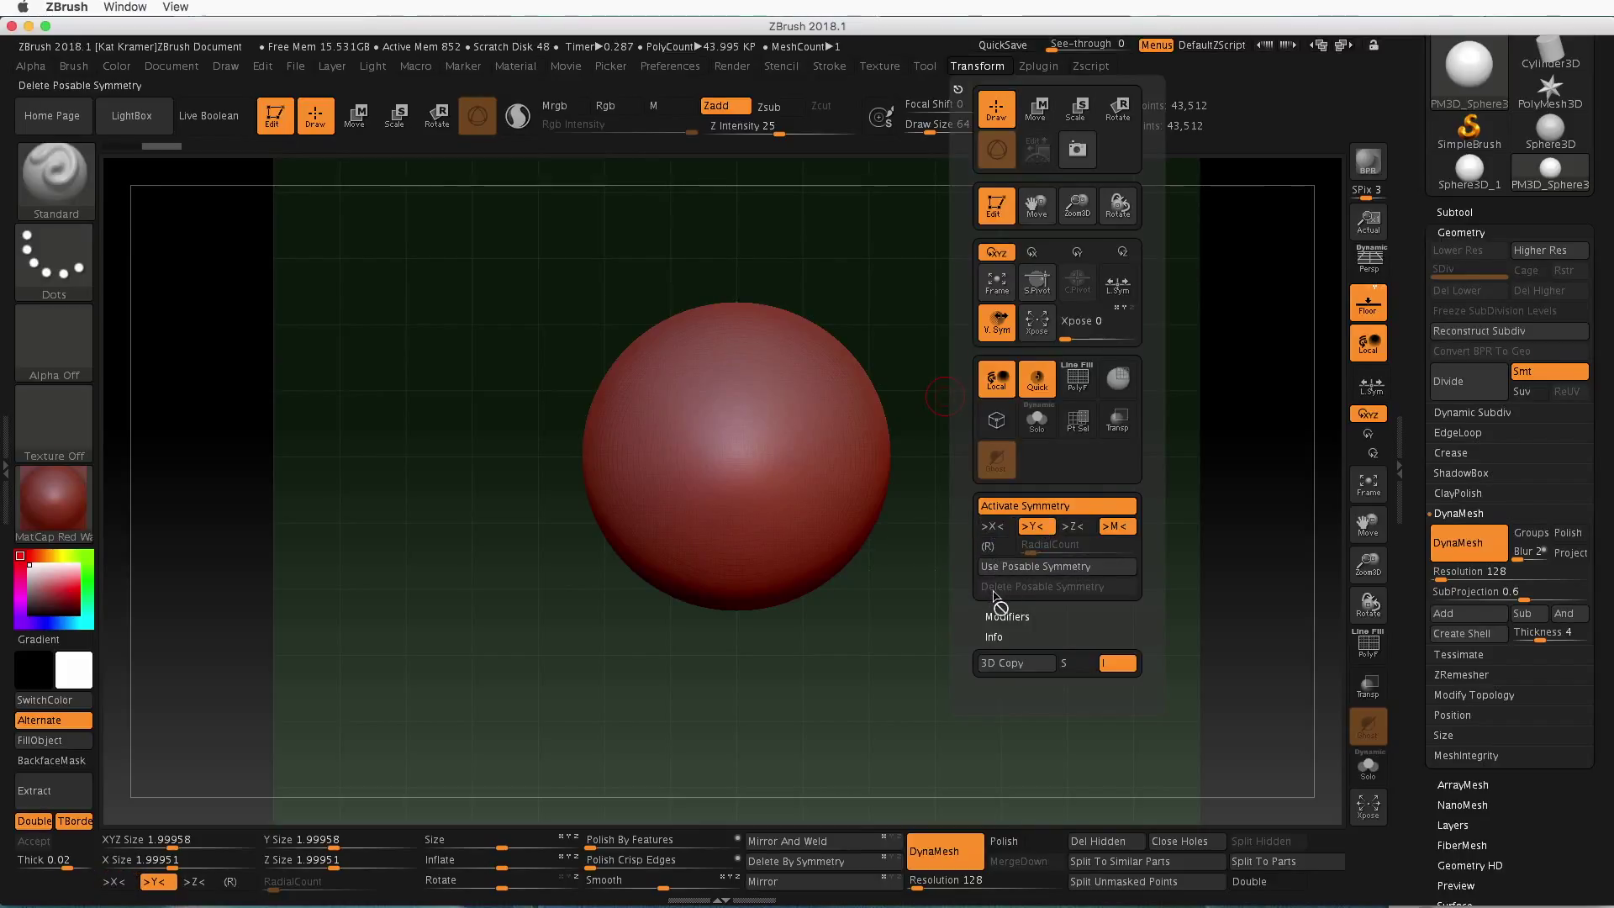
pyautogui.click(1009, 548)
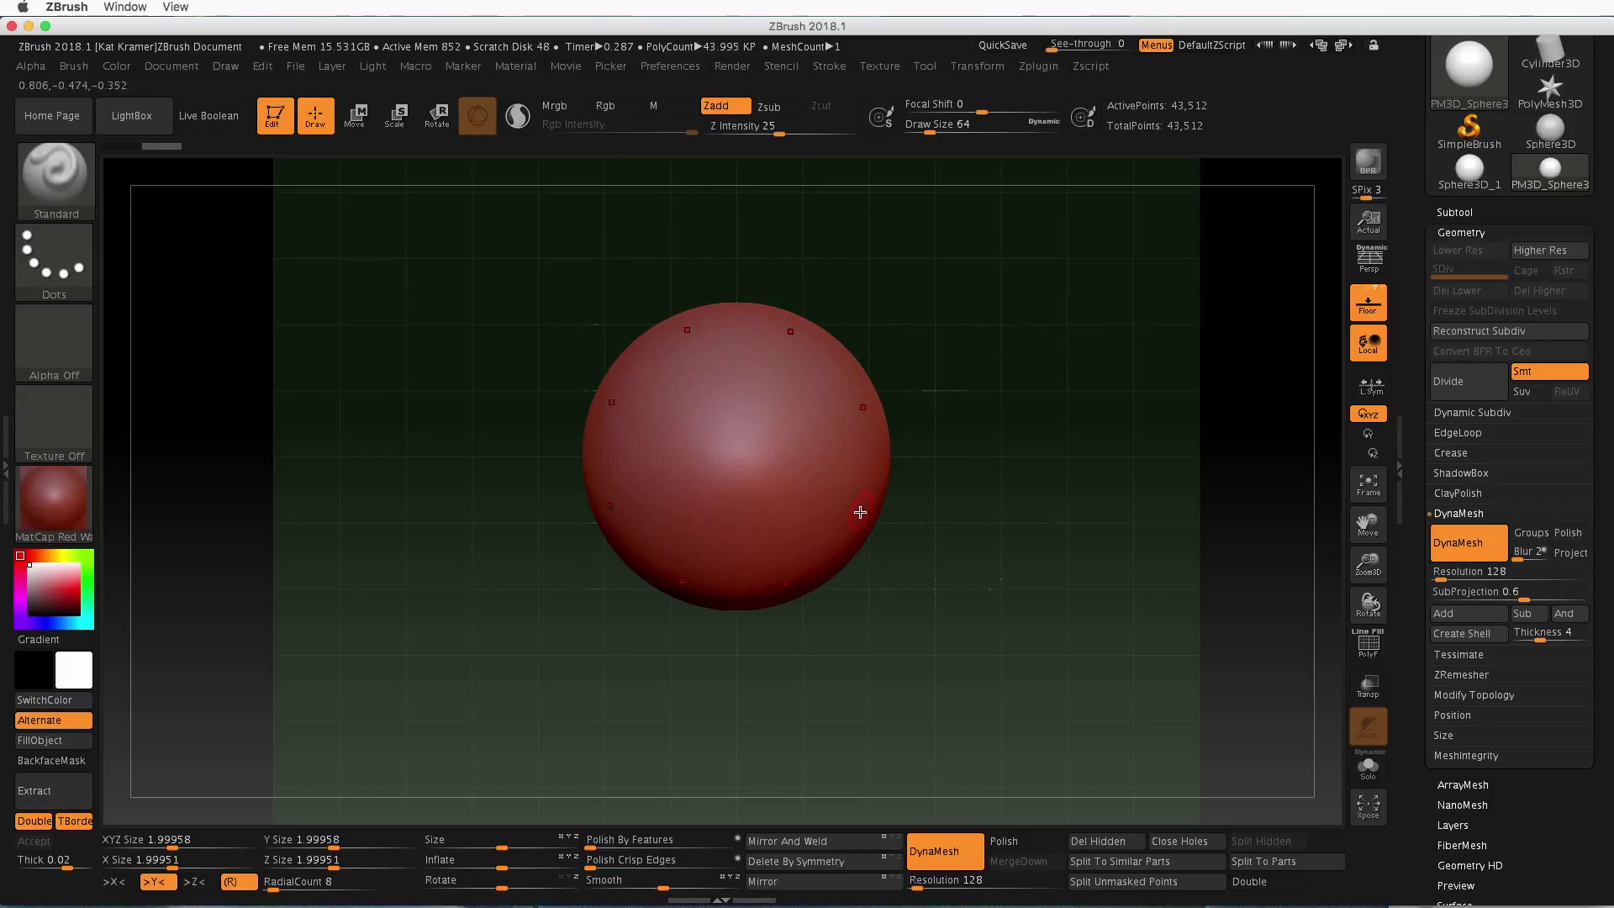
pyautogui.press('+')
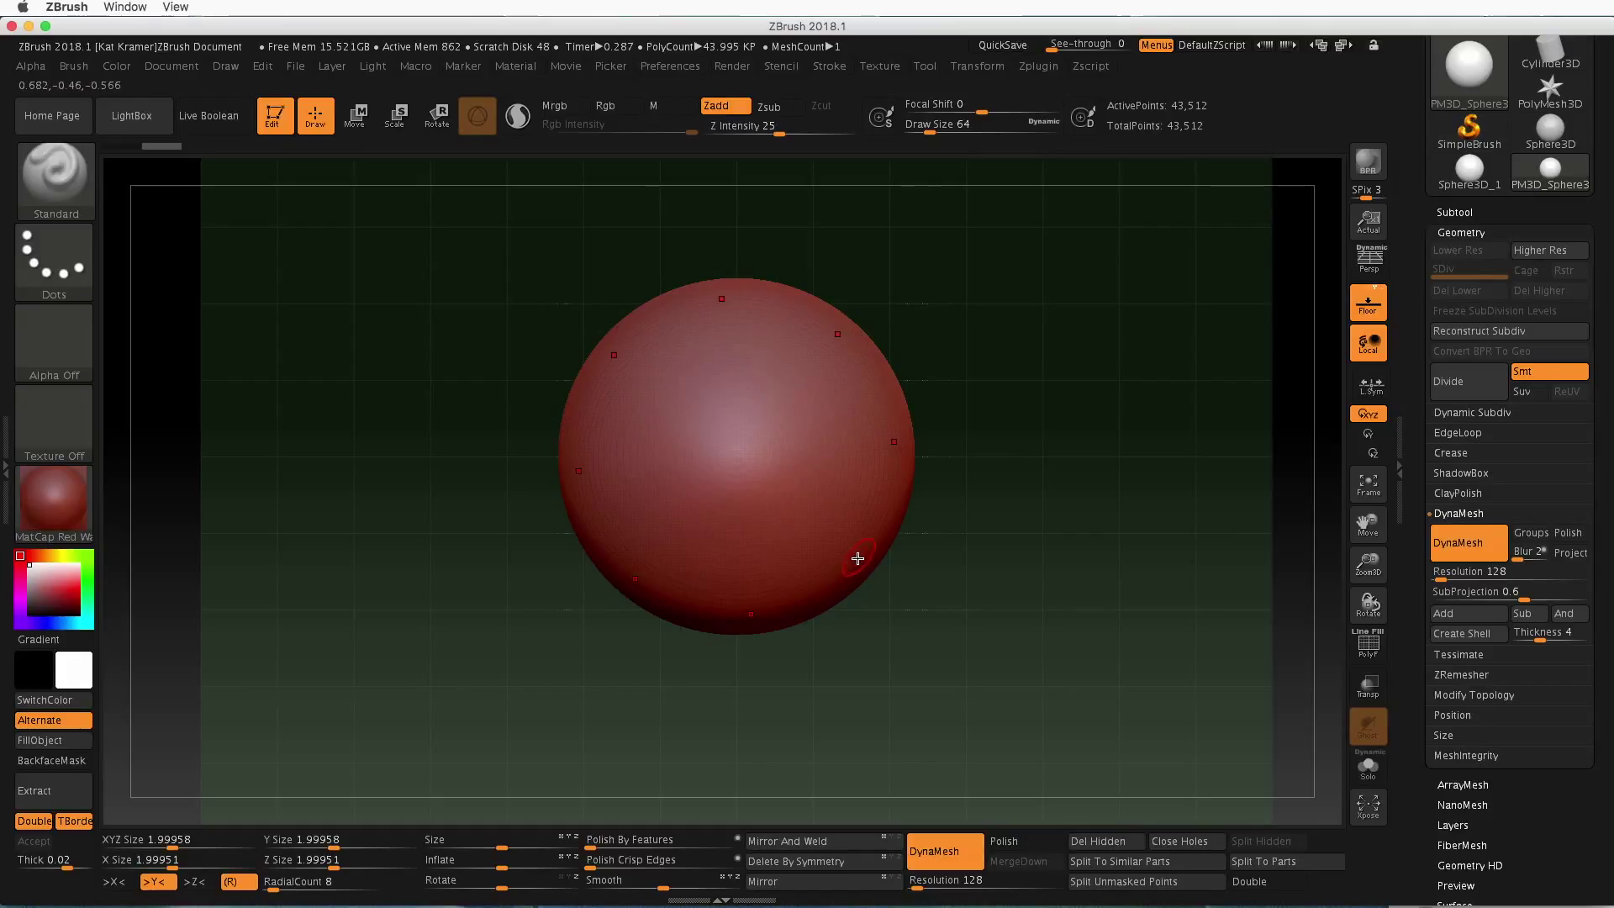
pyautogui.click(980, 67)
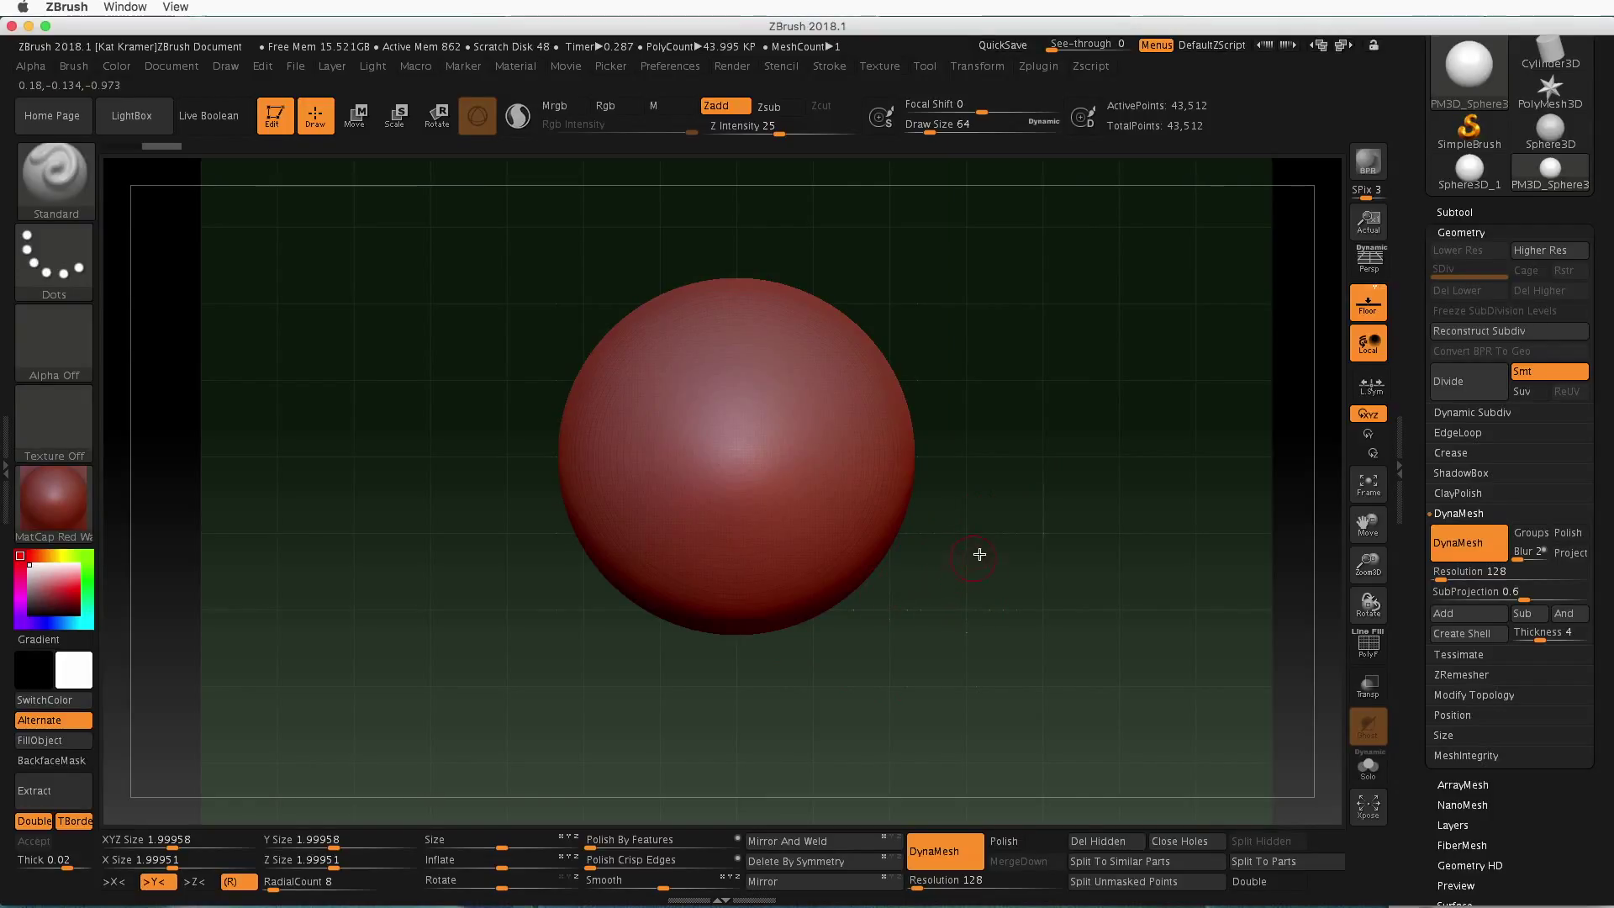
# Choose the SnakeHook brush and set its draw size to 192
pyautogui.moveTo(938, 639)
pyautogui.keyDown('alt'); pyautogui.mouseDown()
pyautogui.moveTo(904, 632)
pyautogui.moveTo(928, 564)
pyautogui.moveTo(968, 583)
pyautogui.mouseUp(); pyautogui.keyUp('alt')
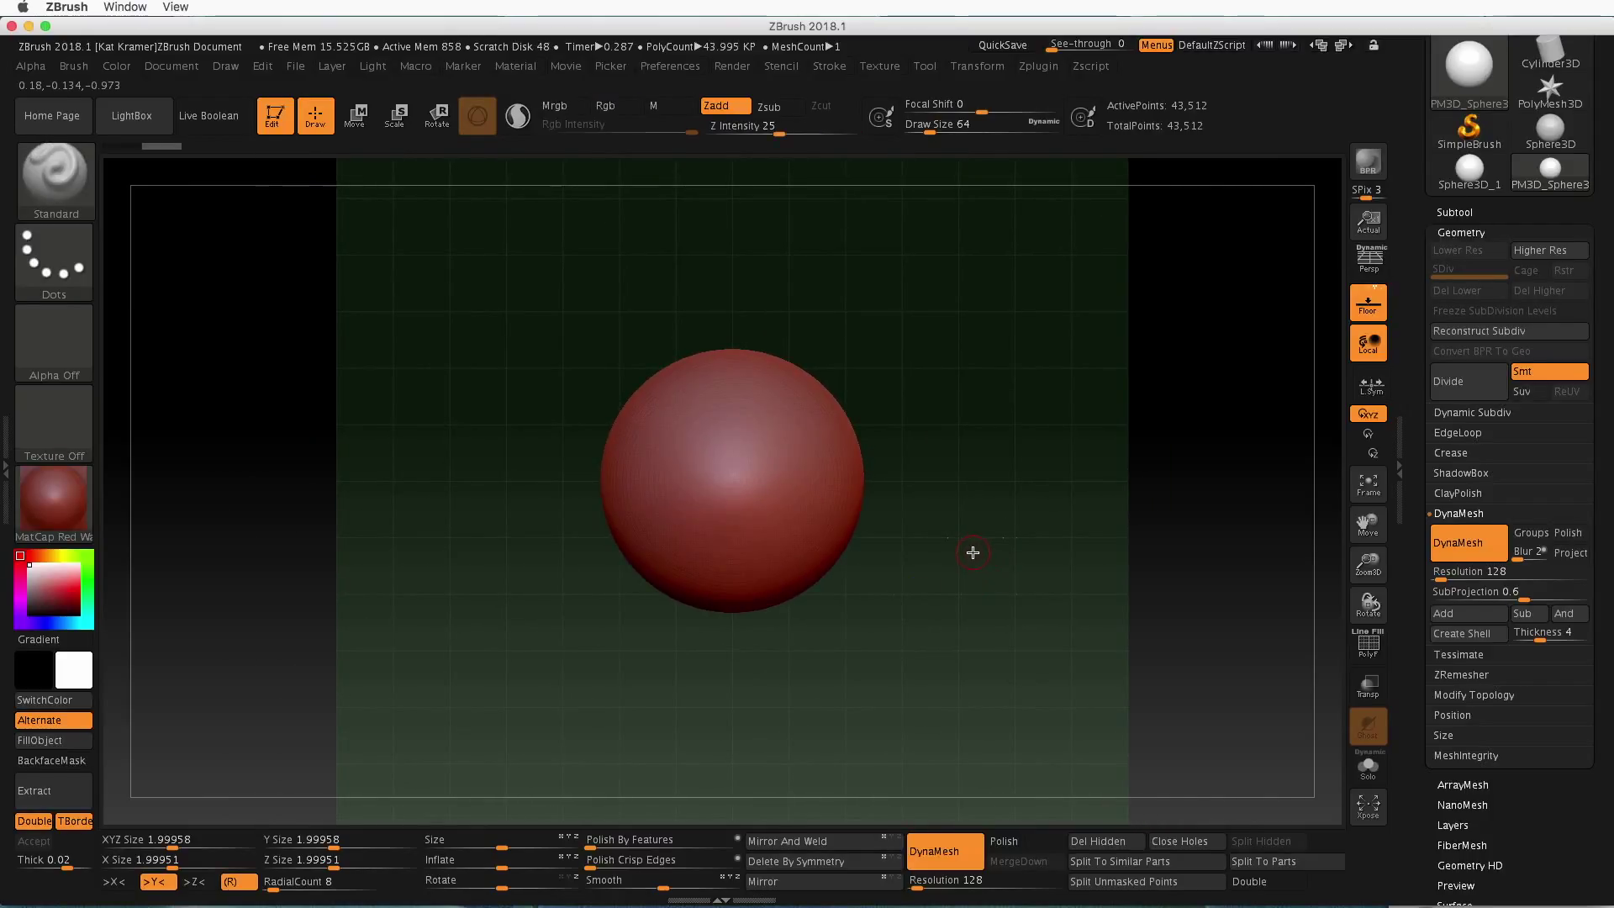
pyautogui.click(65, 172)
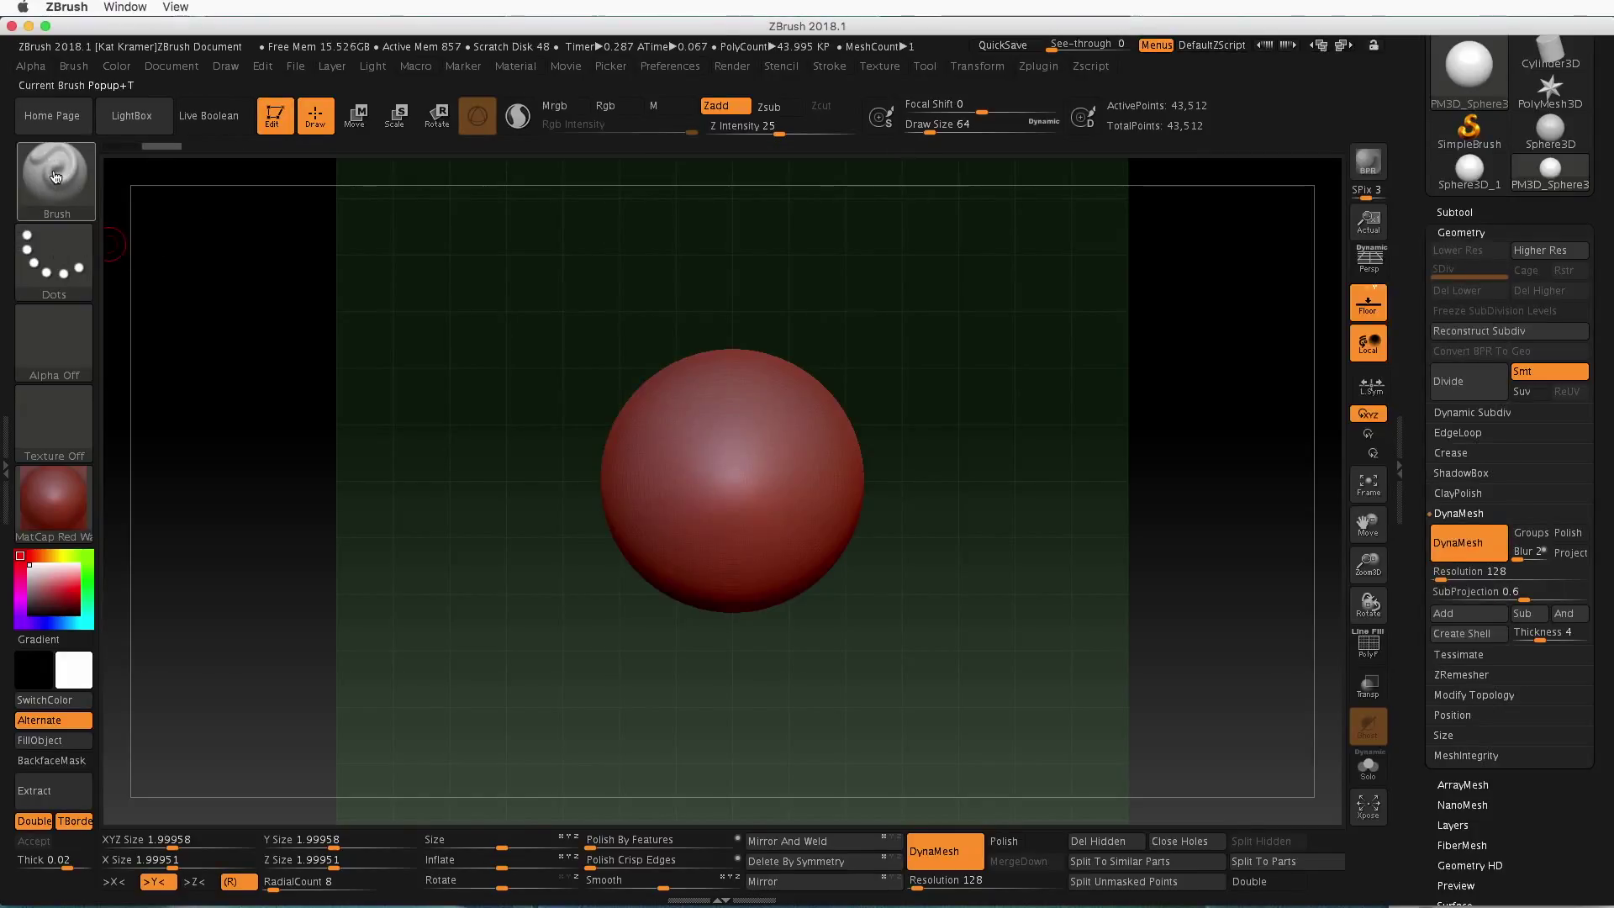
pyautogui.click(55, 175)
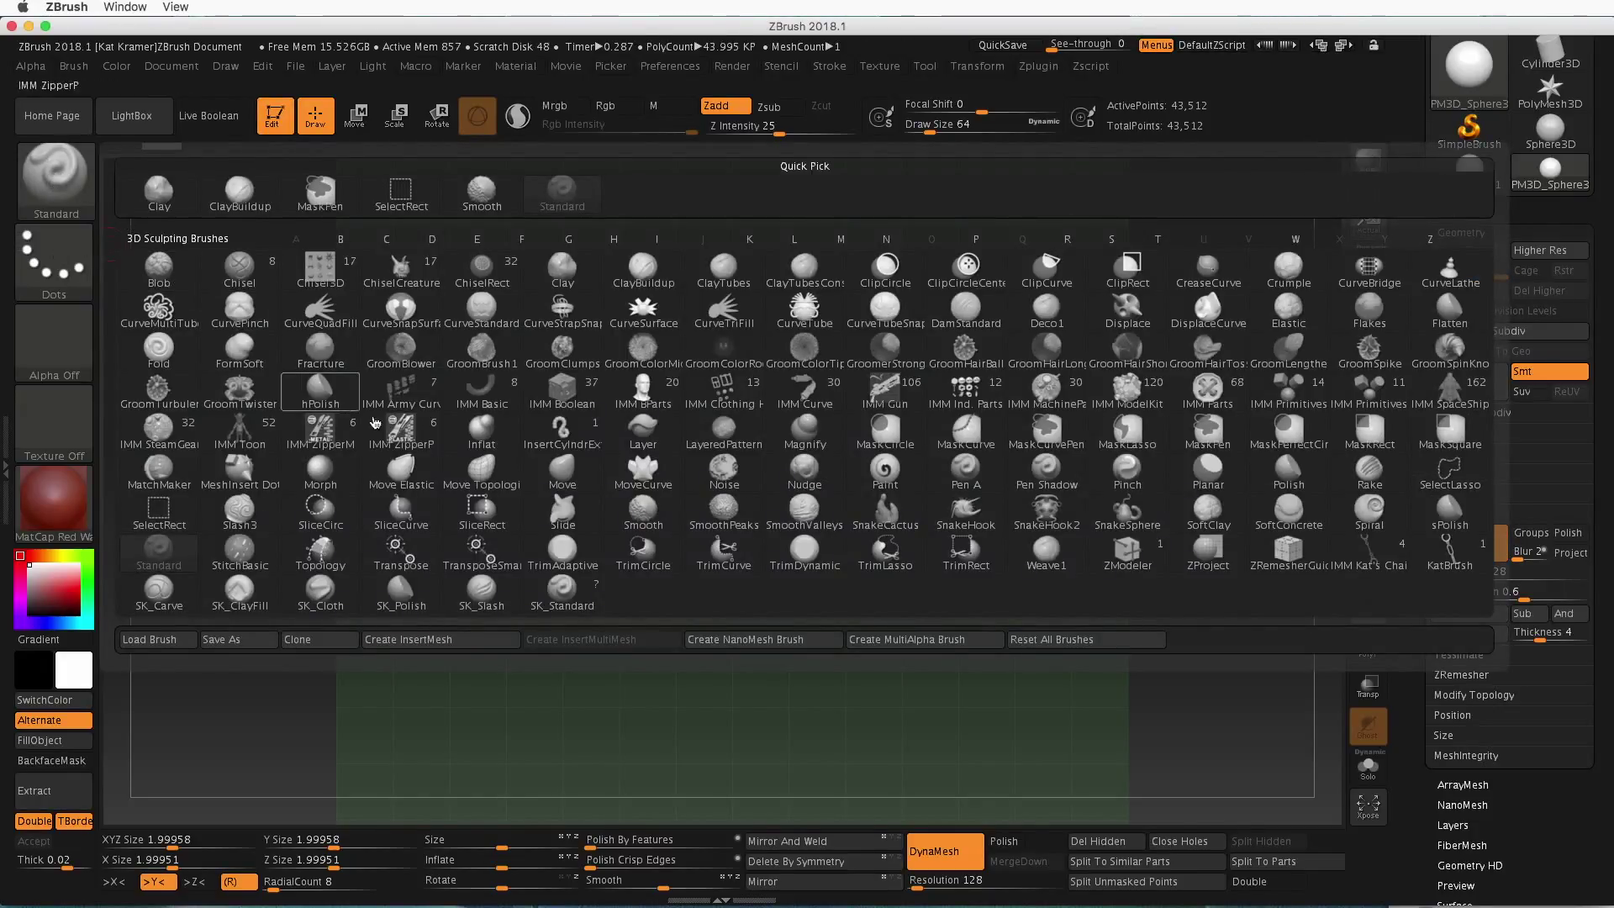
pyautogui.moveTo(993, 519)
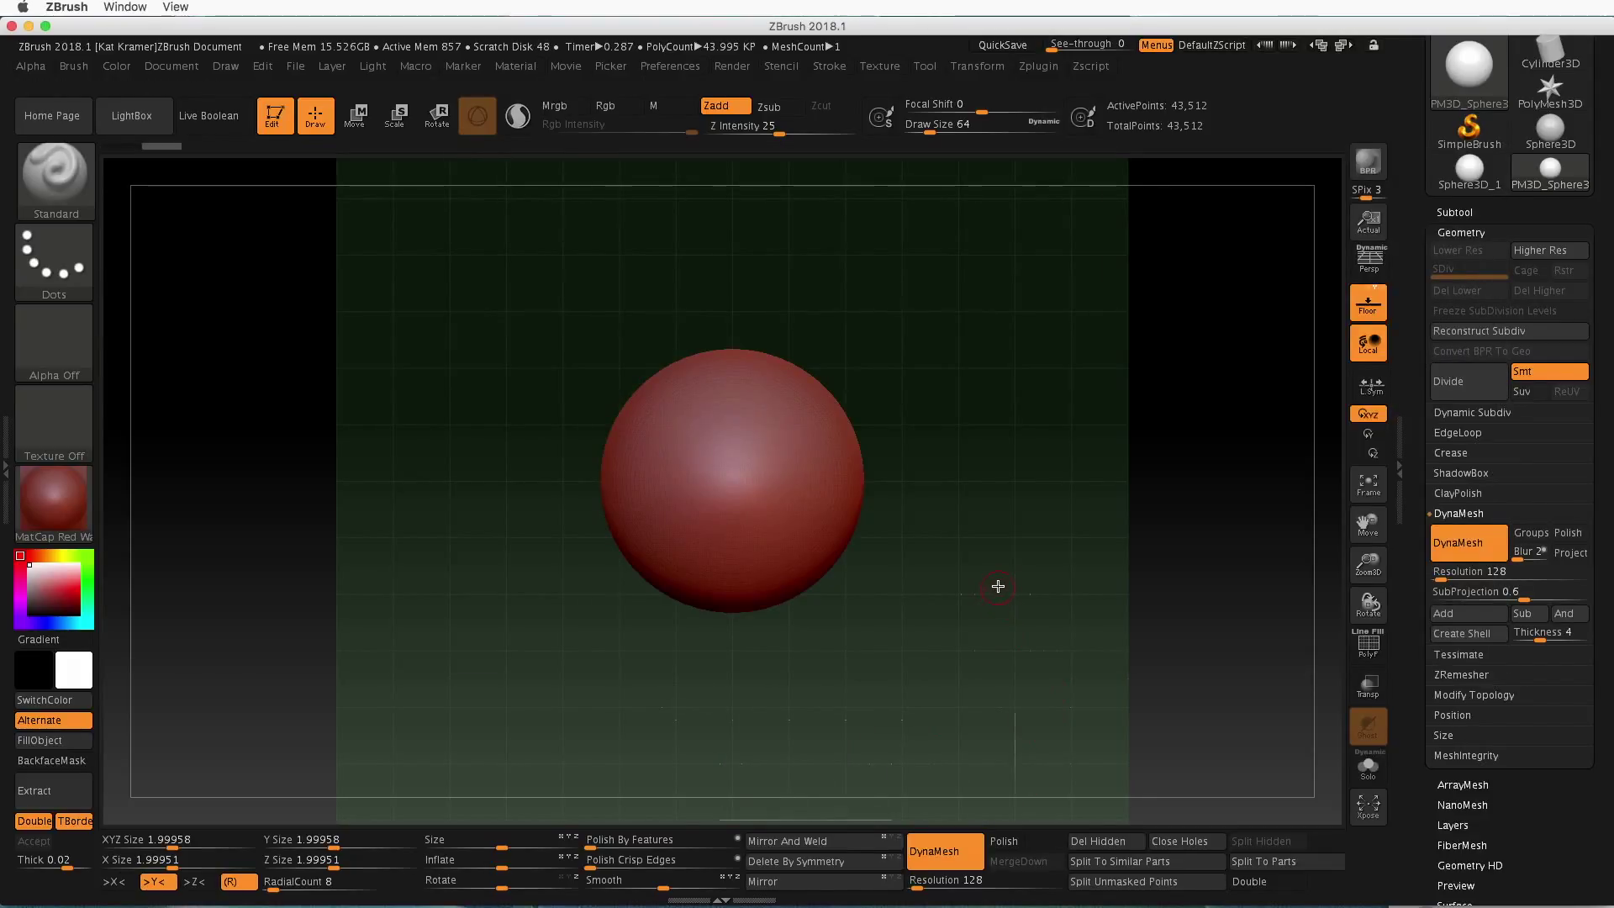
pyautogui.press('b')
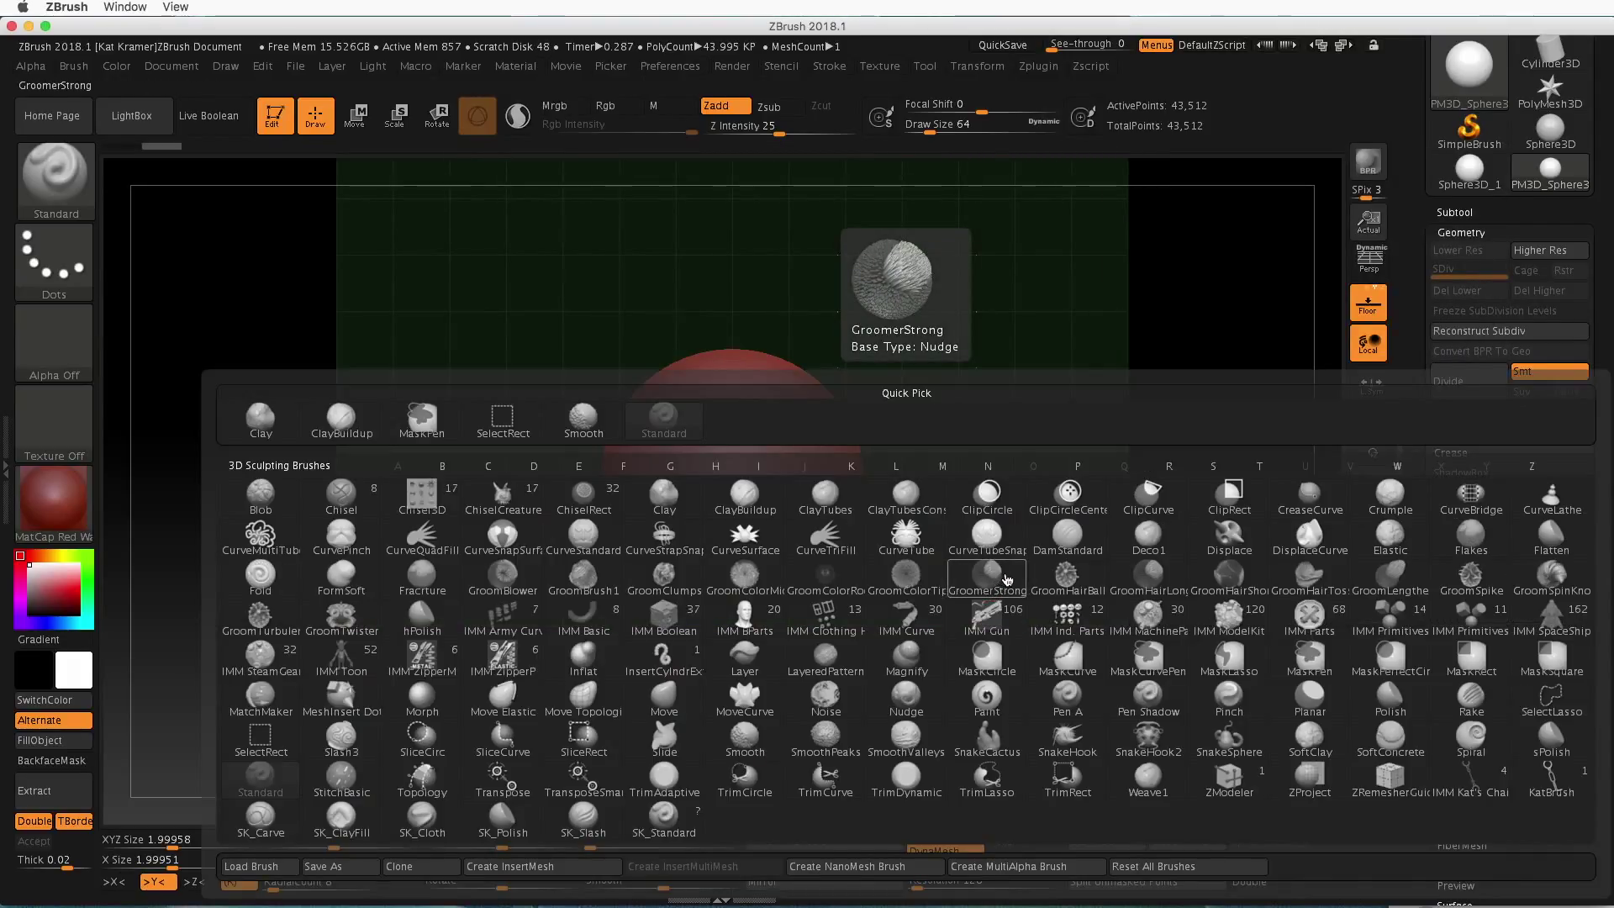
pyautogui.press('s')
pyautogui.press('h')
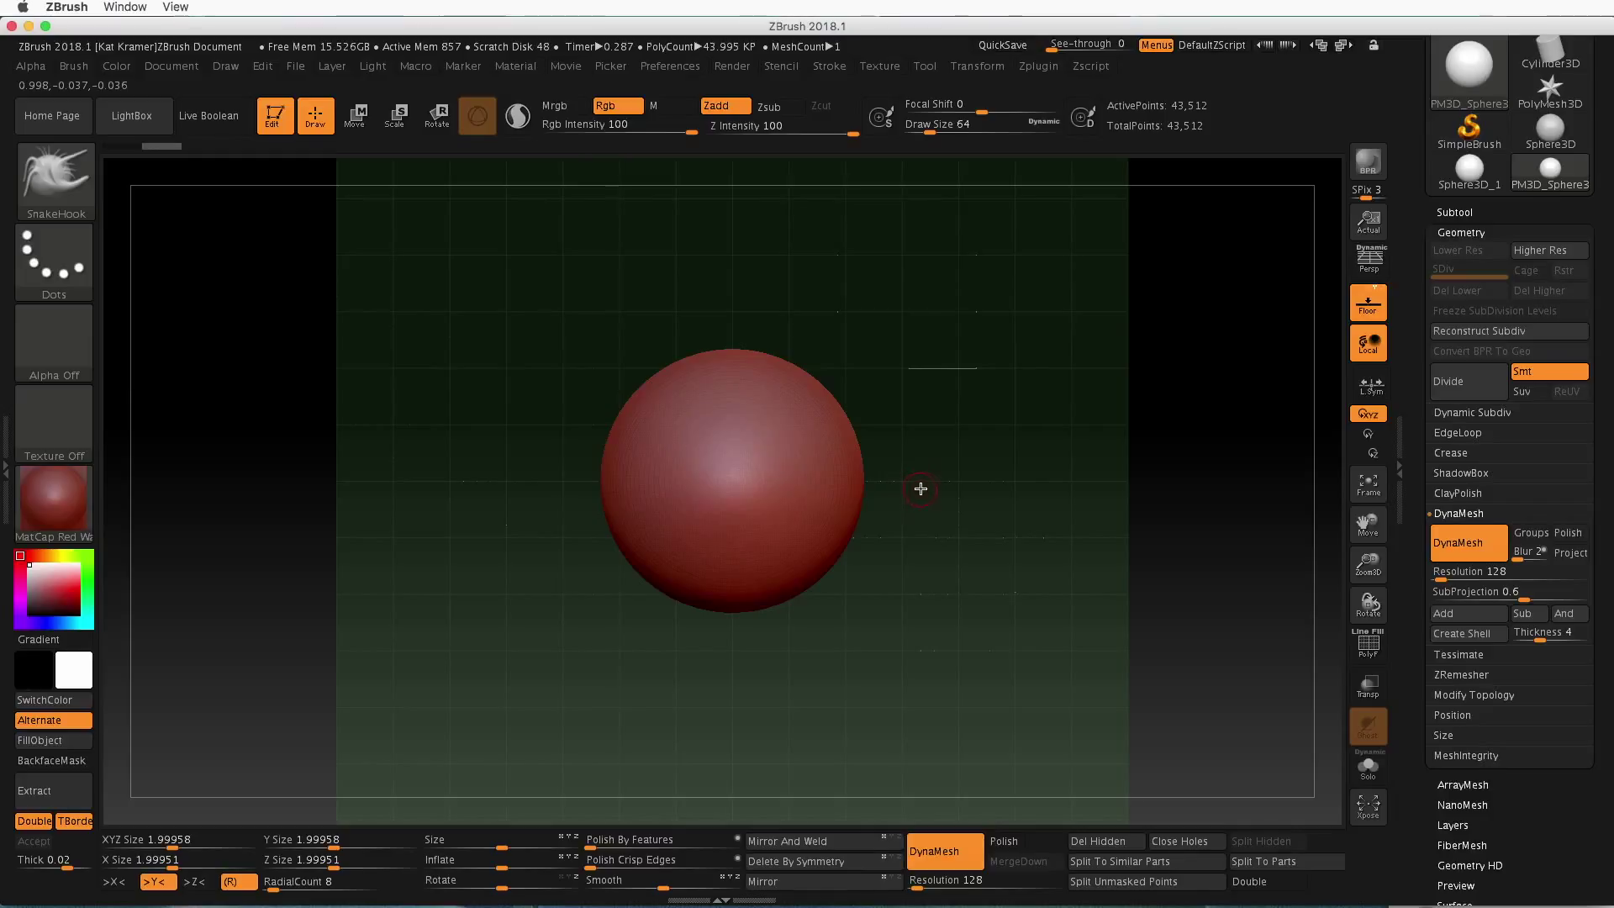
pyautogui.press('space')
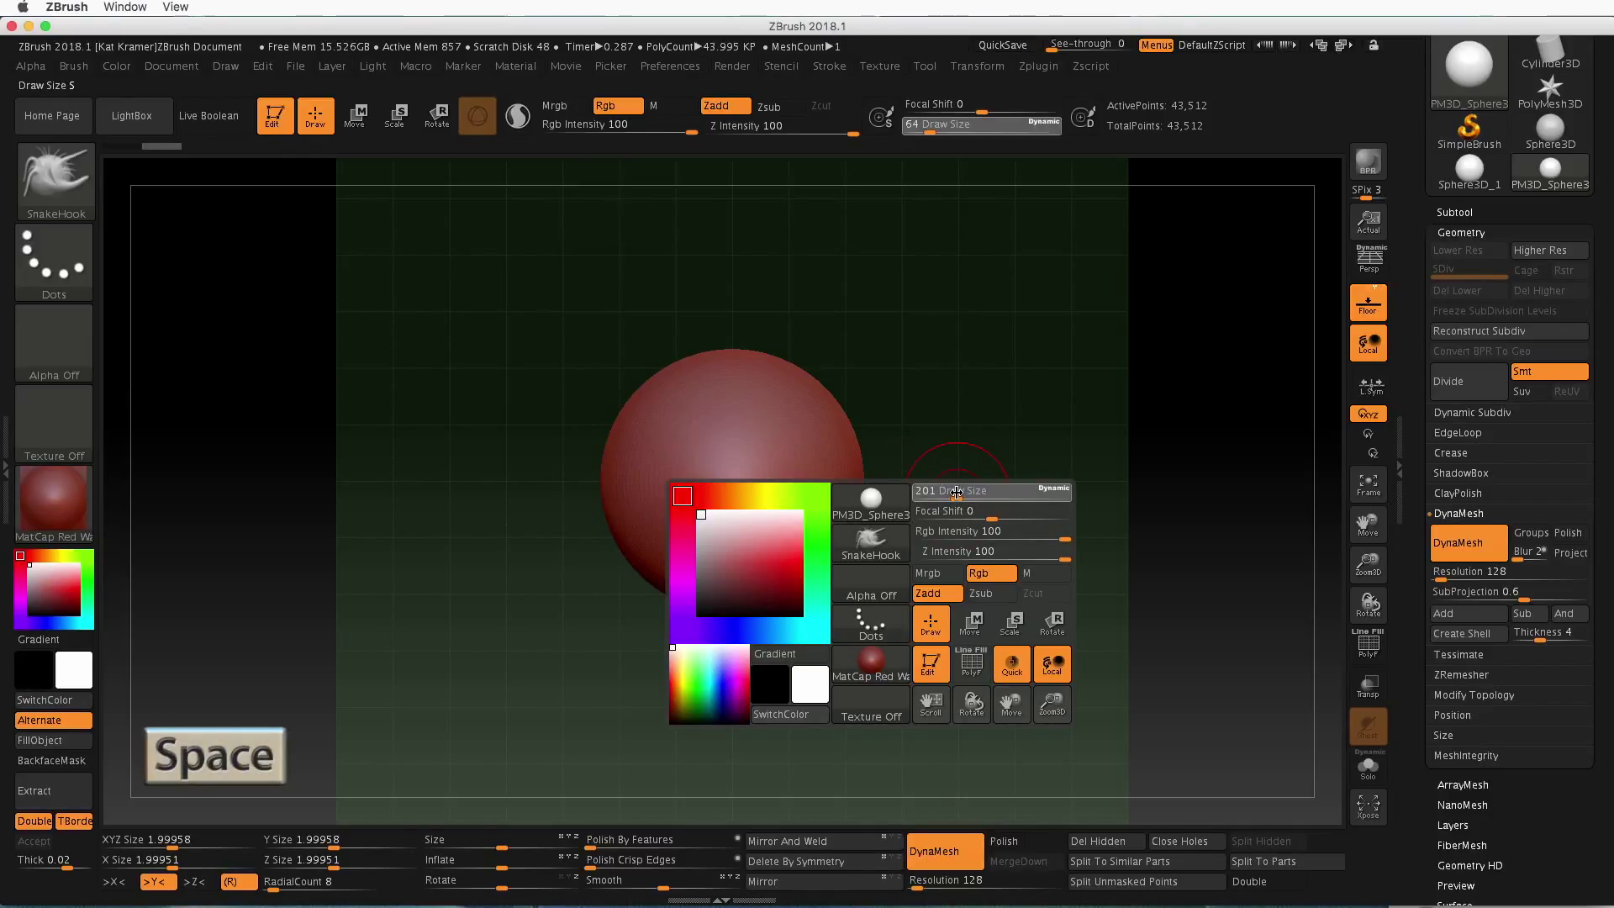
pyautogui.moveTo(954, 492); pyautogui.dragTo(956, 492)
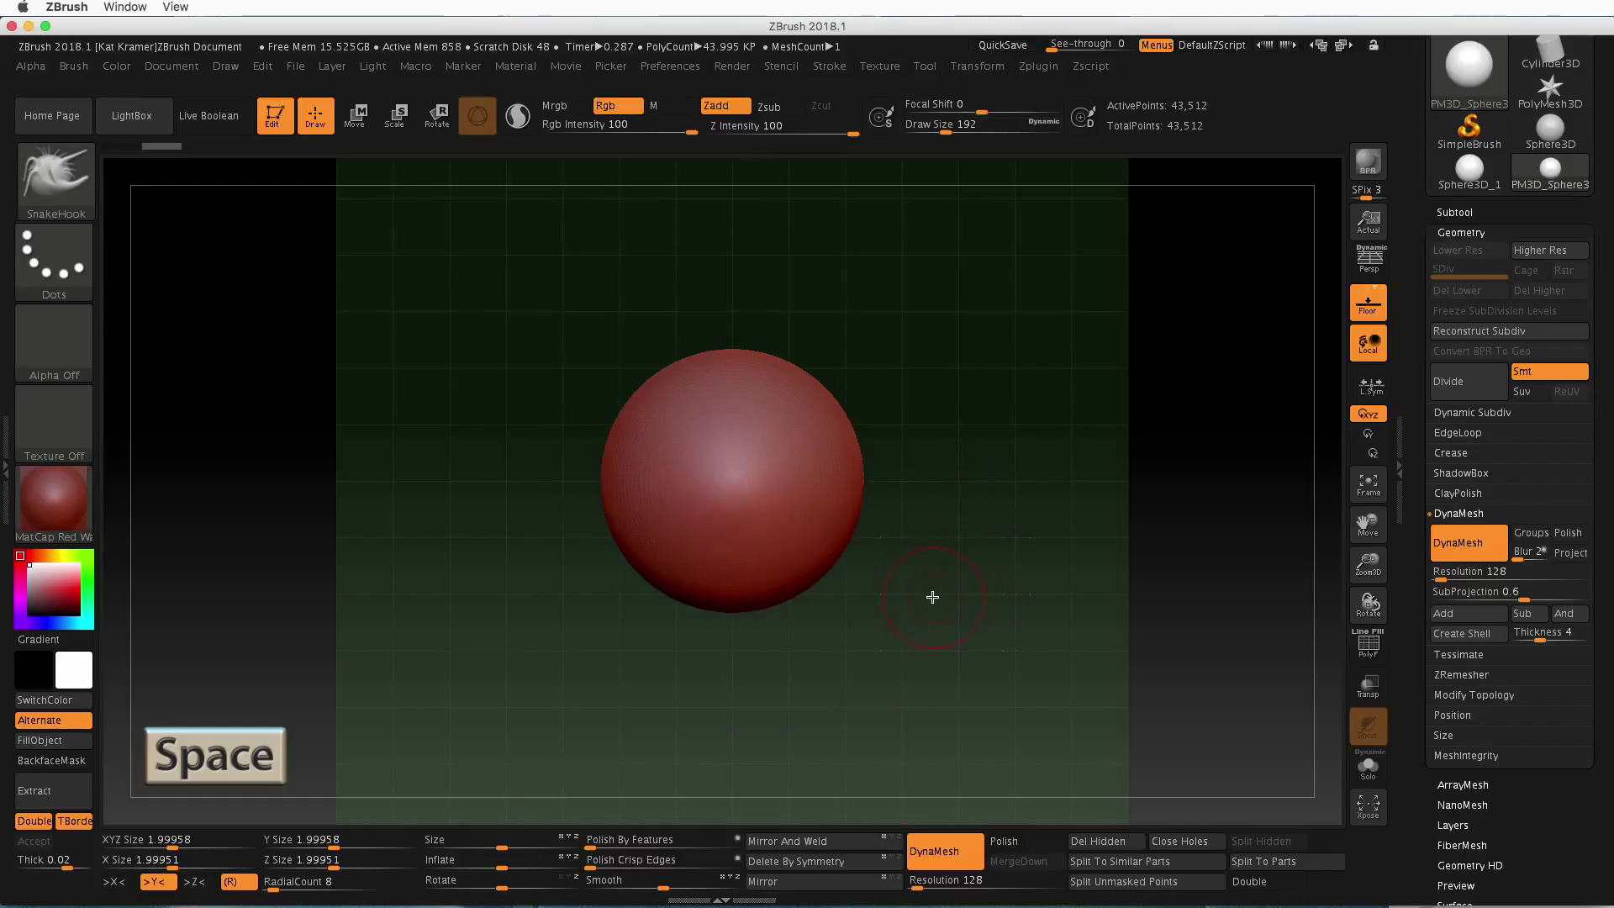
# Pull the sphere's rim outward with SnakeHook into eight petals, making the flower about 3.46 units across
pyautogui.press('f')
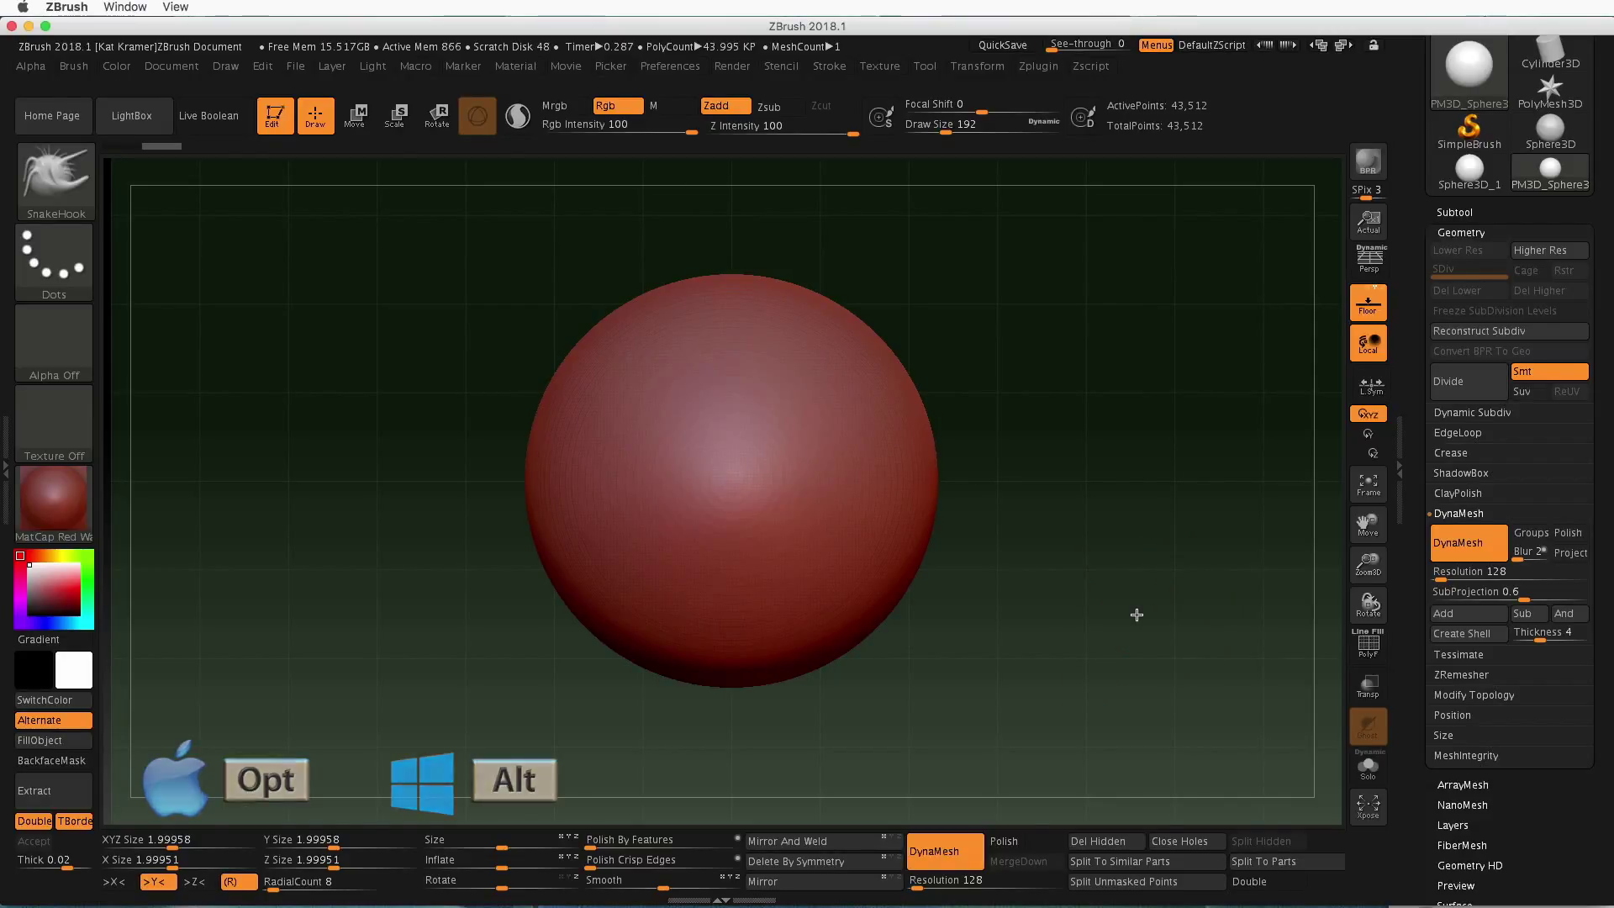
pyautogui.moveTo(1135, 607)
pyautogui.keyDown('alt'); pyautogui.mouseDown()
pyautogui.moveTo(1104, 412)
pyautogui.moveTo(1124, 583)
pyautogui.mouseUp(); pyautogui.keyUp('alt')
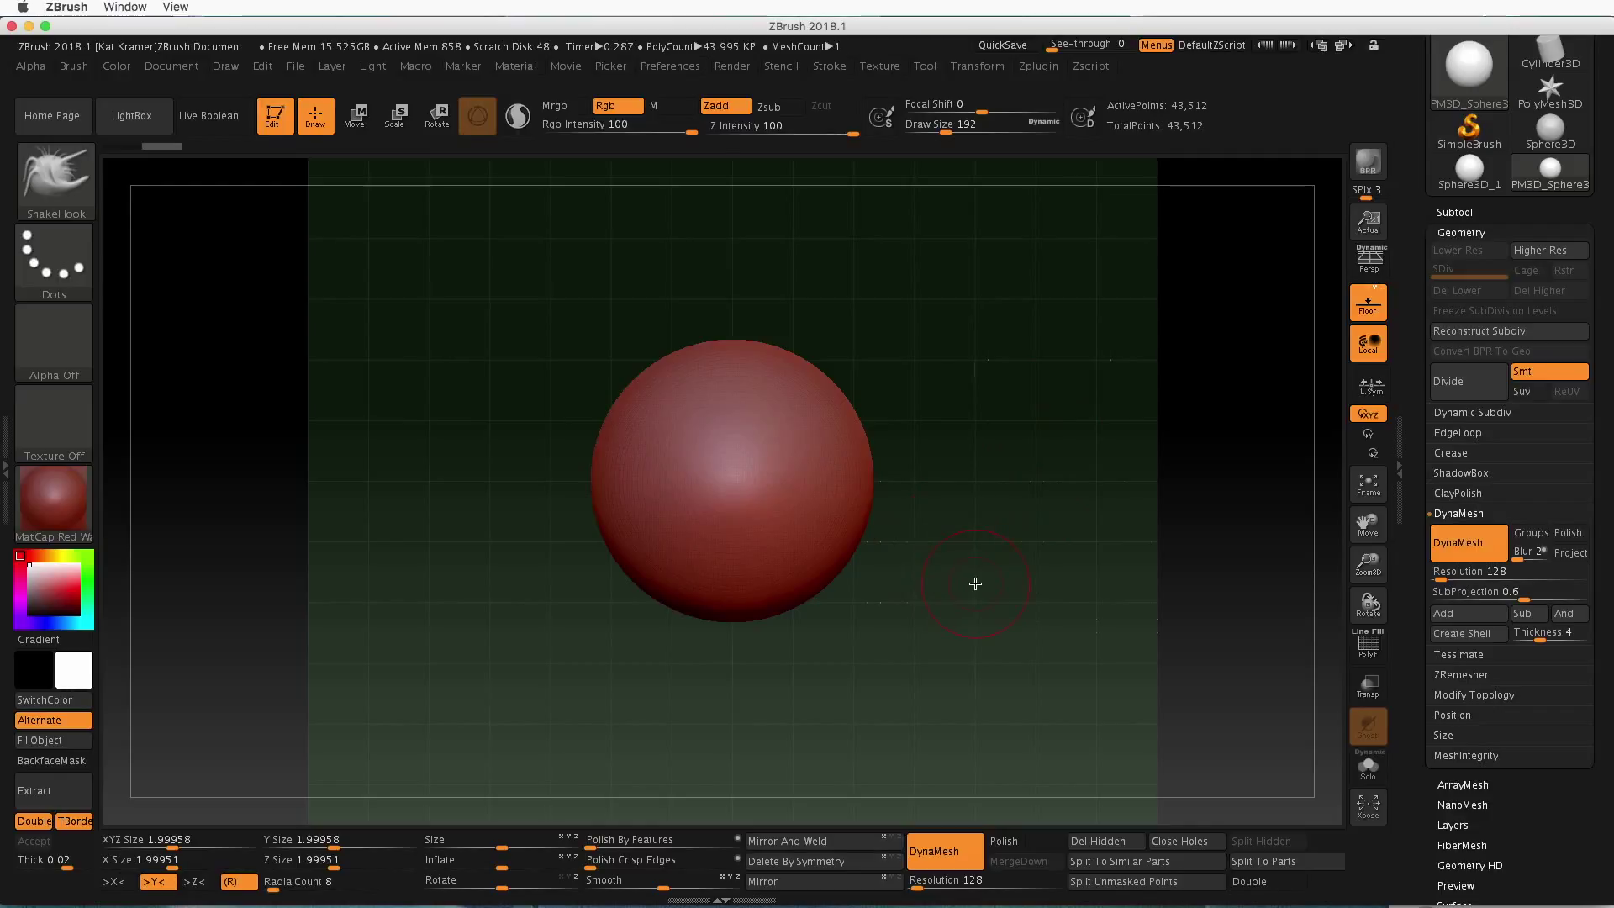
pyautogui.keyDown('alt'); pyautogui.moveTo(925, 561); pyautogui.dragTo(930, 576); pyautogui.keyUp('alt')
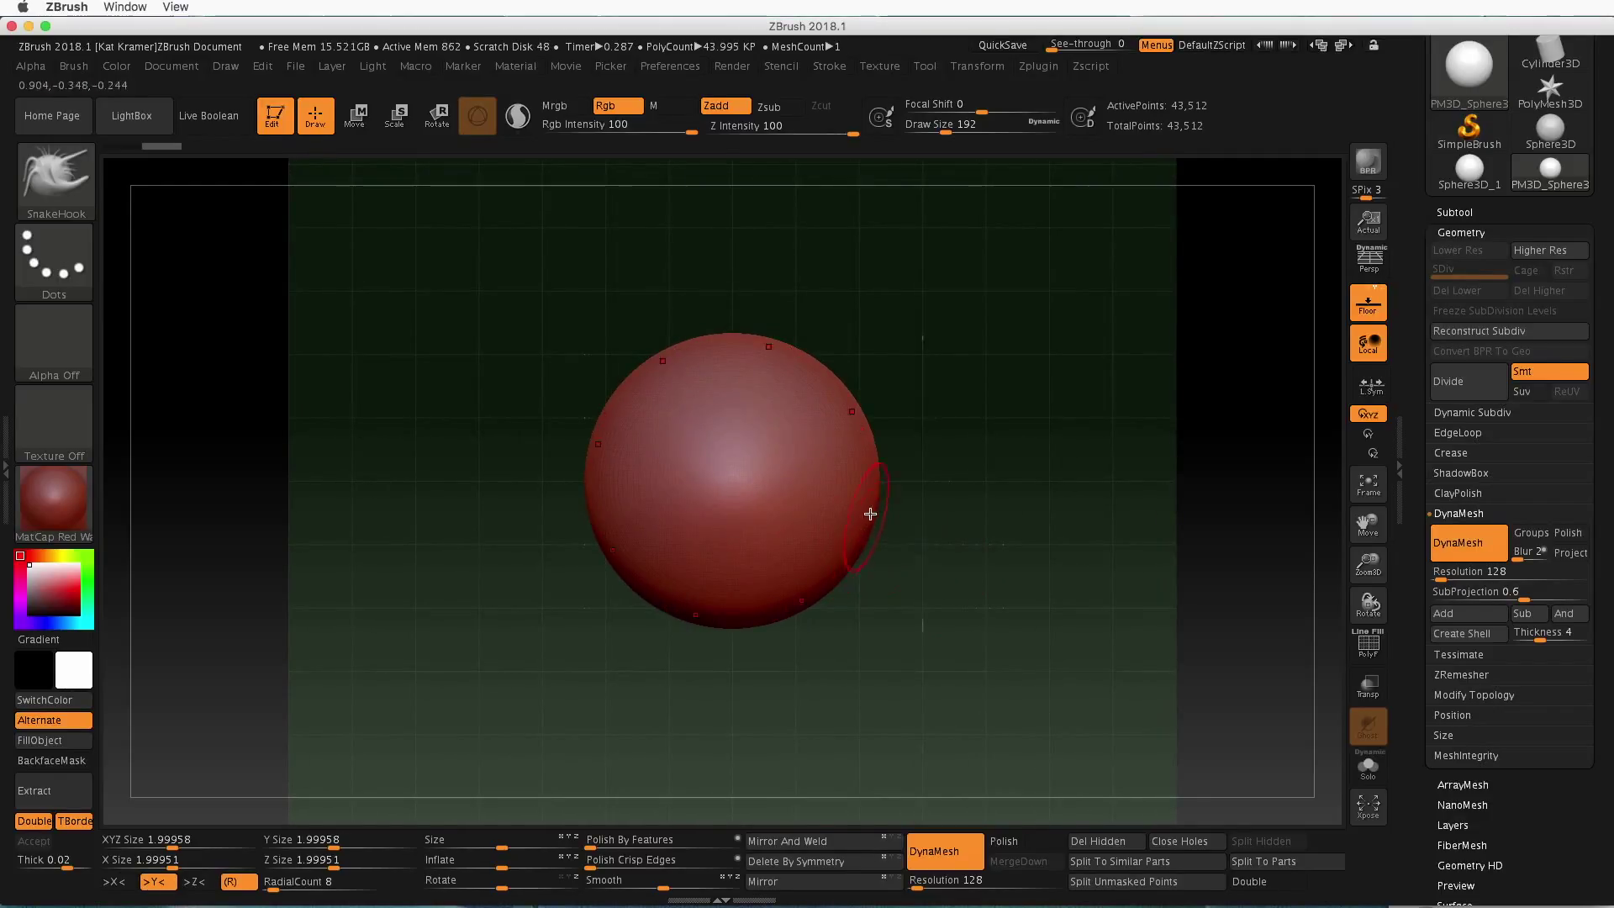
pyautogui.moveTo(847, 540)
pyautogui.mouseDown()
pyautogui.moveTo(903, 572)
pyautogui.moveTo(896, 538)
pyautogui.moveTo(919, 540)
pyautogui.moveTo(874, 566)
pyautogui.moveTo(900, 572)
pyautogui.moveTo(858, 580)
pyautogui.moveTo(930, 559)
pyautogui.moveTo(892, 513)
pyautogui.moveTo(940, 578)
pyautogui.moveTo(975, 575)
pyautogui.mouseUp()
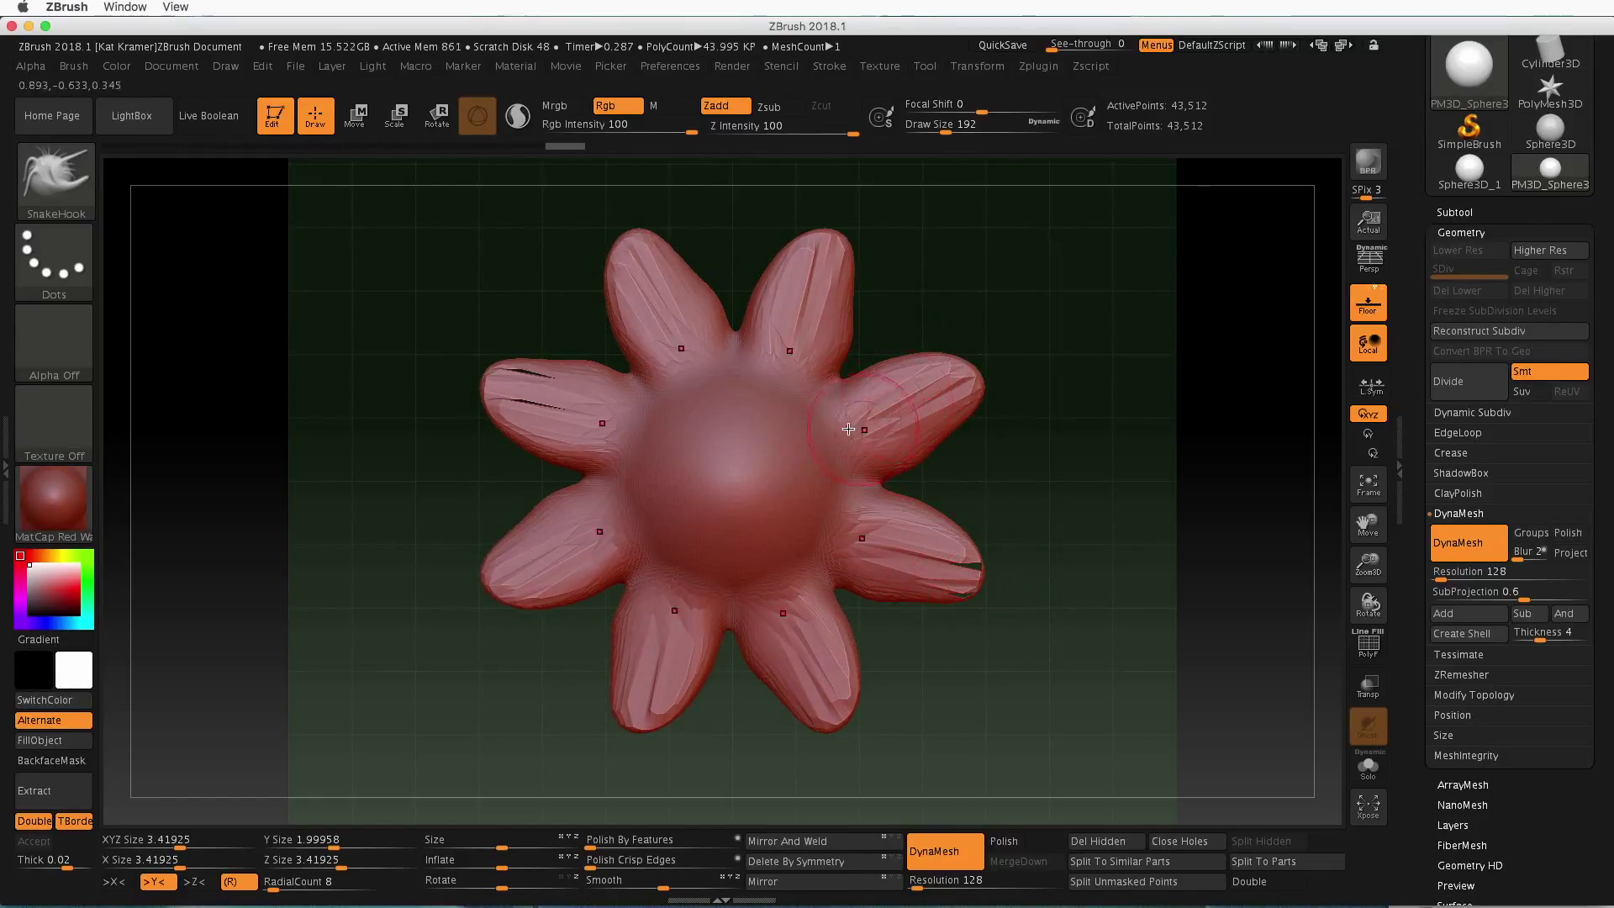
pyautogui.keyDown('alt'); pyautogui.moveTo(1031, 506); pyautogui.dragTo(1122, 565); pyautogui.keyUp('alt')
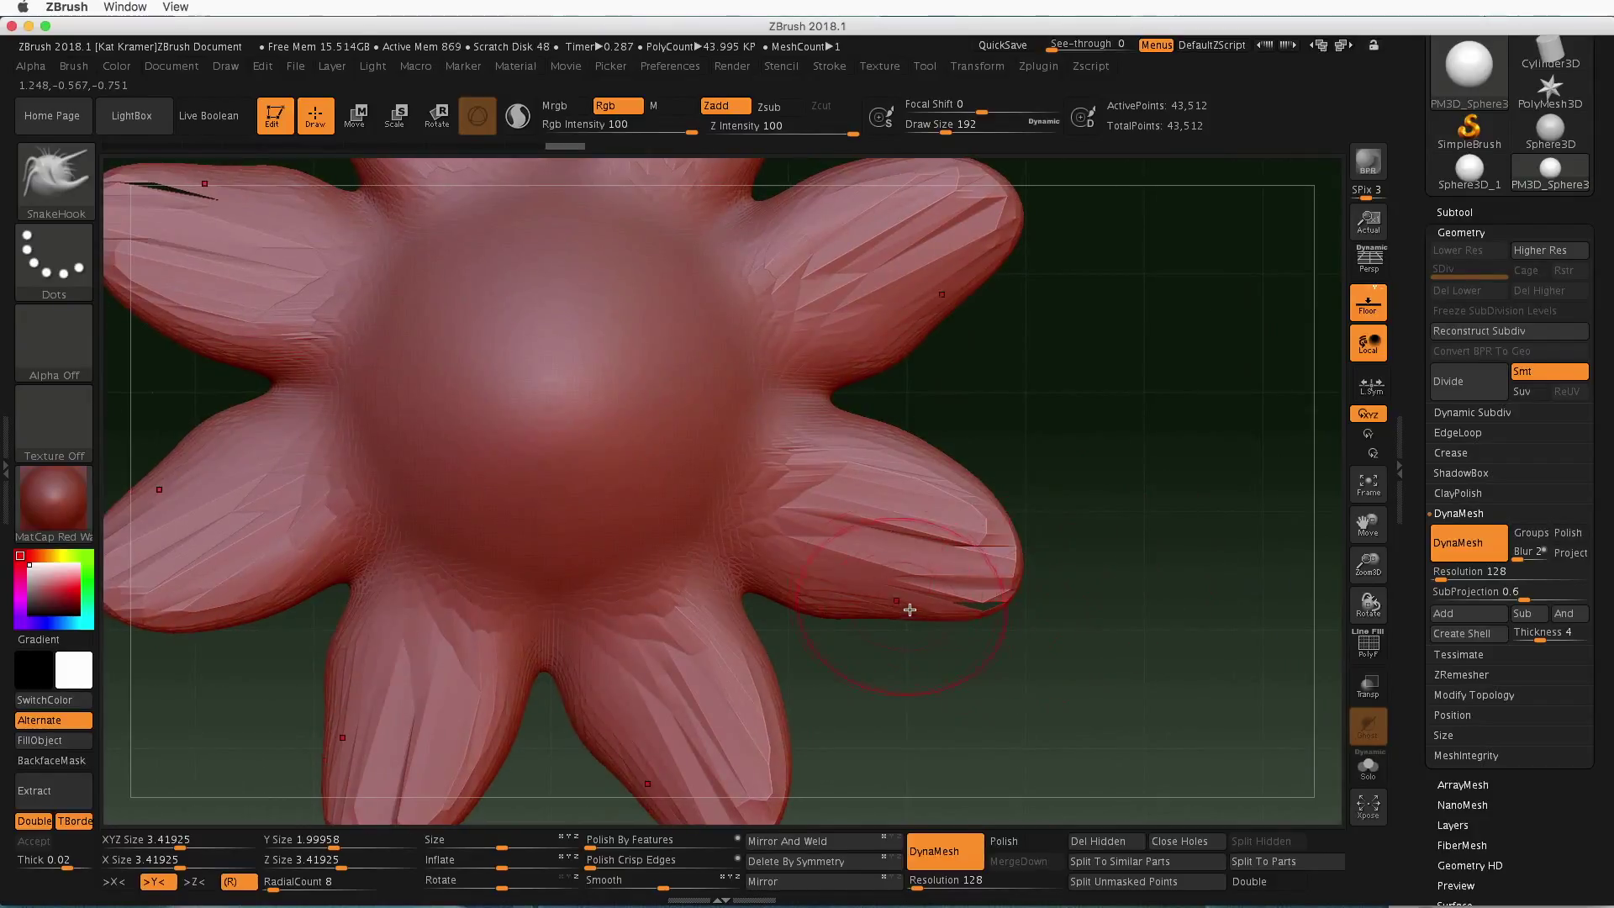
pyautogui.moveTo(889, 621); pyautogui.dragTo(992, 605)
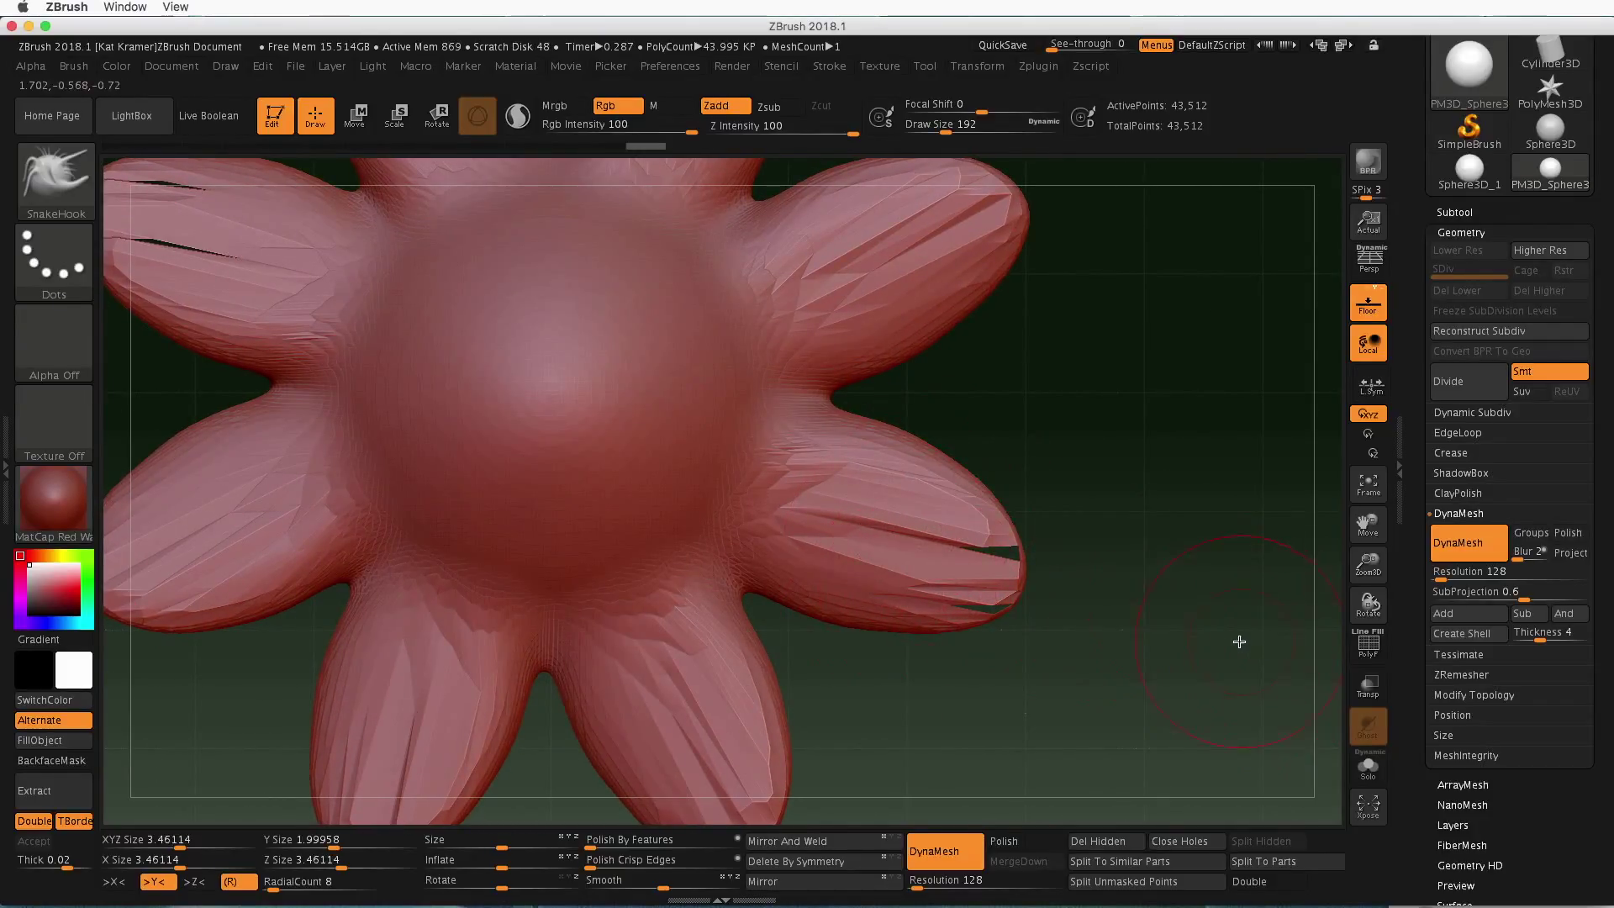
# Show the polygon wireframe and examine how the polygons run along the pulled-out petals
pyautogui.hotkey('shift', 'f')
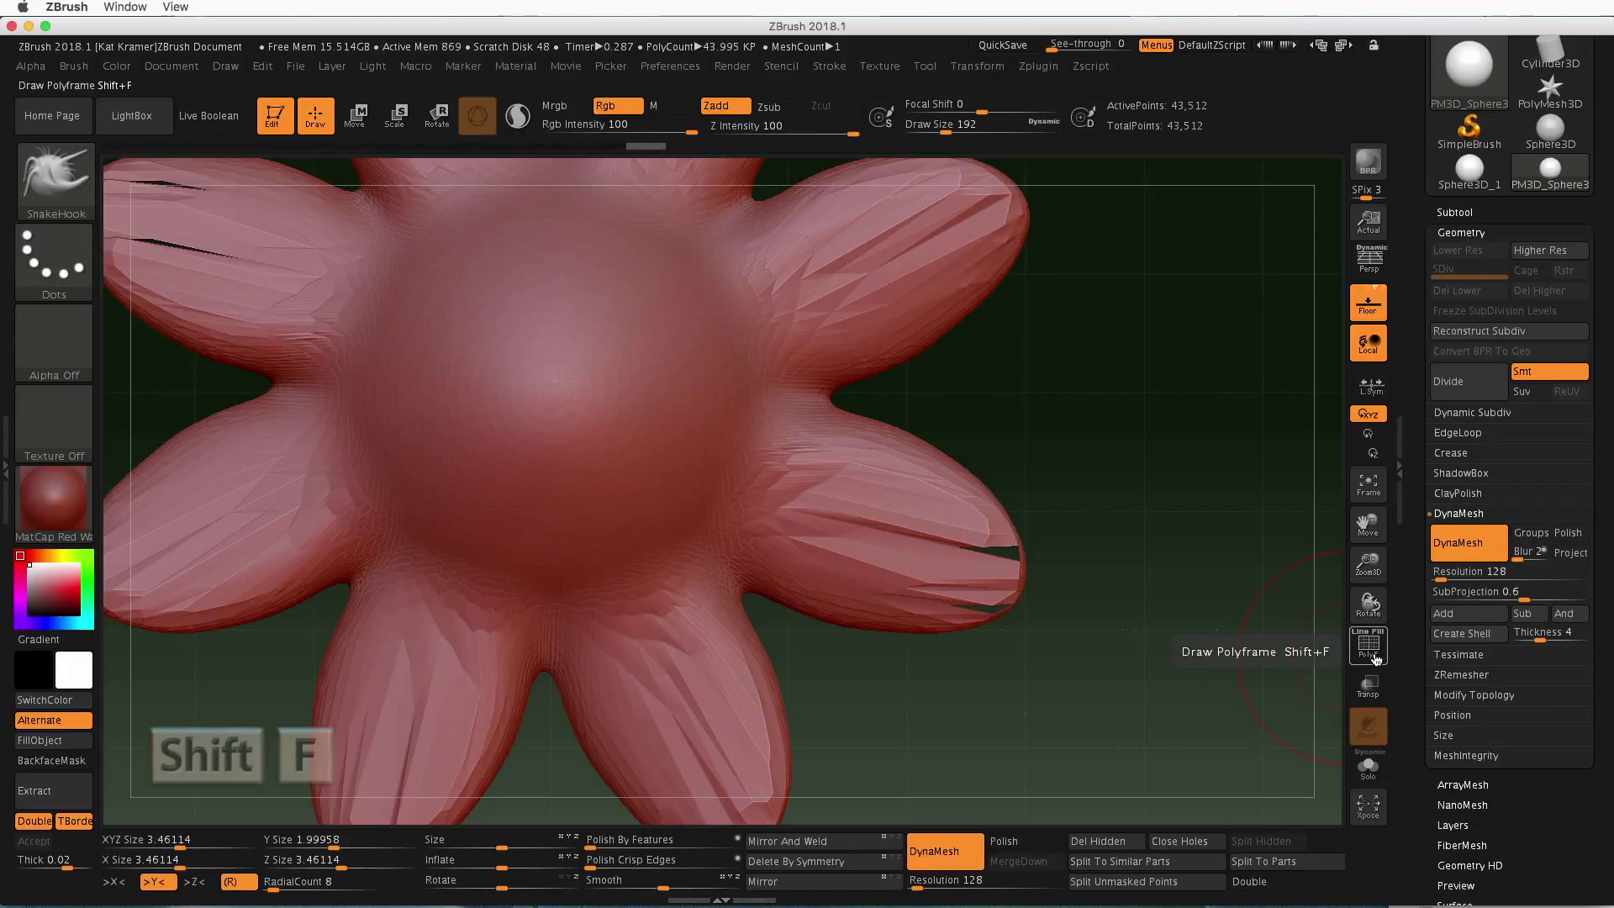
pyautogui.click(1369, 648)
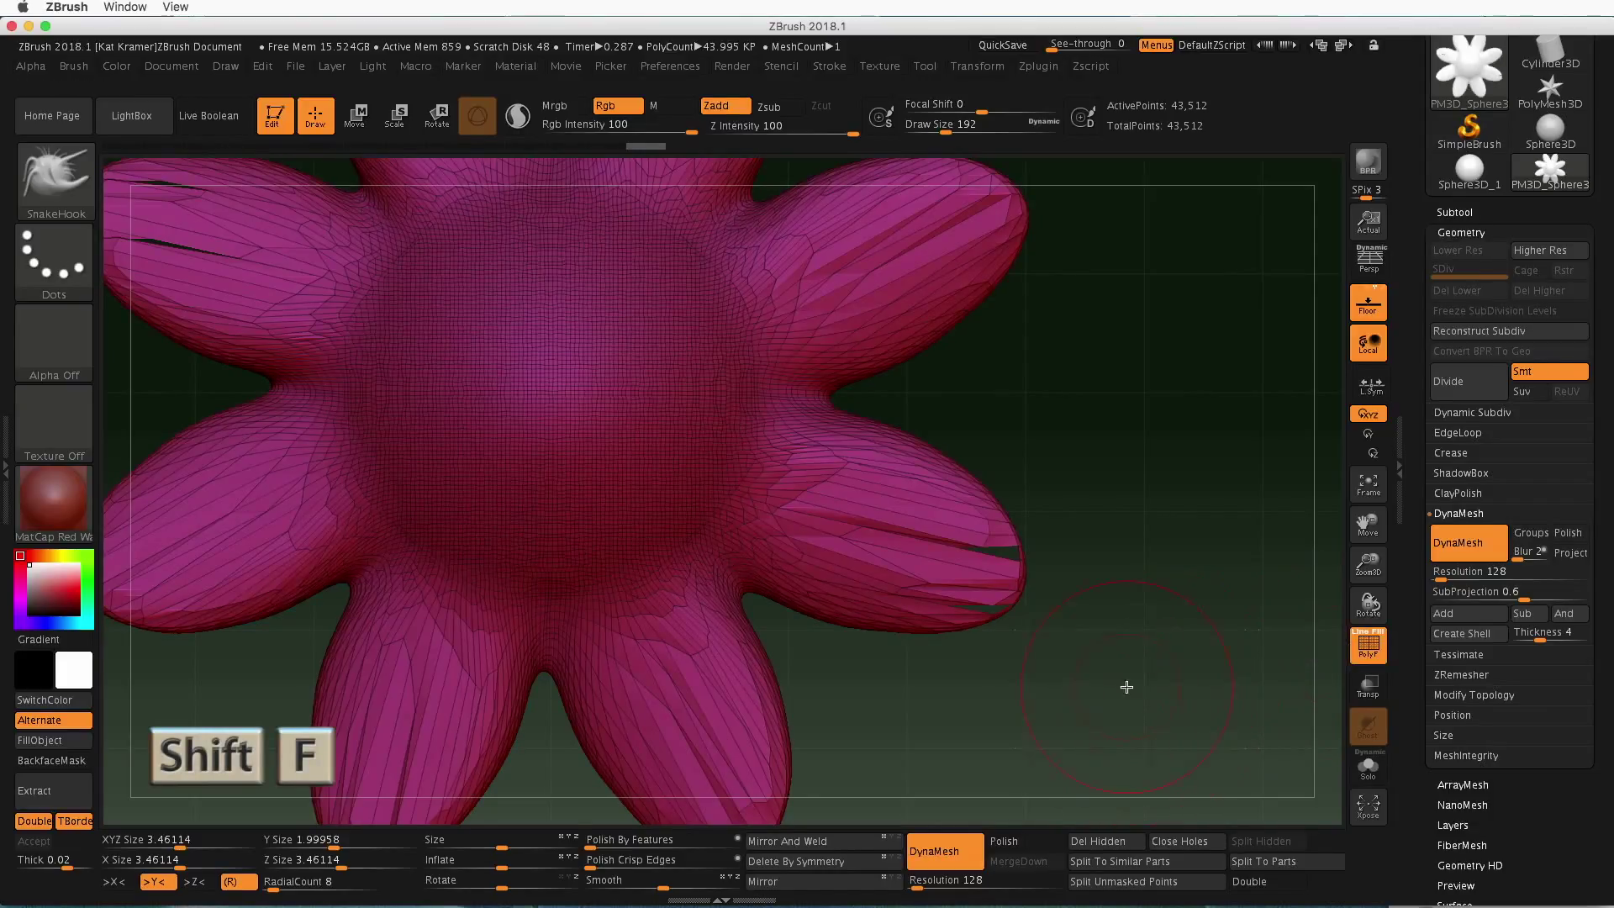
pyautogui.moveTo(1146, 583); pyautogui.dragTo(1158, 616)
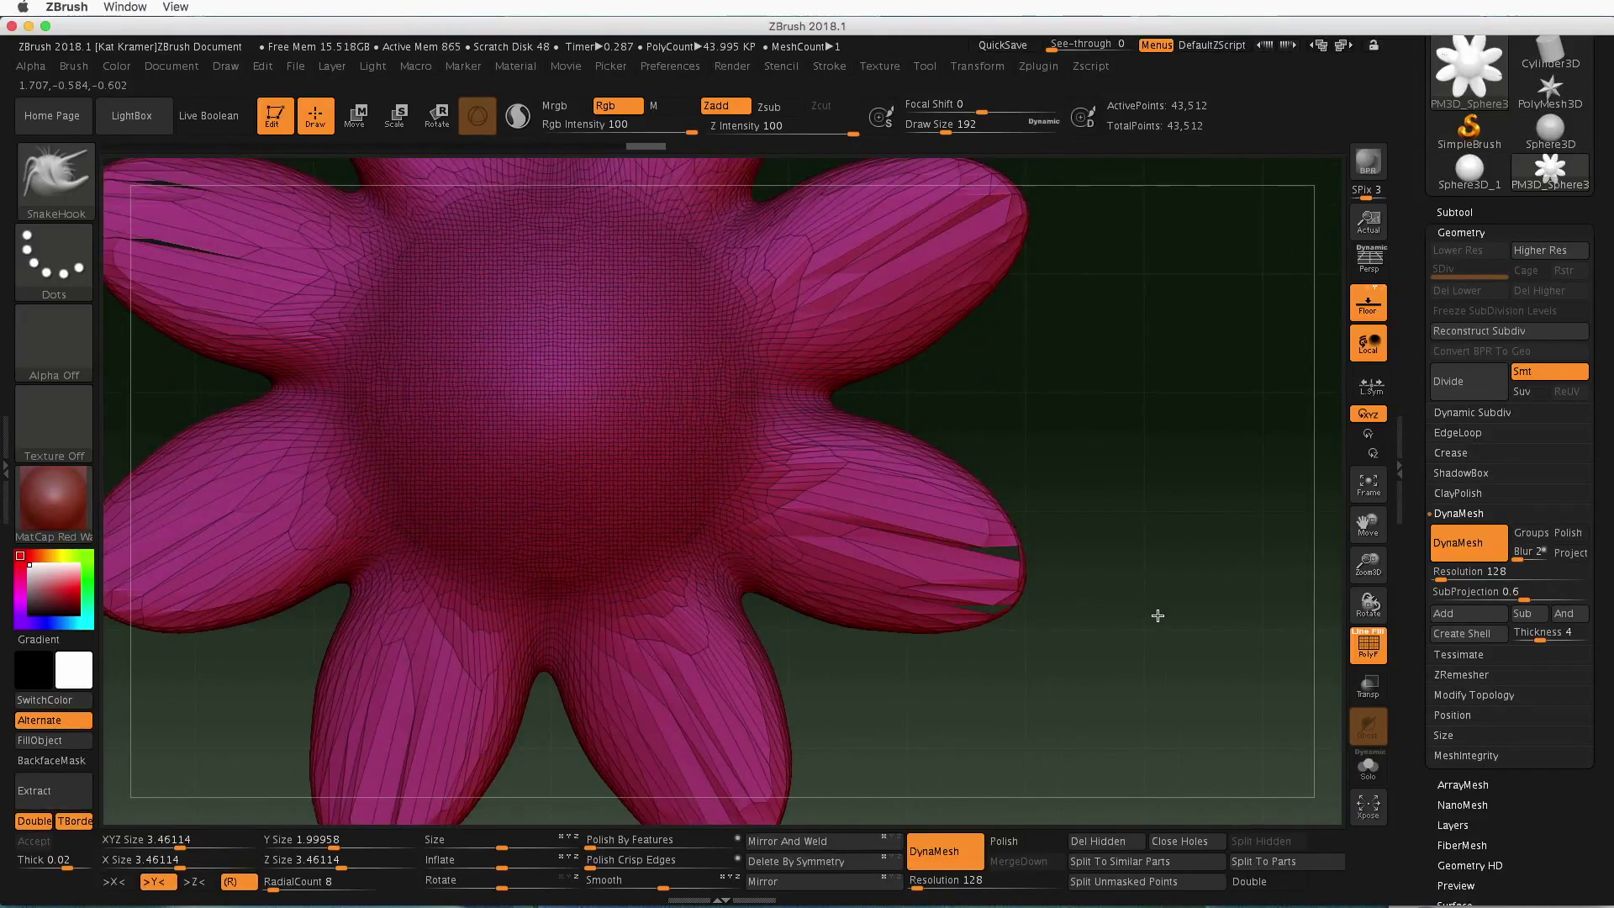
pyautogui.press('f')
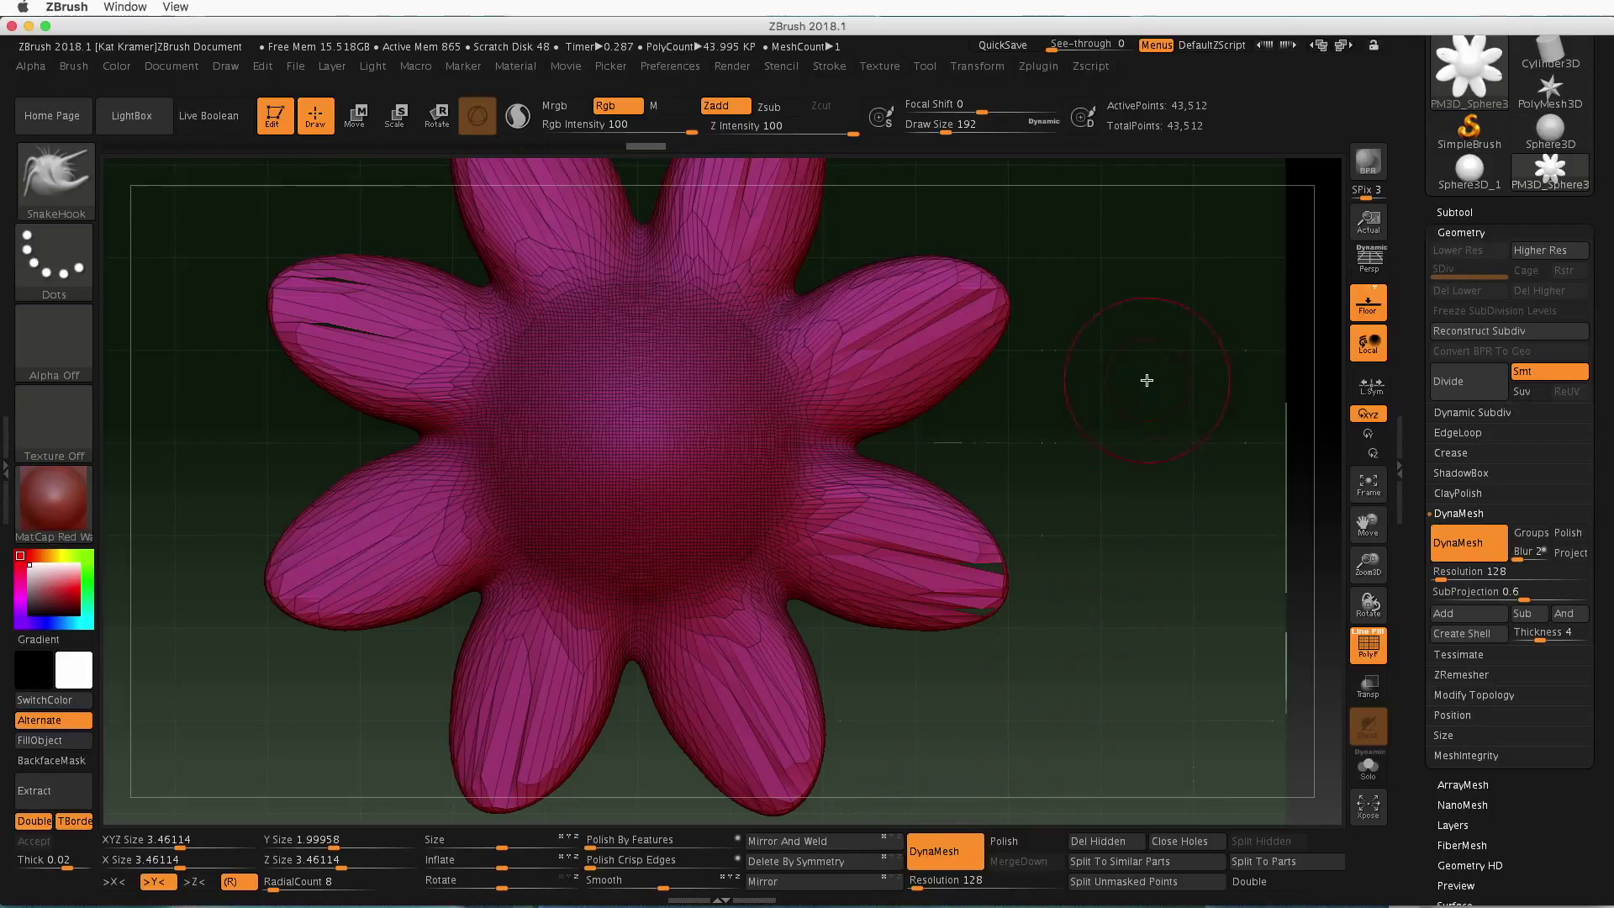
# Remesh the flower's DynaMesh at resolution 128 to even out its polygons, and hide the wireframe
pyautogui.press('ctrl')
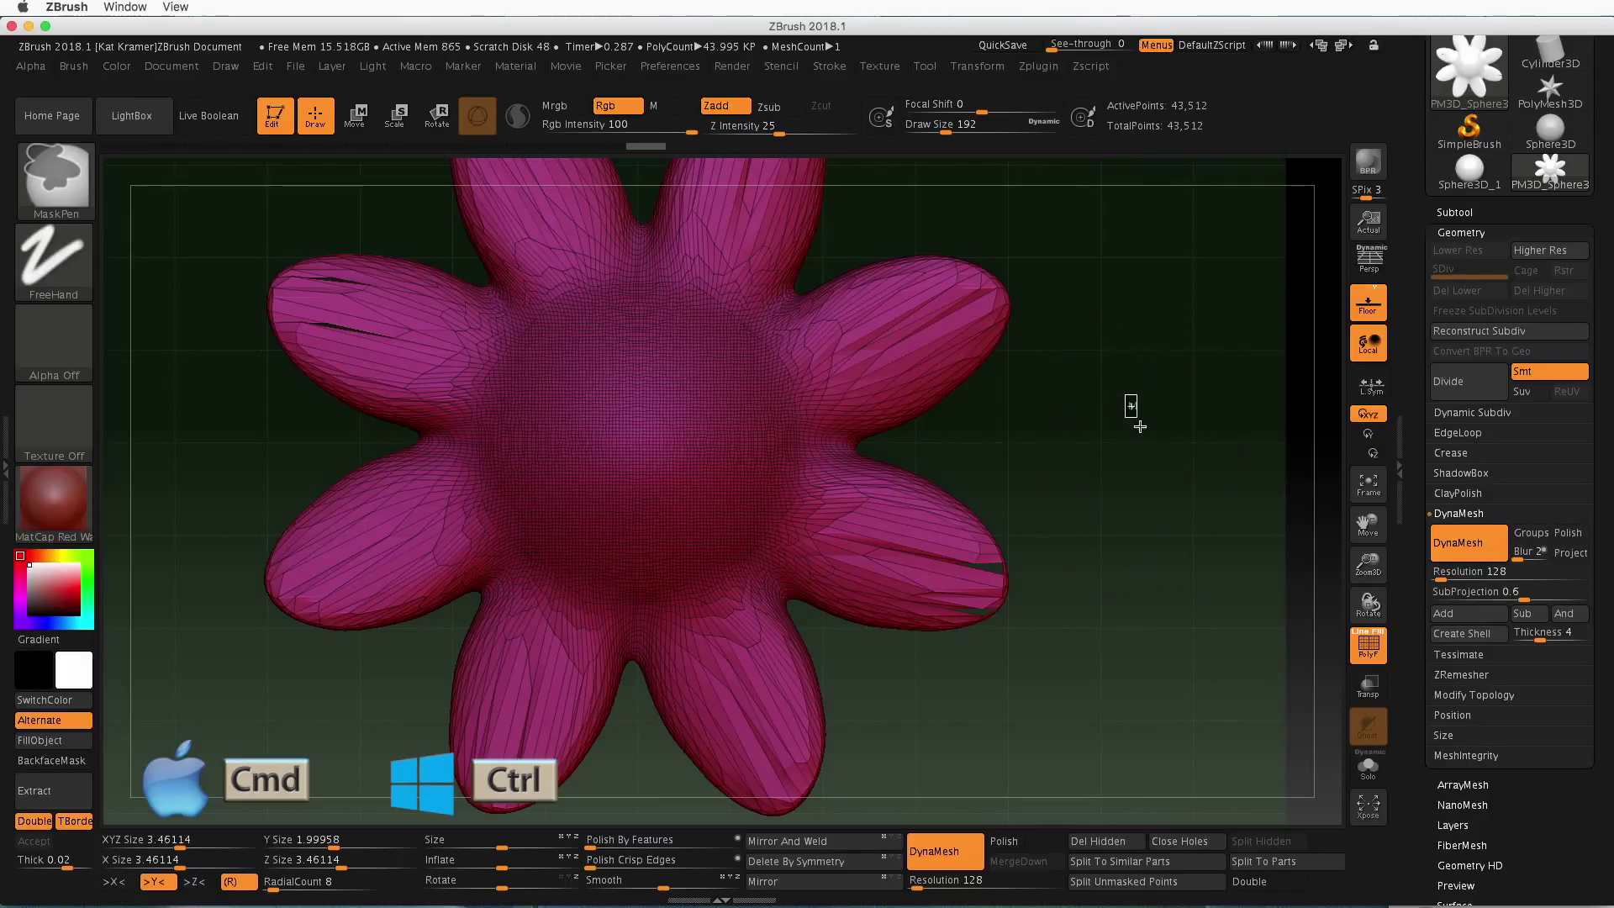
pyautogui.keyDown('ctrl'); pyautogui.moveTo(1125, 394); pyautogui.dragTo(1184, 534); pyautogui.keyUp('ctrl')
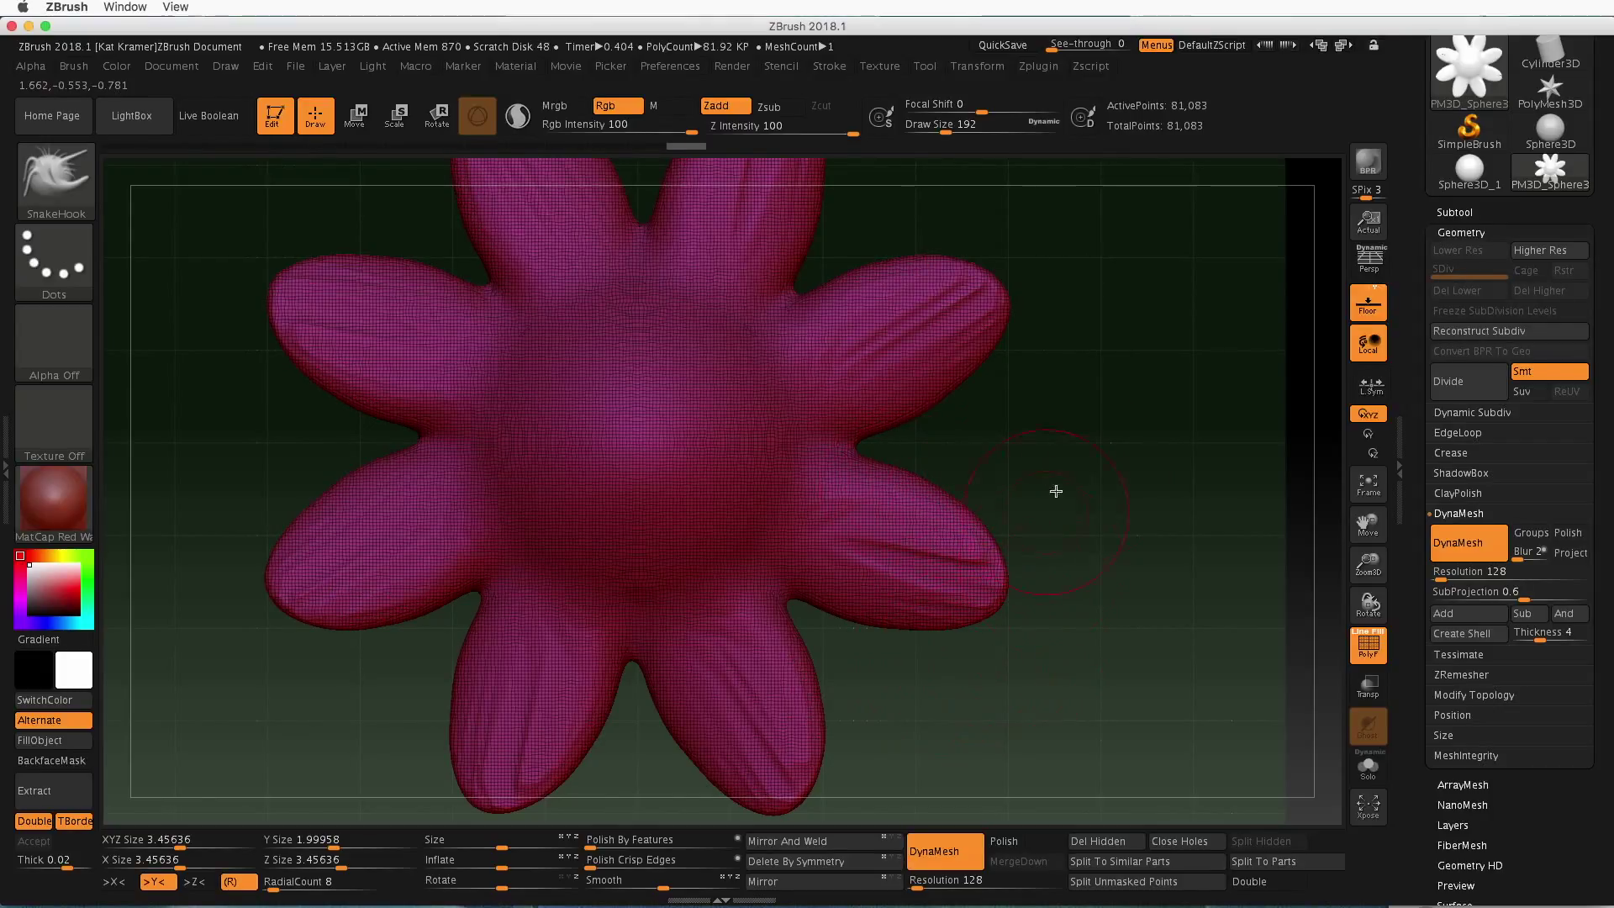
pyautogui.hotkey('shift', 'f')
pyautogui.click(1369, 647)
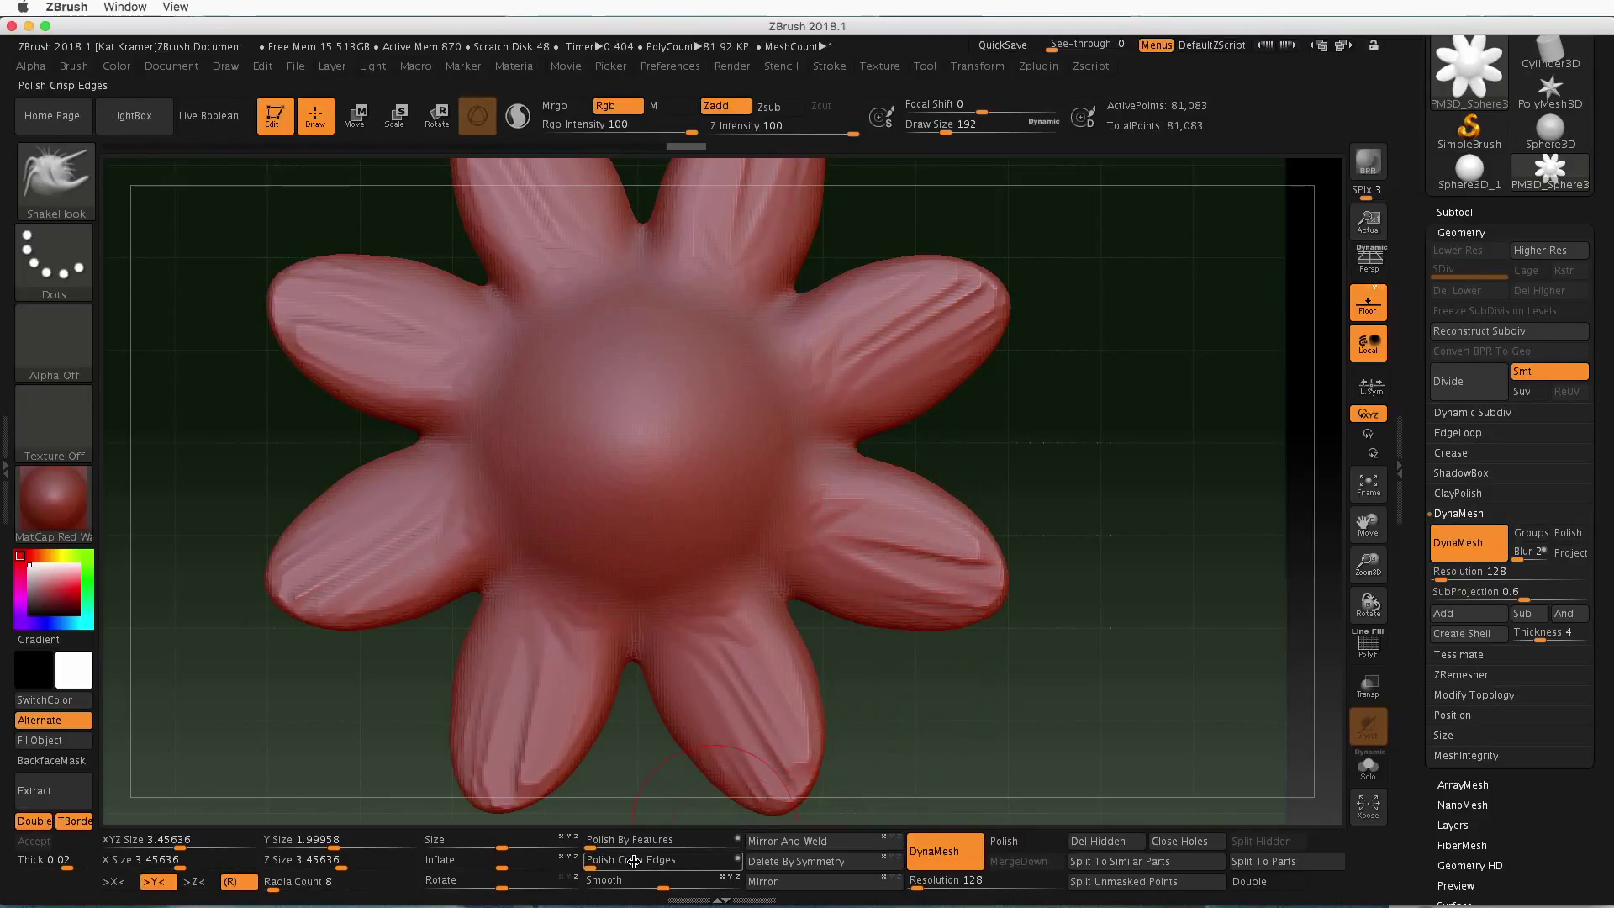
# Apply Polish Crisp Edges to the flower, switch its polish mode and reapply it, and brush the petal creases flat with Smooth
pyautogui.click(594, 862)
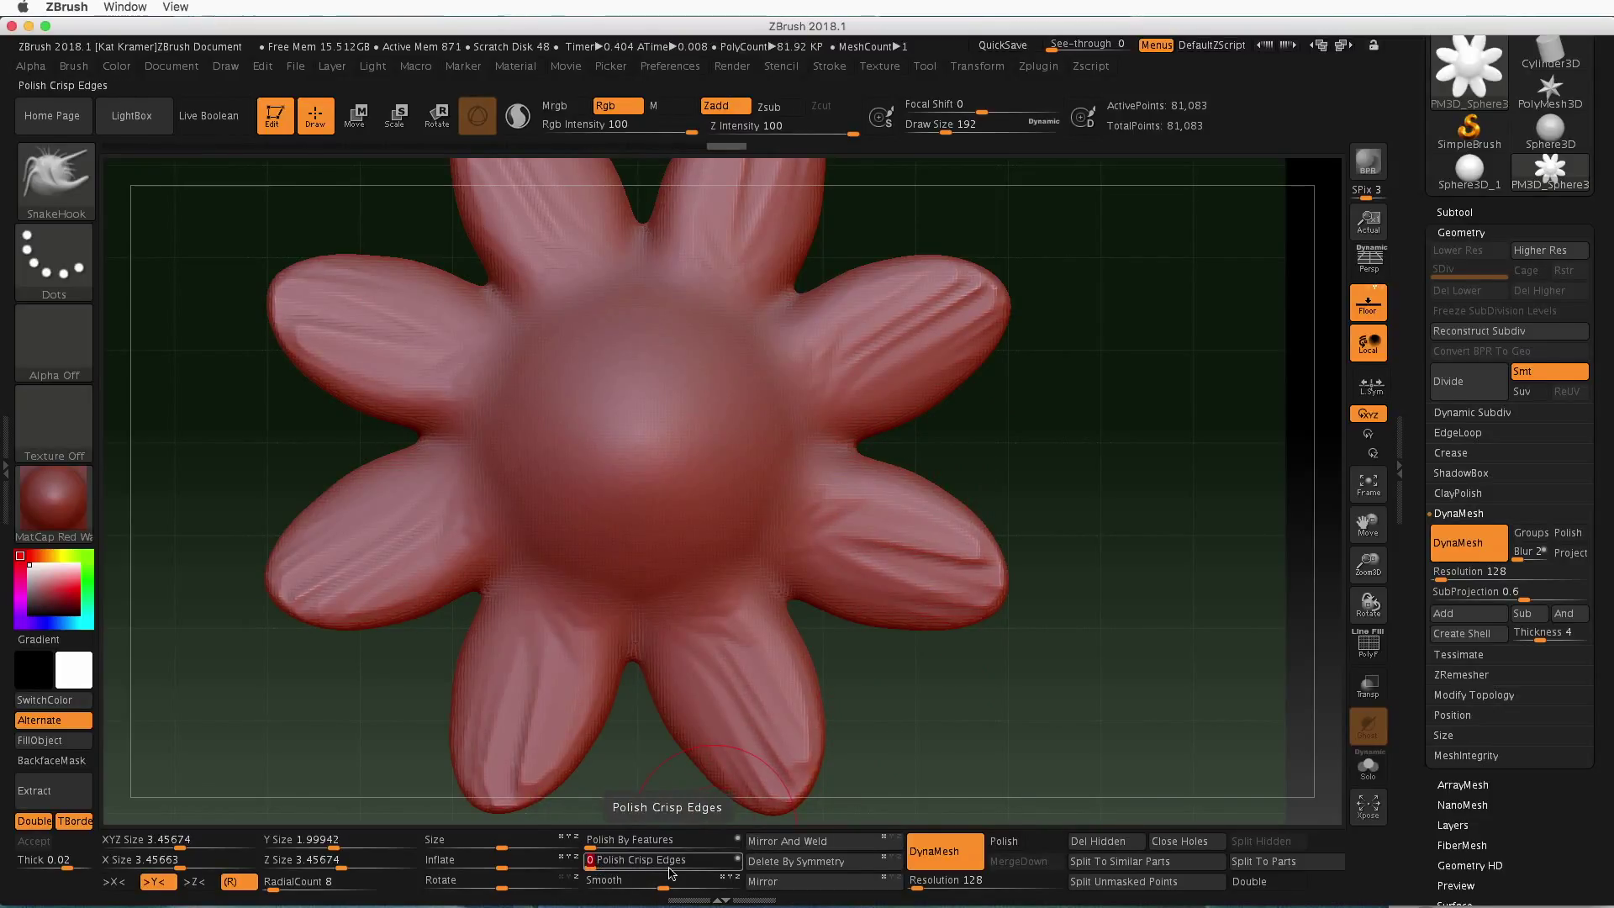
pyautogui.click(738, 858)
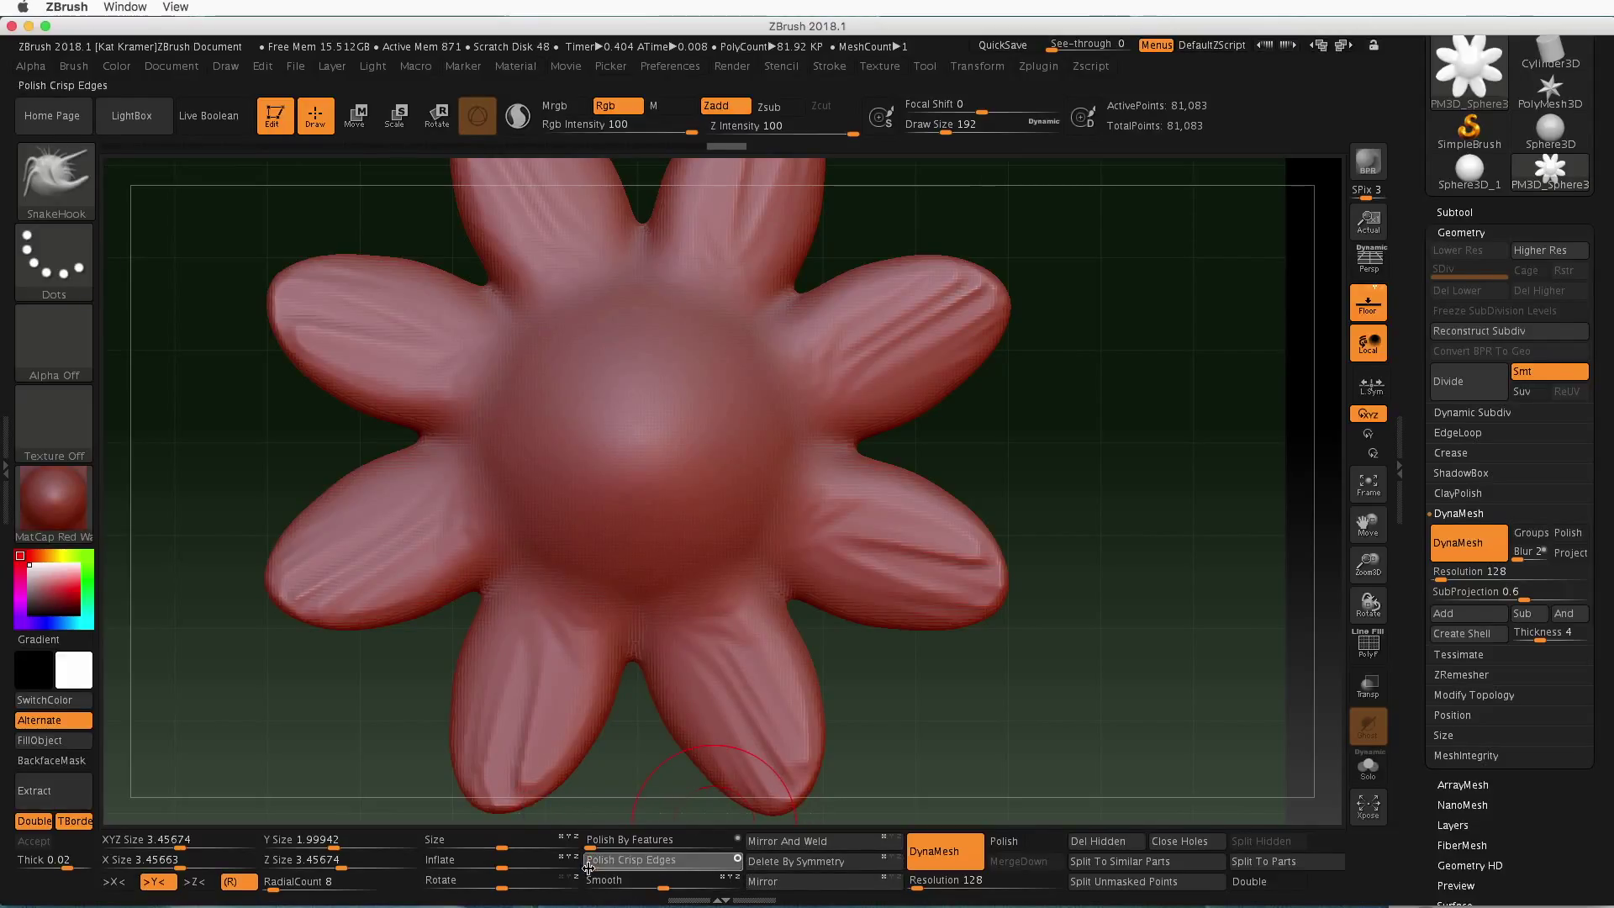
pyautogui.moveTo(593, 871); pyautogui.dragTo(593, 871)
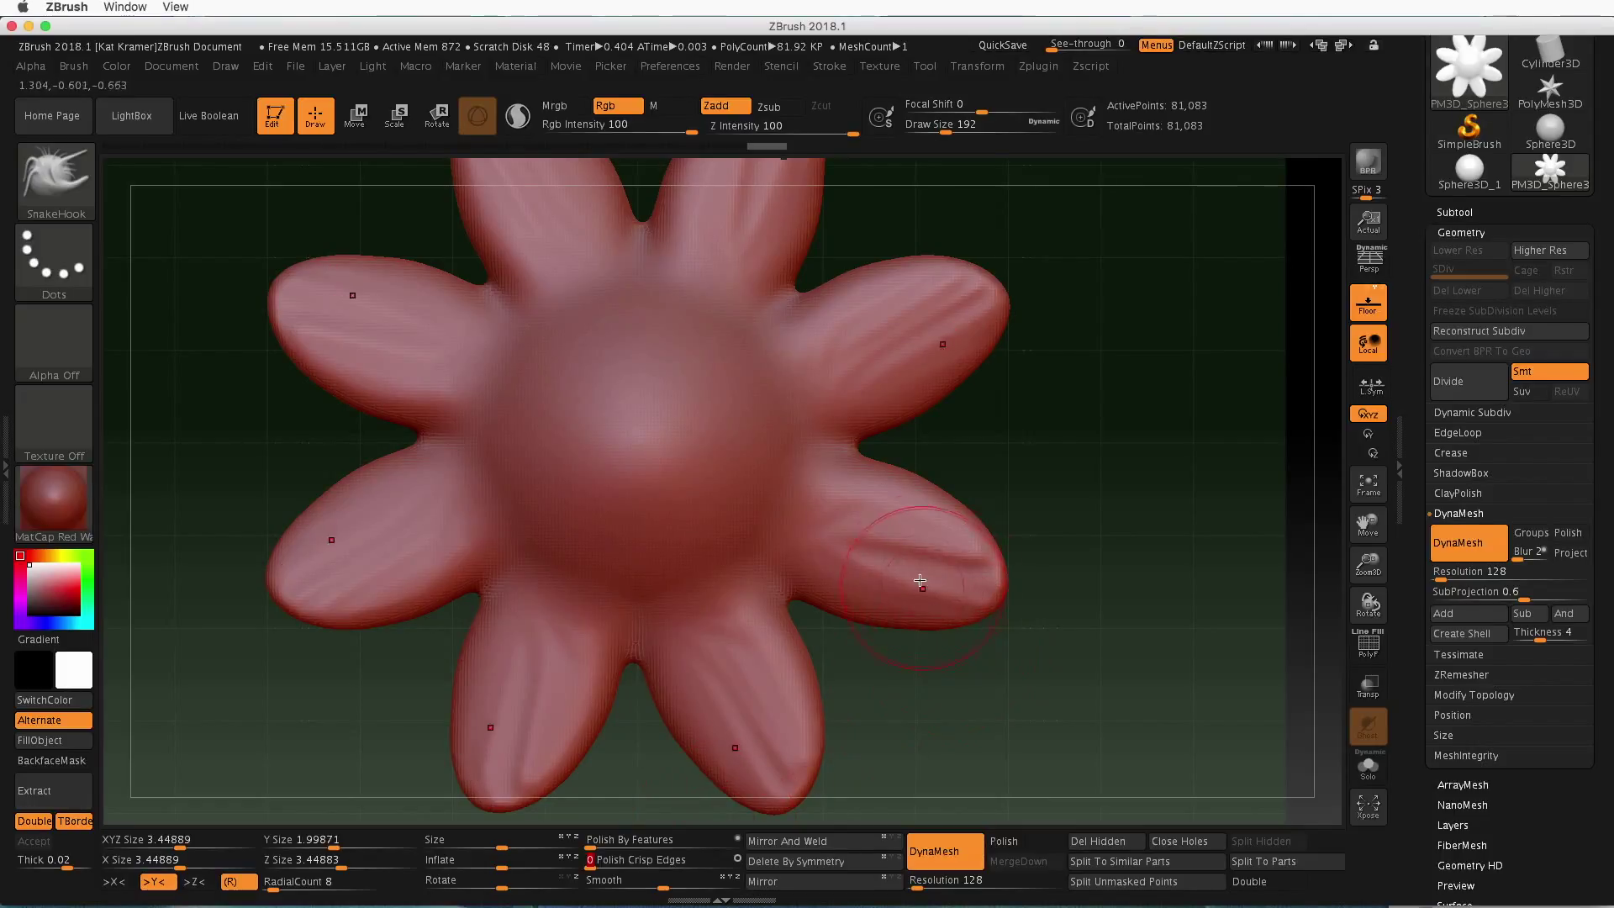
pyautogui.press('shift')
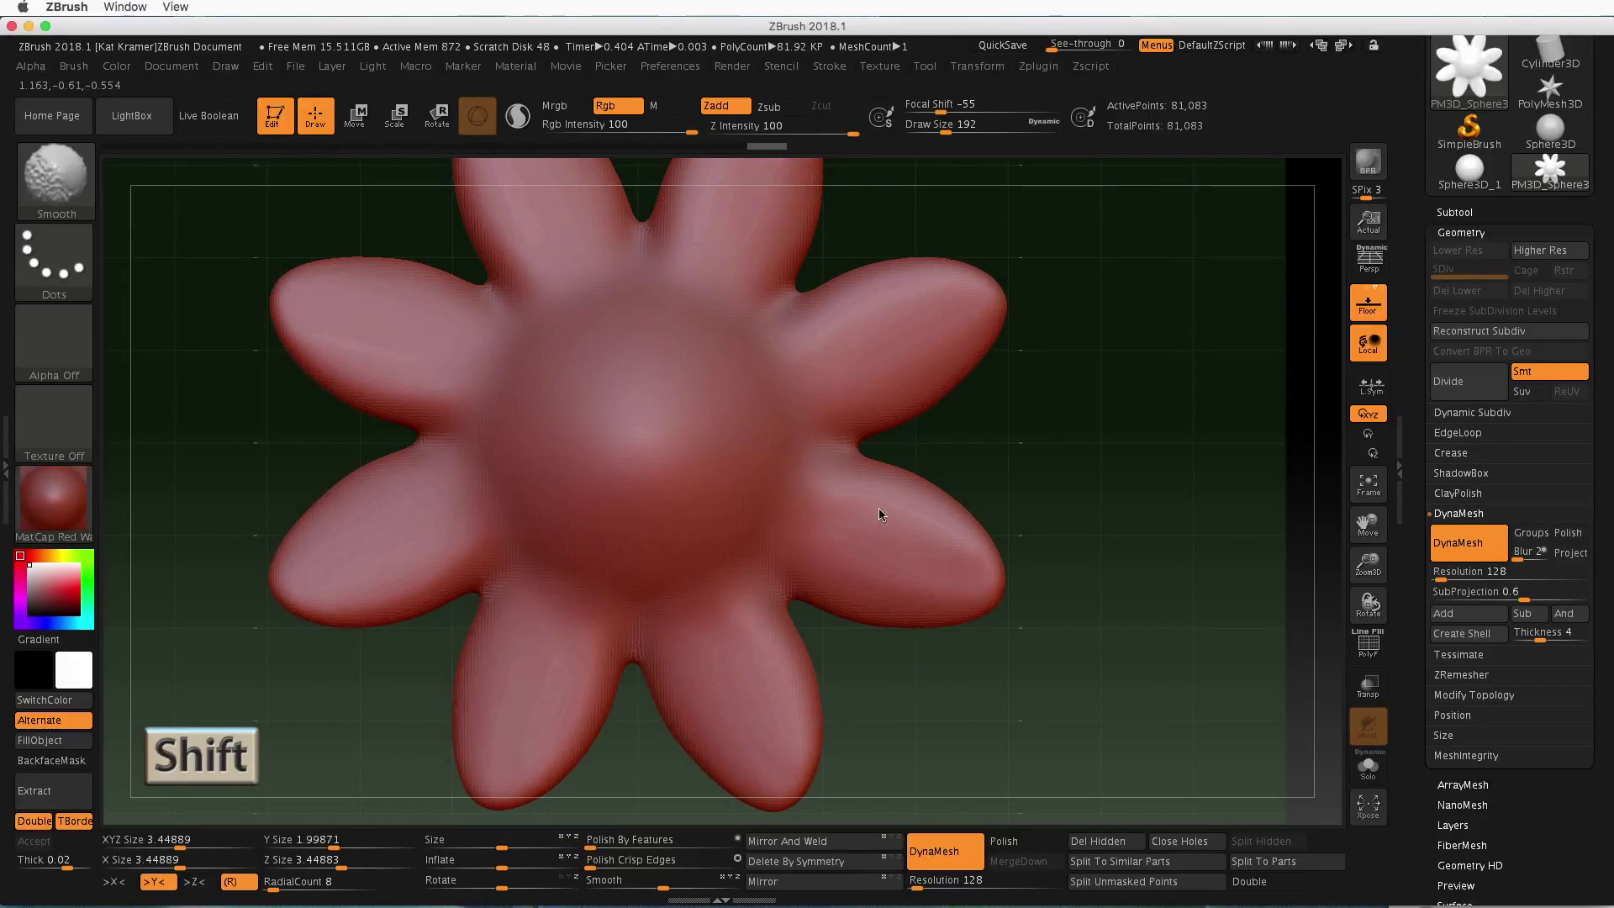
# Smooth the petals and lengthen them with SnakeHook until the flower is about 3.82 units across, remeshing its DynaMesh
pyautogui.moveTo(955, 582)
pyautogui.keyDown('shift'); pyautogui.mouseDown()
pyautogui.moveTo(850, 540)
pyautogui.moveTo(885, 575)
pyautogui.mouseUp(); pyautogui.keyUp('shift')
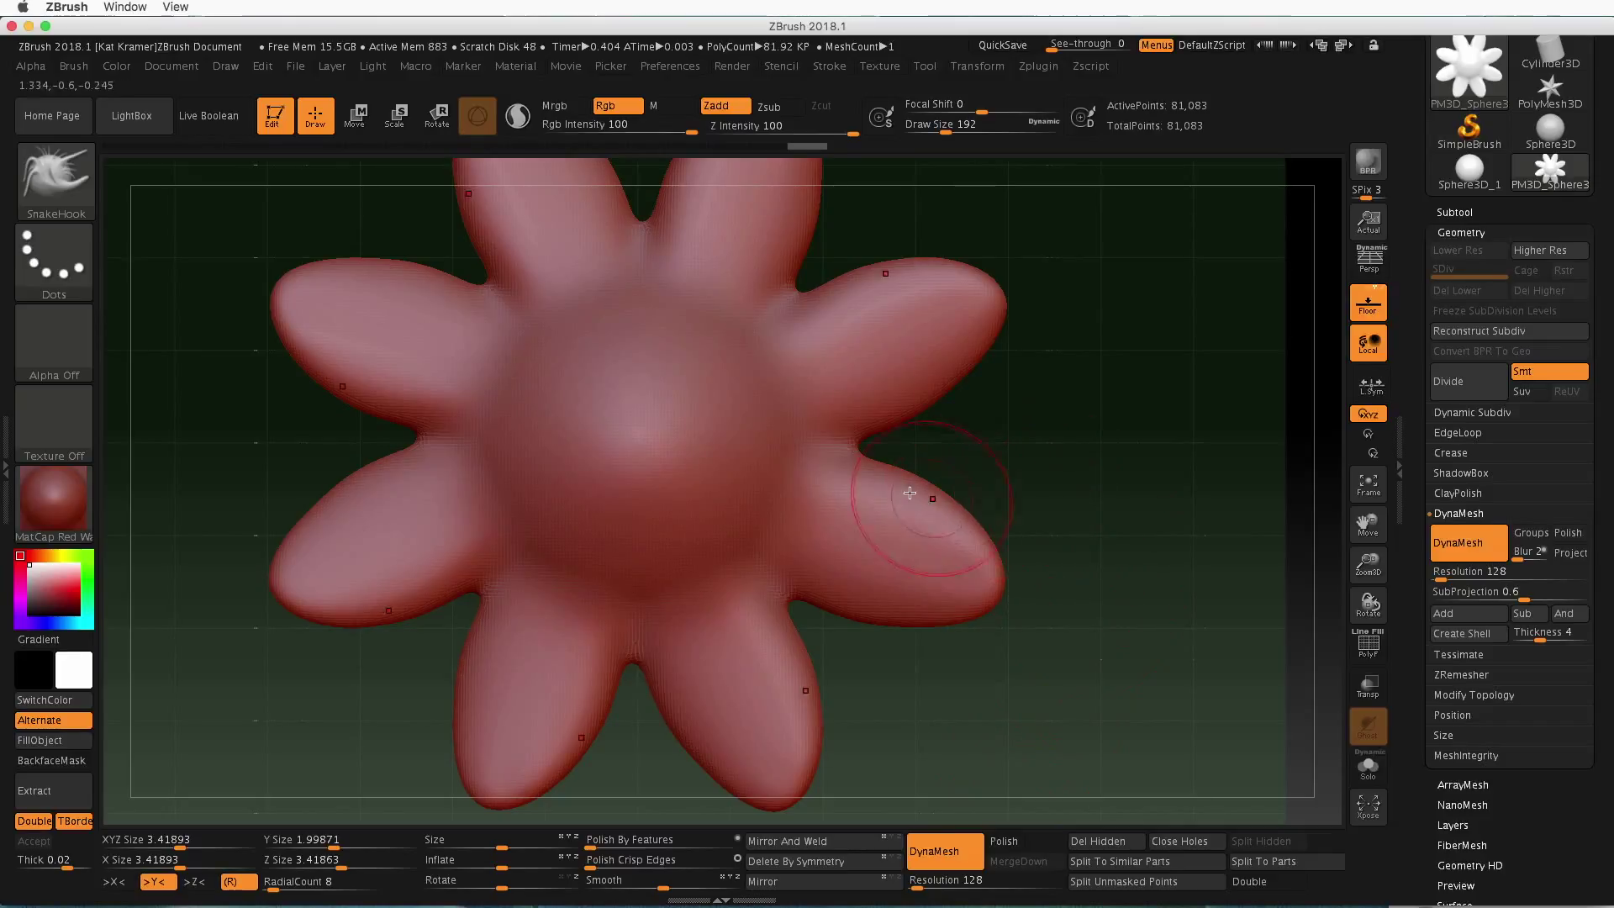
pyautogui.moveTo(882, 468)
pyautogui.mouseDown()
pyautogui.moveTo(990, 541)
pyautogui.moveTo(980, 584)
pyautogui.moveTo(908, 607)
pyautogui.moveTo(1020, 597)
pyautogui.mouseUp()
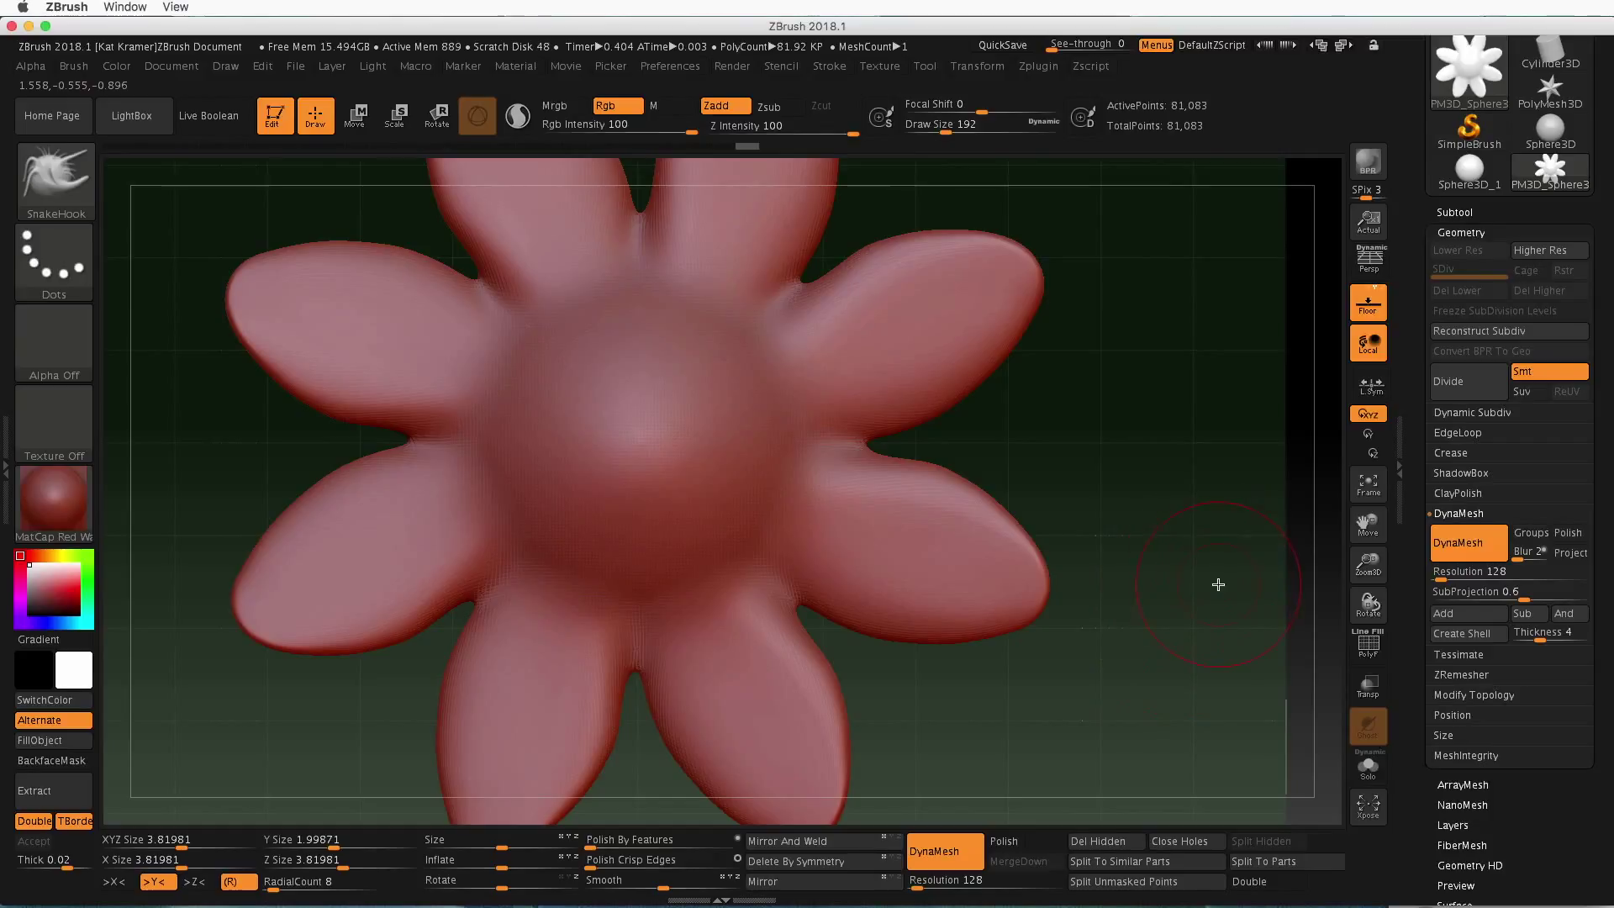
pyautogui.keyDown('ctrl'); pyautogui.moveTo(1126, 435); pyautogui.dragTo(1207, 567); pyautogui.keyUp('ctrl')
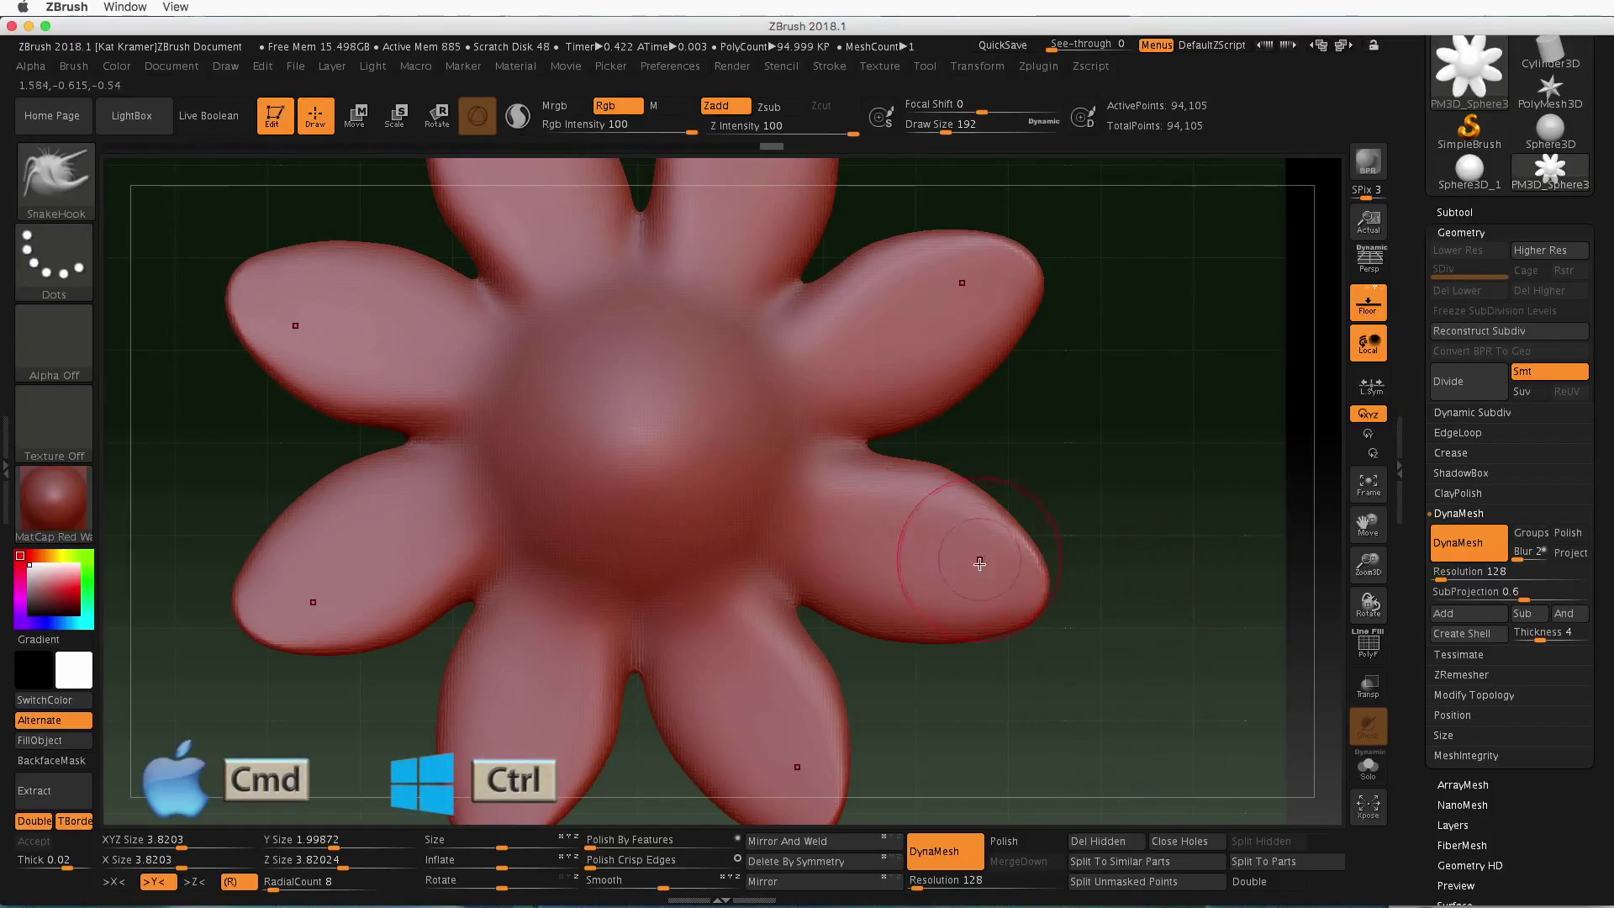
# Smooth the petals again and pull their tips and sides outward with SnakeHook, making the flower about 4.19 units across
pyautogui.press('shift')
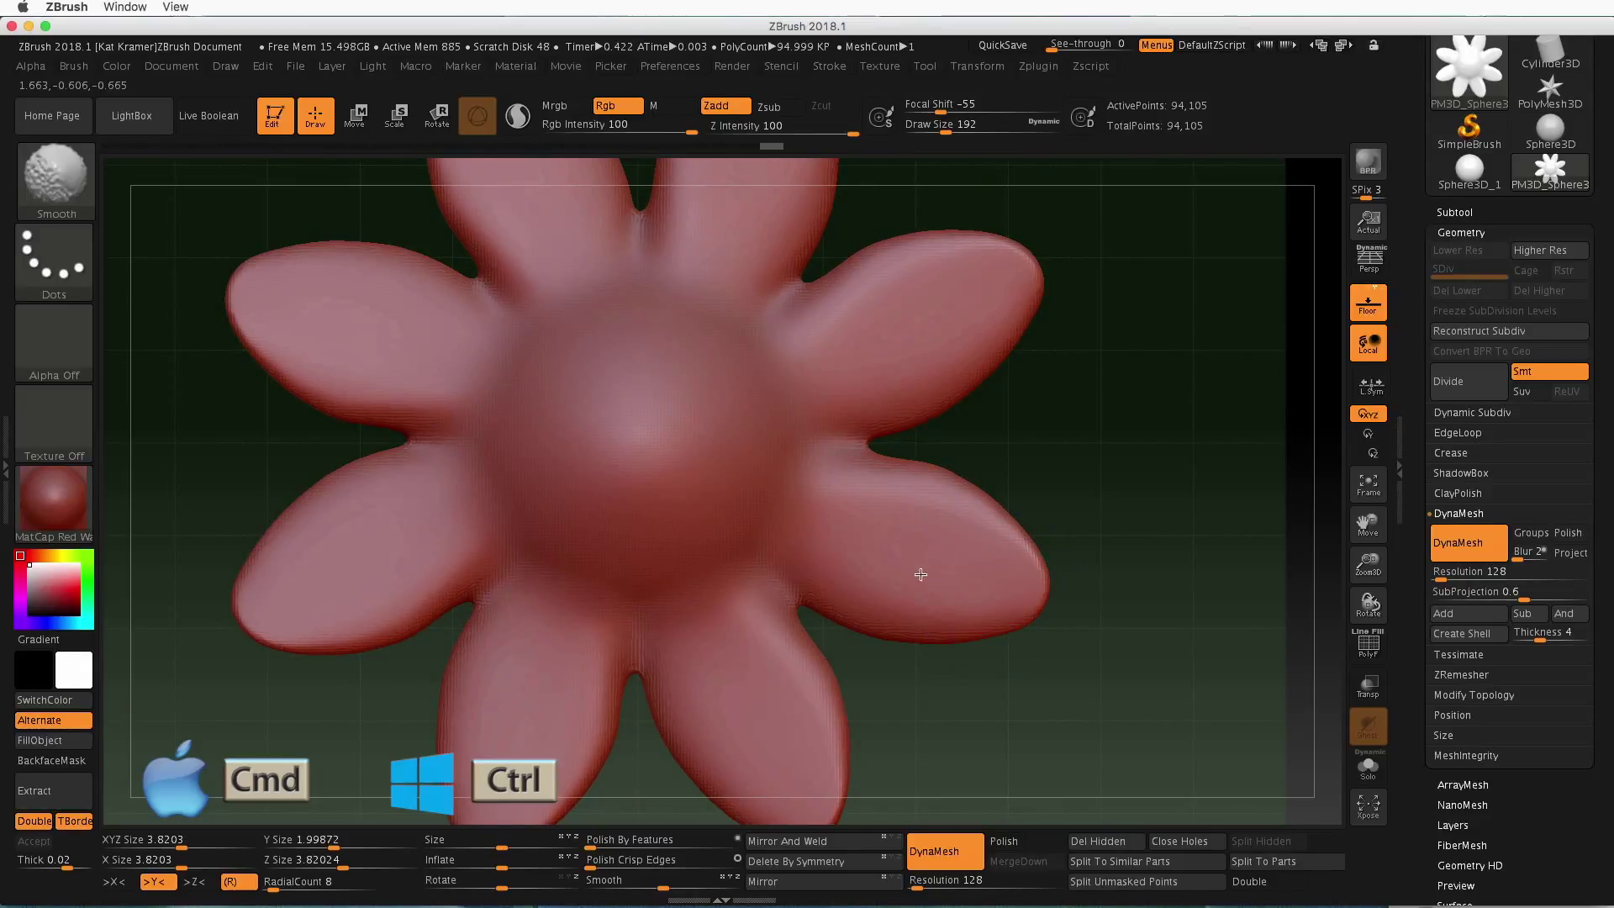
pyautogui.moveTo(973, 653)
pyautogui.keyDown('shift'); pyautogui.mouseDown()
pyautogui.moveTo(894, 638)
pyautogui.moveTo(975, 607)
pyautogui.moveTo(1018, 621)
pyautogui.moveTo(999, 536)
pyautogui.moveTo(956, 541)
pyautogui.moveTo(991, 541)
pyautogui.moveTo(1055, 594)
pyautogui.moveTo(983, 588)
pyautogui.moveTo(1005, 634)
pyautogui.mouseUp(); pyautogui.keyUp('shift')
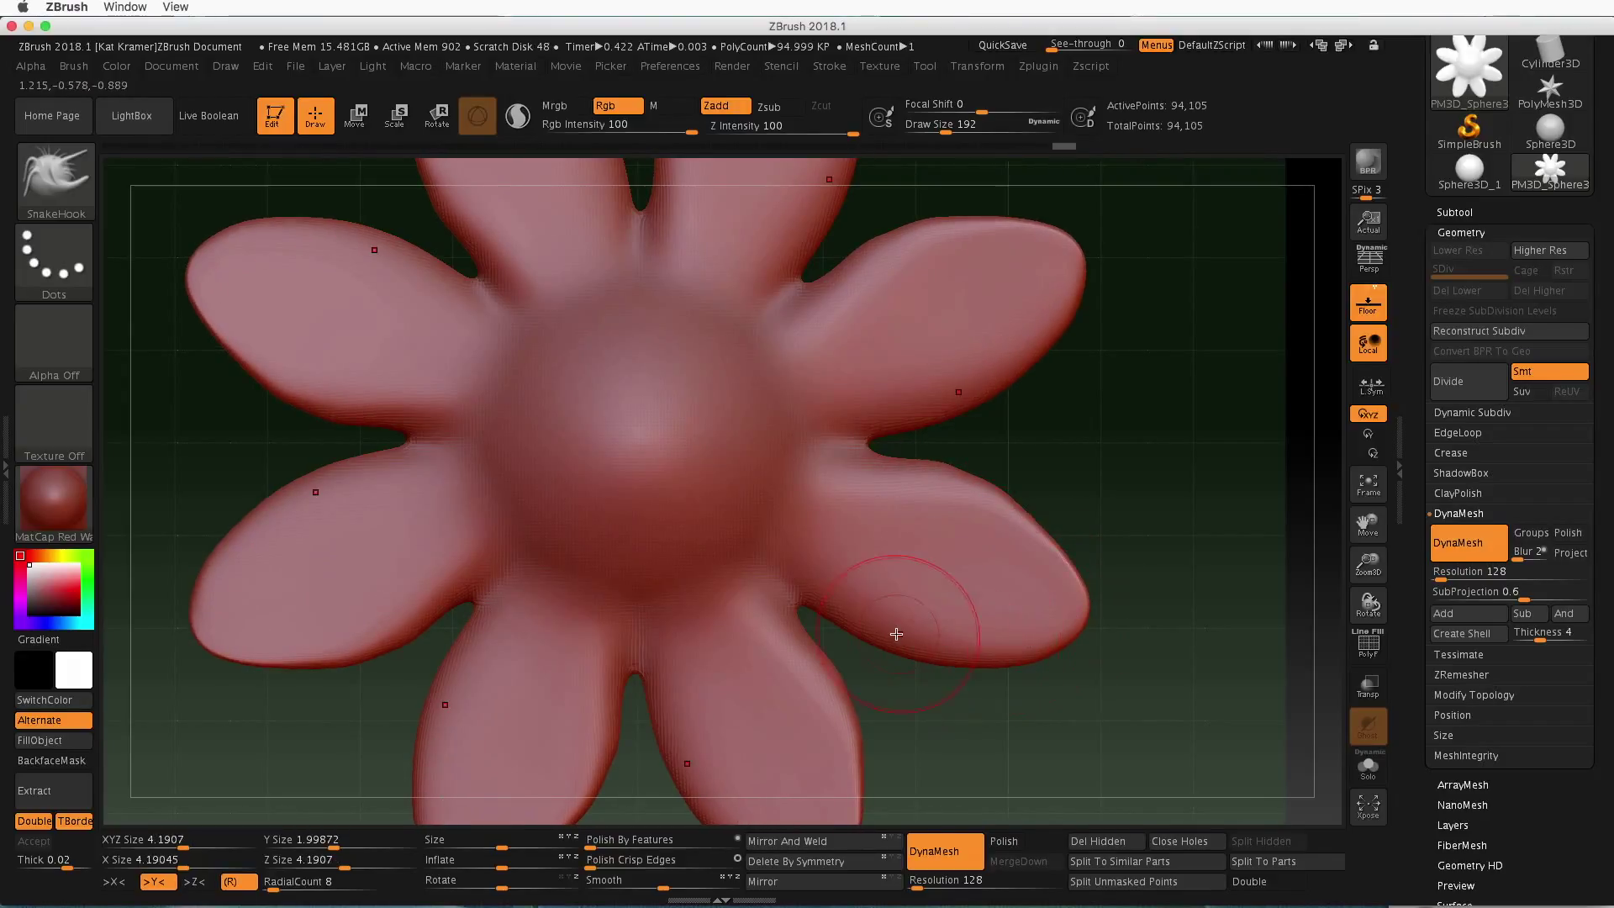
pyautogui.moveTo(897, 634)
pyautogui.mouseDown()
pyautogui.moveTo(883, 649)
pyautogui.moveTo(840, 619)
pyautogui.moveTo(974, 645)
pyautogui.moveTo(1005, 634)
pyautogui.moveTo(944, 515)
pyautogui.moveTo(885, 474)
pyautogui.moveTo(915, 451)
pyautogui.moveTo(854, 457)
pyautogui.mouseUp()
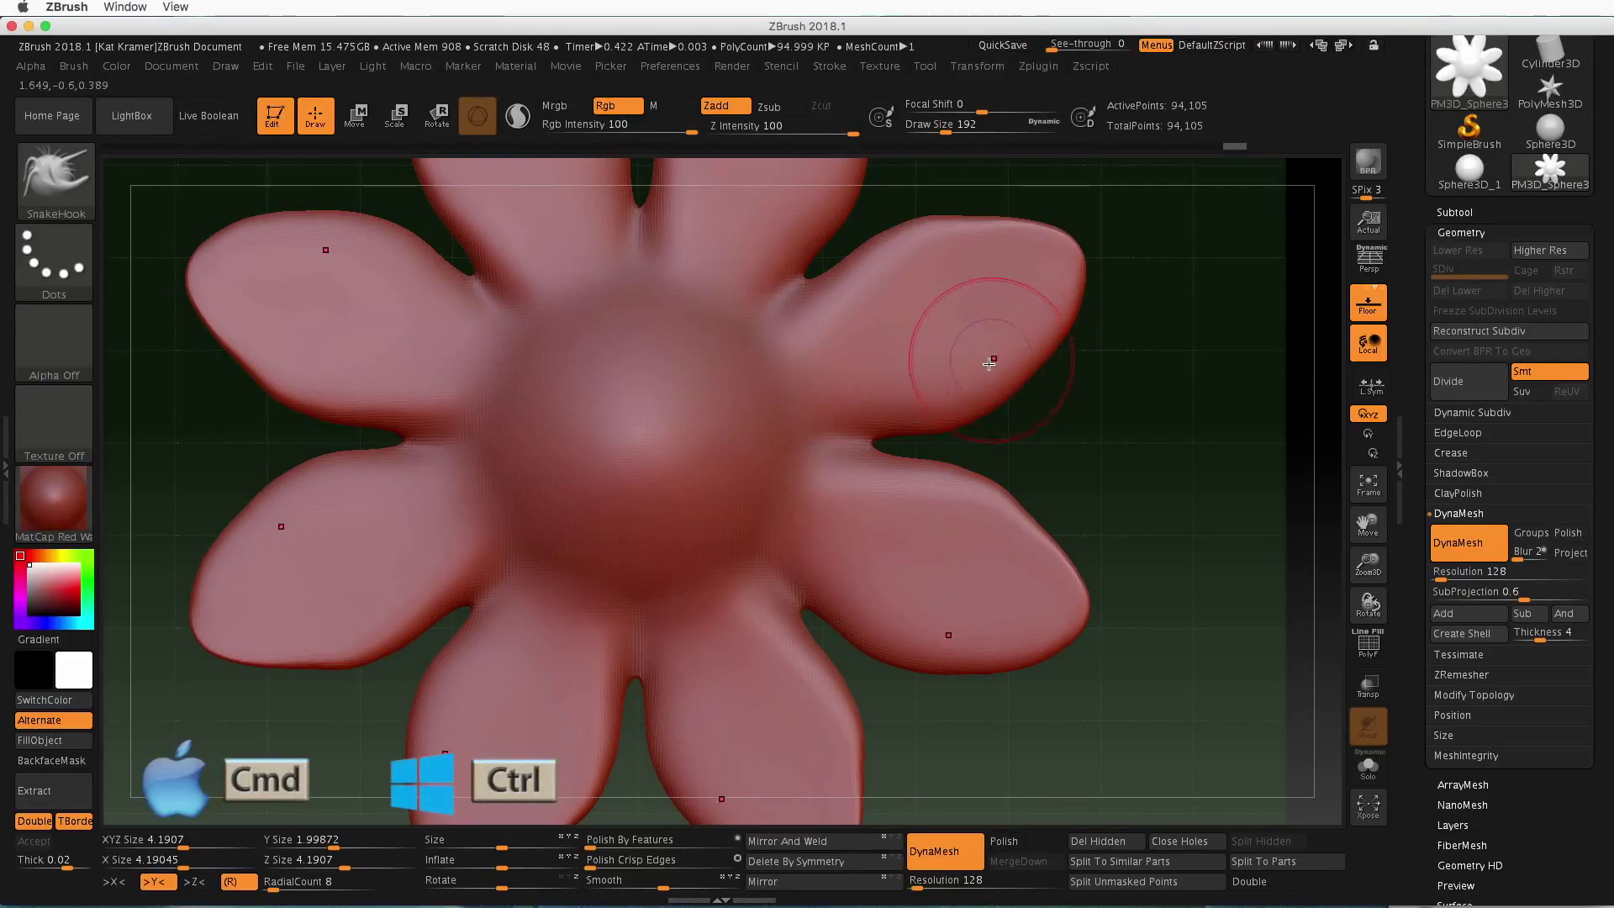
# Mask one side of every petal and pull the unmasked side outward with SnakeHook, making the flower about 4.52 units across
pyautogui.press('super')
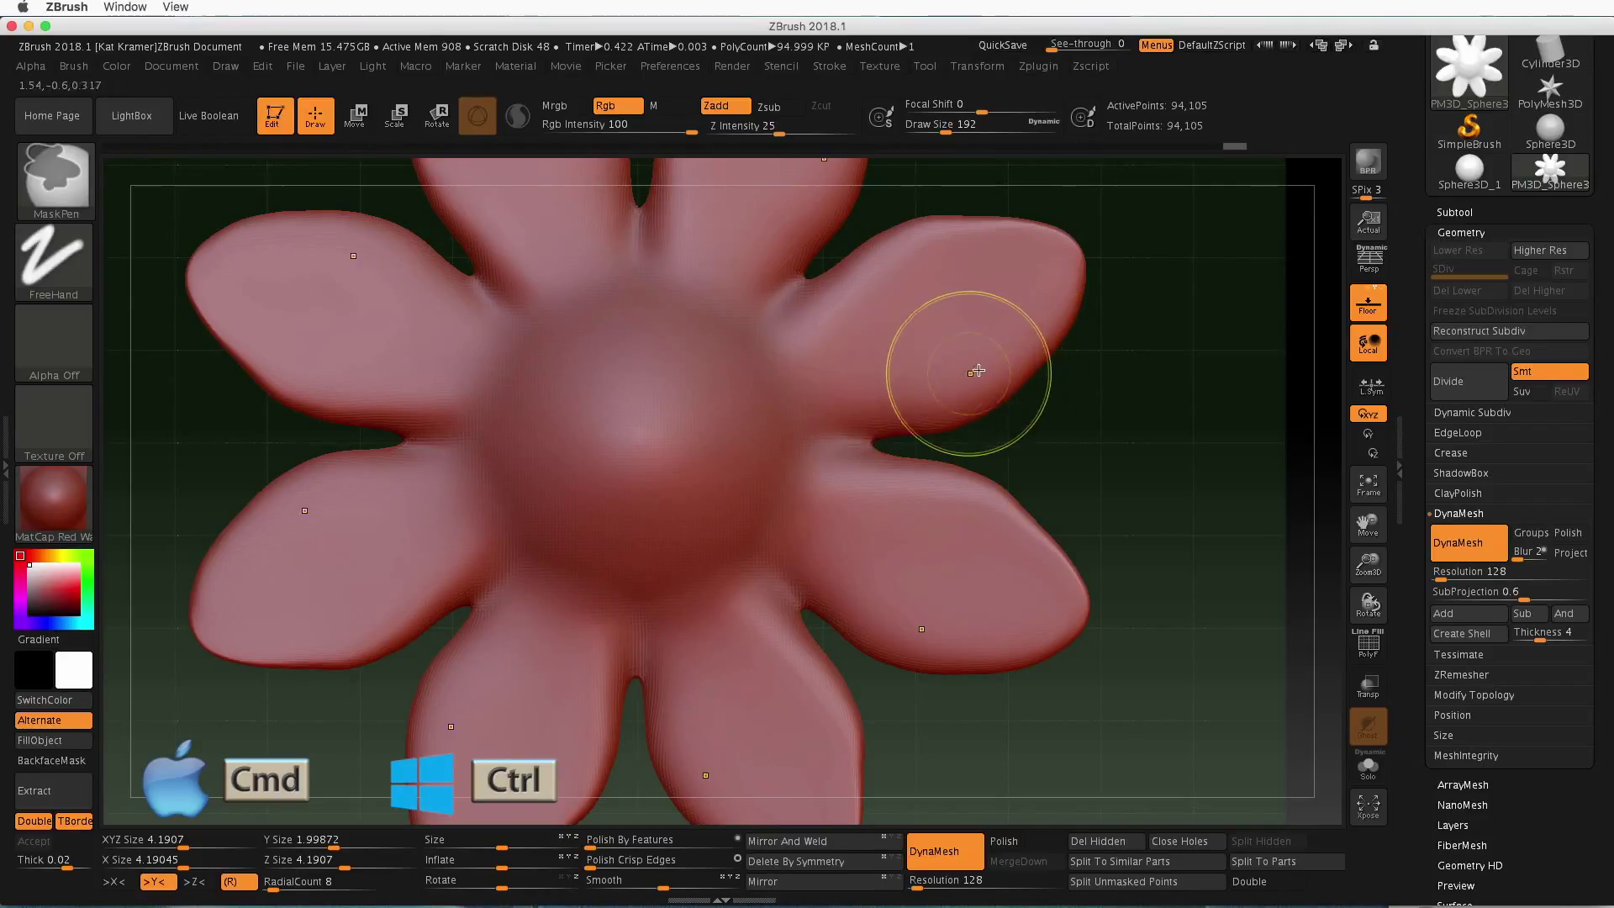
pyautogui.moveTo(978, 371)
pyautogui.keyDown('super'); pyautogui.mouseDown()
pyautogui.moveTo(1012, 324)
pyautogui.moveTo(955, 381)
pyautogui.moveTo(787, 397)
pyautogui.moveTo(841, 421)
pyautogui.mouseUp(); pyautogui.keyUp('super')
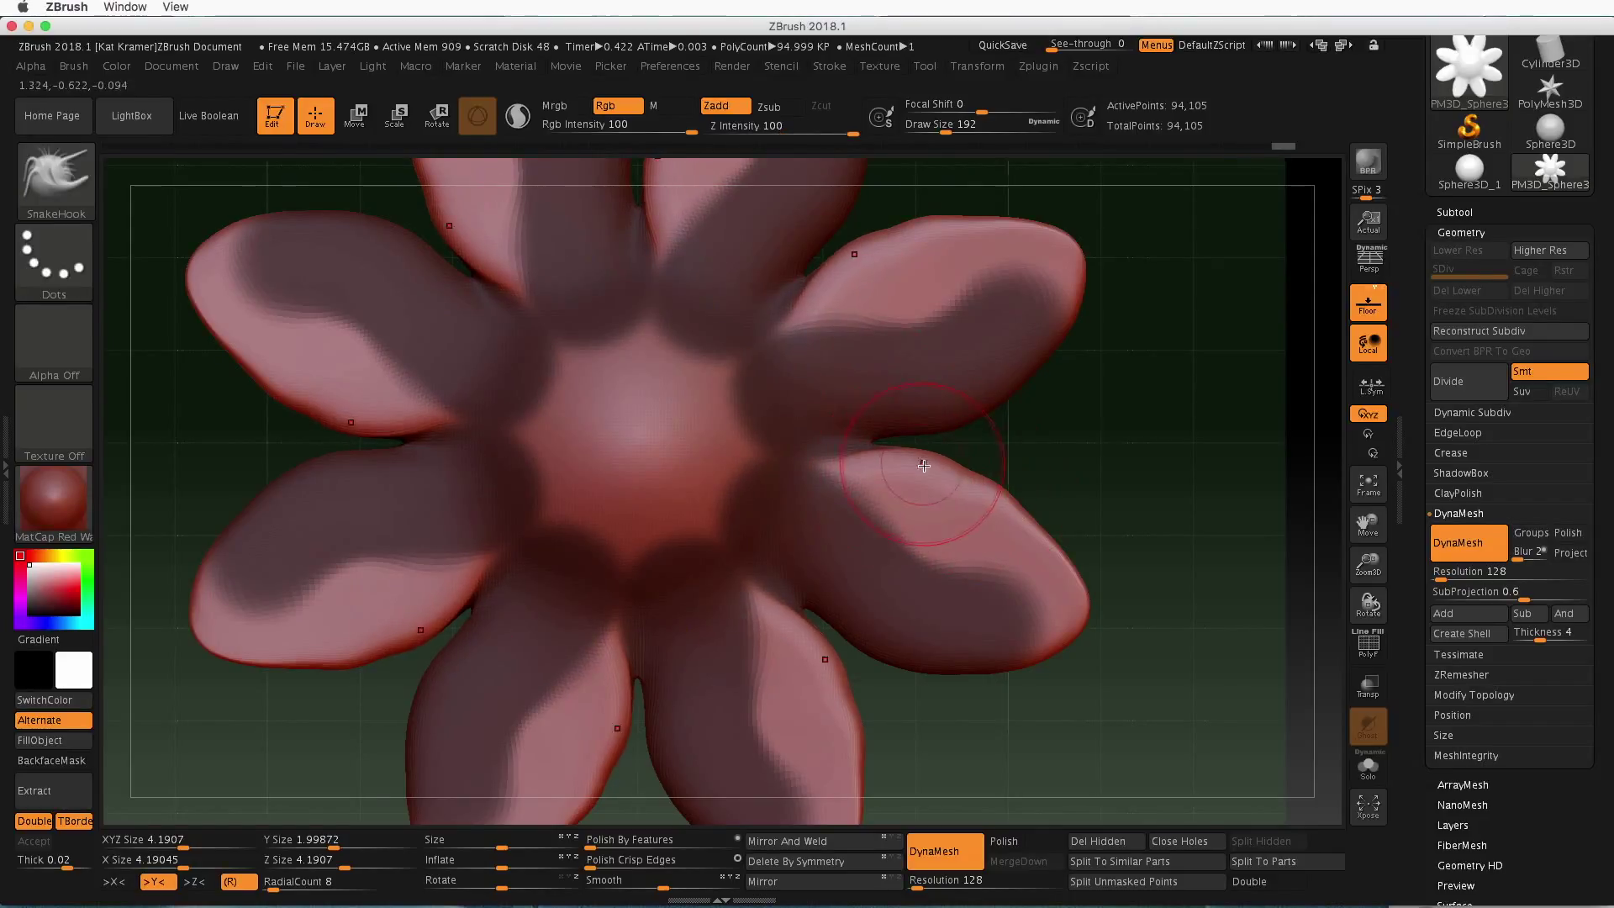
pyautogui.moveTo(924, 465)
pyautogui.mouseDown()
pyautogui.moveTo(1043, 520)
pyautogui.moveTo(1185, 633)
pyautogui.mouseUp()
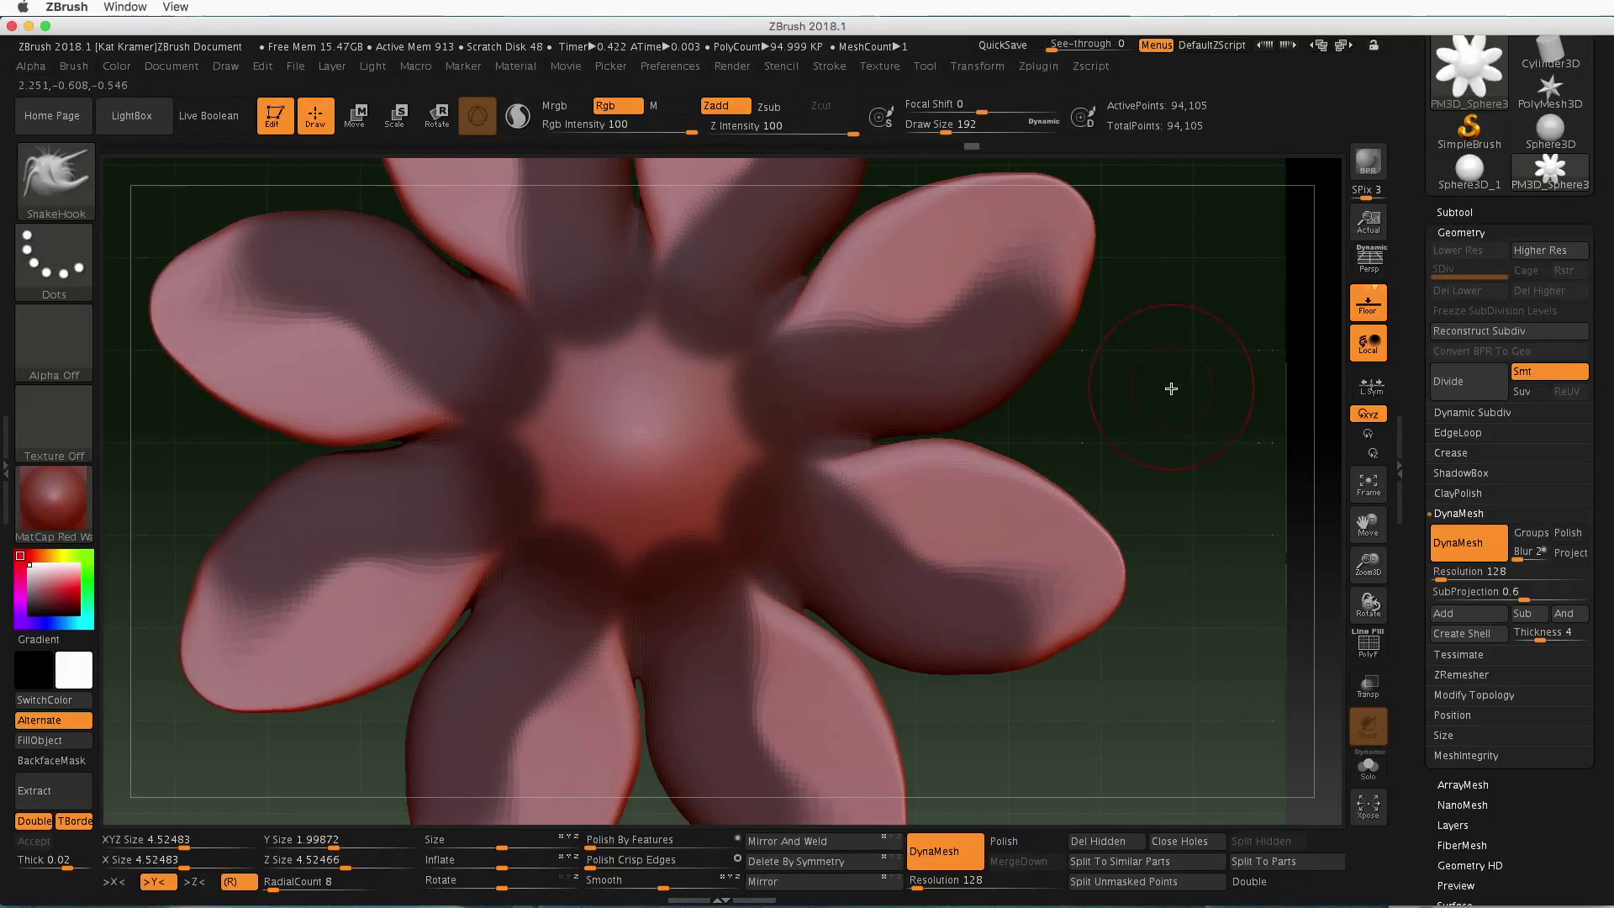
# Clear the mask from the petals and remesh the flower's DynaMesh at resolution 128
pyautogui.press('ctrl')
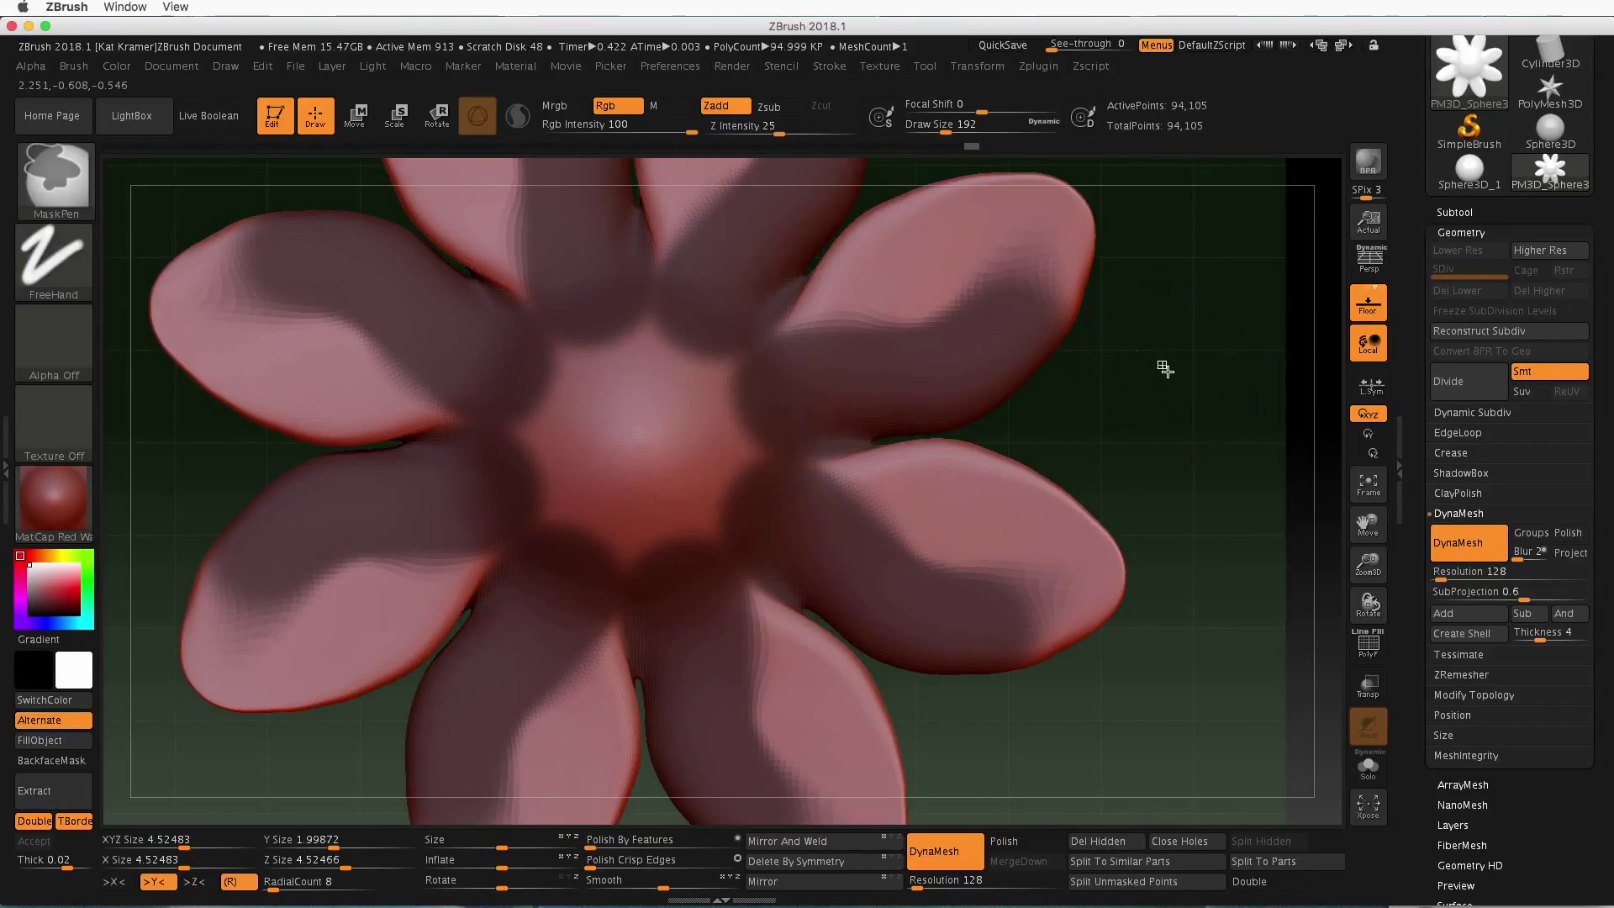
pyautogui.keyDown('ctrl'); pyautogui.moveTo(1165, 368); pyautogui.dragTo(1171, 544); pyautogui.keyUp('ctrl')
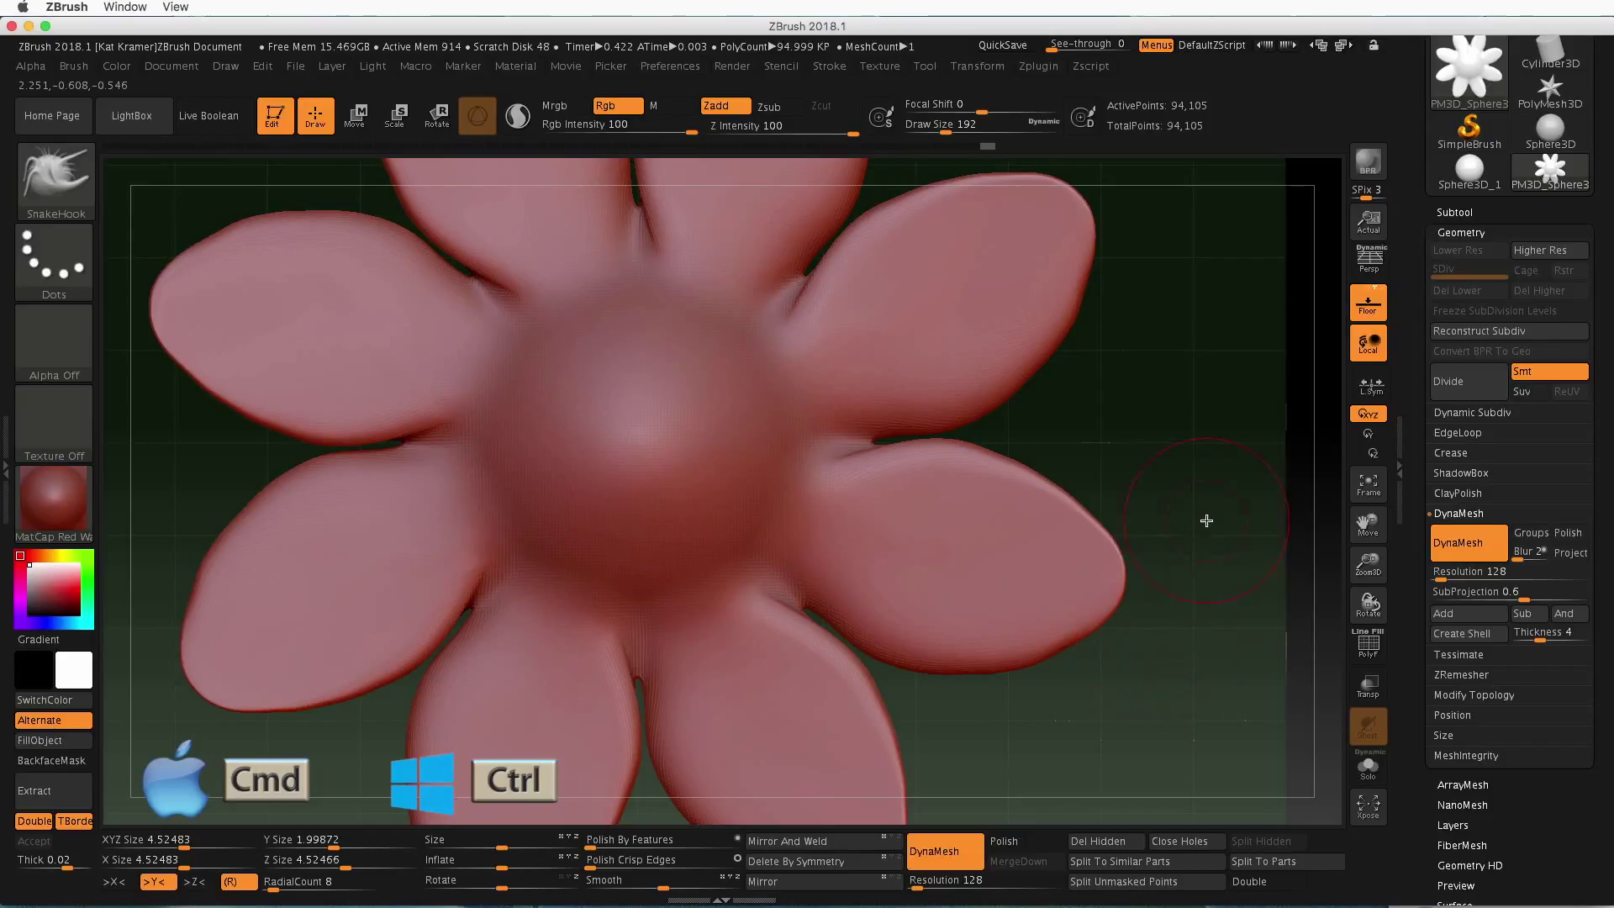
pyautogui.keyDown('ctrl'); pyautogui.click(1194, 496); pyautogui.keyUp('ctrl')
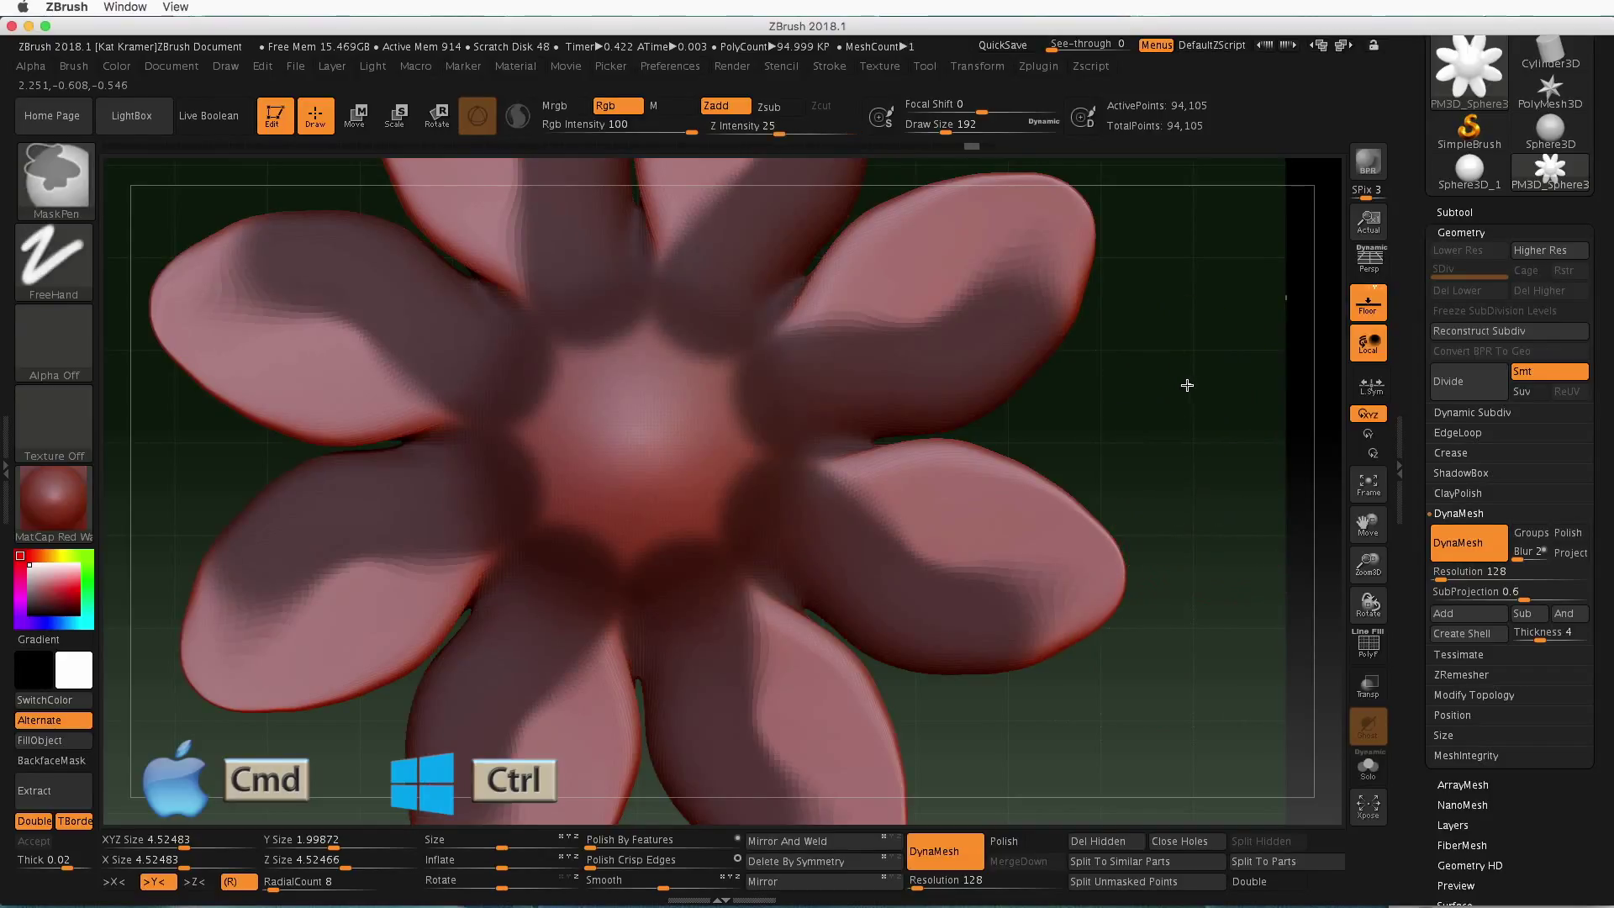
pyautogui.keyDown('ctrl'); pyautogui.click(1171, 501); pyautogui.keyUp('ctrl')
pyautogui.keyDown('ctrl'); pyautogui.click(1160, 371); pyautogui.keyUp('ctrl')
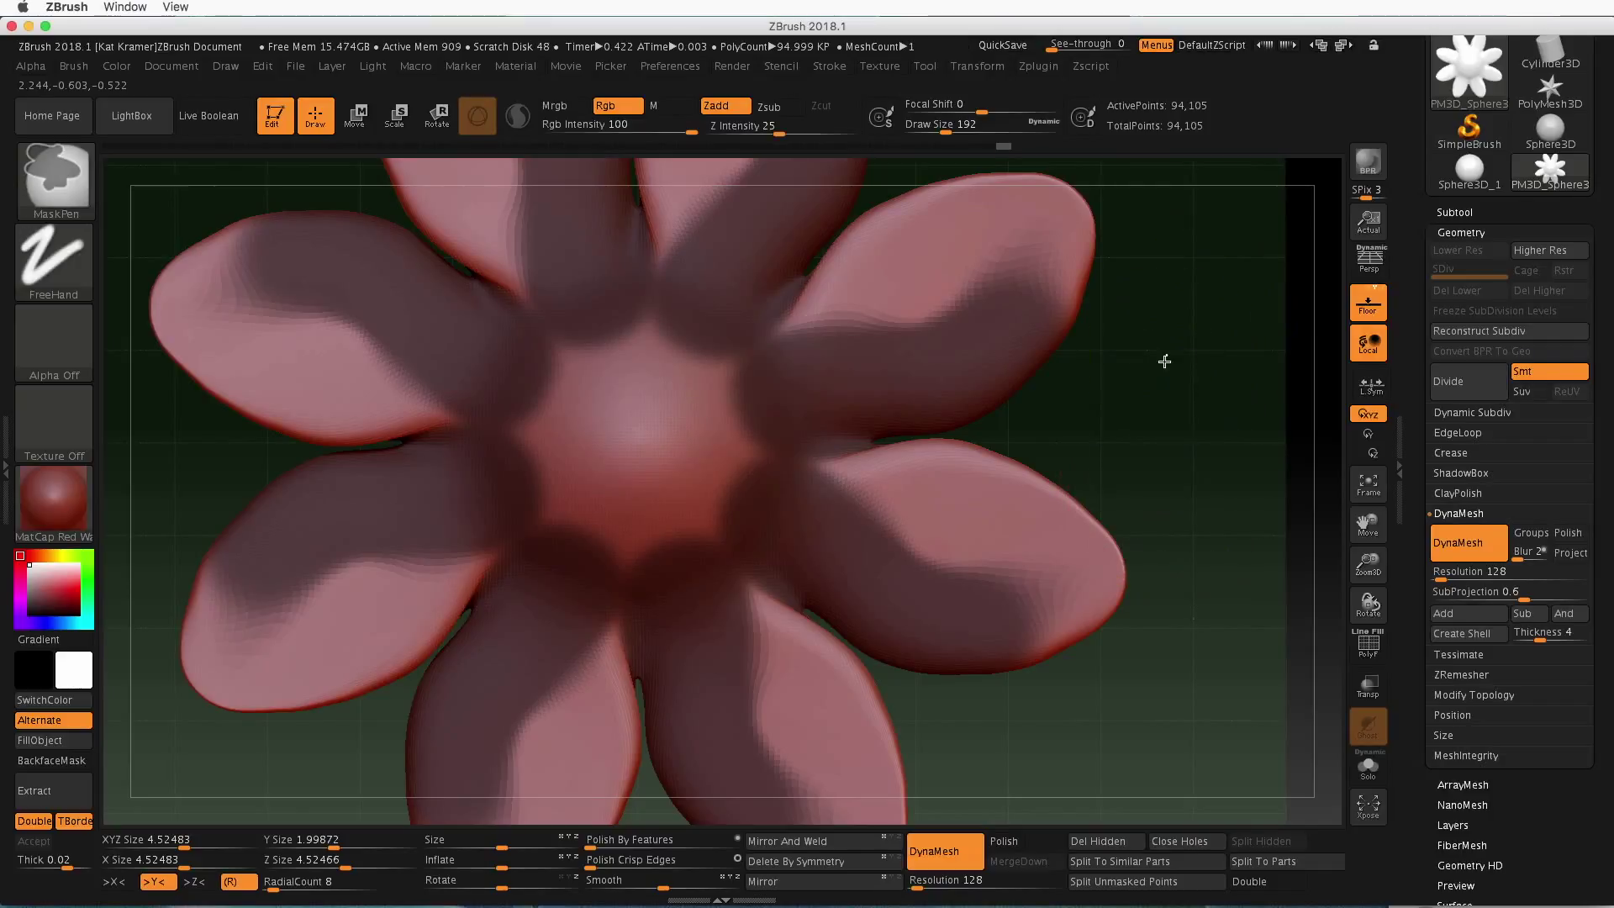
pyautogui.keyDown('ctrl'); pyautogui.moveTo(1165, 361); pyautogui.dragTo(1197, 438); pyautogui.keyUp('ctrl')
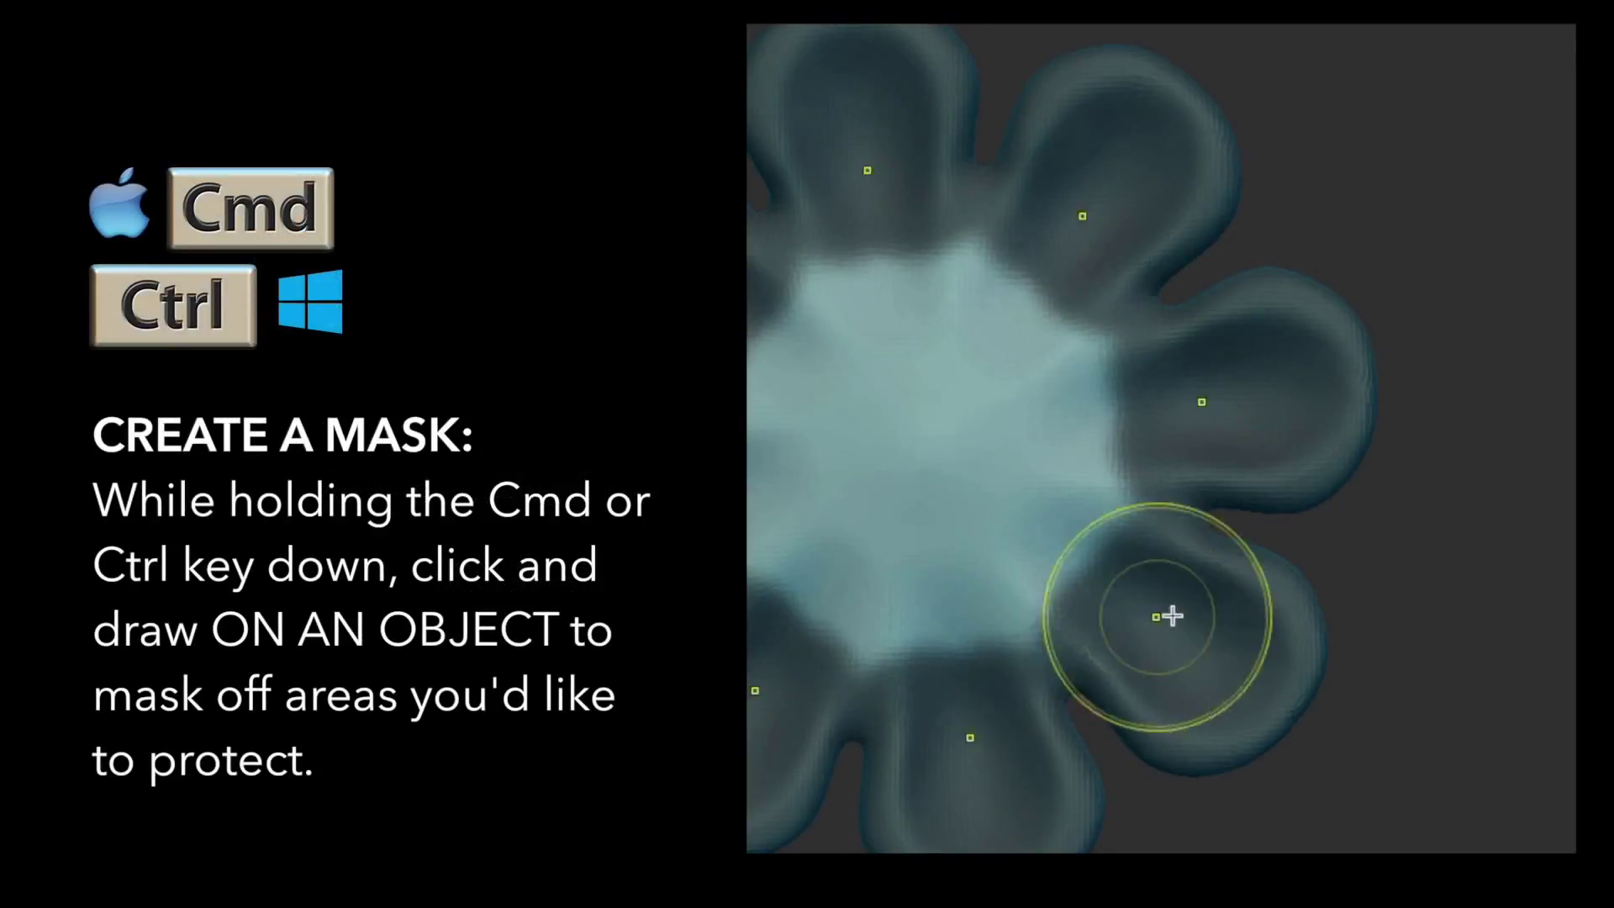
# Paint a mask over the blue example flower's petals, and remesh the unmasked example petal to even out its stretched polygons
pyautogui.moveTo(1180, 587)
pyautogui.keyDown('ctrl'); pyautogui.mouseDown()
pyautogui.moveTo(1199, 591)
pyautogui.moveTo(1149, 565)
pyautogui.moveTo(1266, 634)
pyautogui.moveTo(1236, 684)
pyautogui.moveTo(1171, 666)
pyautogui.moveTo(1160, 681)
pyautogui.moveTo(1234, 716)
pyautogui.moveTo(1110, 641)
pyautogui.moveTo(1174, 617)
pyautogui.mouseUp(); pyautogui.keyUp('ctrl')
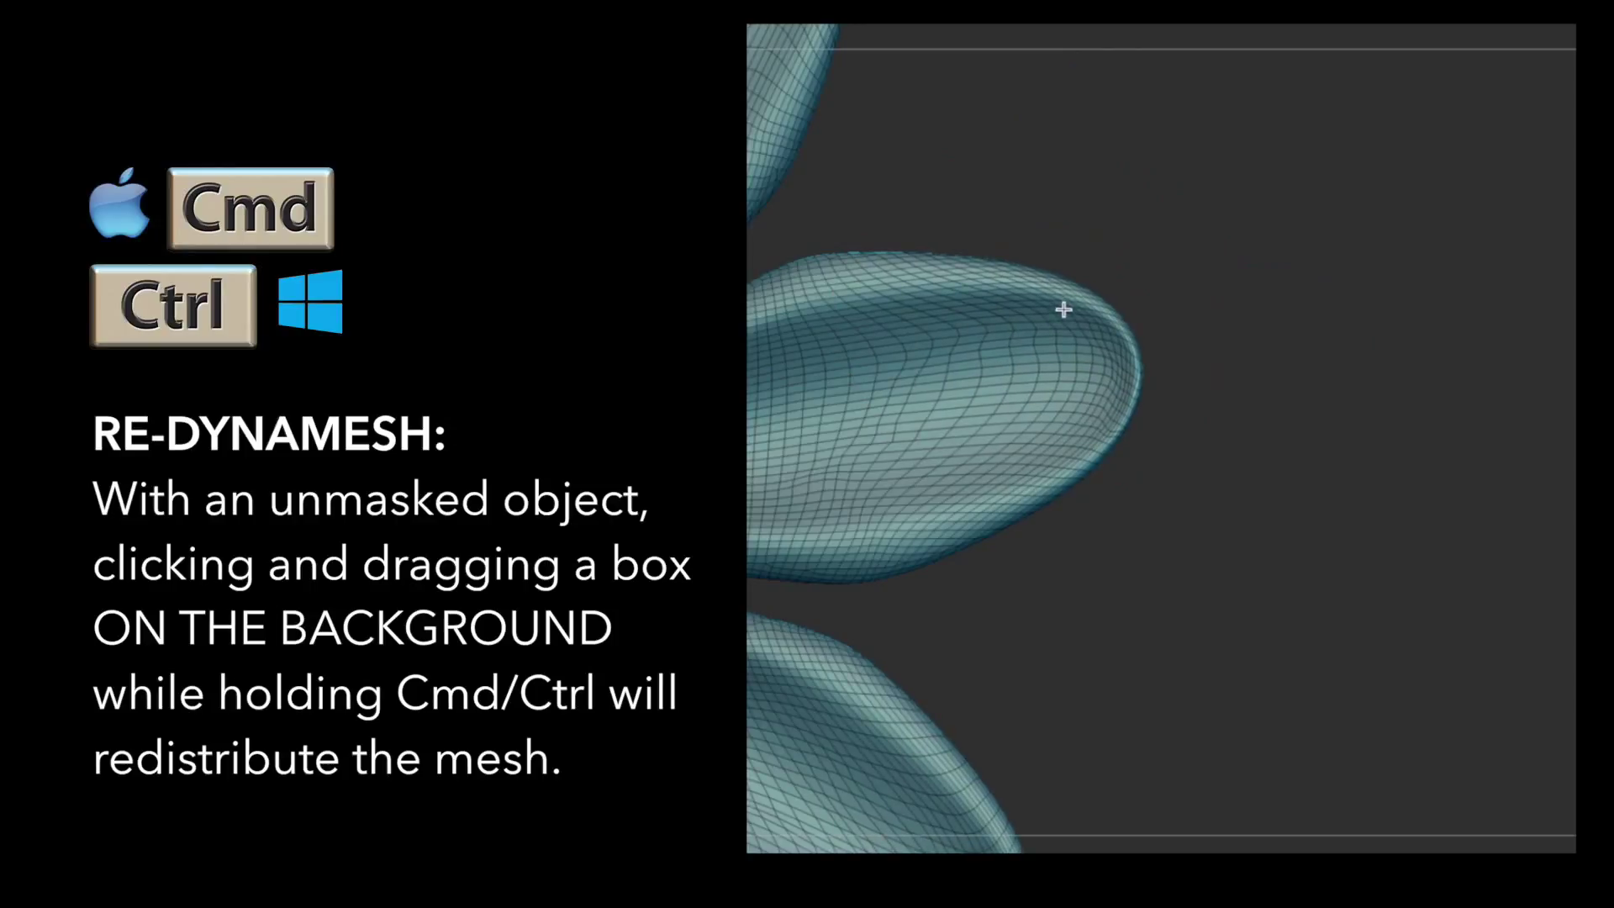
pyautogui.keyDown('ctrl'); pyautogui.moveTo(1034, 565); pyautogui.dragTo(1066, 631); pyautogui.keyUp('ctrl')
pyautogui.hotkey('ctrl', 'z')
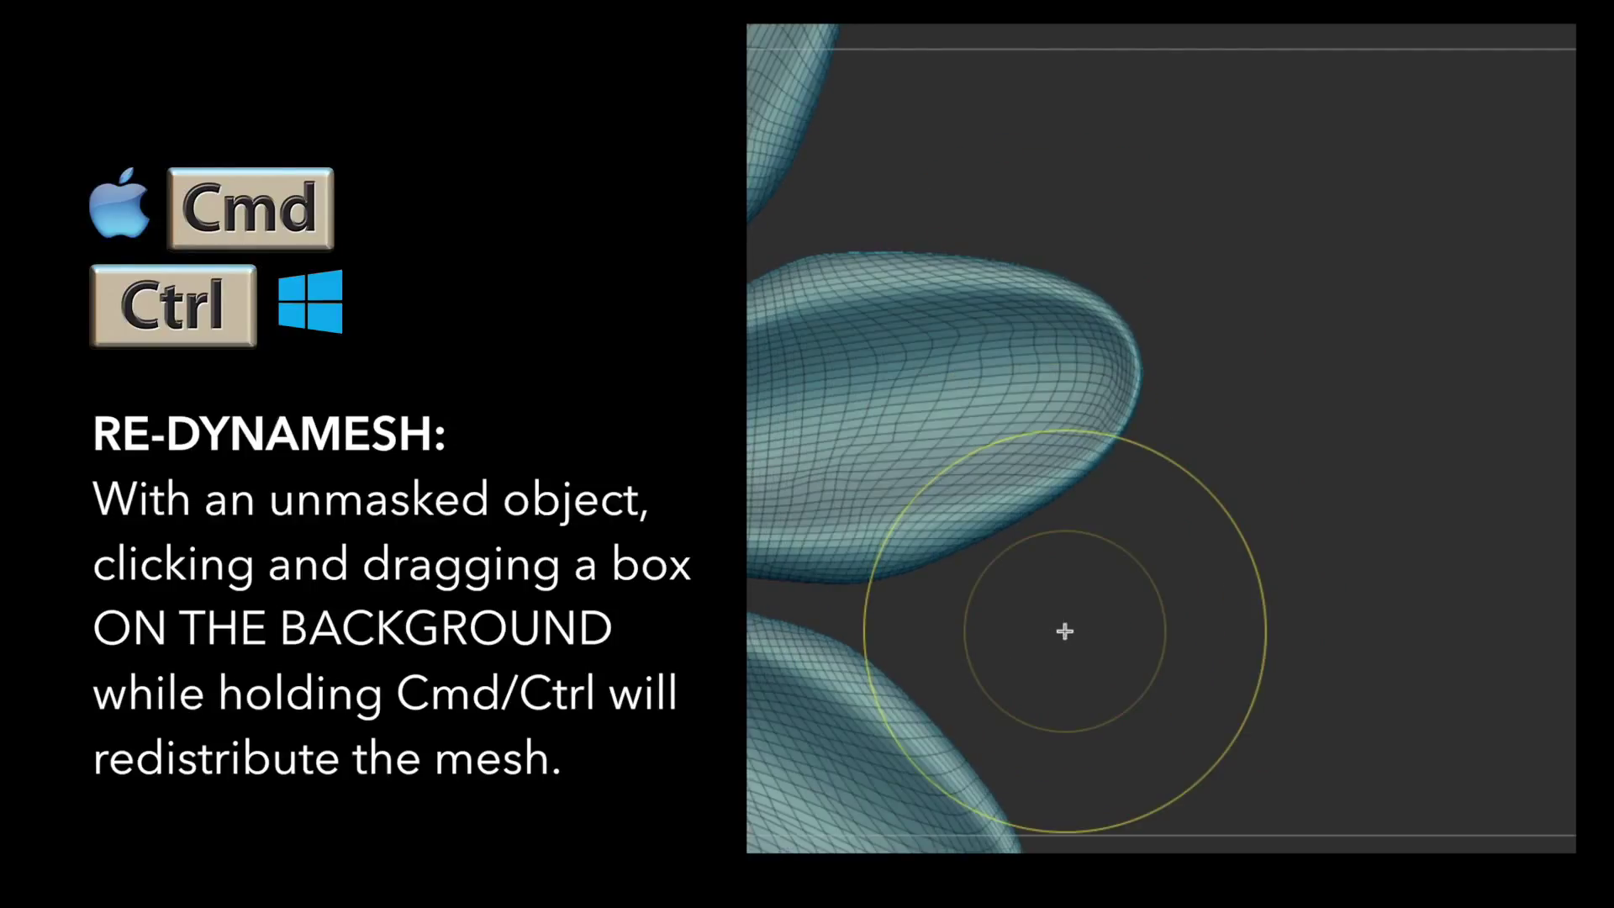
pyautogui.keyDown('ctrl'); pyautogui.moveTo(1026, 563); pyautogui.dragTo(1099, 654); pyautogui.keyUp('ctrl')
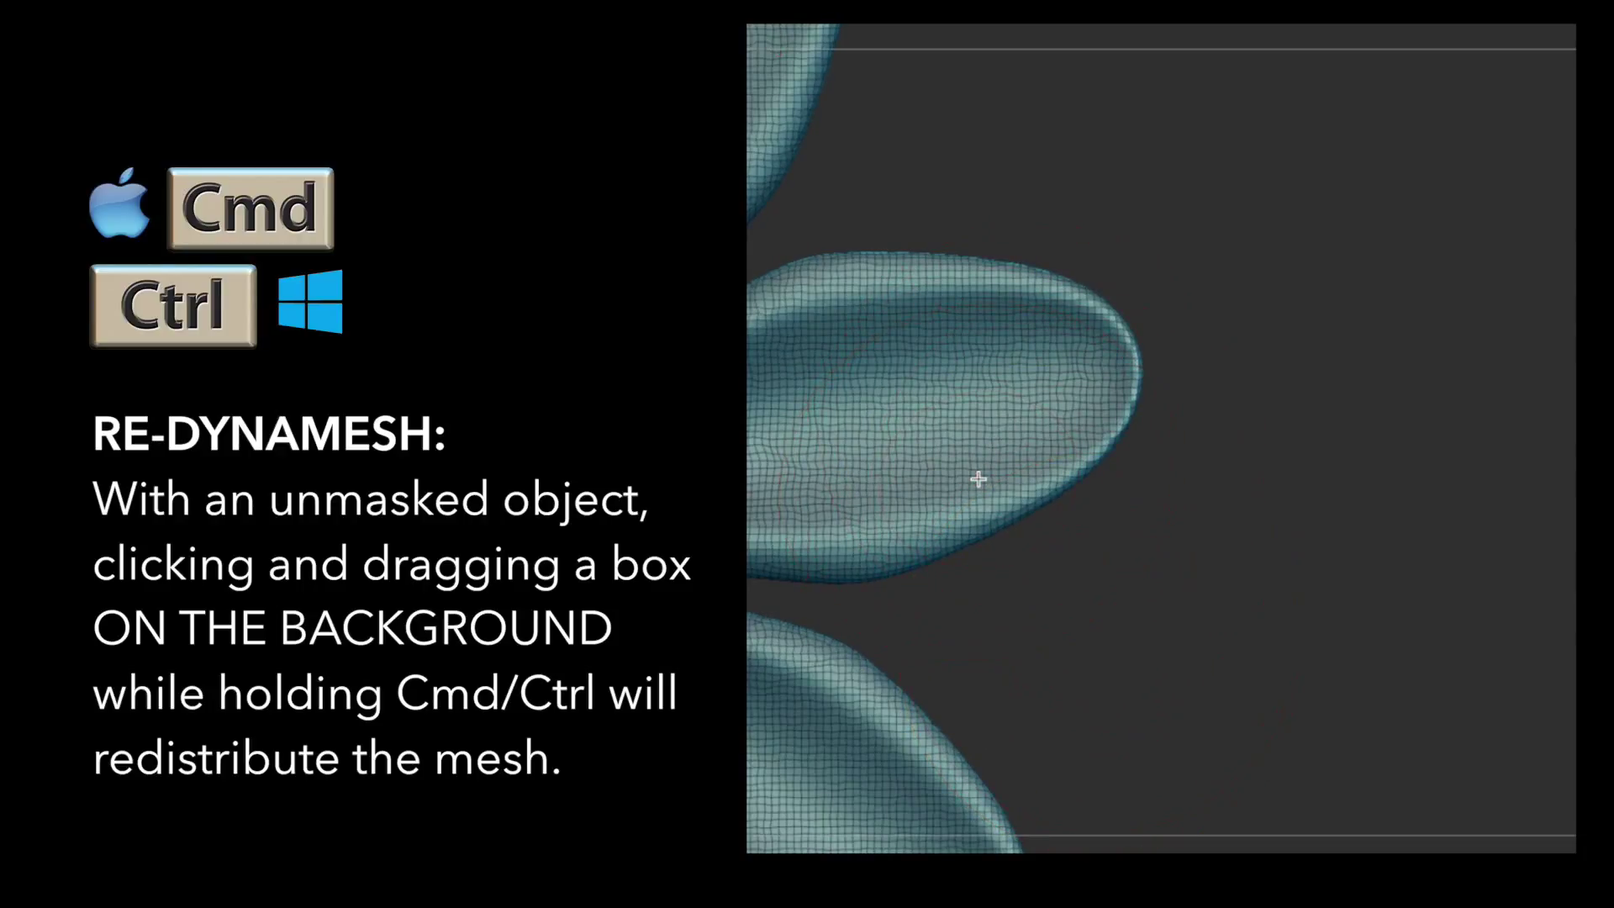
# Pull the blue example petal's tip farther outward in two strokes, remeshing the DynaMesh after each stroke
pyautogui.moveTo(1131, 465)
pyautogui.mouseDown()
pyautogui.moveTo(1171, 404)
pyautogui.moveTo(1276, 341)
pyautogui.moveTo(1366, 234)
pyautogui.mouseUp()
pyautogui.keyDown('ctrl'); pyautogui.moveTo(1051, 252); pyautogui.dragTo(1095, 216); pyautogui.keyUp('ctrl')
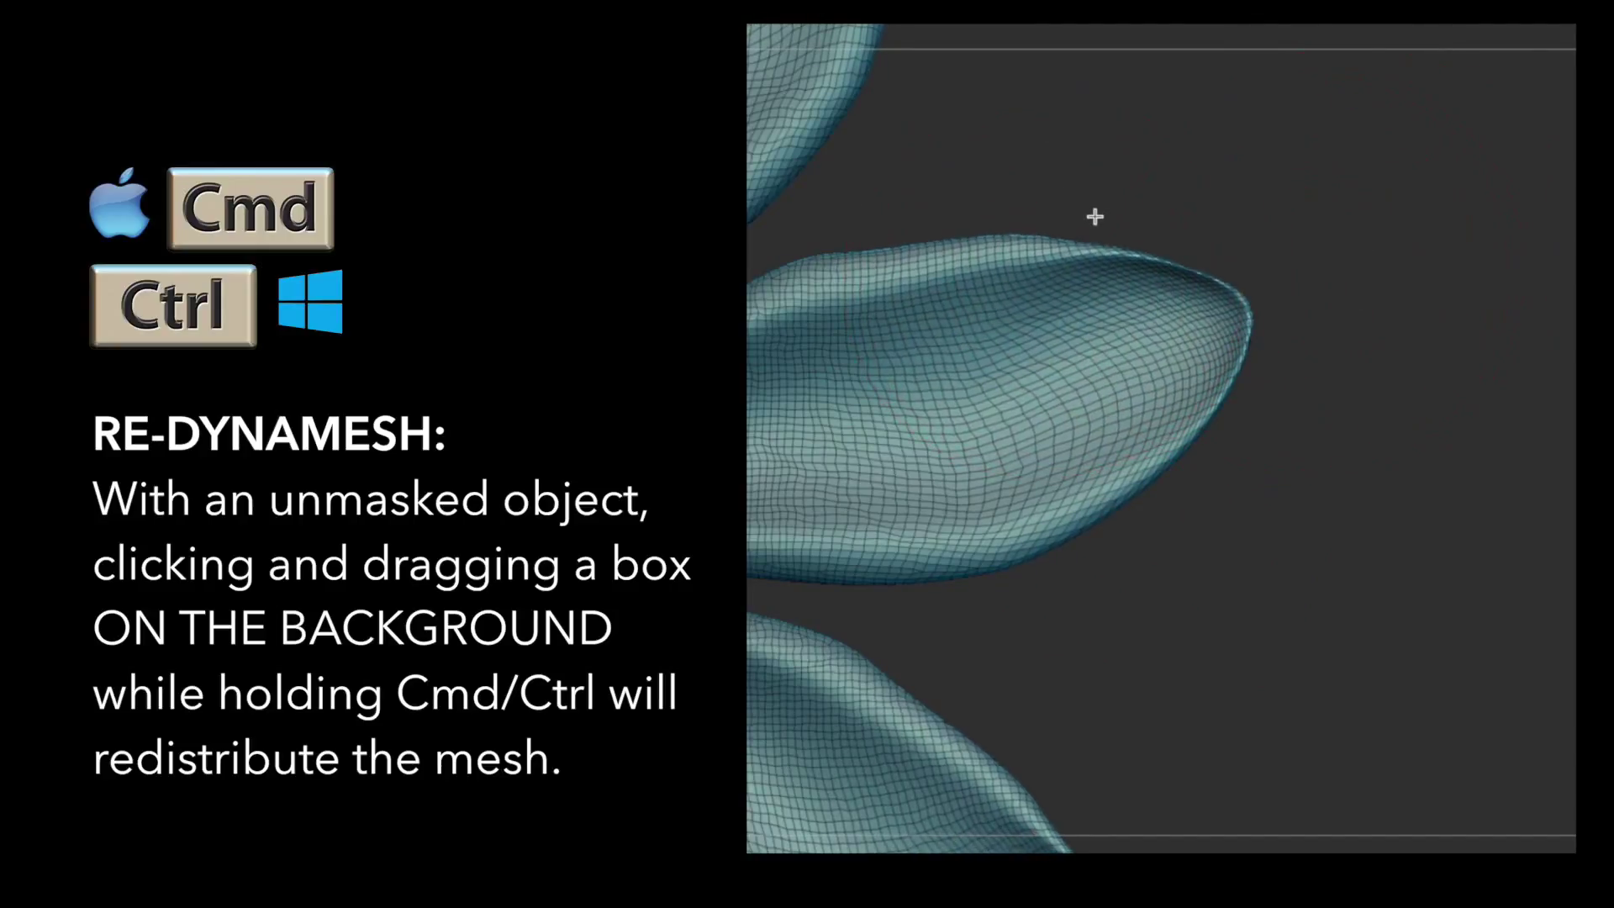
pyautogui.moveTo(1175, 288); pyautogui.dragTo(1312, 243)
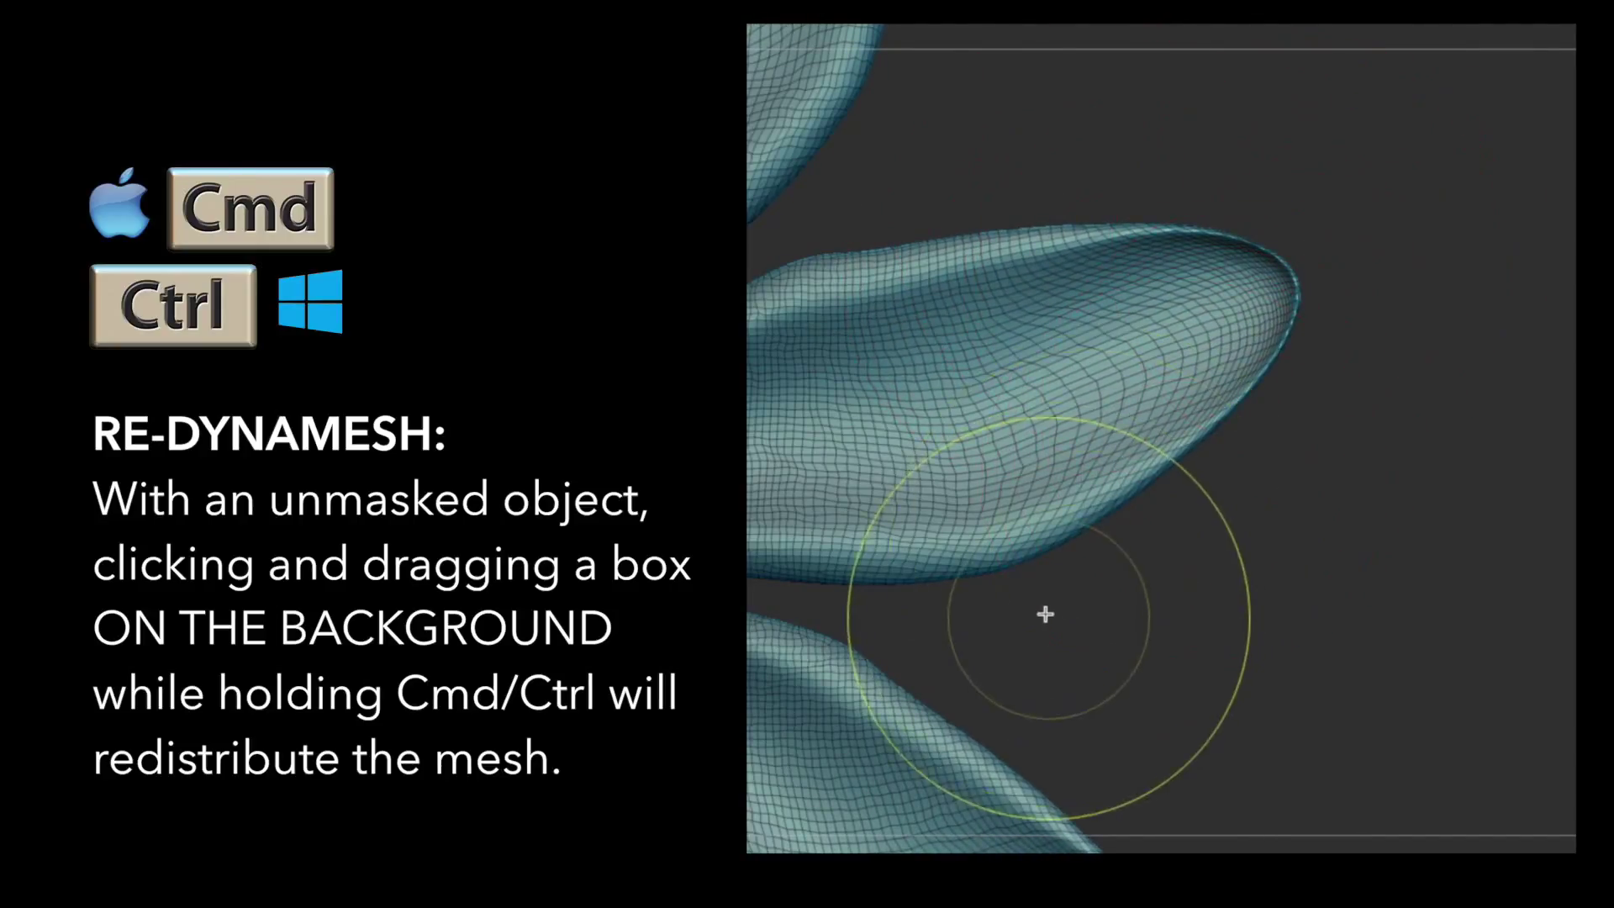
pyautogui.keyDown('ctrl'); pyautogui.moveTo(1057, 601); pyautogui.dragTo(1162, 708); pyautogui.keyUp('ctrl')
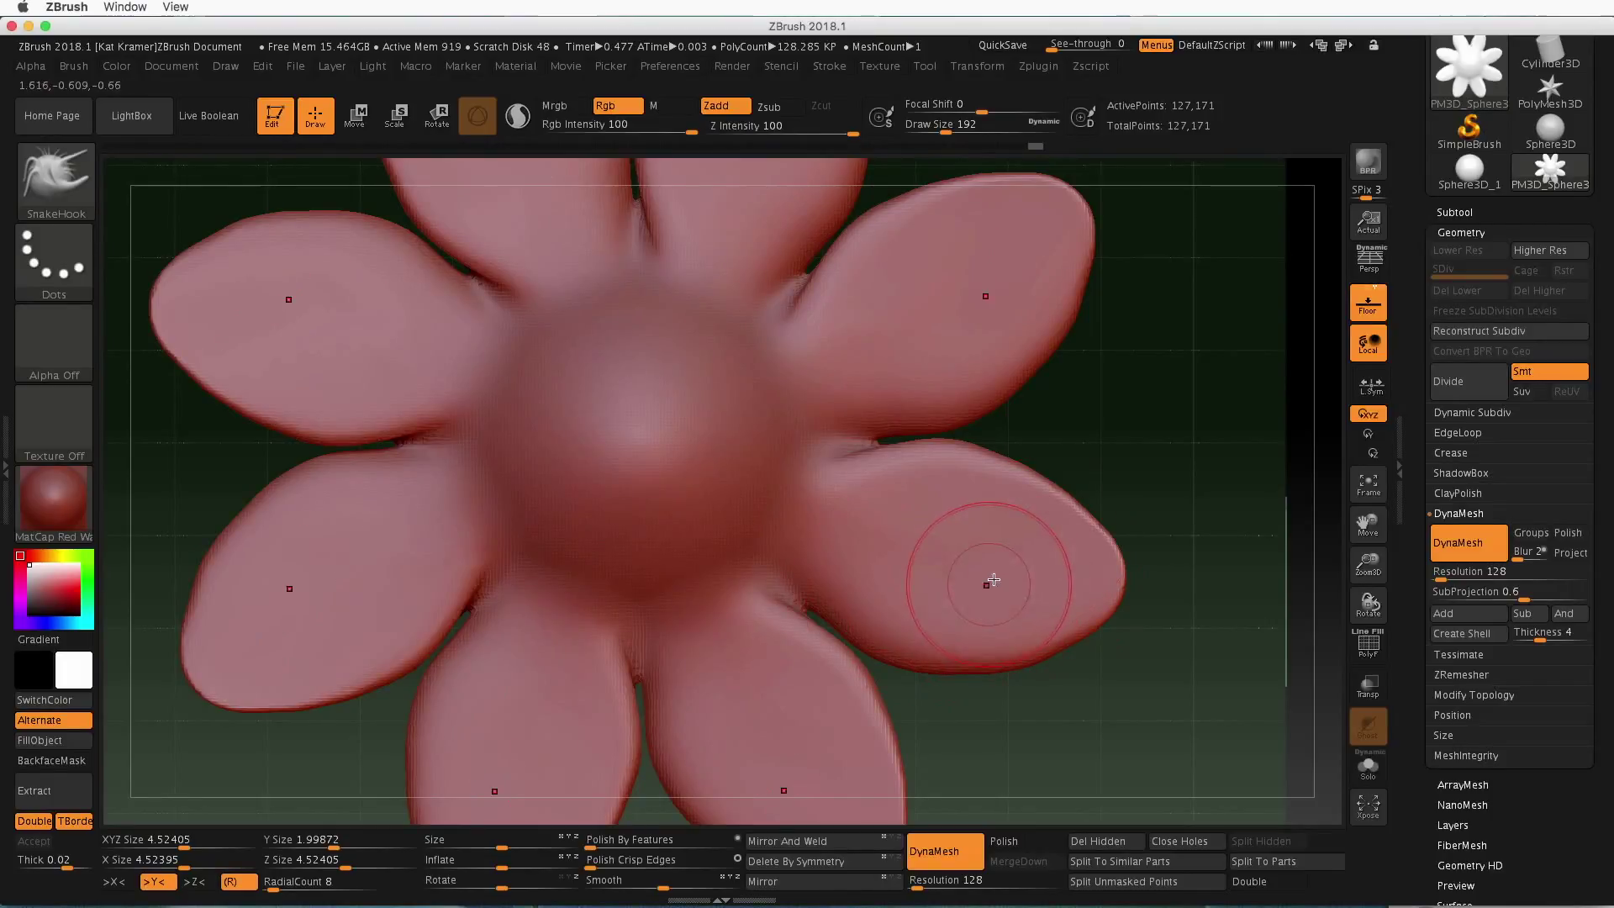
# Smooth the red flower's petals slightly and activate the Gizmo 3D in Move mode on the flower seen from the side
pyautogui.press('shift')
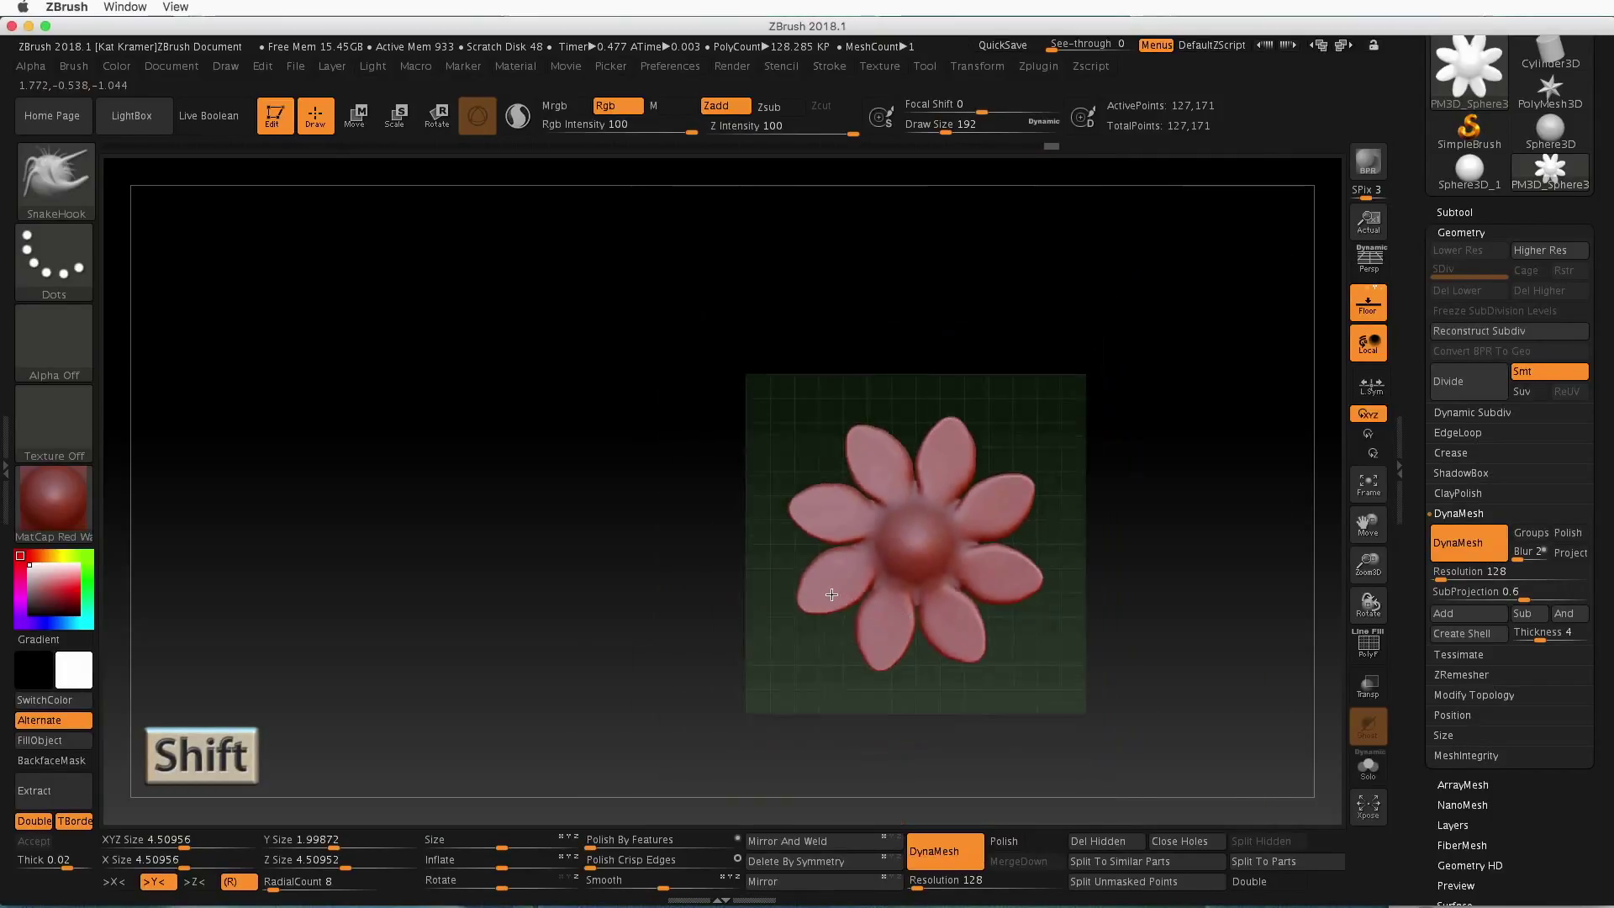
pyautogui.moveTo(832, 595)
pyautogui.mouseDown(button='right')
pyautogui.moveTo(1020, 739)
pyautogui.moveTo(1051, 740)
pyautogui.mouseUp(button='right')
pyautogui.moveTo(1142, 699); pyautogui.dragTo(1141, 590, button='right')
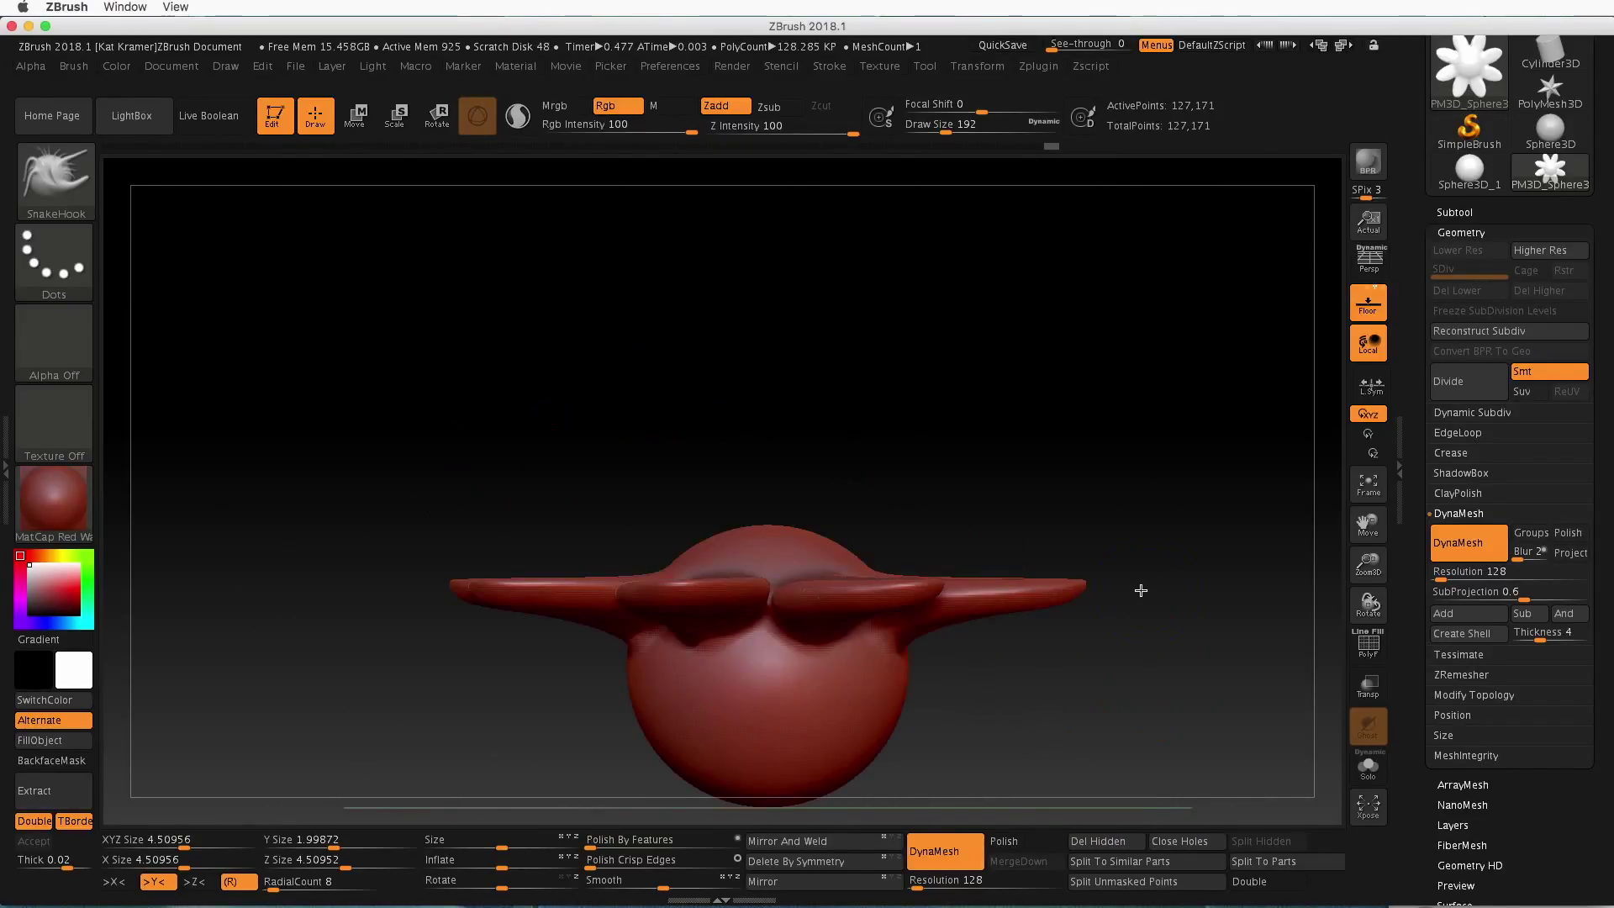
pyautogui.keyDown('alt'); pyautogui.moveTo(1115, 711); pyautogui.dragTo(1135, 580, button='right'); pyautogui.keyUp('alt')
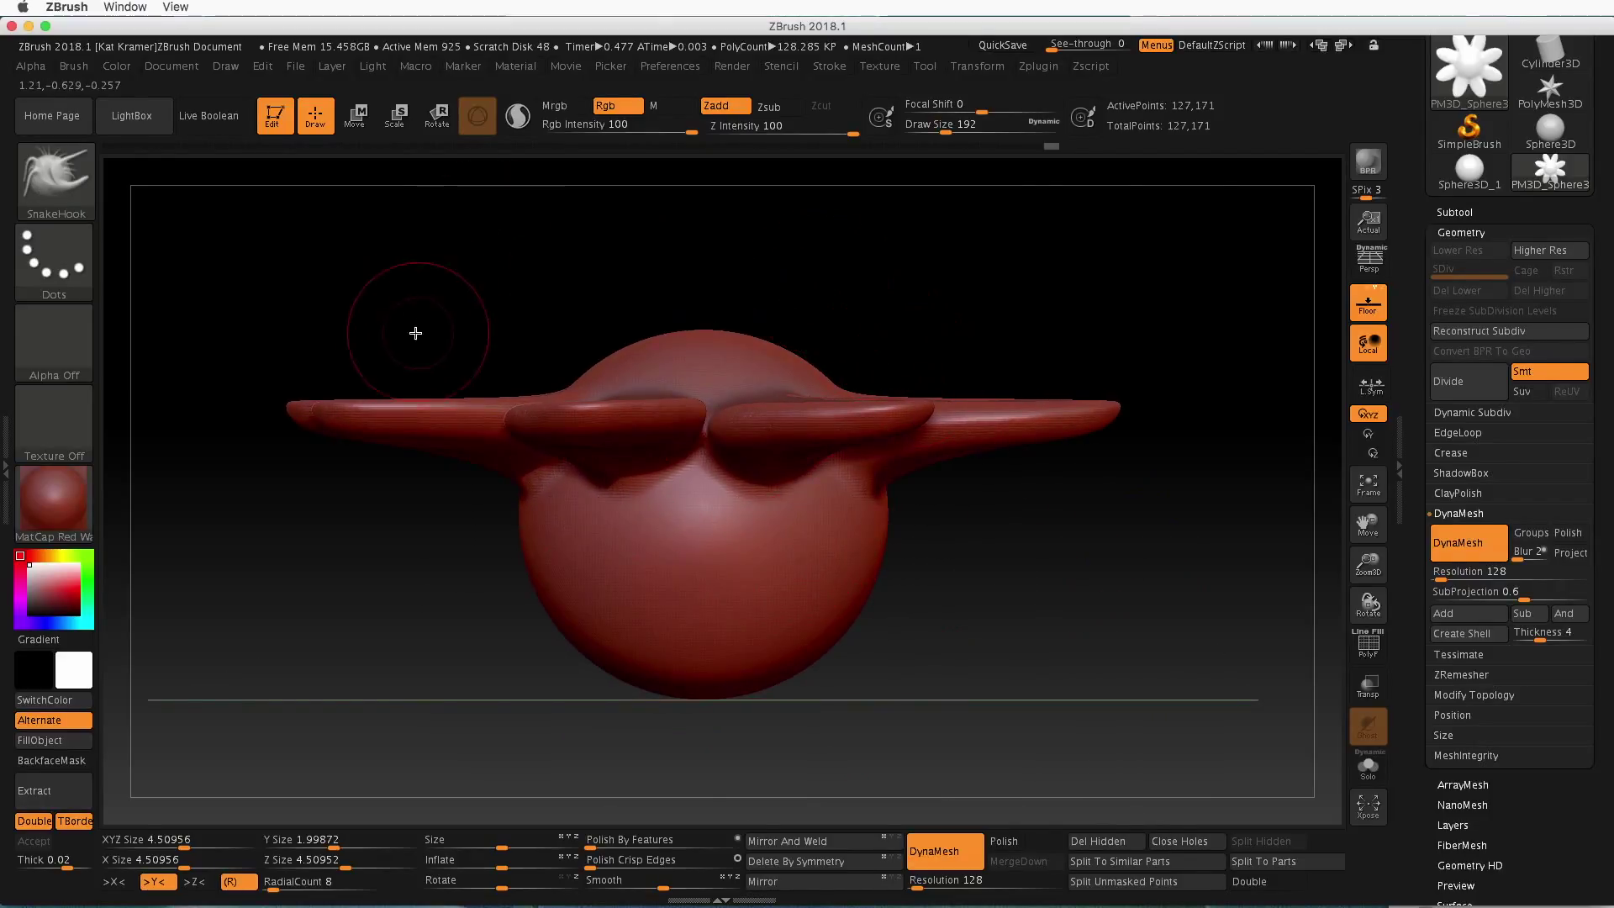
pyautogui.click(355, 116)
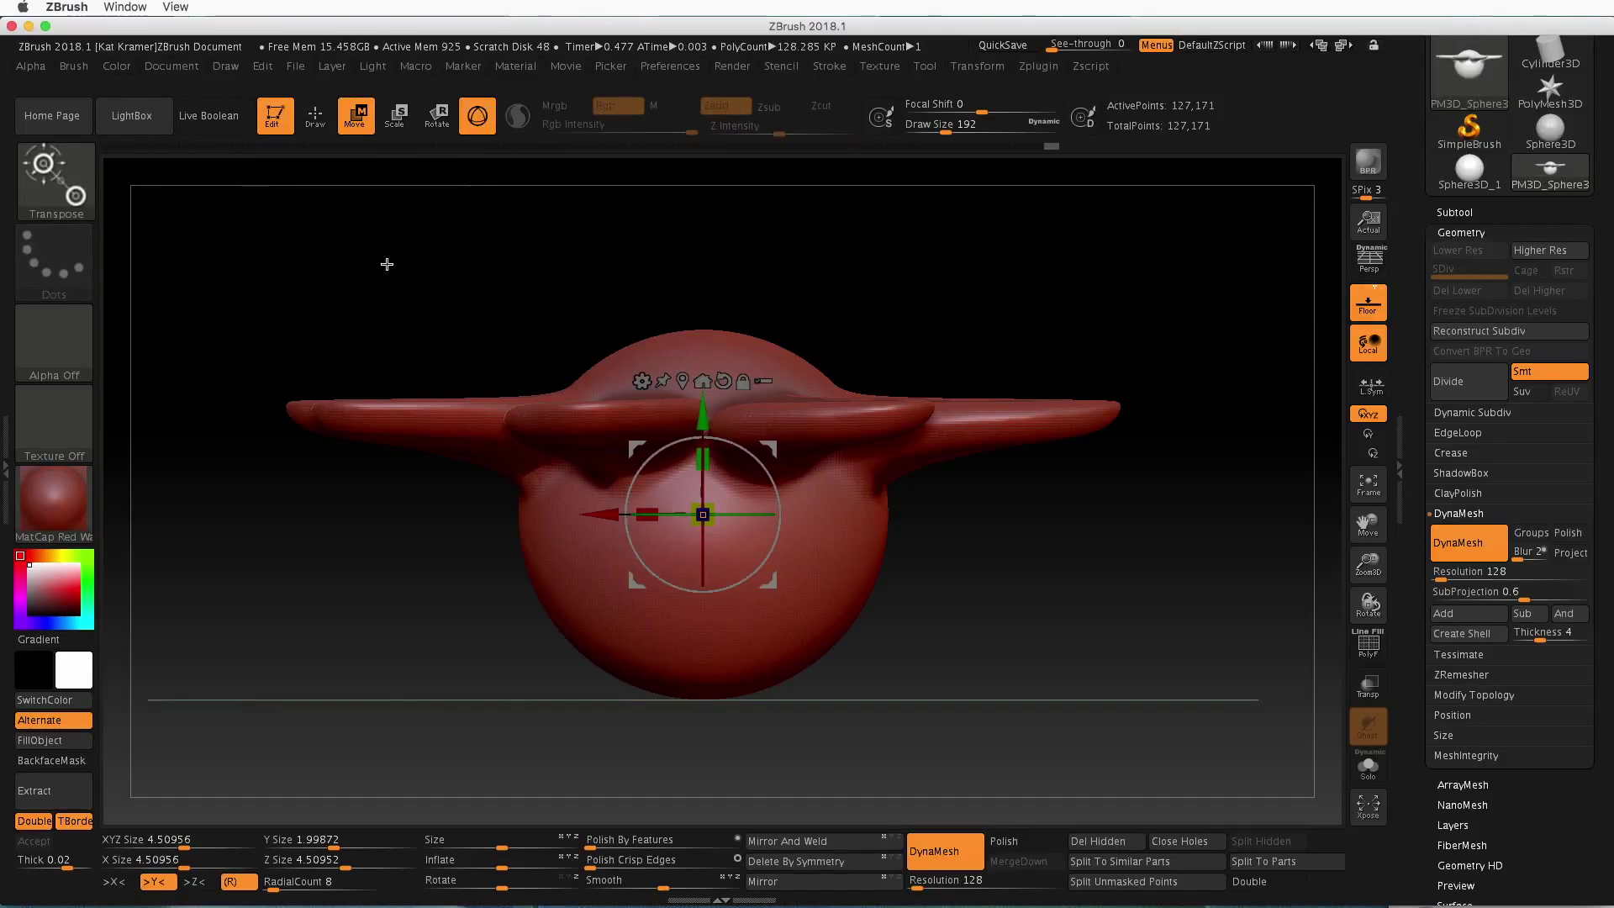
pyautogui.press('w')
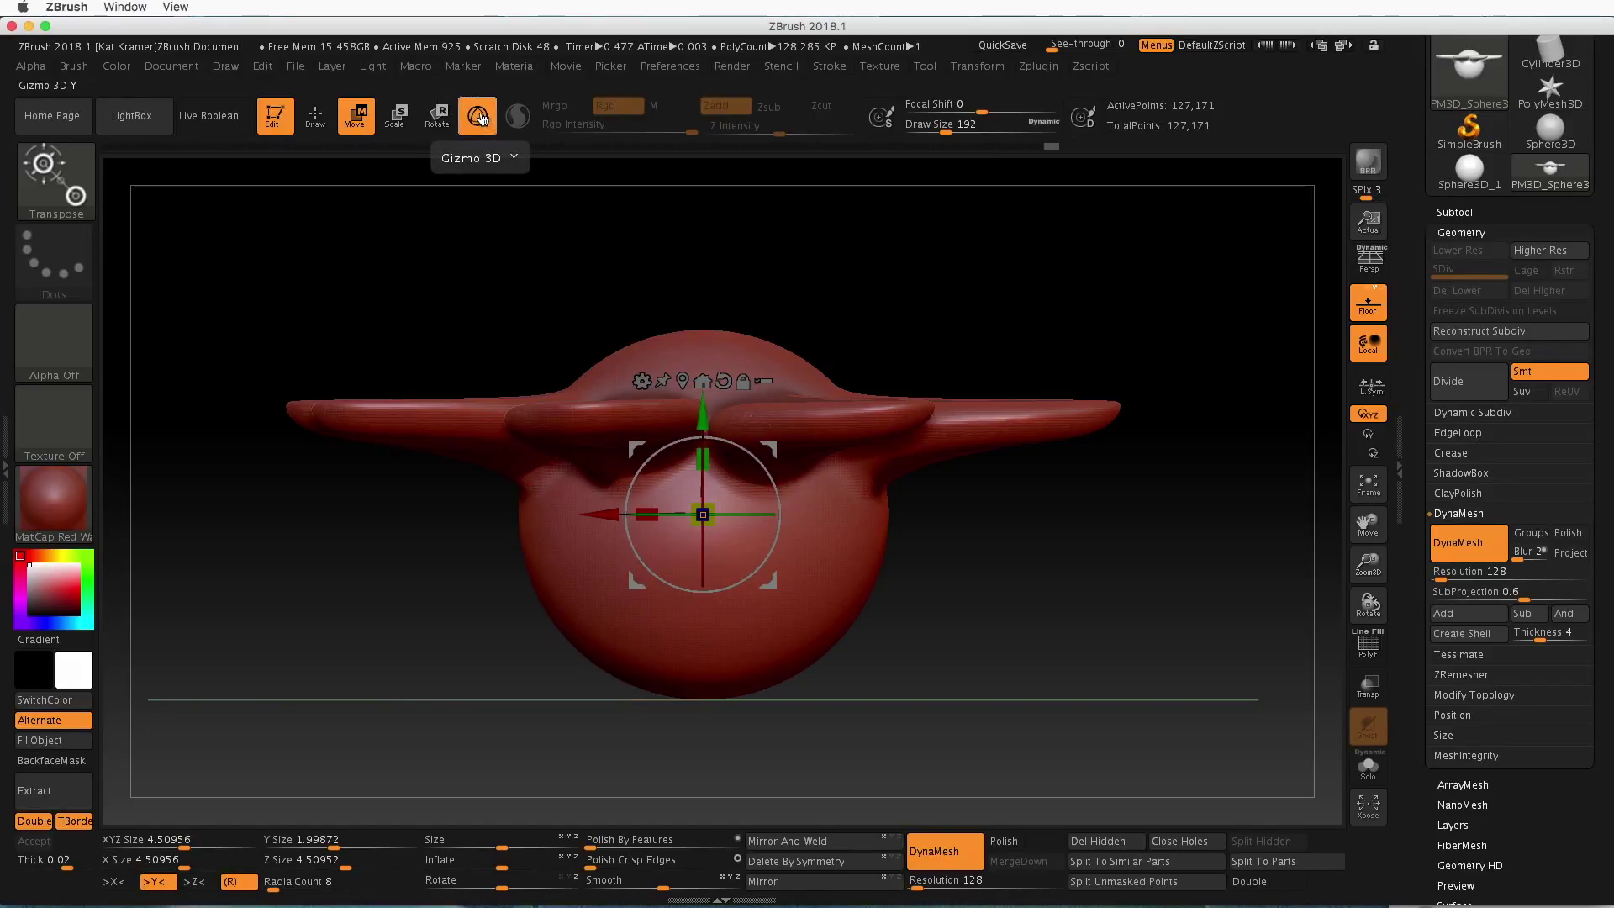
pyautogui.press('y')
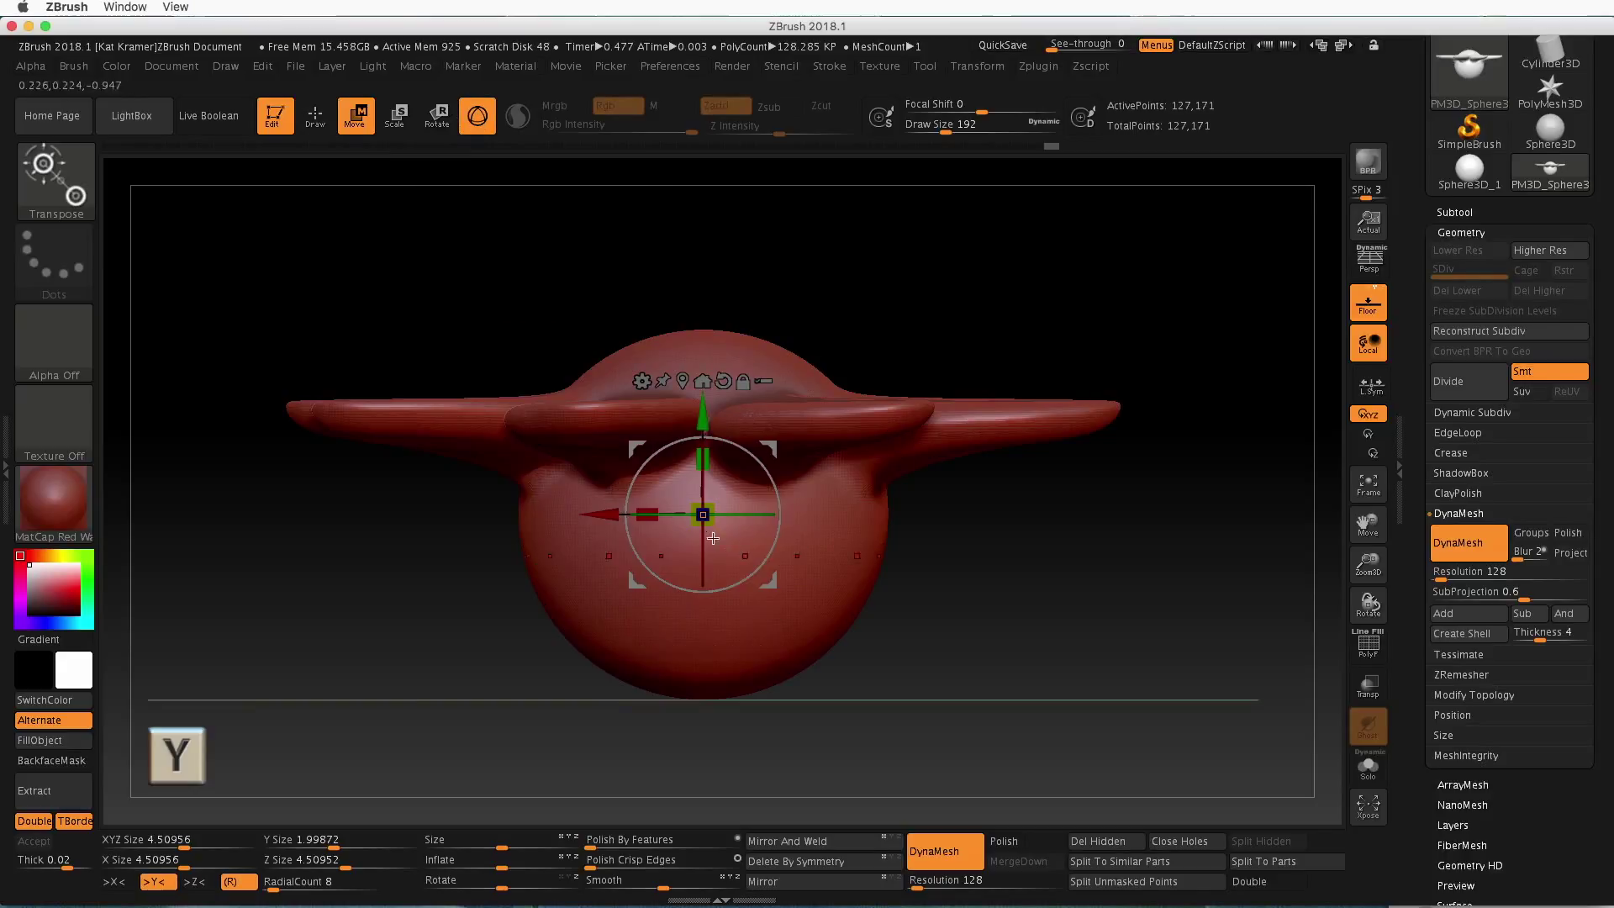
pyautogui.press('super')
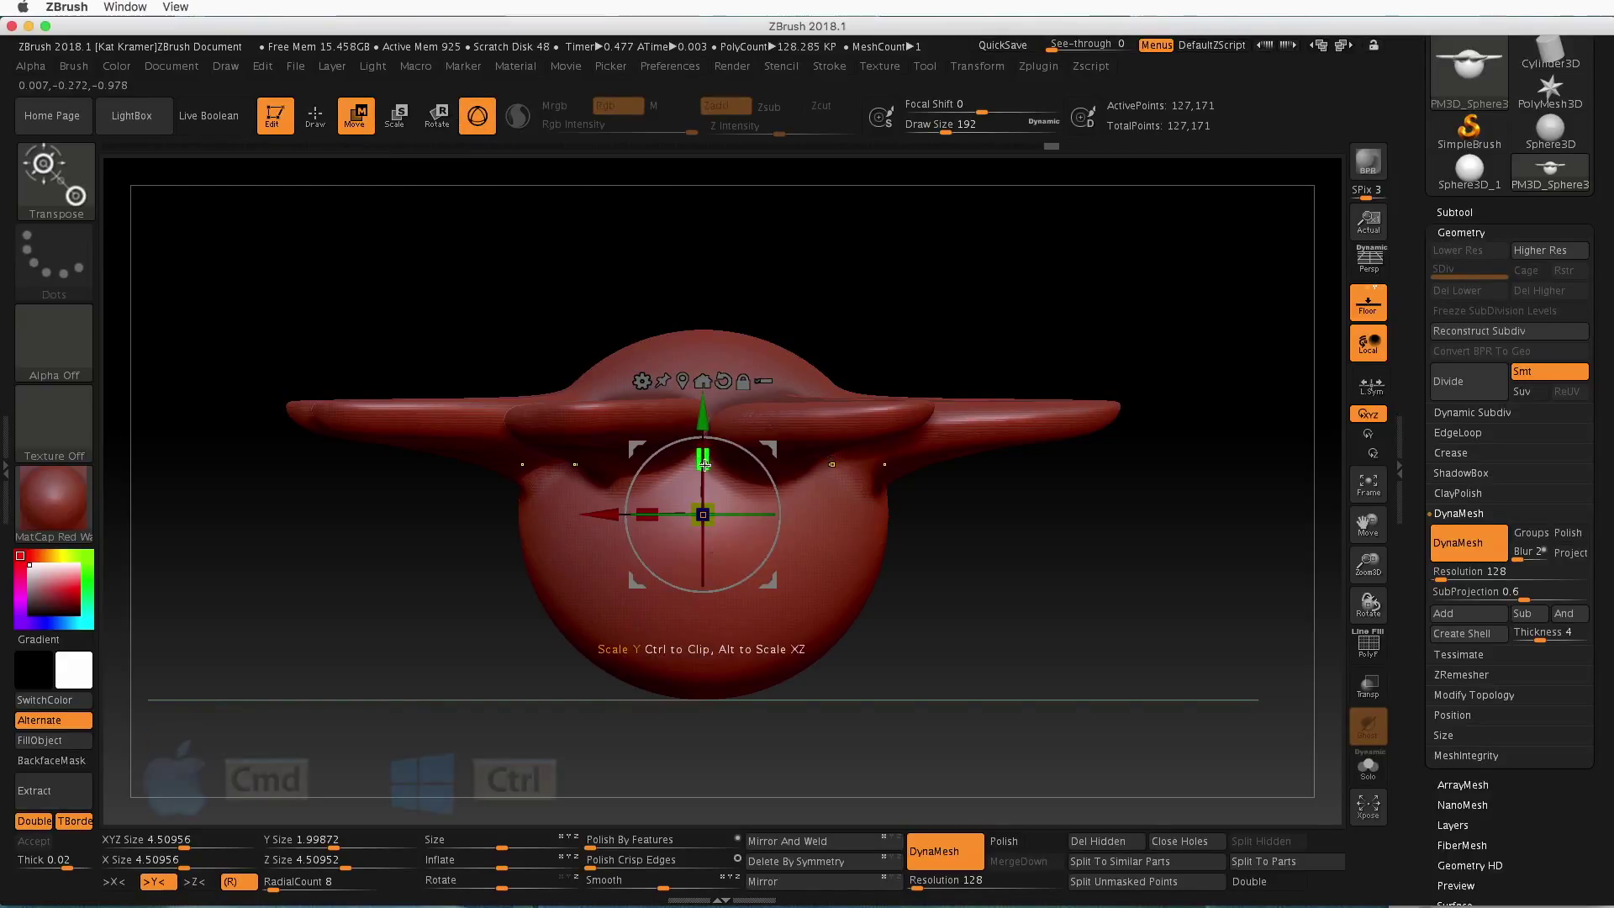
pyautogui.keyDown('super'); pyautogui.moveTo(704, 464); pyautogui.dragTo(706, 416); pyautogui.keyUp('super')
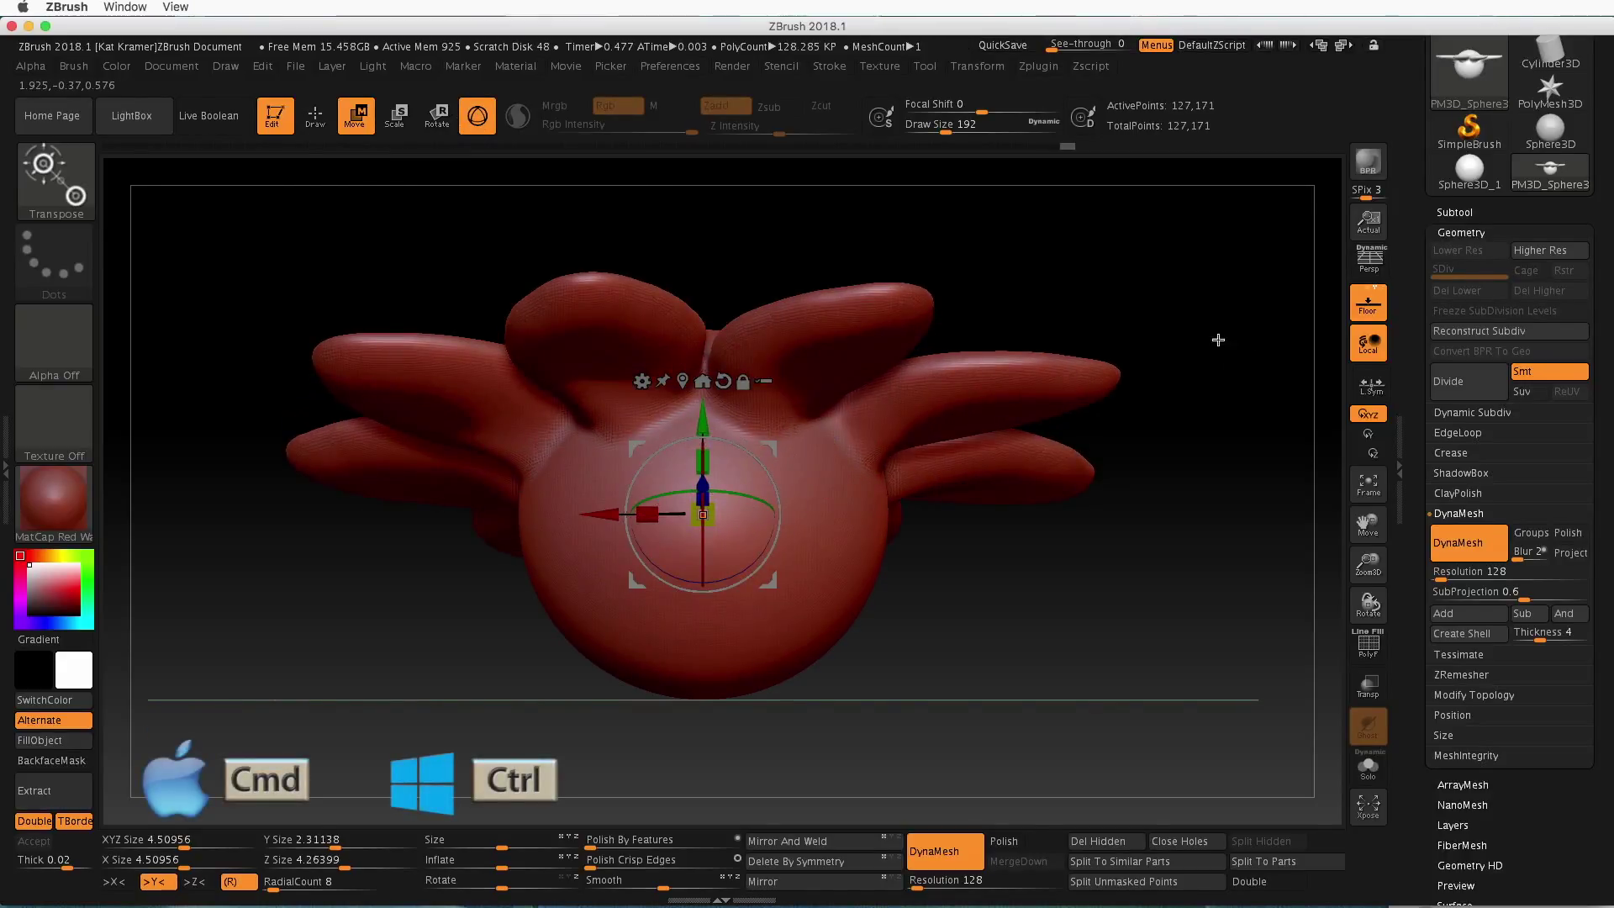
pyautogui.press('super+z')
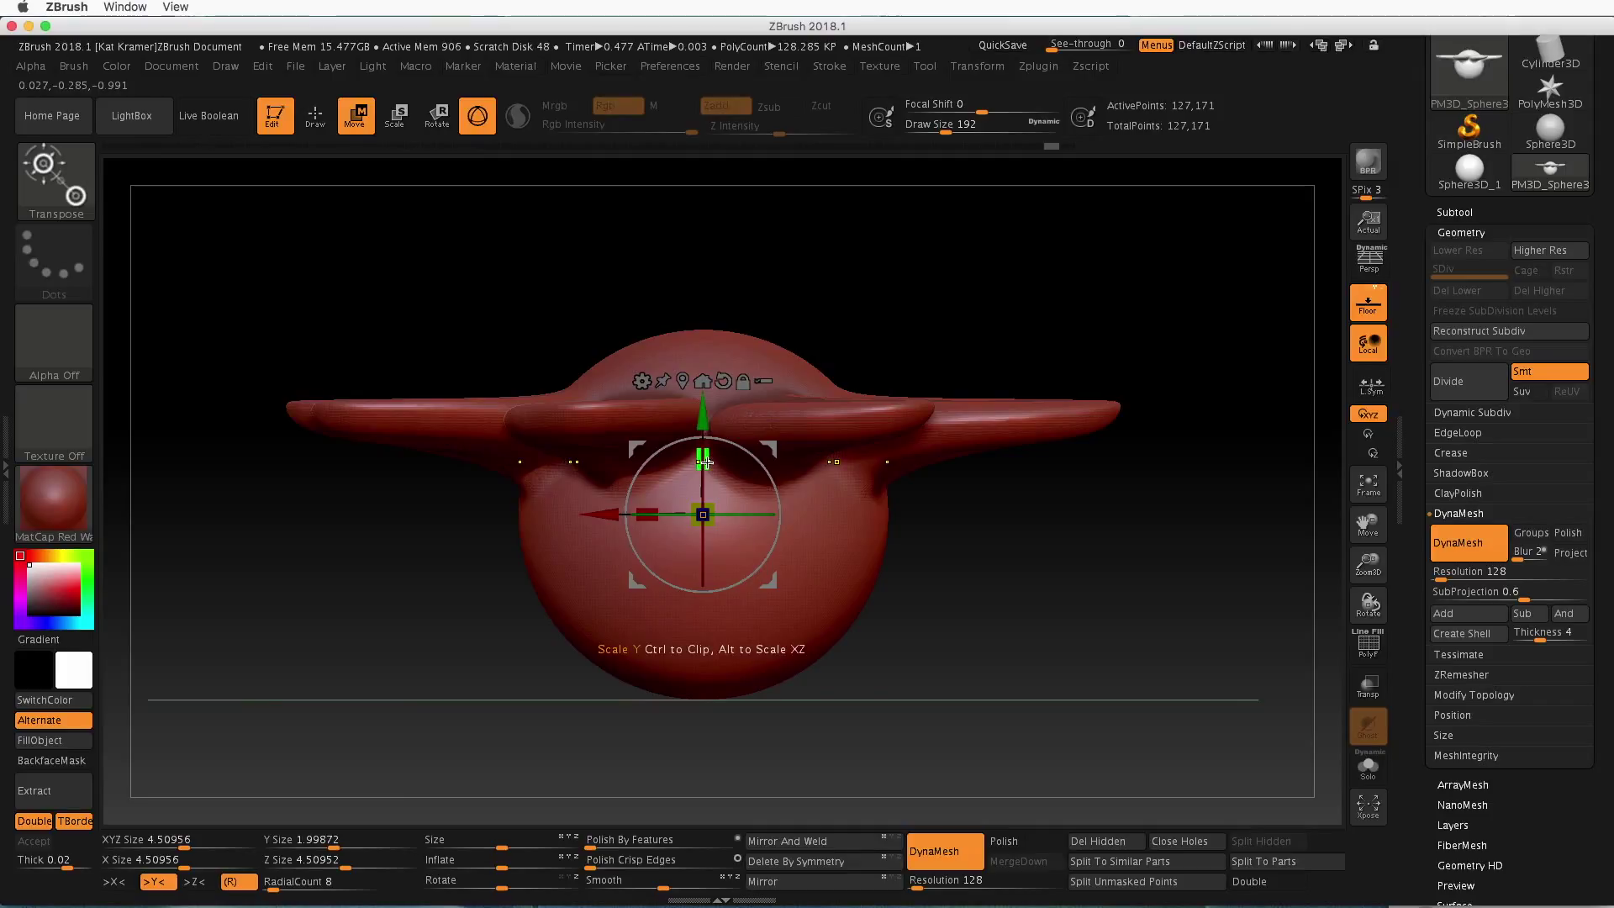
# Clip the sphere's underside flat along Y with the Gizmo 3D, reducing the flower's height to about 0.68 units
pyautogui.moveTo(708, 448); pyautogui.dragTo(706, 238)
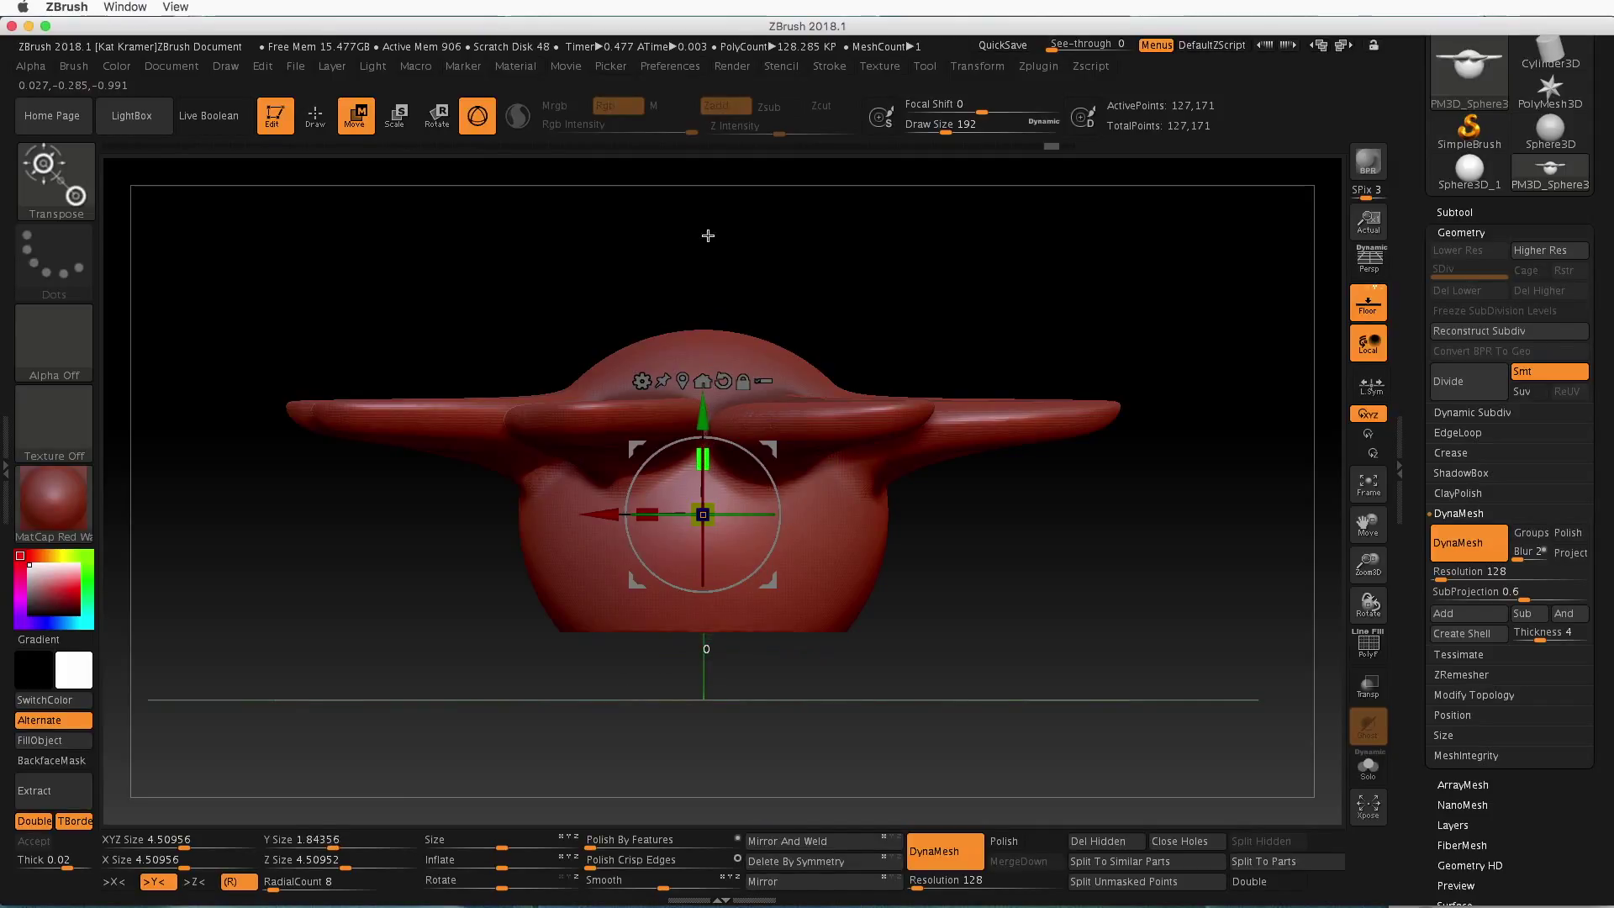
pyautogui.moveTo(705, 462); pyautogui.dragTo(714, 214)
pyautogui.moveTo(706, 461); pyautogui.dragTo(720, 278)
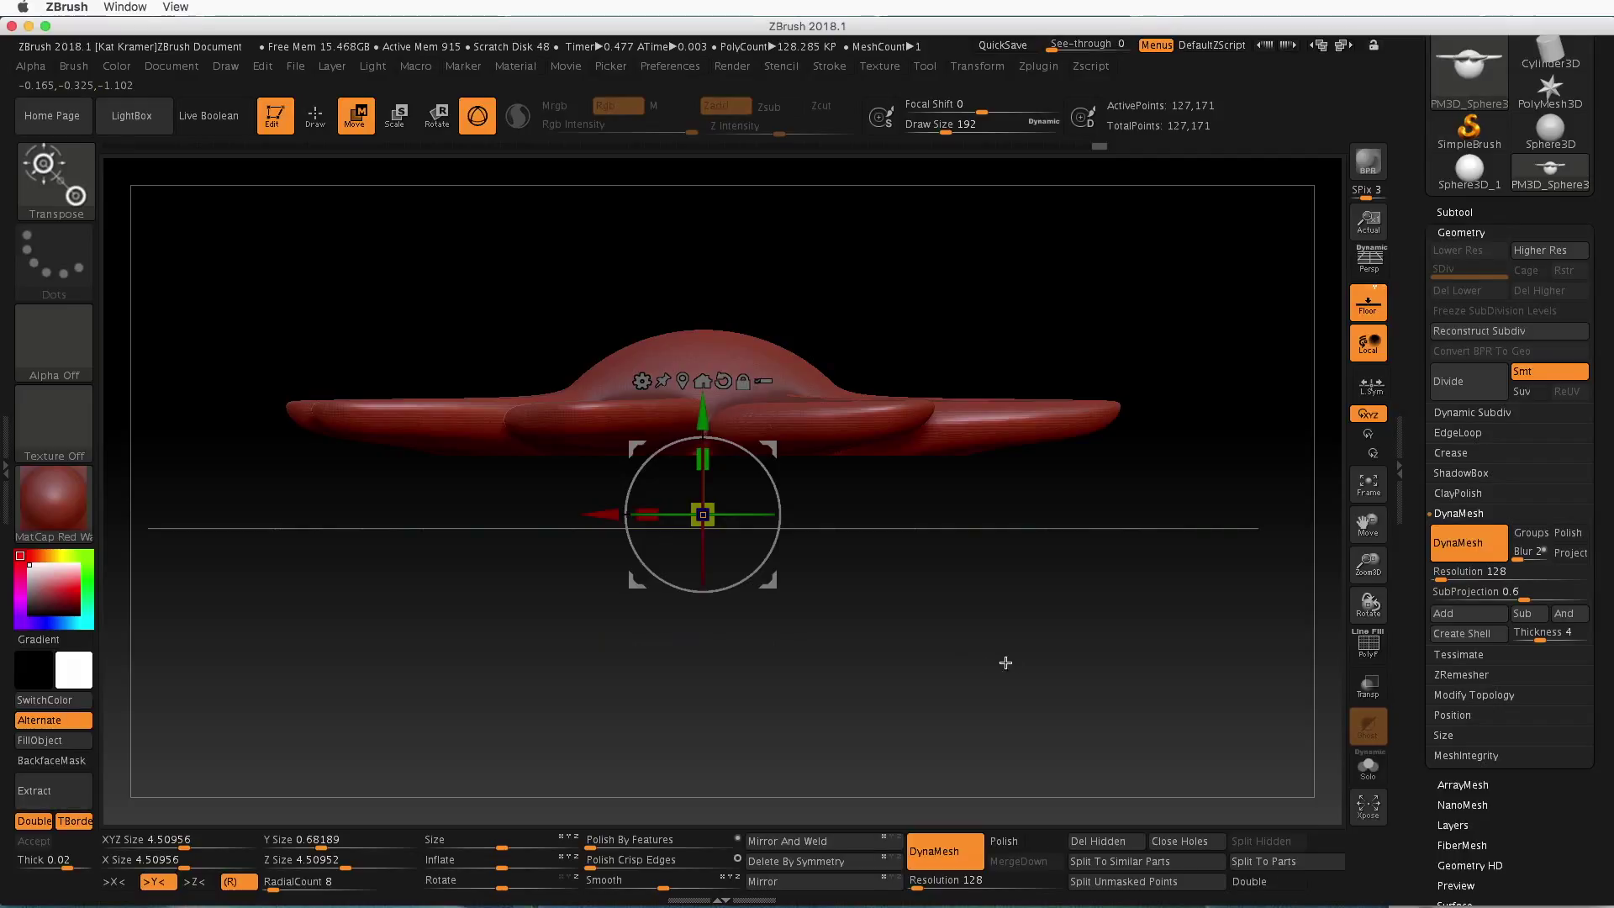
# Clip the flower's domed centre flat along Y with the Gizmo 3D, reducing the flower's height to about 0.33 units
pyautogui.moveTo(983, 666); pyautogui.dragTo(991, 479)
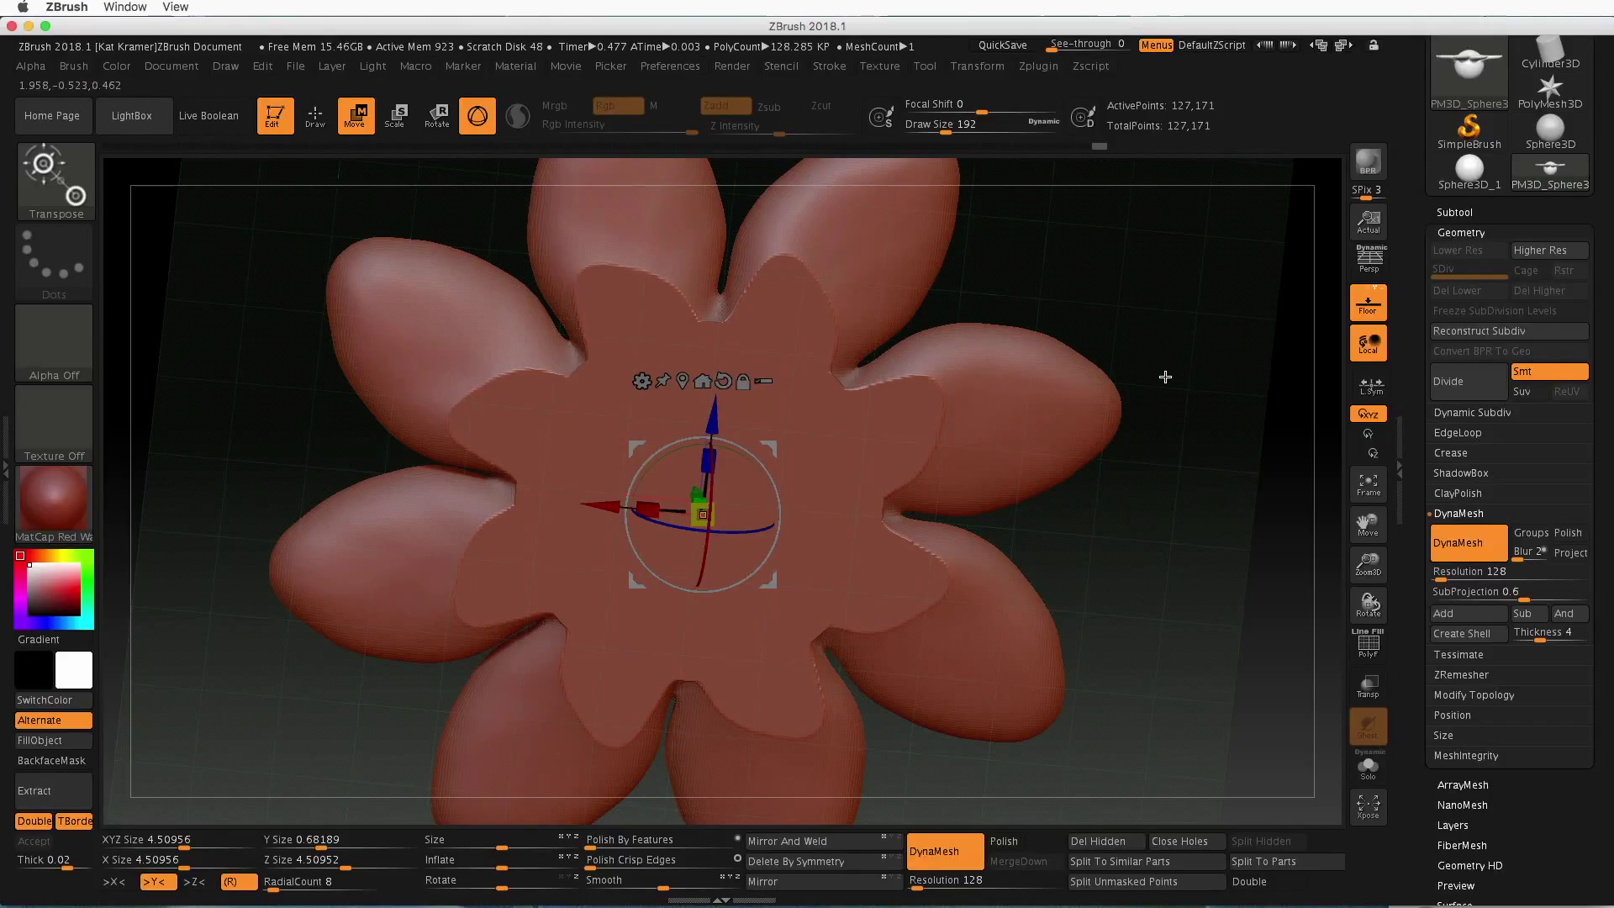
pyautogui.moveTo(1166, 377); pyautogui.dragTo(1168, 522)
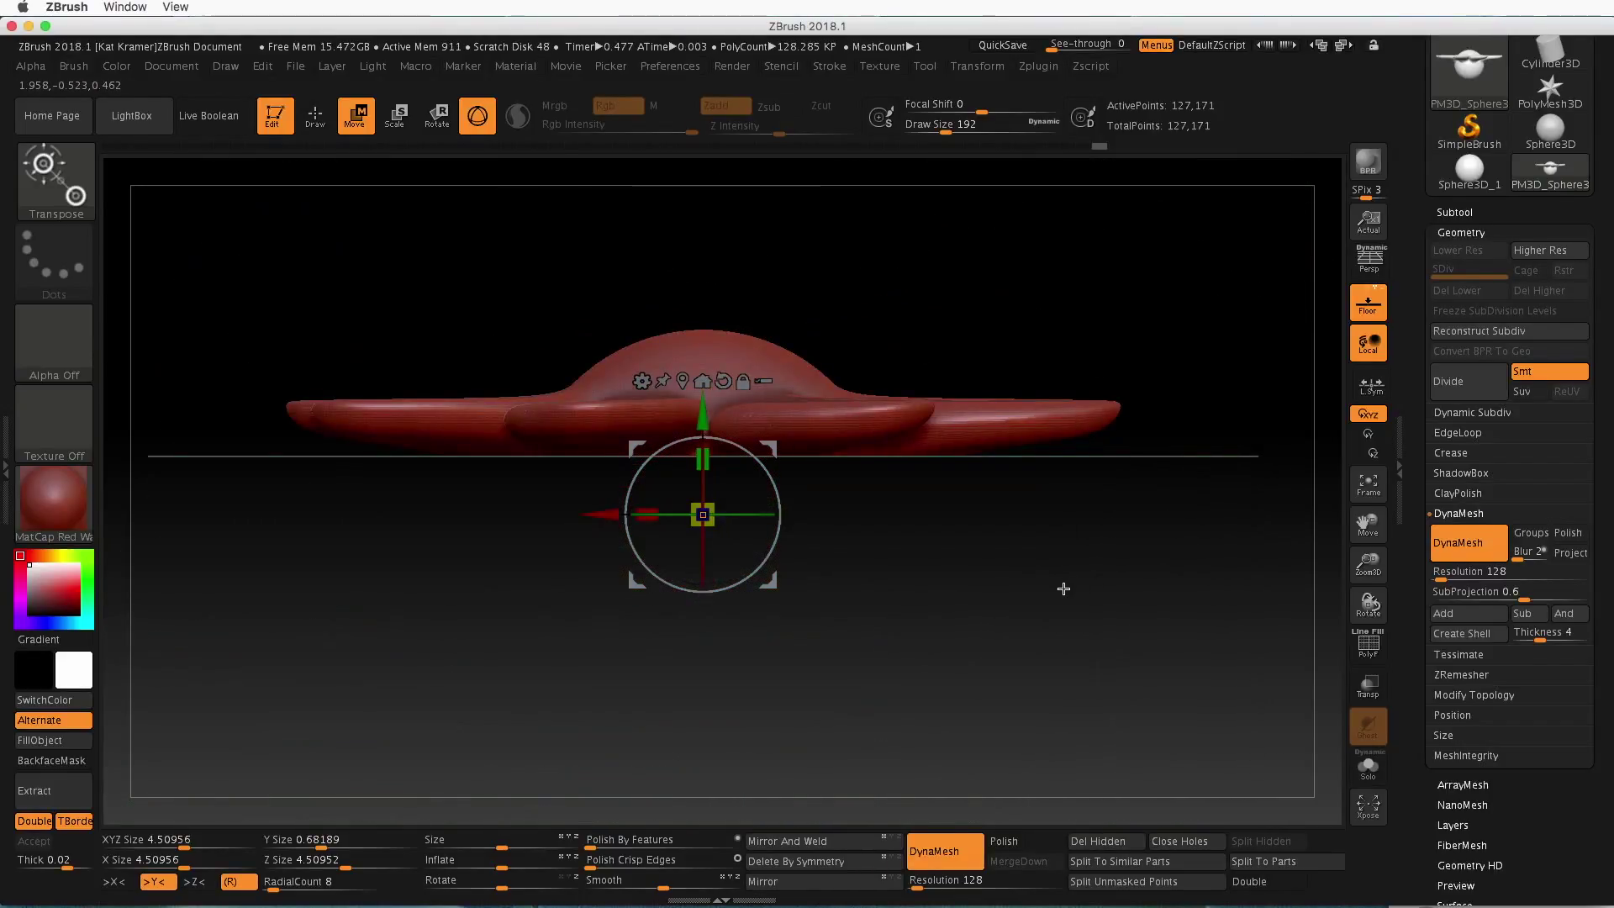
pyautogui.keyDown('shift'); pyautogui.moveTo(1064, 588); pyautogui.dragTo(1102, 582); pyautogui.keyUp('shift')
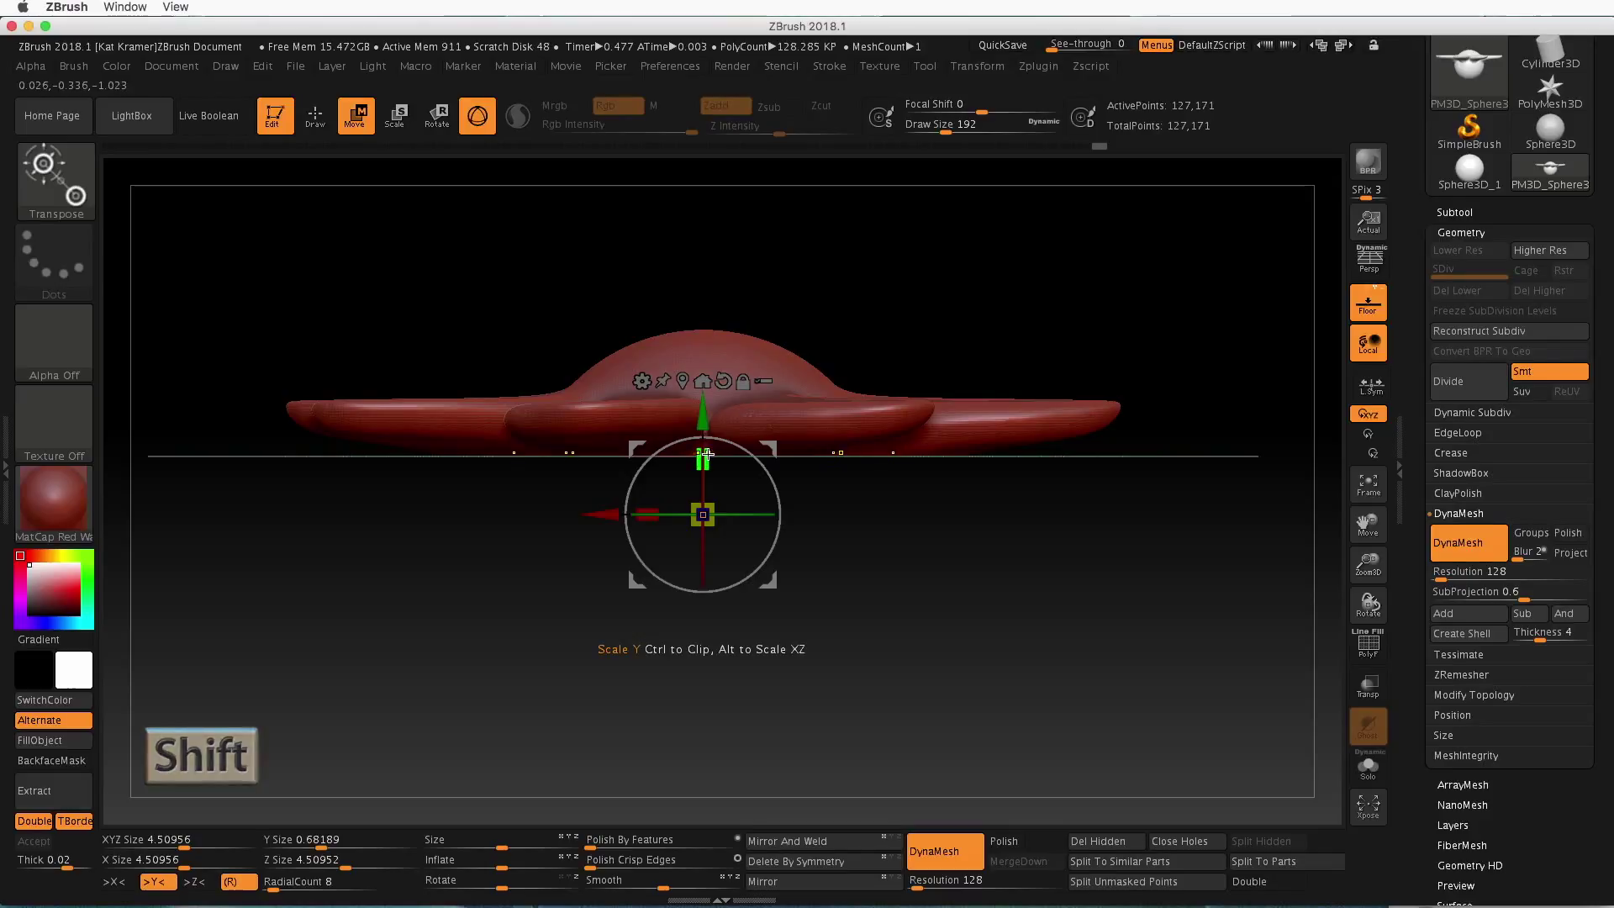
pyautogui.press('ctrl')
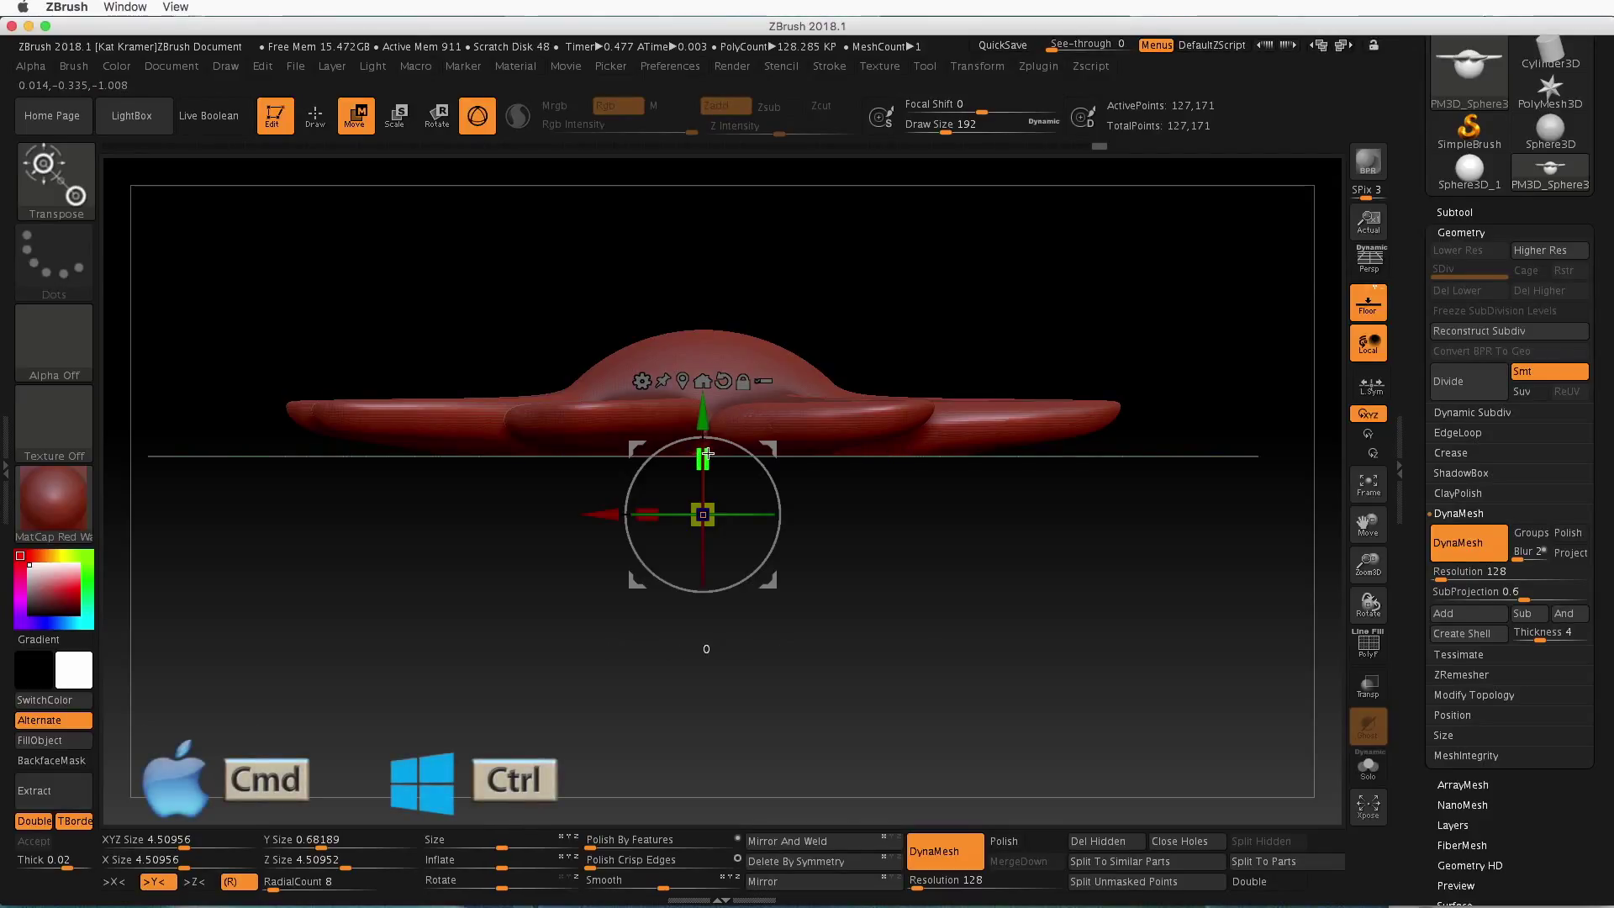
pyautogui.keyDown('ctrl'); pyautogui.moveTo(702, 510); pyautogui.dragTo(708, 648); pyautogui.keyUp('ctrl')
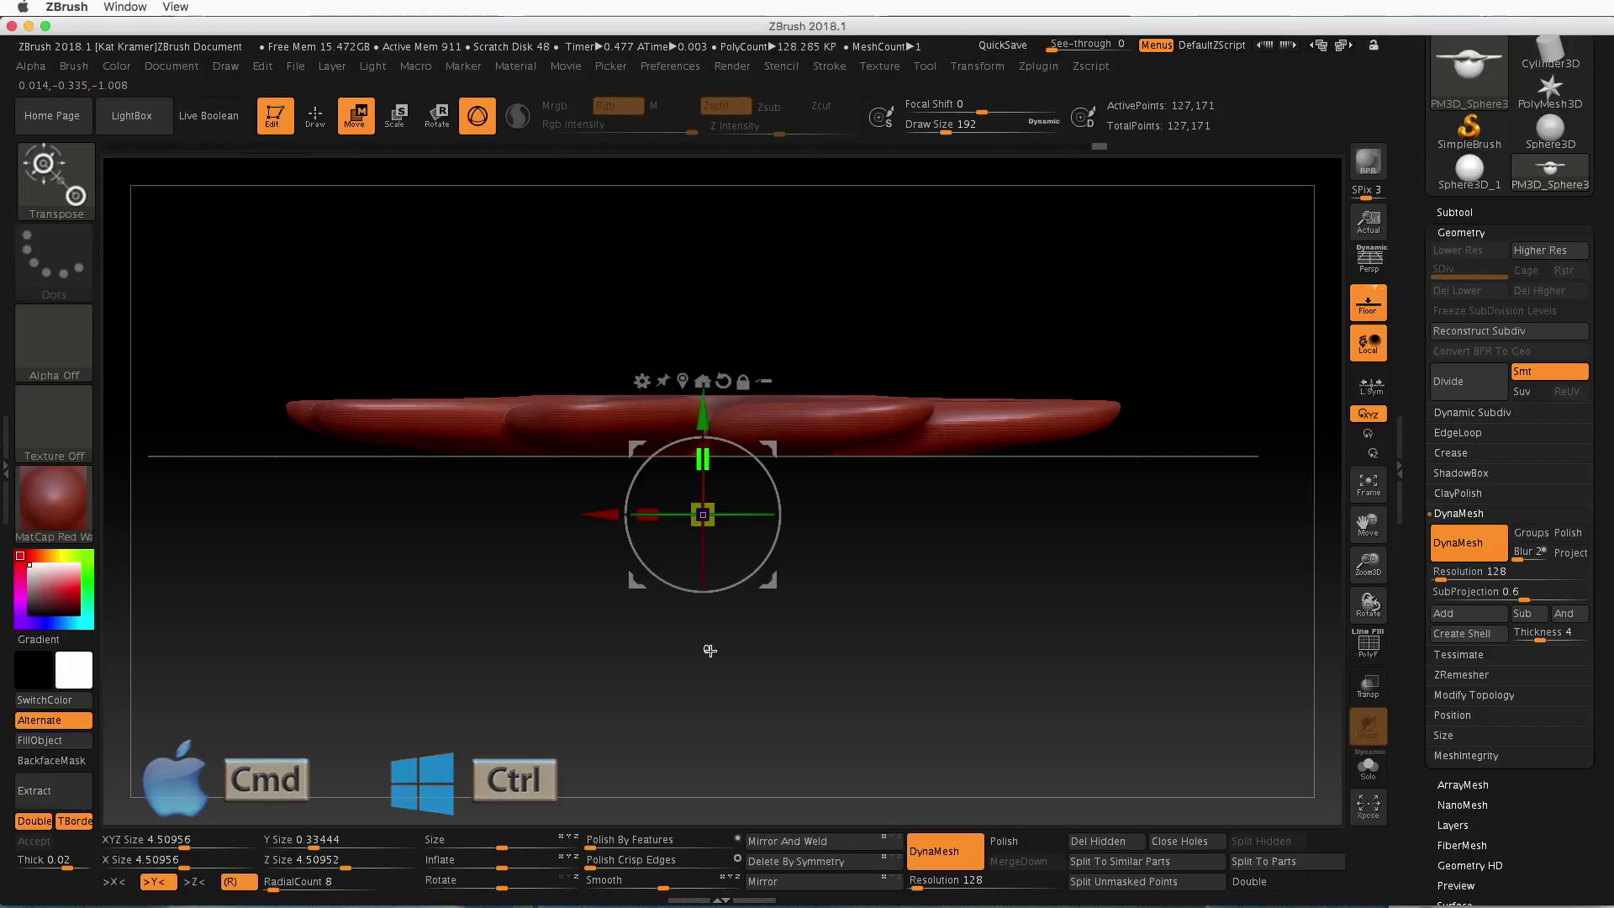
# Return to Draw mode and smooth away the clipped edges around the flower's centre on both faces
pyautogui.moveTo(1150, 435); pyautogui.dragTo(1177, 592)
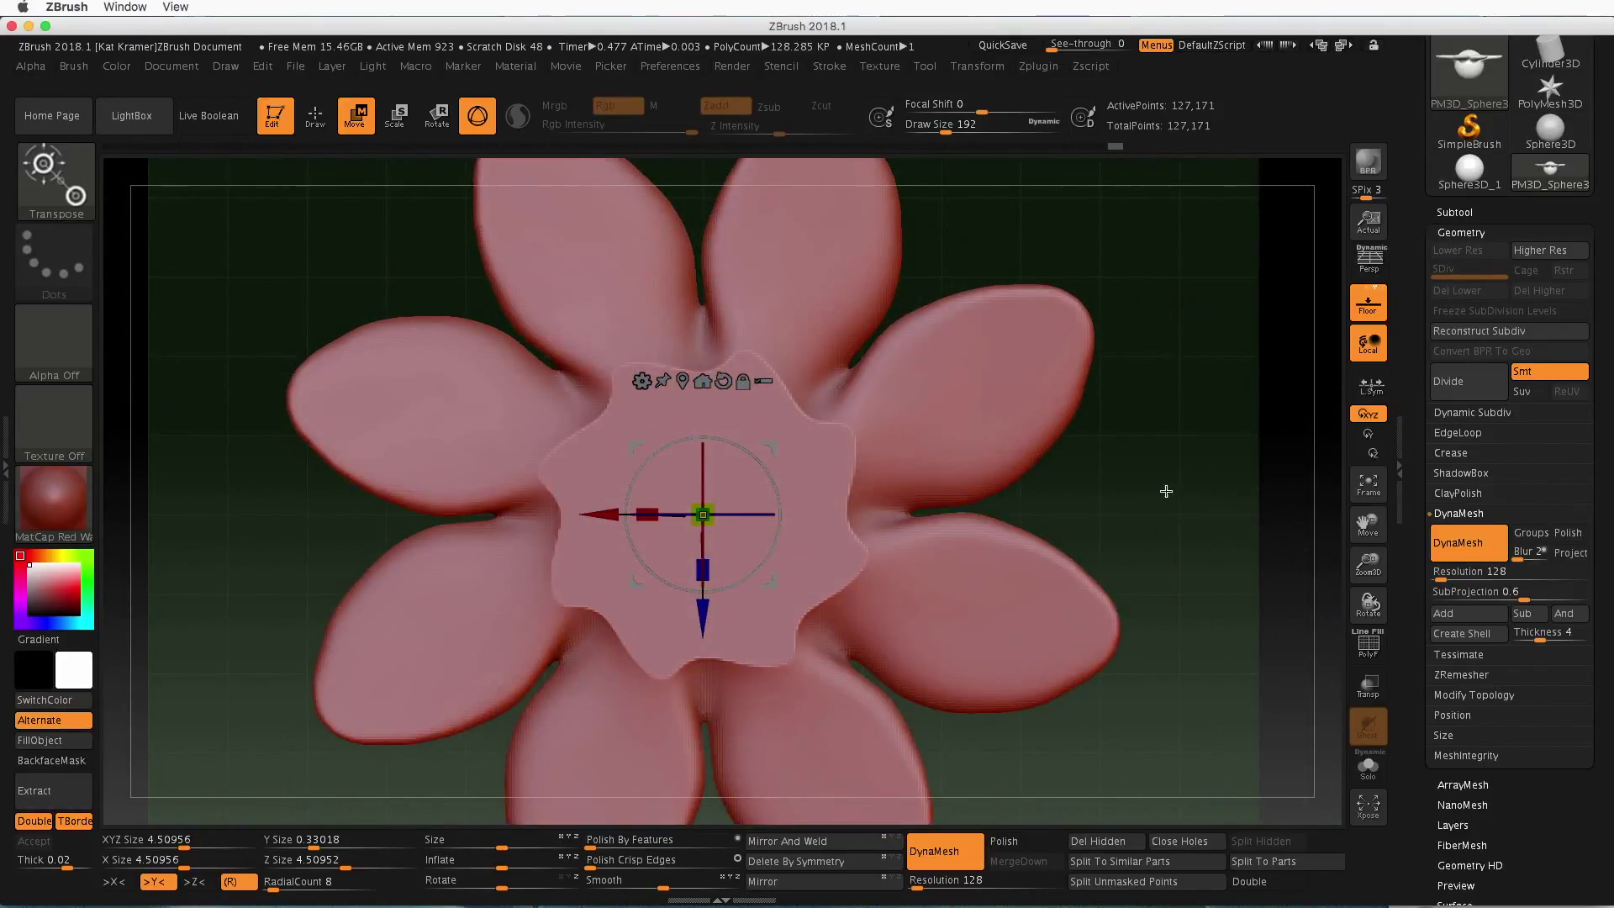
pyautogui.click(308, 125)
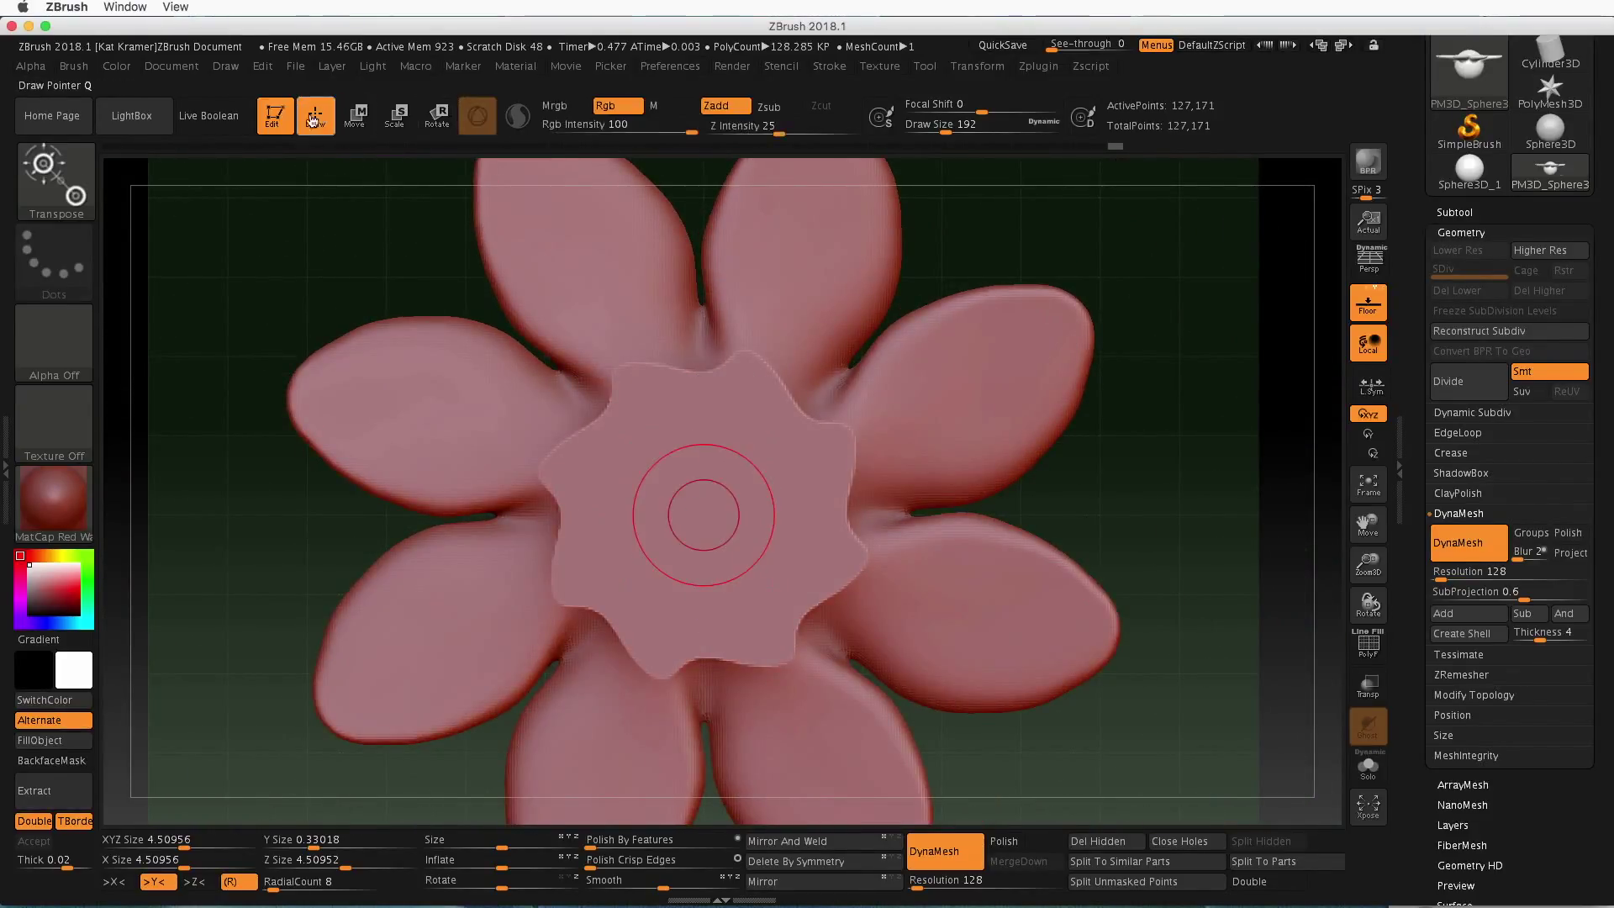
pyautogui.press('shift')
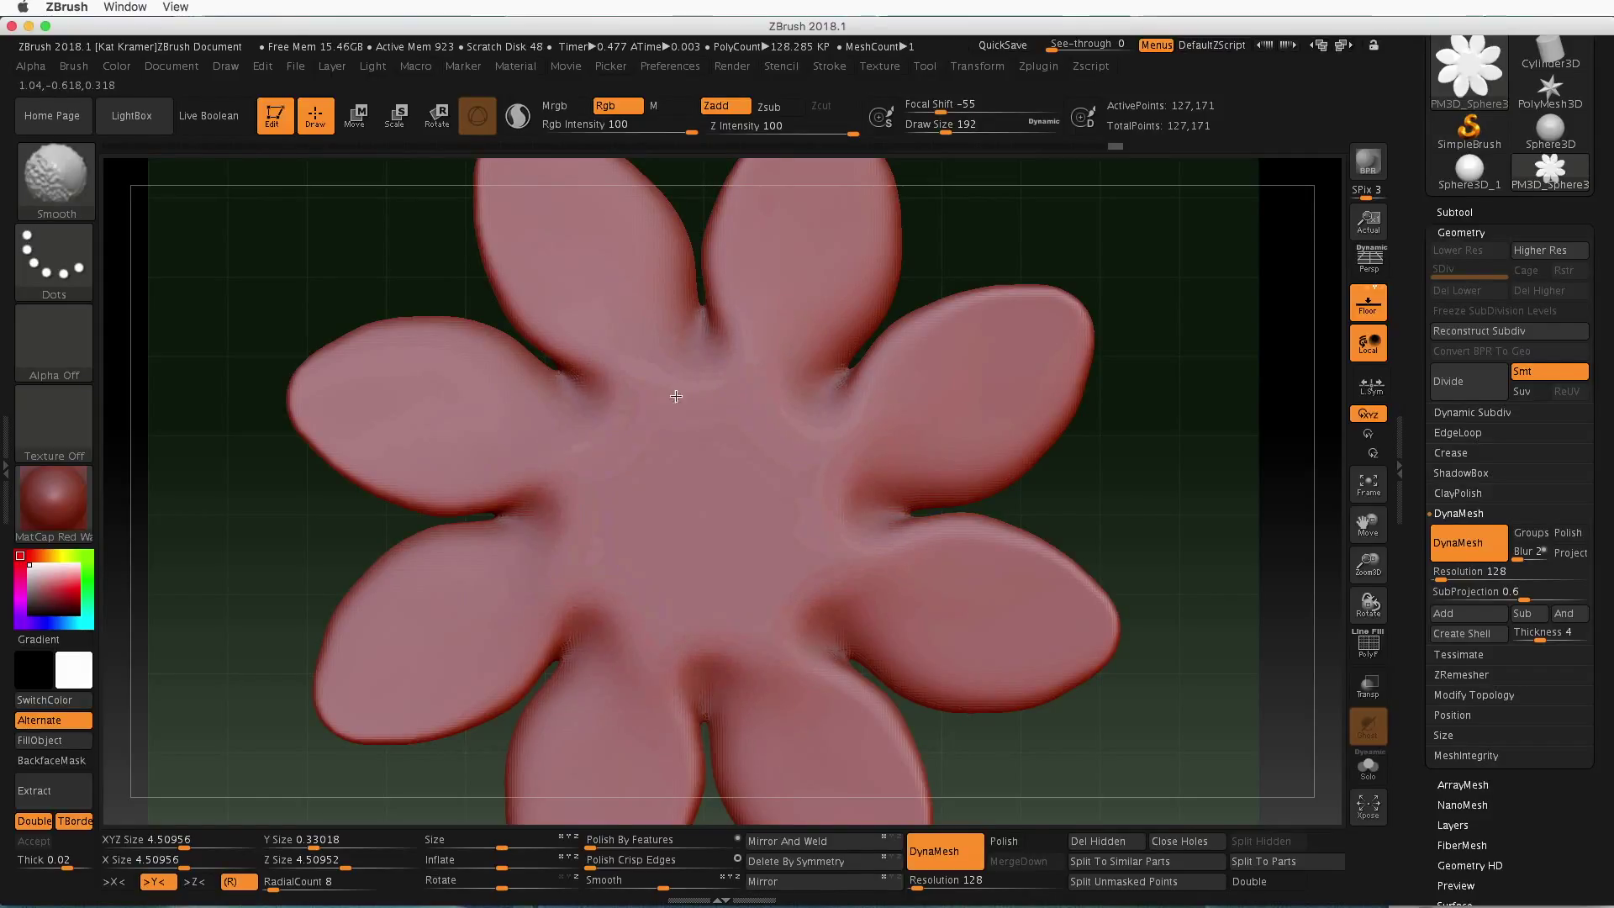
pyautogui.moveTo(1139, 710)
pyautogui.mouseDown()
pyautogui.moveTo(1137, 350)
pyautogui.moveTo(1131, 361)
pyautogui.mouseUp()
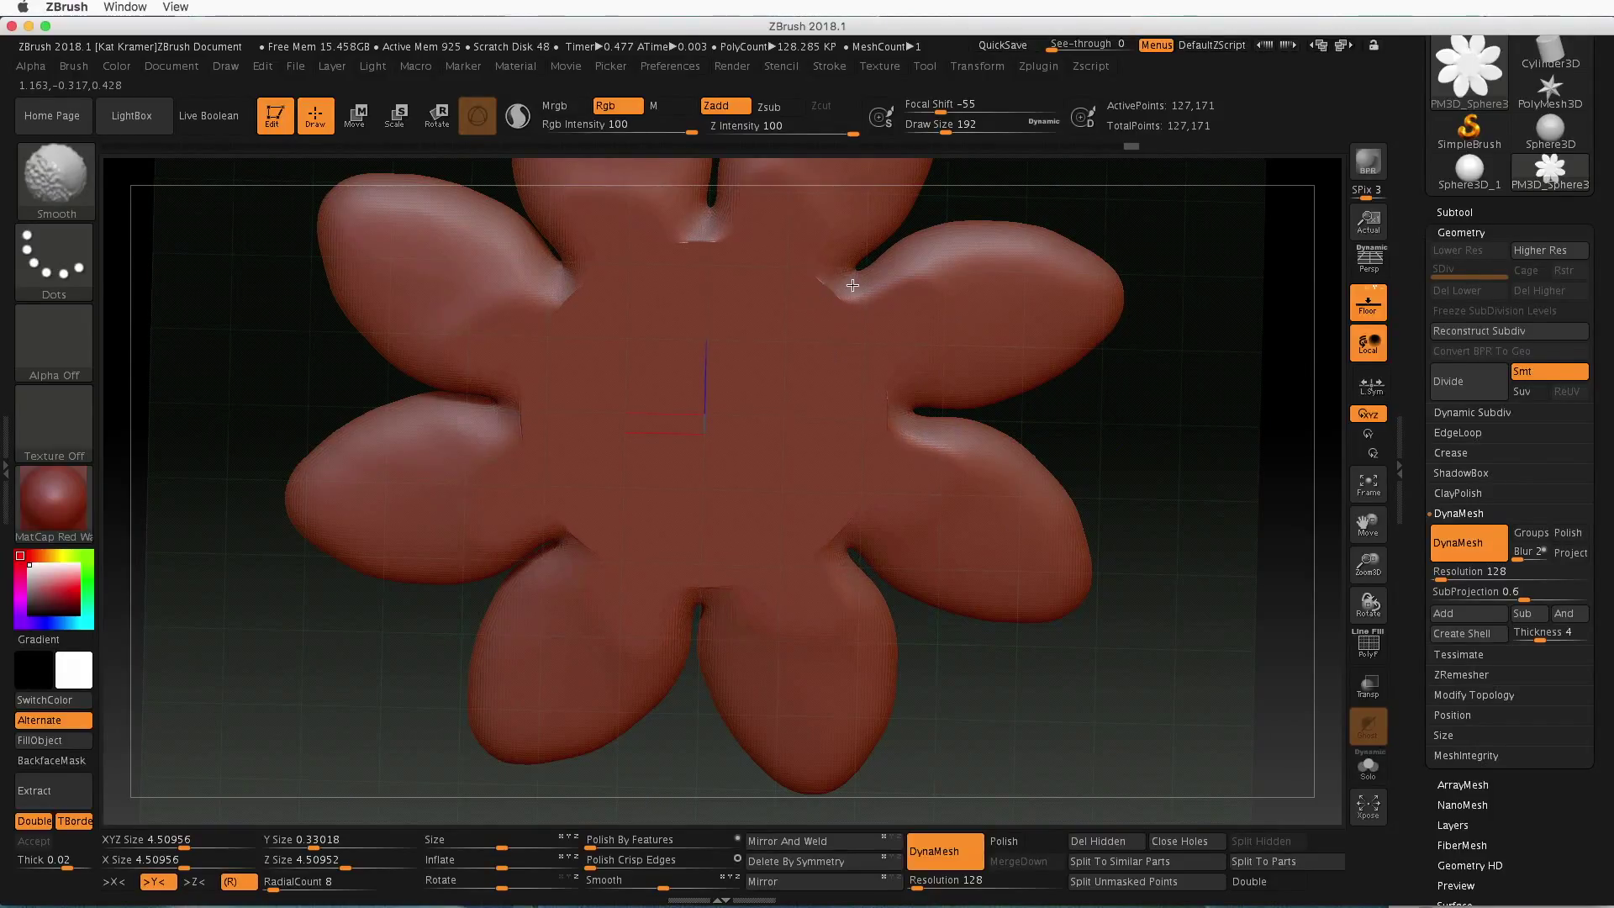
pyautogui.press('shift')
pyautogui.moveTo(1143, 448)
pyautogui.mouseDown()
pyautogui.moveTo(1127, 451)
pyautogui.moveTo(1149, 471)
pyautogui.moveTo(1128, 450)
pyautogui.moveTo(1149, 438)
pyautogui.moveTo(1139, 597)
pyautogui.moveTo(1160, 706)
pyautogui.moveTo(1197, 468)
pyautogui.moveTo(1180, 541)
pyautogui.moveTo(1139, 566)
pyautogui.moveTo(1088, 505)
pyautogui.moveTo(1110, 547)
pyautogui.moveTo(1061, 522)
pyautogui.moveTo(1107, 530)
pyautogui.moveTo(1160, 487)
pyautogui.moveTo(1151, 585)
pyautogui.mouseUp()
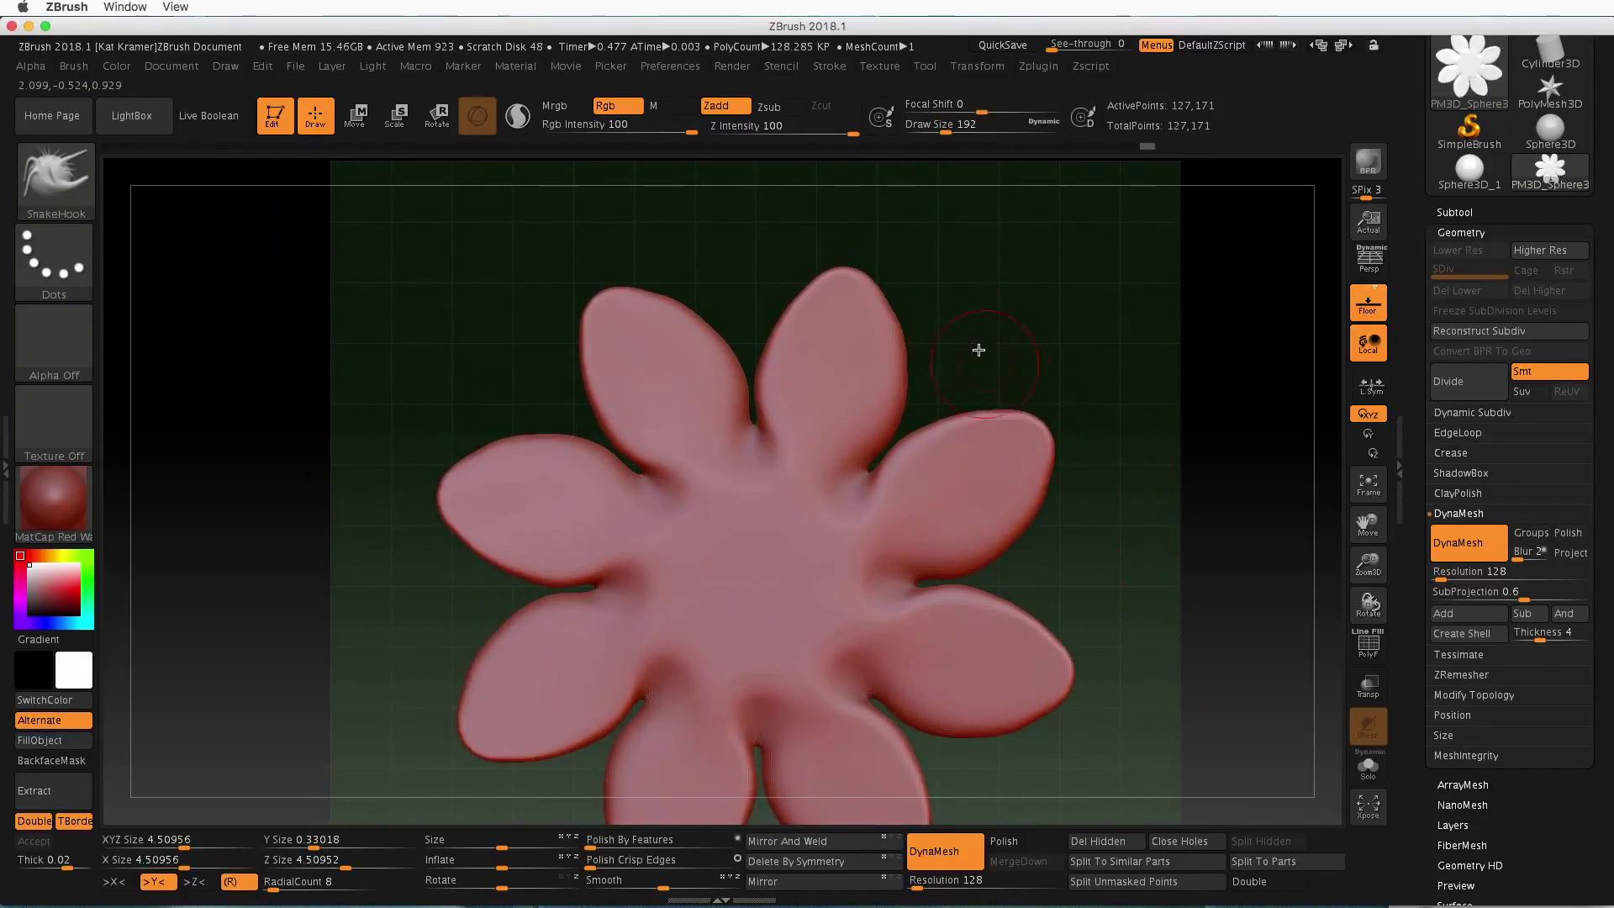
# Switch to the ClayBuildup brush for detailing the petals and set its Draw Size to 90
pyautogui.click(49, 174)
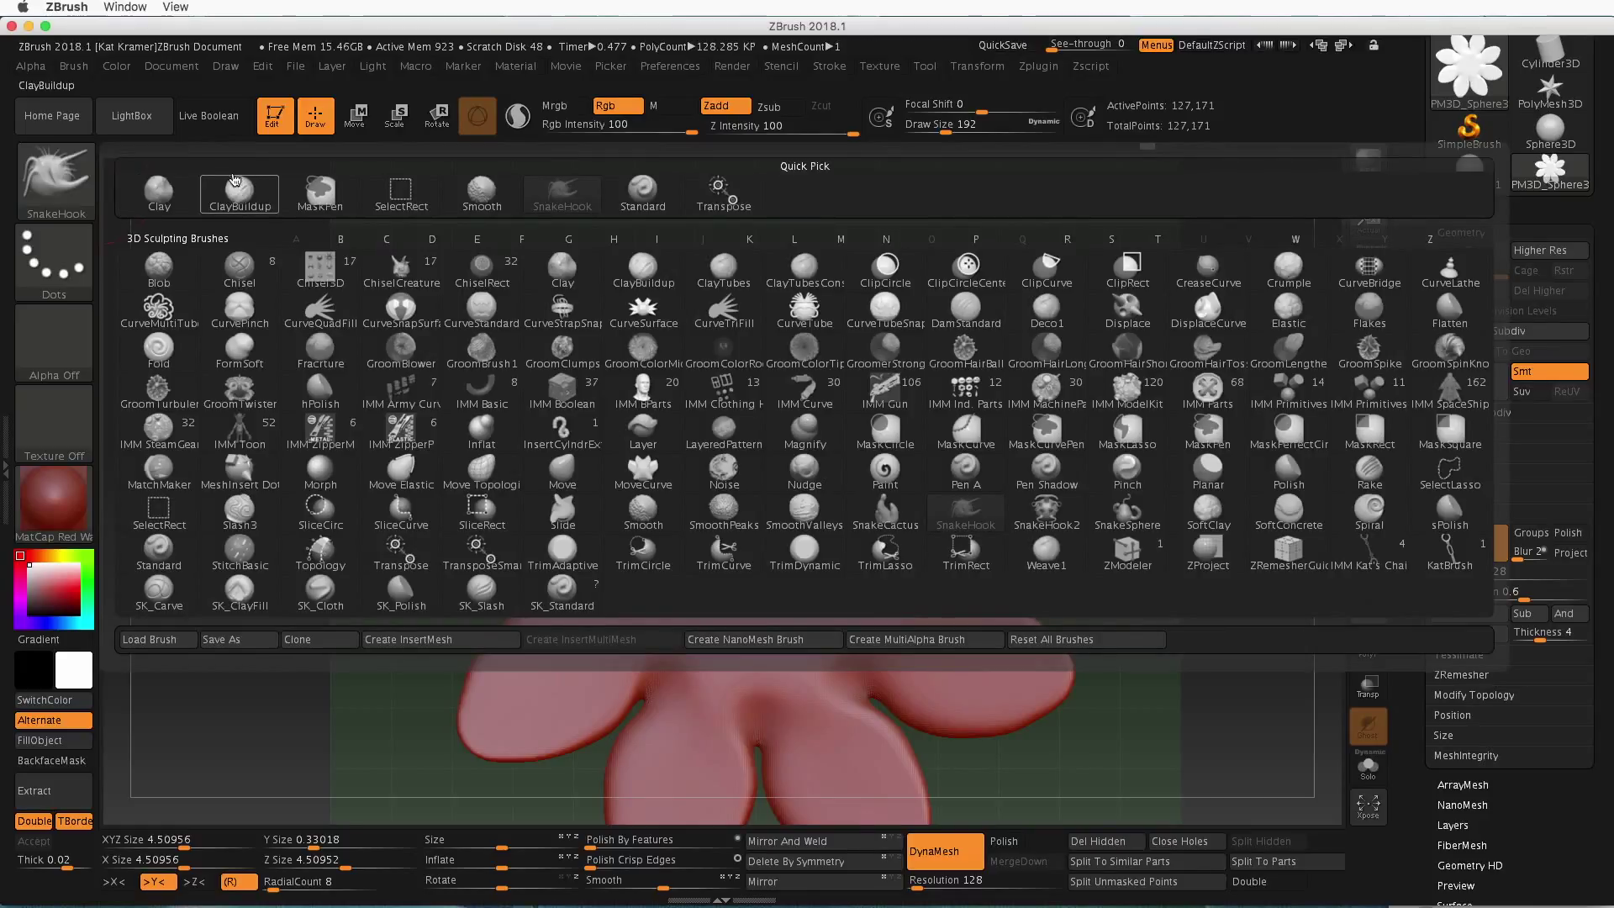
pyautogui.press('b')
pyautogui.press('c')
pyautogui.press('b')
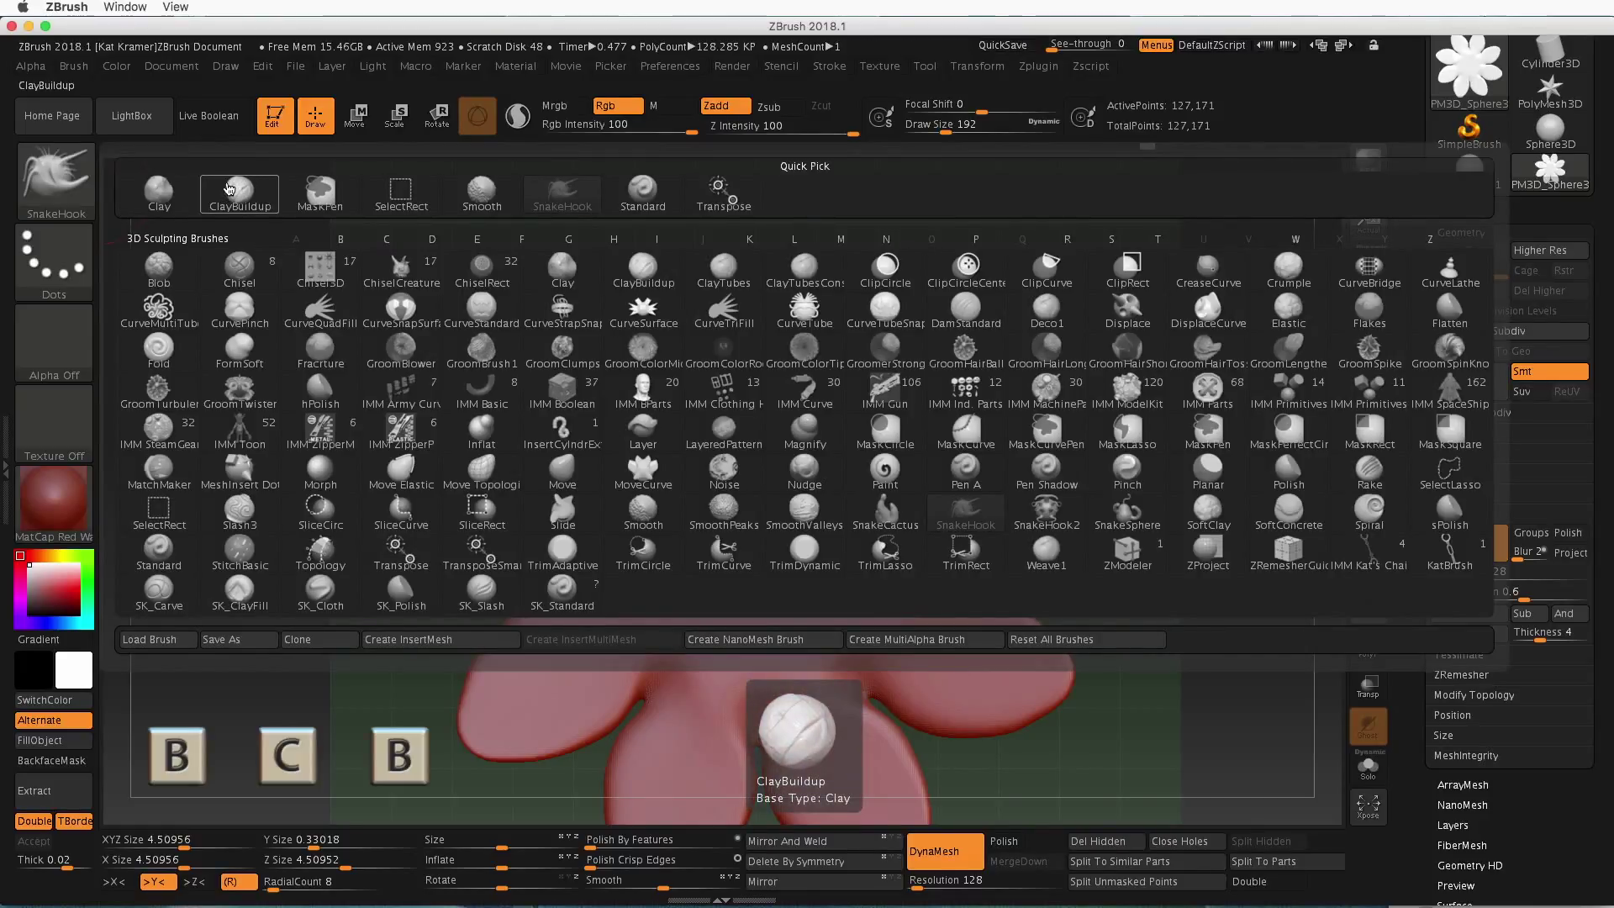
pyautogui.click(229, 188)
pyautogui.keyDown('alt'); pyautogui.moveTo(993, 356); pyautogui.dragTo(1061, 439); pyautogui.keyUp('alt')
pyautogui.moveTo(1013, 270)
pyautogui.keyDown('shift'); pyautogui.mouseDown()
pyautogui.moveTo(976, 463)
pyautogui.moveTo(966, 418)
pyautogui.mouseUp(); pyautogui.keyUp('shift')
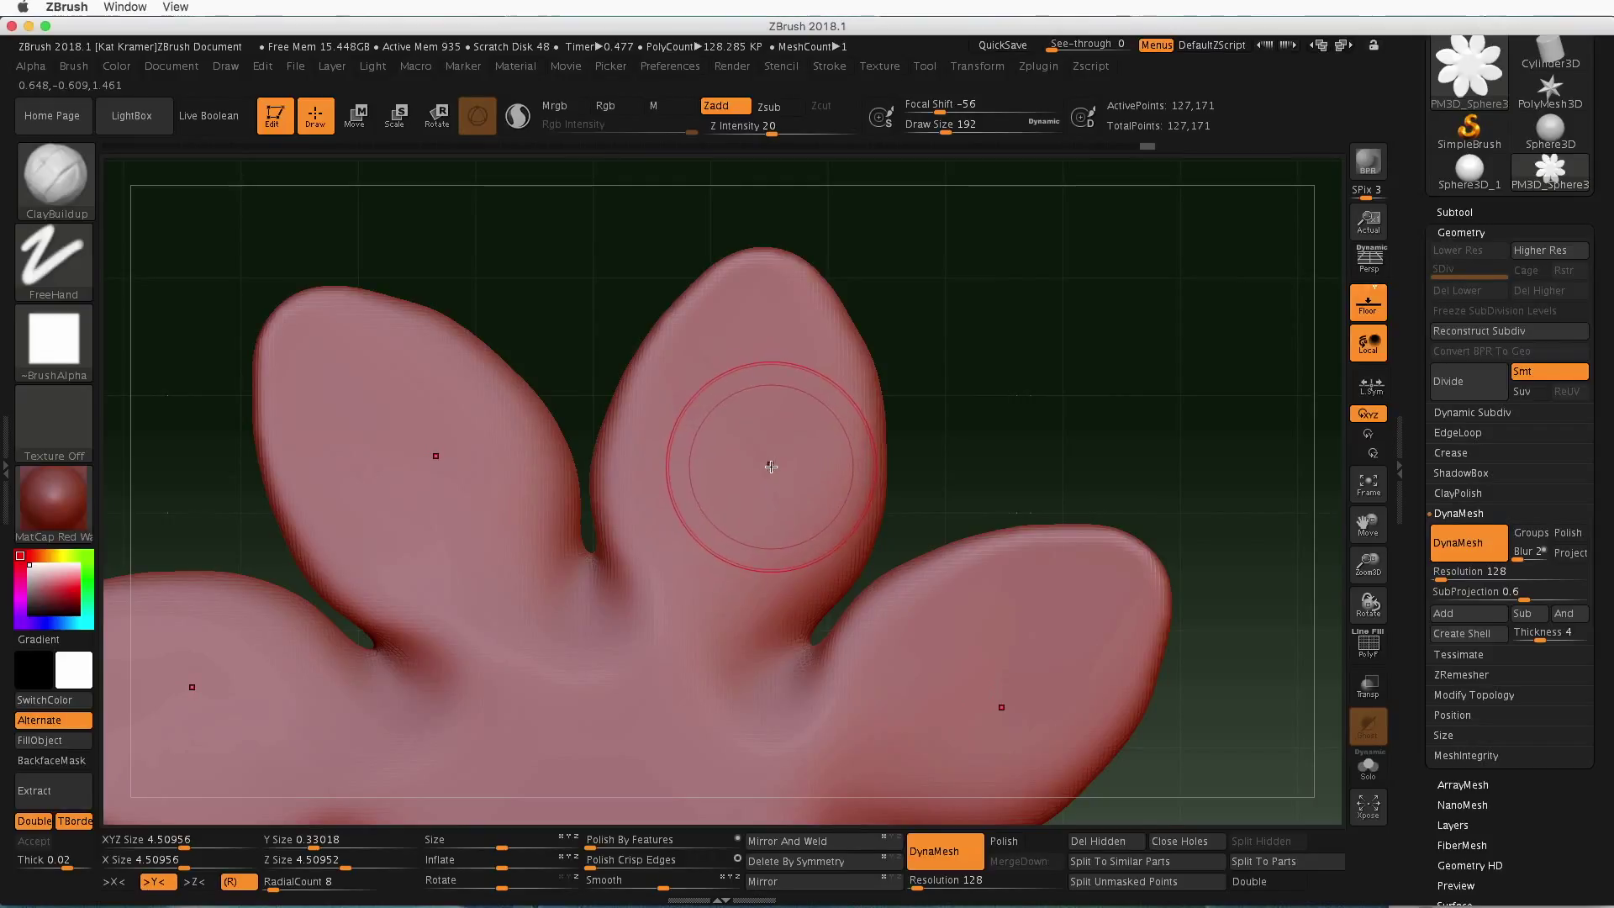
pyautogui.press('space')
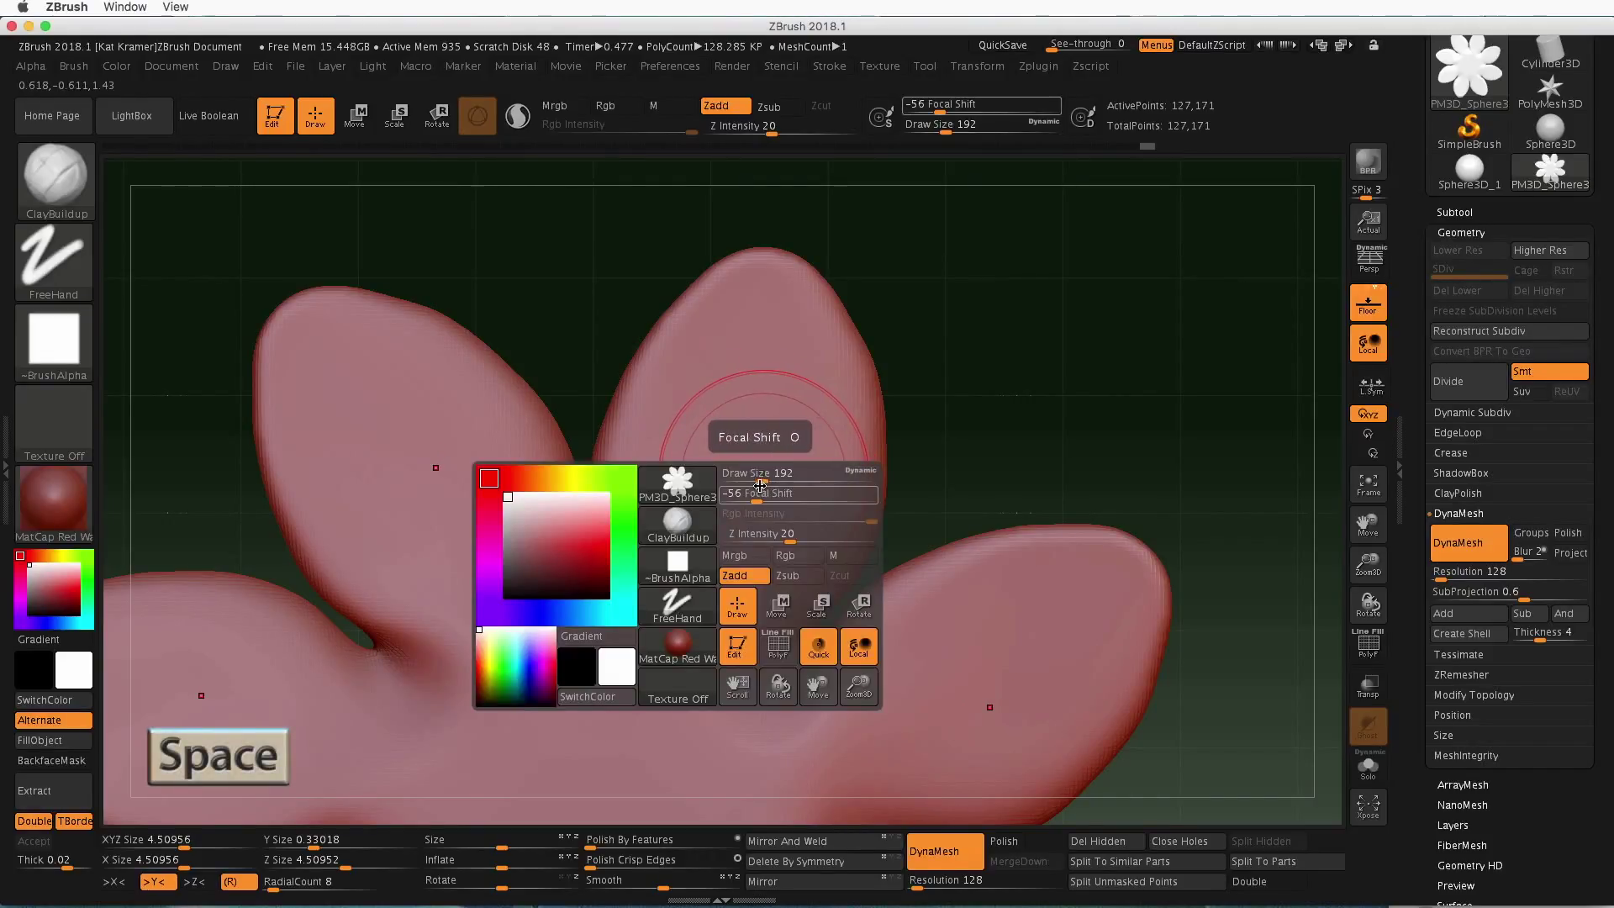
pyautogui.moveTo(760, 480); pyautogui.dragTo(750, 486)
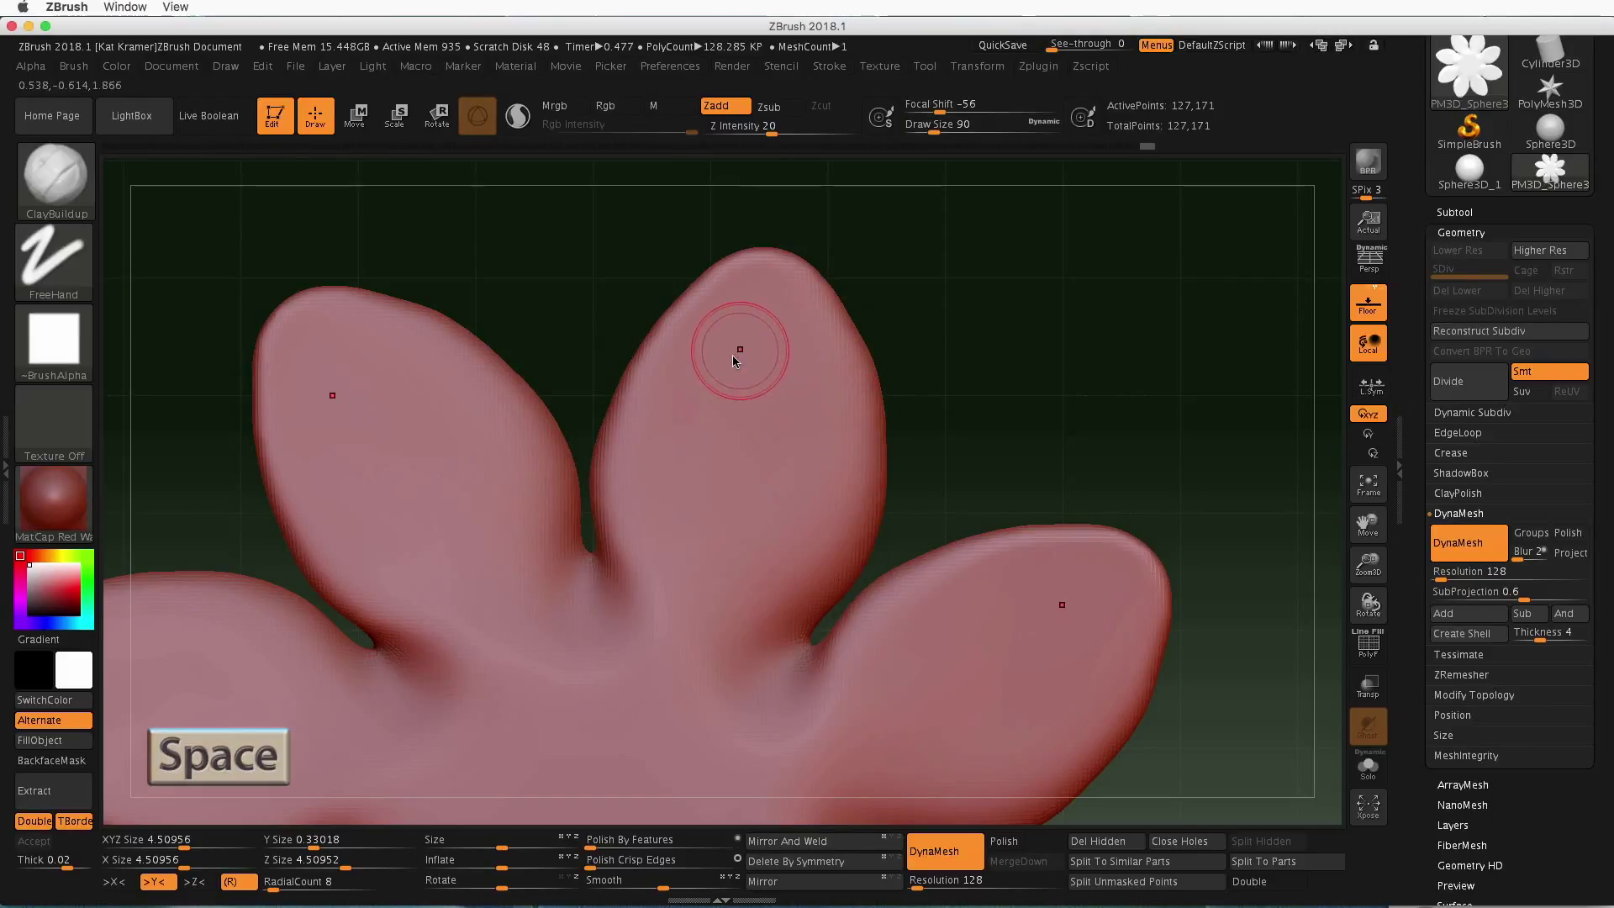
# Try a ClayBuildup stroke along the petal's edge at Z Intensity 20 and undo it
pyautogui.moveTo(660, 386); pyautogui.dragTo(736, 302)
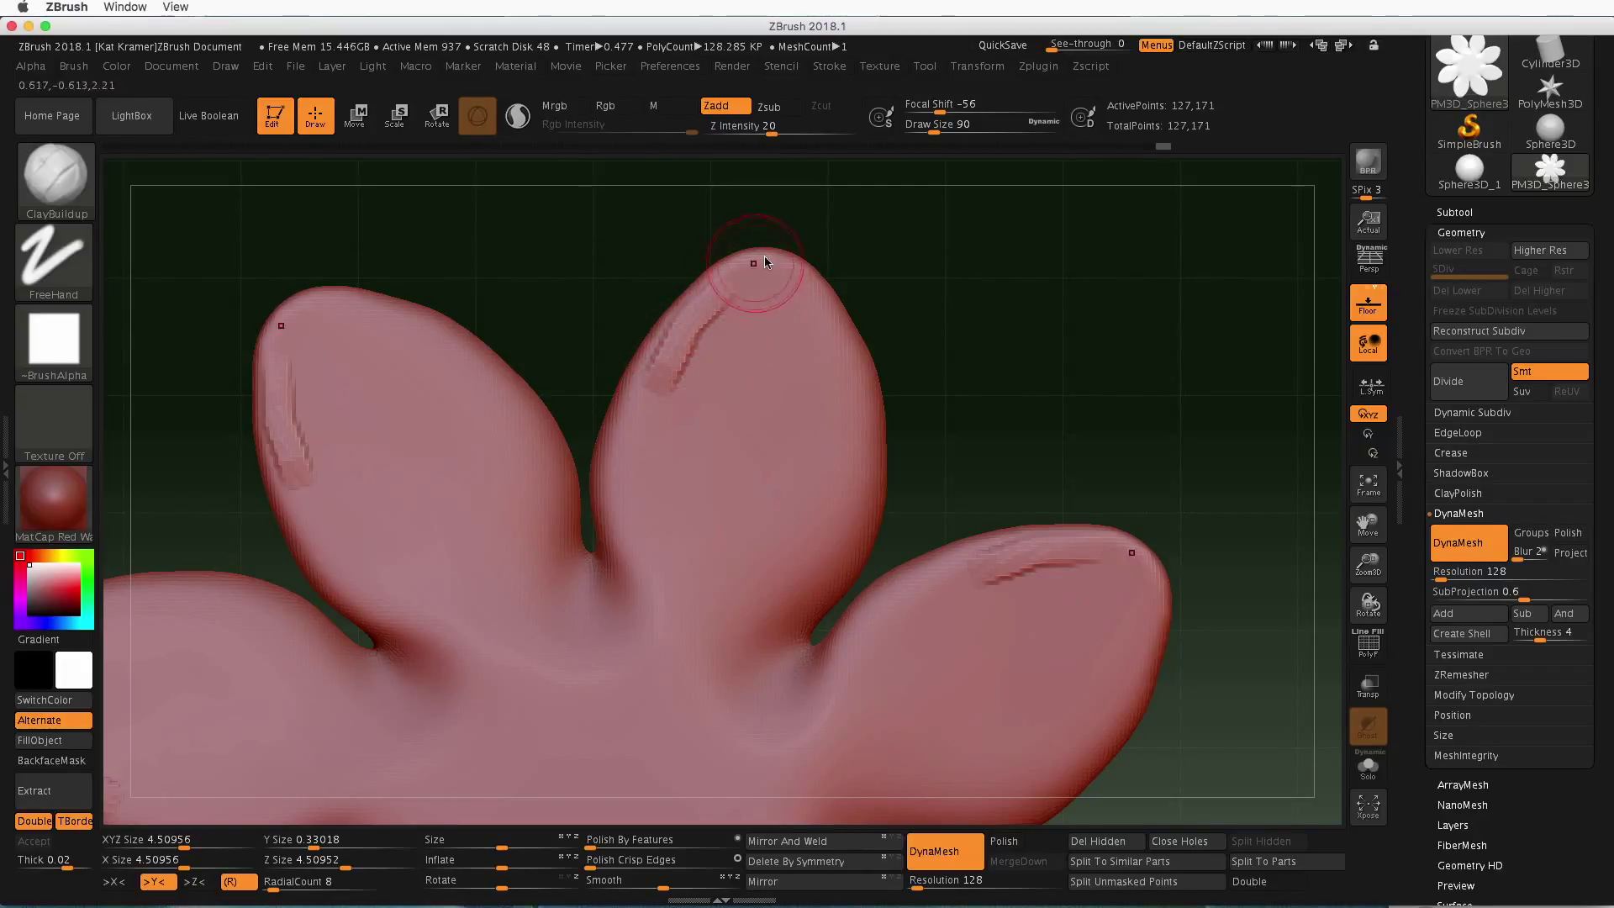
pyautogui.press('ctrl')
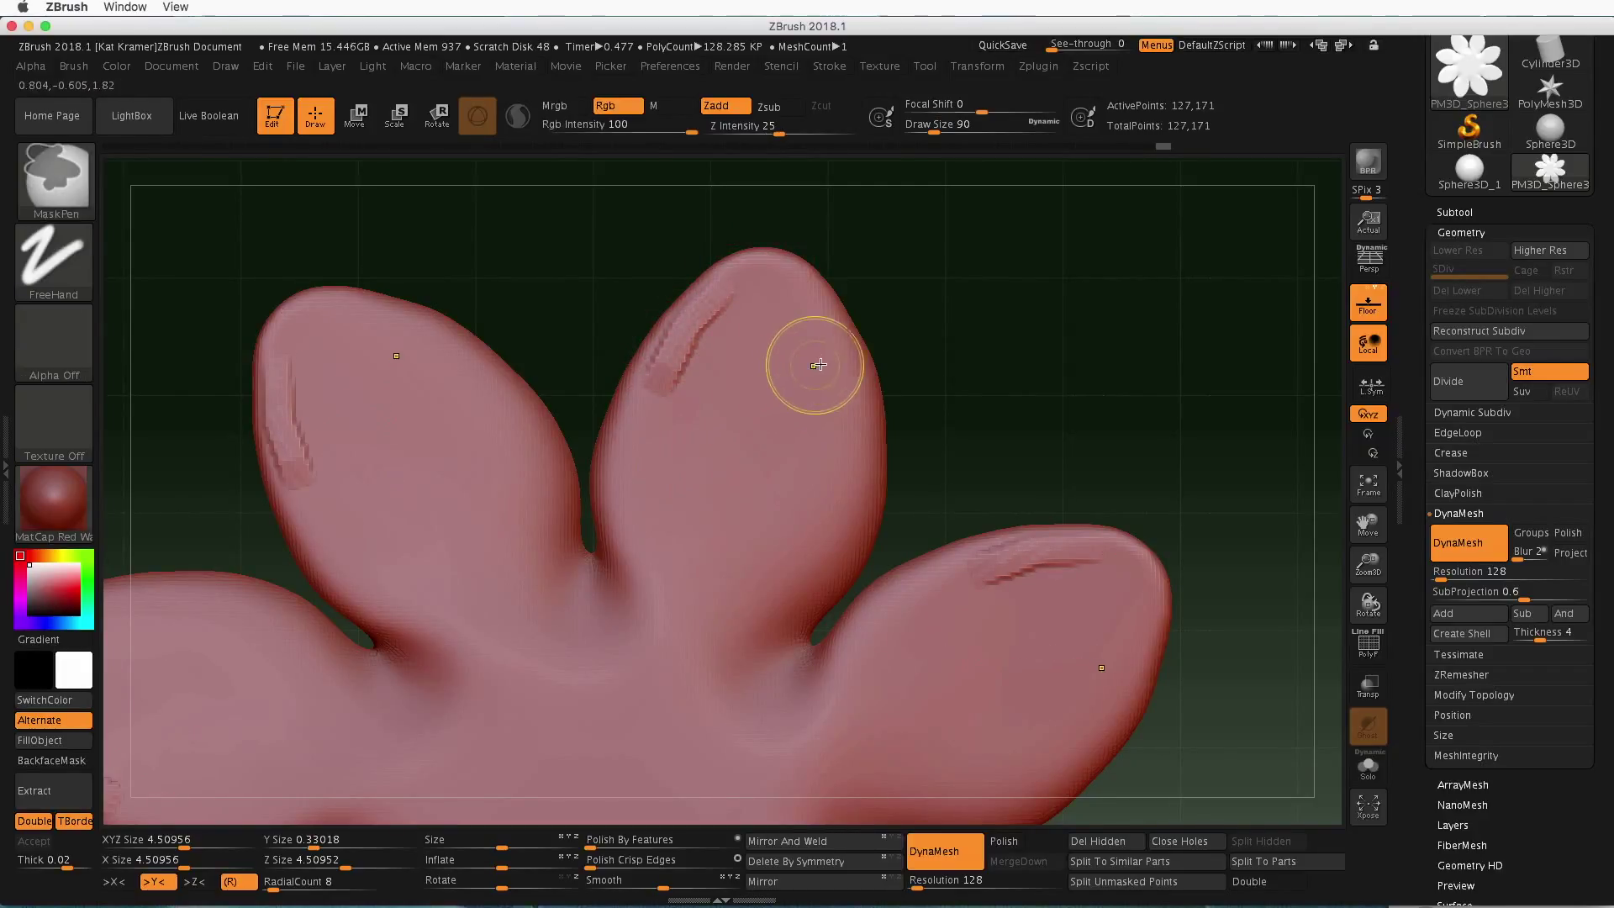
pyautogui.hotkey('ctrl', 'z')
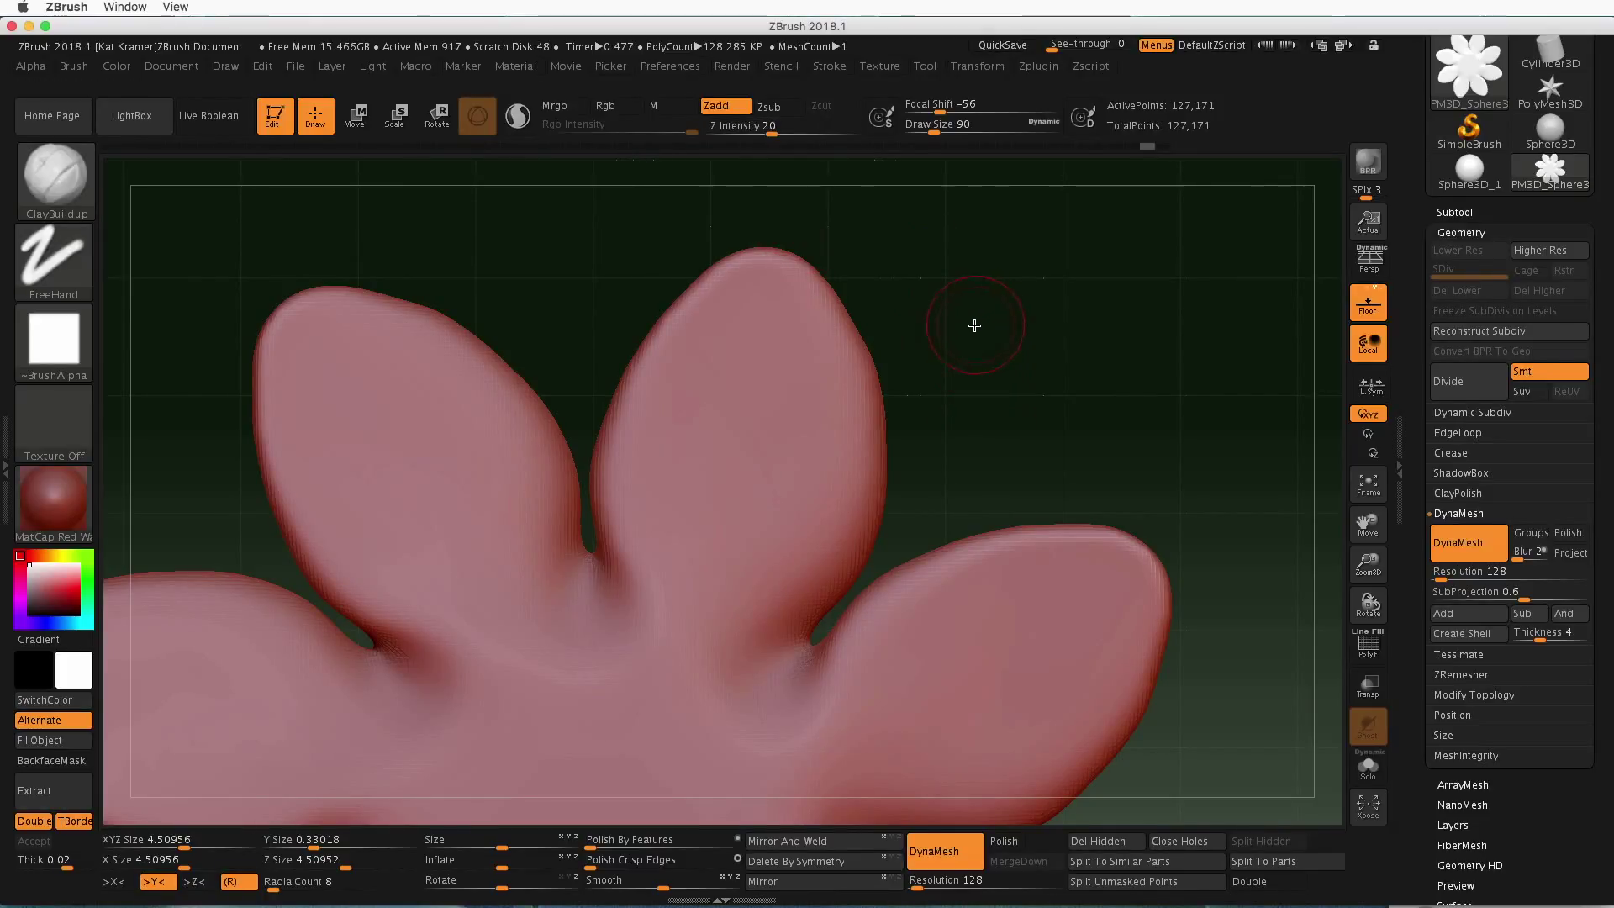
# Set the ClayBuildup brush's Z Intensity to 5 and build up smoothed raised rims along the petal edges, extending them toward the flower's centre
pyautogui.press('space')
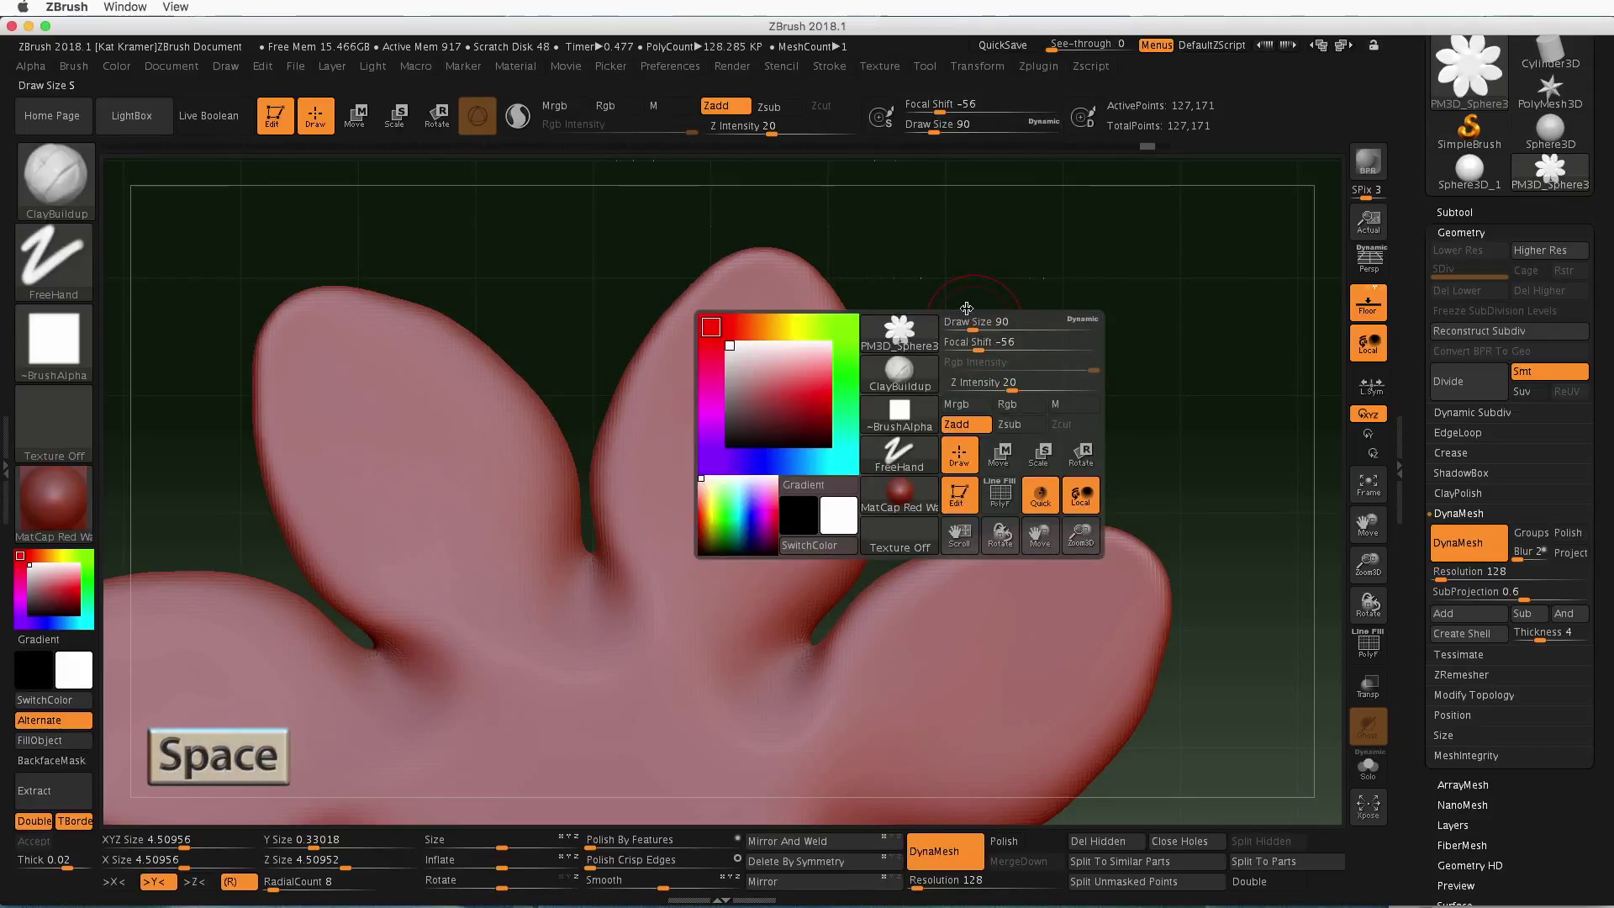
pyautogui.moveTo(1012, 388); pyautogui.dragTo(979, 393)
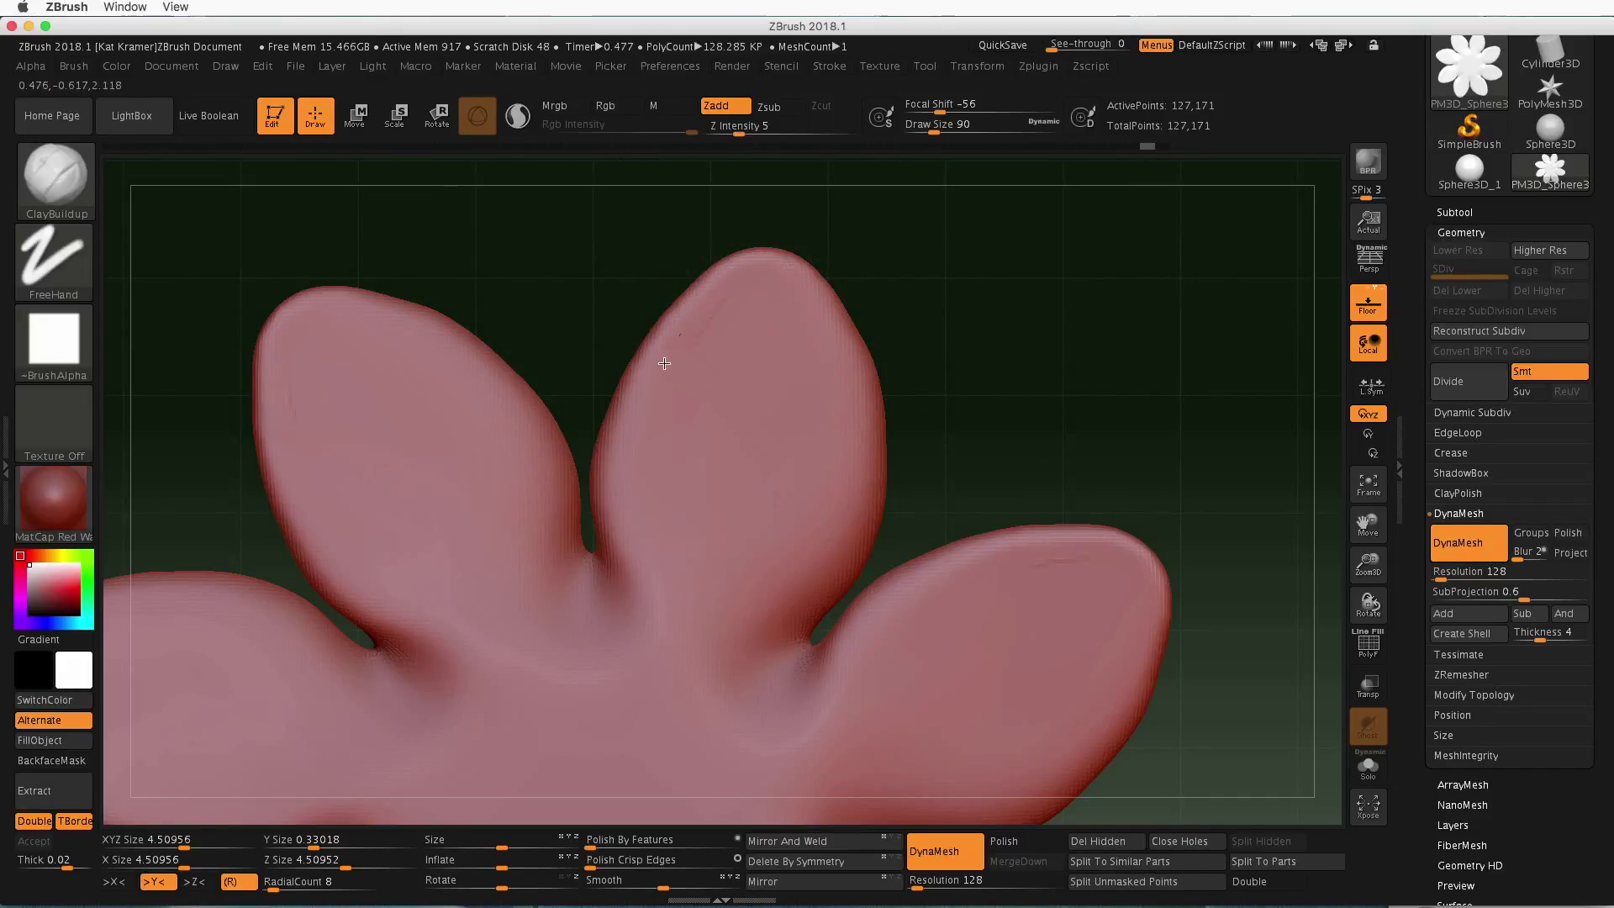
pyautogui.moveTo(659, 374)
pyautogui.mouseDown()
pyautogui.moveTo(738, 281)
pyautogui.moveTo(617, 469)
pyautogui.moveTo(627, 481)
pyautogui.mouseUp()
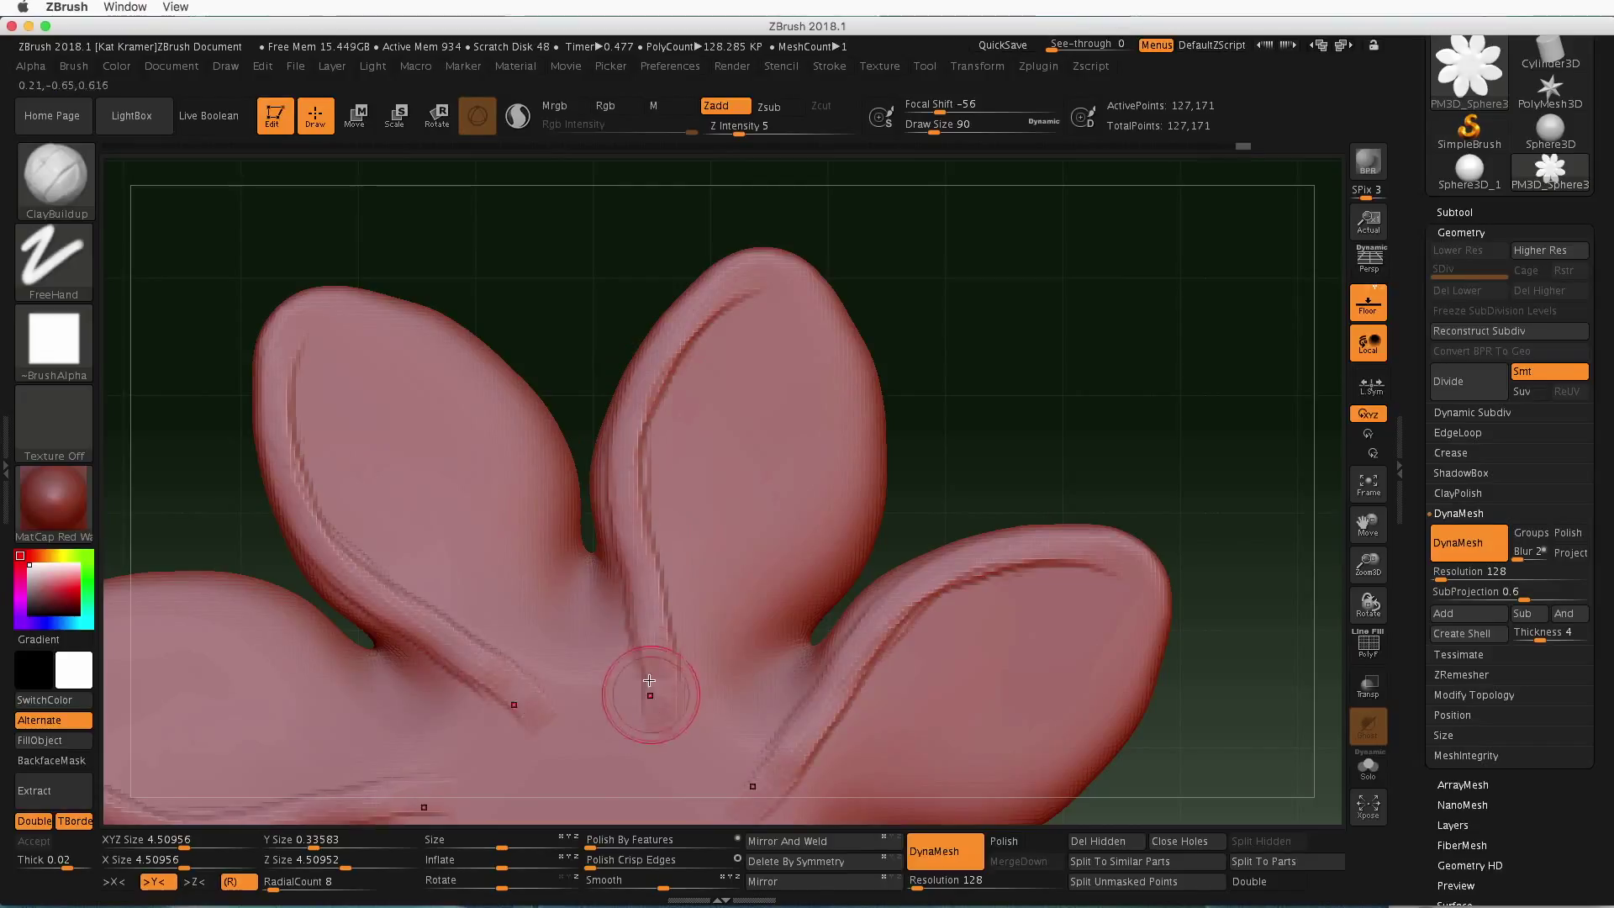
pyautogui.moveTo(634, 674)
pyautogui.mouseDown()
pyautogui.moveTo(685, 476)
pyautogui.moveTo(664, 360)
pyautogui.mouseUp()
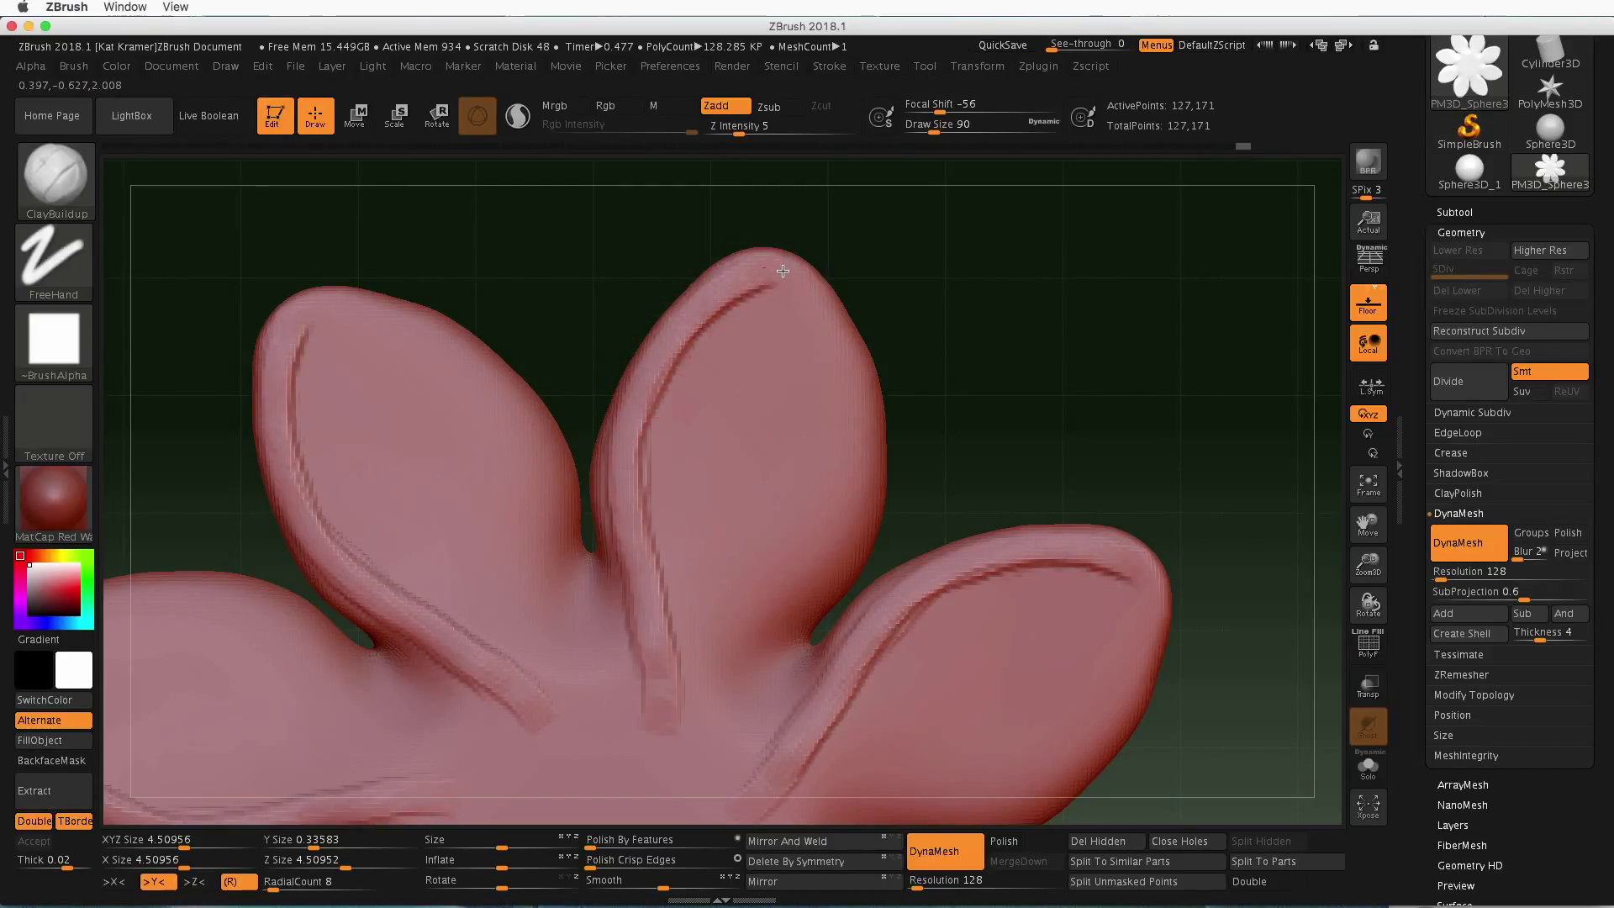
pyautogui.moveTo(783, 270)
pyautogui.mouseDown()
pyautogui.moveTo(845, 395)
pyautogui.moveTo(825, 579)
pyautogui.moveTo(831, 421)
pyautogui.moveTo(809, 324)
pyautogui.mouseUp()
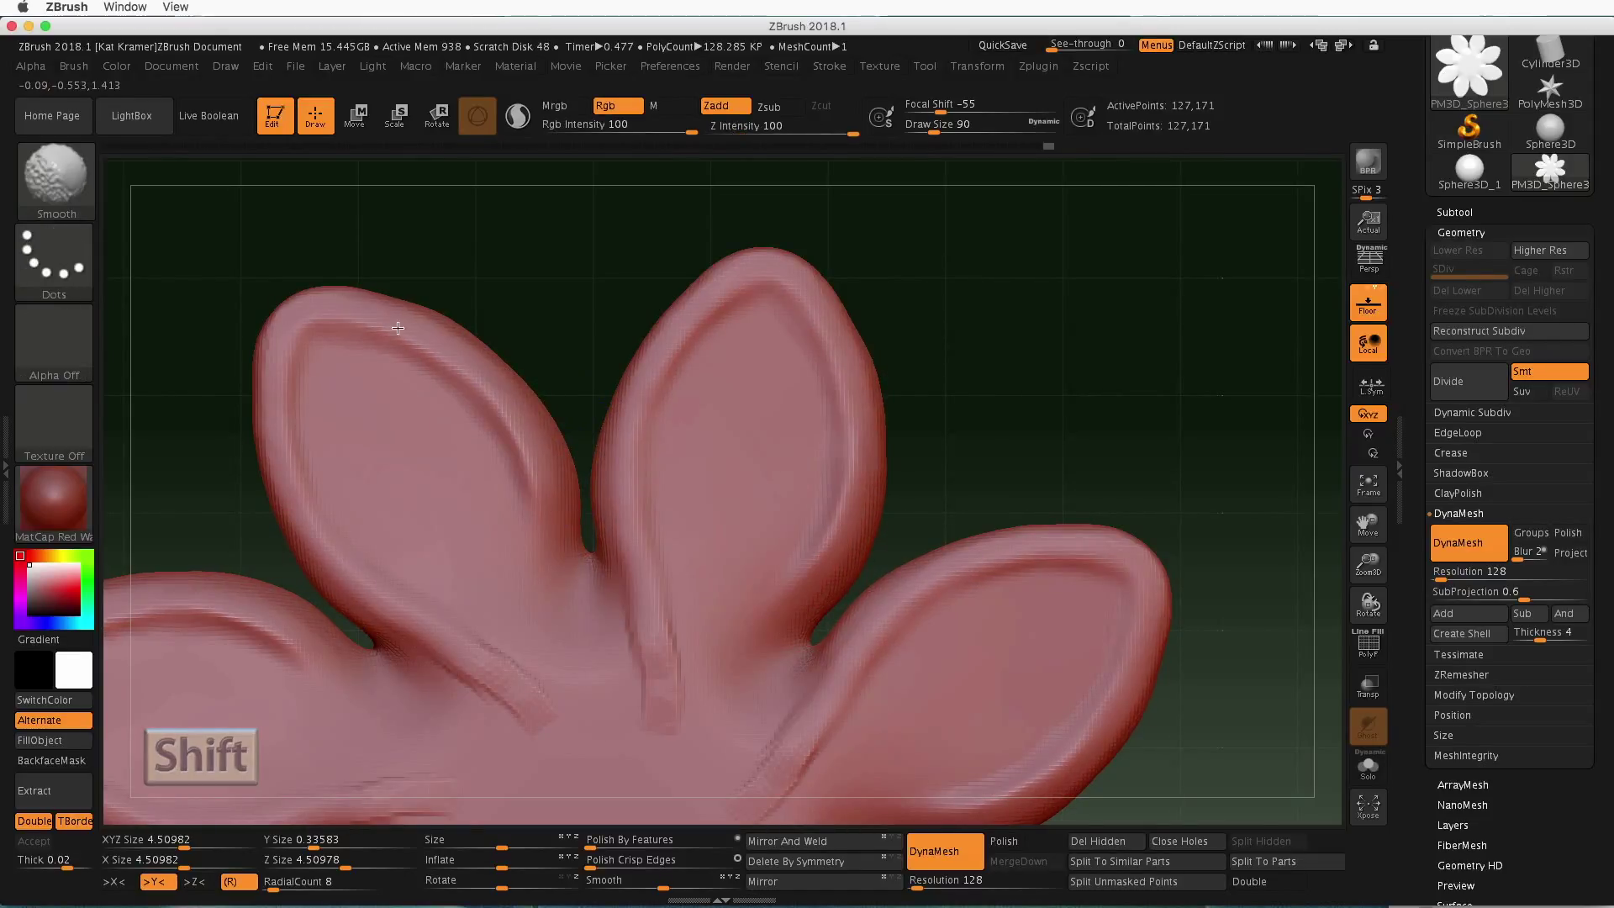
pyautogui.keyDown('alt'); pyautogui.moveTo(1005, 371); pyautogui.dragTo(799, 446); pyautogui.keyUp('alt')
pyautogui.moveTo(610, 384)
pyautogui.mouseDown()
pyautogui.moveTo(628, 641)
pyautogui.moveTo(626, 364)
pyautogui.moveTo(627, 606)
pyautogui.moveTo(638, 462)
pyautogui.mouseUp()
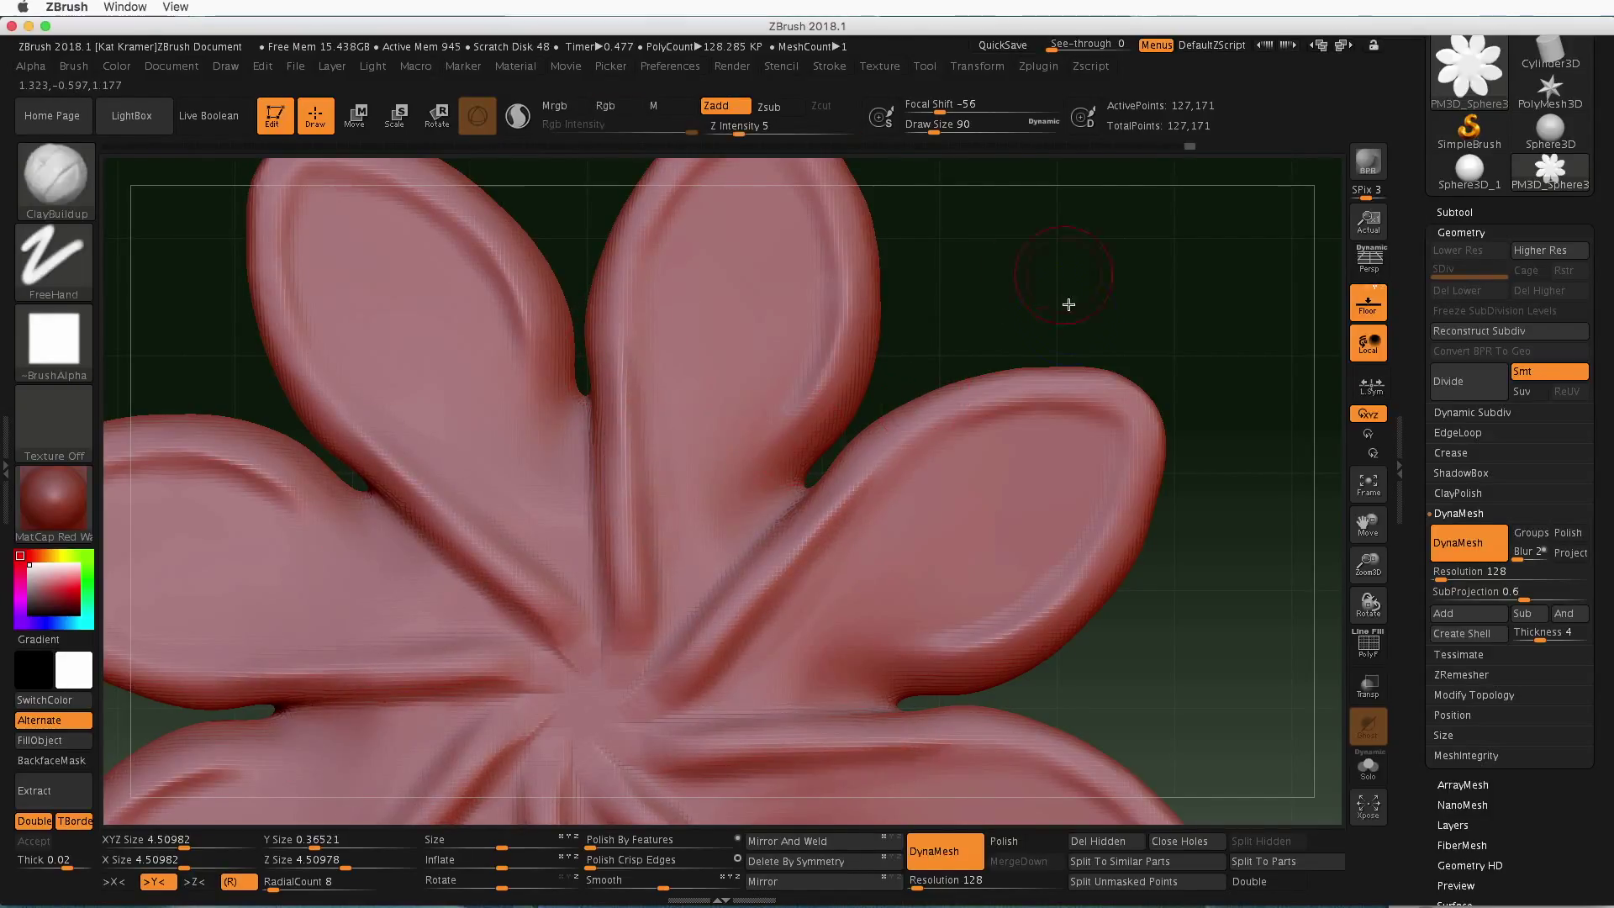
# Add another ClayBuildup layer to the petal rims and smooth the strokes
pyautogui.keyDown('alt'); pyautogui.moveTo(1067, 303); pyautogui.dragTo(1019, 419); pyautogui.keyUp('alt')
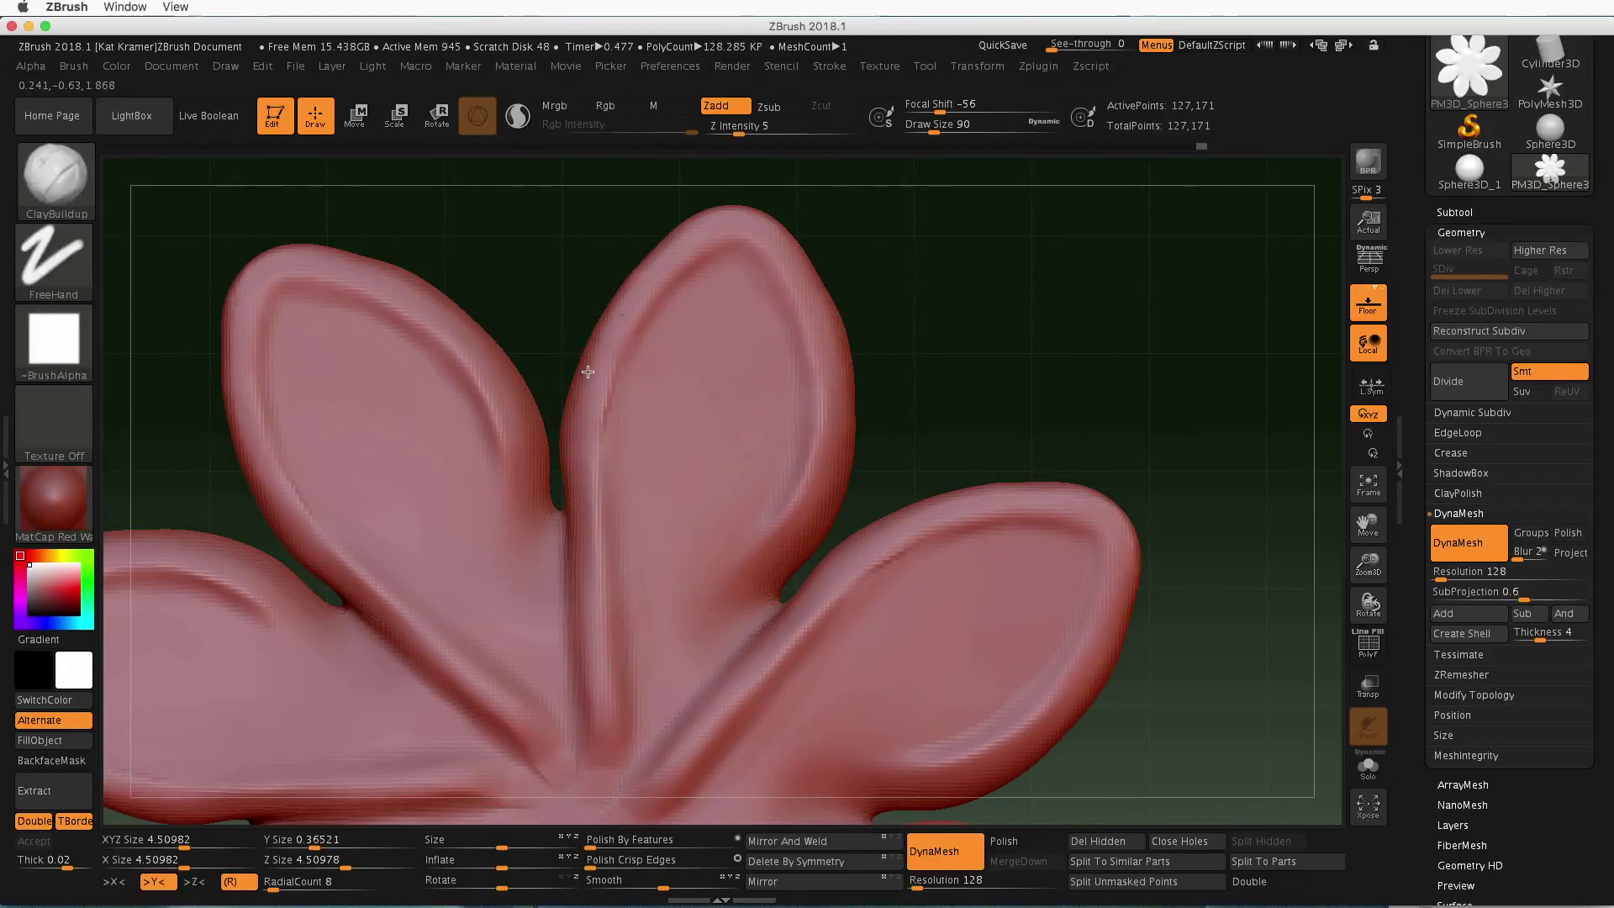
pyautogui.moveTo(593, 492)
pyautogui.mouseDown()
pyautogui.moveTo(601, 361)
pyautogui.moveTo(596, 396)
pyautogui.moveTo(710, 240)
pyautogui.moveTo(827, 307)
pyautogui.moveTo(824, 464)
pyautogui.moveTo(771, 551)
pyautogui.mouseUp()
pyautogui.press('shift')
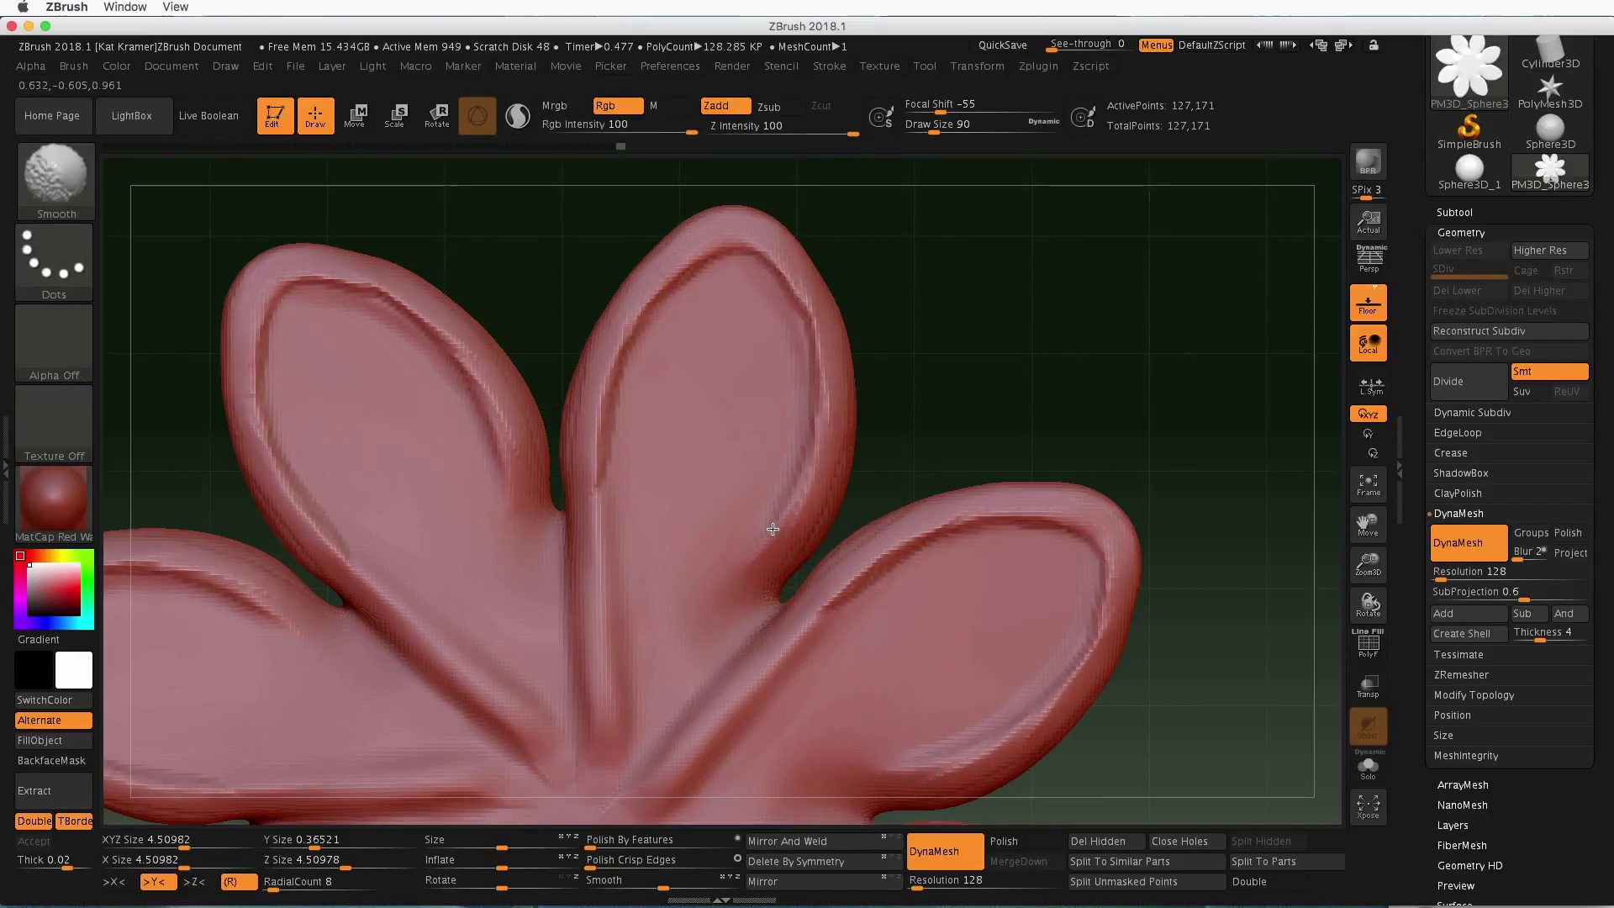
pyautogui.keyDown('shift'); pyautogui.moveTo(810, 370); pyautogui.dragTo(745, 264); pyautogui.keyUp('shift')
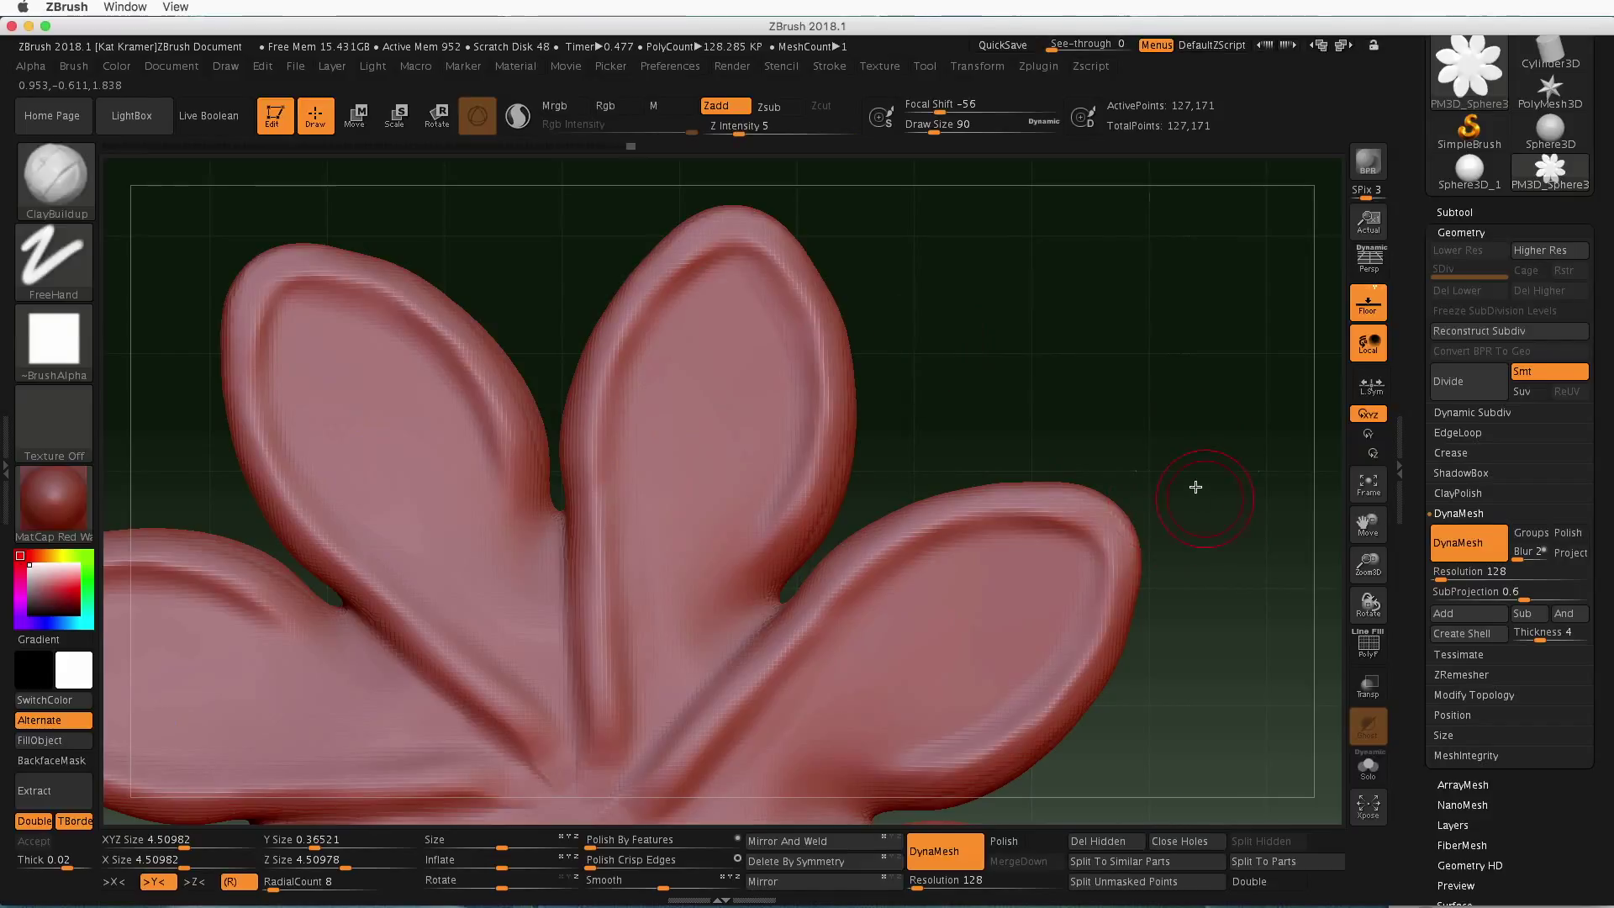
# Examine the whole flower at reduced size to judge how clearly the petal rims read
pyautogui.press('-')
pyautogui.press('-')
pyautogui.press('-')
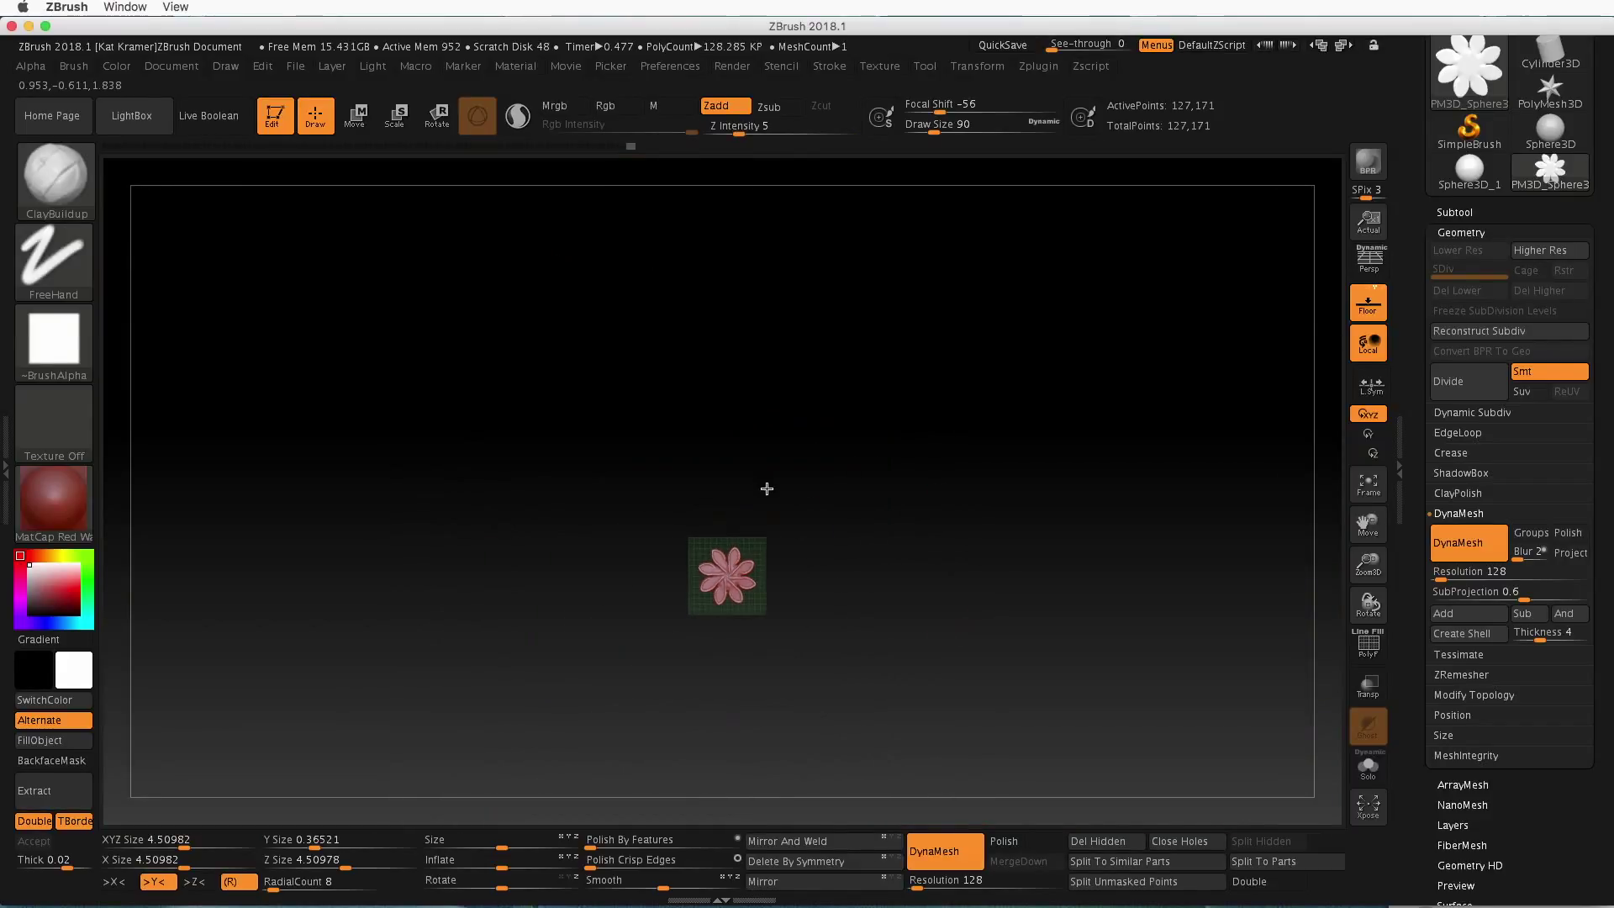
pyautogui.keyDown('alt'); pyautogui.moveTo(822, 610); pyautogui.dragTo(851, 523); pyautogui.keyUp('alt')
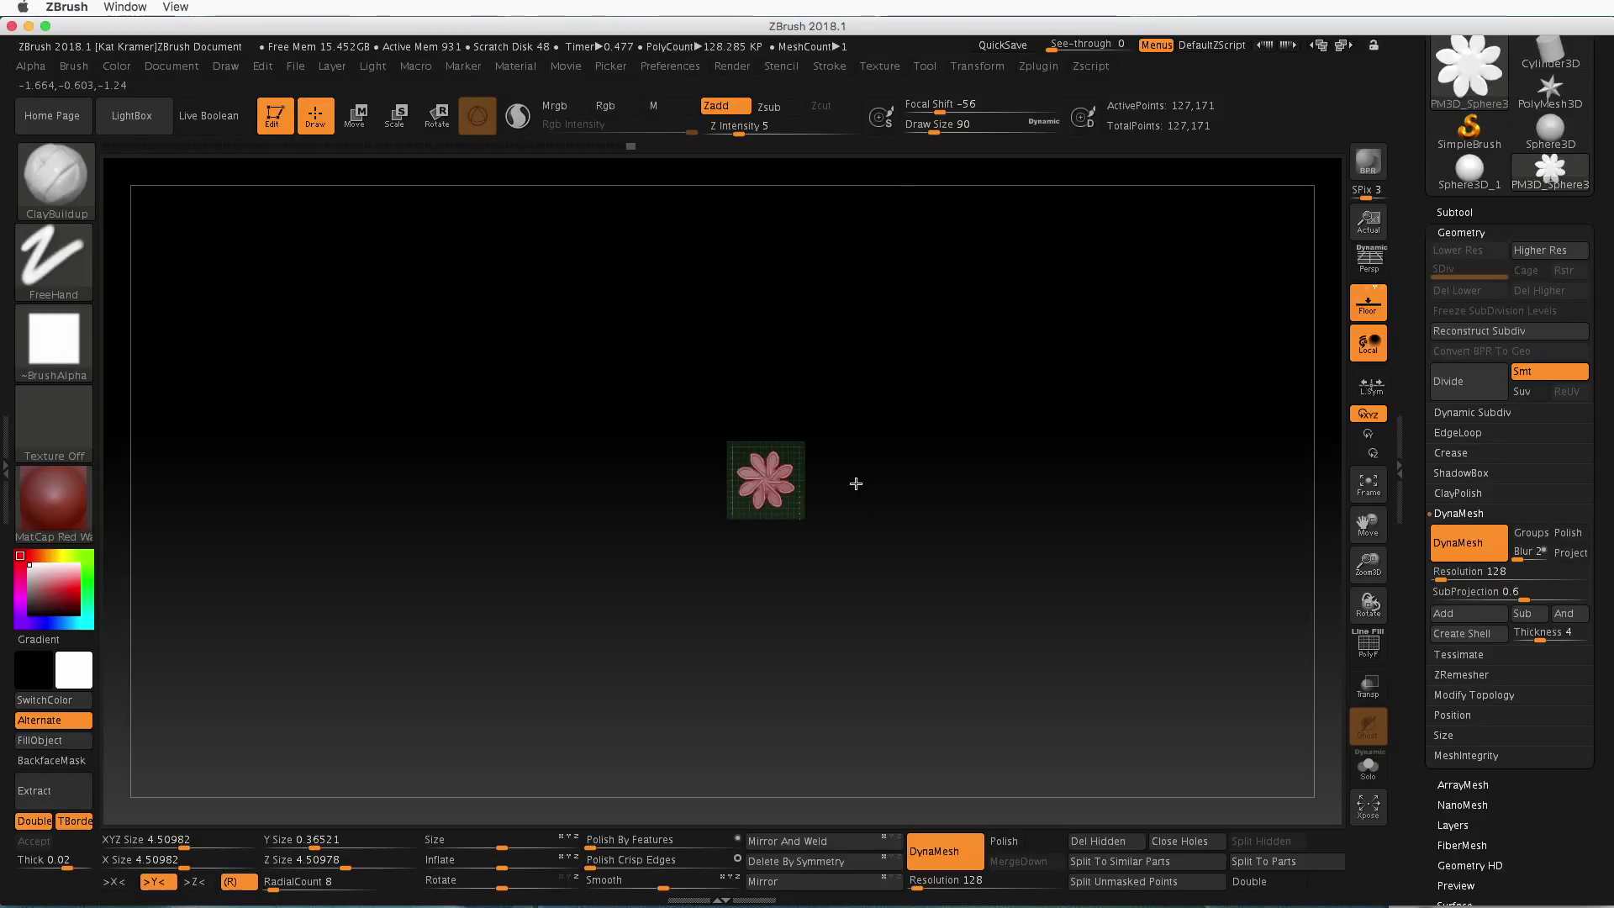
pyautogui.keyDown('alt'); pyautogui.moveTo(846, 512); pyautogui.dragTo(1142, 594); pyautogui.keyUp('alt')
pyautogui.keyDown('alt'); pyautogui.moveTo(931, 338); pyautogui.dragTo(1225, 501); pyautogui.keyUp('alt')
pyautogui.press('-')
pyautogui.press('-')
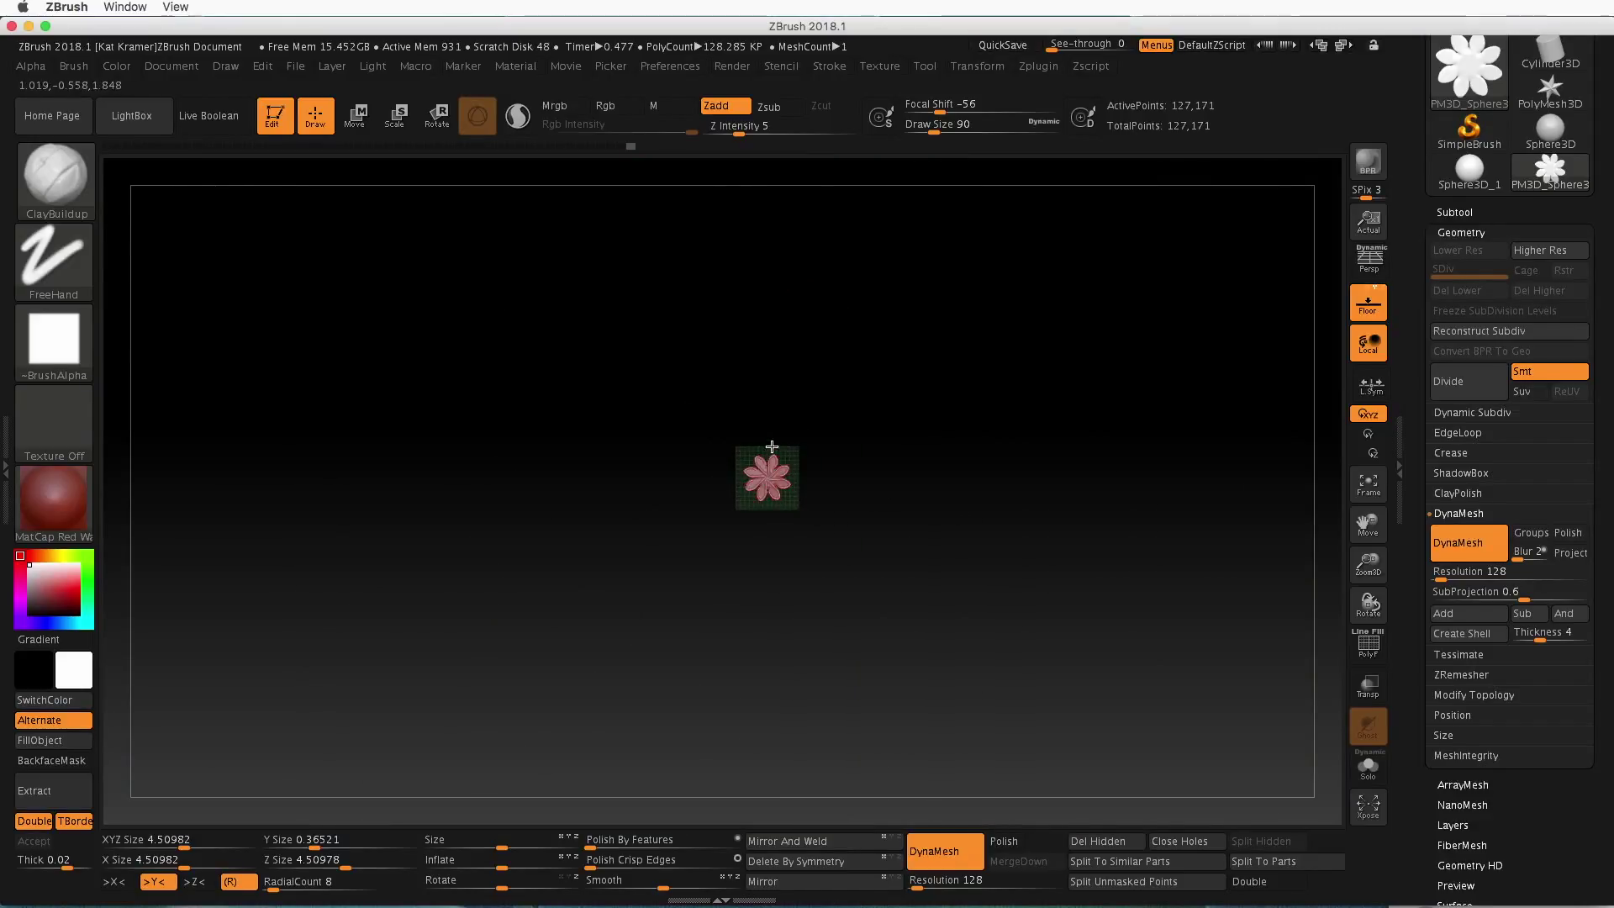
pyautogui.press('+')
pyautogui.press('+')
pyautogui.press('+')
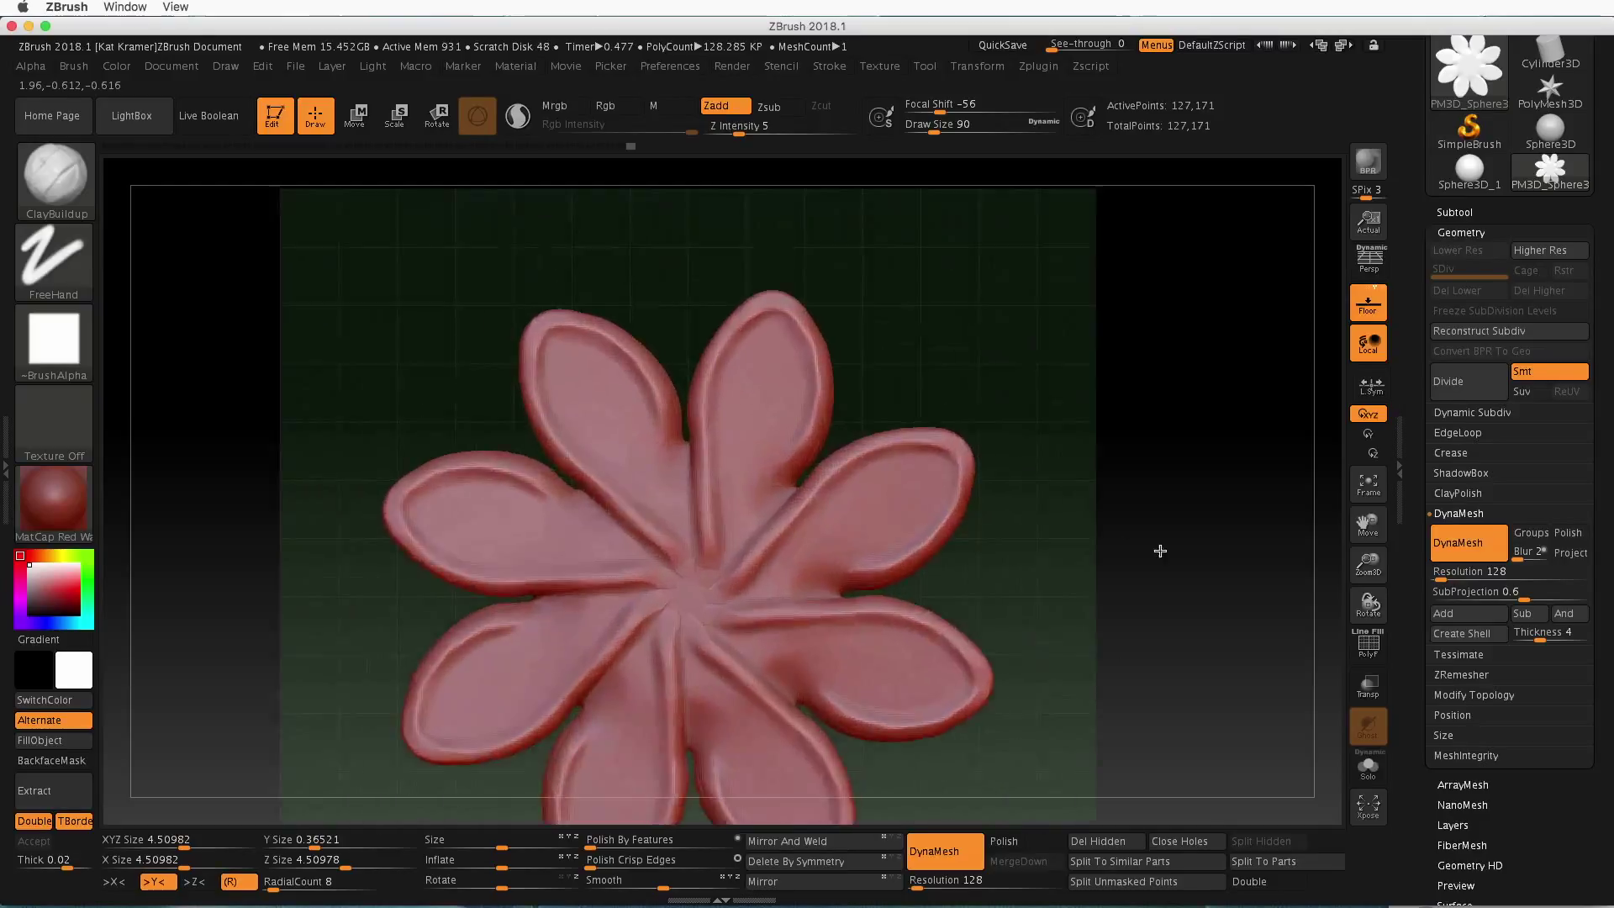
pyautogui.press('+')
# Raise the petal rims further with ClayBuildup strokes around both sides of each petal, and smooth their inner edges
pyautogui.moveTo(744, 246)
pyautogui.mouseDown()
pyautogui.moveTo(666, 383)
pyautogui.moveTo(669, 458)
pyautogui.mouseUp()
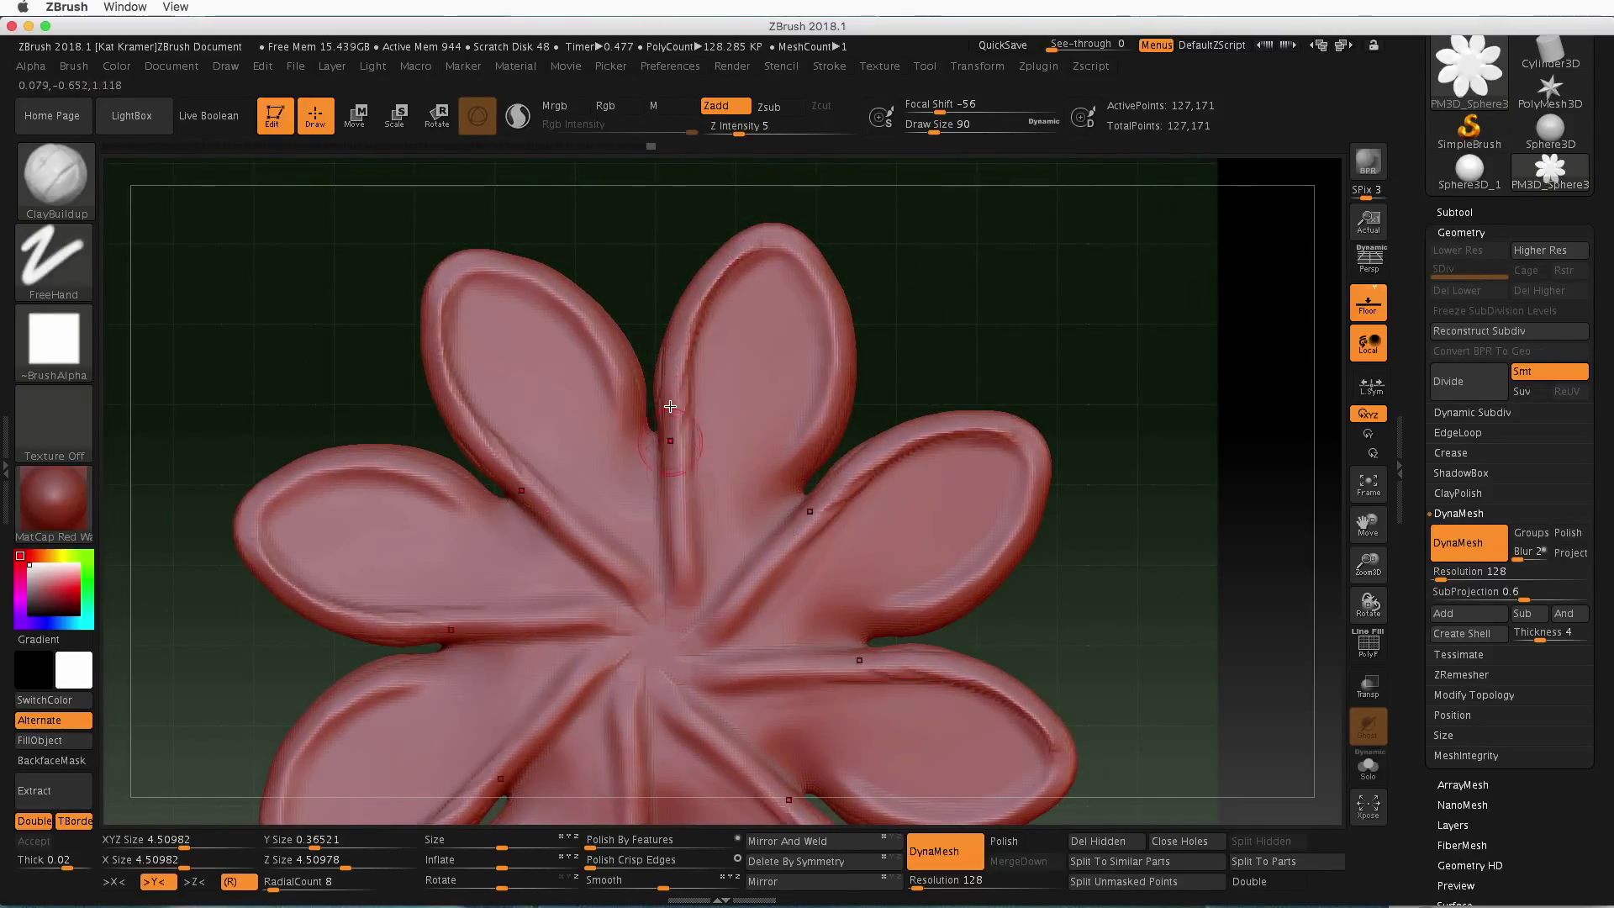
pyautogui.moveTo(675, 398); pyautogui.dragTo(679, 534)
pyautogui.moveTo(786, 246)
pyautogui.mouseDown()
pyautogui.moveTo(828, 323)
pyautogui.moveTo(832, 395)
pyautogui.moveTo(838, 363)
pyautogui.moveTo(823, 355)
pyautogui.mouseUp()
pyautogui.press('shift')
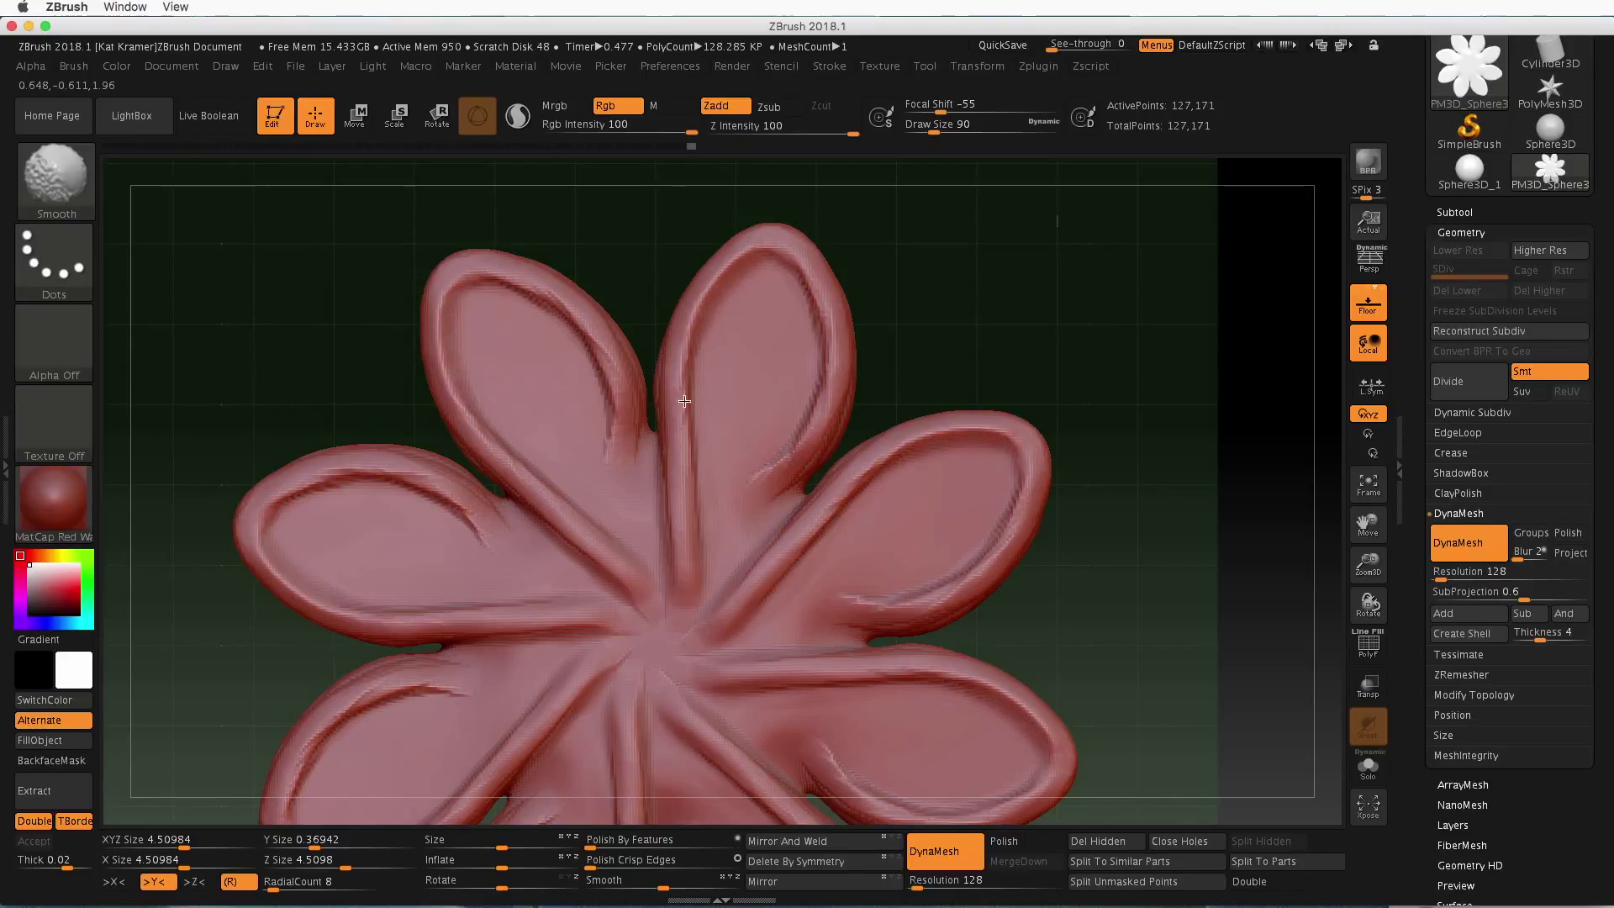
pyautogui.keyDown('shift'); pyautogui.moveTo(685, 402); pyautogui.dragTo(710, 483); pyautogui.keyUp('shift')
pyautogui.moveTo(819, 400)
pyautogui.keyDown('shift'); pyautogui.mouseDown()
pyautogui.moveTo(821, 297)
pyautogui.moveTo(720, 334)
pyautogui.moveTo(705, 290)
pyautogui.moveTo(719, 349)
pyautogui.moveTo(746, 370)
pyautogui.moveTo(756, 294)
pyautogui.moveTo(770, 353)
pyautogui.moveTo(798, 277)
pyautogui.moveTo(789, 257)
pyautogui.mouseUp(); pyautogui.keyUp('shift')
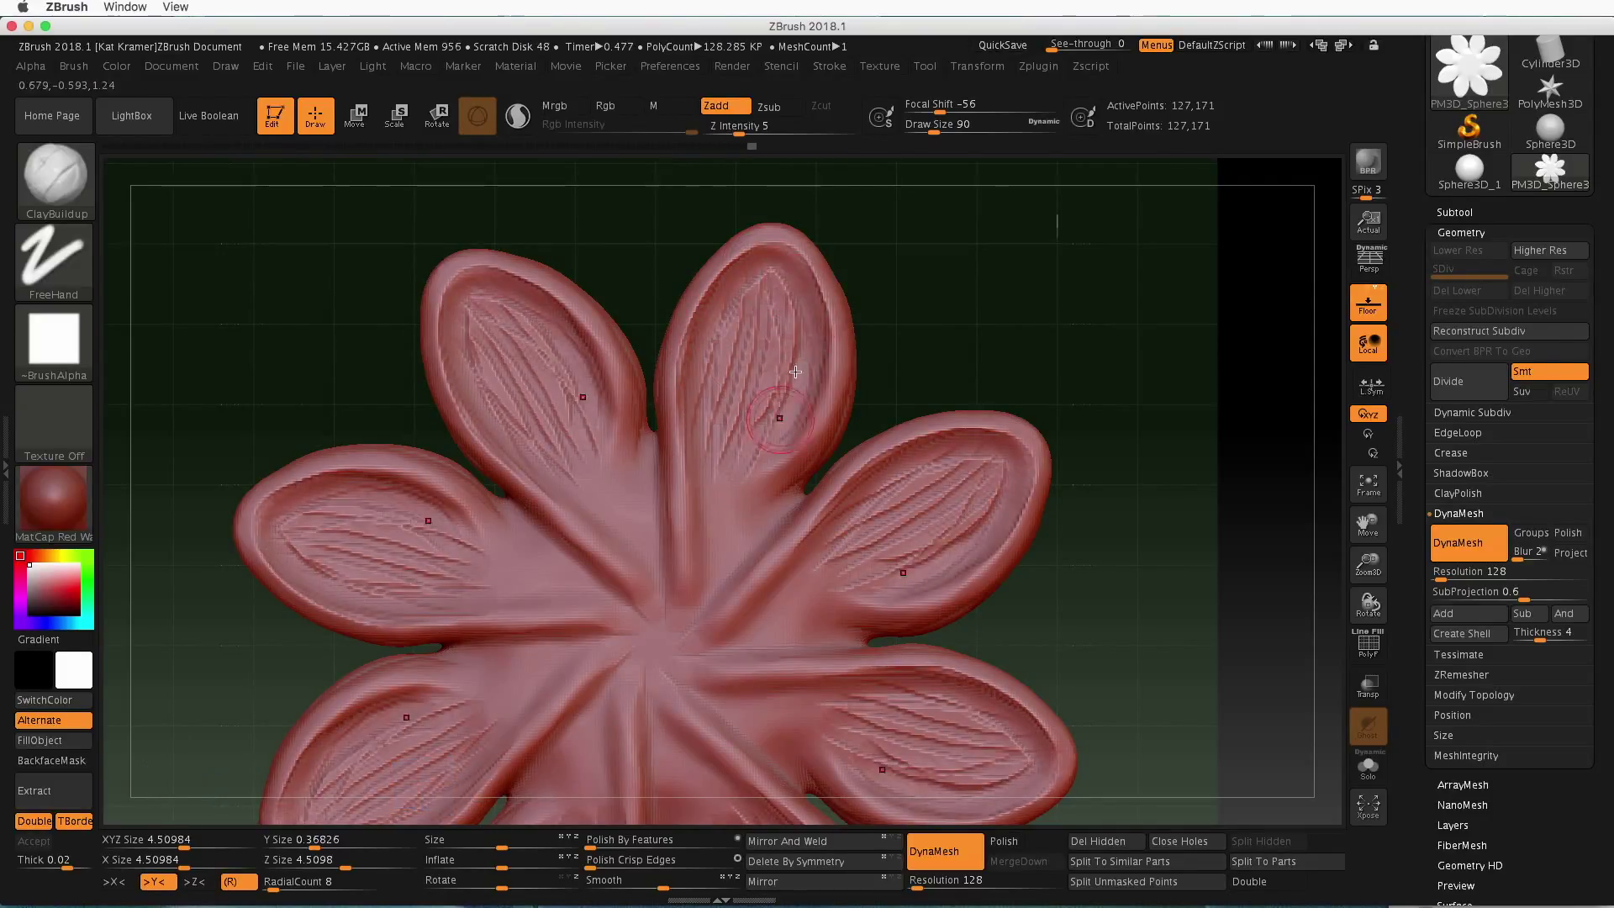
# Add lengthwise ClayBuildup ridges inside the petals from tip toward centre, and smooth them into soft inner petal detail
pyautogui.moveTo(822, 338)
pyautogui.mouseDown()
pyautogui.moveTo(761, 459)
pyautogui.moveTo(738, 353)
pyautogui.moveTo(732, 547)
pyautogui.moveTo(733, 406)
pyautogui.moveTo(744, 362)
pyautogui.moveTo(760, 395)
pyautogui.moveTo(772, 370)
pyautogui.mouseUp()
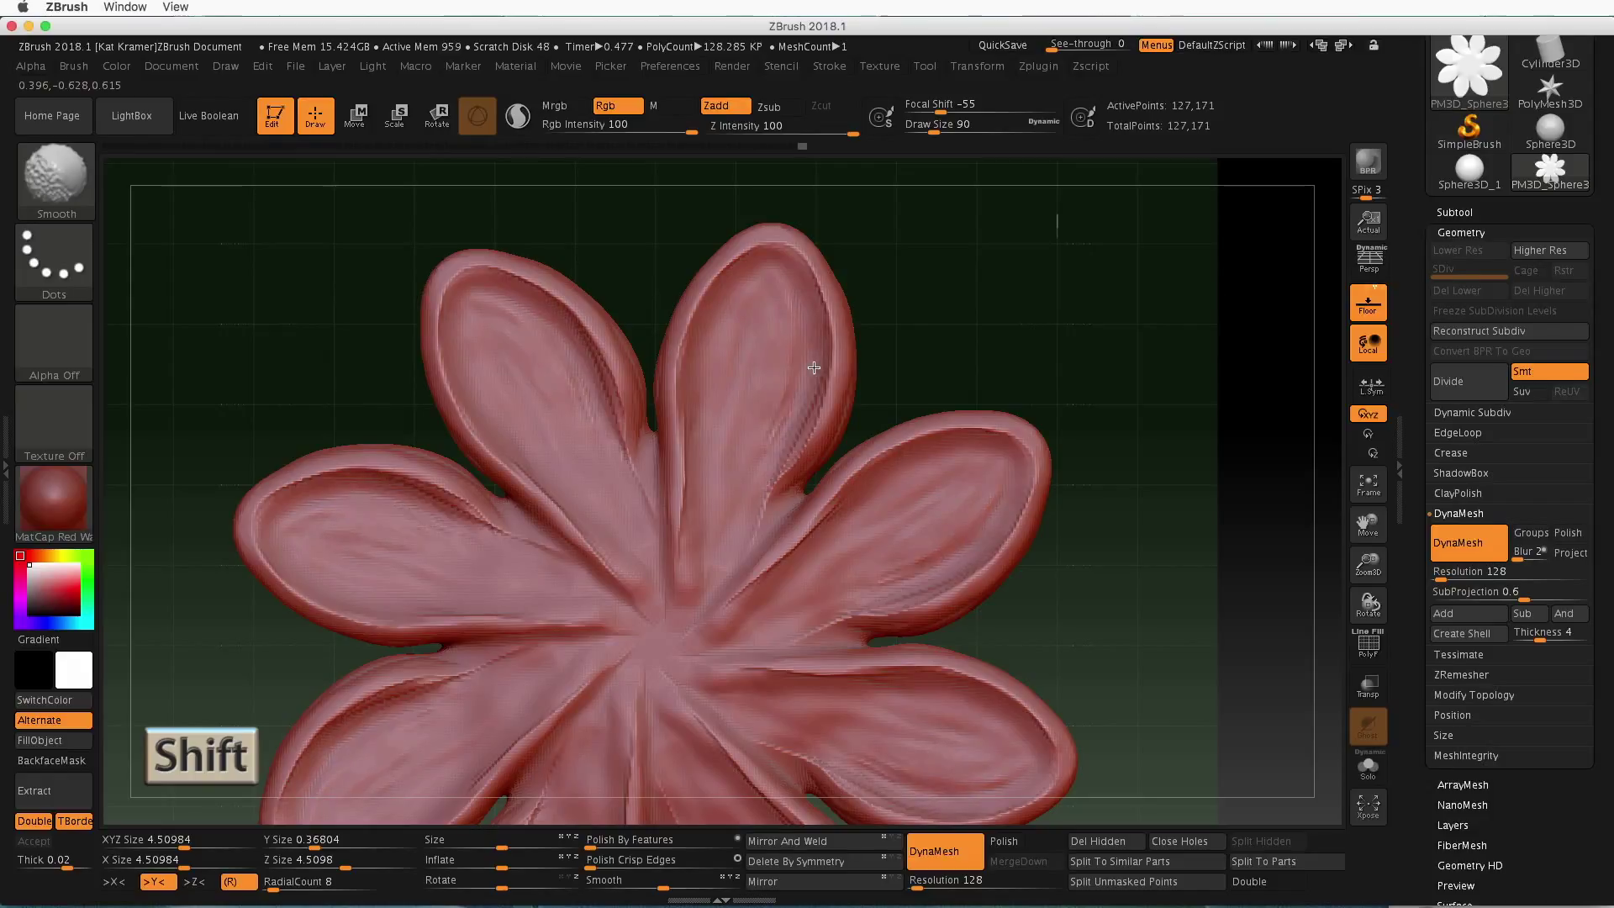
pyautogui.keyDown('shift'); pyautogui.moveTo(751, 472); pyautogui.dragTo(820, 334); pyautogui.keyUp('shift')
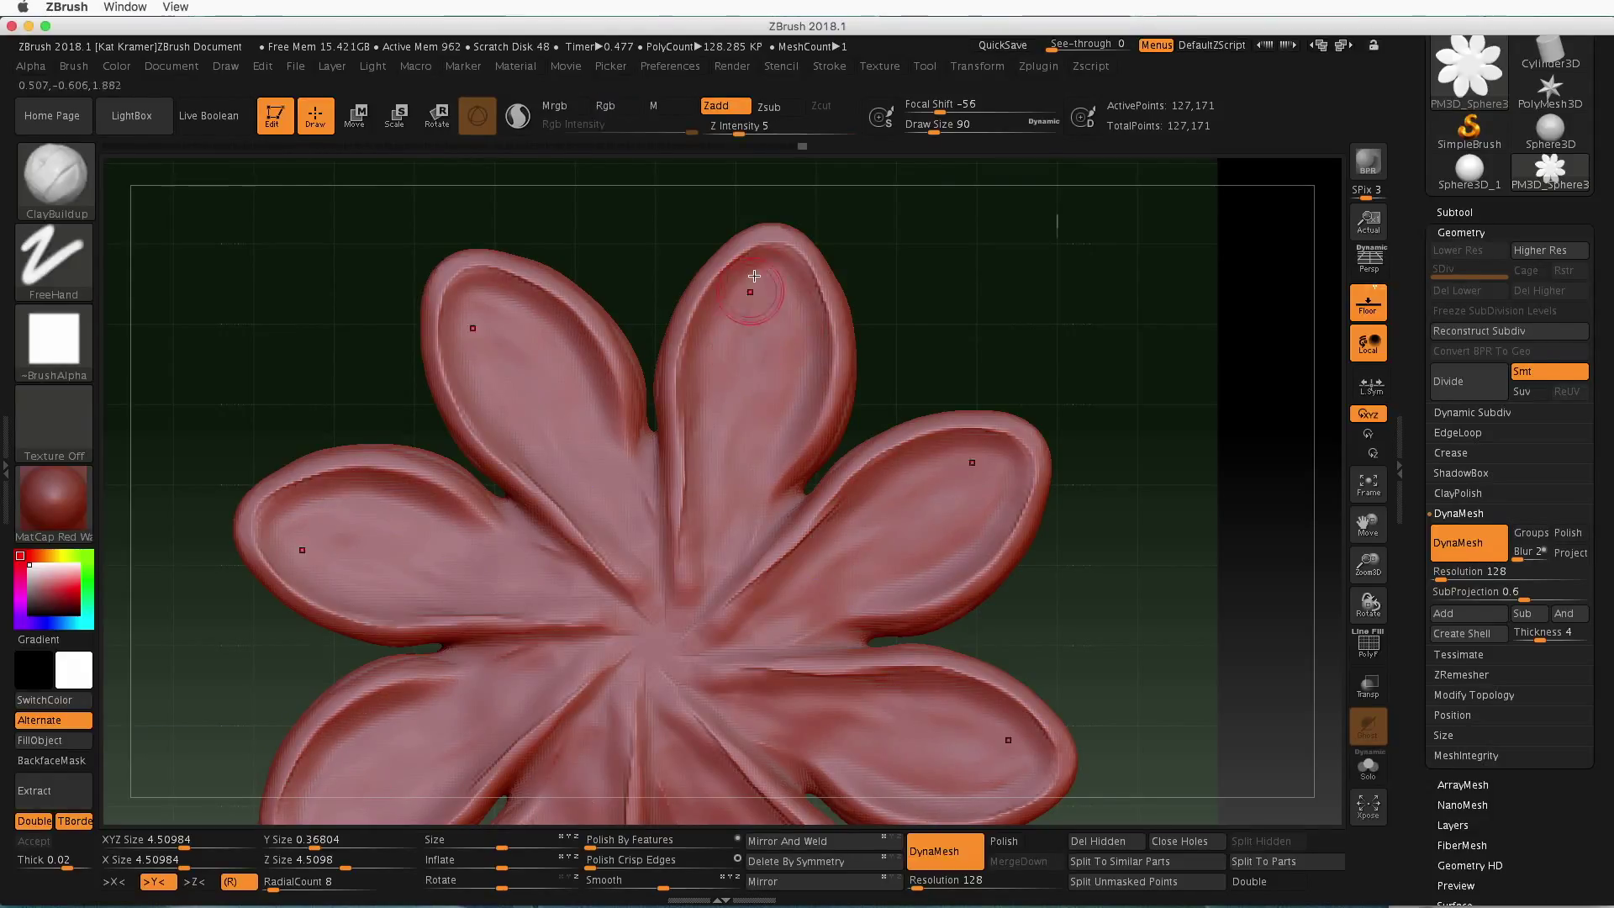
pyautogui.moveTo(754, 276); pyautogui.dragTo(733, 437)
pyautogui.moveTo(738, 285)
pyautogui.mouseDown()
pyautogui.moveTo(725, 488)
pyautogui.moveTo(810, 343)
pyautogui.moveTo(718, 521)
pyautogui.moveTo(711, 480)
pyautogui.mouseUp()
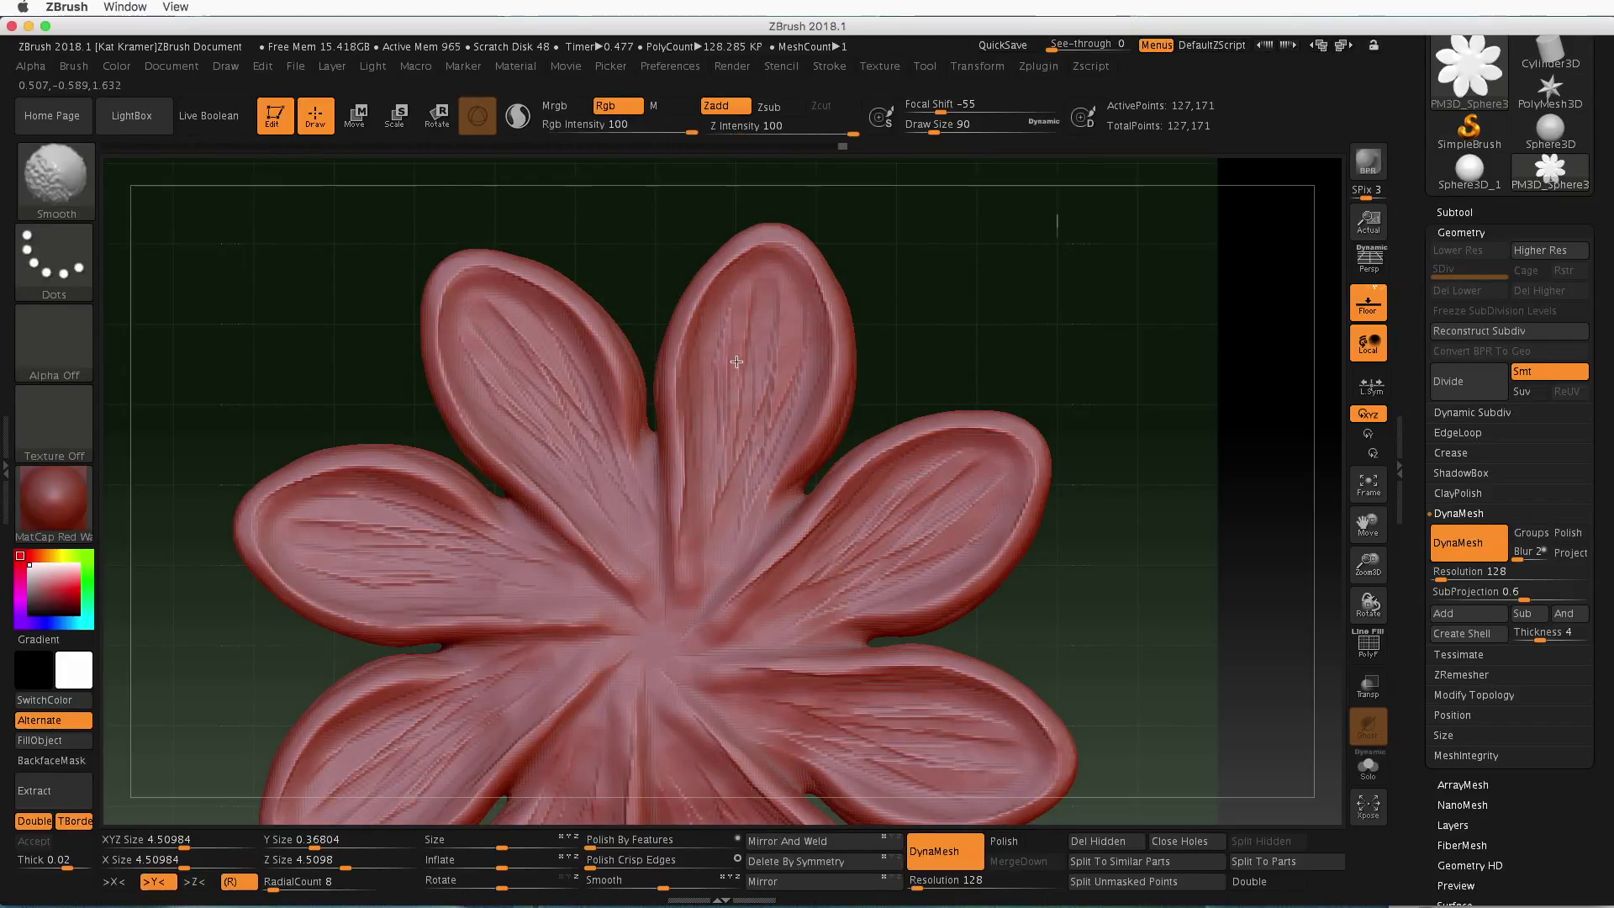
pyautogui.keyDown('shift'); pyautogui.moveTo(750, 392); pyautogui.dragTo(745, 490); pyautogui.keyUp('shift')
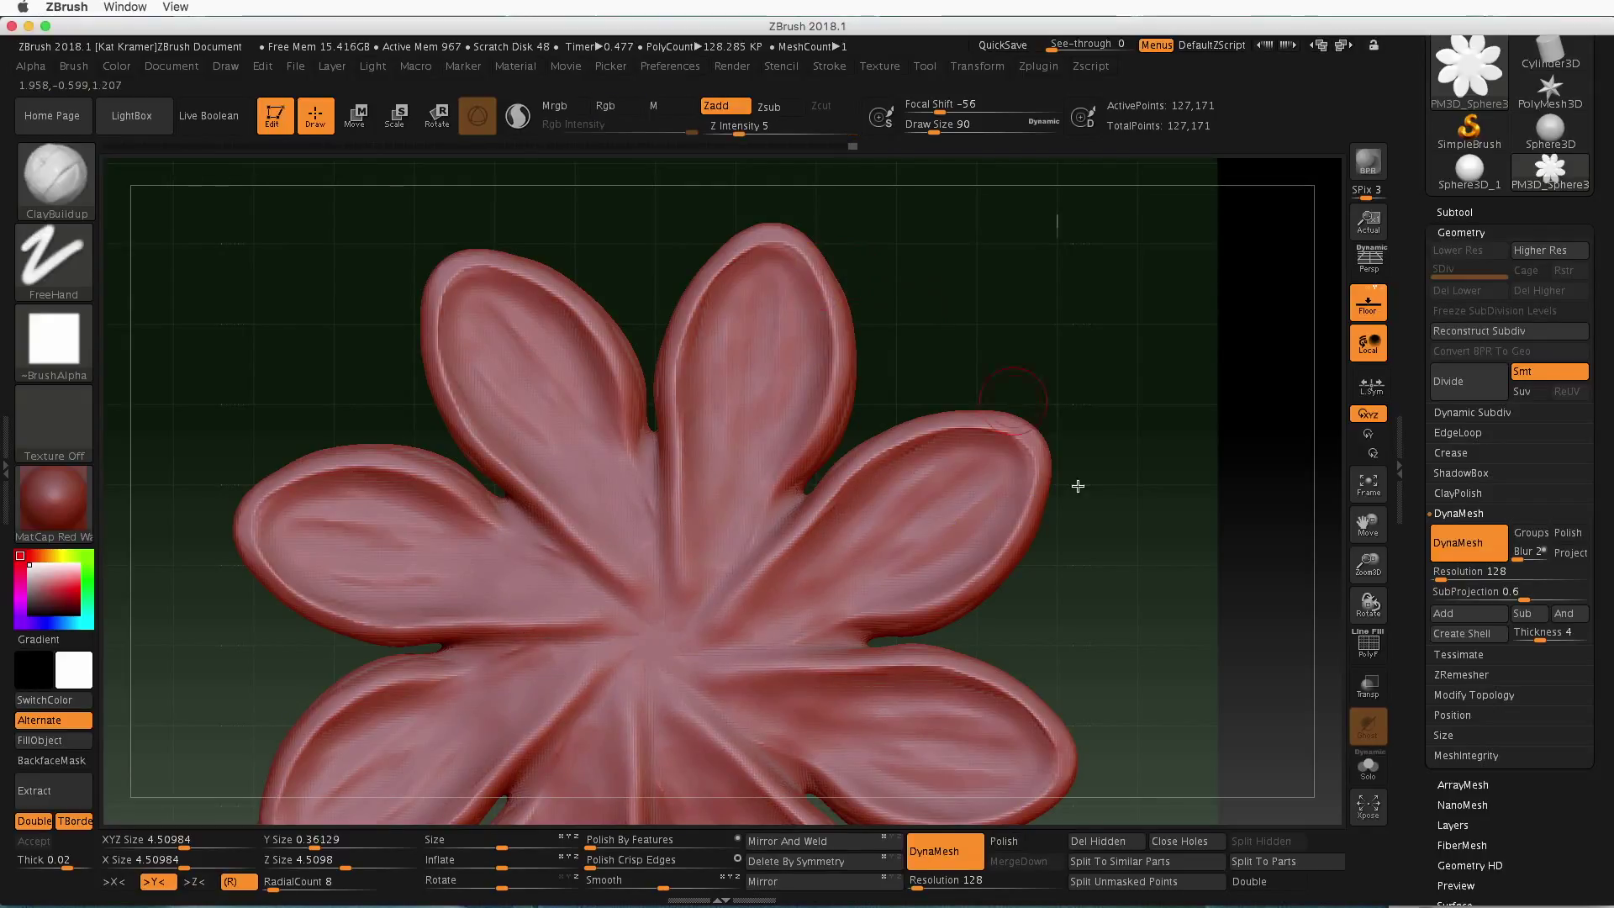
# Switch the flower's material to the mah_dirty_blue MatCap
pyautogui.moveTo(1074, 482)
pyautogui.keyDown('alt'); pyautogui.mouseDown()
pyautogui.moveTo(652, 407)
pyautogui.moveTo(501, 315)
pyautogui.mouseUp(); pyautogui.keyUp('alt')
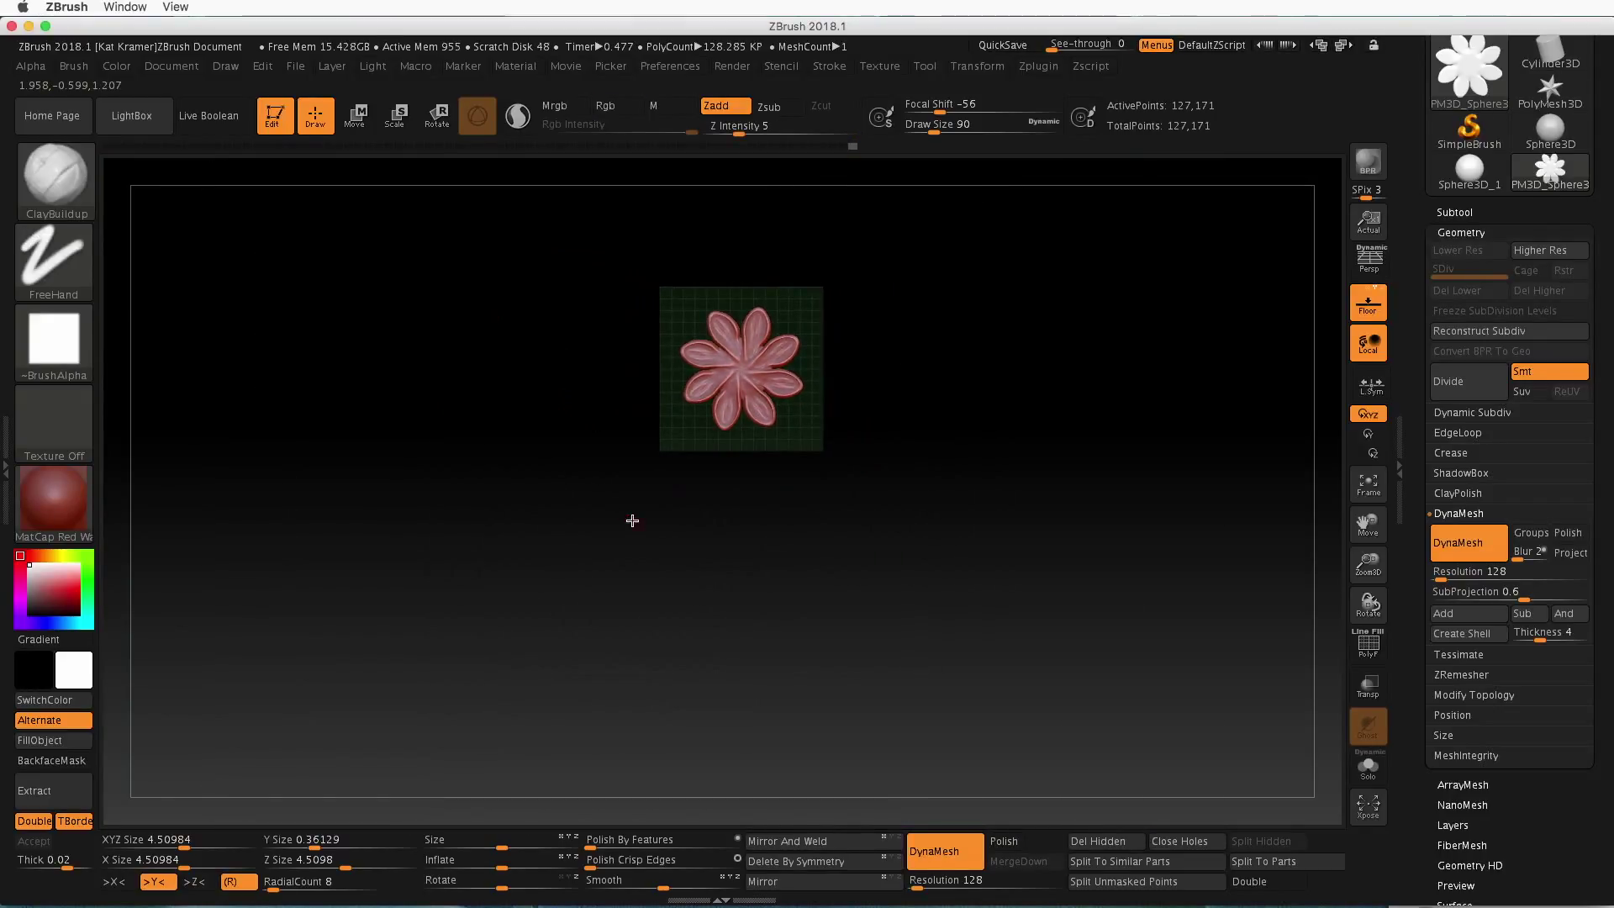
pyautogui.keyDown('alt'); pyautogui.moveTo(632, 520); pyautogui.dragTo(1048, 641); pyautogui.keyUp('alt')
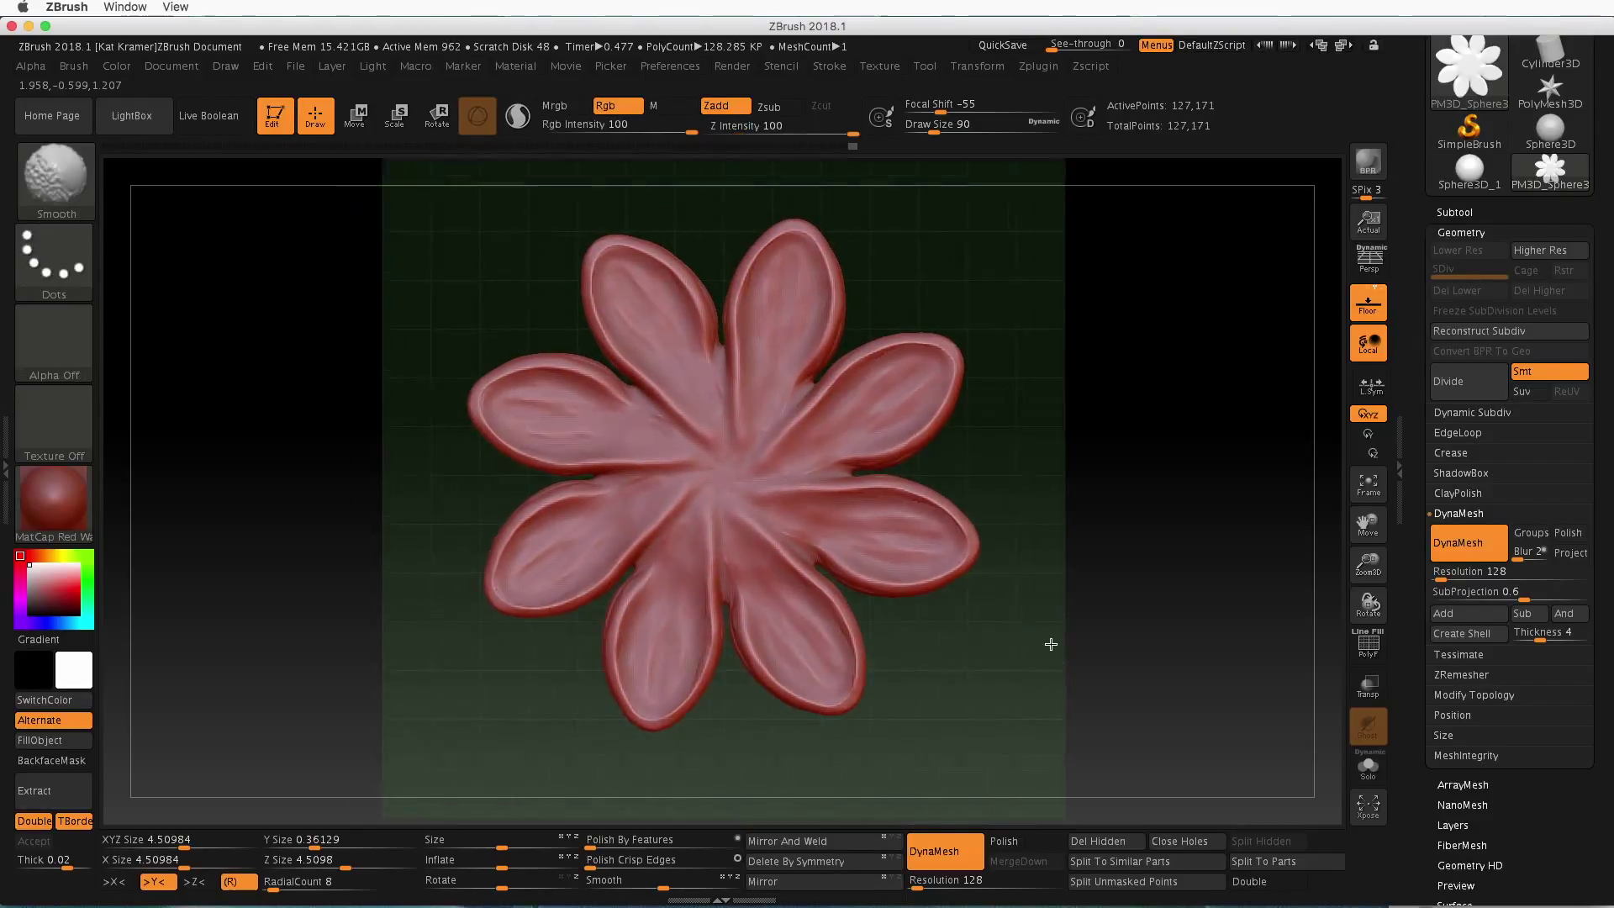
pyautogui.click(59, 511)
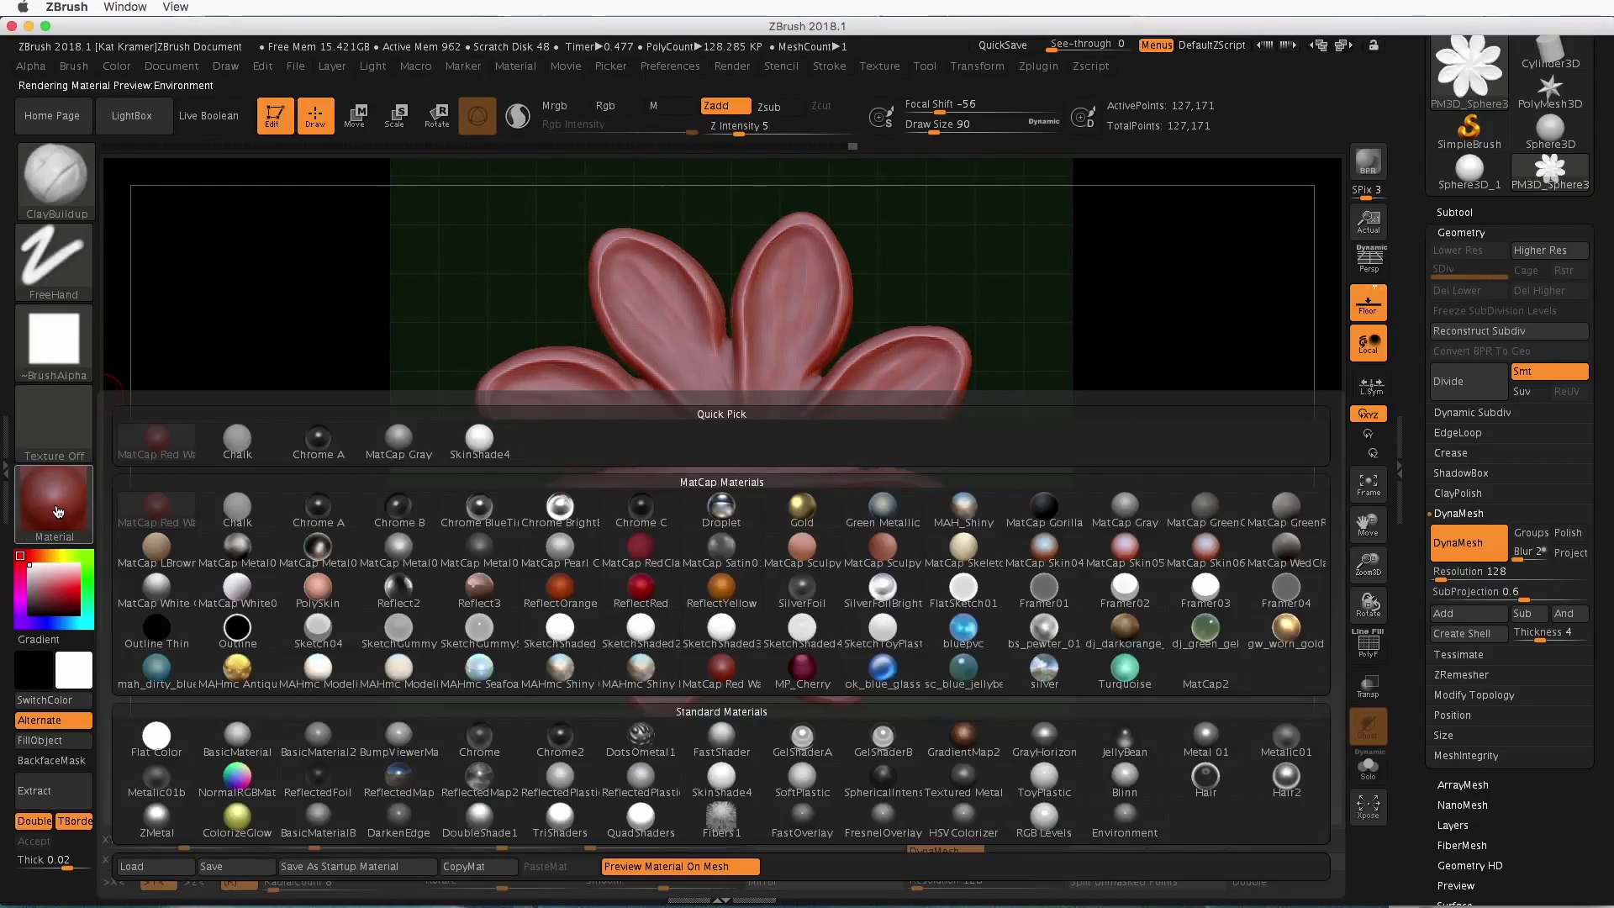
pyautogui.click(66, 513)
pyautogui.click(72, 514)
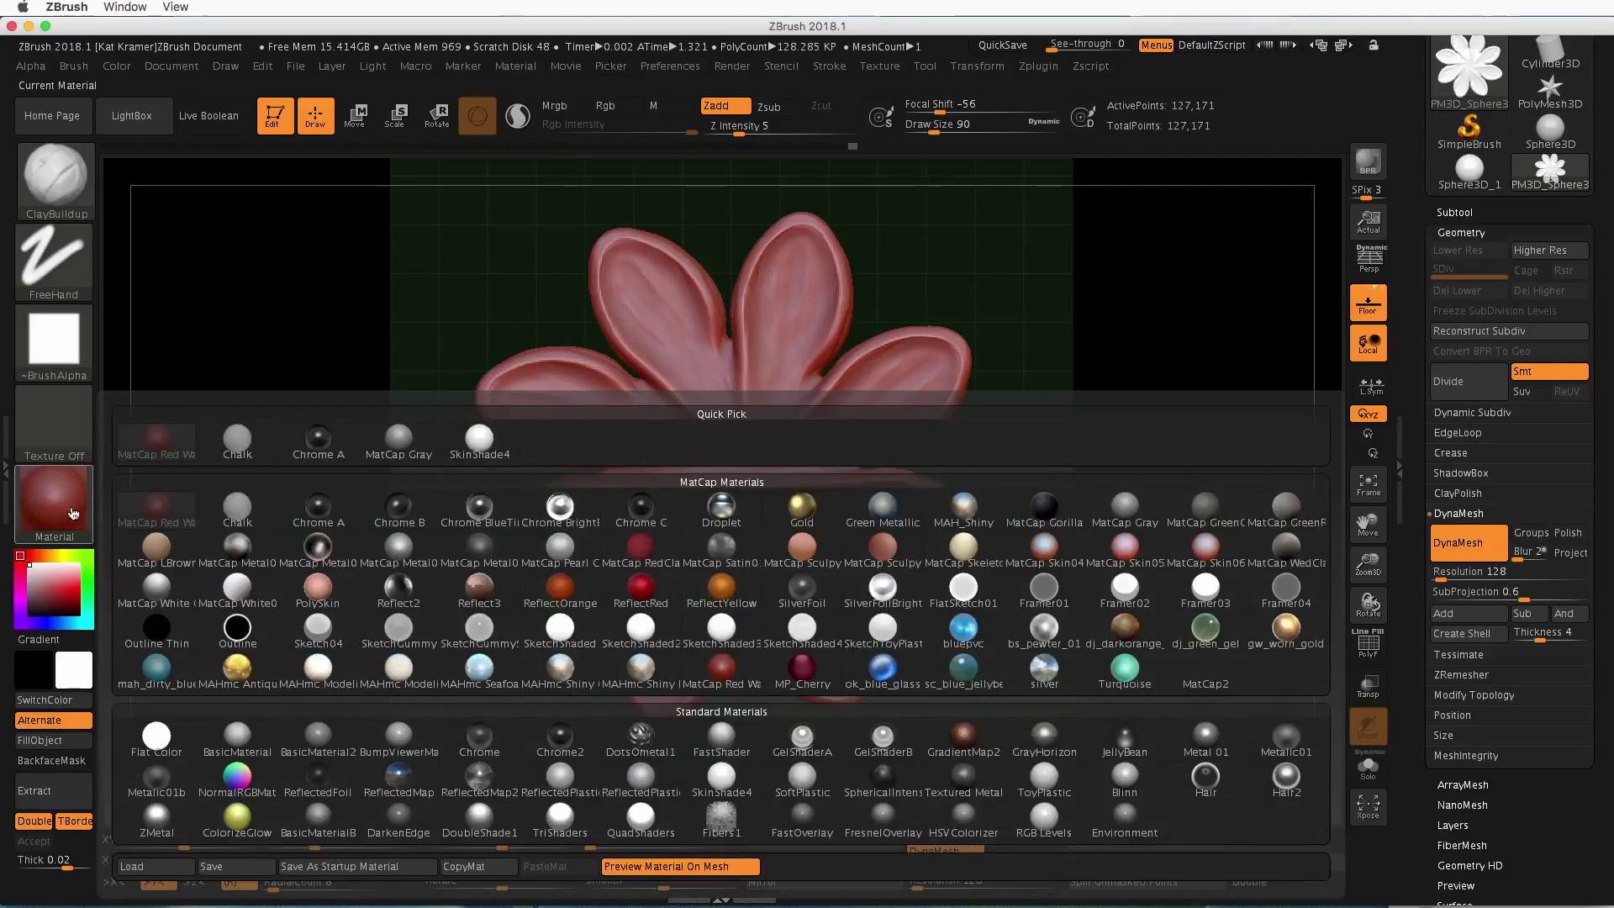
pyautogui.click(158, 675)
# Check the petals at several sizes and angles, and smooth their outer sides near where neighbouring petals meet
pyautogui.moveTo(1033, 629); pyautogui.dragTo(634, 364)
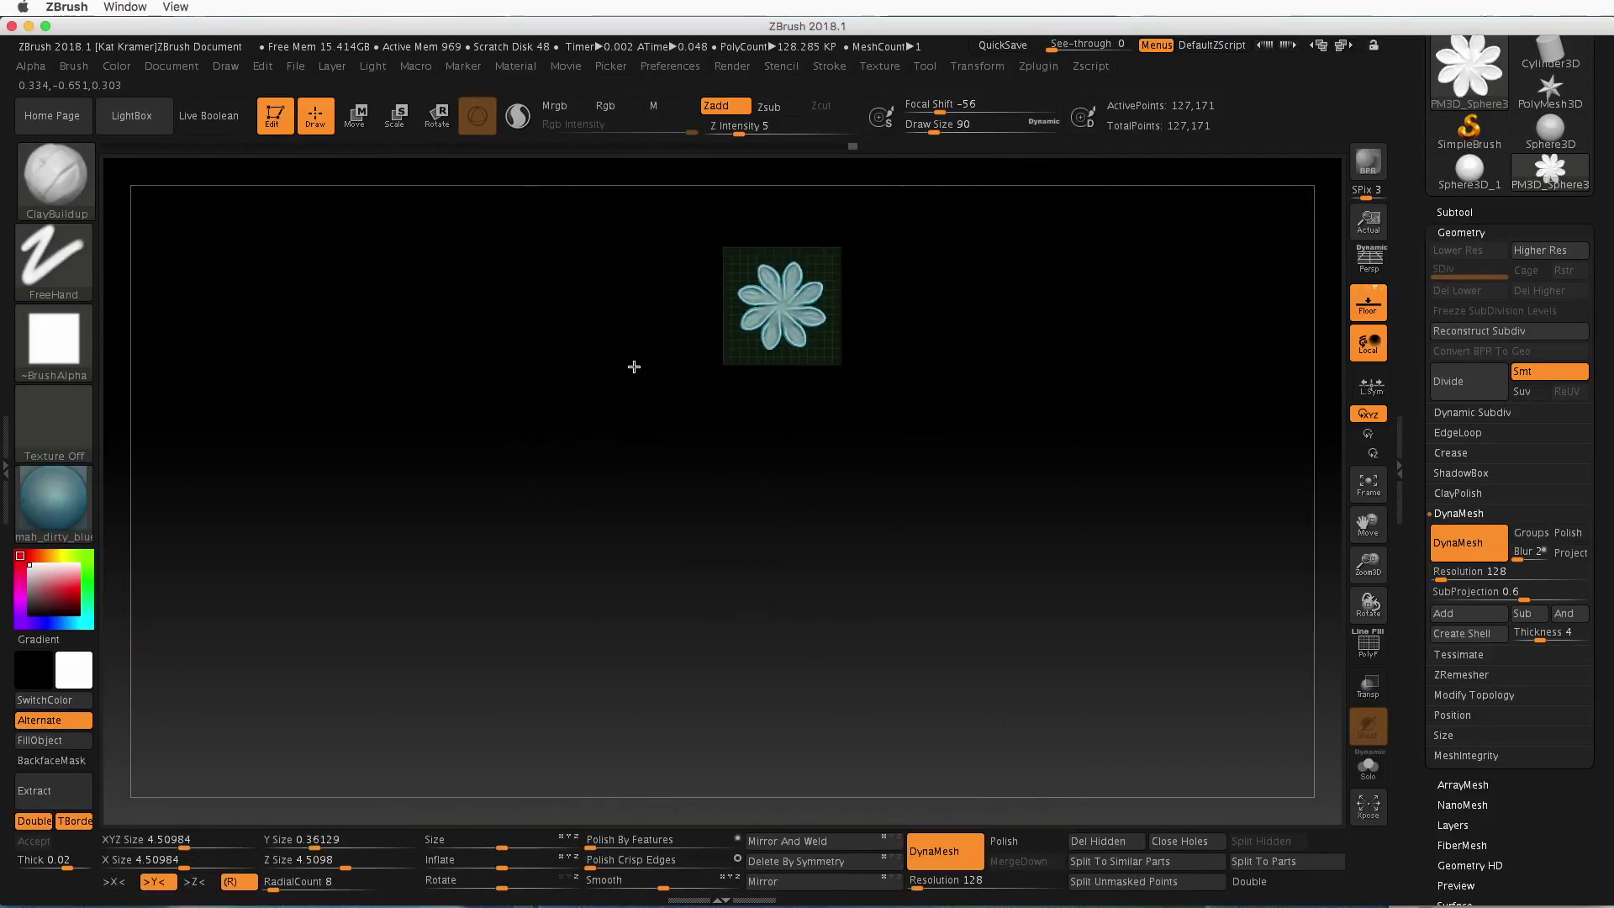
pyautogui.keyDown('alt'); pyautogui.moveTo(764, 454); pyautogui.dragTo(768, 566); pyautogui.keyUp('alt')
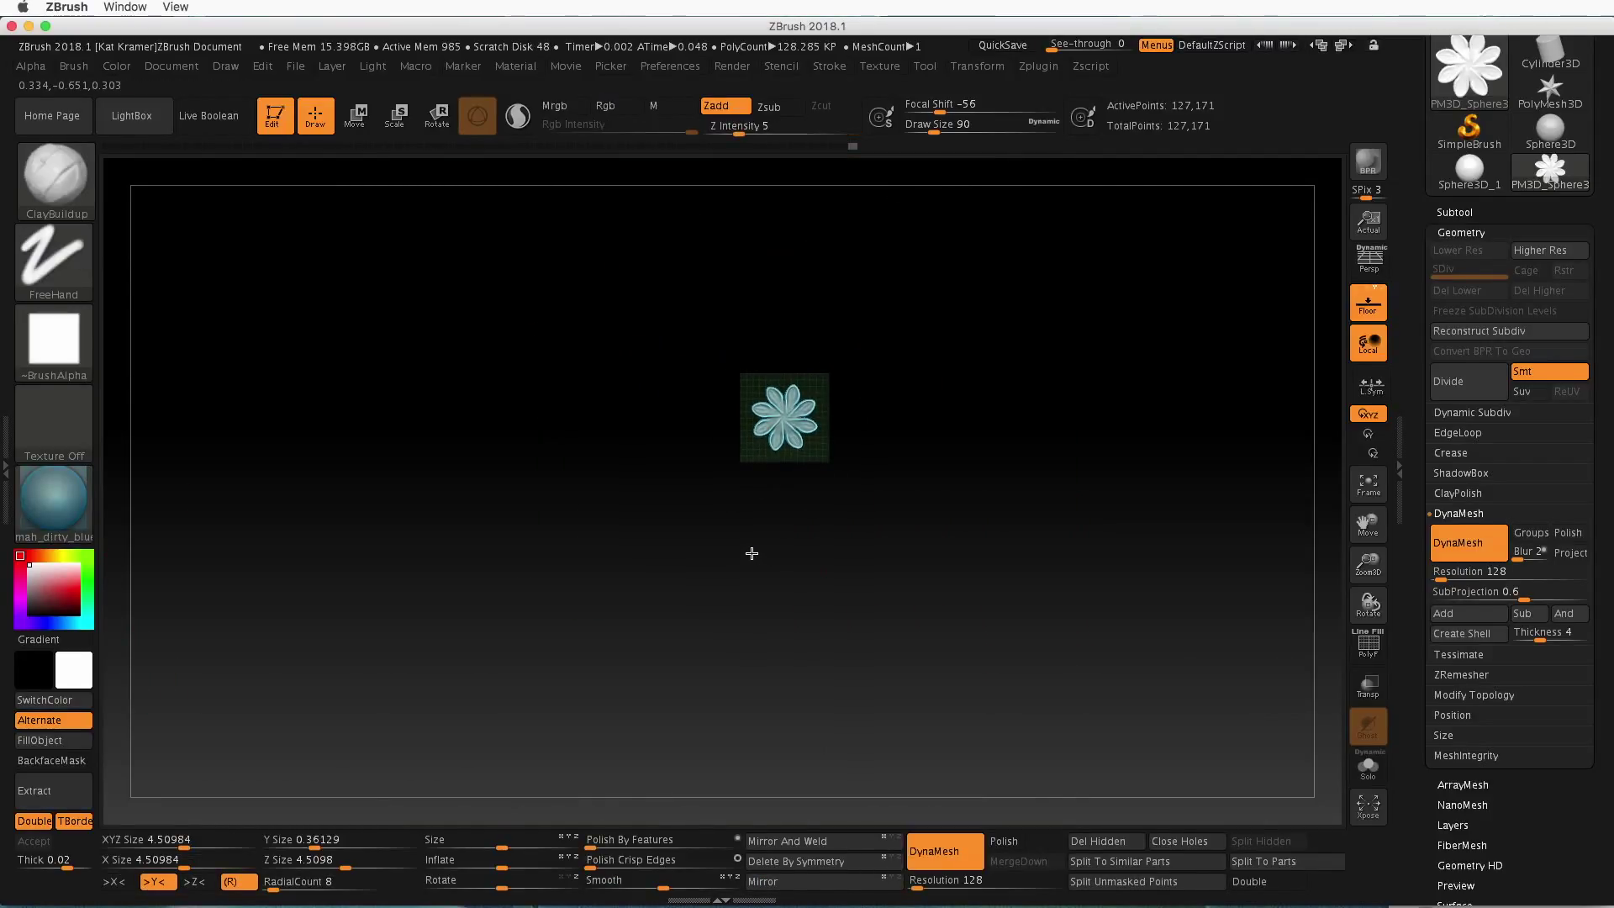
pyautogui.scroll(10, 925, 504)
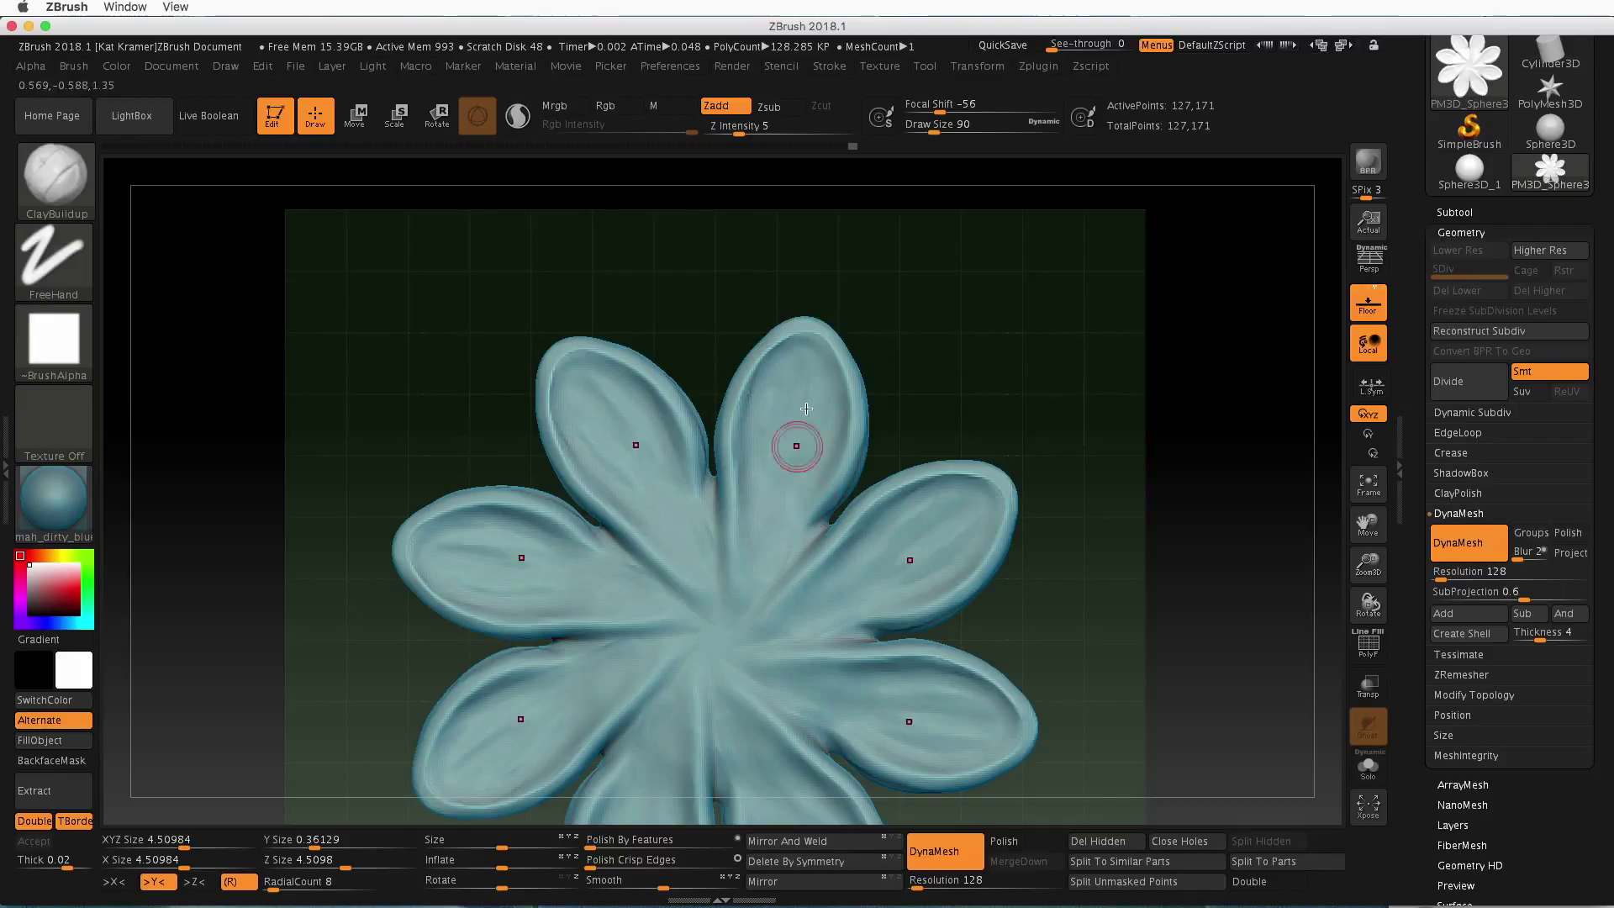
pyautogui.scroll(3, 1061, 389)
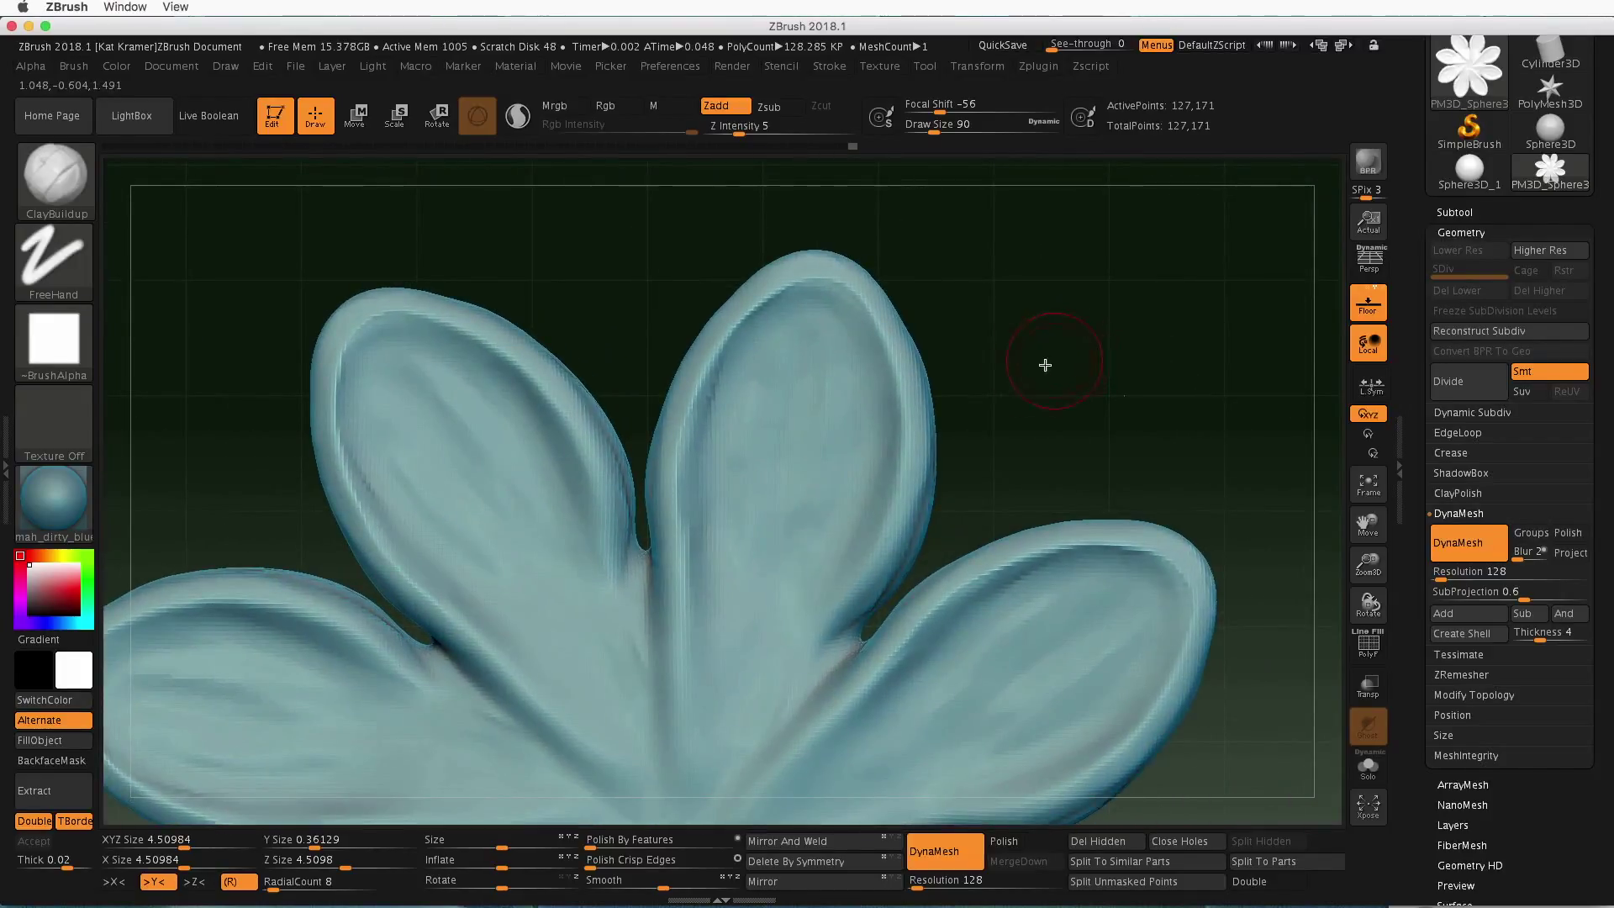
pyautogui.scroll(2, 1081, 404)
pyautogui.keyDown('shift'); pyautogui.moveTo(1097, 420); pyautogui.dragTo(775, 462); pyautogui.keyUp('shift')
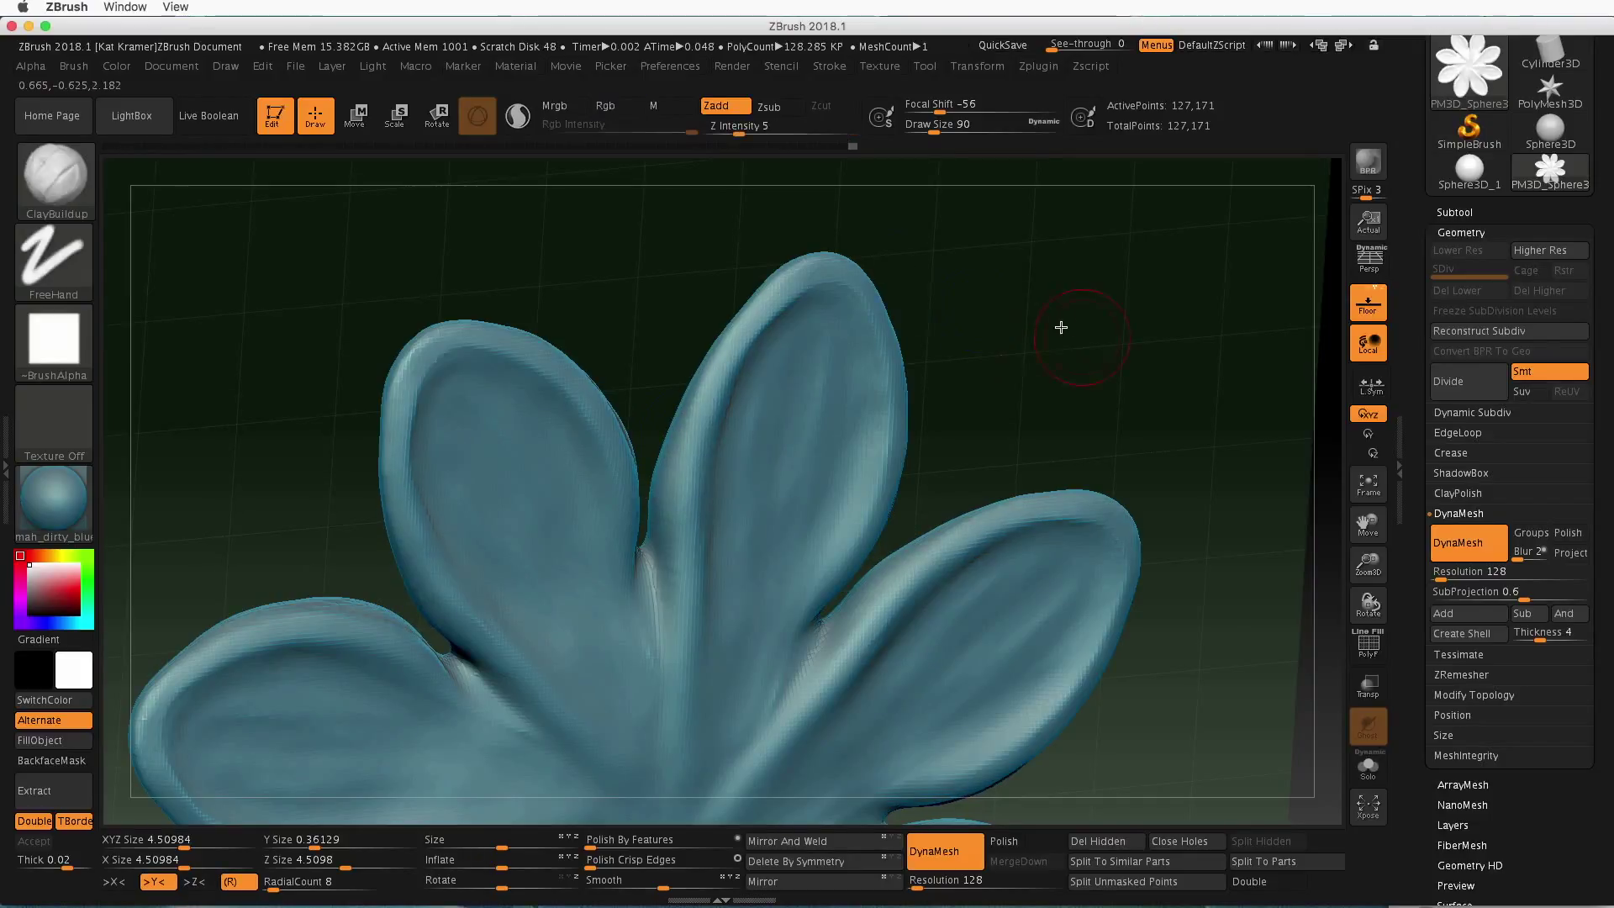
pyautogui.moveTo(1059, 328); pyautogui.dragTo(856, 431)
pyautogui.keyDown('shift'); pyautogui.moveTo(860, 550); pyautogui.dragTo(884, 489); pyautogui.keyUp('shift')
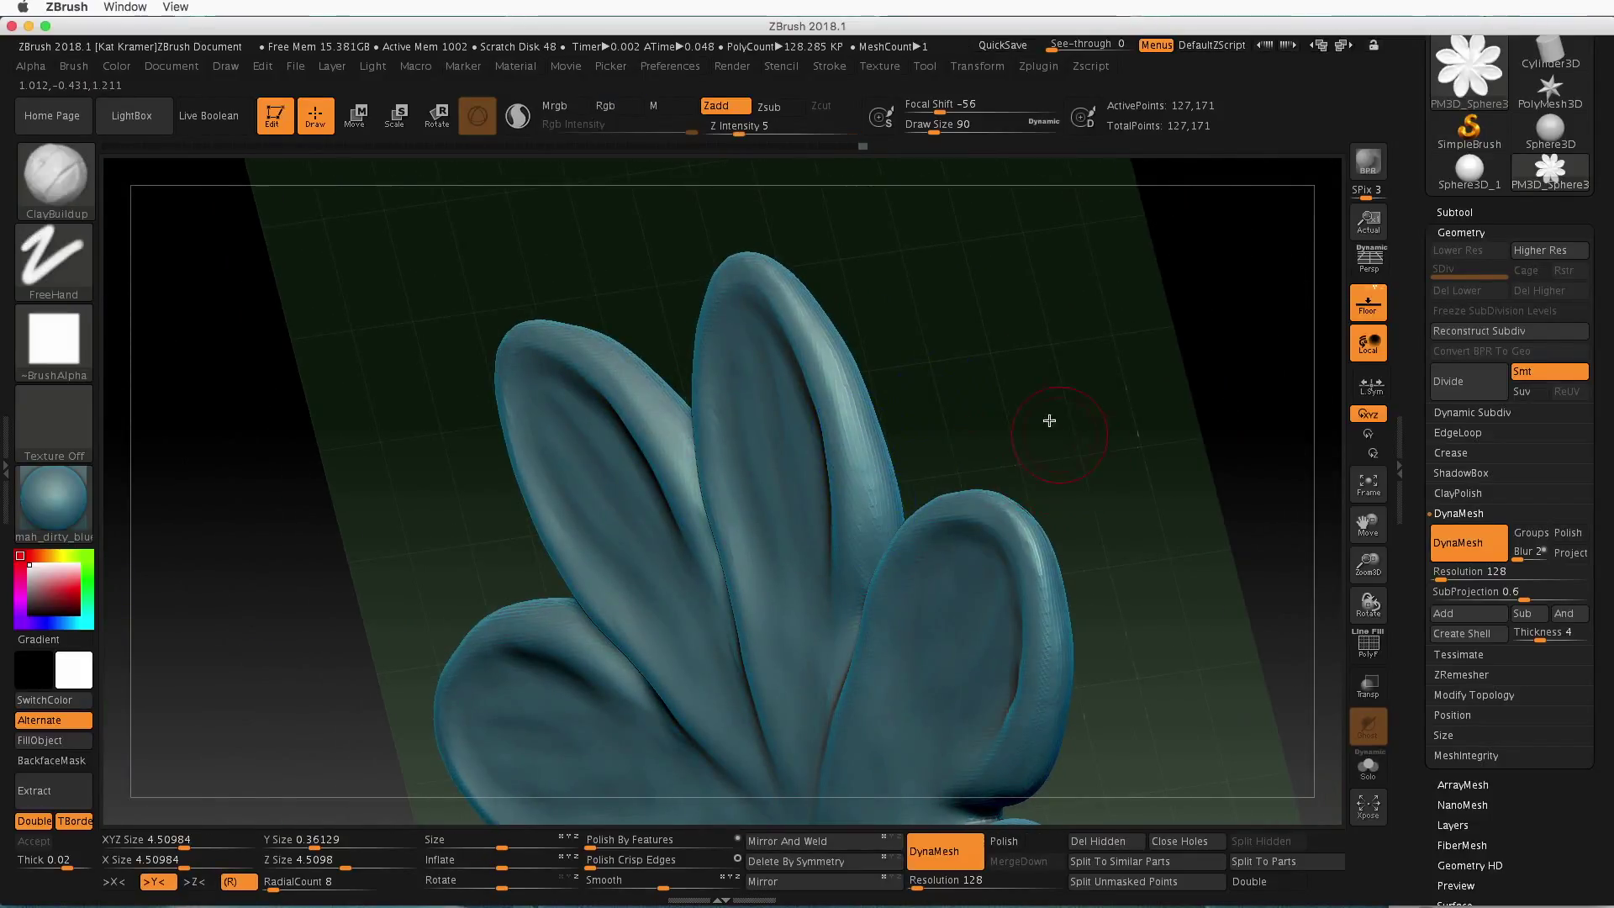
# Build up a raised disc at the flower's centre with ClayBuildup, hollow out its middle, and smooth both surfaces
pyautogui.moveTo(1048, 420)
pyautogui.keyDown('alt'); pyautogui.mouseDown()
pyautogui.moveTo(966, 430)
pyautogui.moveTo(1029, 410)
pyautogui.mouseUp(); pyautogui.keyUp('alt')
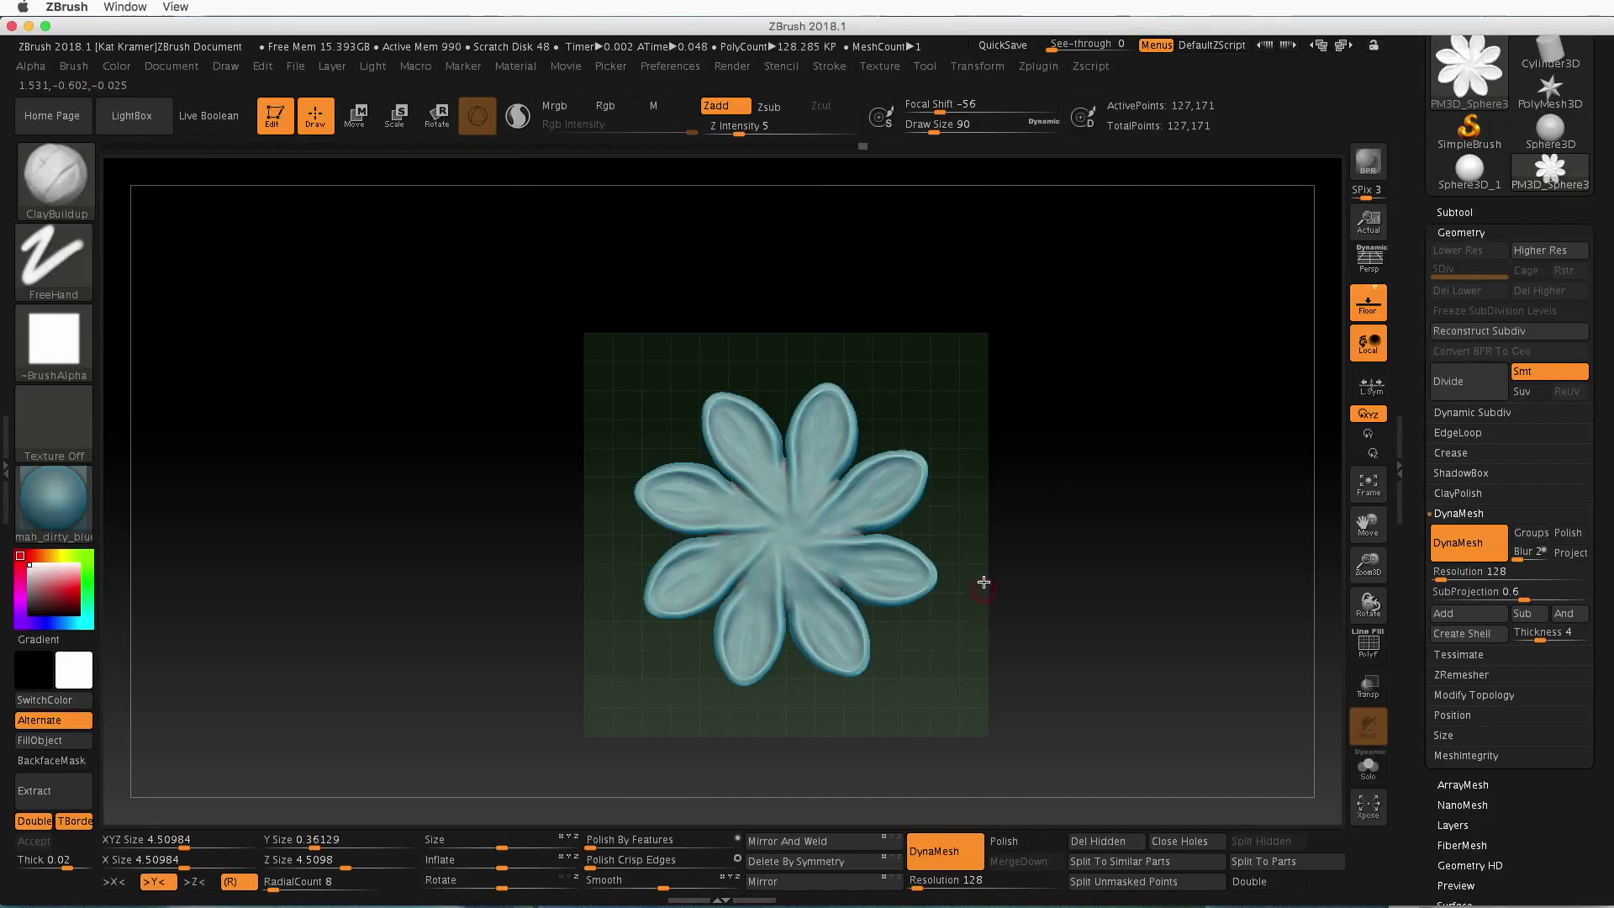
pyautogui.moveTo(989, 500)
pyautogui.keyDown('alt'); pyautogui.mouseDown()
pyautogui.moveTo(1132, 577)
pyautogui.moveTo(1143, 634)
pyautogui.moveTo(1236, 450)
pyautogui.mouseUp(); pyautogui.keyUp('alt')
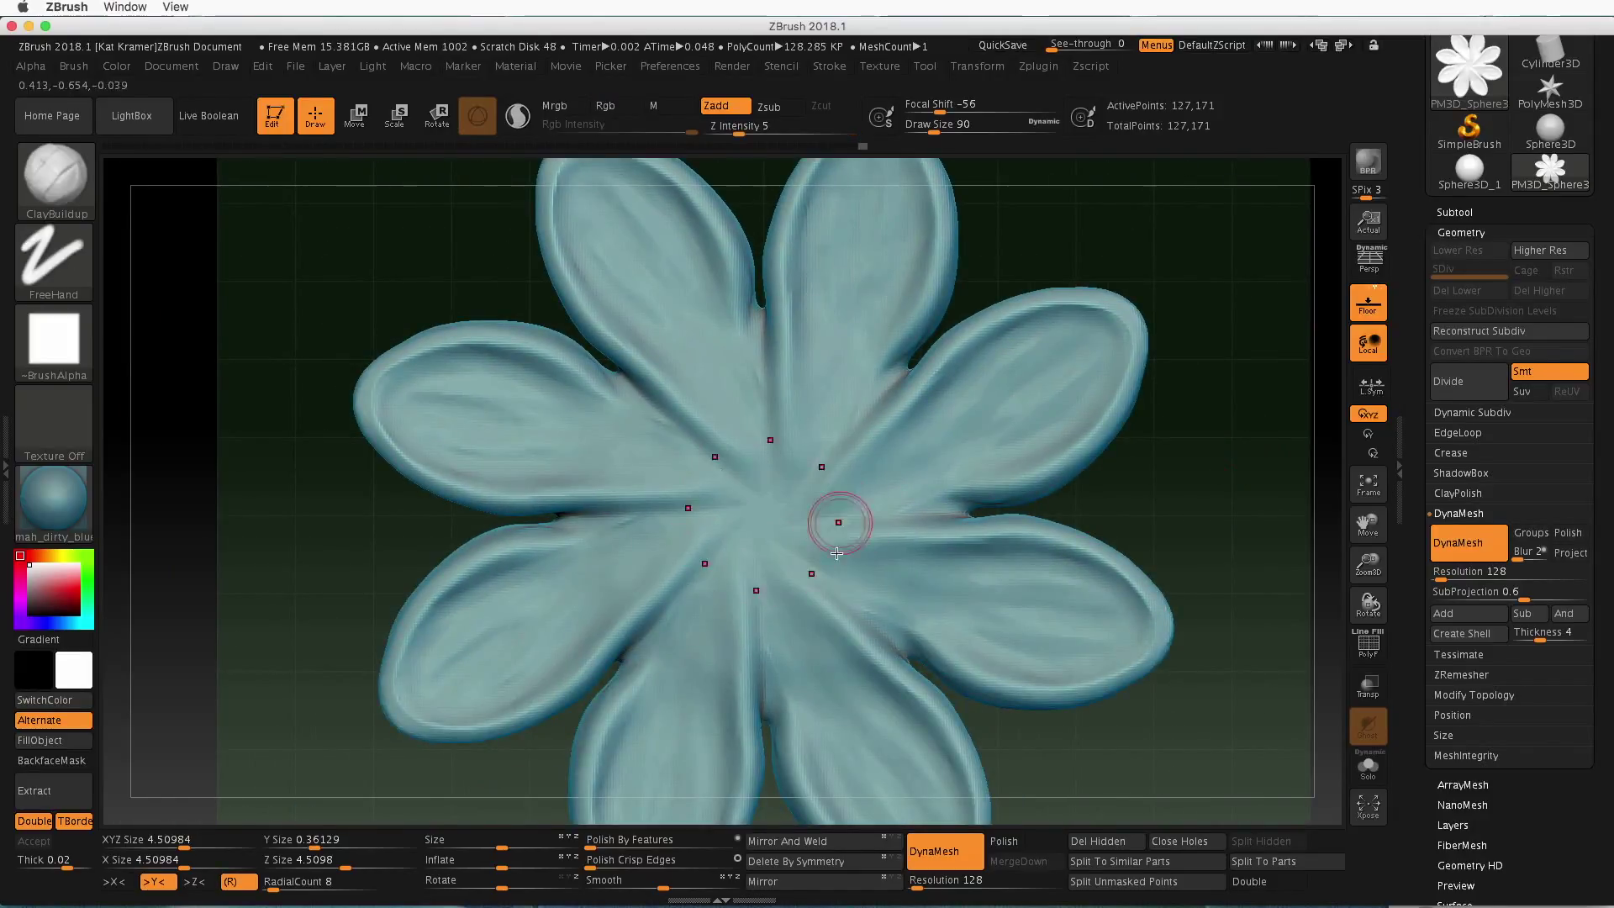
pyautogui.press('shift')
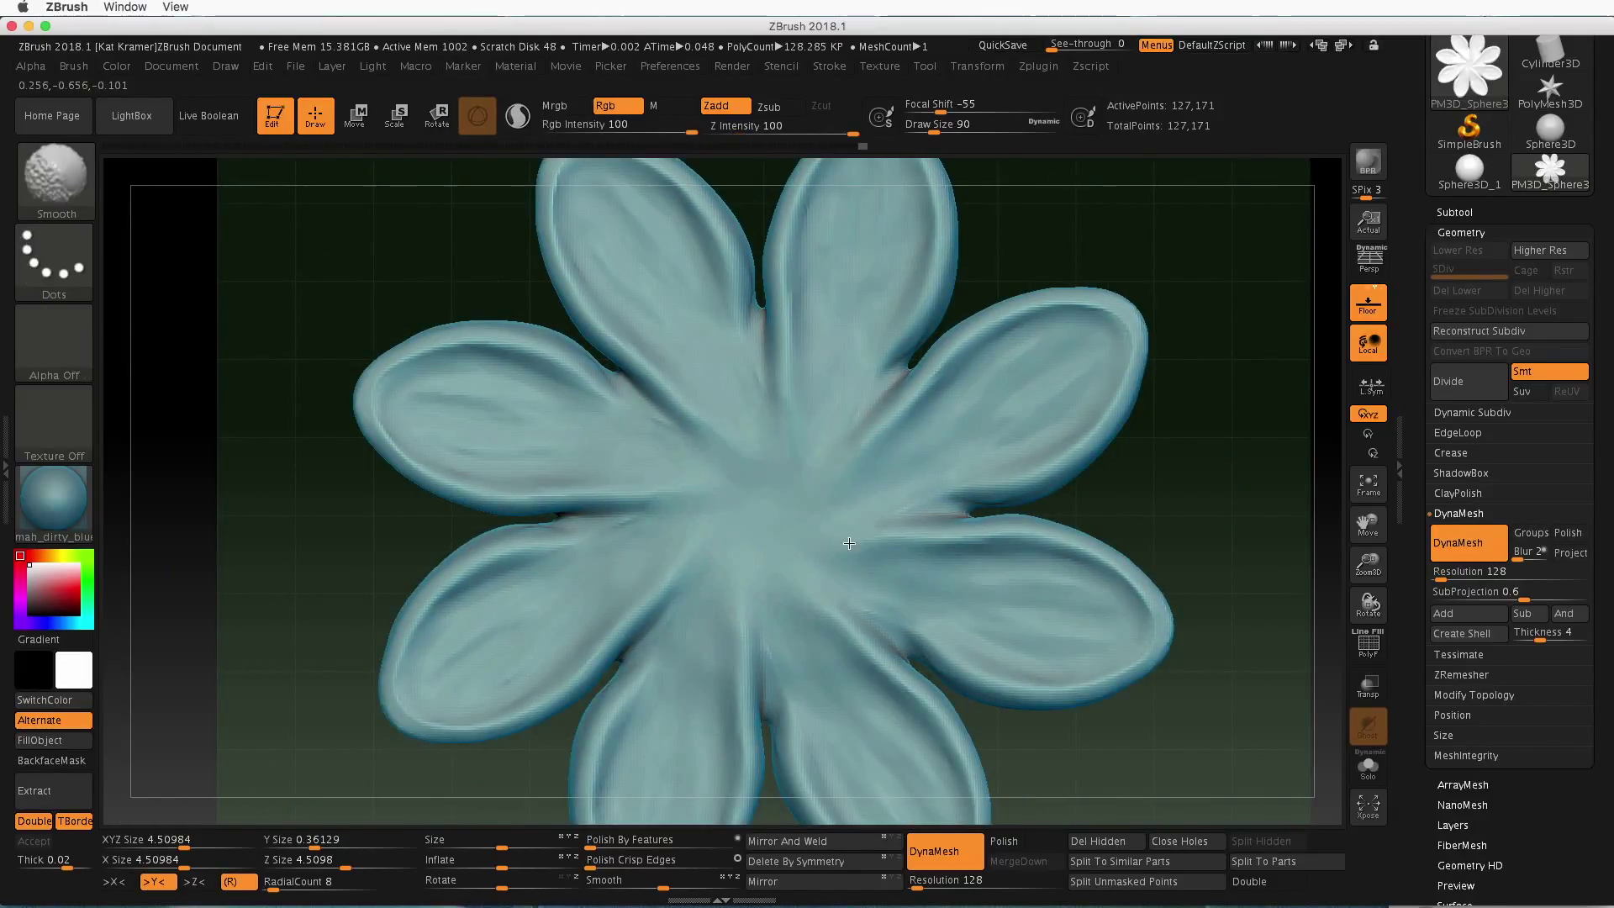
pyautogui.moveTo(849, 544)
pyautogui.keyDown('shift'); pyautogui.mouseDown()
pyautogui.moveTo(853, 561)
pyautogui.moveTo(723, 462)
pyautogui.moveTo(689, 458)
pyautogui.moveTo(808, 557)
pyautogui.moveTo(706, 470)
pyautogui.moveTo(756, 438)
pyautogui.moveTo(841, 504)
pyautogui.moveTo(785, 594)
pyautogui.mouseUp(); pyautogui.keyUp('shift')
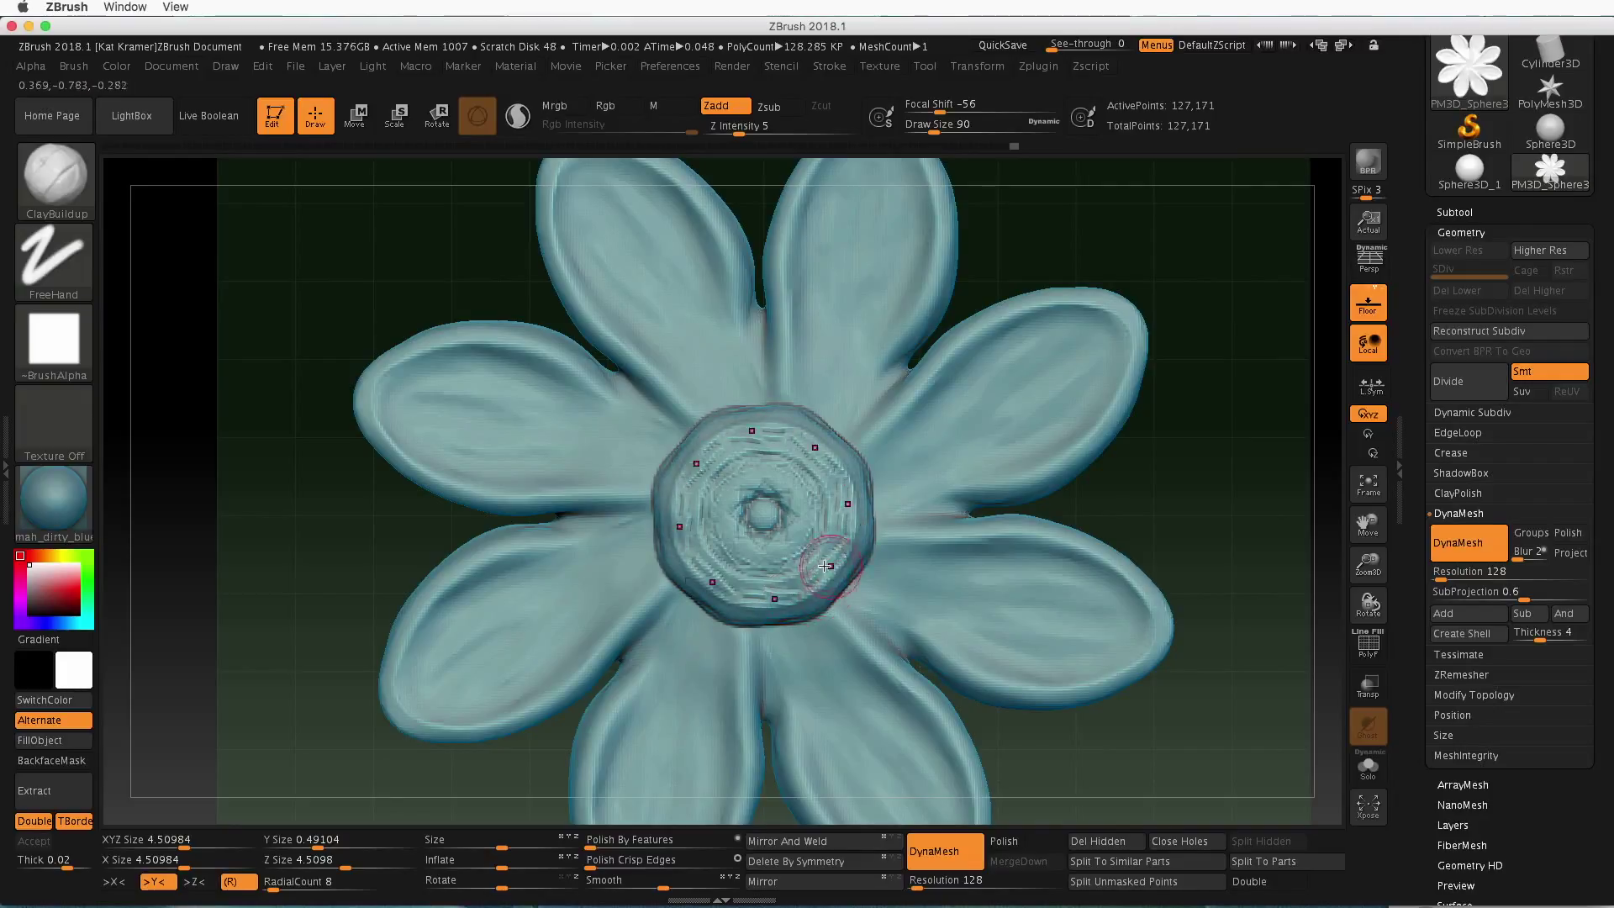
pyautogui.keyDown('shift'); pyautogui.moveTo(794, 591); pyautogui.dragTo(802, 540); pyautogui.keyUp('shift')
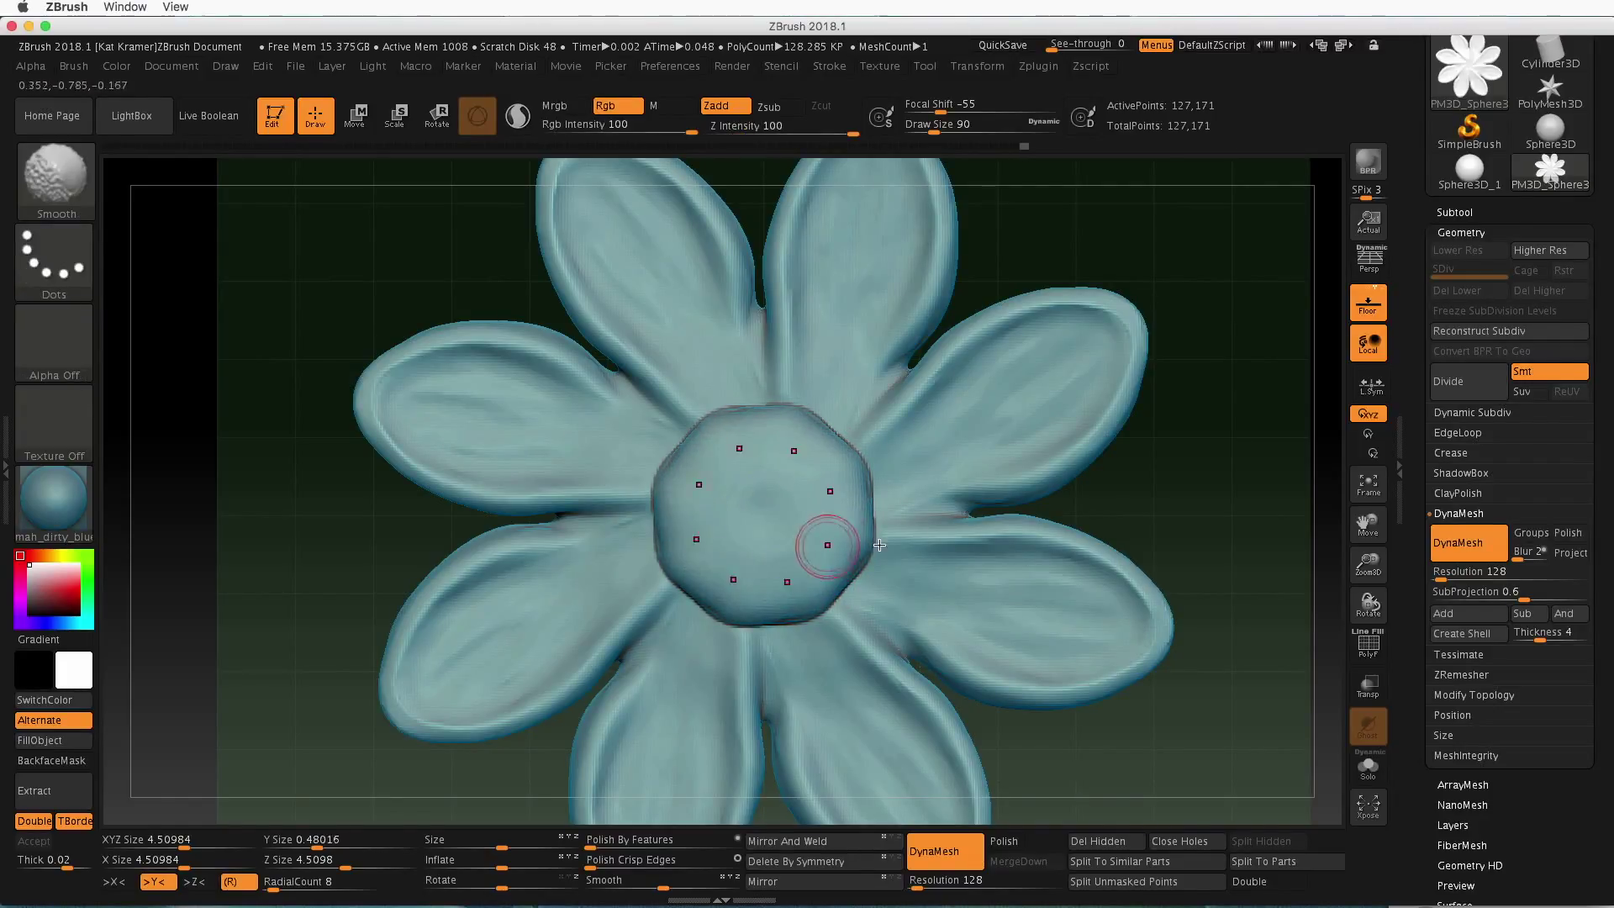
pyautogui.keyDown('shift'); pyautogui.moveTo(879, 545); pyautogui.dragTo(844, 531); pyautogui.keyUp('shift')
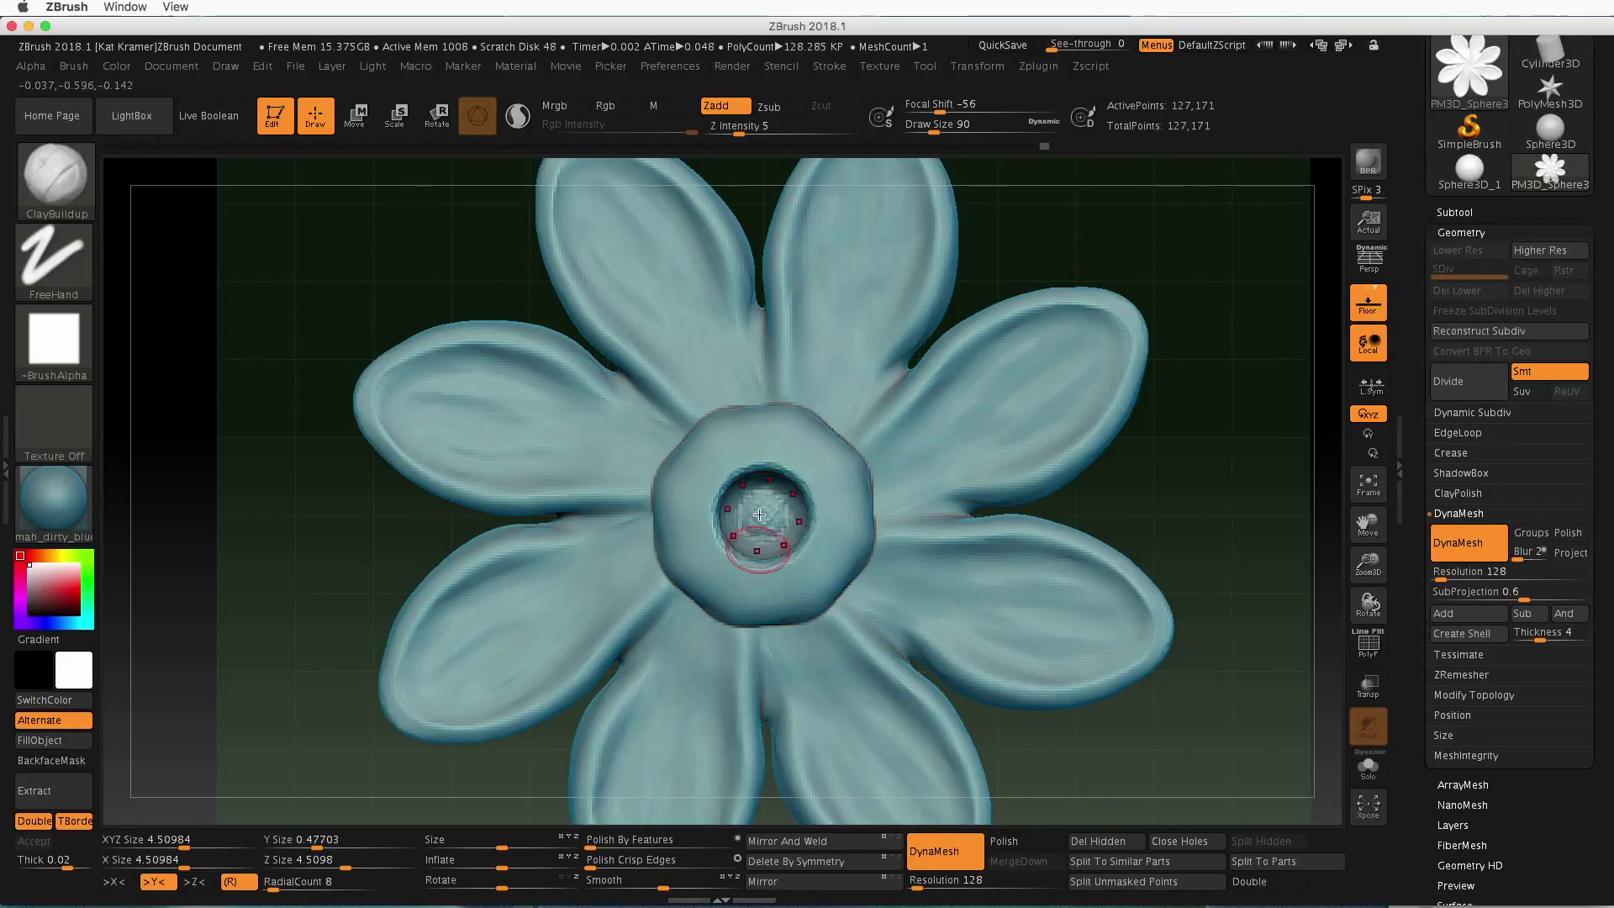
pyautogui.moveTo(767, 509)
pyautogui.keyDown('shift'); pyautogui.mouseDown()
pyautogui.moveTo(781, 507)
pyautogui.moveTo(737, 543)
pyautogui.mouseUp(); pyautogui.keyUp('shift')
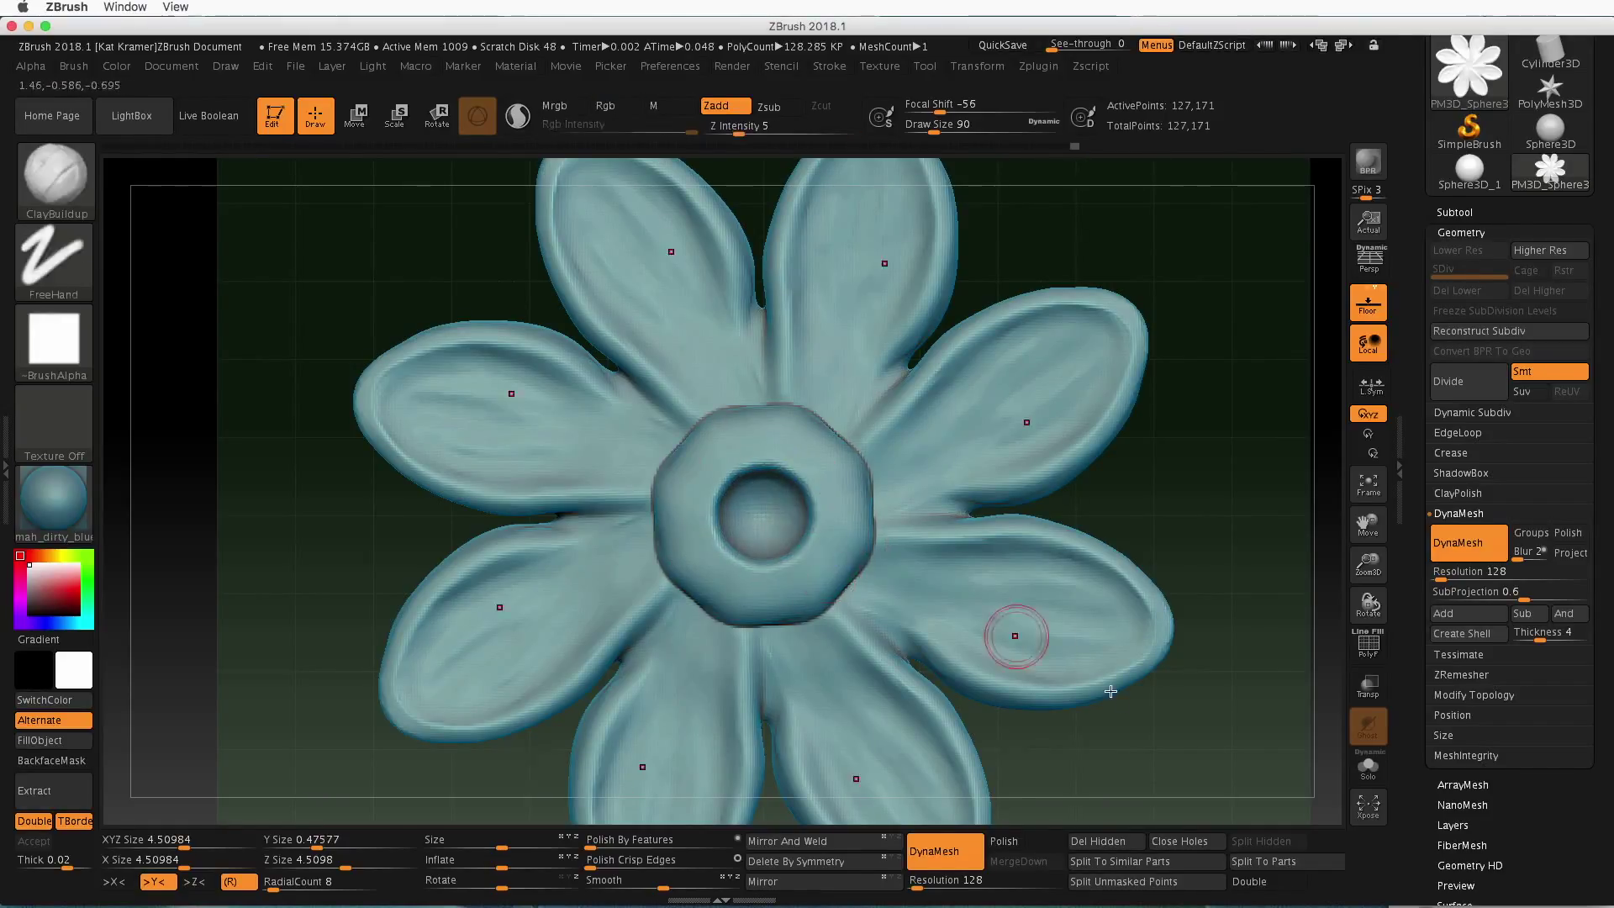
# Add a raised ClayBuildup band around the outer part of the centre disc and smooth its outside edge
pyautogui.moveTo(1085, 740)
pyautogui.keyDown('alt'); pyautogui.mouseDown()
pyautogui.moveTo(667, 450)
pyautogui.moveTo(958, 674)
pyautogui.moveTo(1121, 760)
pyautogui.moveTo(1113, 774)
pyautogui.mouseUp(); pyautogui.keyUp('alt')
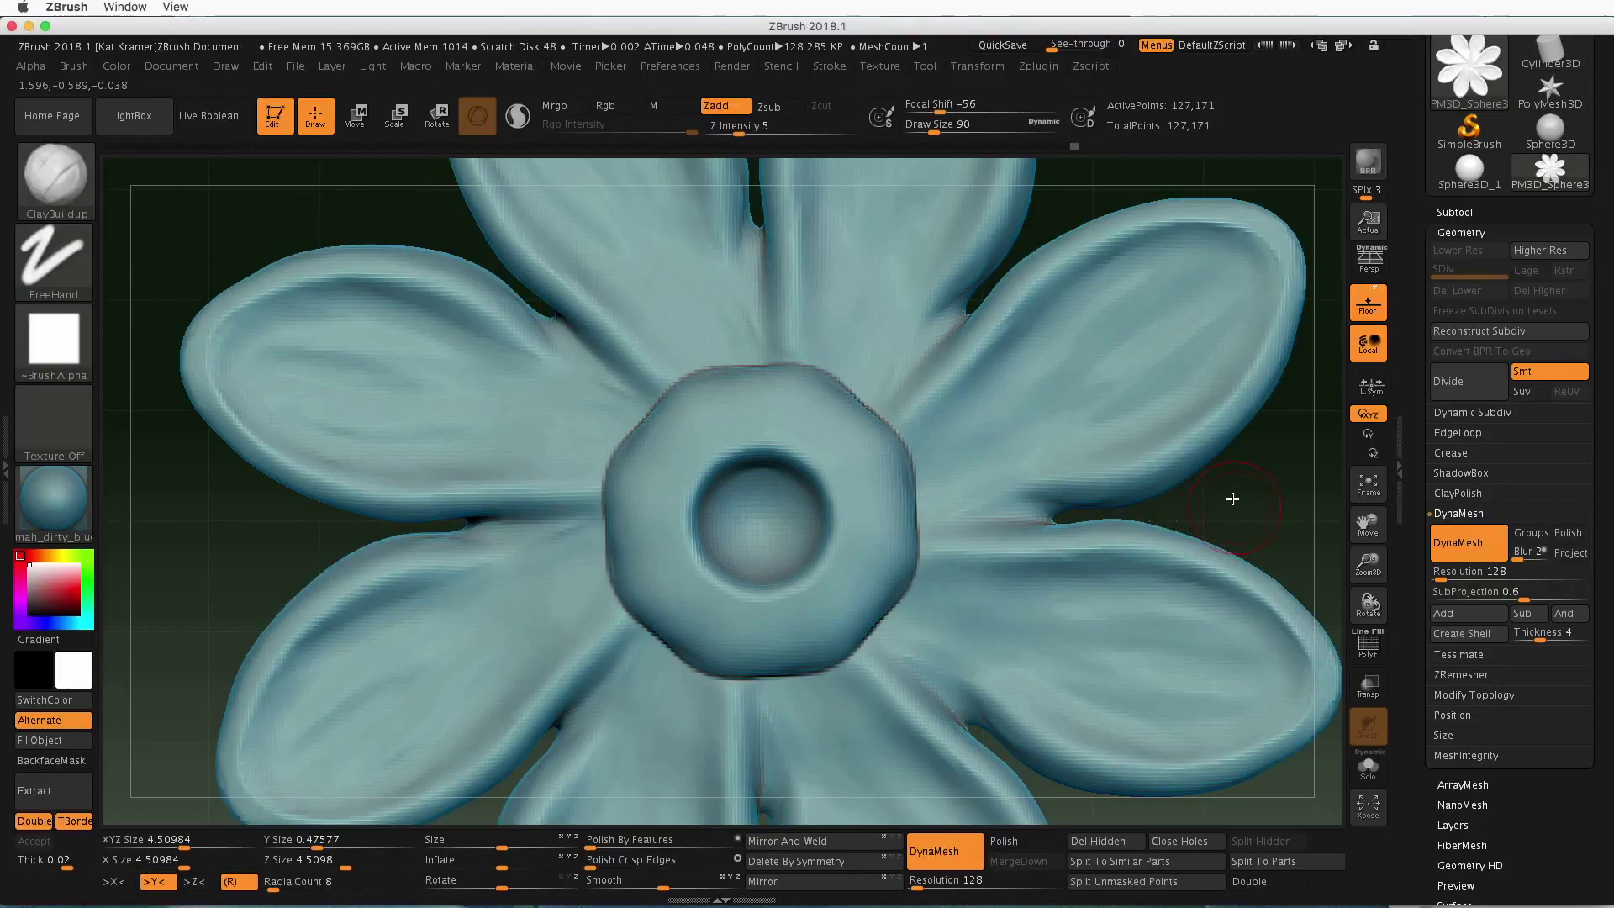
pyautogui.moveTo(1233, 498); pyautogui.dragTo(1045, 516)
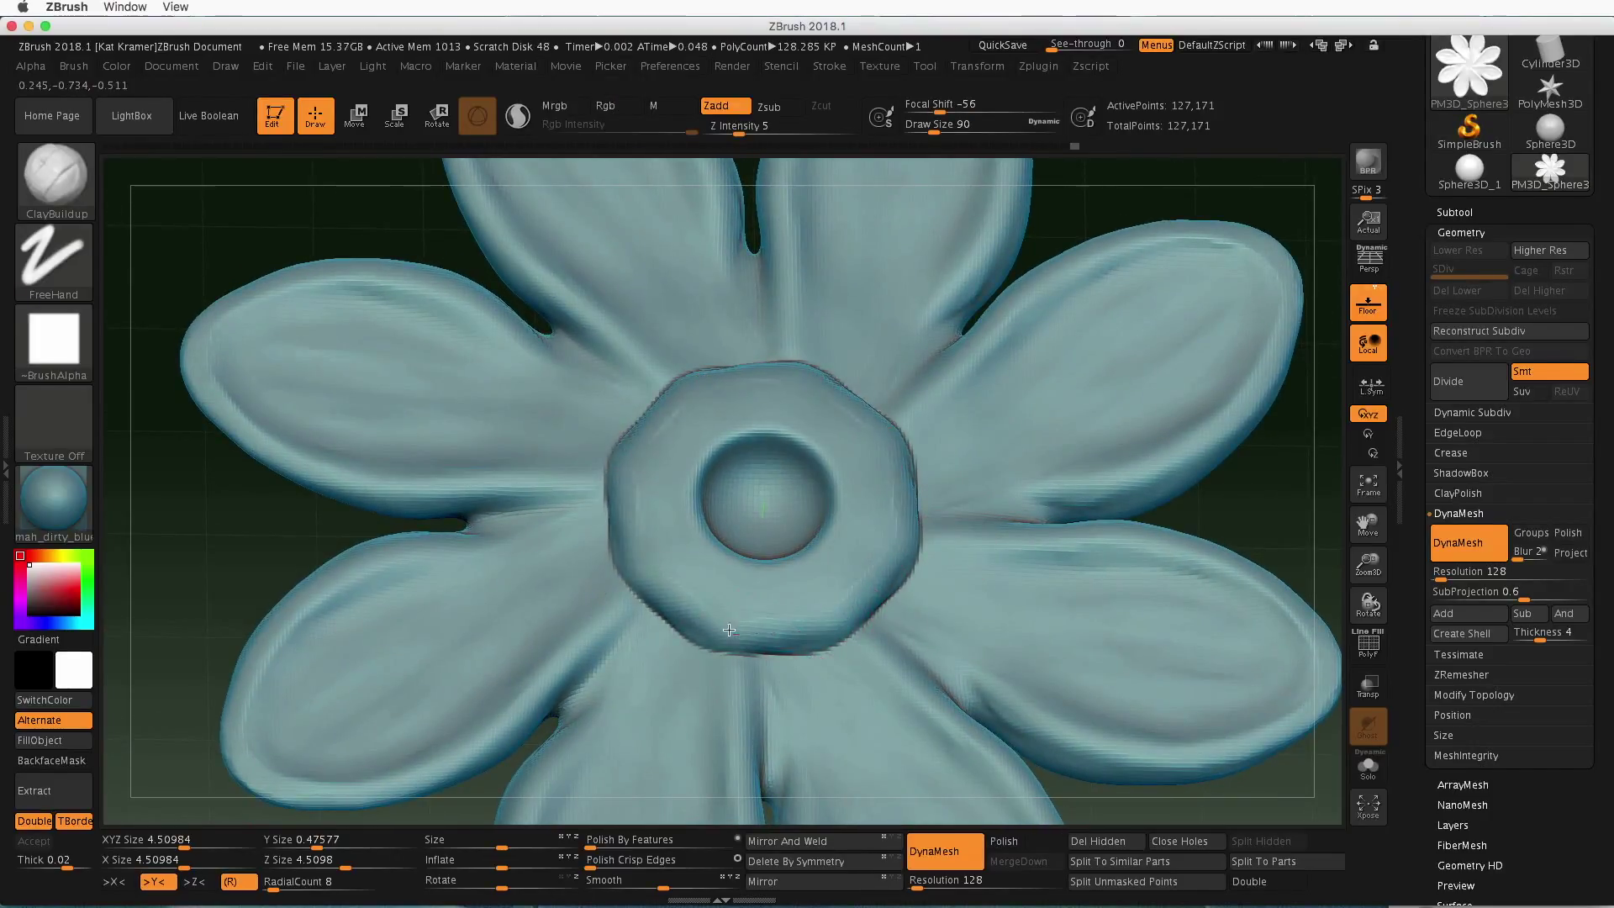
pyautogui.moveTo(807, 641)
pyautogui.mouseDown()
pyautogui.moveTo(901, 559)
pyautogui.moveTo(847, 577)
pyautogui.mouseUp()
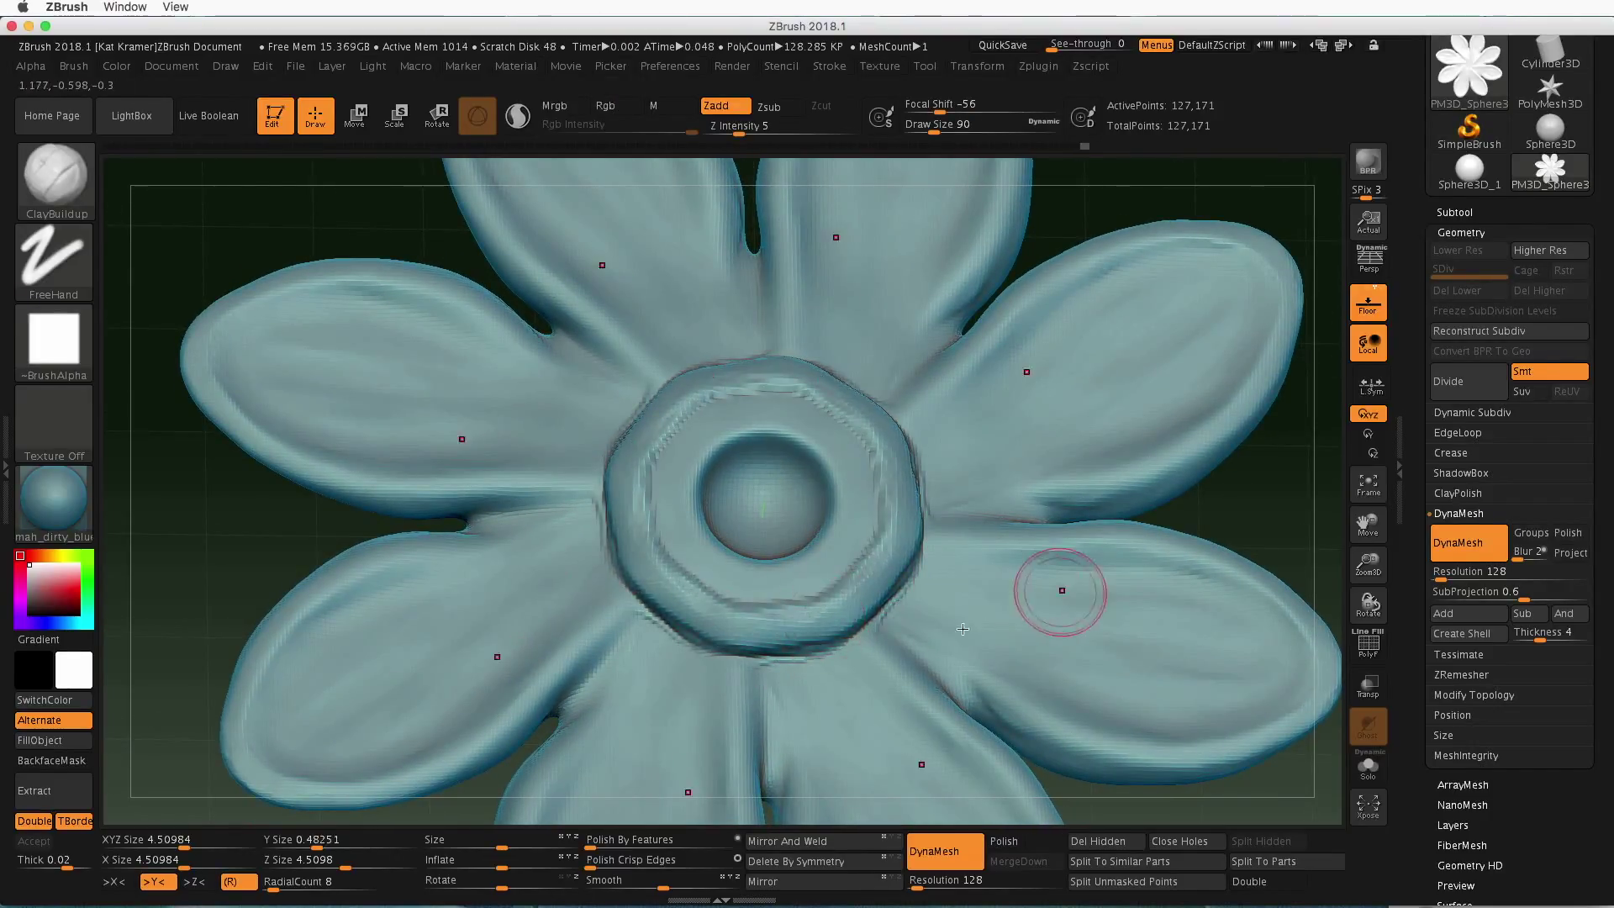
pyautogui.keyDown('shift'); pyautogui.moveTo(822, 659); pyautogui.dragTo(762, 654); pyautogui.keyUp('shift')
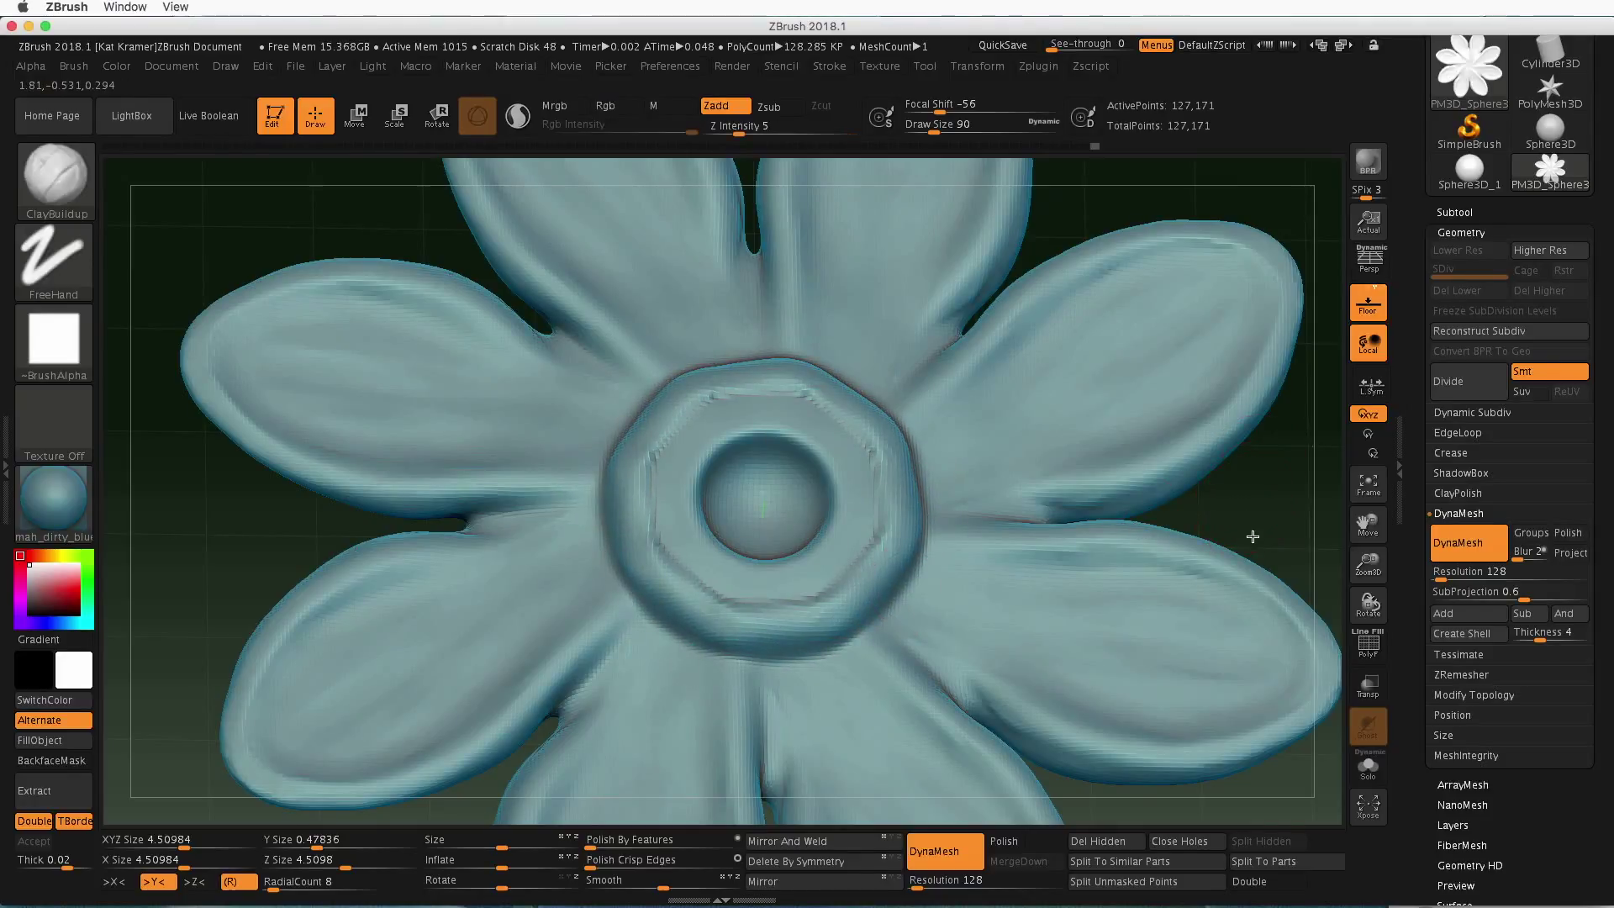
pyautogui.moveTo(1253, 536); pyautogui.dragTo(1243, 509)
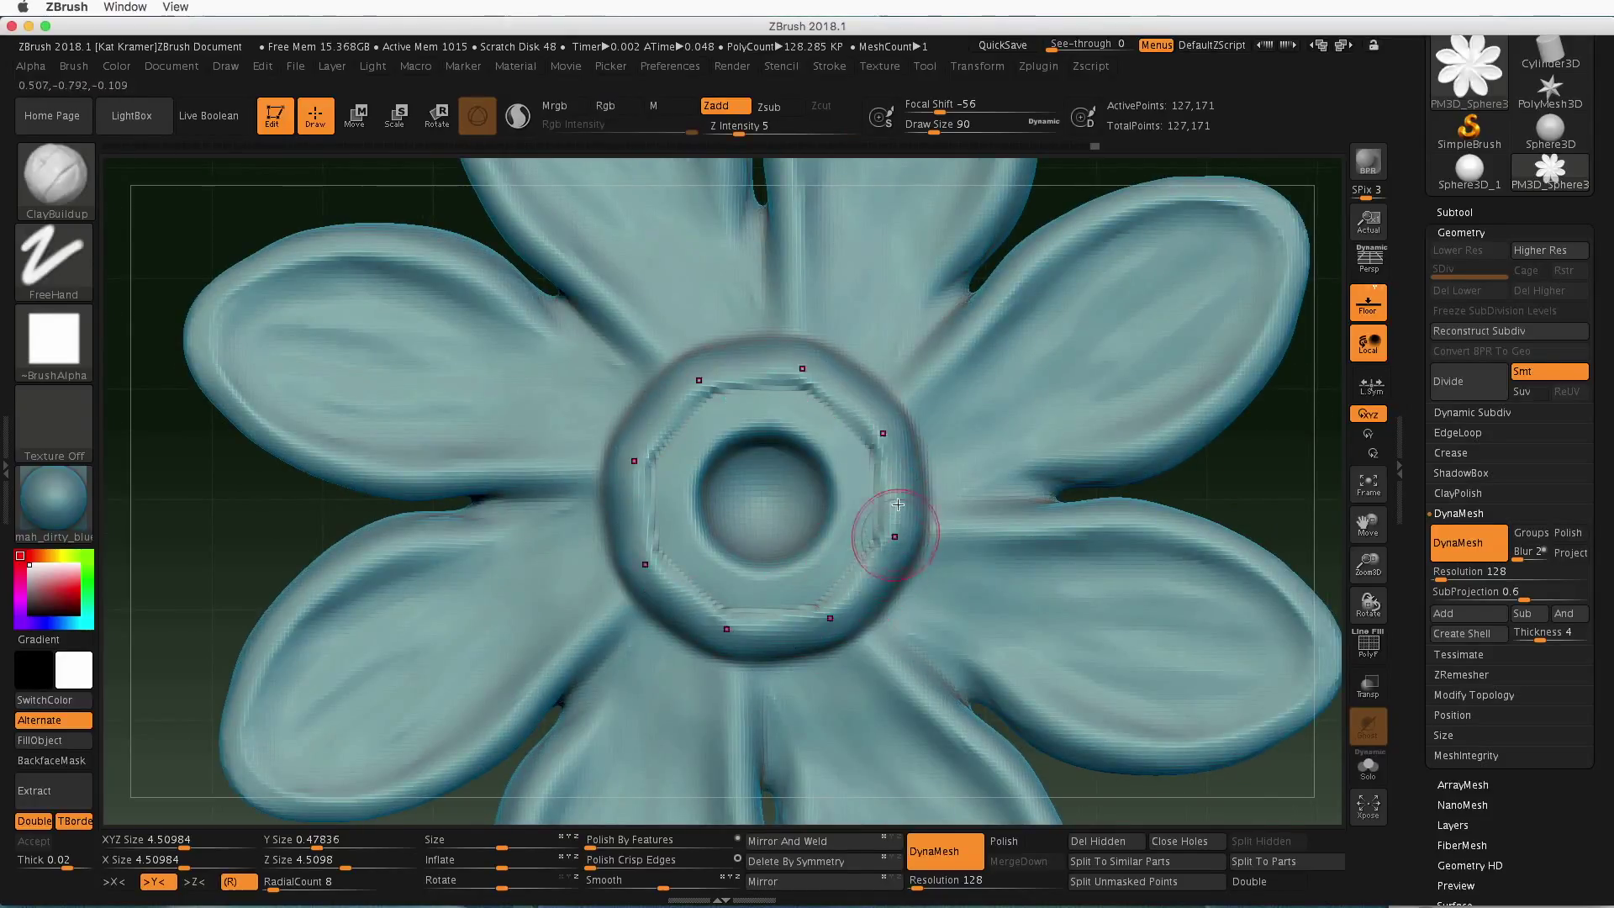
pyautogui.moveTo(822, 721)
pyautogui.keyDown('shift'); pyautogui.mouseDown()
pyautogui.moveTo(930, 432)
pyautogui.moveTo(919, 504)
pyautogui.mouseUp(); pyautogui.keyUp('shift')
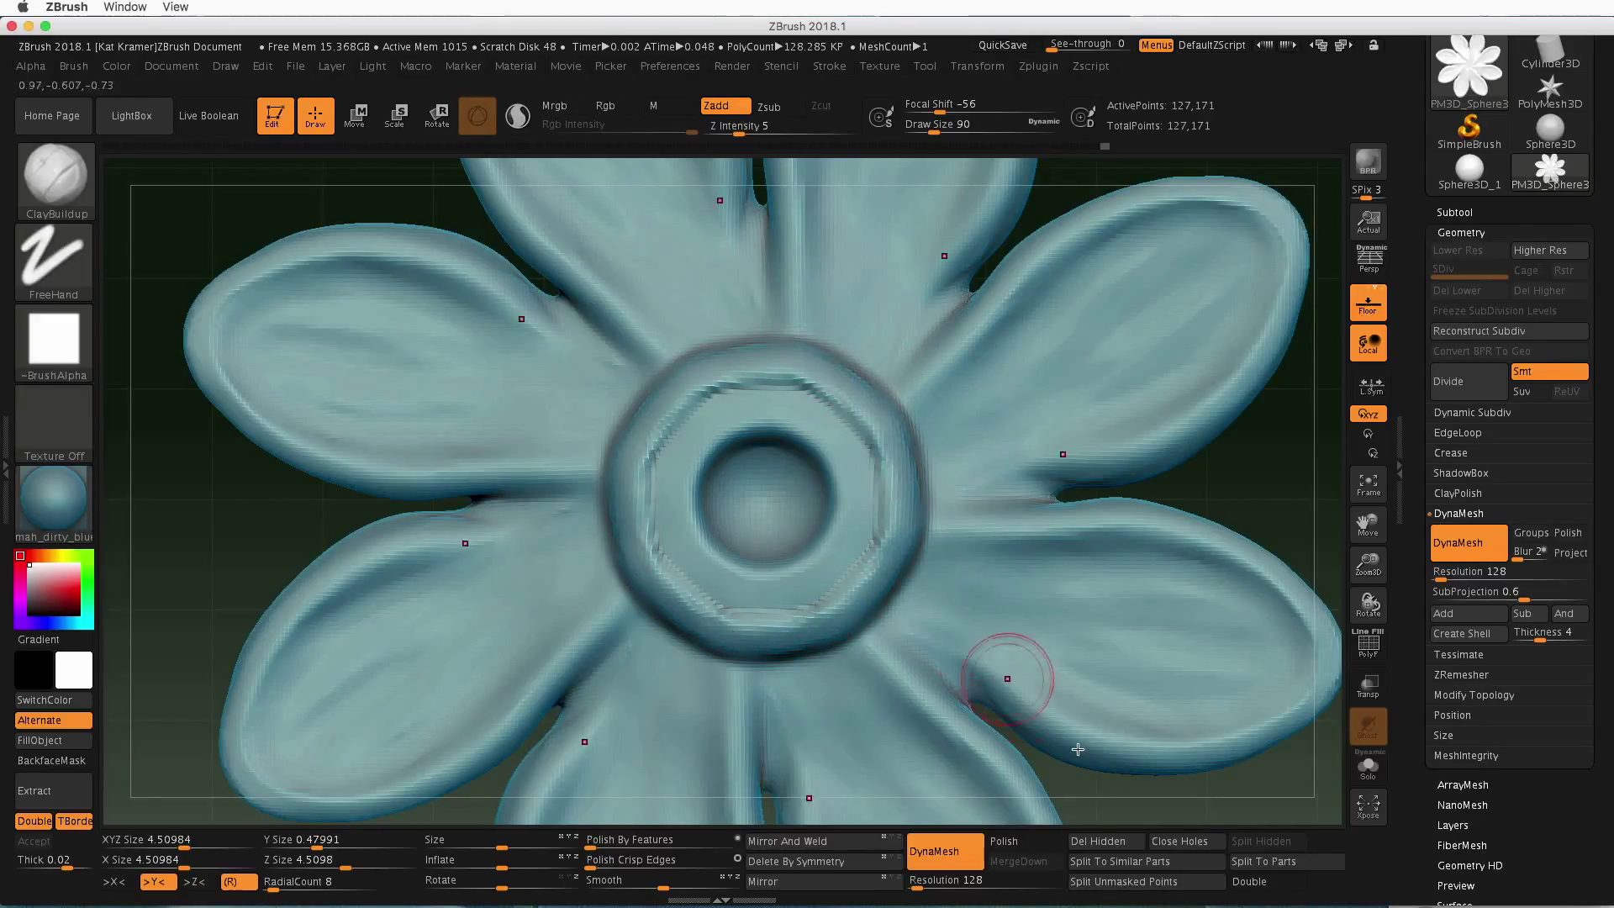
# Set the RadialCount to 37, then smooth the centre disc and build it up into a rounded, doughnut-shaped ring
pyautogui.keyDown('shift'); pyautogui.moveTo(1238, 750); pyautogui.dragTo(1228, 670); pyautogui.keyUp('shift')
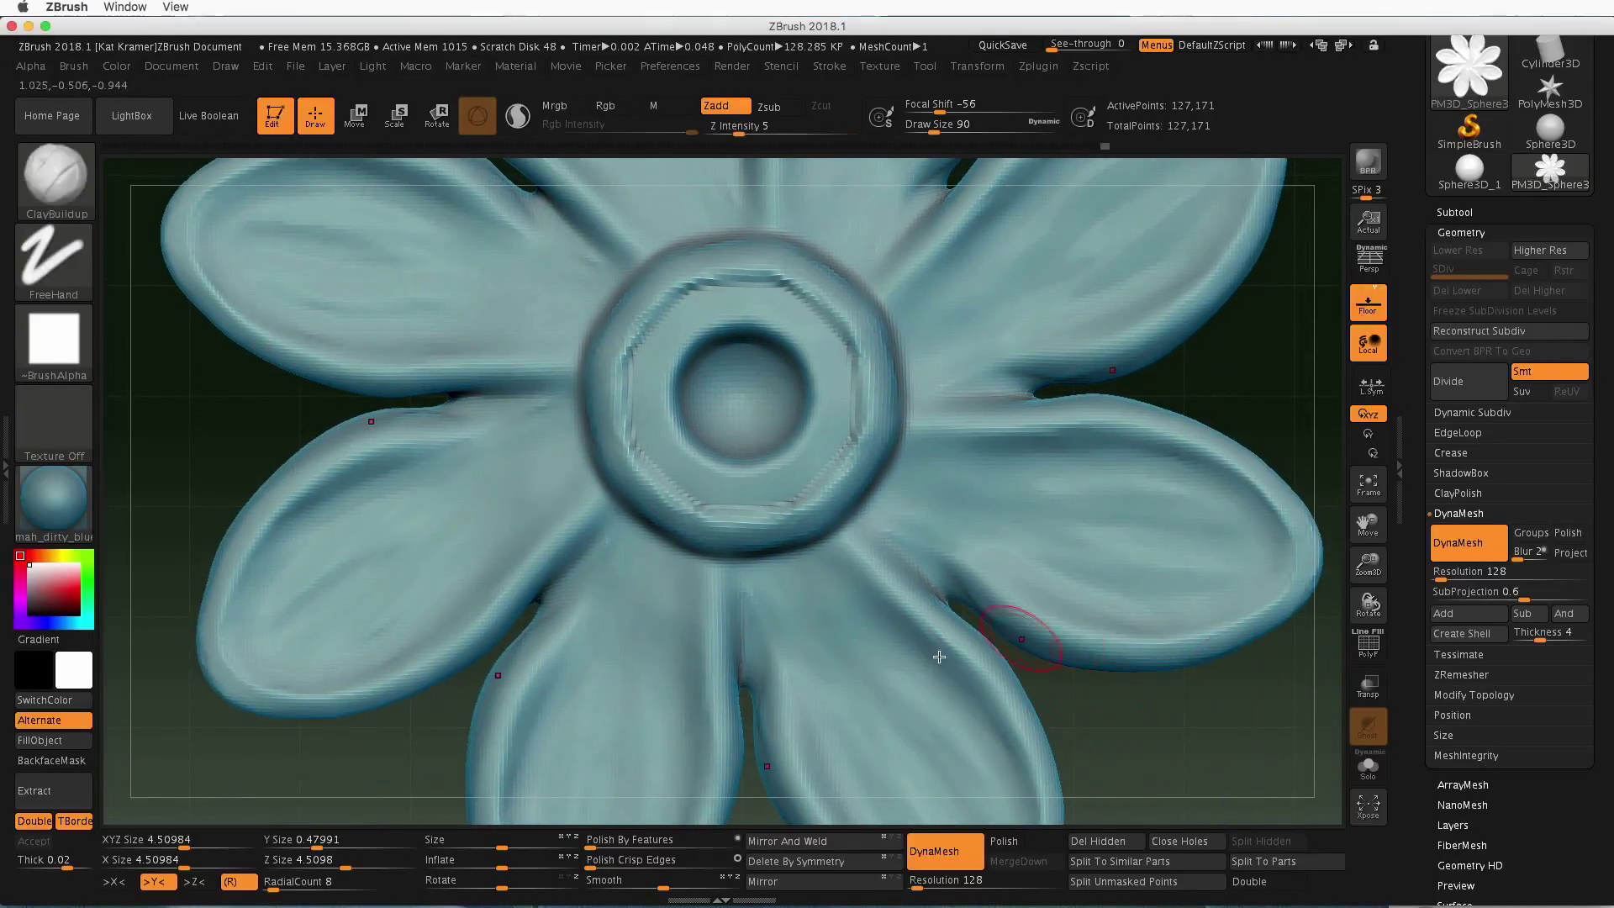
pyautogui.moveTo(273, 889); pyautogui.dragTo(305, 889)
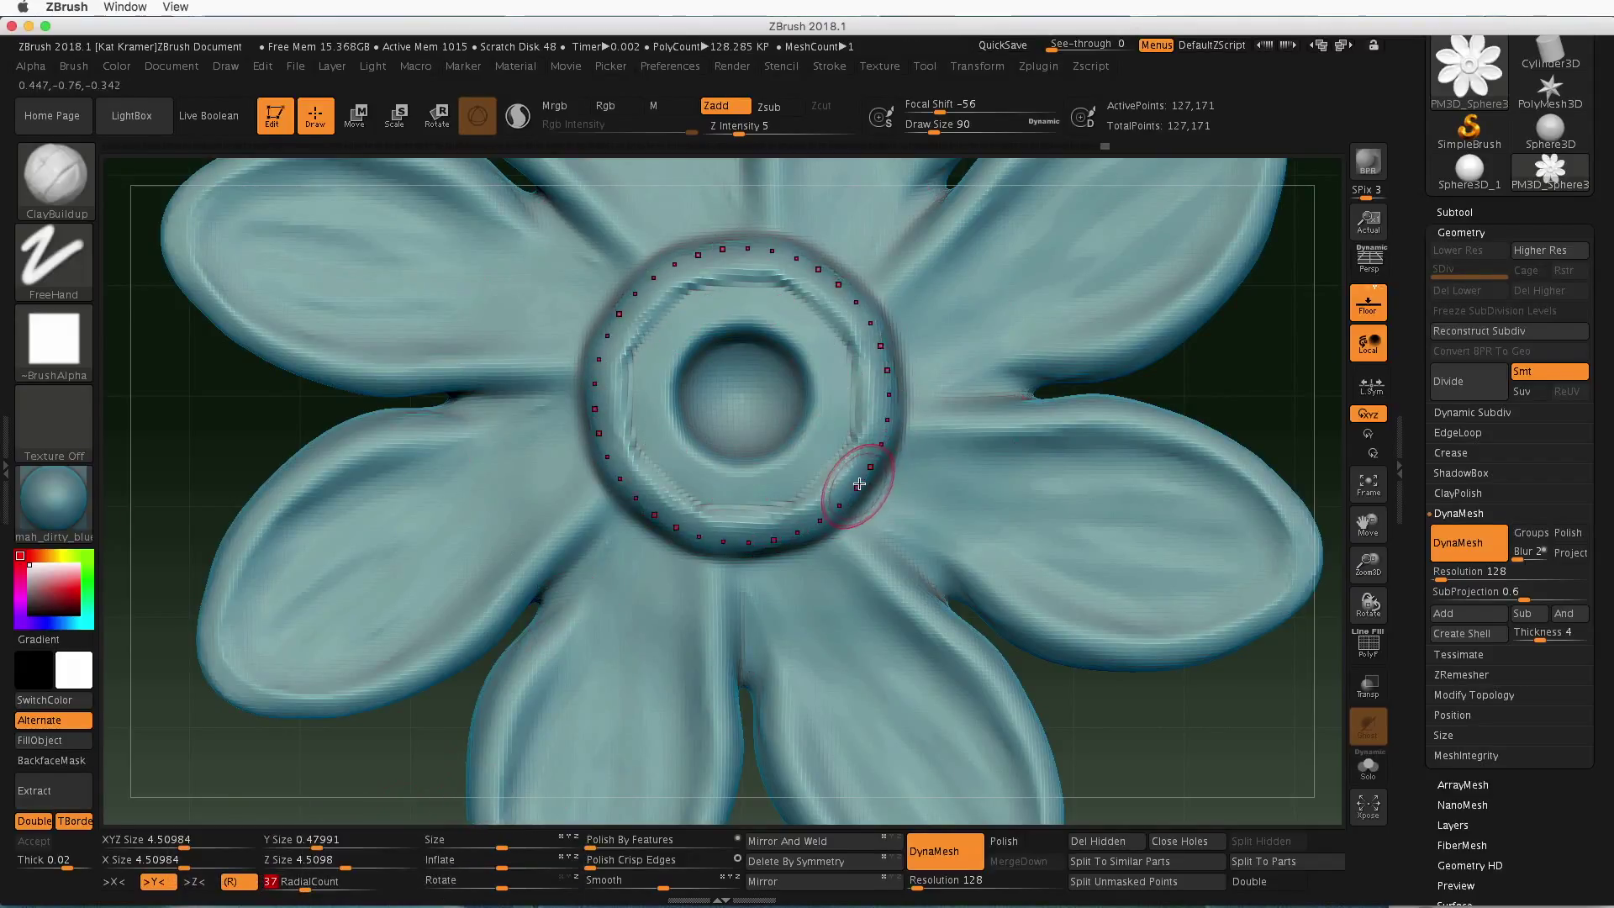
pyautogui.moveTo(865, 461)
pyautogui.keyDown('shift'); pyautogui.mouseDown()
pyautogui.moveTo(767, 472)
pyautogui.moveTo(876, 477)
pyautogui.mouseUp(); pyautogui.keyUp('shift')
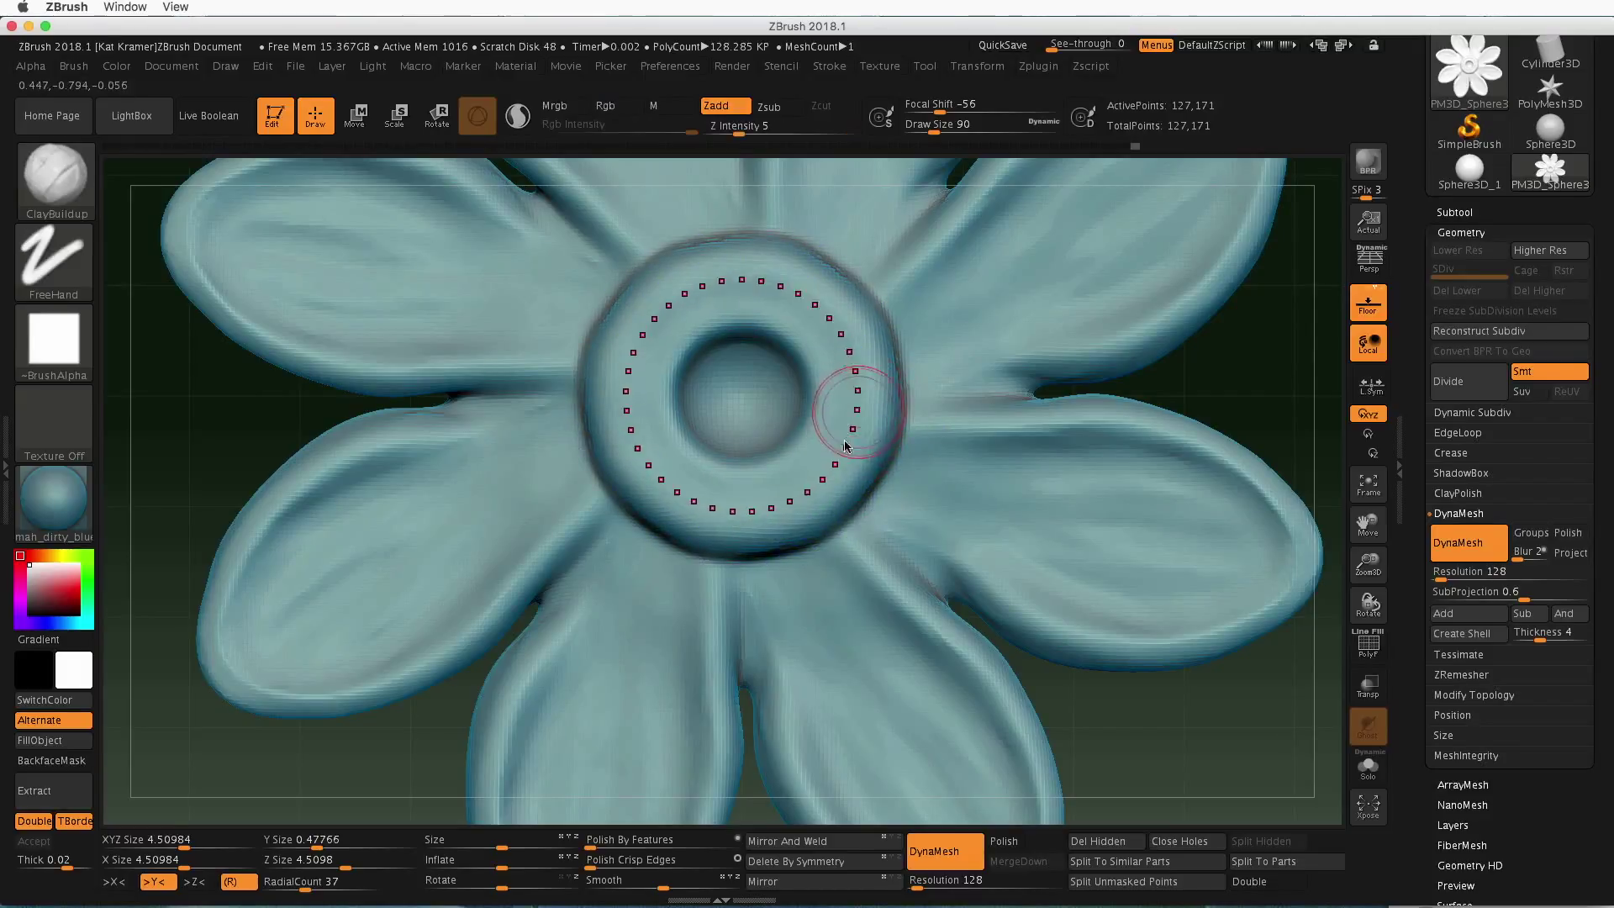
pyautogui.moveTo(865, 414)
pyautogui.mouseDown()
pyautogui.moveTo(807, 470)
pyautogui.moveTo(849, 437)
pyautogui.moveTo(787, 463)
pyautogui.moveTo(864, 432)
pyautogui.moveTo(835, 422)
pyautogui.mouseUp()
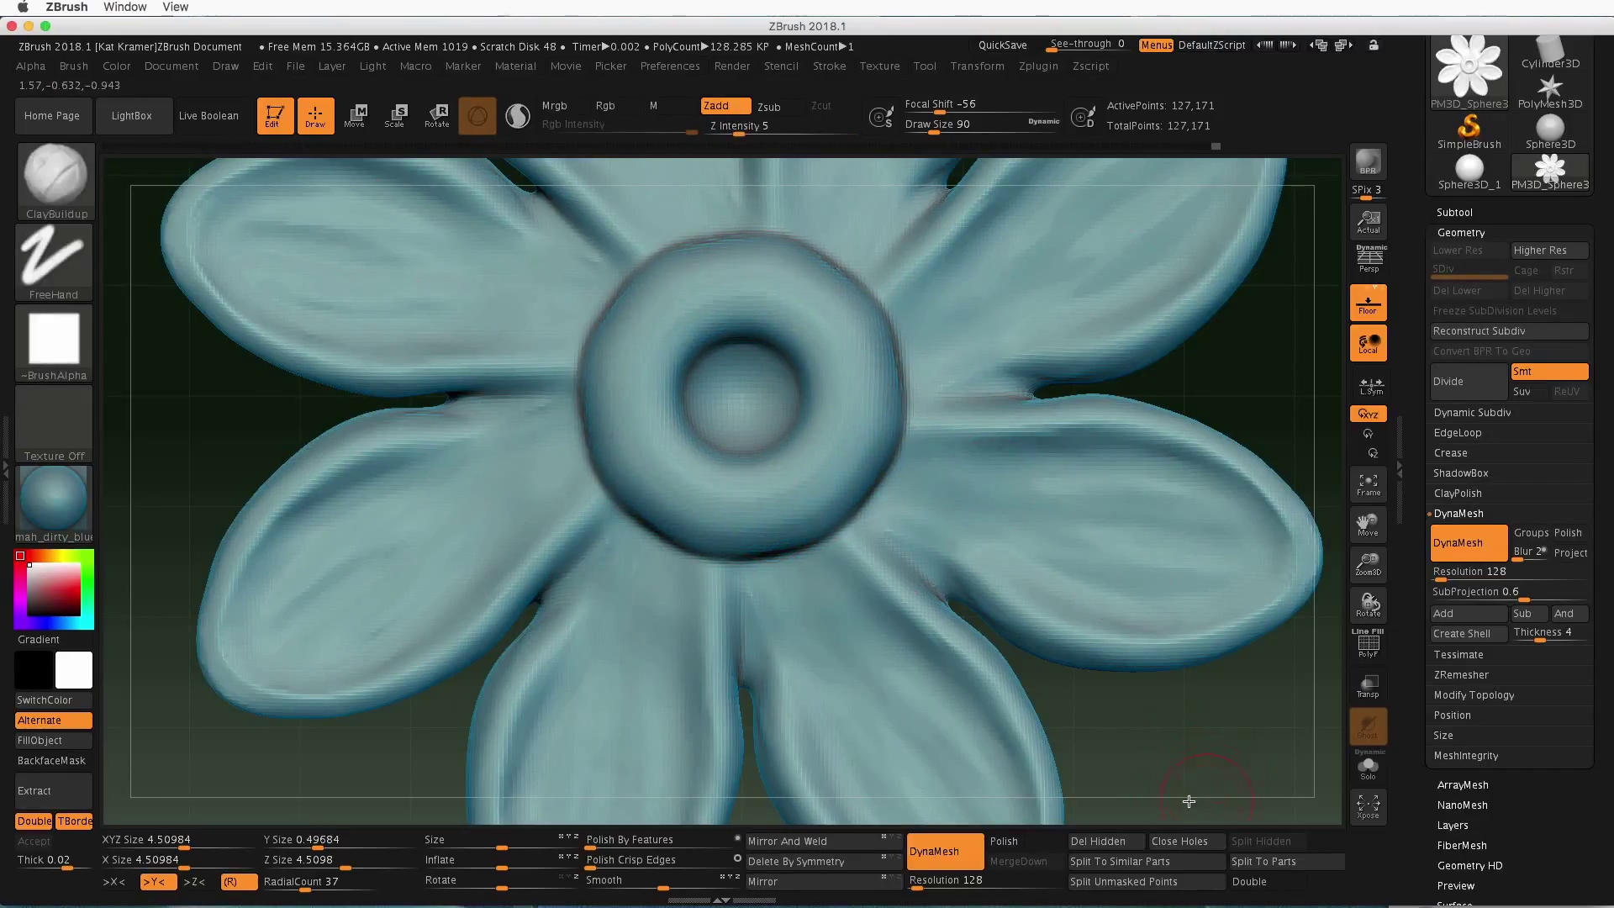
# Turn off radial symmetry for the whole flower and collapse the Geometry settings
pyautogui.keyDown('alt'); pyautogui.moveTo(1189, 794); pyautogui.dragTo(1022, 653); pyautogui.keyUp('alt')
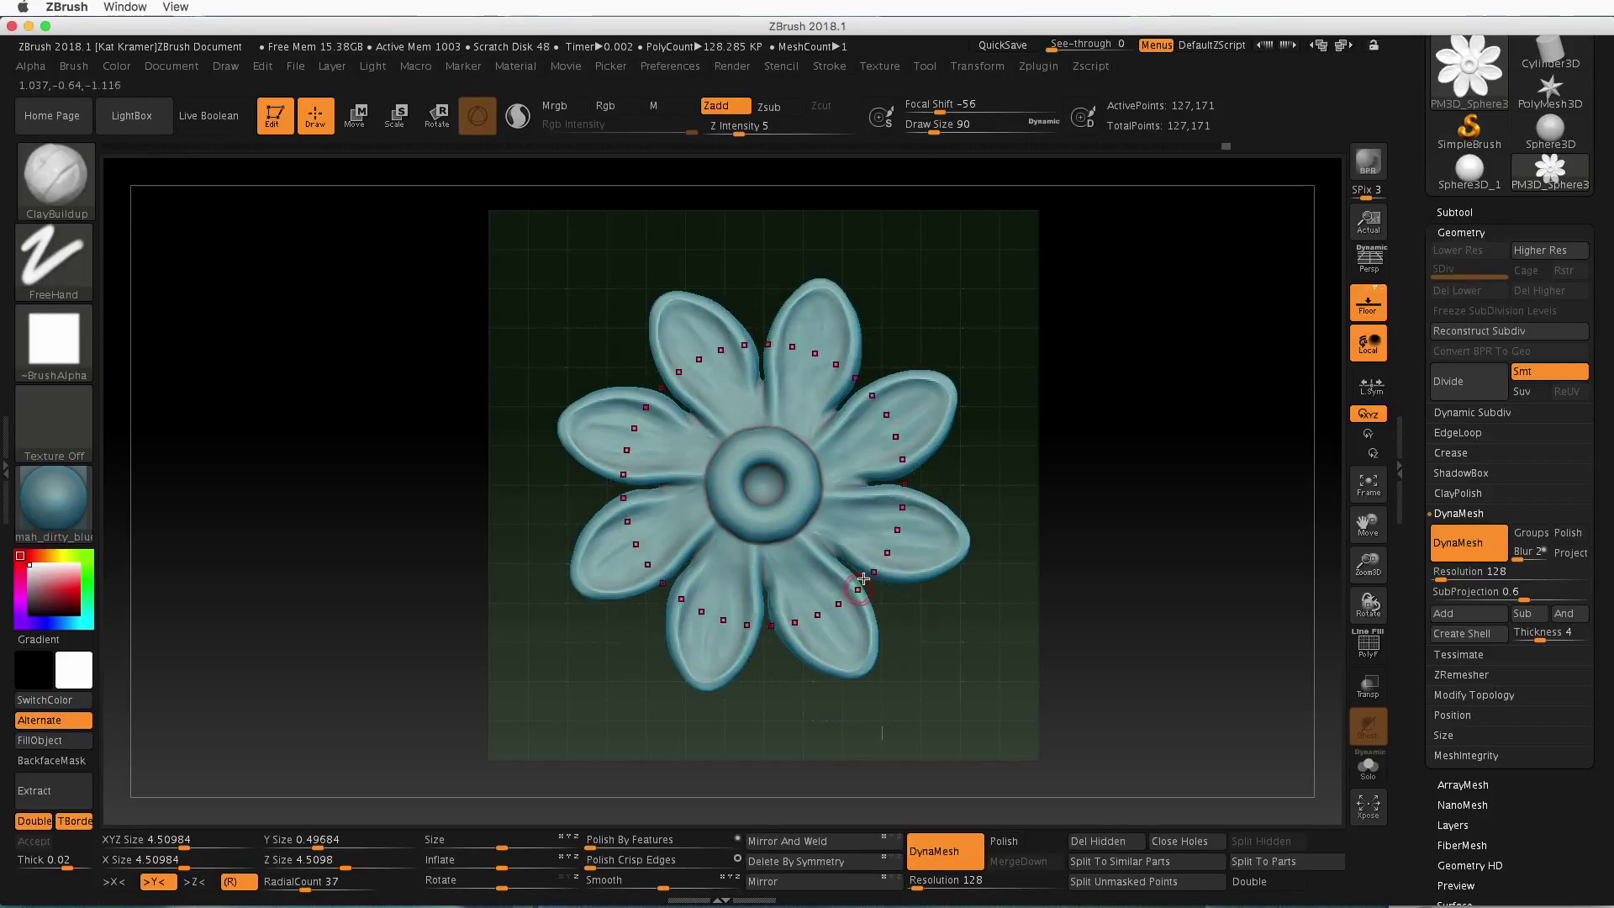
pyautogui.press('x')
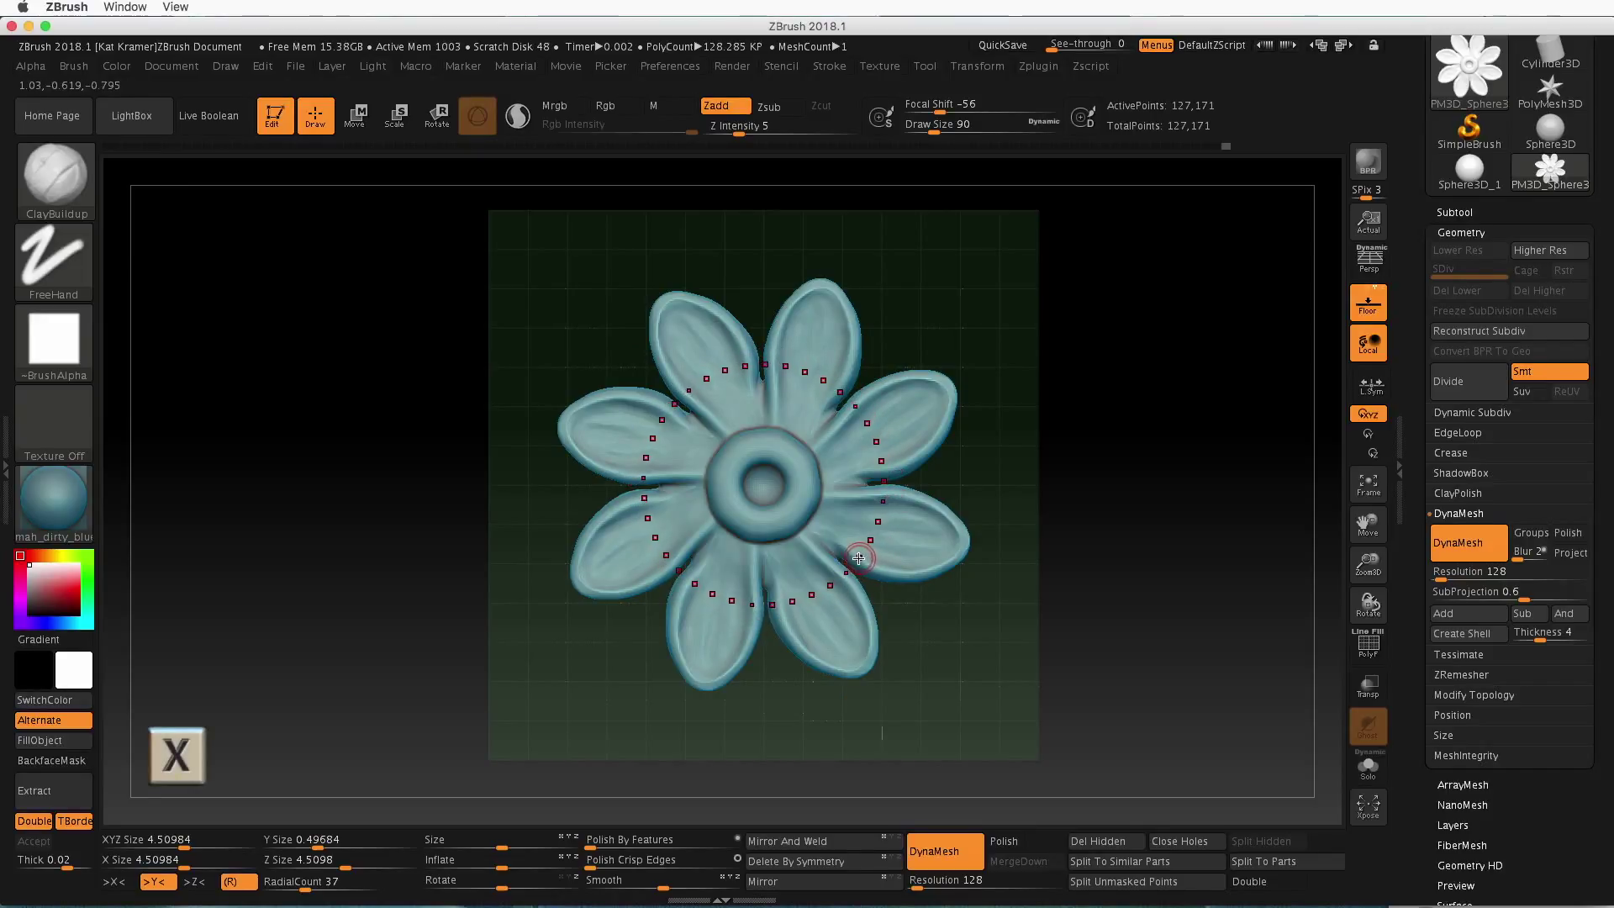
pyautogui.press('x')
pyautogui.click(977, 66)
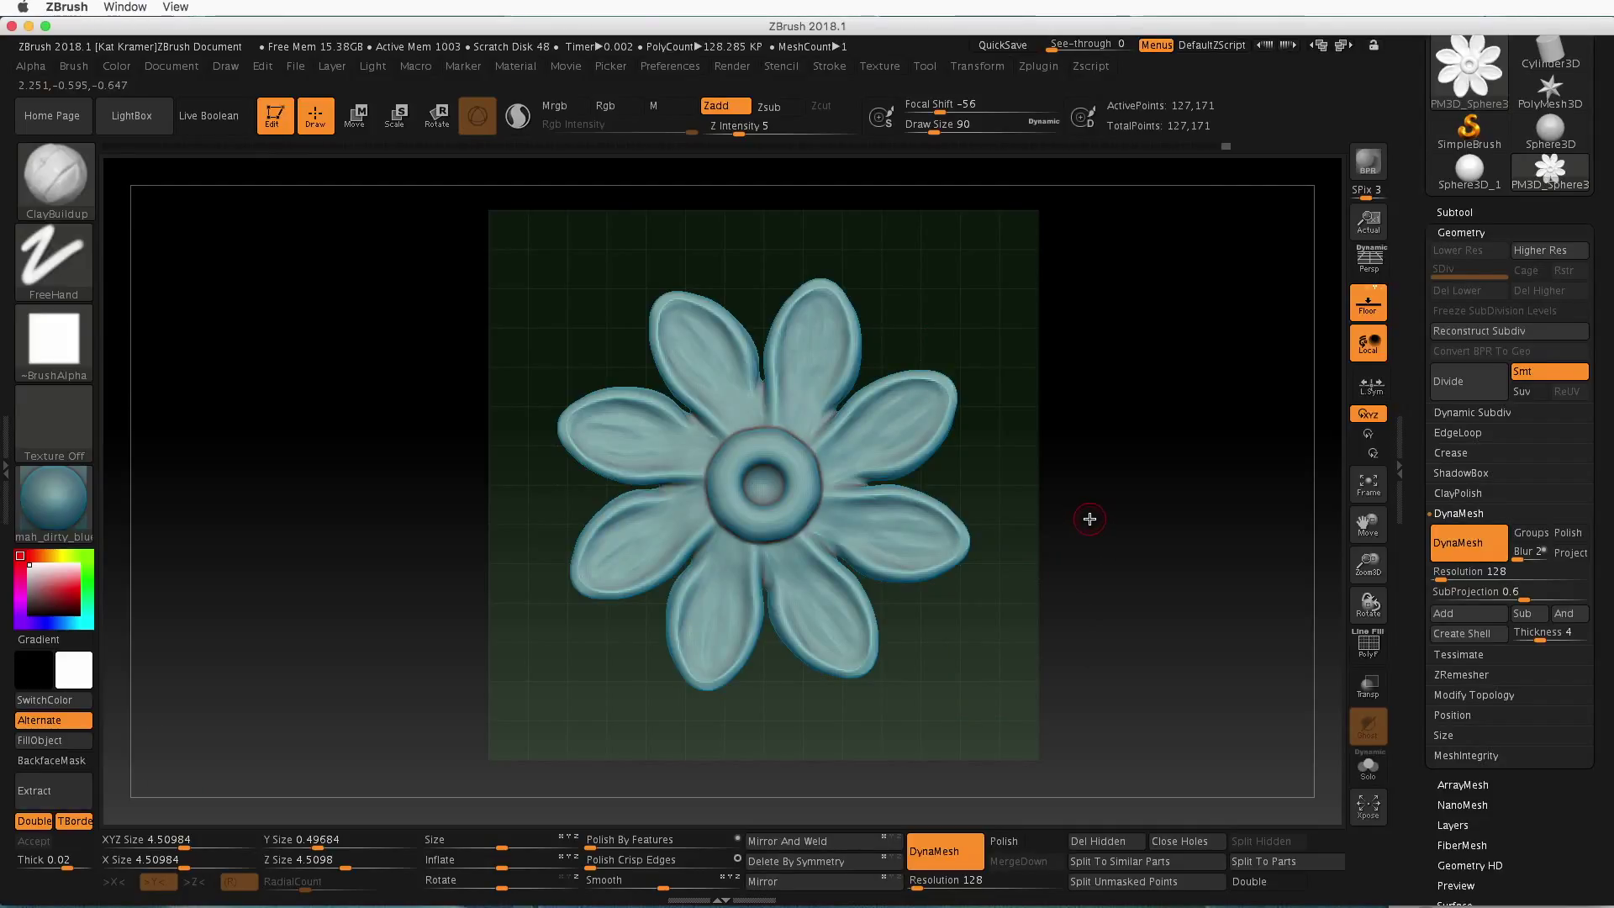
pyautogui.click(1475, 235)
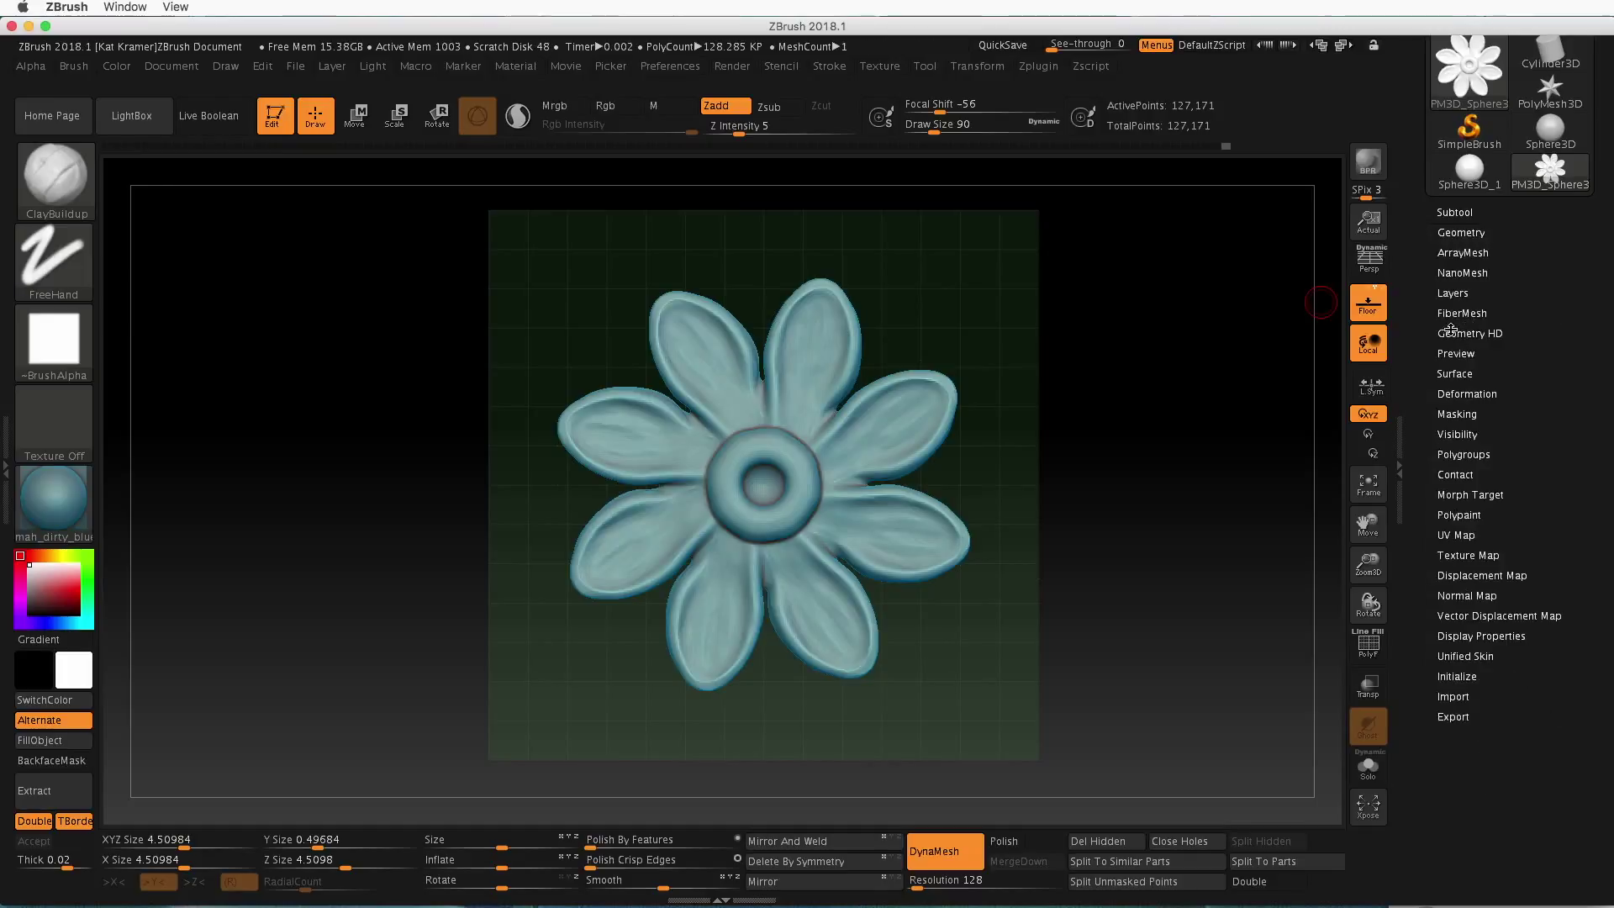
# Expand the ArrayMesh settings for the flower
pyautogui.click(1477, 252)
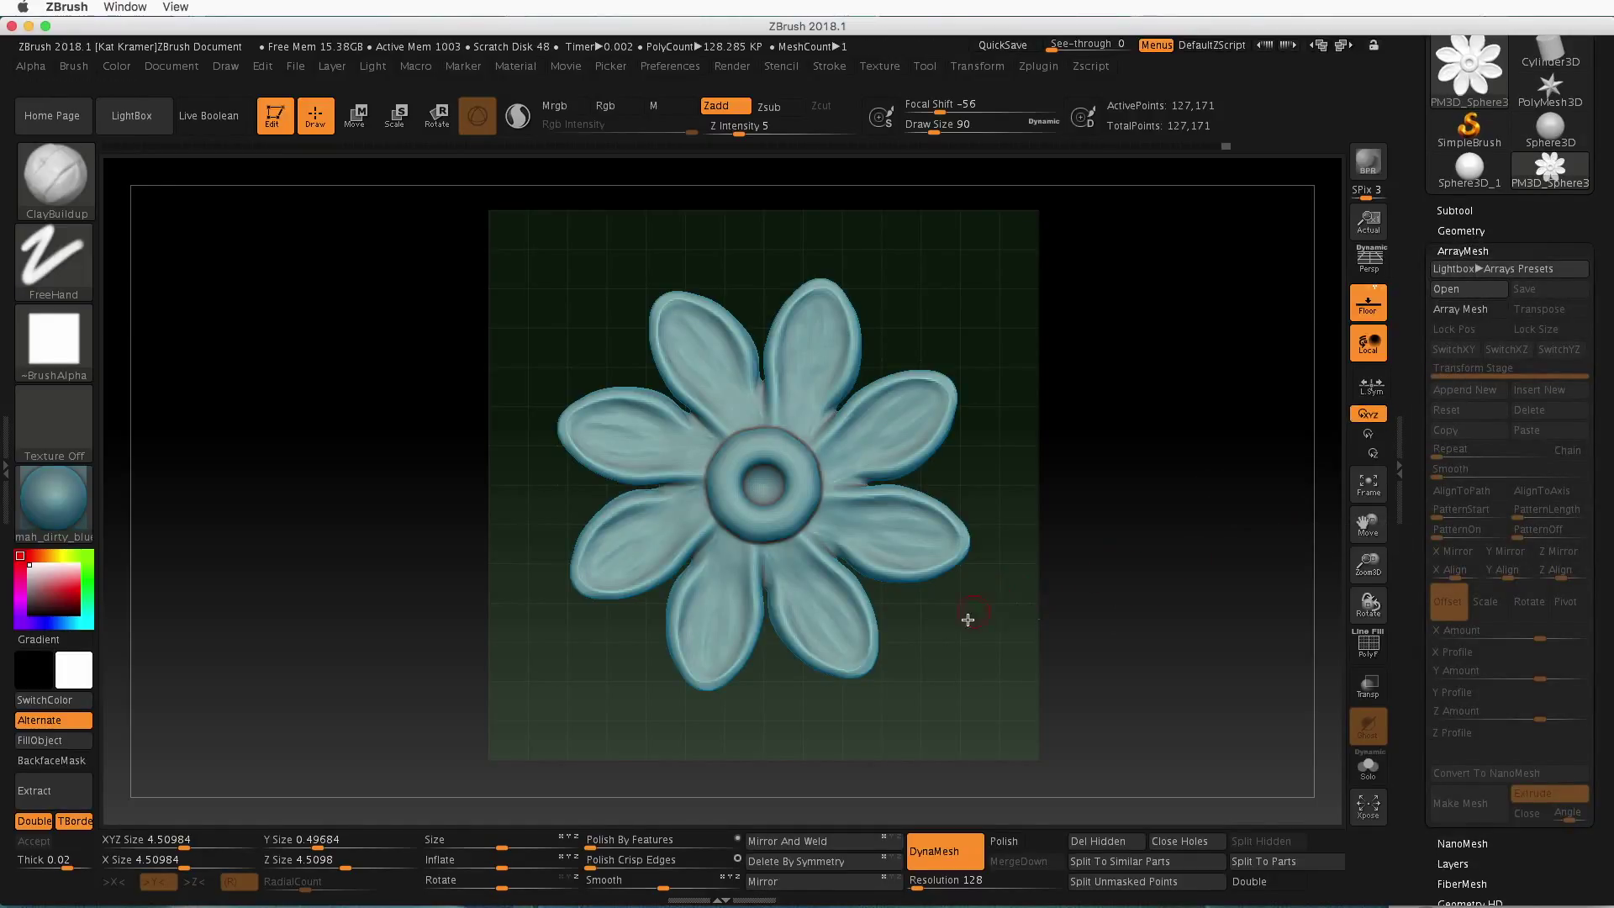
# Try remeshing the flower with a DynaMesh resolution of 32, and undo the remesh
pyautogui.keyDown('alt'); pyautogui.moveTo(968, 620); pyautogui.dragTo(1175, 654); pyautogui.keyUp('alt')
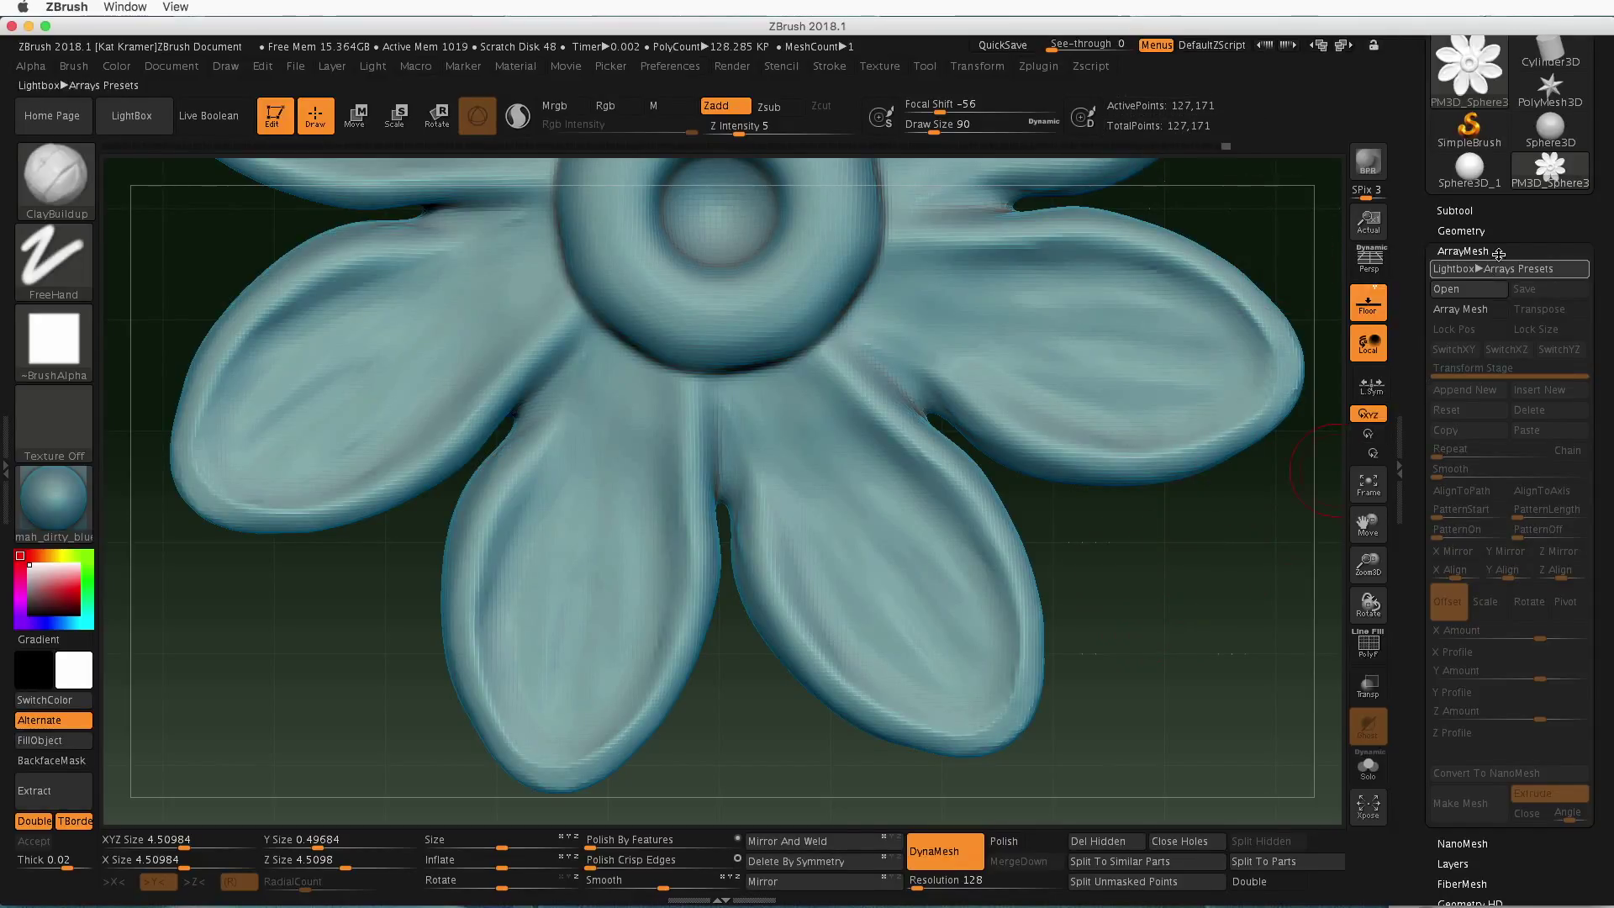
pyautogui.moveTo(1153, 623)
pyautogui.mouseDown()
pyautogui.moveTo(1203, 555)
pyautogui.moveTo(1153, 609)
pyautogui.mouseUp()
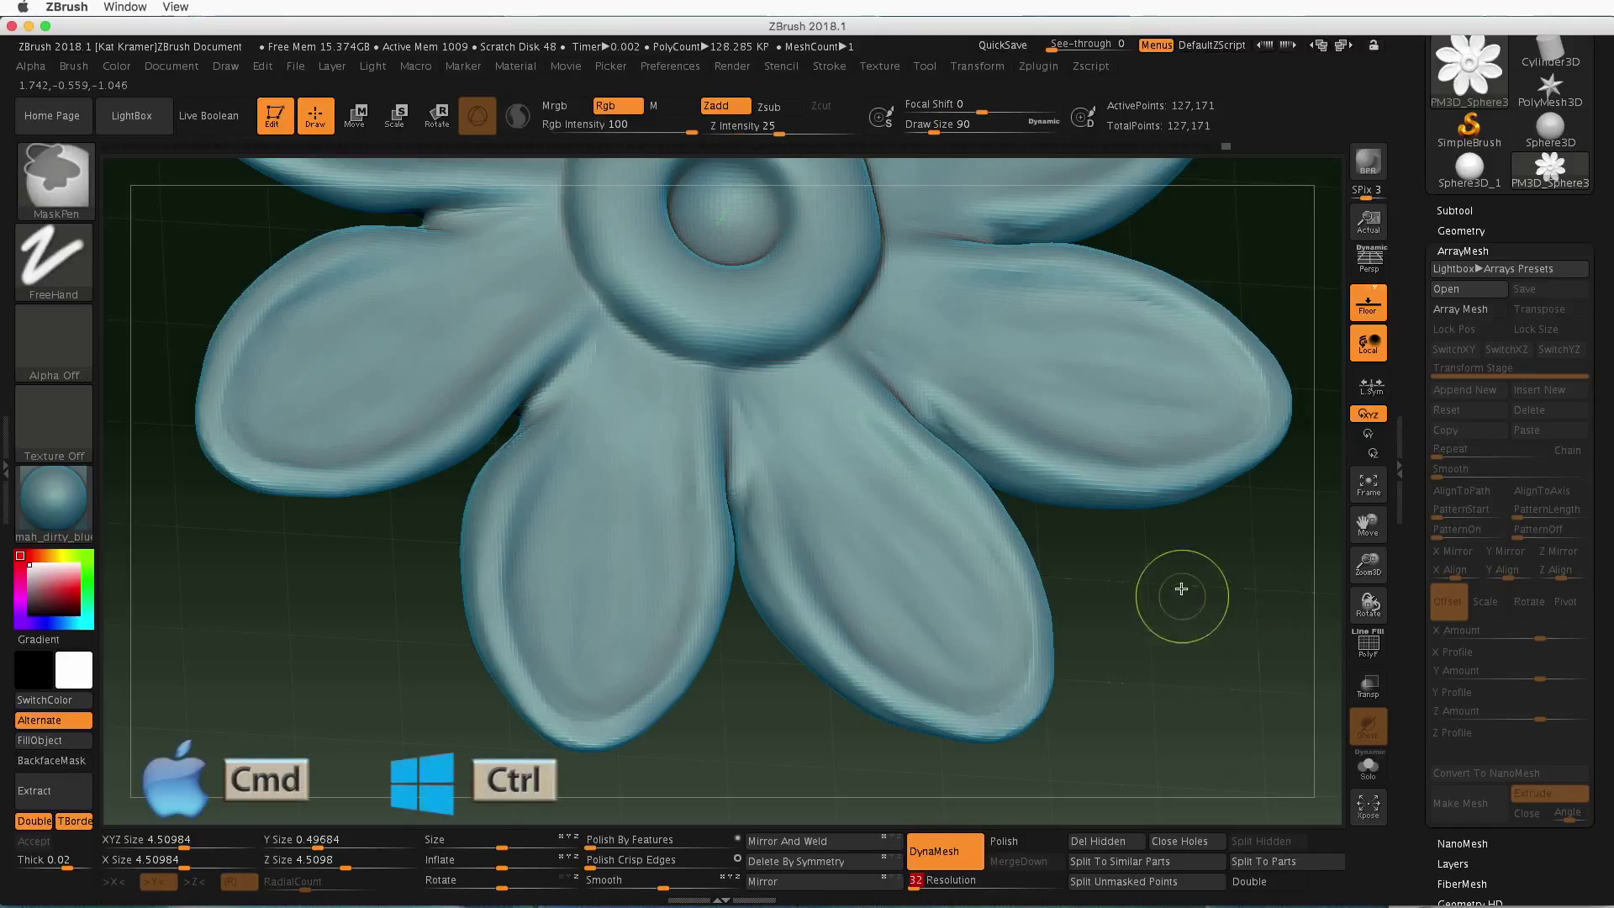
pyautogui.moveTo(1187, 589)
pyautogui.keyDown('ctrl'); pyautogui.mouseDown()
pyautogui.moveTo(1218, 757)
pyautogui.moveTo(1190, 785)
pyautogui.mouseUp(); pyautogui.keyUp('ctrl')
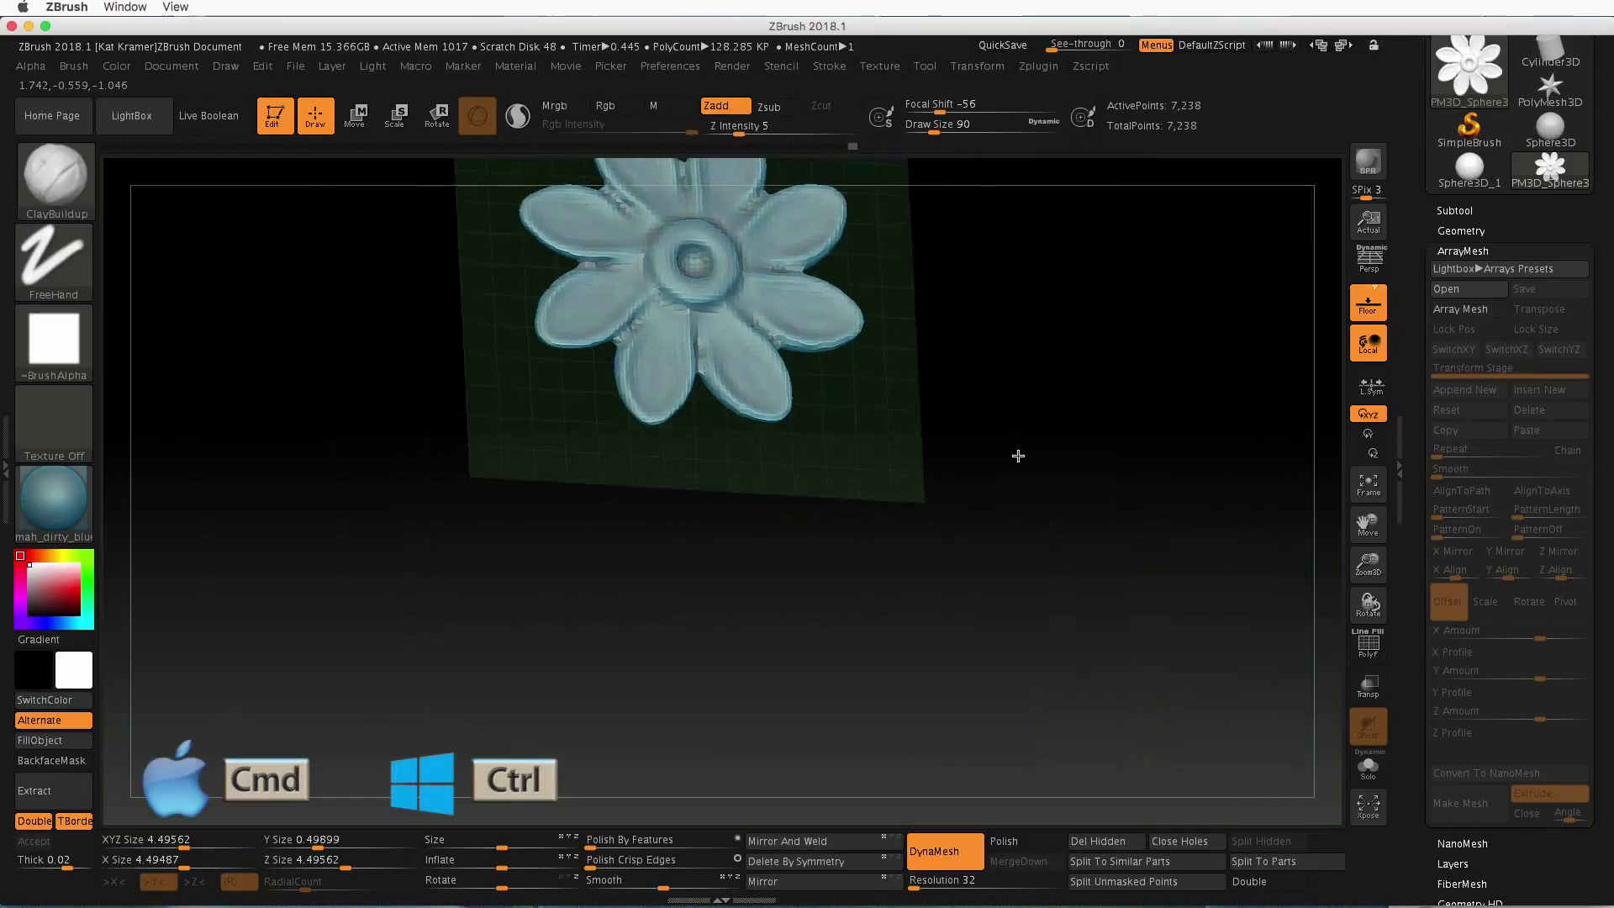
pyautogui.moveTo(1018, 455); pyautogui.dragTo(1072, 681)
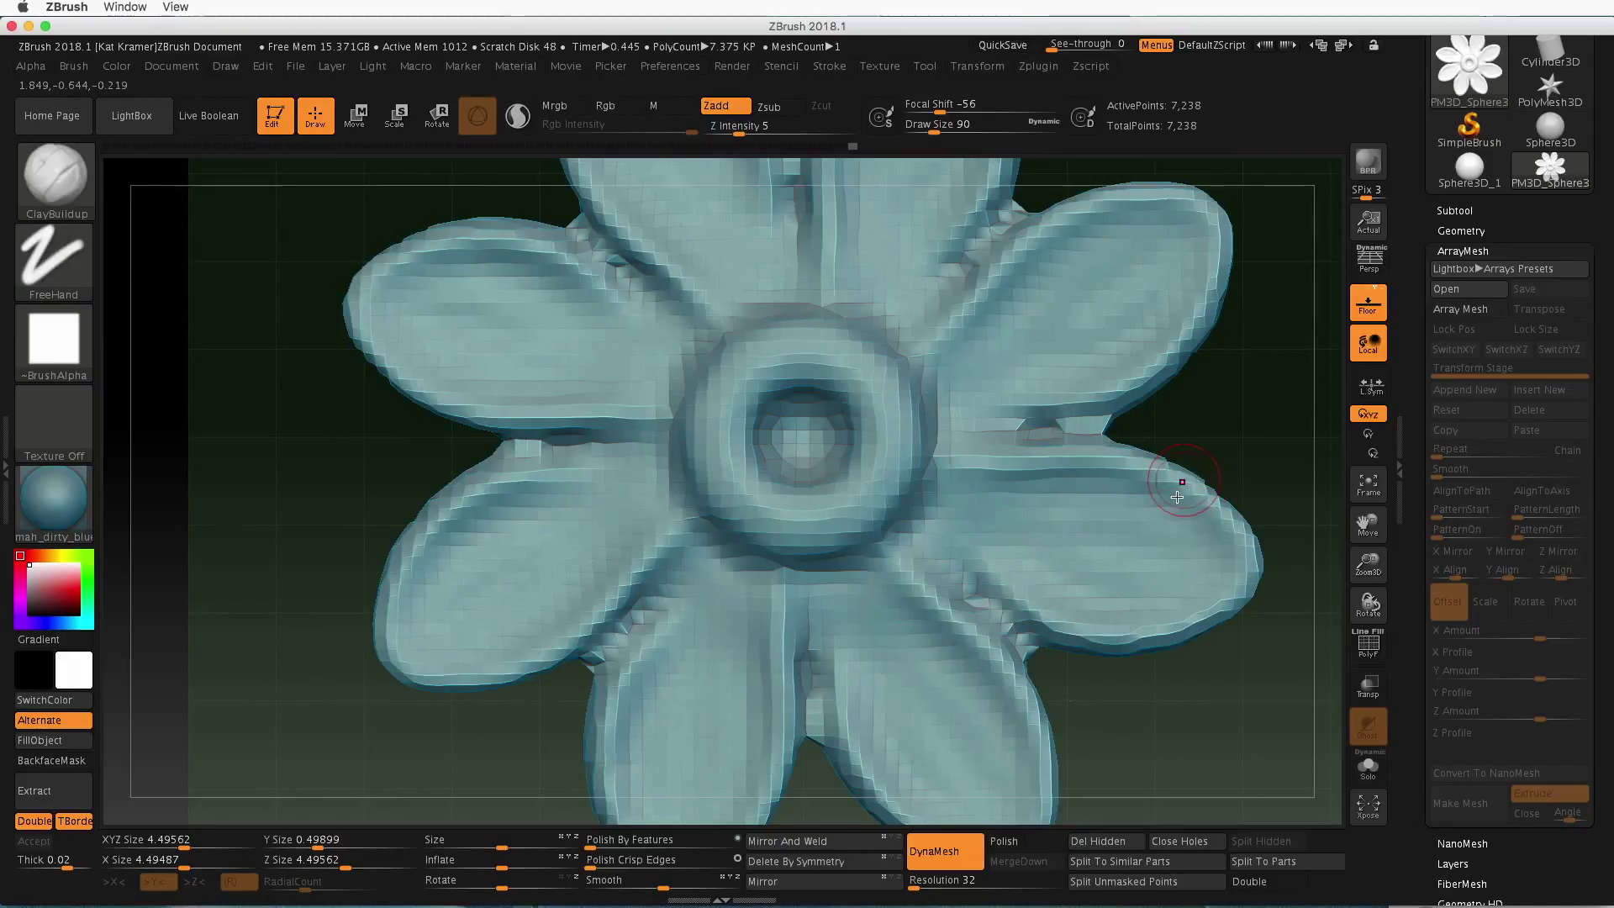
pyautogui.keyDown('ctrl'); pyautogui.moveTo(1236, 735); pyautogui.dragTo(1218, 741); pyautogui.keyUp('ctrl')
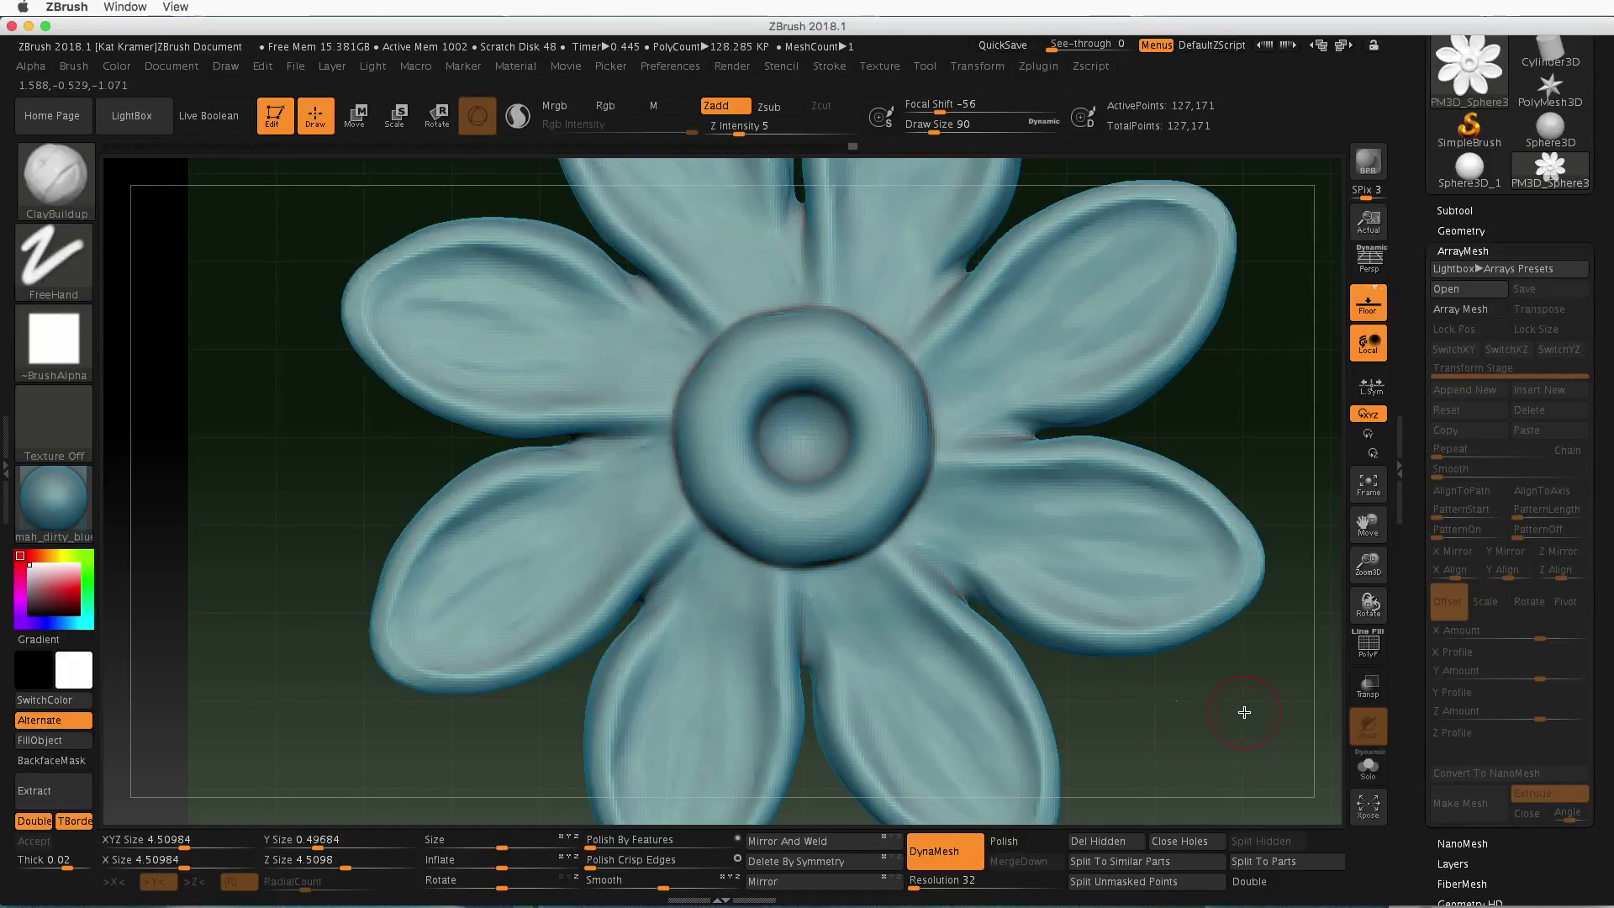
# Try remeshing the flower with a DynaMesh resolution of 64, and undo the remesh
pyautogui.click(938, 880)
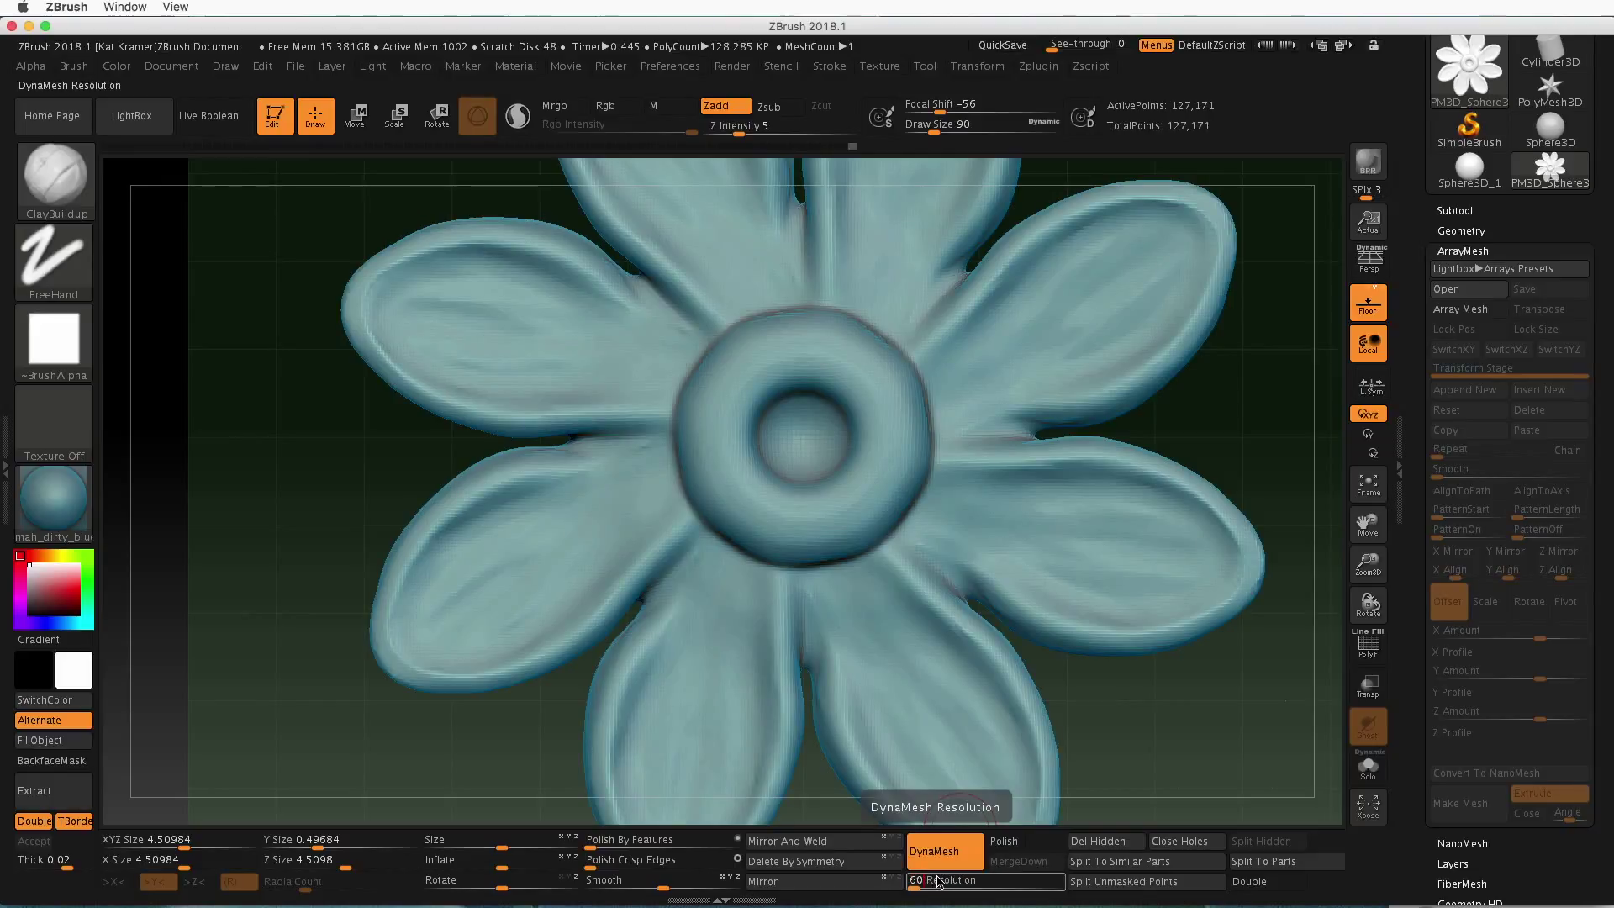
pyautogui.press('Return')
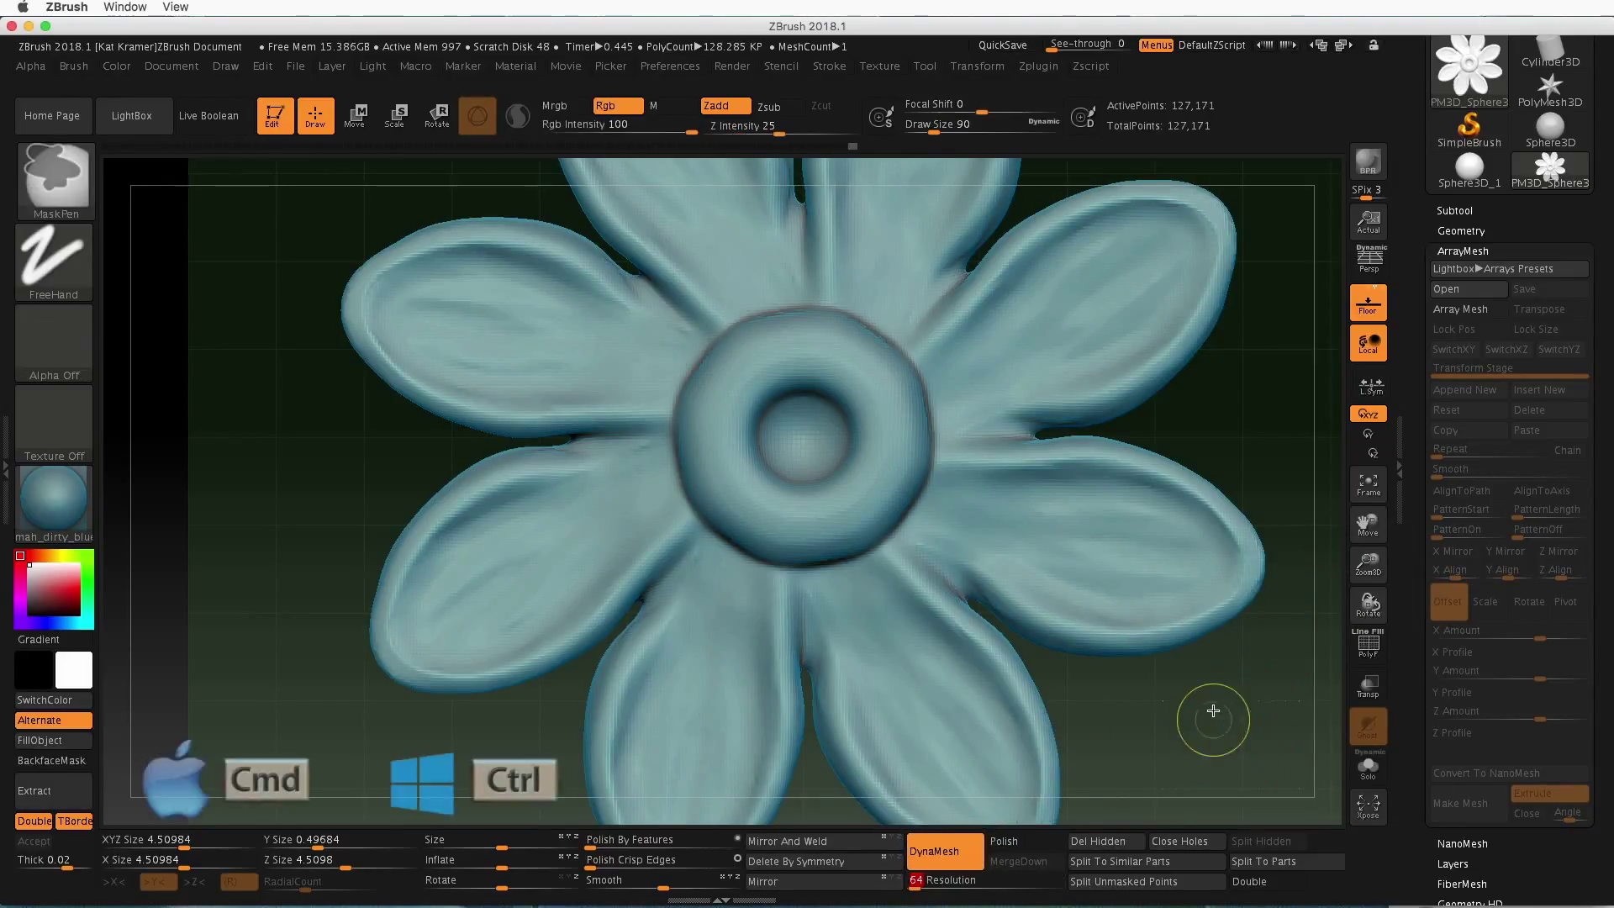
pyautogui.keyDown('ctrl'); pyautogui.moveTo(1236, 733); pyautogui.dragTo(1215, 715); pyautogui.keyUp('ctrl')
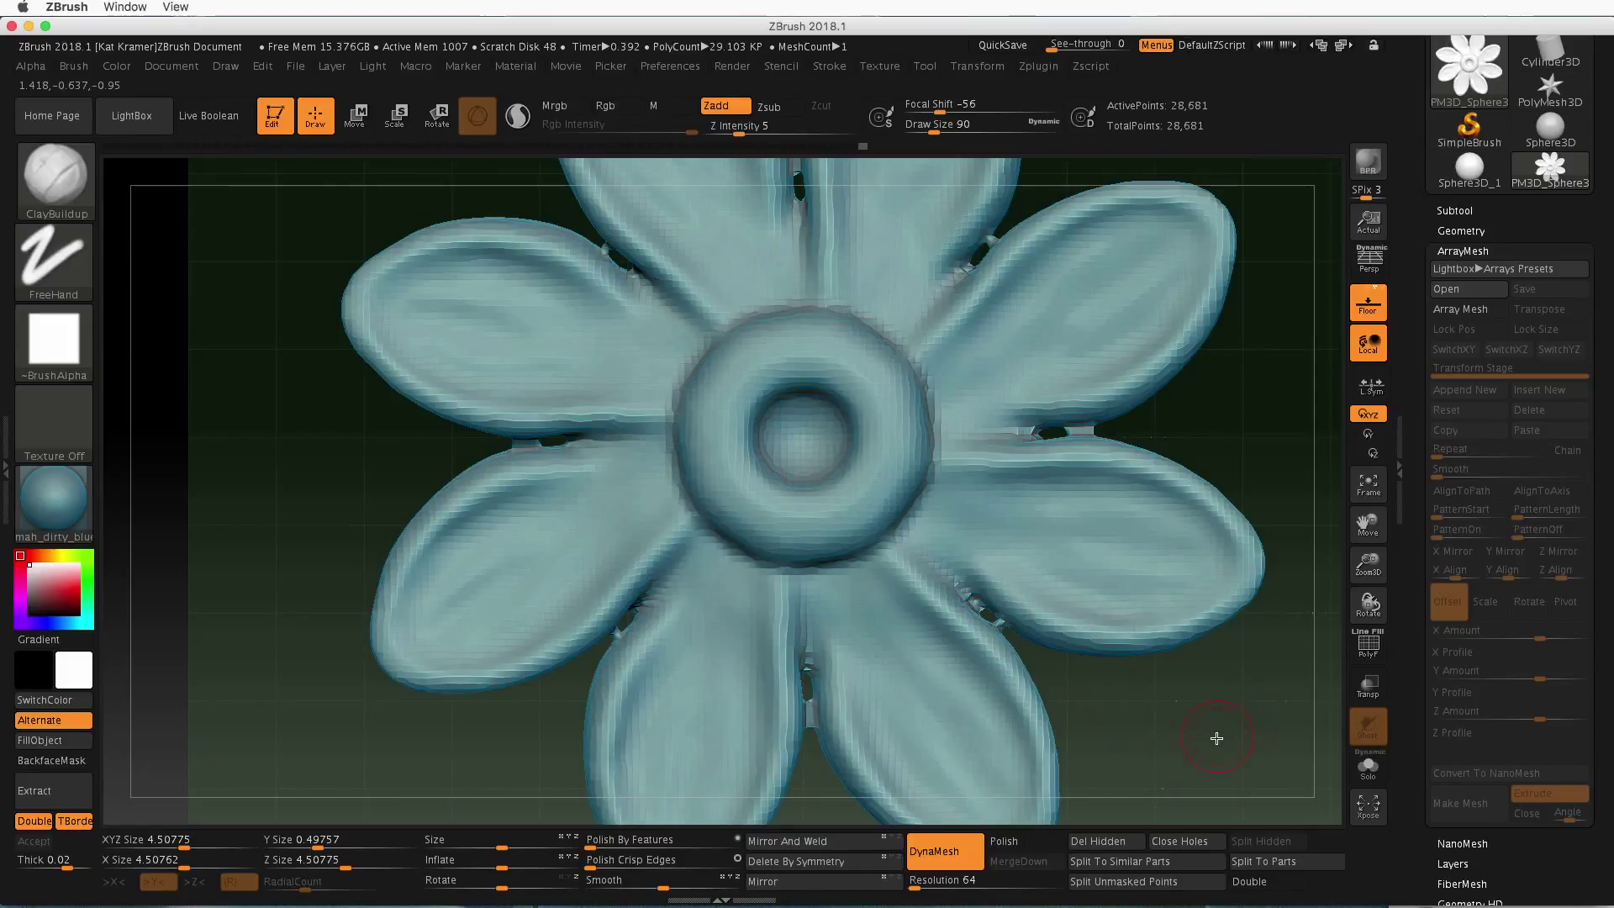
pyautogui.hotkey('ctrl', 'z')
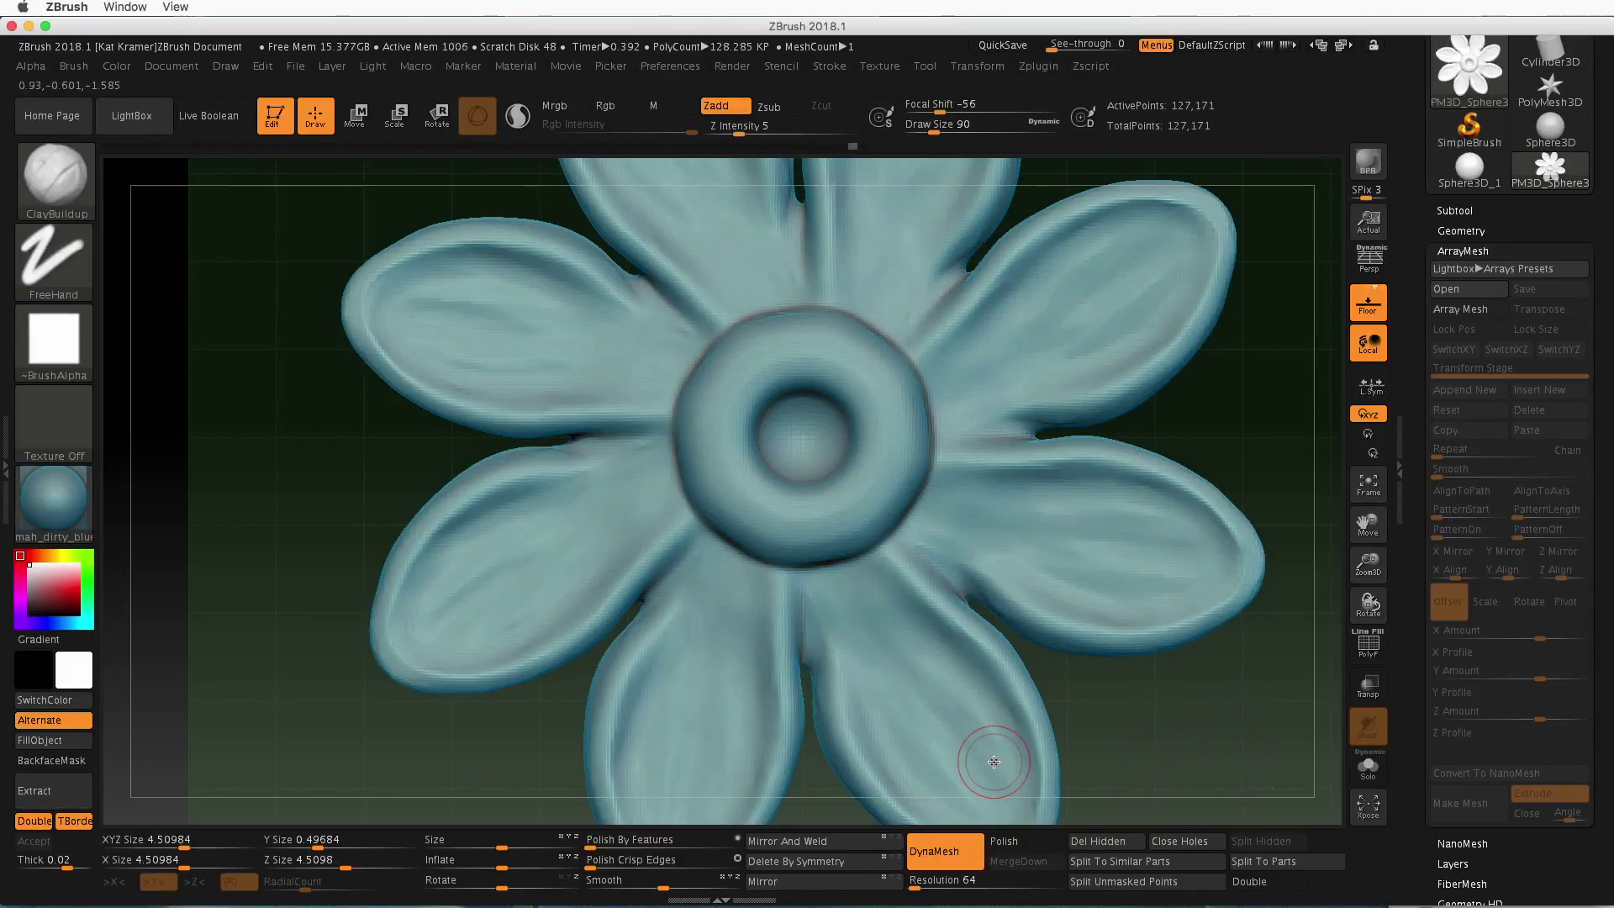
# Set the DynaMesh resolution to 96 and remesh the flower
pyautogui.click(929, 883)
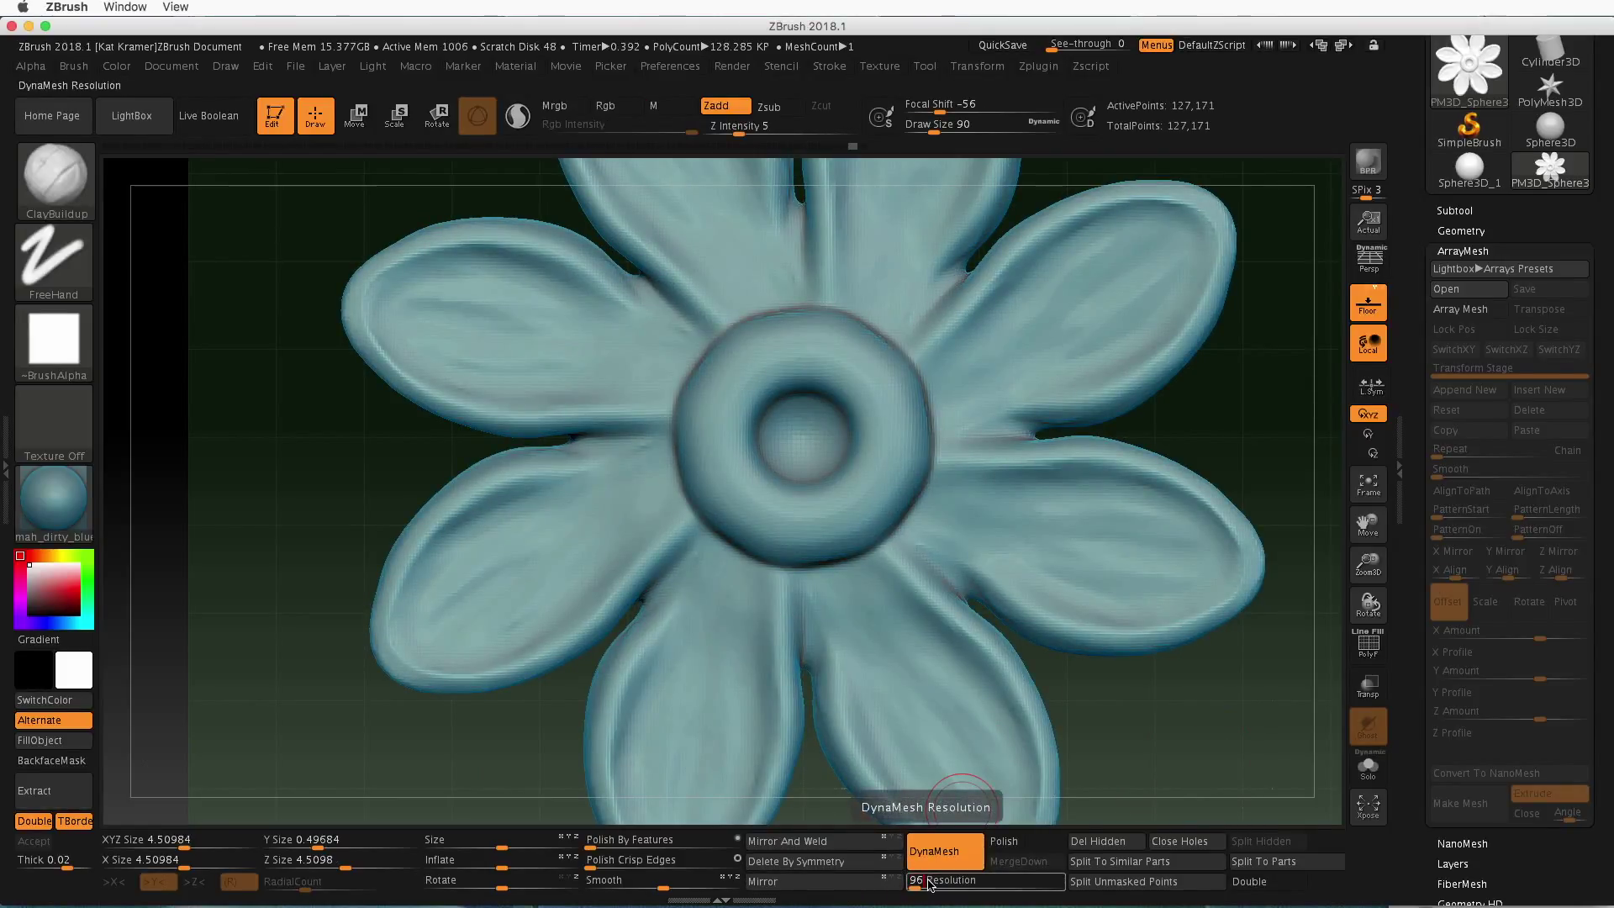
pyautogui.press('Return')
pyautogui.press('ctrl')
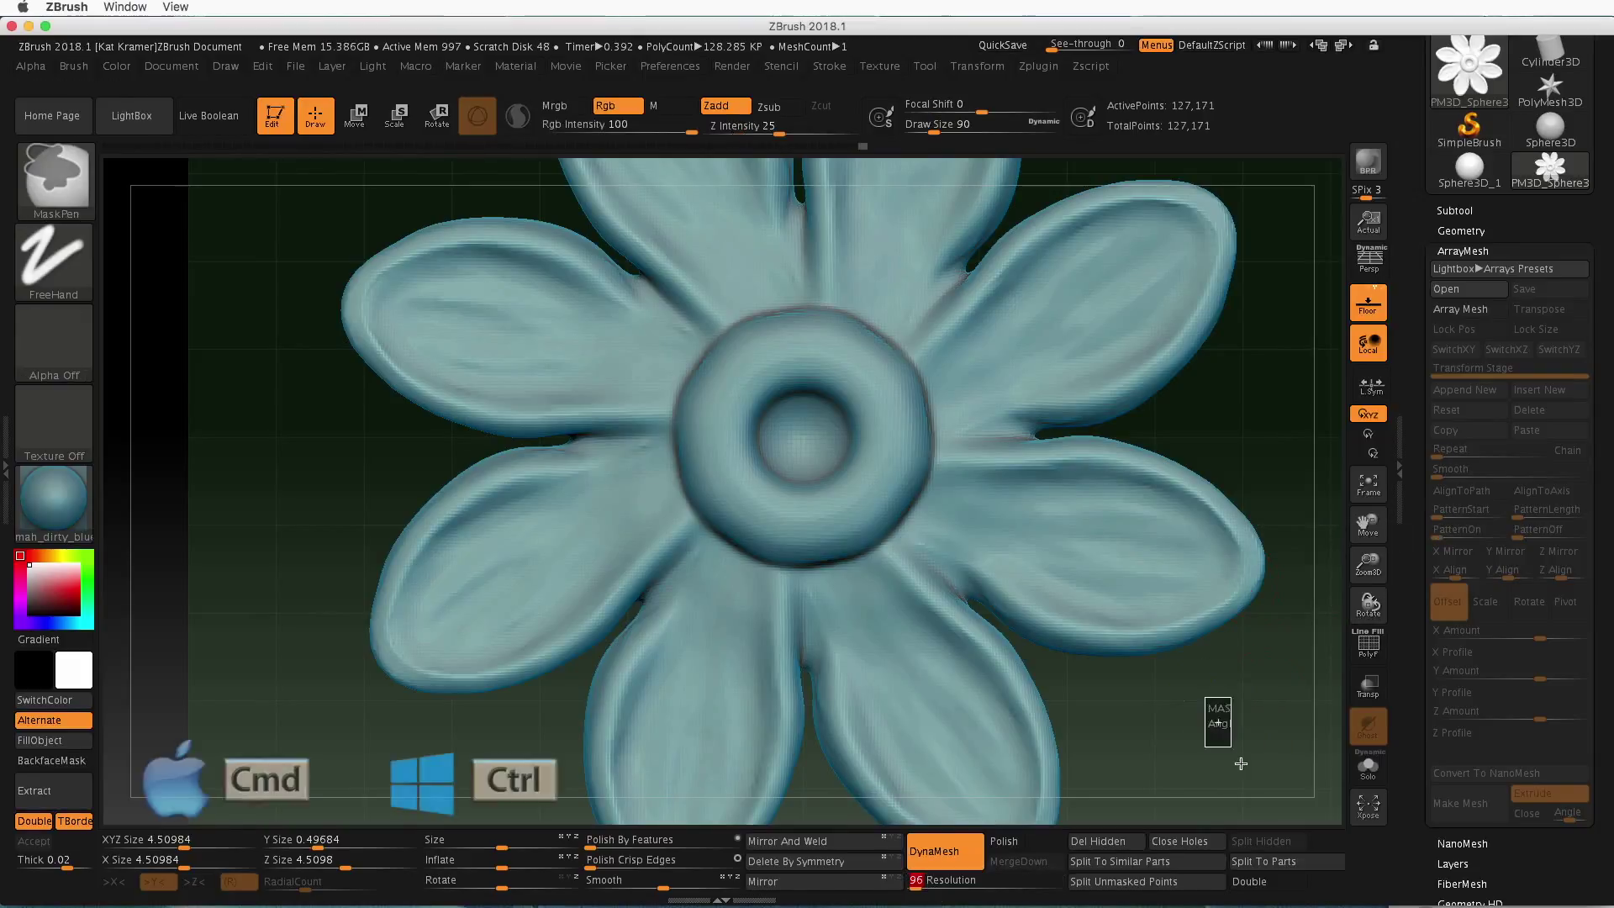
pyautogui.keyDown('ctrl'); pyautogui.moveTo(1309, 724); pyautogui.dragTo(1295, 698); pyautogui.keyUp('ctrl')
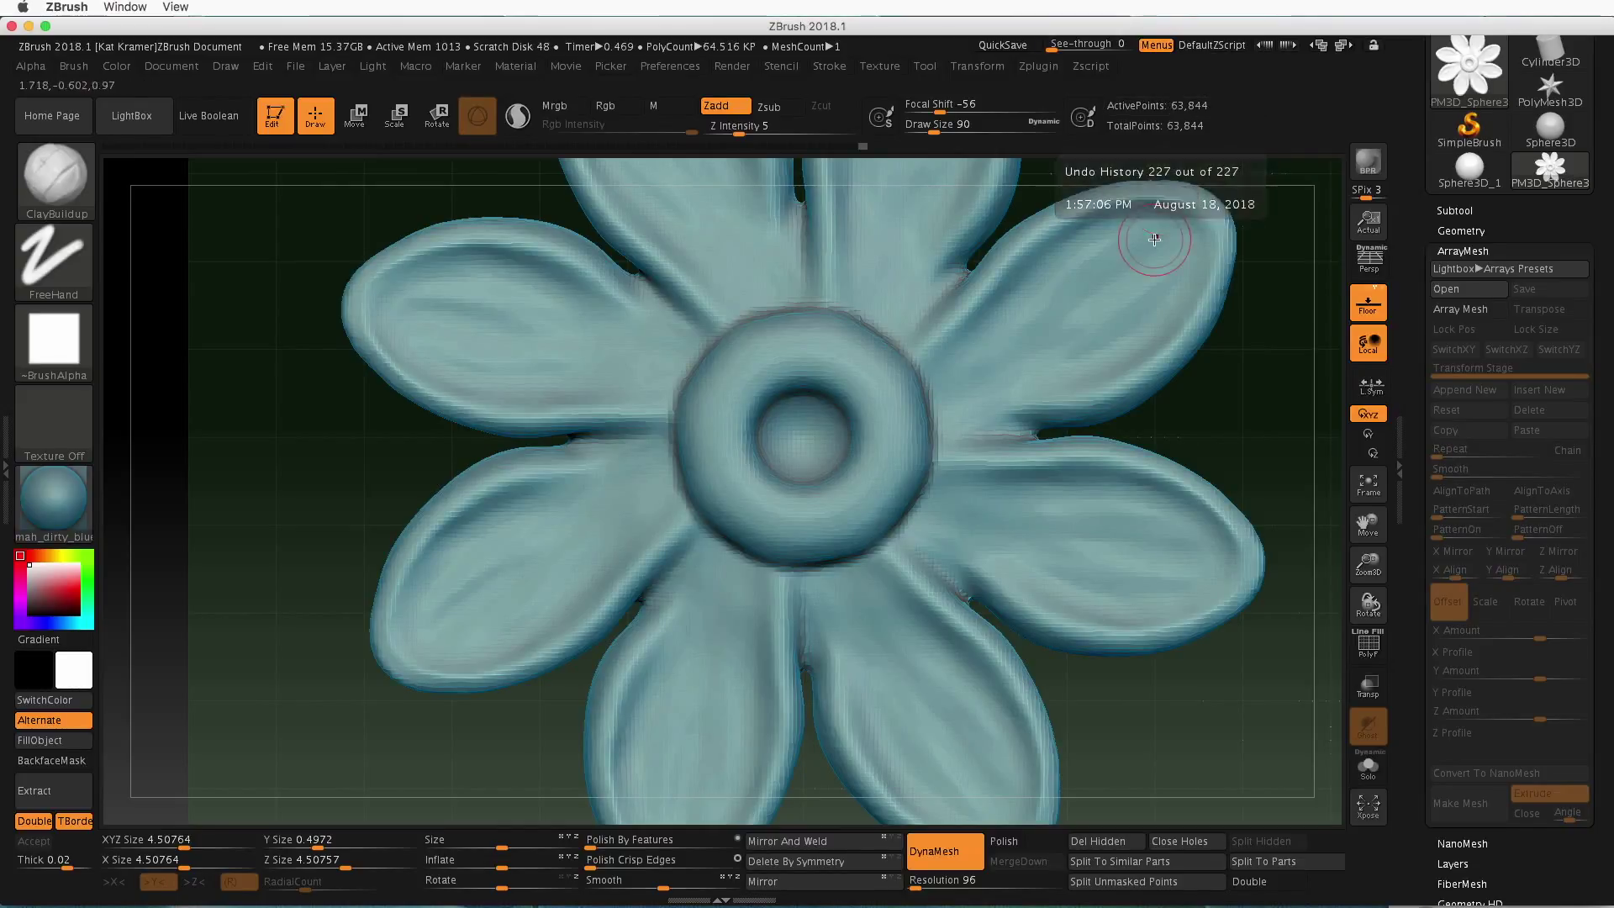
# Examine the flower's detail at different viewing distances and look through the ArrayMesh presets in LightBox
pyautogui.press('-')
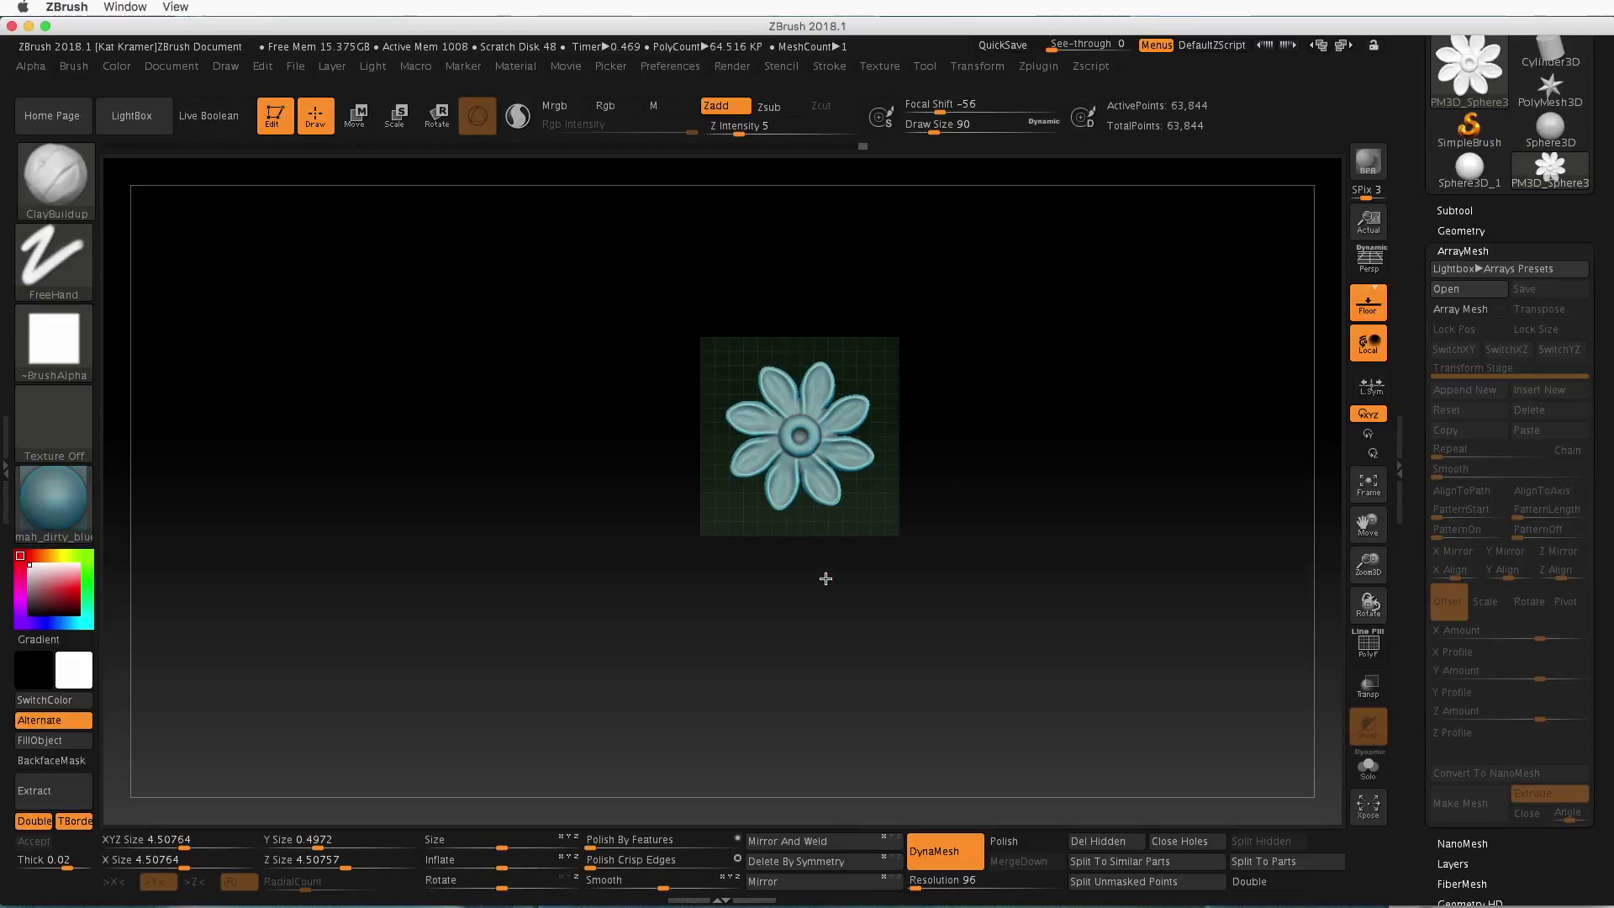
pyautogui.press('-')
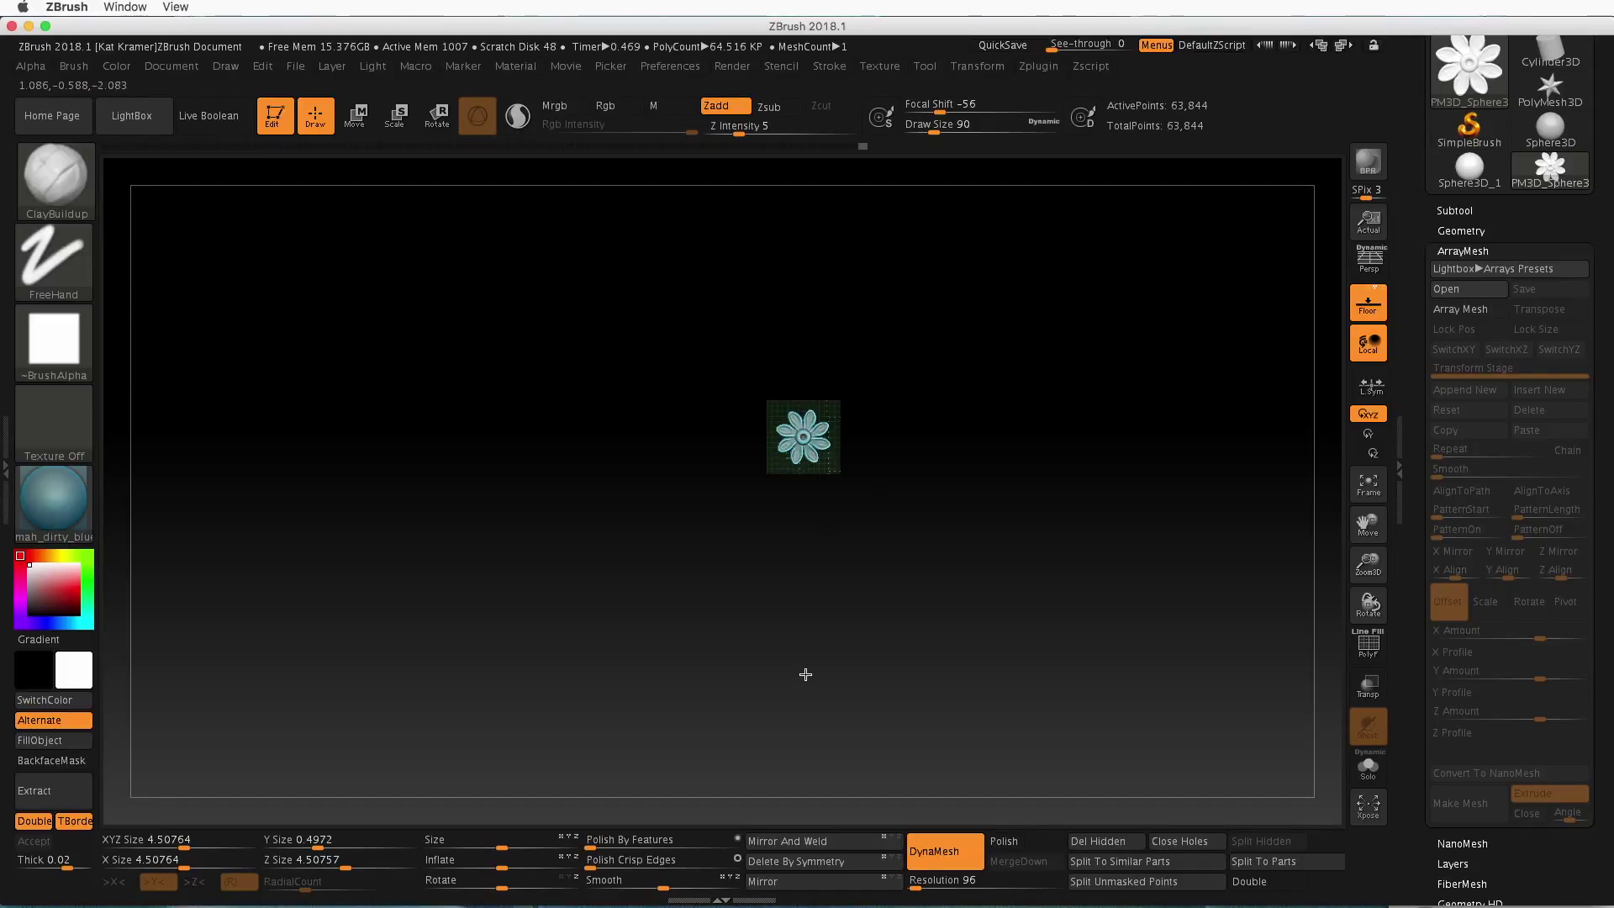
pyautogui.press('+')
pyautogui.press('+')
pyautogui.press('+')
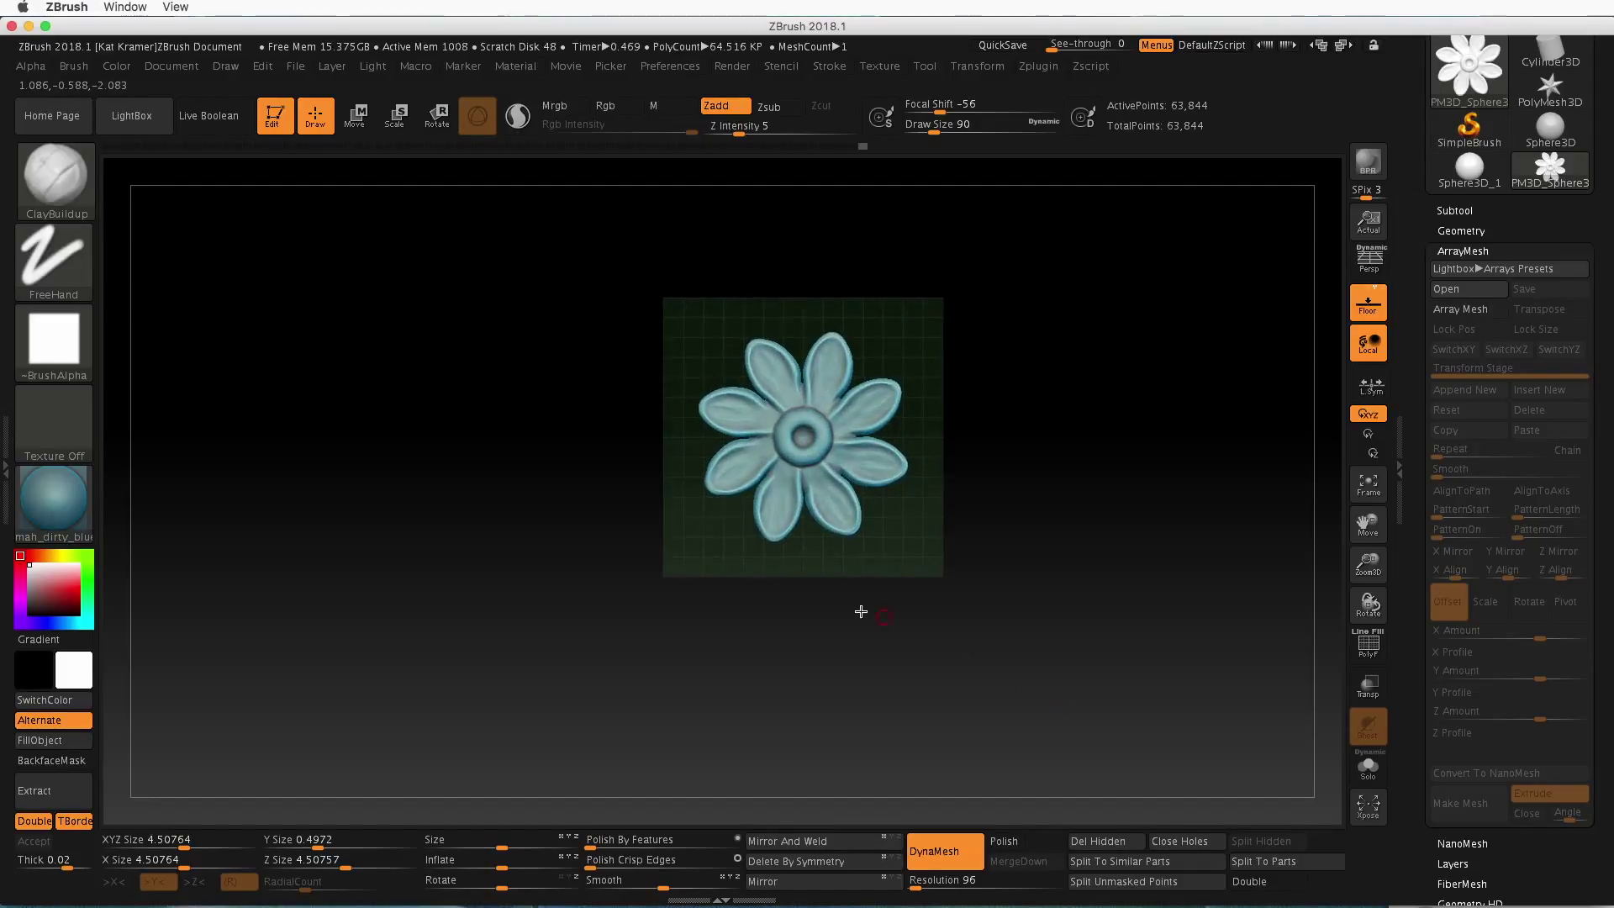
pyautogui.press('+')
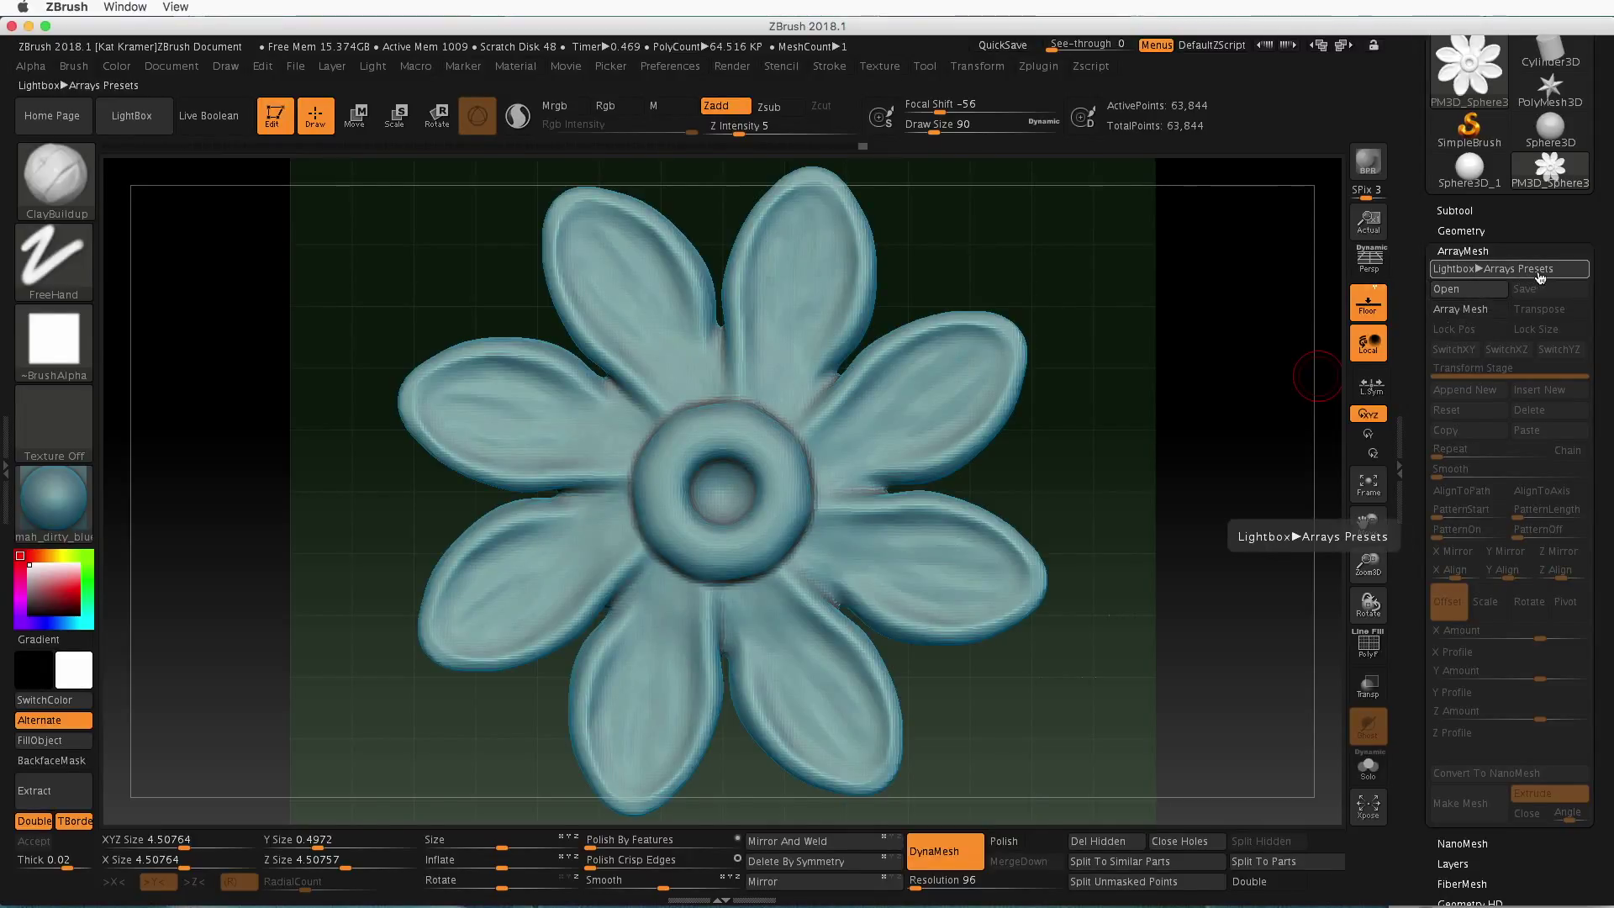
pyautogui.click(1460, 271)
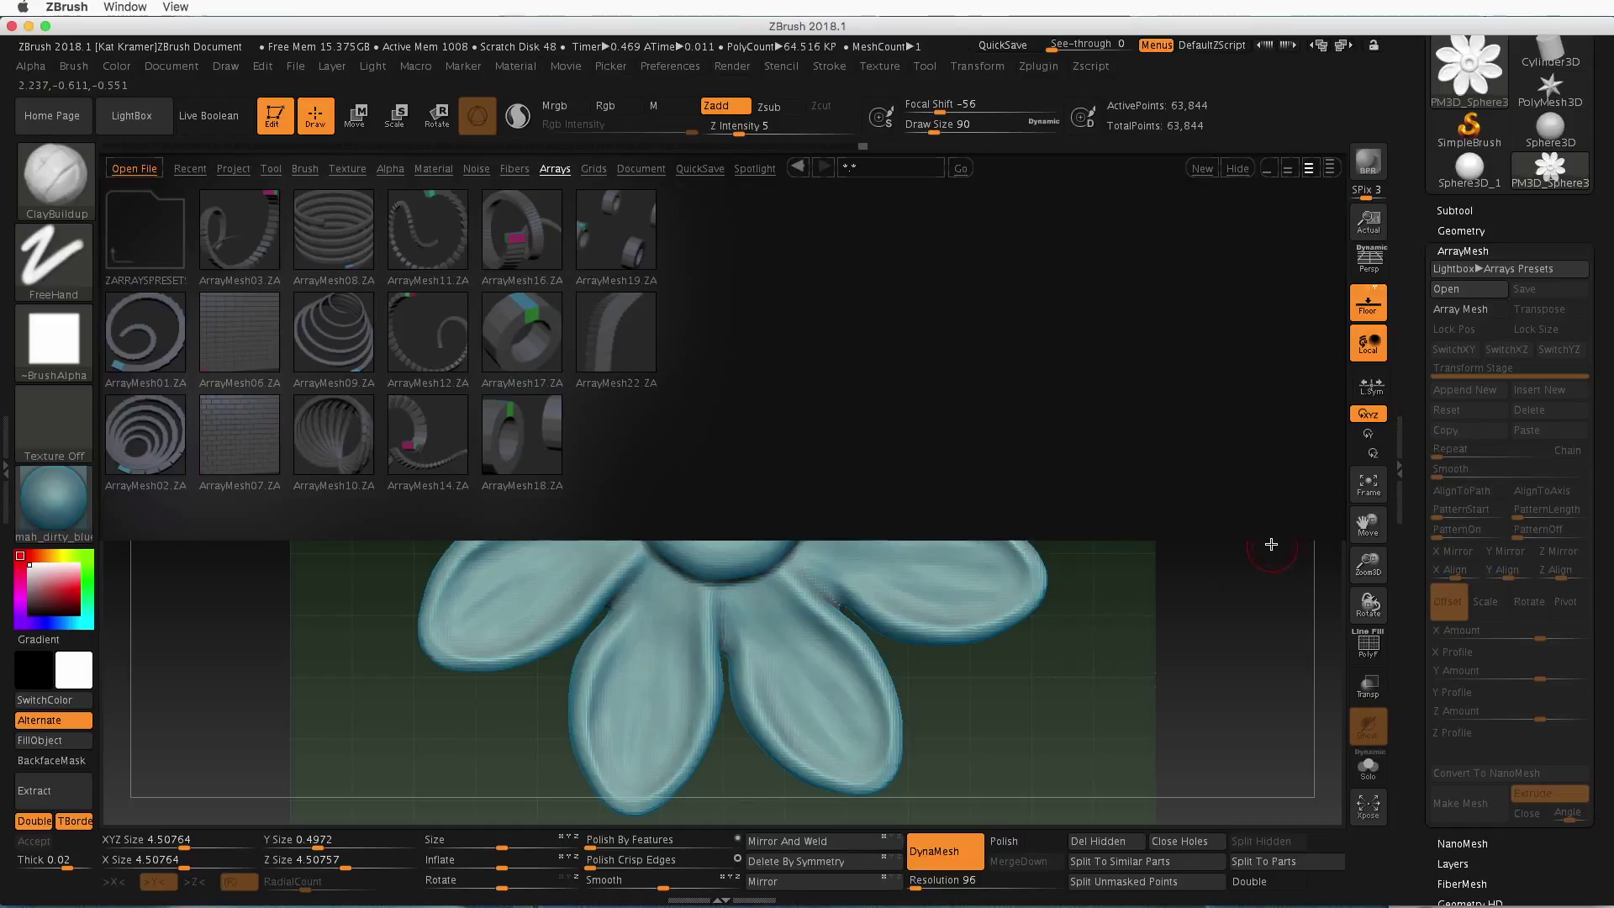
pyautogui.click(1237, 169)
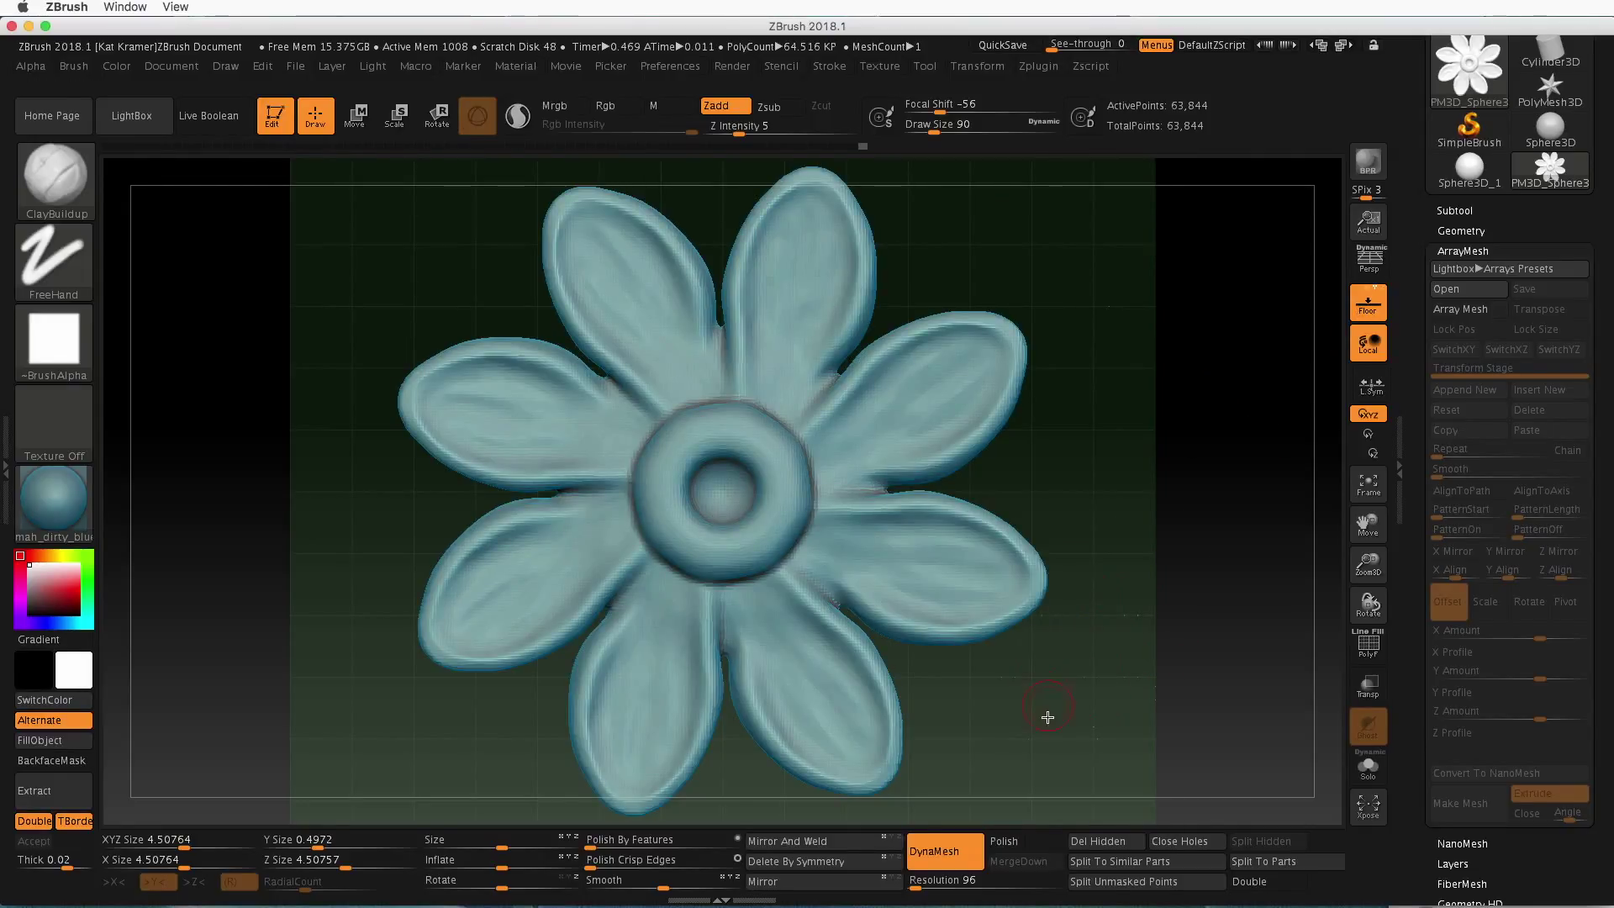
# Mask the lower half of the flower's thickness from a straight side view
pyautogui.moveTo(1073, 704); pyautogui.dragTo(1129, 521)
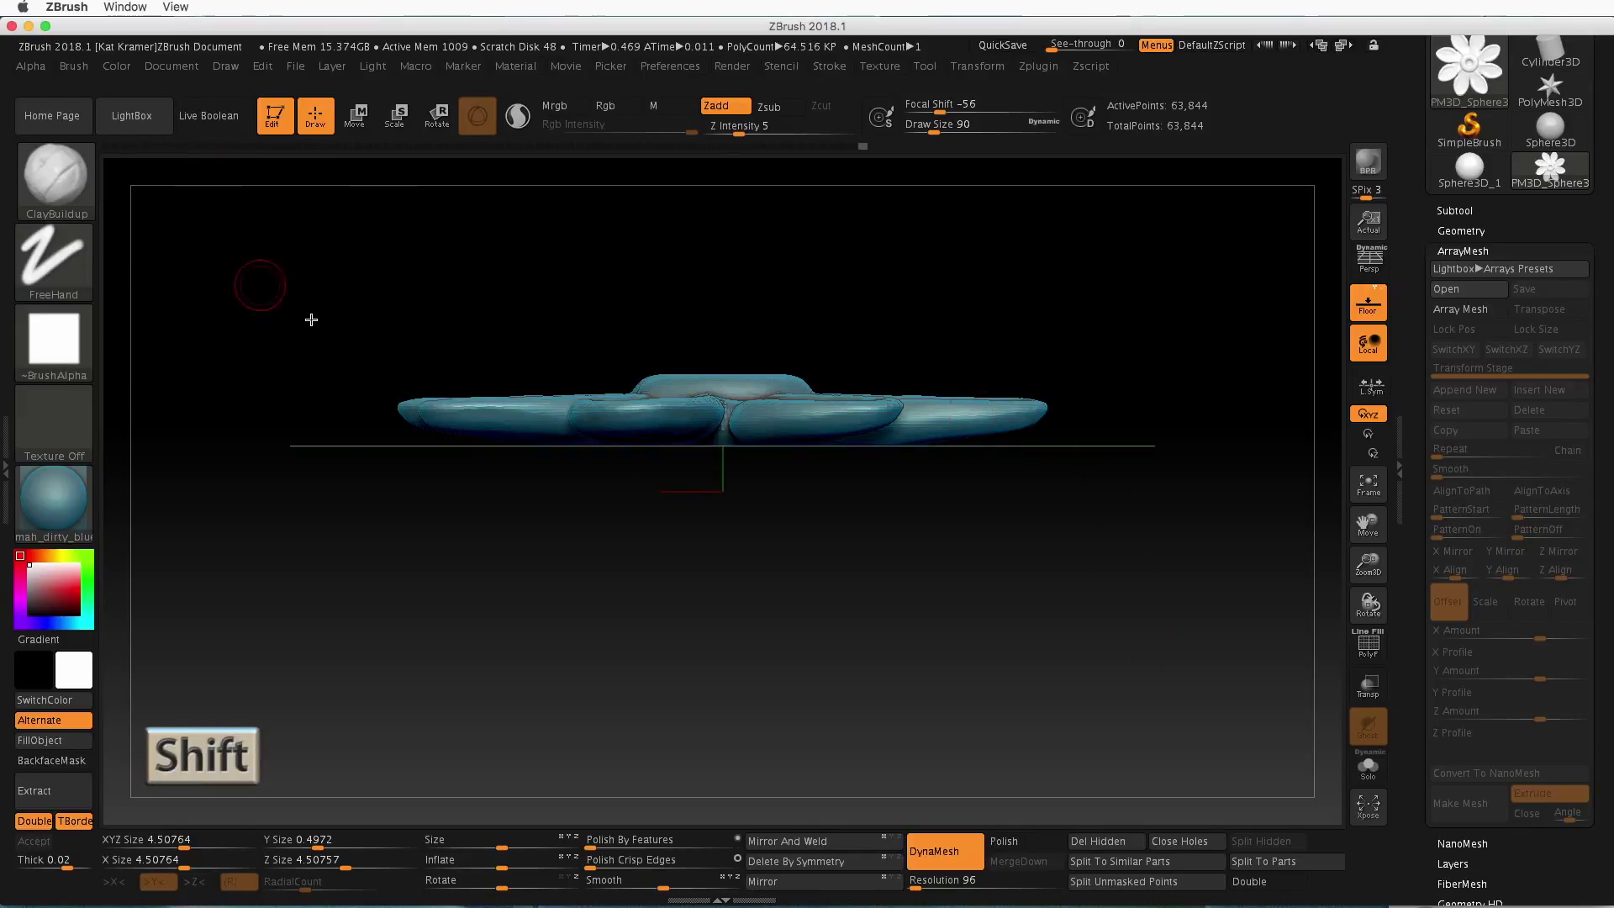
pyautogui.press('super')
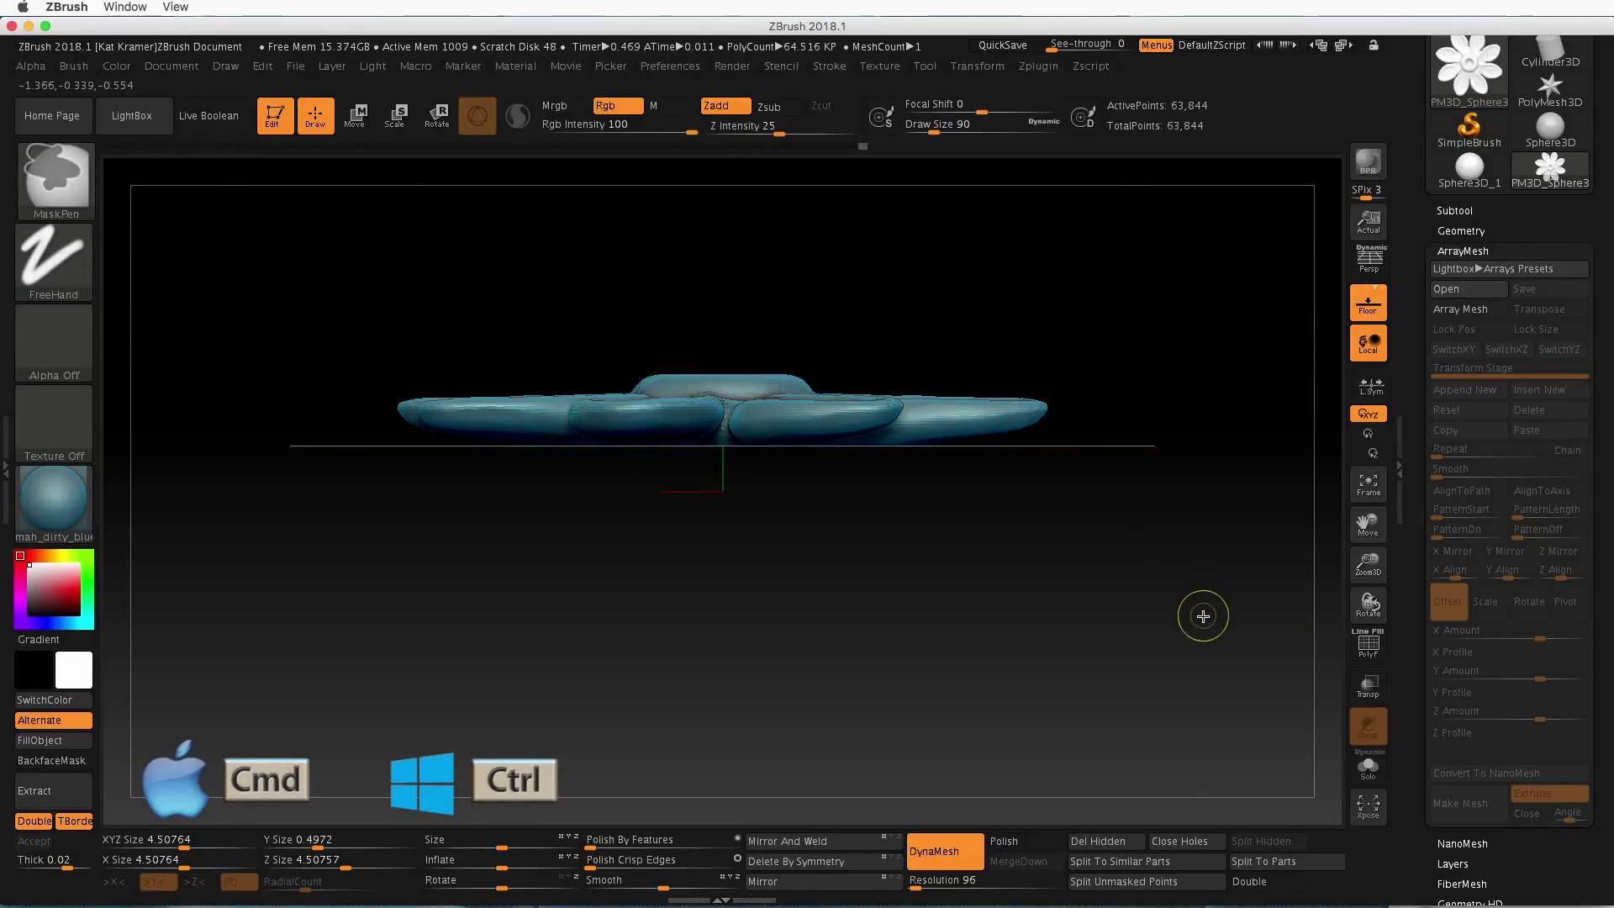
pyautogui.moveTo(1209, 645)
pyautogui.keyDown('super'); pyautogui.mouseDown()
pyautogui.moveTo(1038, 522)
pyautogui.moveTo(396, 455)
pyautogui.moveTo(312, 430)
pyautogui.moveTo(304, 406)
pyautogui.mouseUp(); pyautogui.keyUp('super')
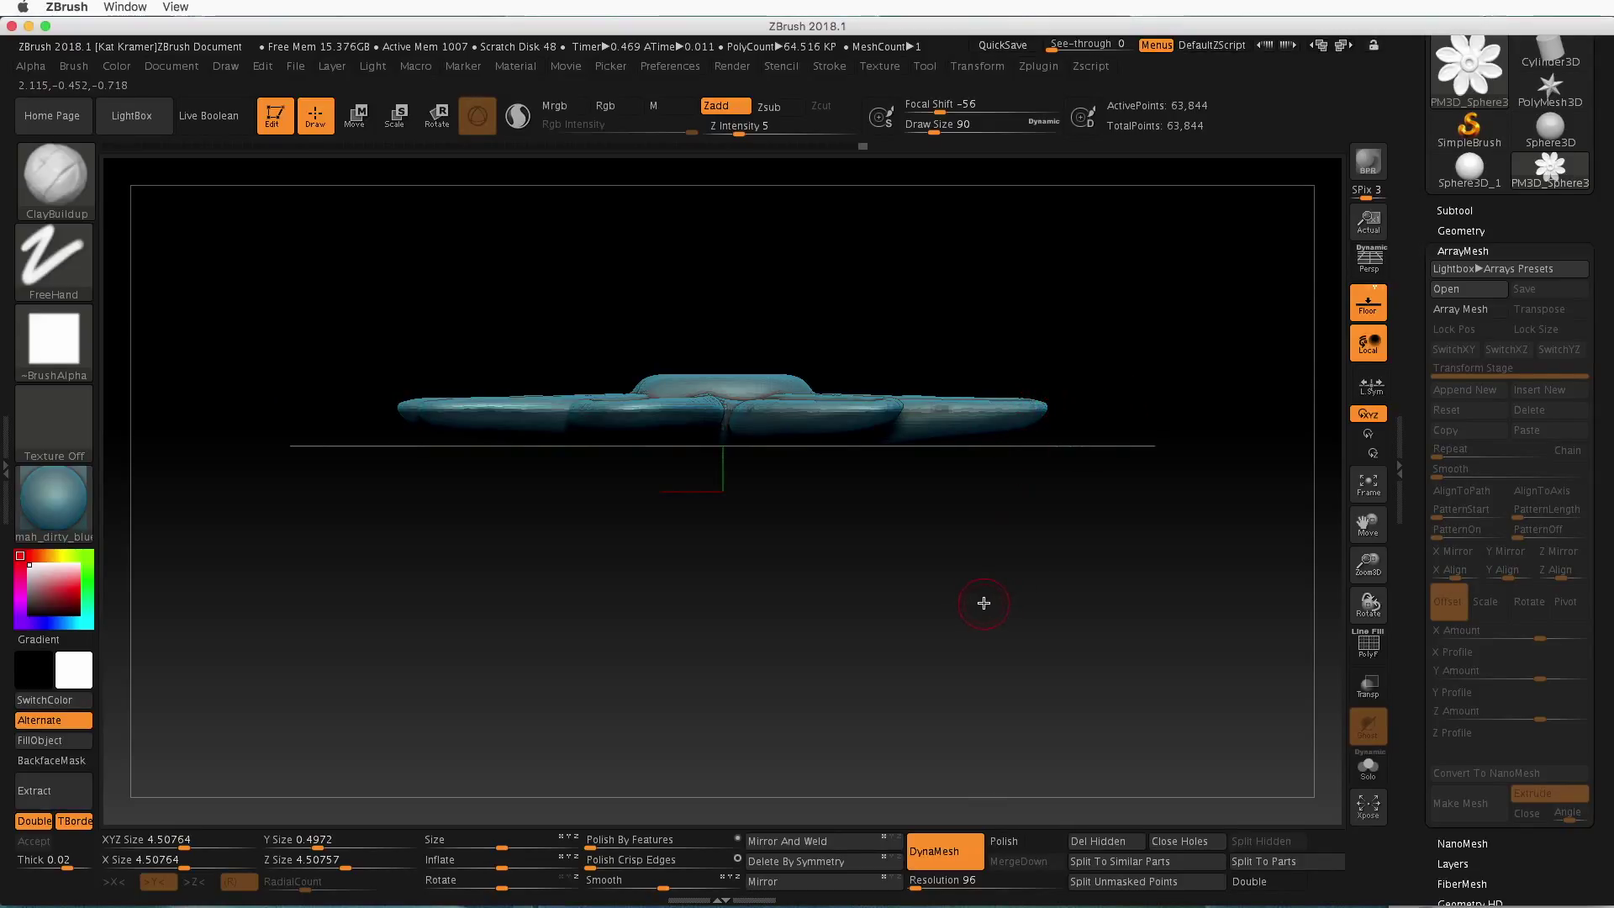
pyautogui.moveTo(1001, 580); pyautogui.dragTo(983, 448)
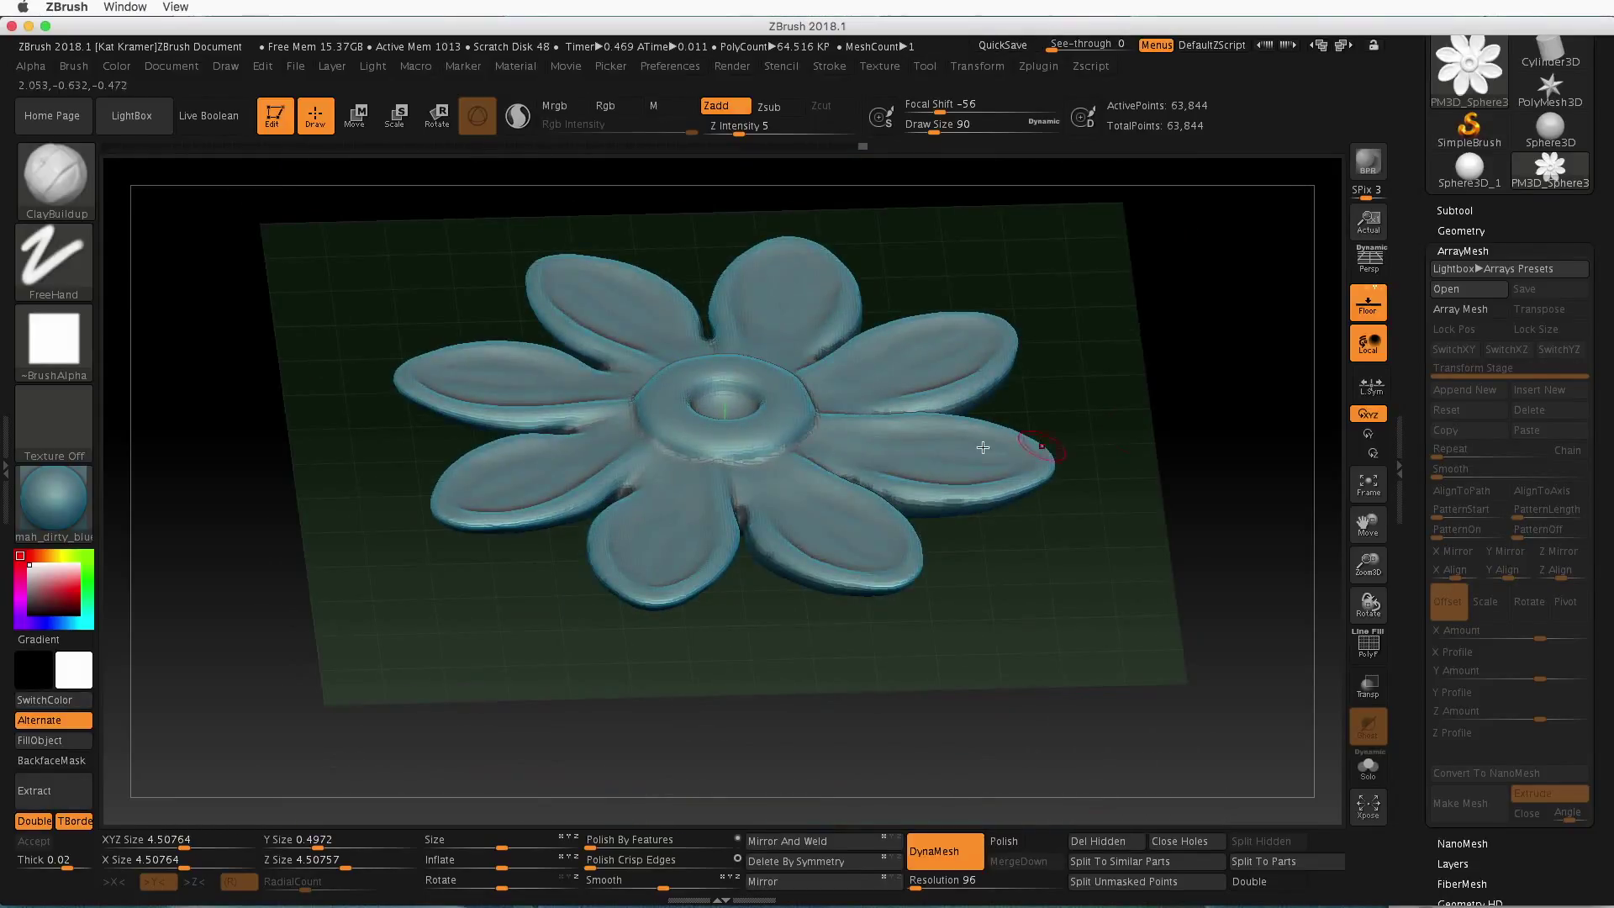
pyautogui.moveTo(986, 628)
pyautogui.keyDown('shift'); pyautogui.mouseDown()
pyautogui.moveTo(984, 511)
pyautogui.moveTo(985, 607)
pyautogui.mouseUp(); pyautogui.keyUp('shift')
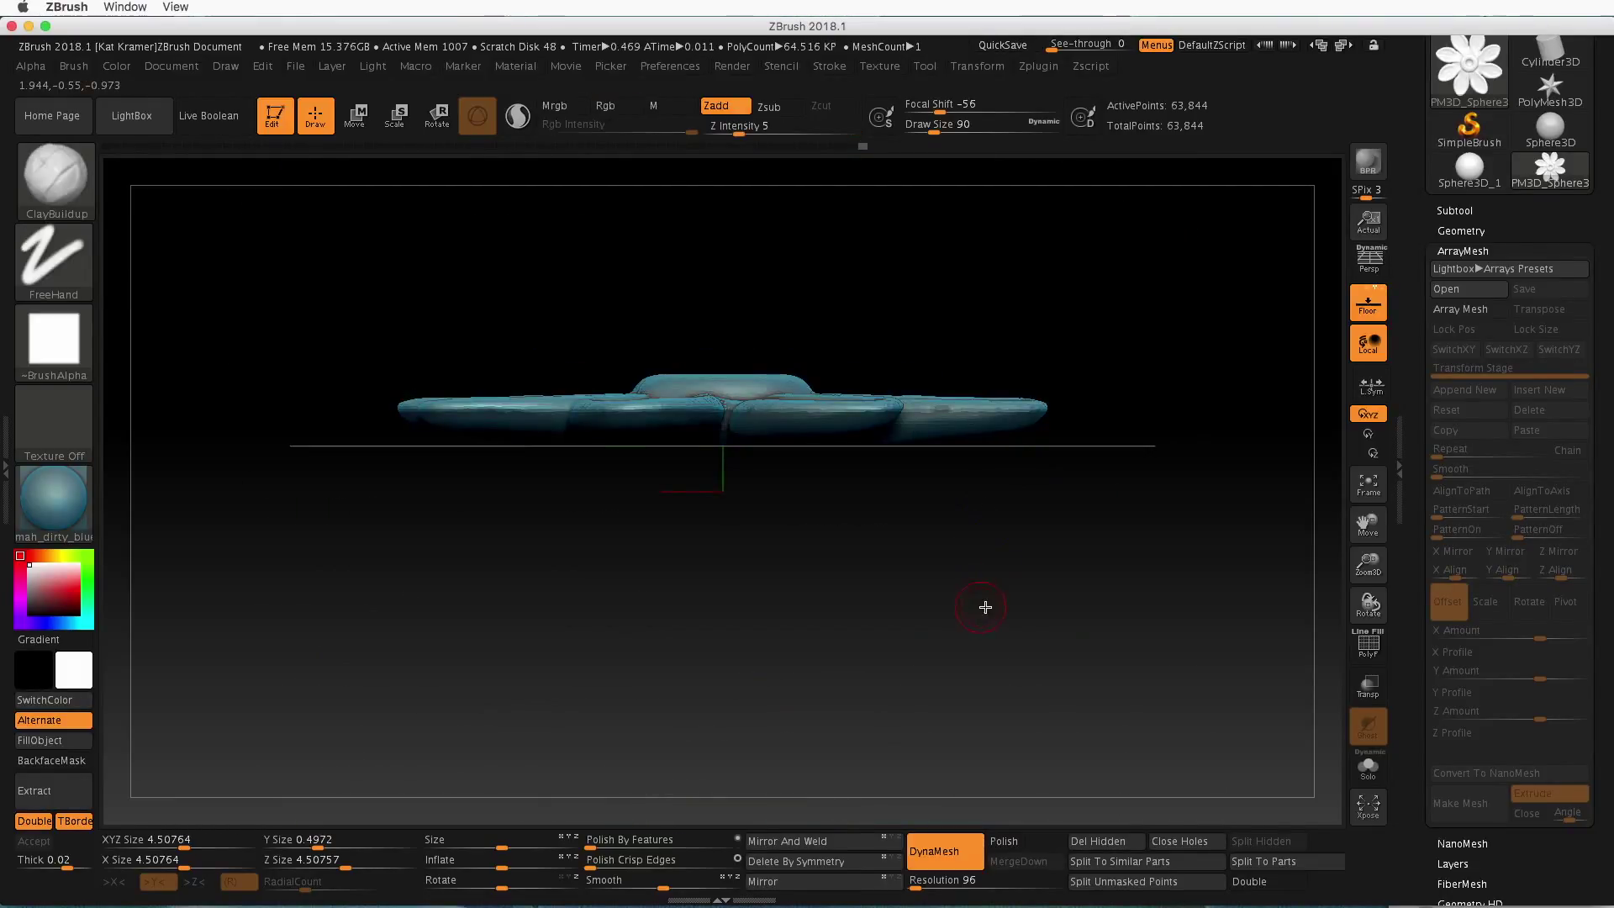
# Invert the mask so it covers the flower's upper surface, and blur the mask's edge
pyautogui.scroll(4, 1012, 577)
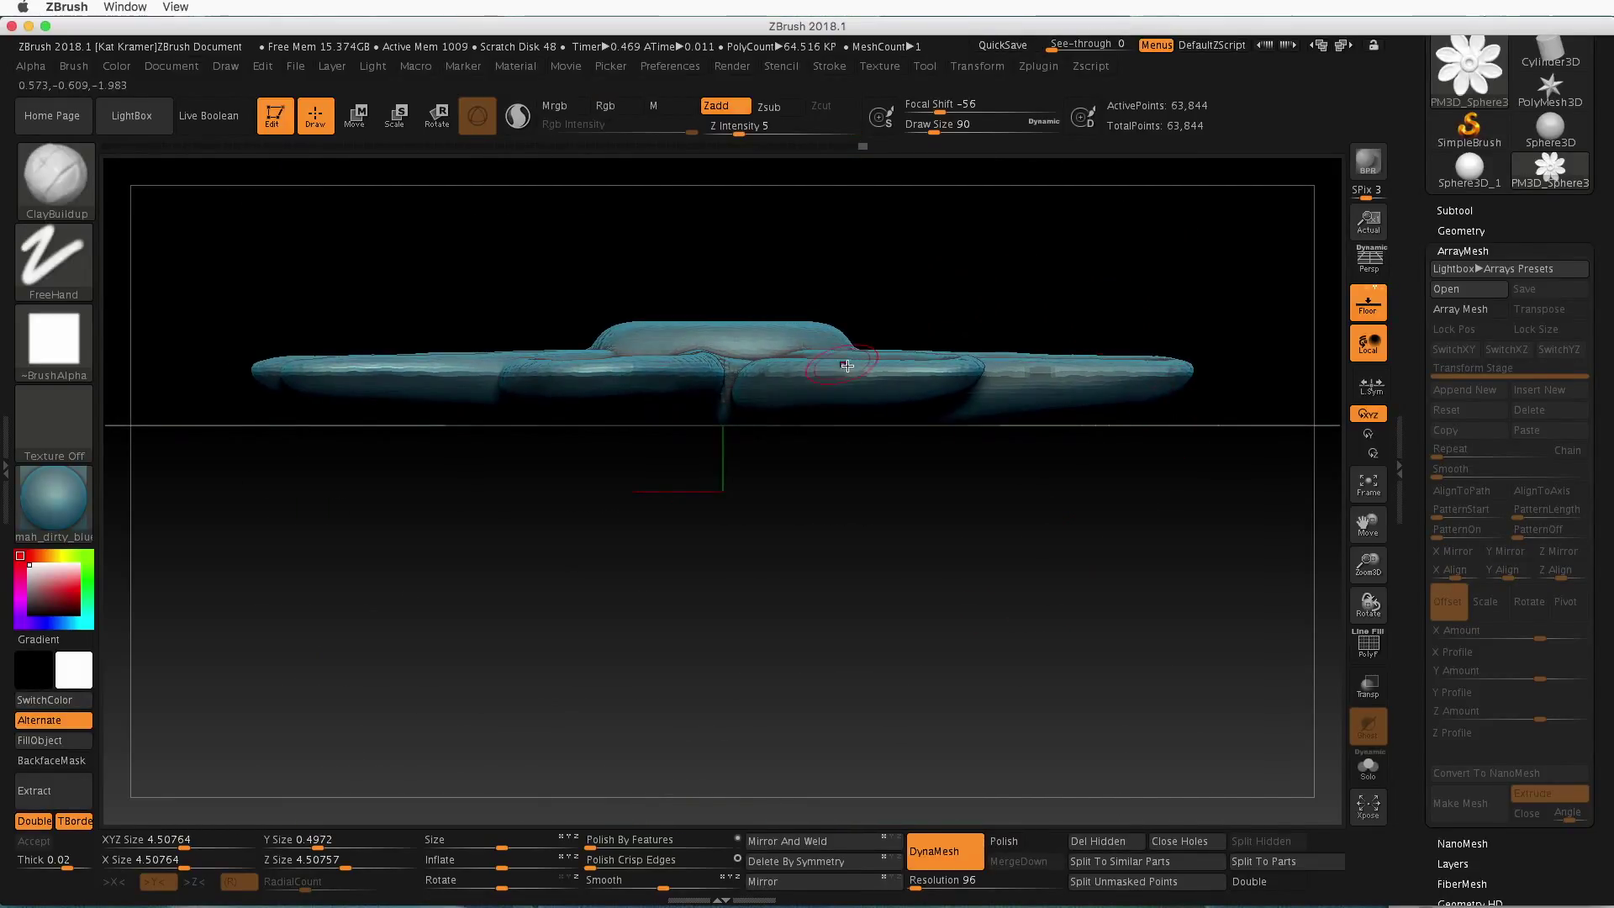
pyautogui.press('super')
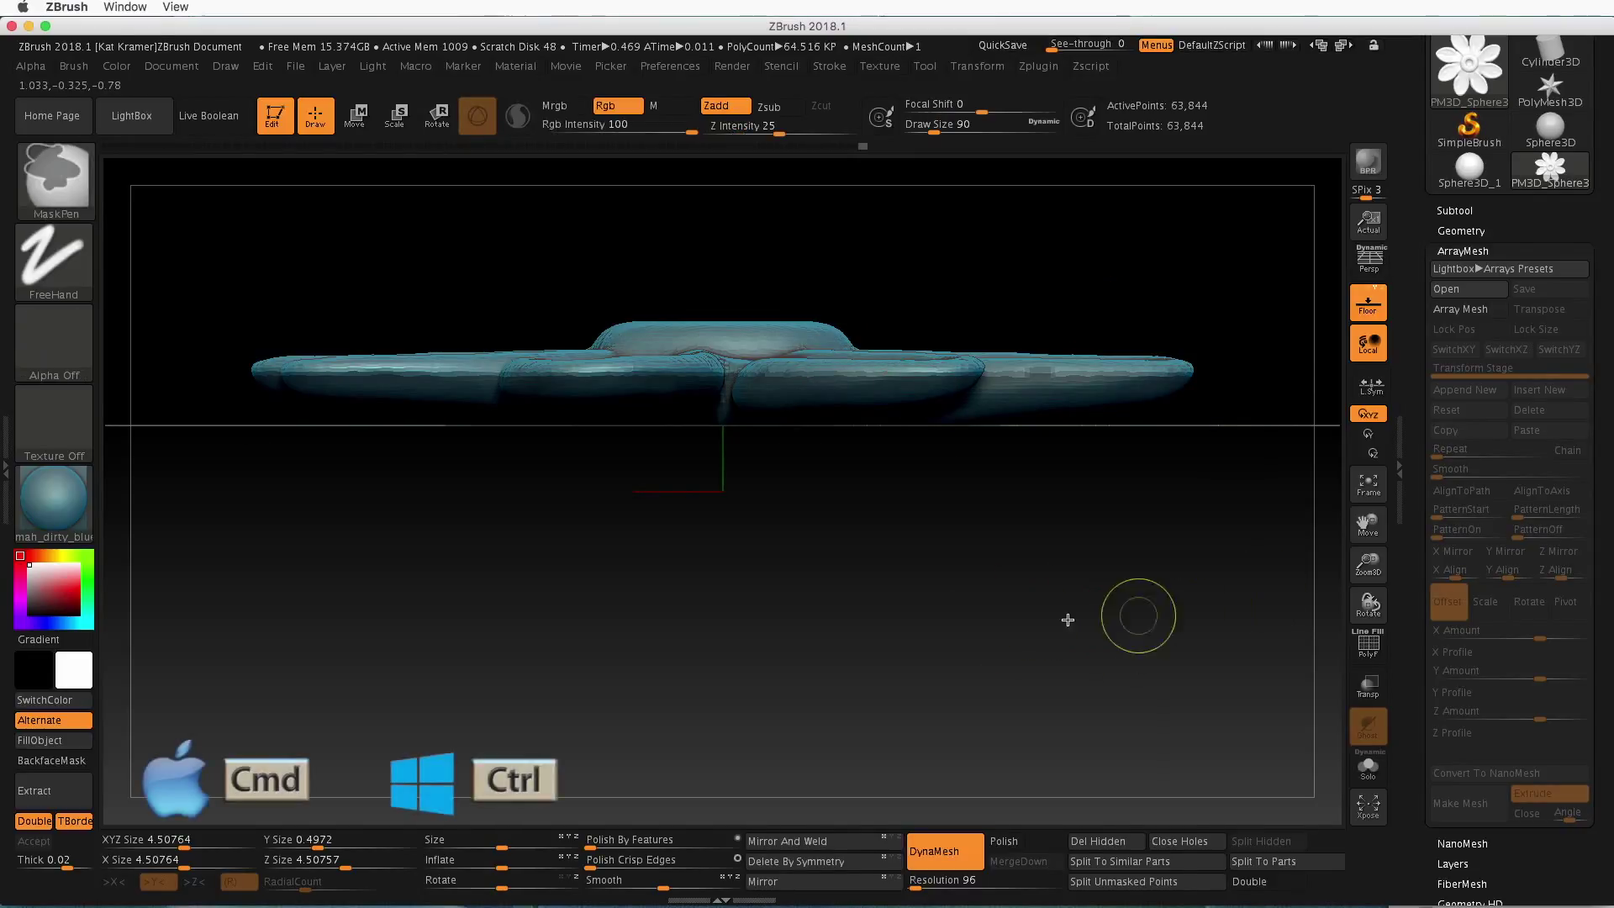
pyautogui.keyDown('super'); pyautogui.click(1217, 561); pyautogui.keyUp('super')
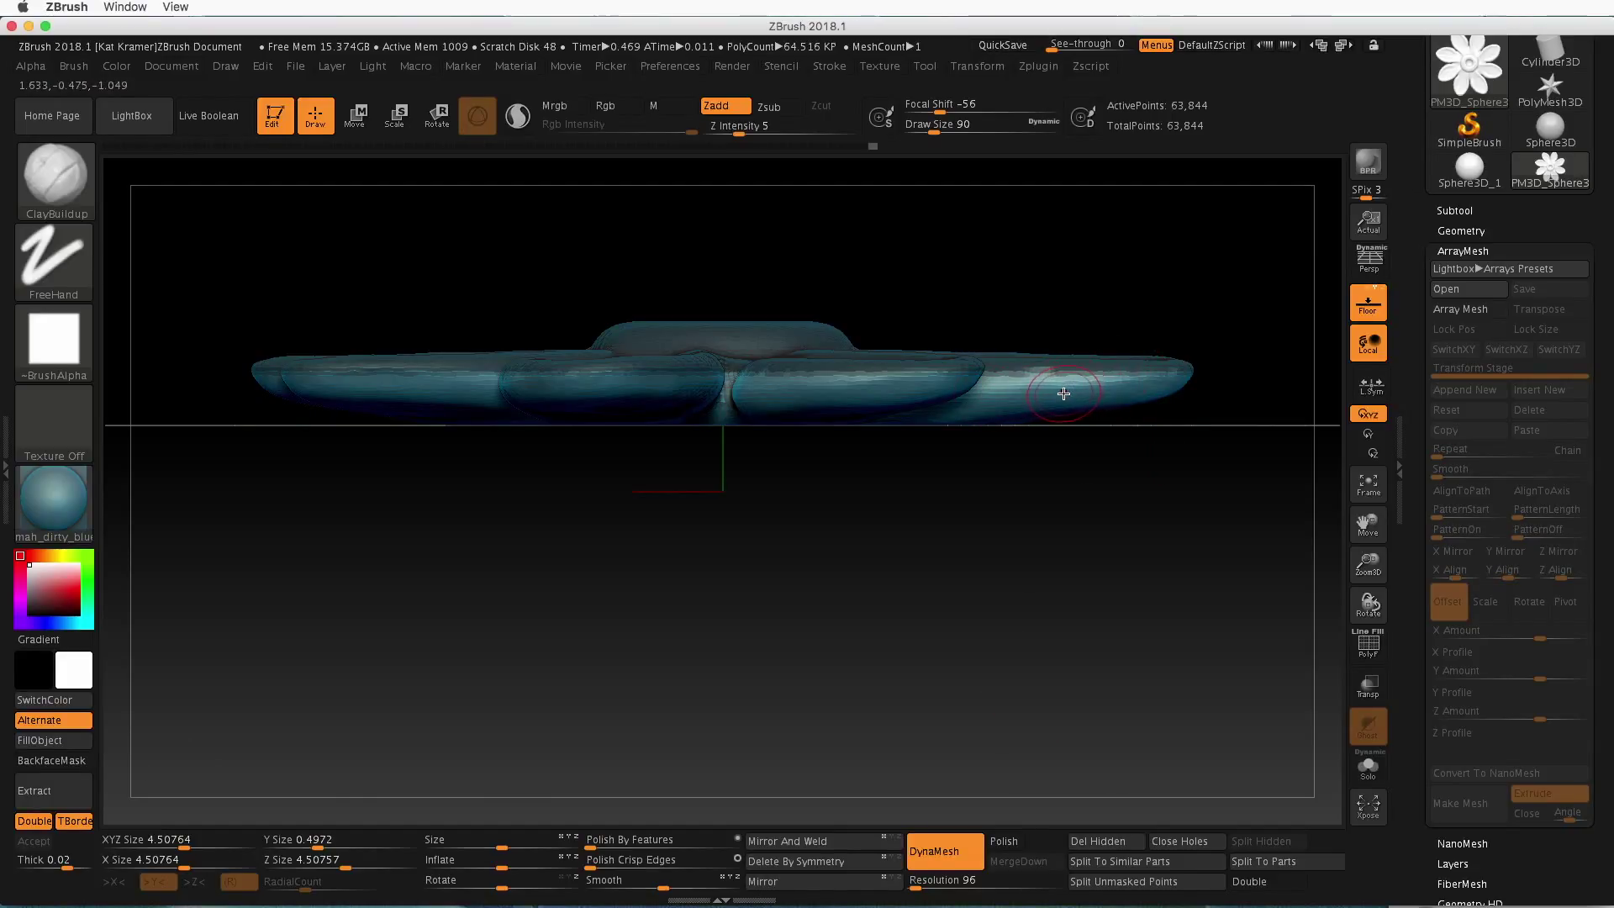
pyautogui.press('ctrl')
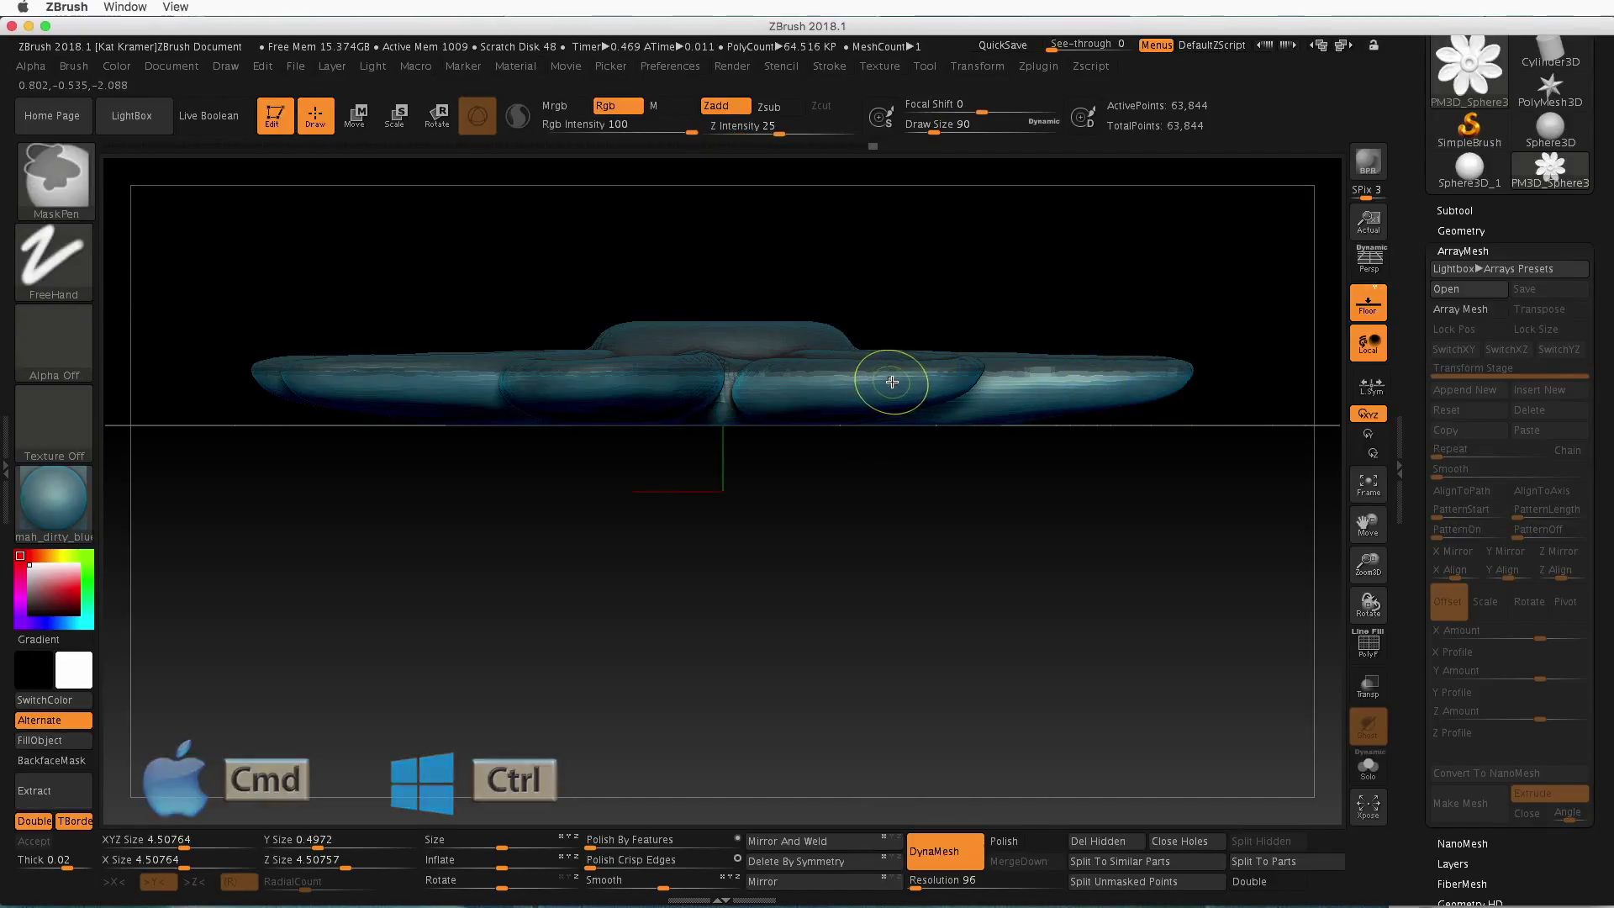
pyautogui.keyDown('ctrl'); pyautogui.click(894, 383); pyautogui.keyUp('ctrl')
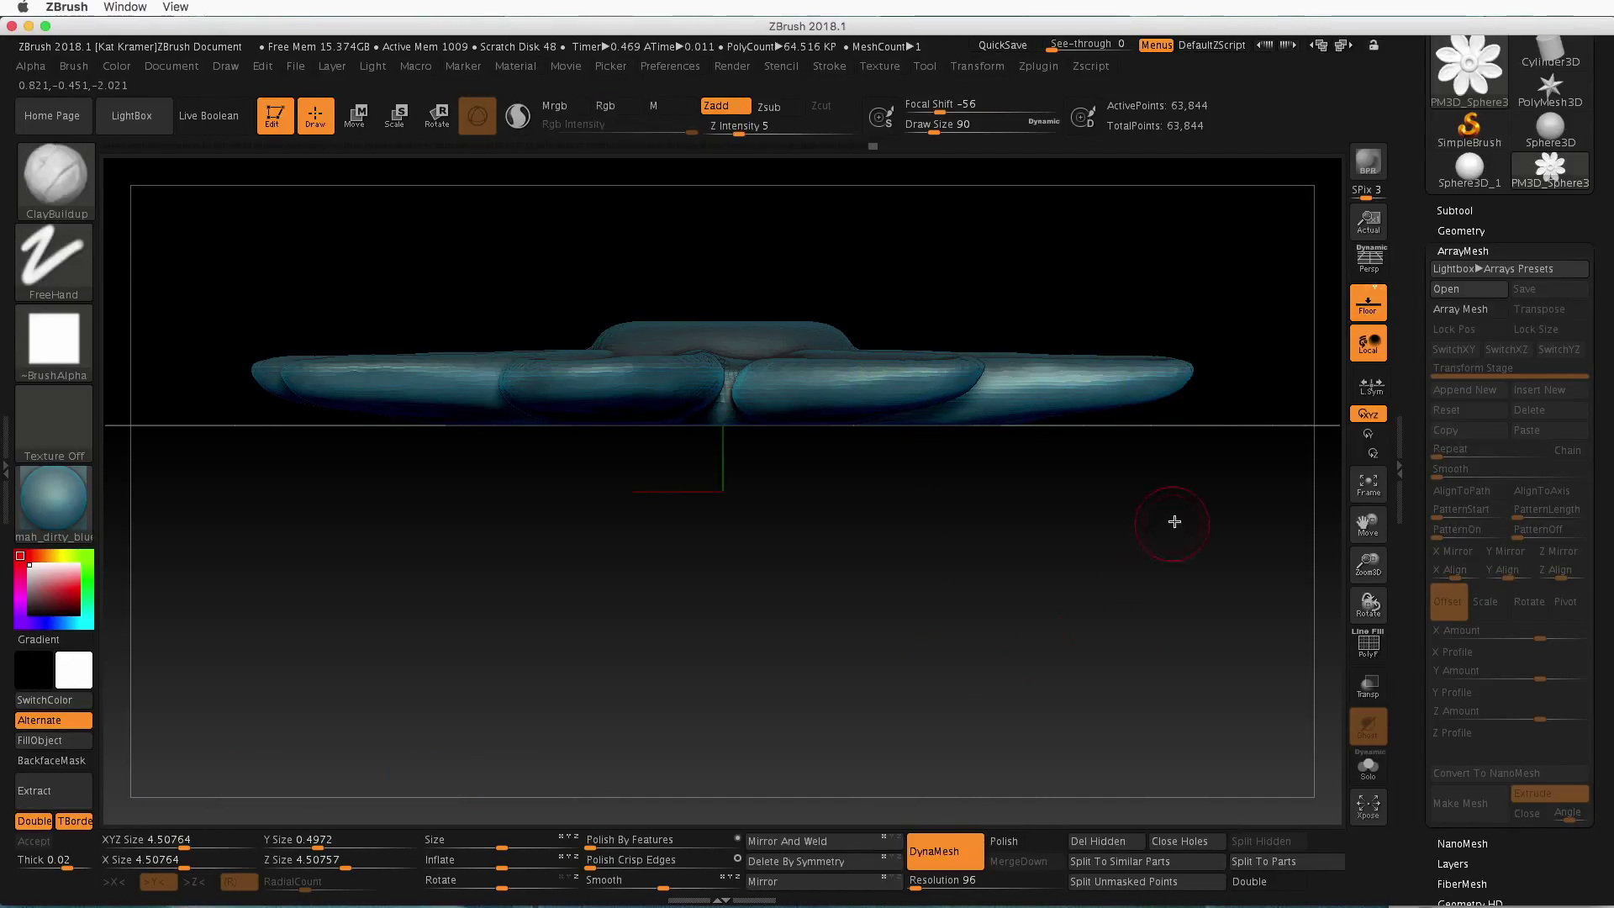
# Move the unmasked underside straight down to thicken the flower to about 1.1 units in Y
pyautogui.moveTo(1175, 522)
pyautogui.mouseDown()
pyautogui.moveTo(1174, 697)
pyautogui.moveTo(1178, 493)
pyautogui.mouseUp()
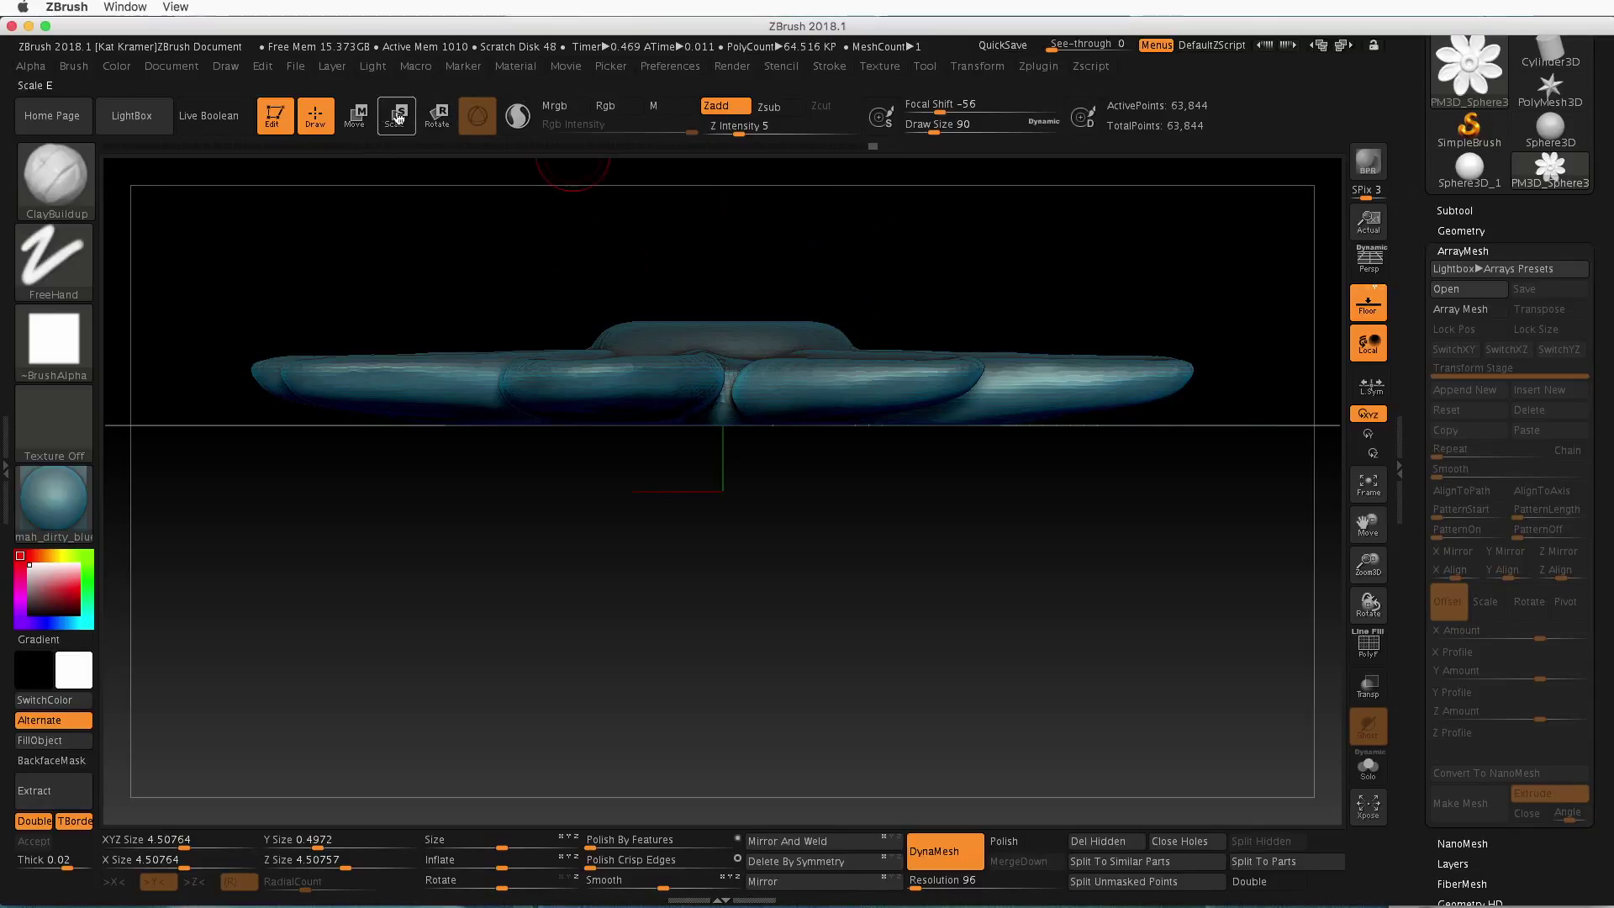
pyautogui.press('w')
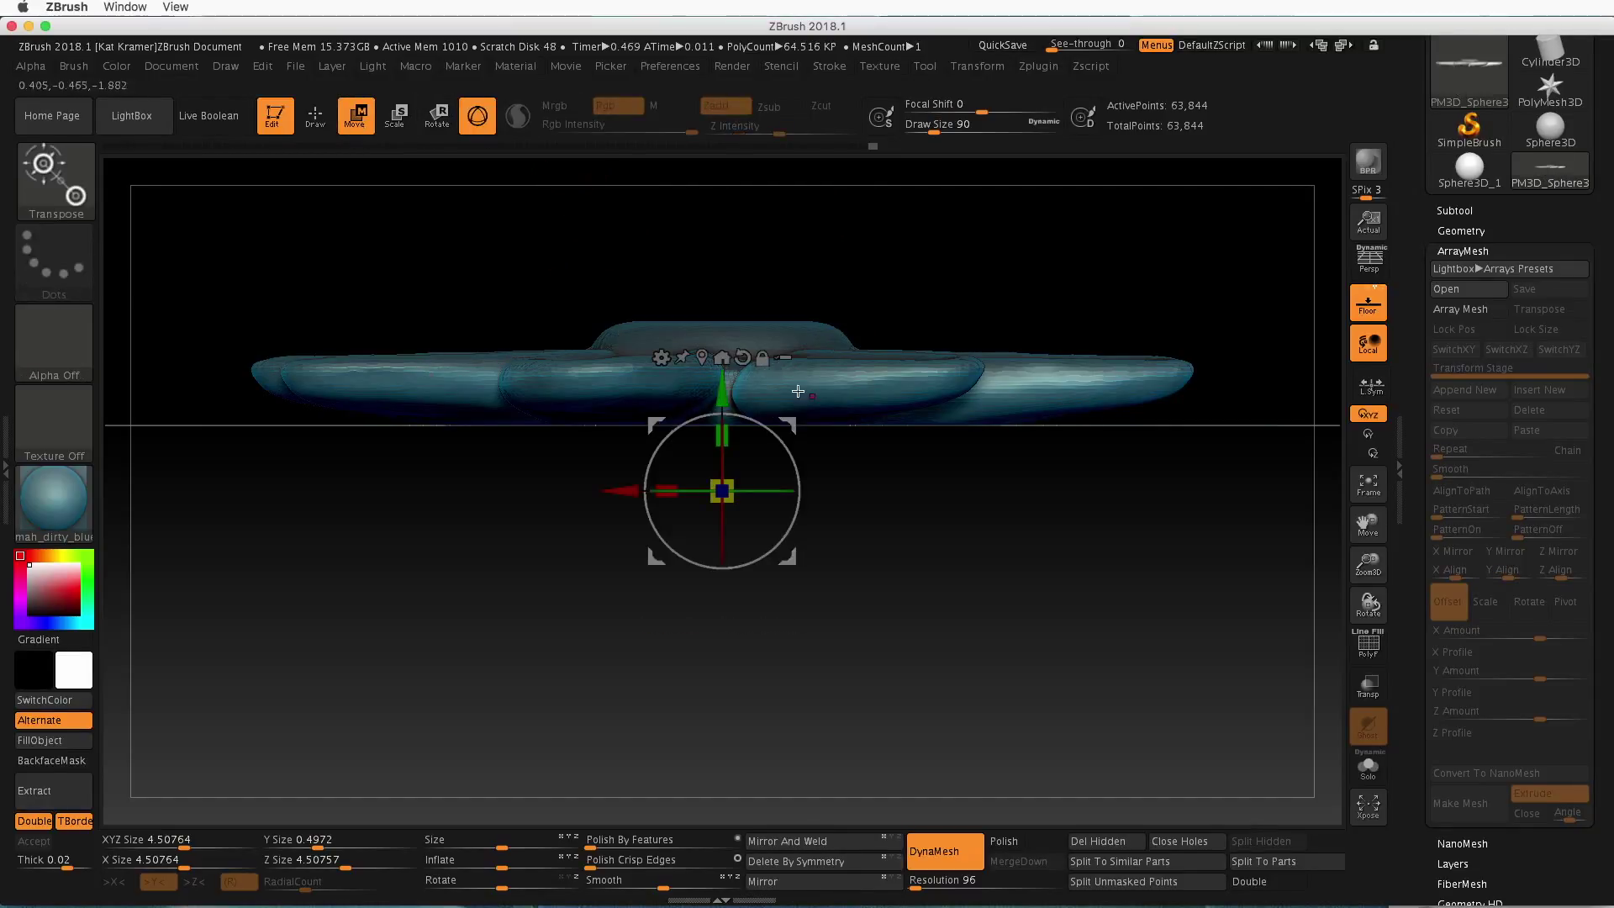
pyautogui.moveTo(721, 390); pyautogui.dragTo(736, 514)
pyautogui.moveTo(1239, 659); pyautogui.dragTo(1258, 432)
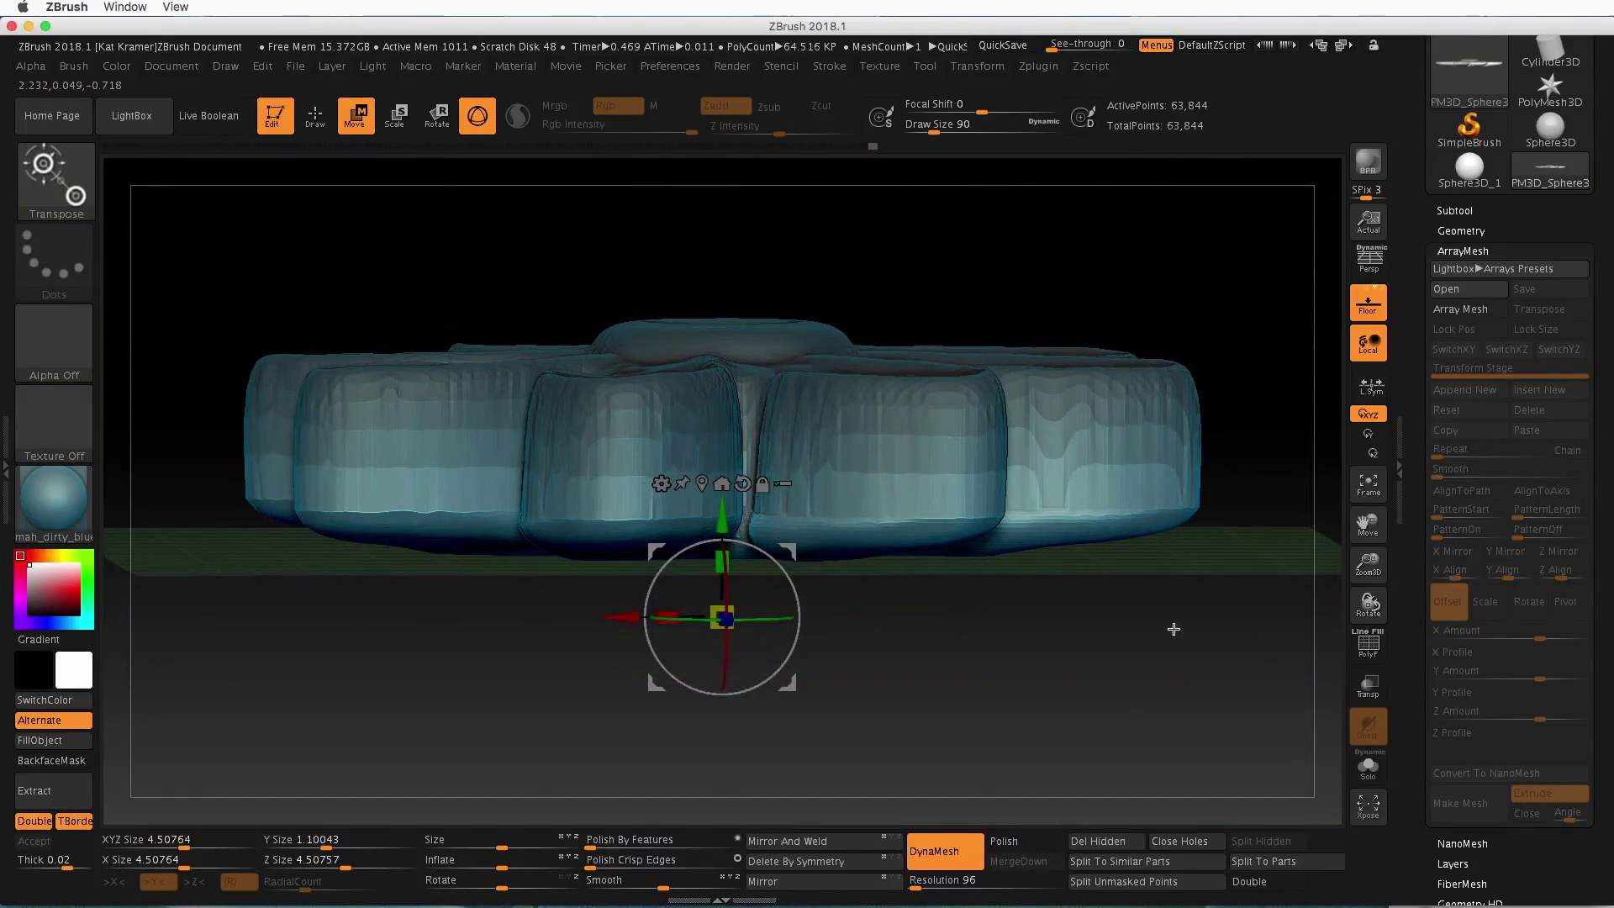
# Clear the mask and turn on PolyF to show the stretched polygons on the flower's sides
pyautogui.press('super')
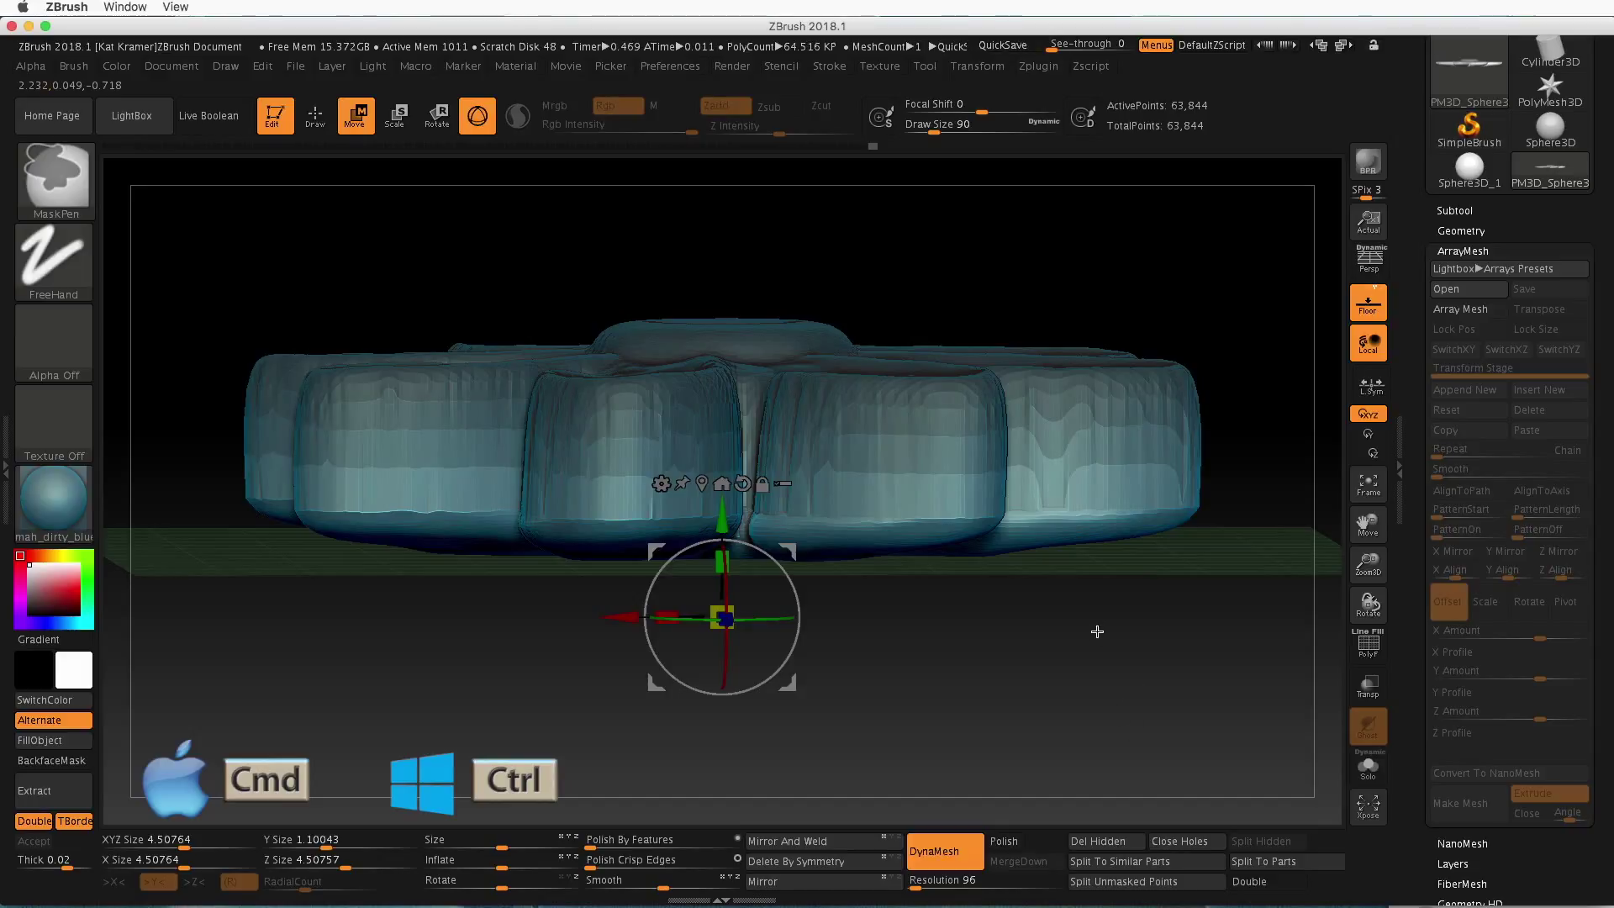
pyautogui.keyDown('super'); pyautogui.moveTo(1097, 631); pyautogui.dragTo(1139, 784); pyautogui.keyUp('super')
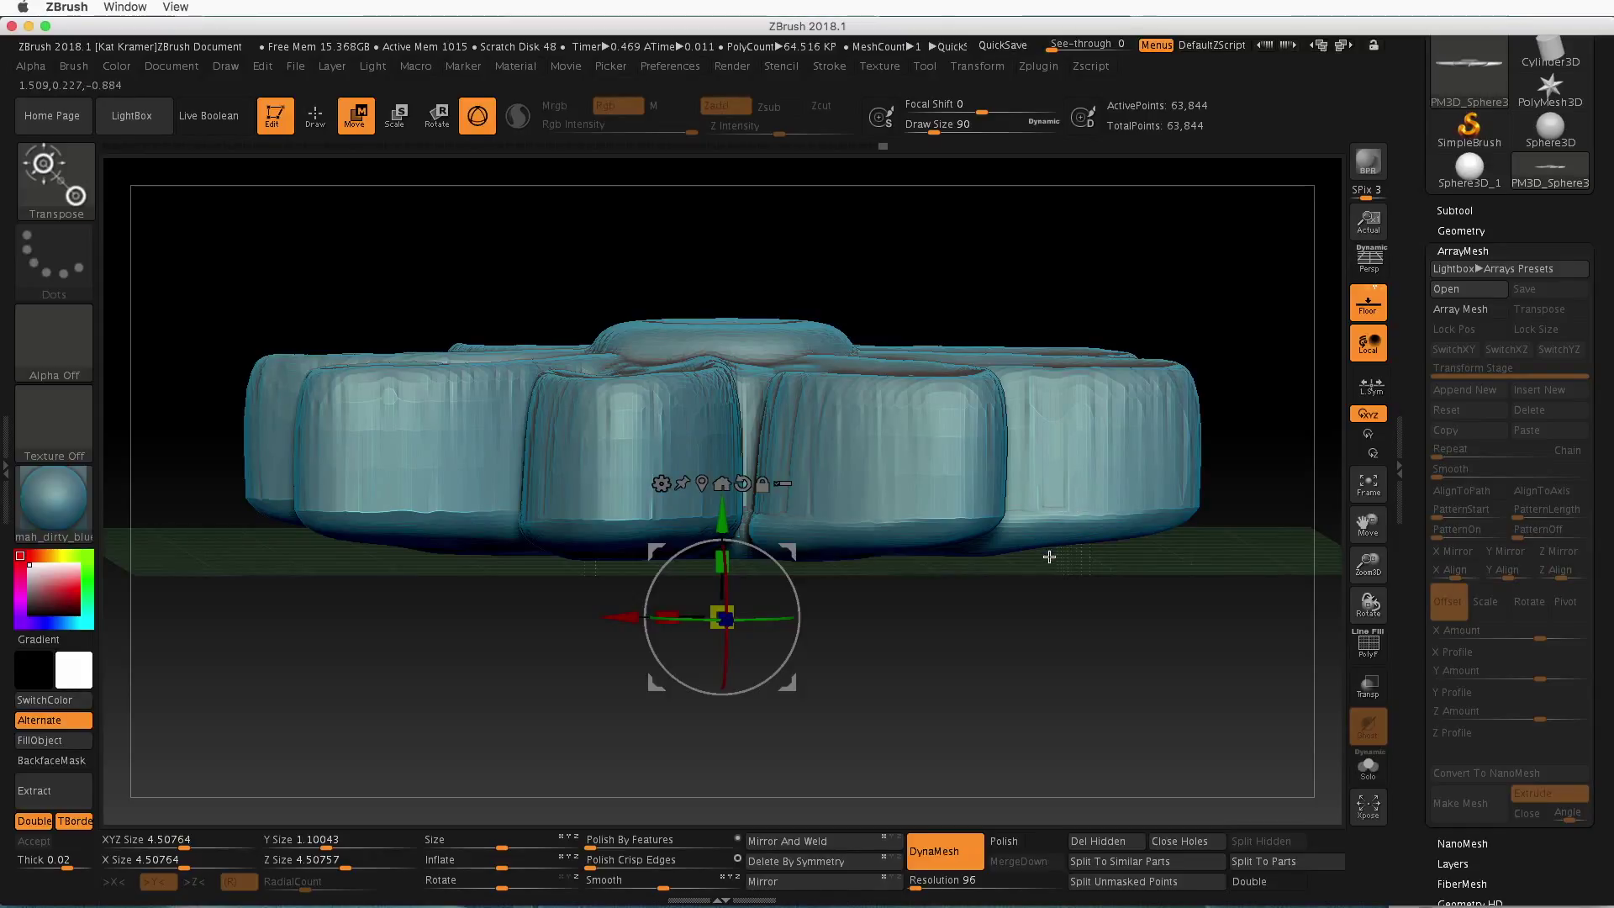
pyautogui.click(1368, 647)
pyautogui.keyDown('alt'); pyautogui.moveTo(1079, 658); pyautogui.dragTo(1048, 595); pyautogui.keyUp('alt')
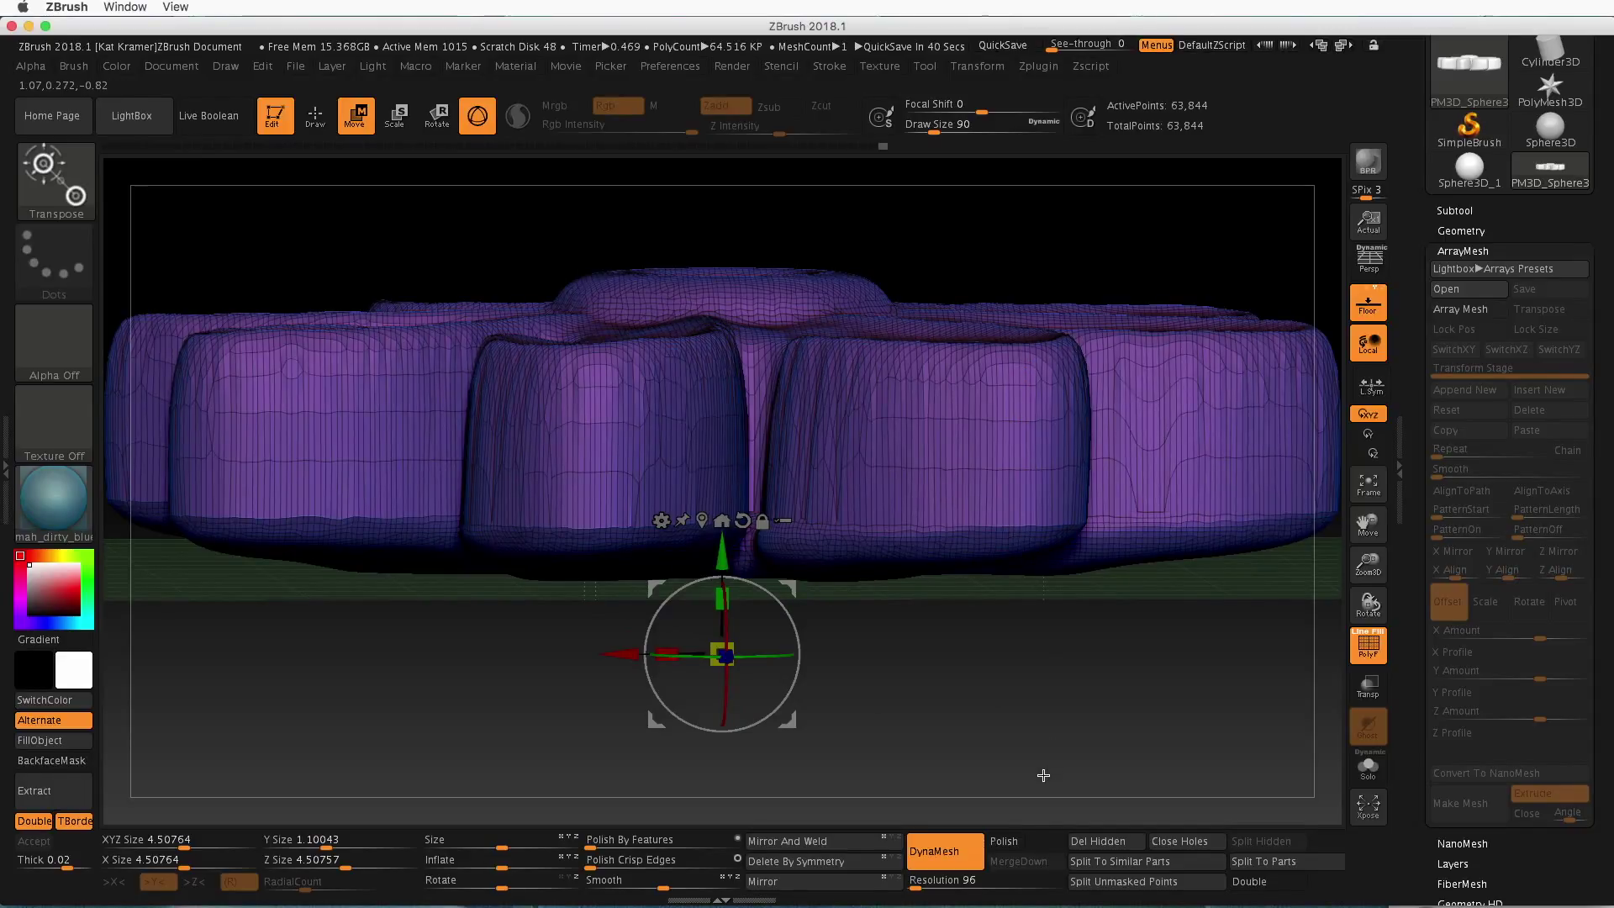
# Recalculate the thickened flower's DynaMesh at resolution 96 to even out the stretched polygons, and turn off the PolyF display
pyautogui.press('ctrl')
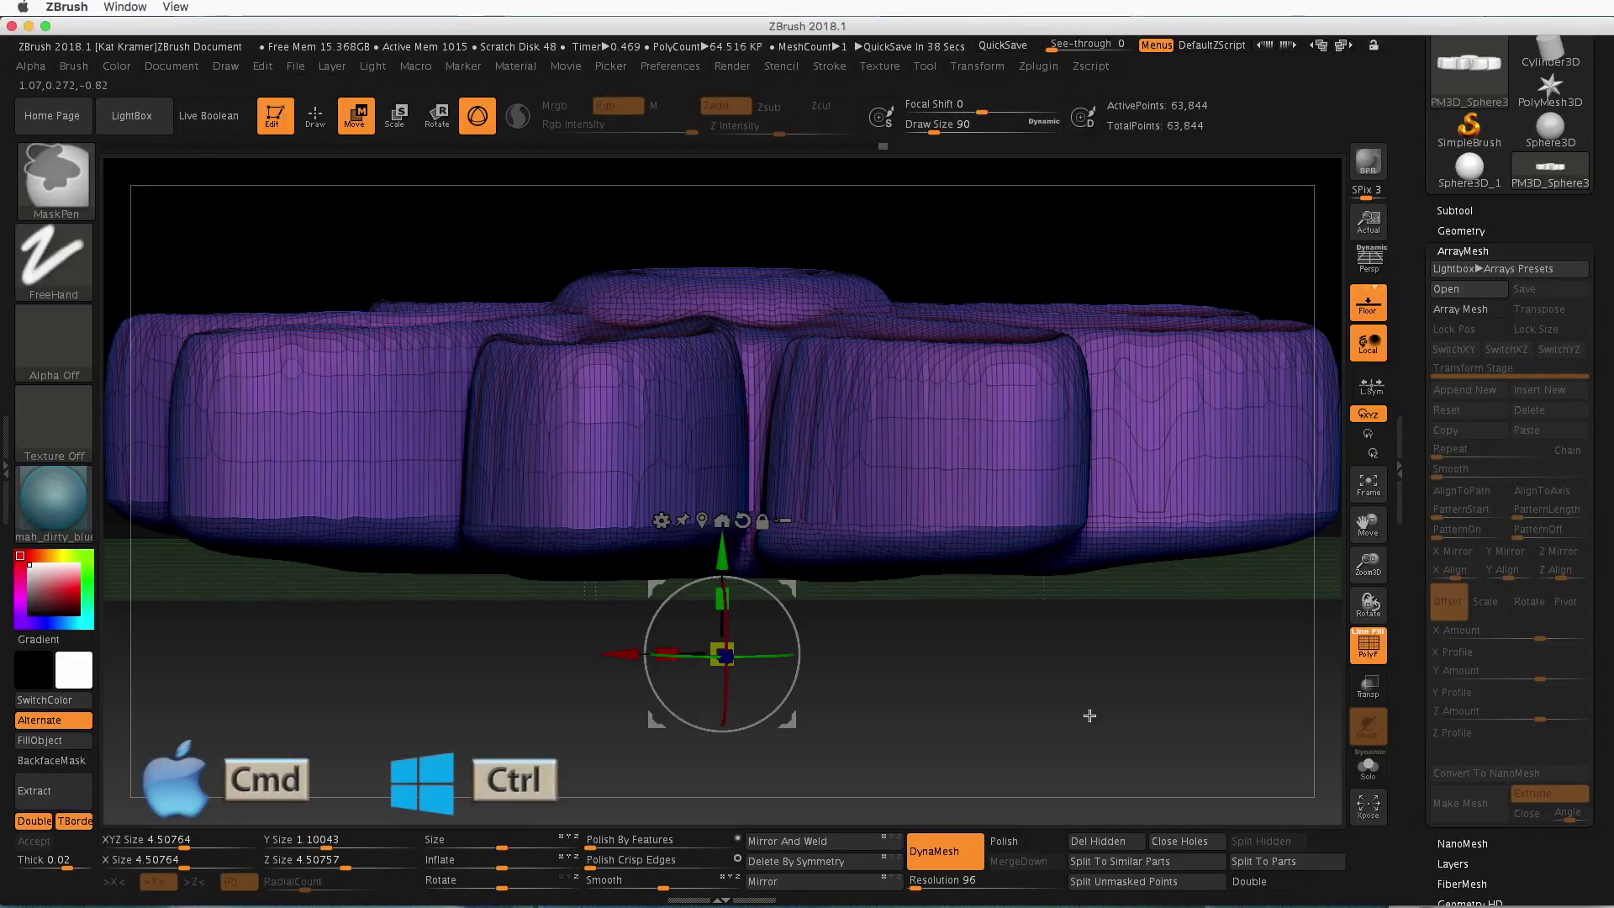
pyautogui.keyDown('ctrl'); pyautogui.moveTo(1062, 655); pyautogui.dragTo(1108, 736); pyautogui.keyUp('ctrl')
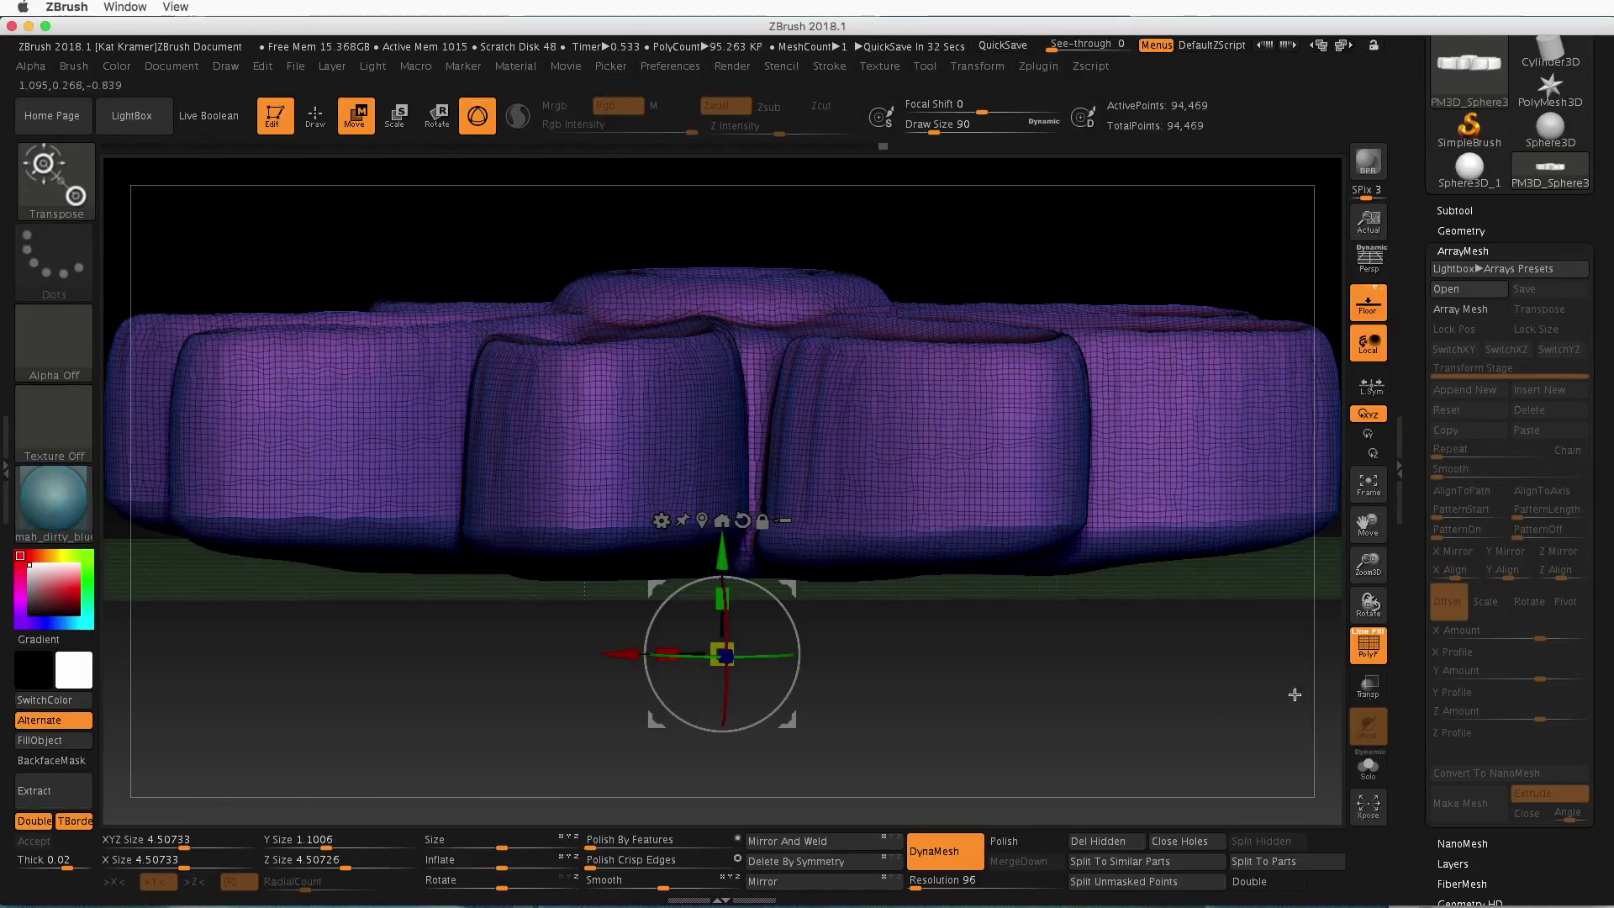
pyautogui.click(1367, 645)
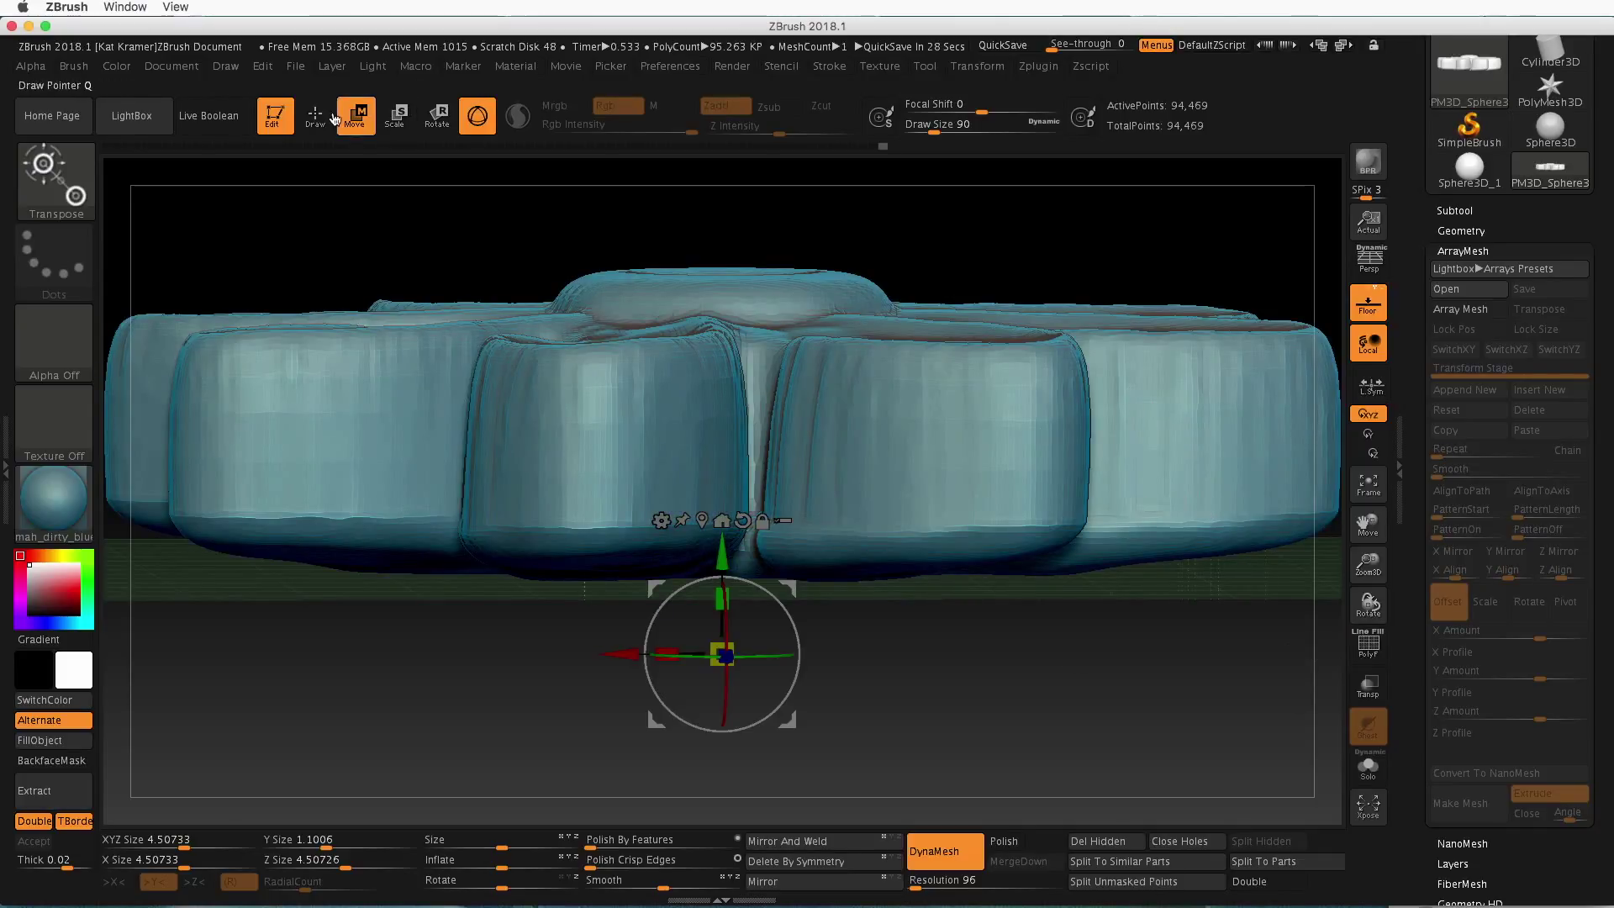
# Return to Draw mode and activate radial symmetry about the Y axis with a RadialCount of 8
pyautogui.press('q')
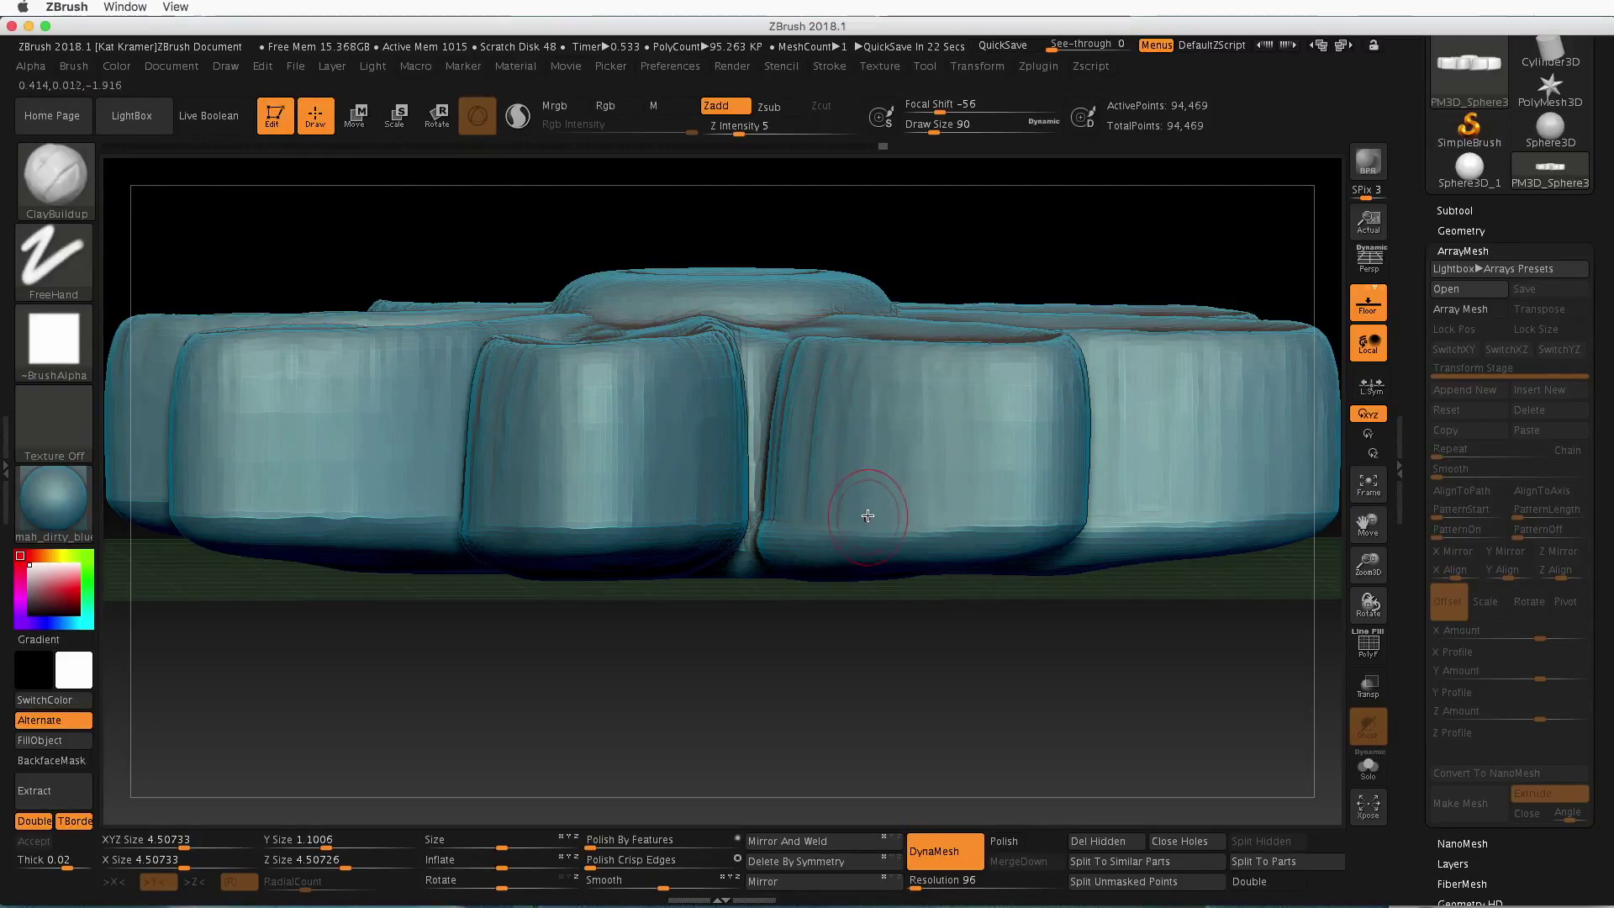
pyautogui.click(977, 65)
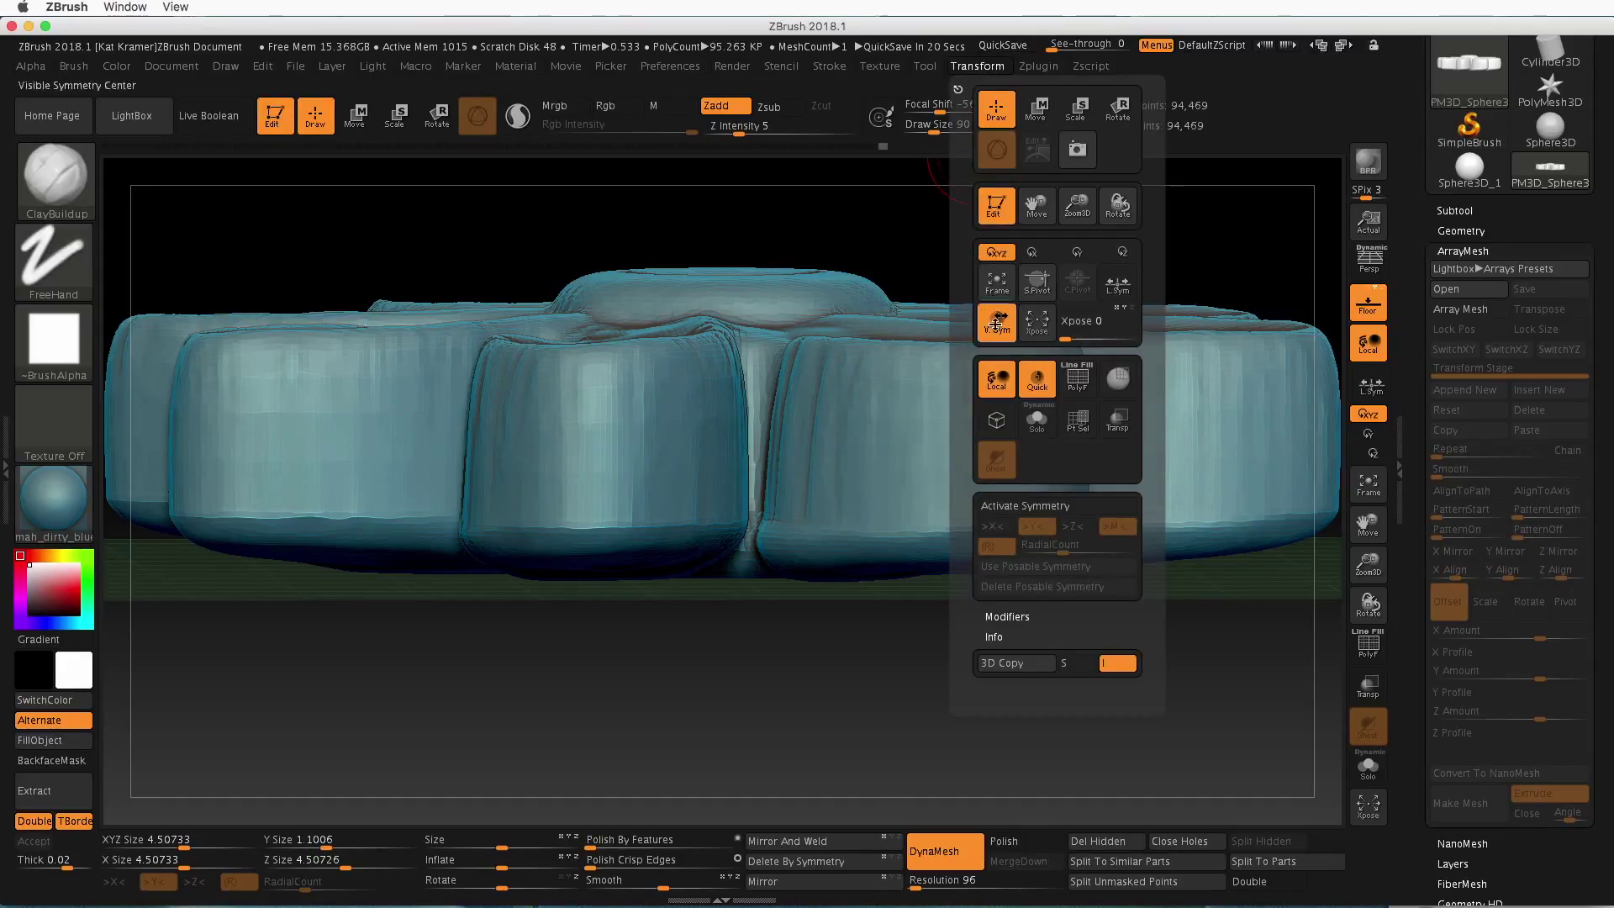
pyautogui.click(1035, 506)
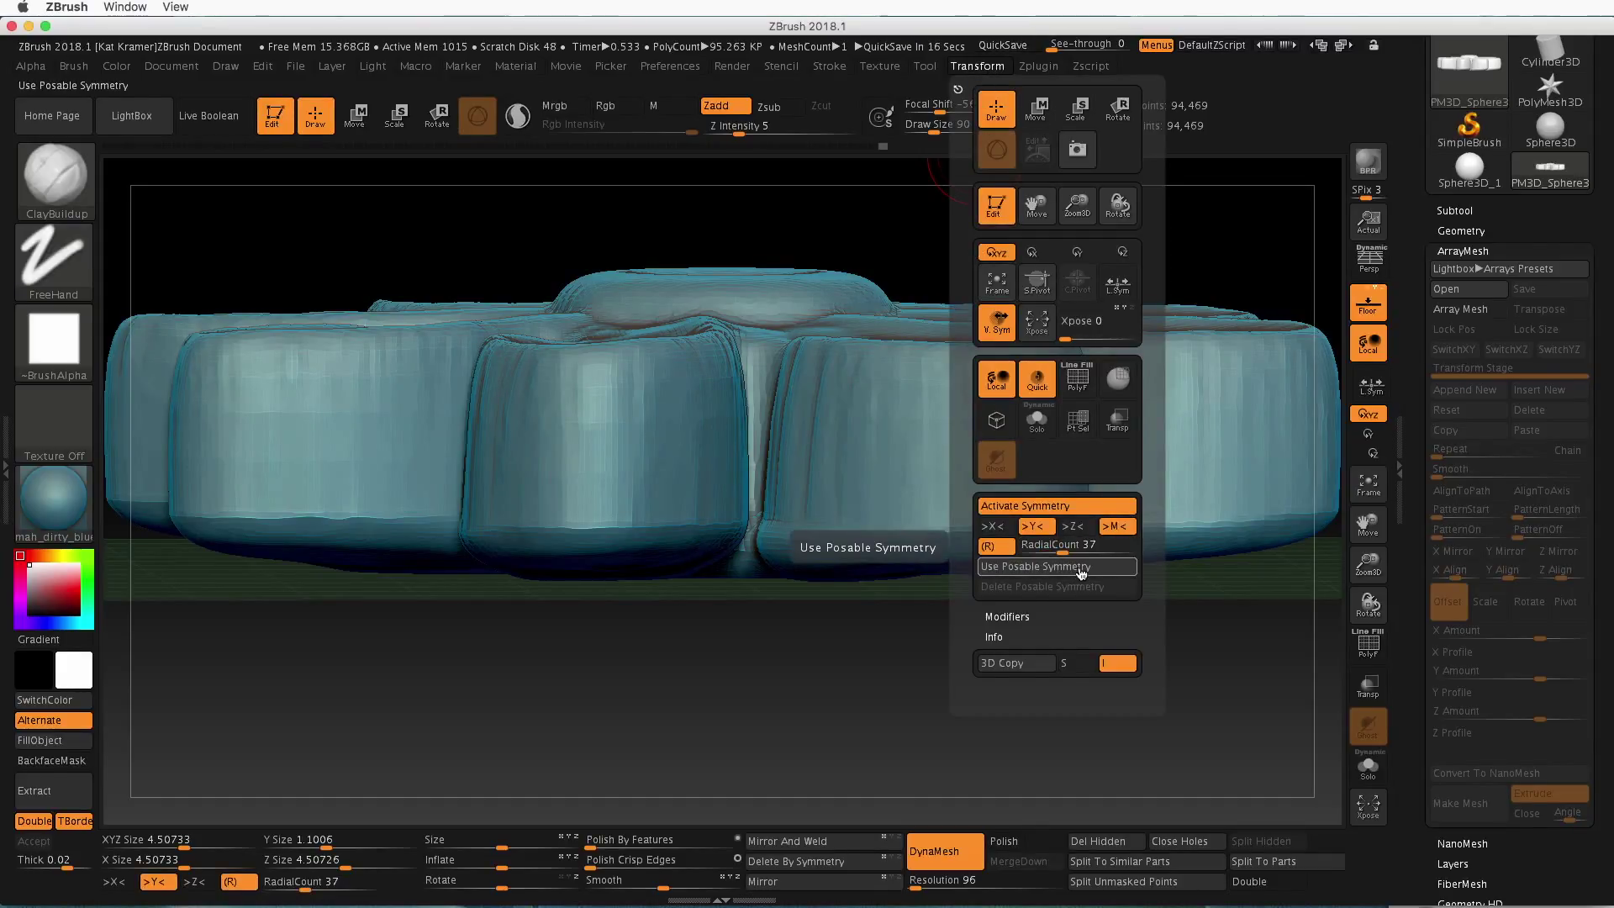
pyautogui.click(1061, 544)
pyautogui.write('8')
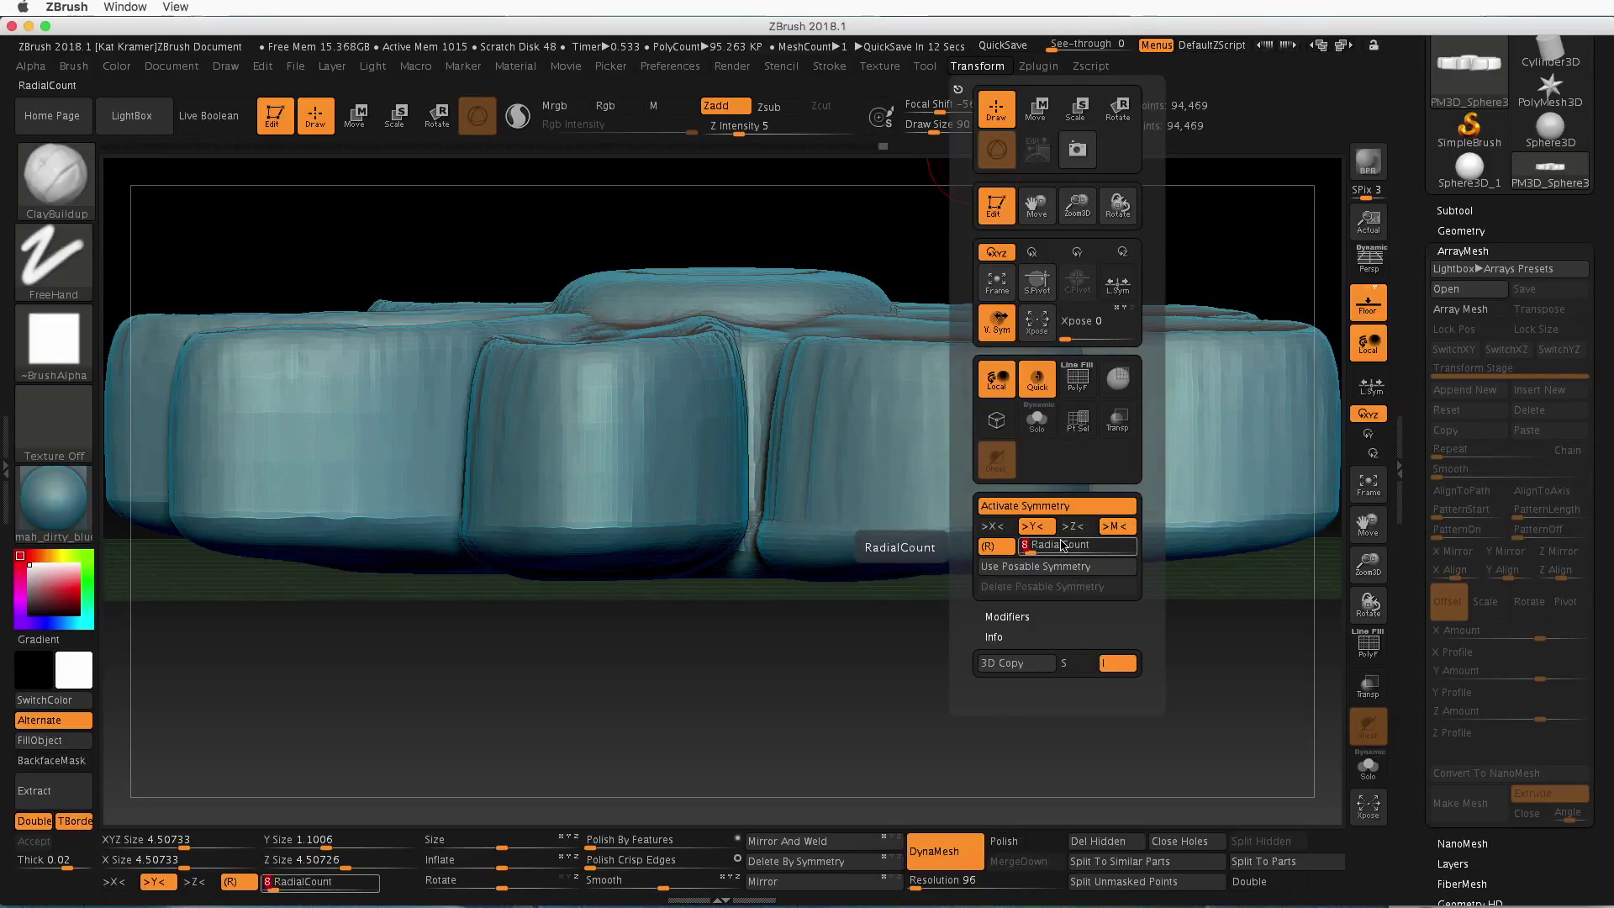
pyautogui.press('Return')
# Smooth the outer side walls of the petals with the Smooth brush
pyautogui.press('shift')
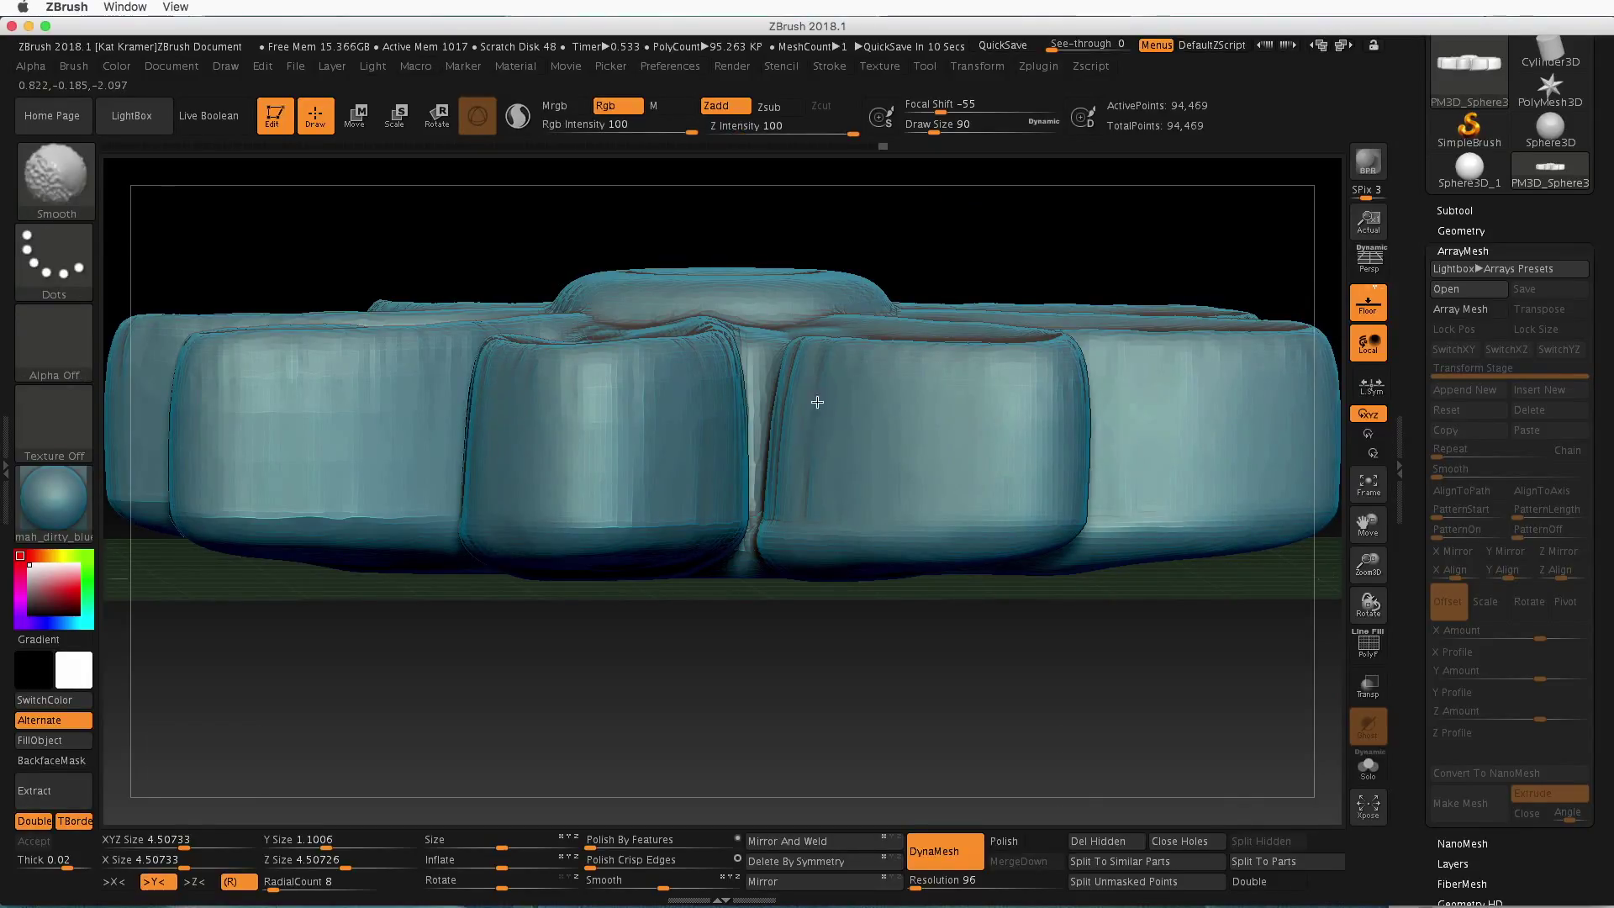
pyautogui.moveTo(814, 486)
pyautogui.keyDown('shift'); pyautogui.mouseDown()
pyautogui.moveTo(835, 486)
pyautogui.moveTo(644, 518)
pyautogui.mouseUp(); pyautogui.keyUp('shift')
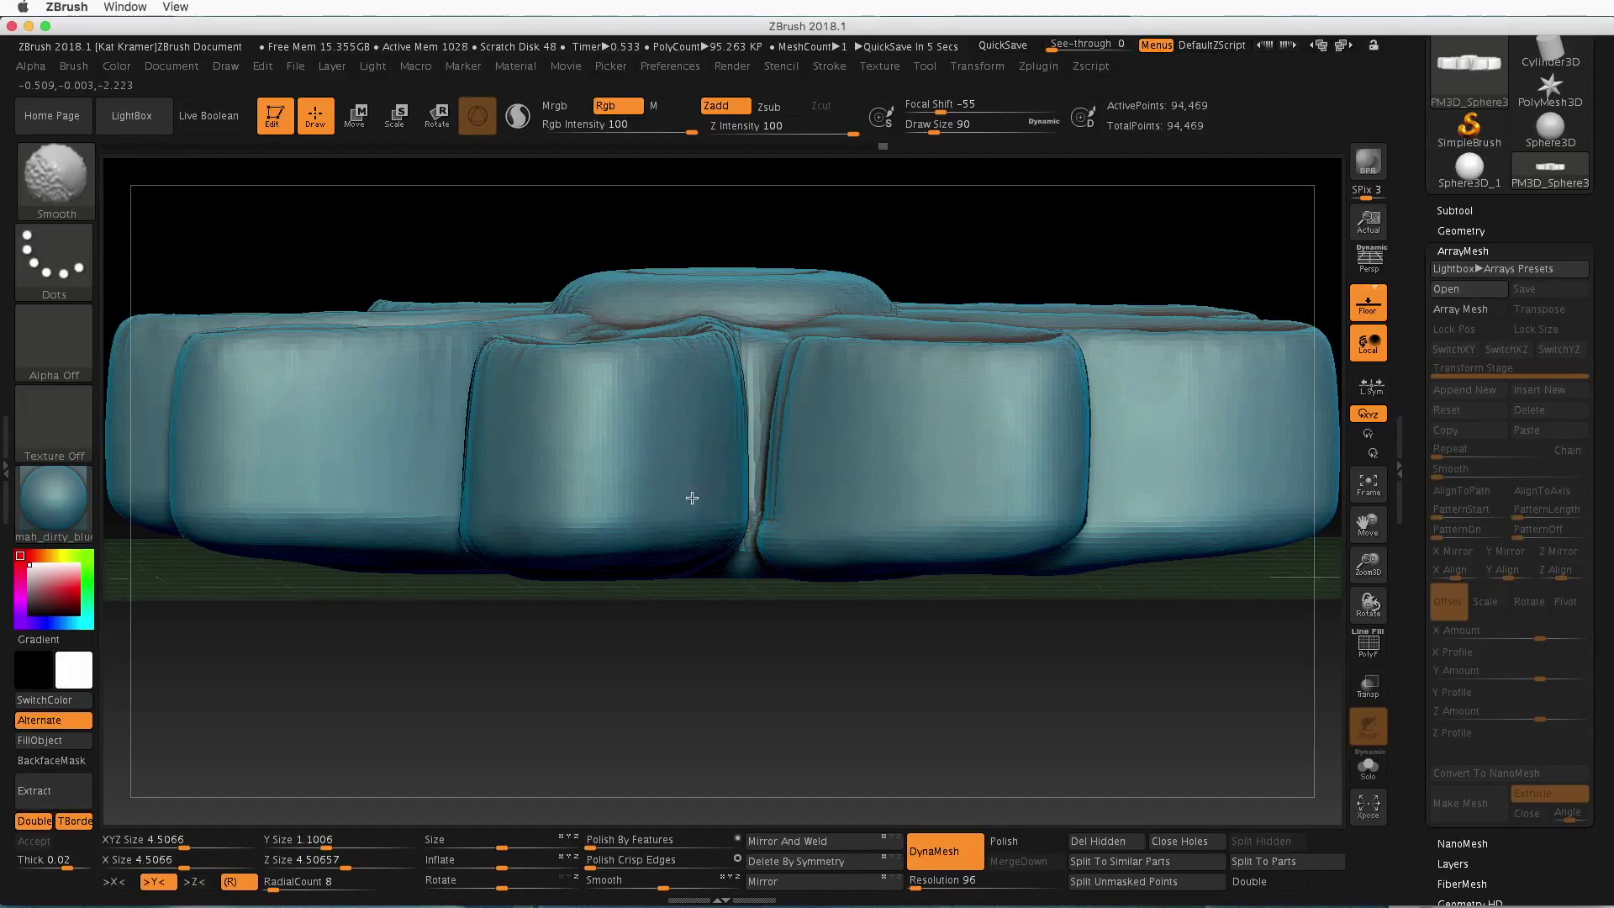
pyautogui.moveTo(706, 692)
pyautogui.mouseDown()
pyautogui.moveTo(753, 714)
pyautogui.moveTo(552, 421)
pyautogui.mouseUp()
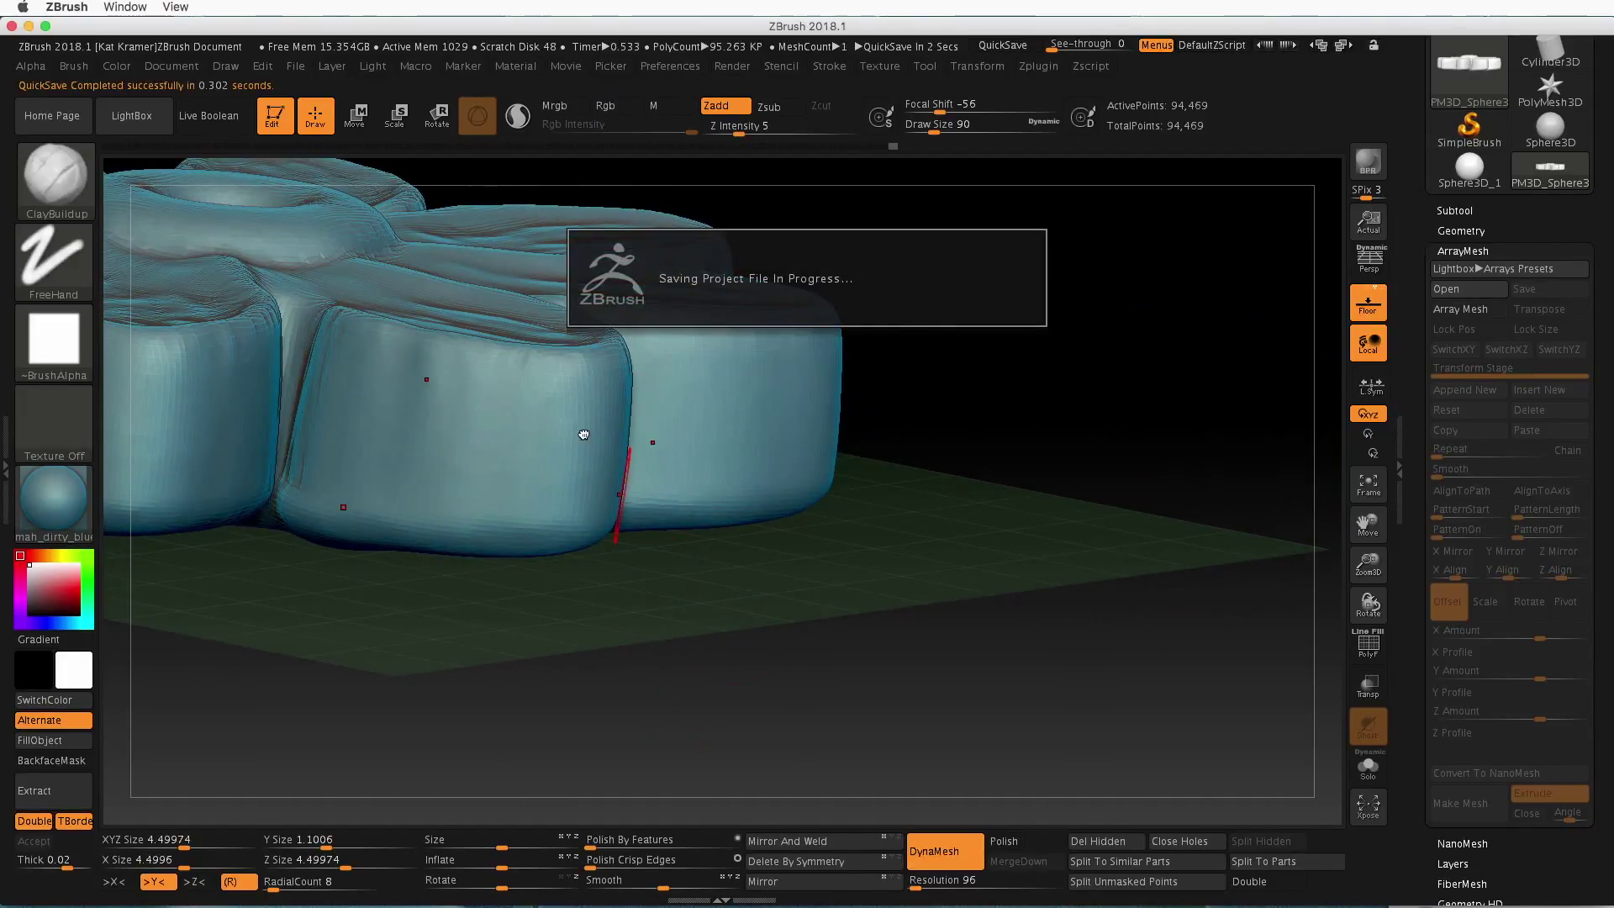
pyautogui.press('shift')
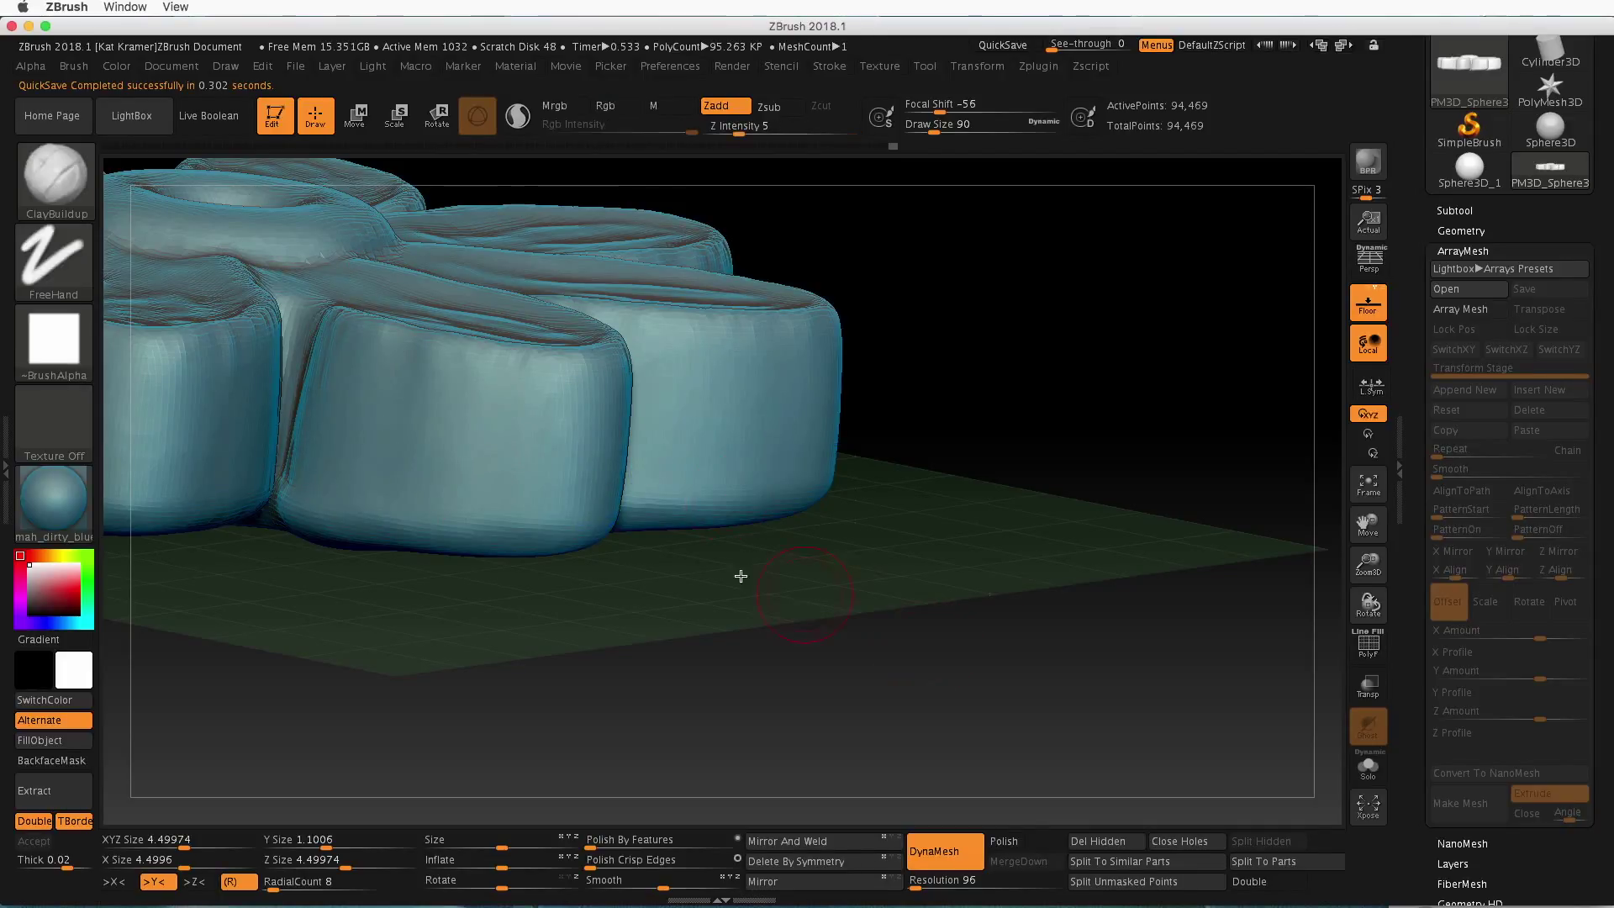
pyautogui.press('shift')
# Face the flower from straight above, turn on Array Mesh for it, and set the Repeat count to 11
pyautogui.moveTo(703, 631)
pyautogui.keyDown('alt'); pyautogui.mouseDown()
pyautogui.moveTo(690, 417)
pyautogui.moveTo(729, 559)
pyautogui.moveTo(909, 605)
pyautogui.mouseUp(); pyautogui.keyUp('alt')
pyautogui.moveTo(887, 432); pyautogui.dragTo(944, 507)
pyautogui.moveTo(857, 569); pyautogui.dragTo(840, 642)
pyautogui.moveTo(920, 506)
pyautogui.mouseDown()
pyautogui.moveTo(923, 656)
pyautogui.moveTo(1045, 685)
pyautogui.moveTo(1006, 672)
pyautogui.moveTo(1051, 638)
pyautogui.mouseUp()
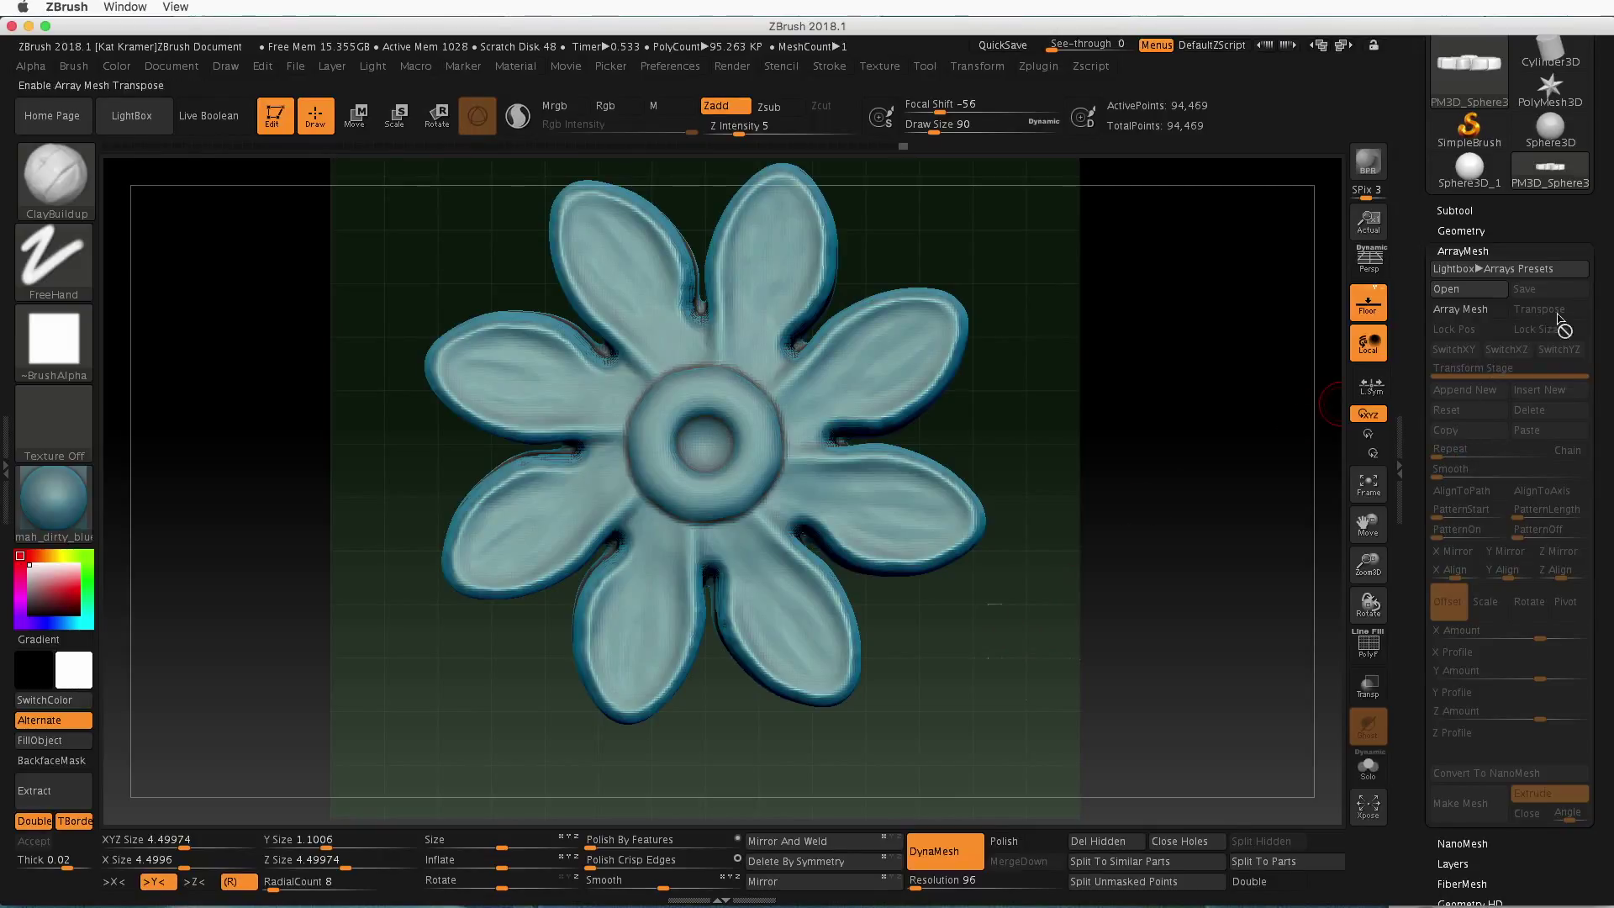
pyautogui.click(1482, 311)
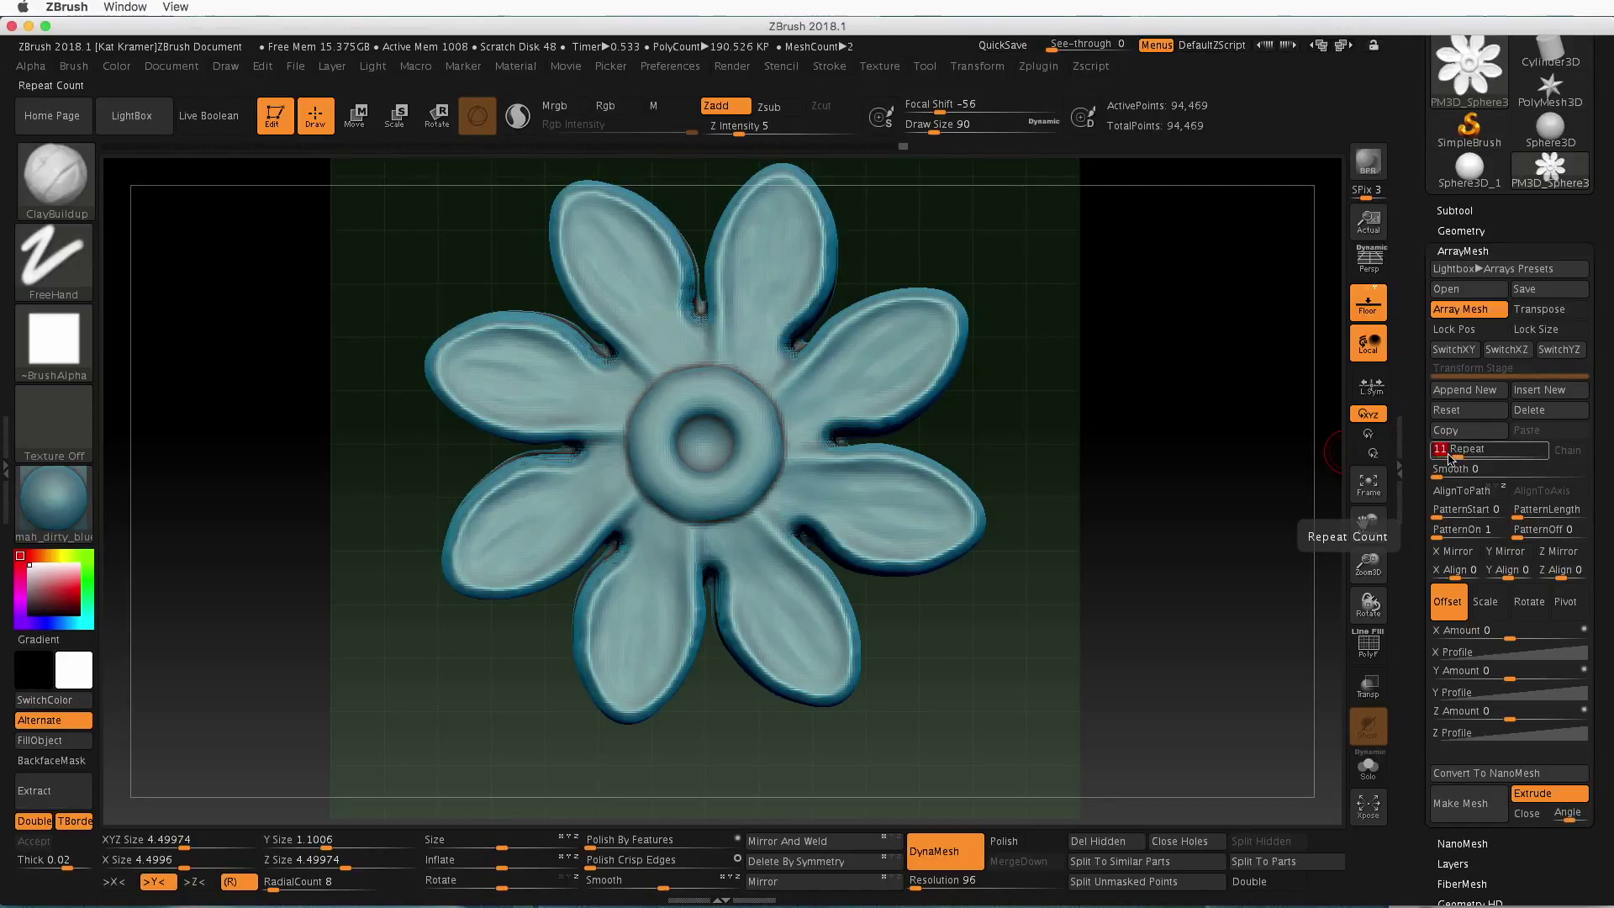
pyautogui.press('space')
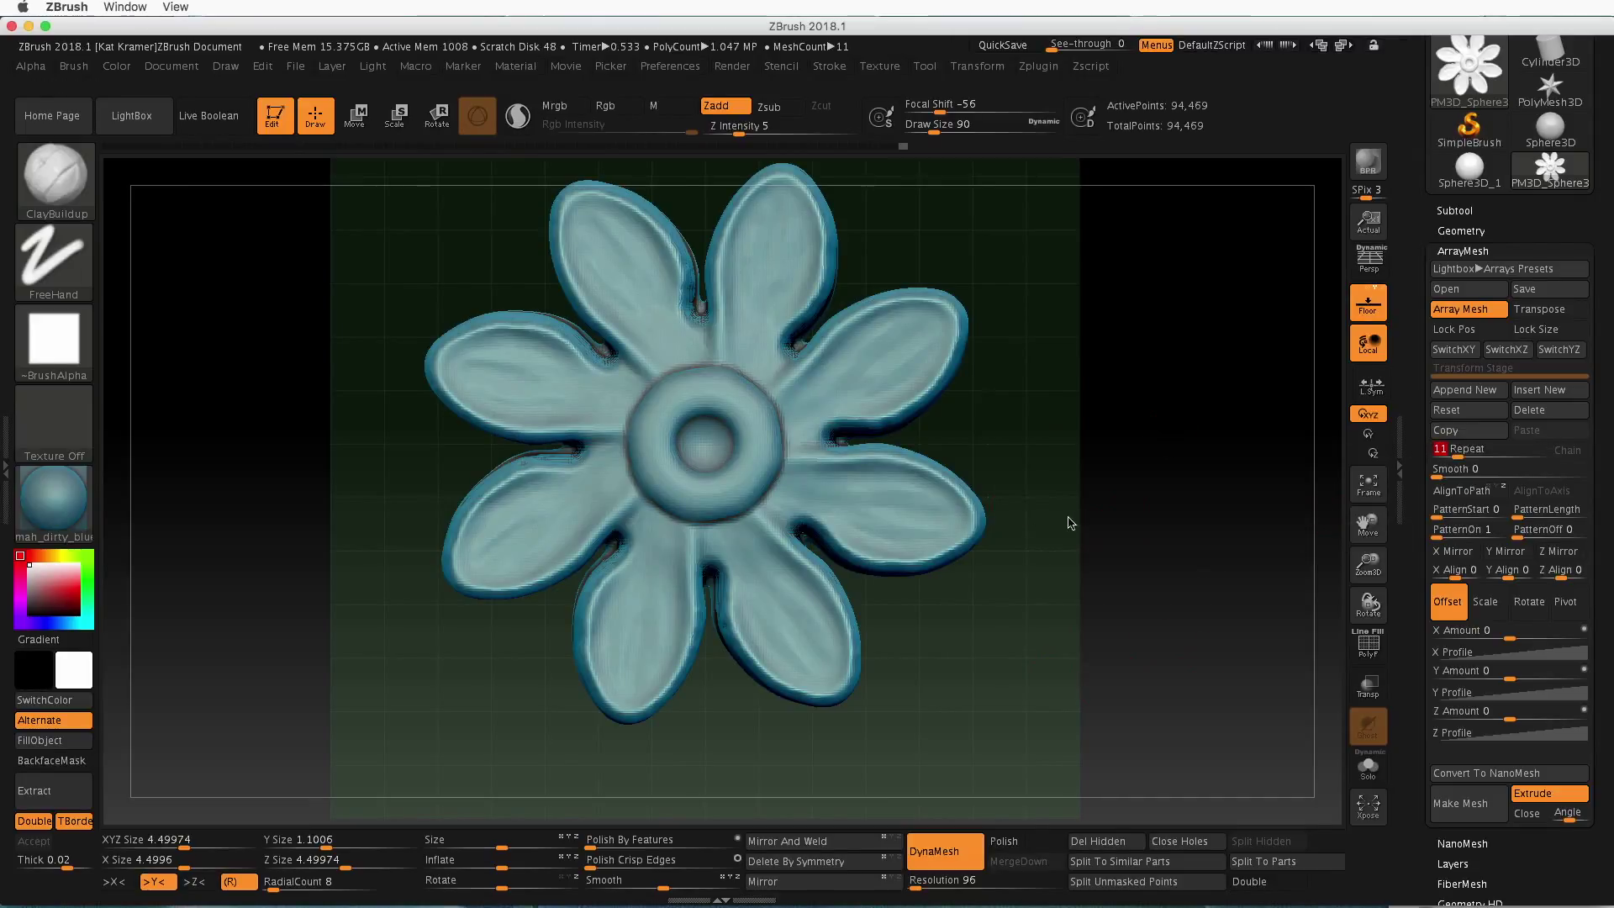
pyautogui.press('Return')
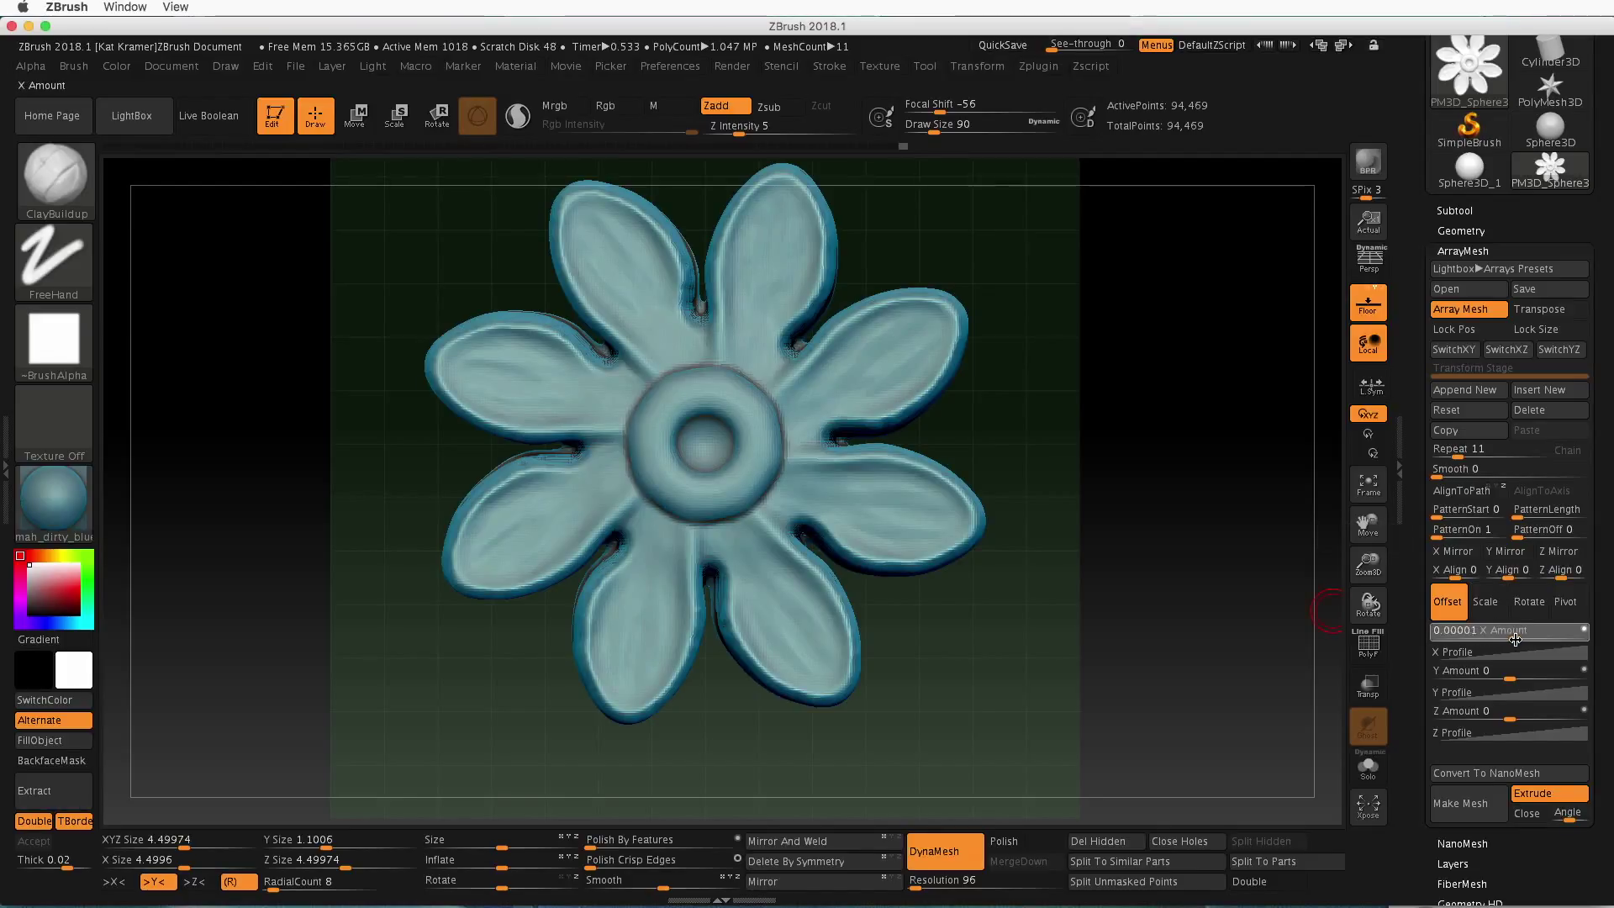
# Set the array's X offset amount to about -2.23 to spread the flower copies into a row
pyautogui.moveTo(1509, 641); pyautogui.dragTo(1473, 644)
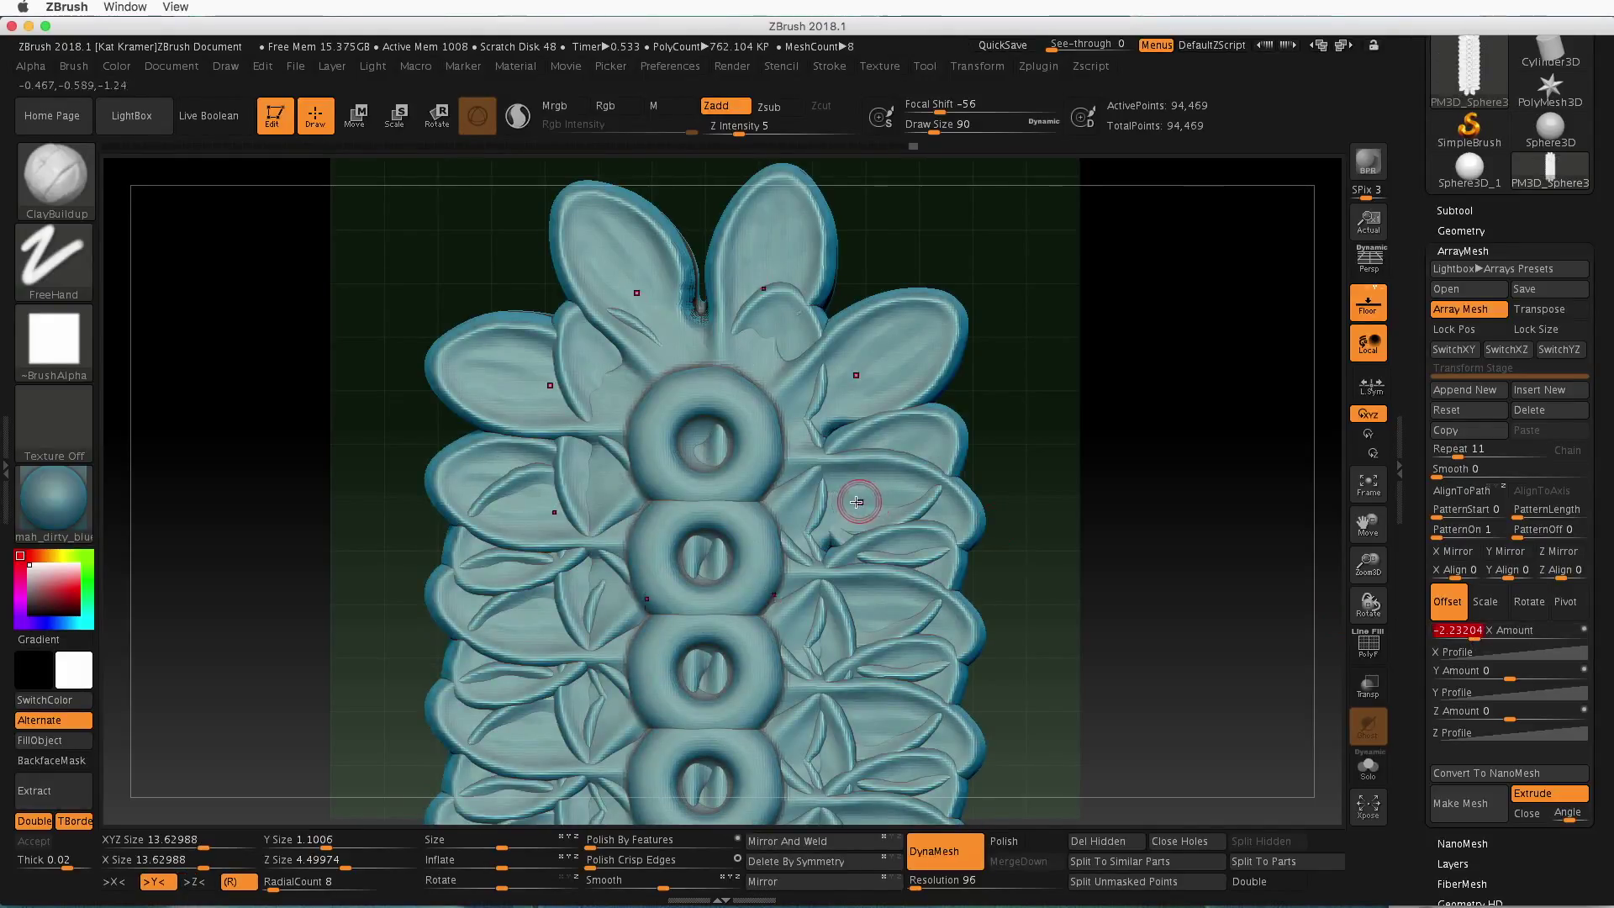
pyautogui.press('ctrl')
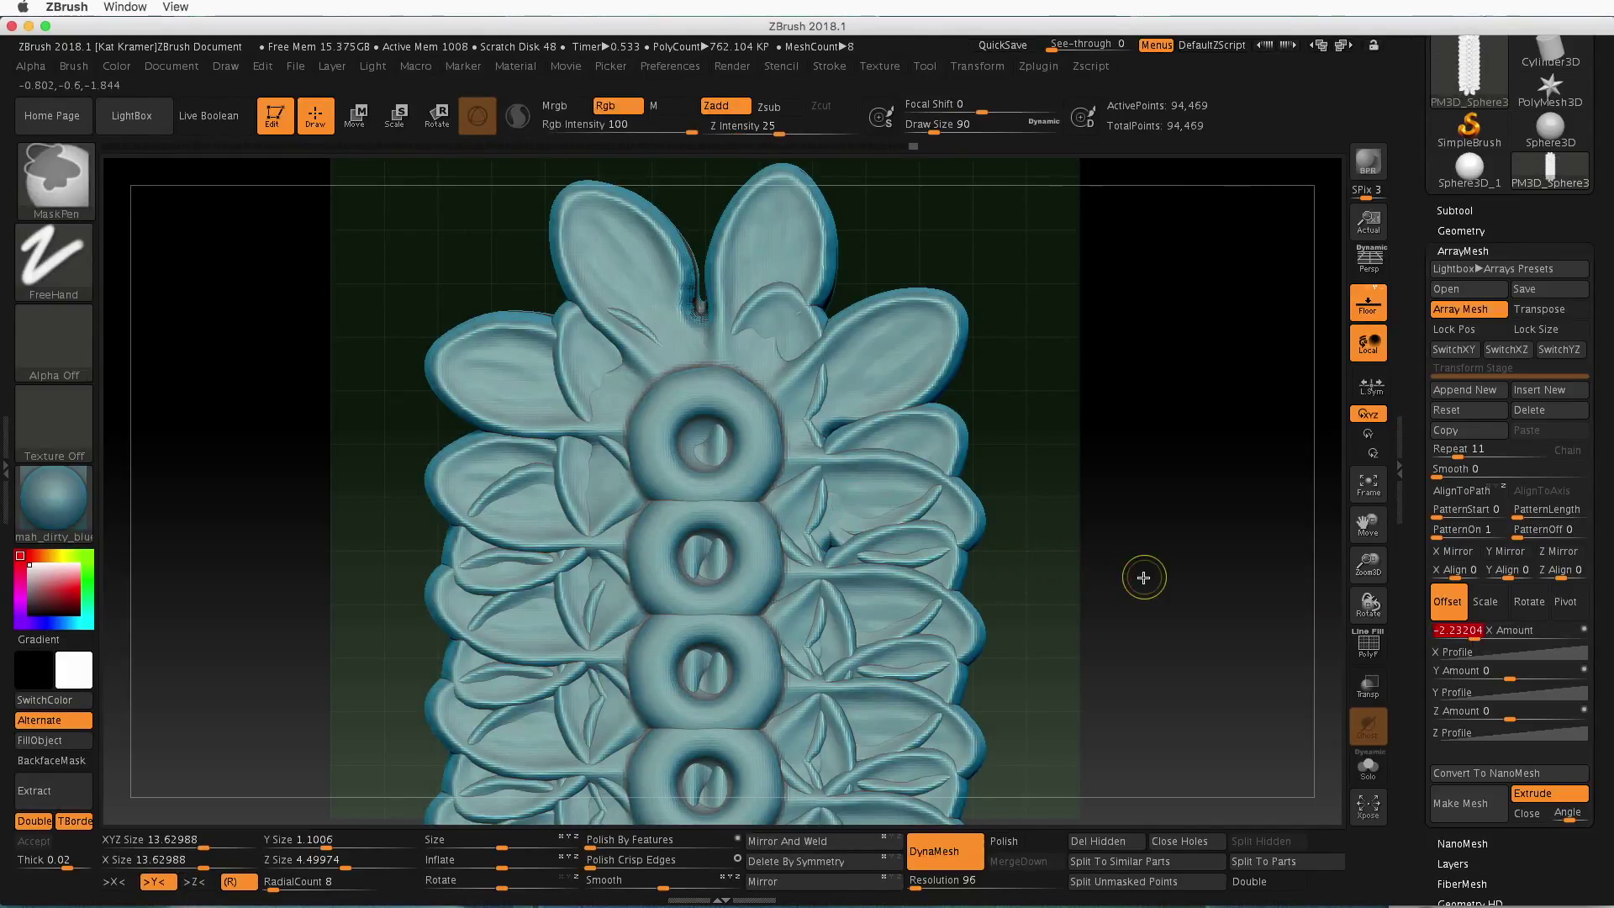
# Undo the X offset of the flower array and set its Z Amount offset to about 5.61
pyautogui.hotkey('ctrl', 'z')
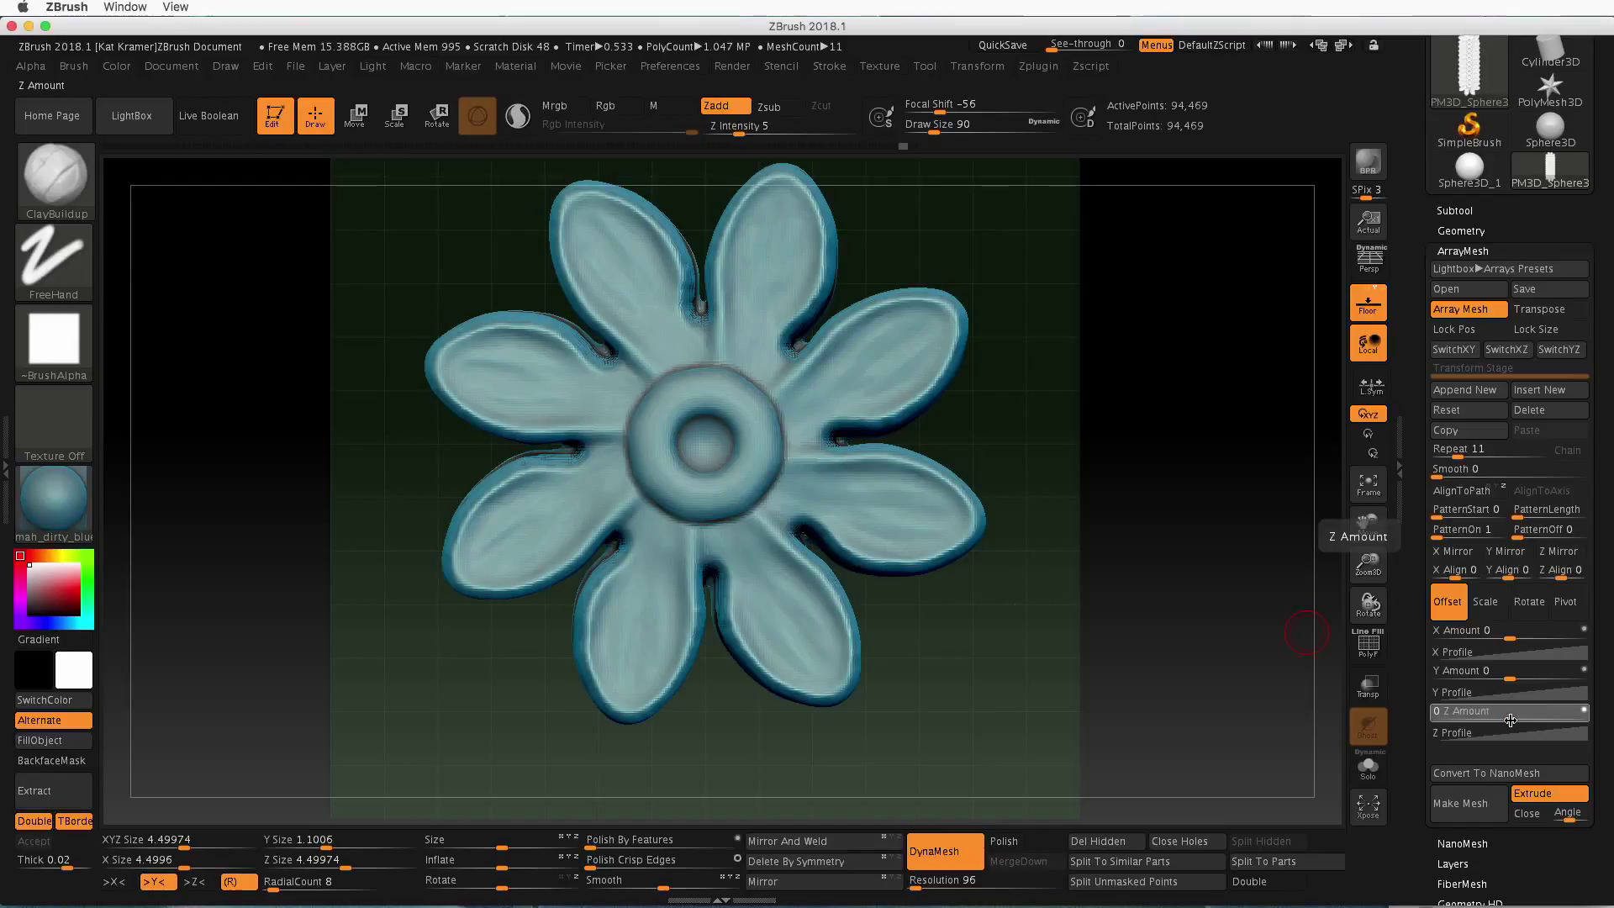
pyautogui.moveTo(1523, 721); pyautogui.dragTo(1552, 722)
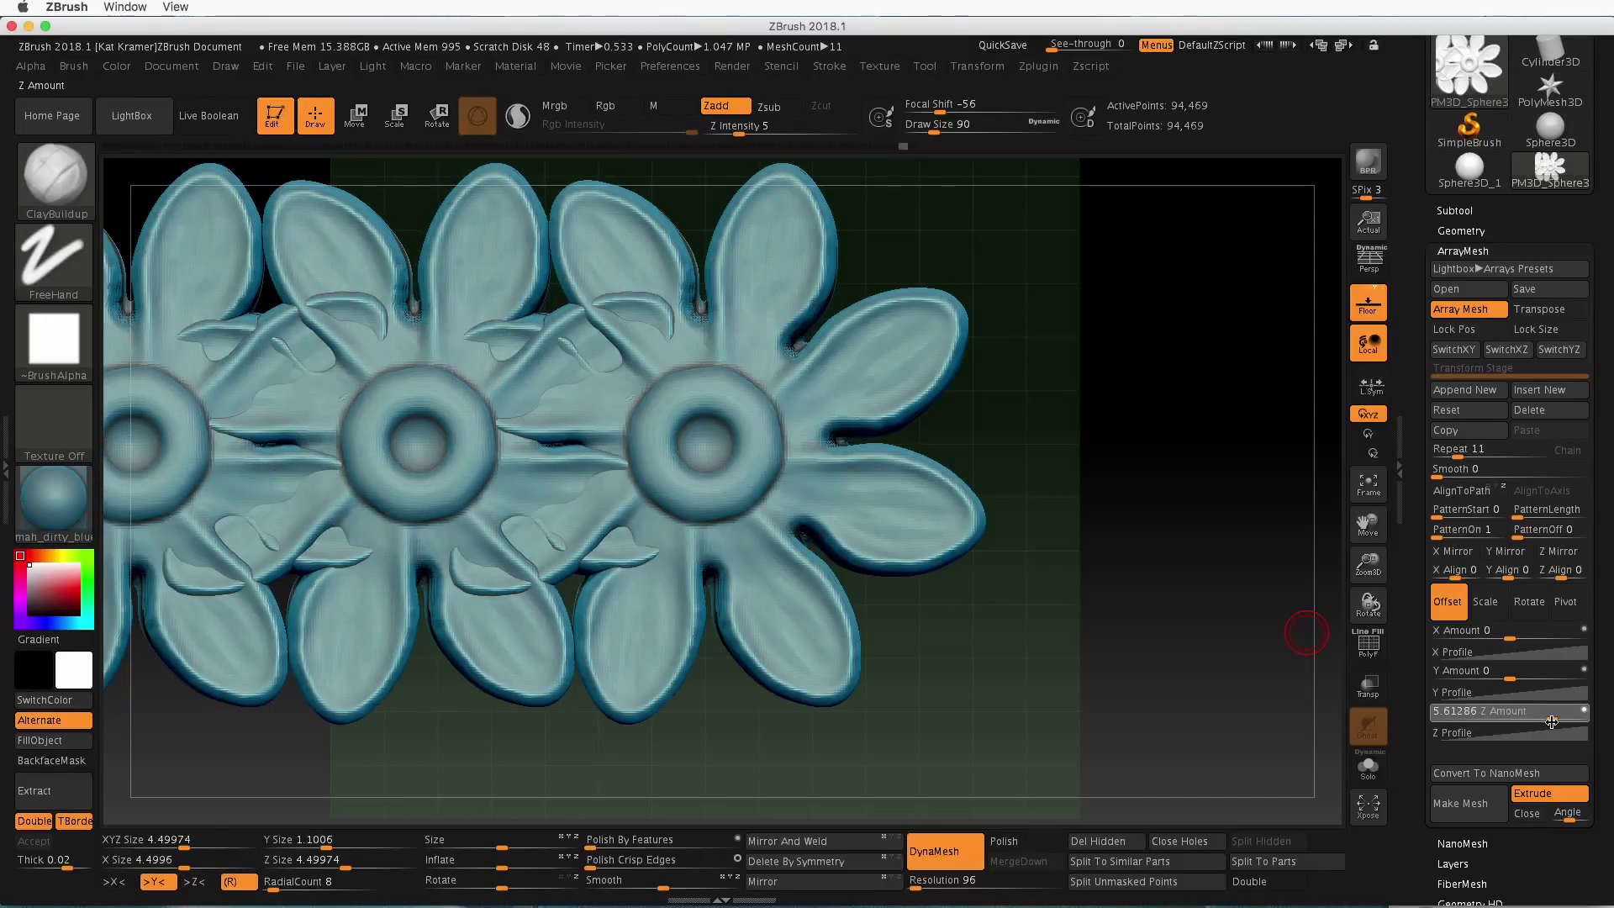
pyautogui.moveTo(1552, 722); pyautogui.dragTo(1552, 721)
pyautogui.click(1553, 721)
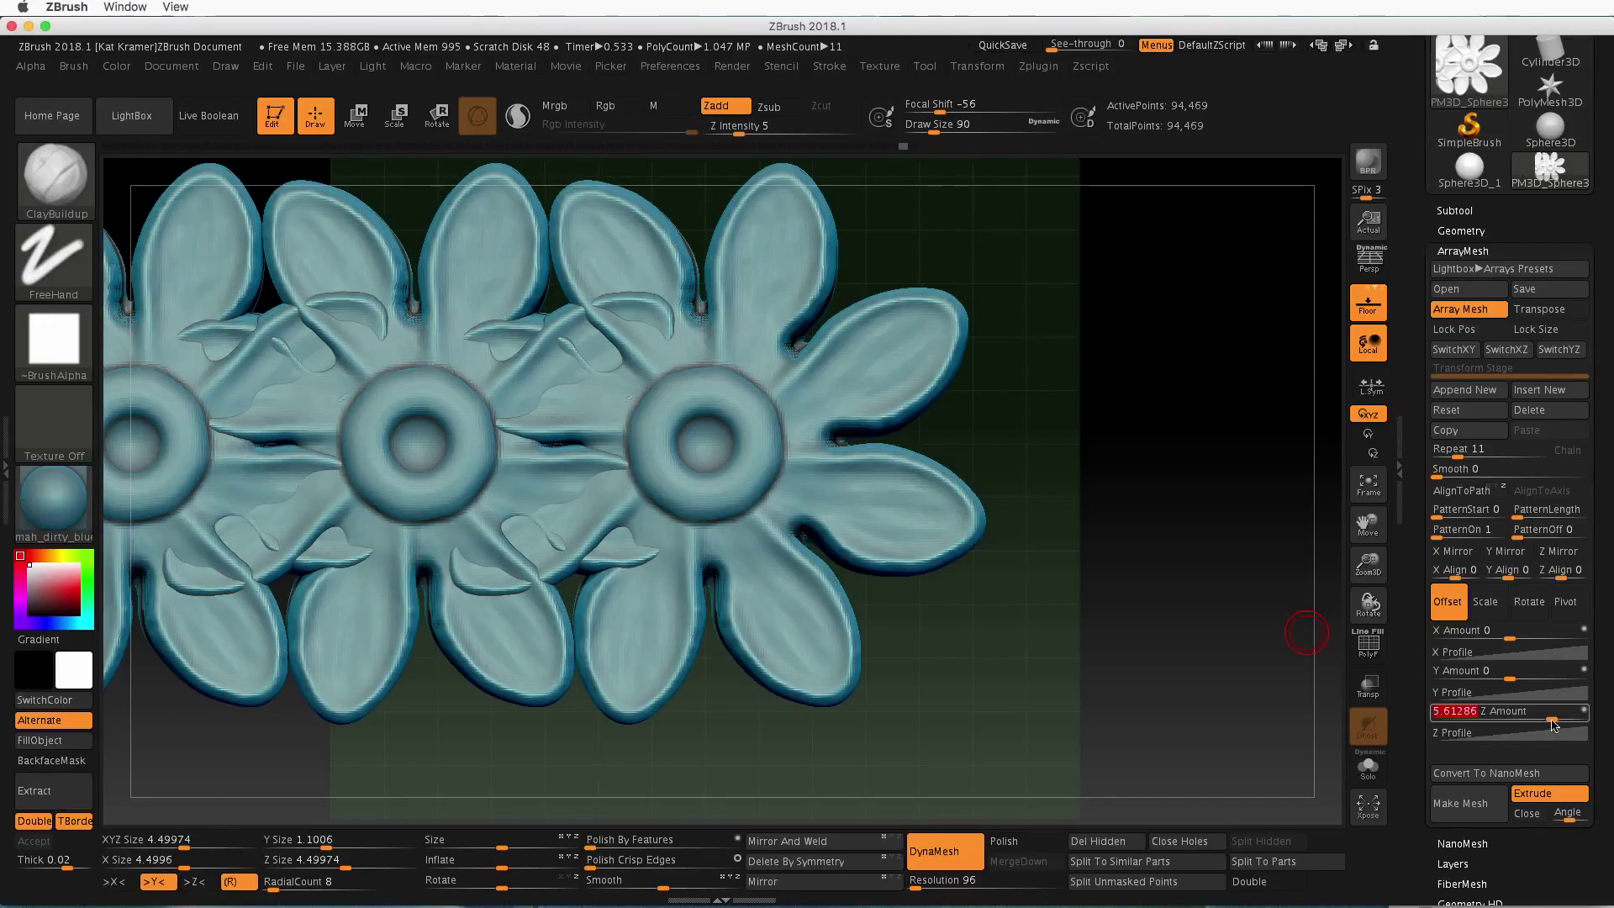
# Turn off radial symmetry and rotate the arrayed flower slightly counterclockwise with the Move gizmo
pyautogui.keyDown('alt'); pyautogui.moveTo(1054, 634); pyautogui.dragTo(1101, 639); pyautogui.keyUp('alt')
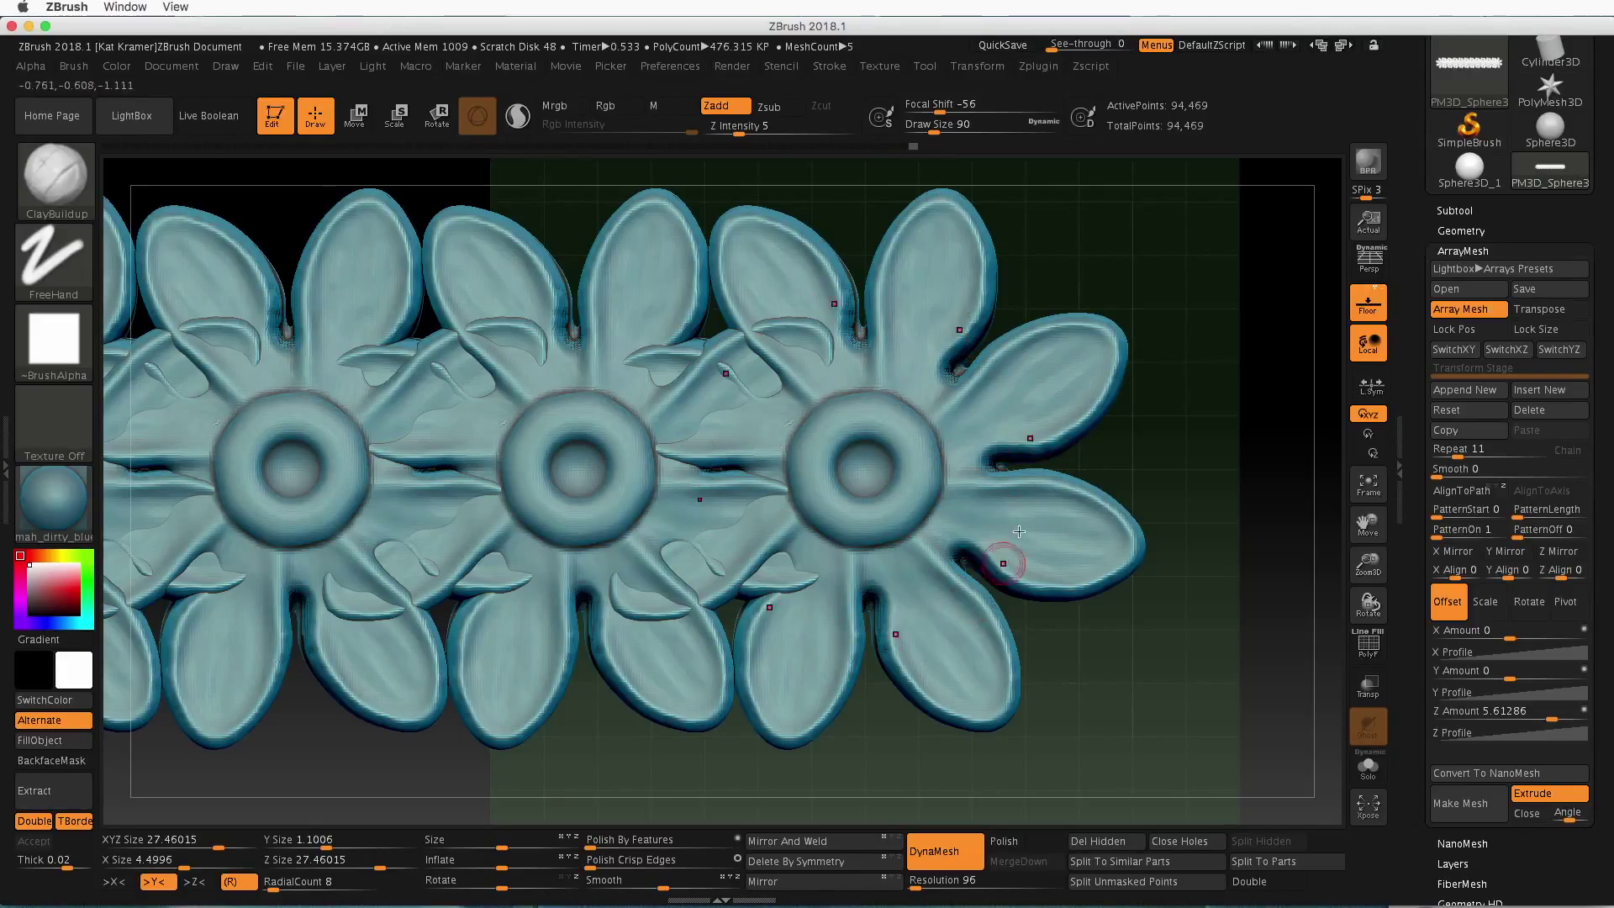
pyautogui.press('x')
pyautogui.press('x')
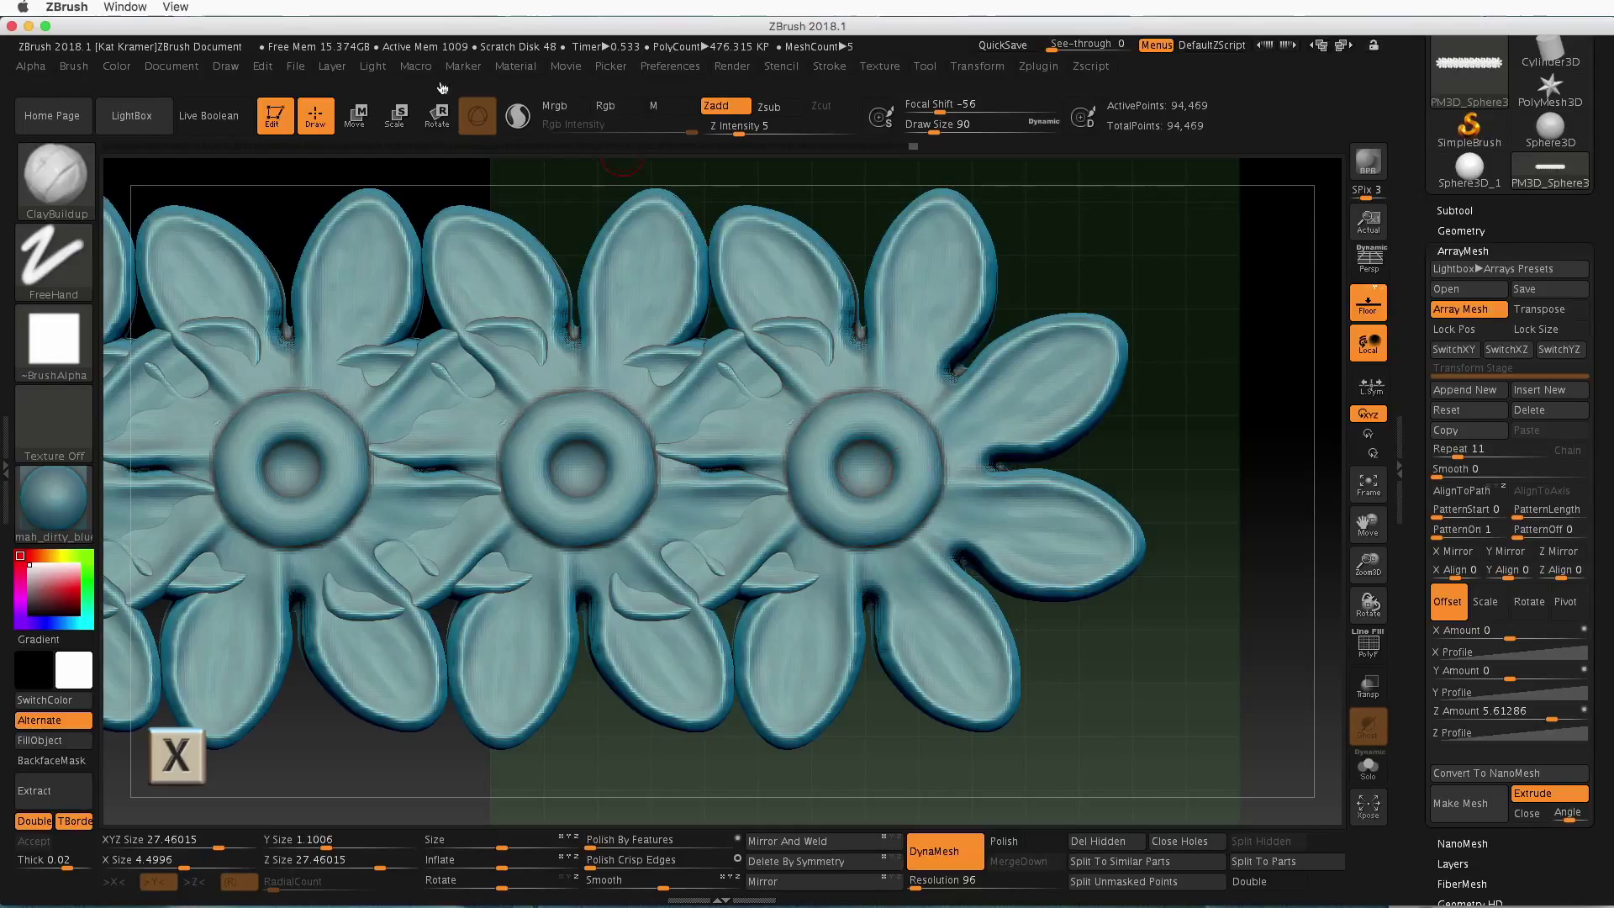
pyautogui.press('w')
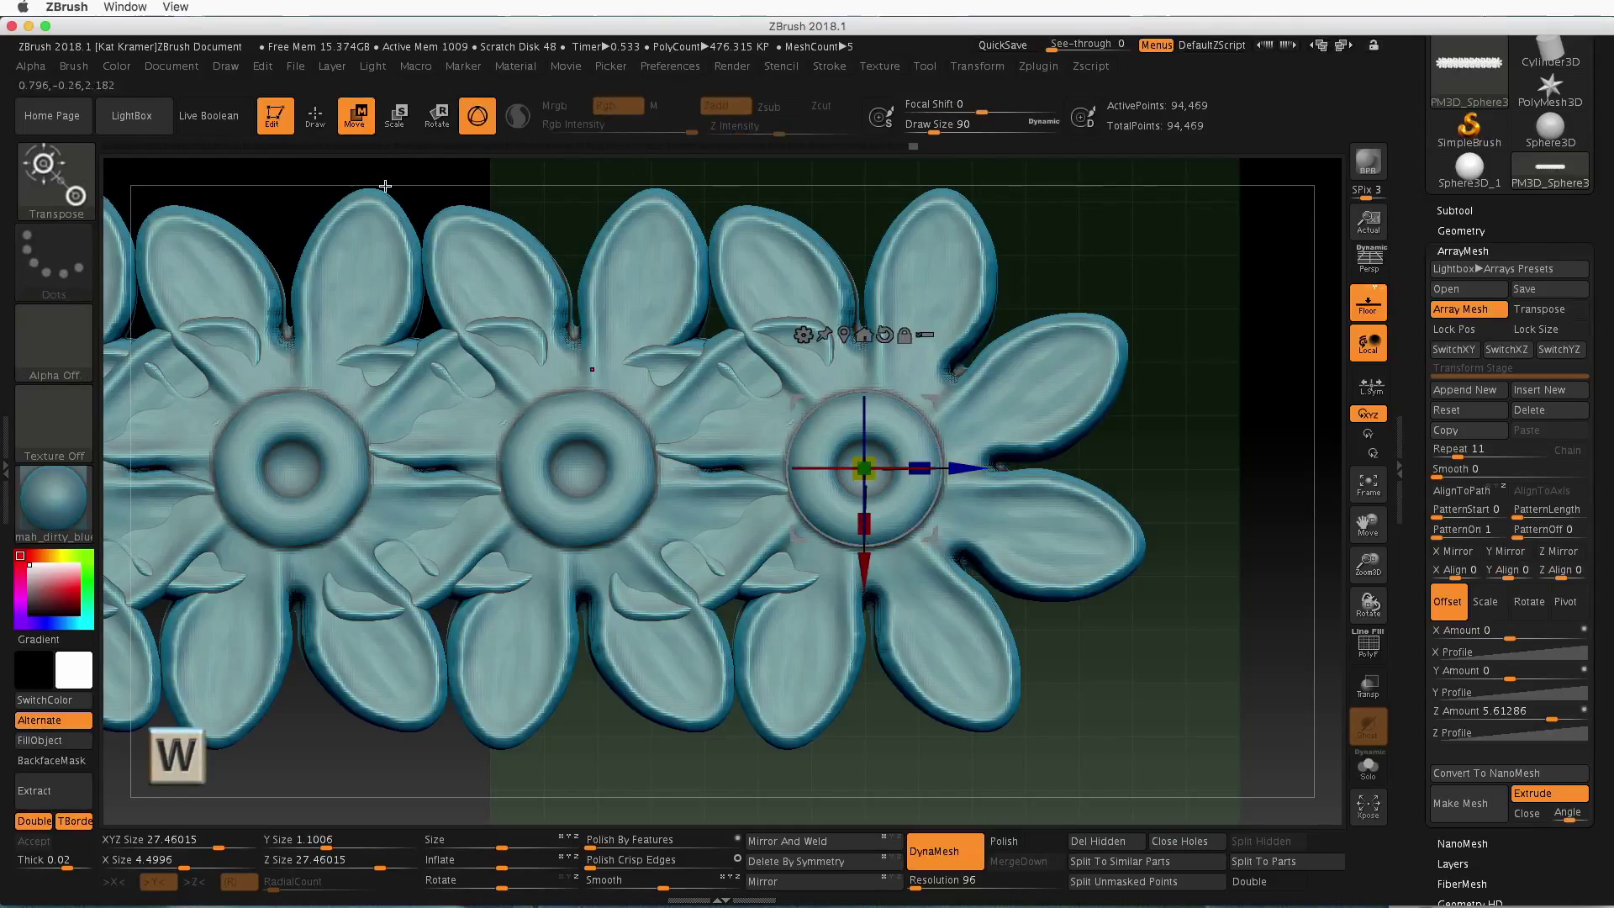
pyautogui.moveTo(918, 525); pyautogui.dragTo(933, 527)
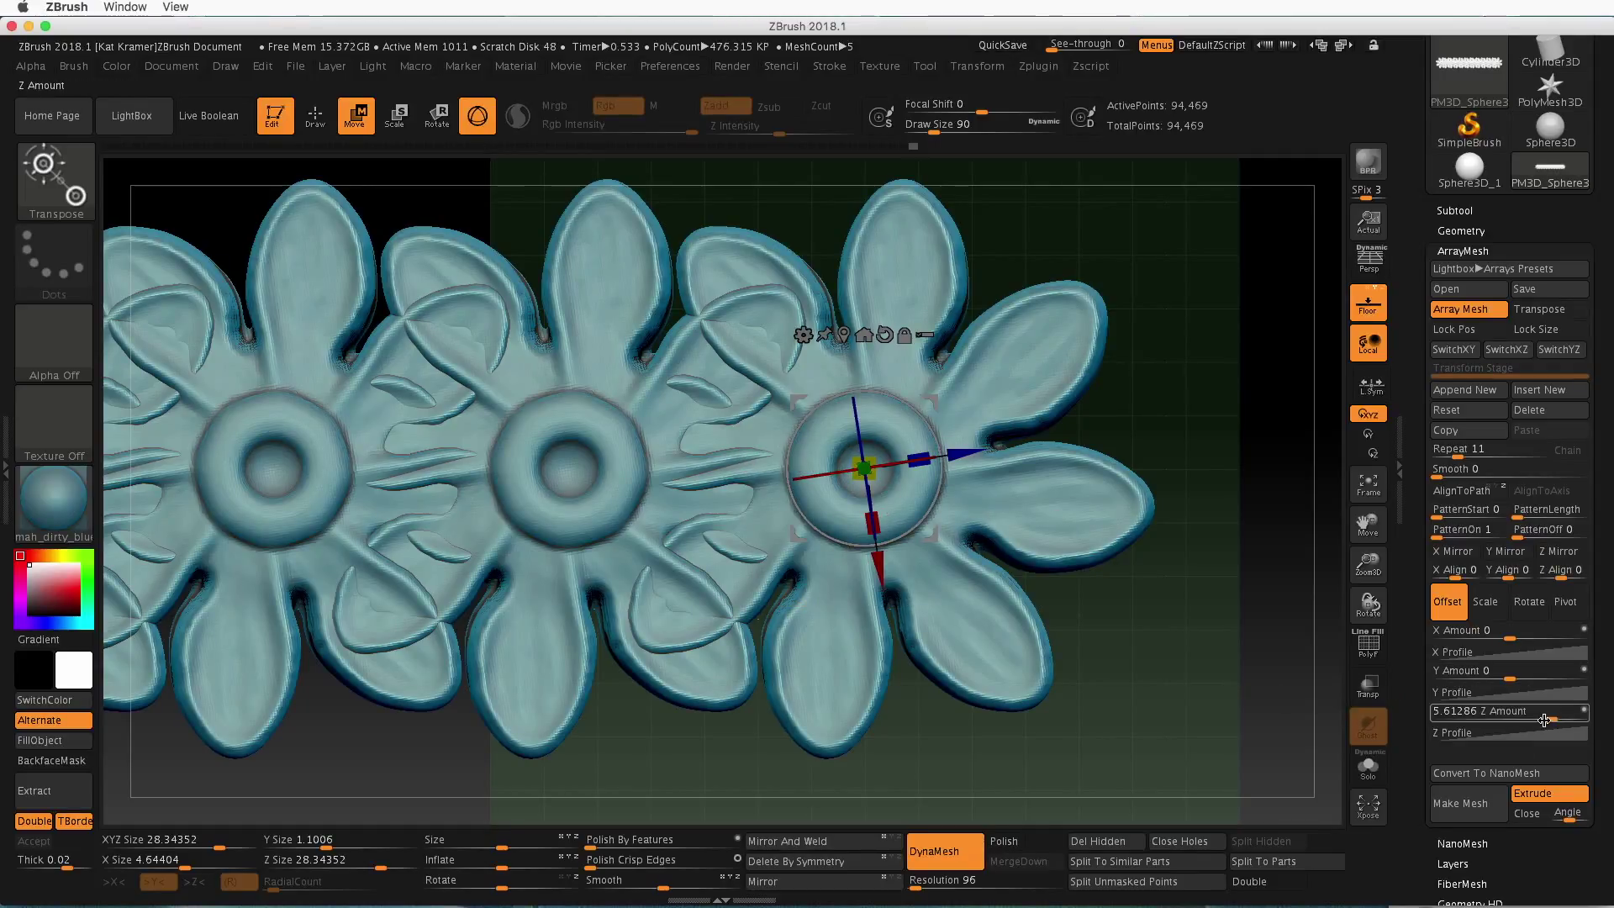
# Increase the array's Z Amount offset to about 7.62 and rotate the flower clockwise so neighbouring petals interleave
pyautogui.moveTo(1551, 717); pyautogui.dragTo(1556, 725)
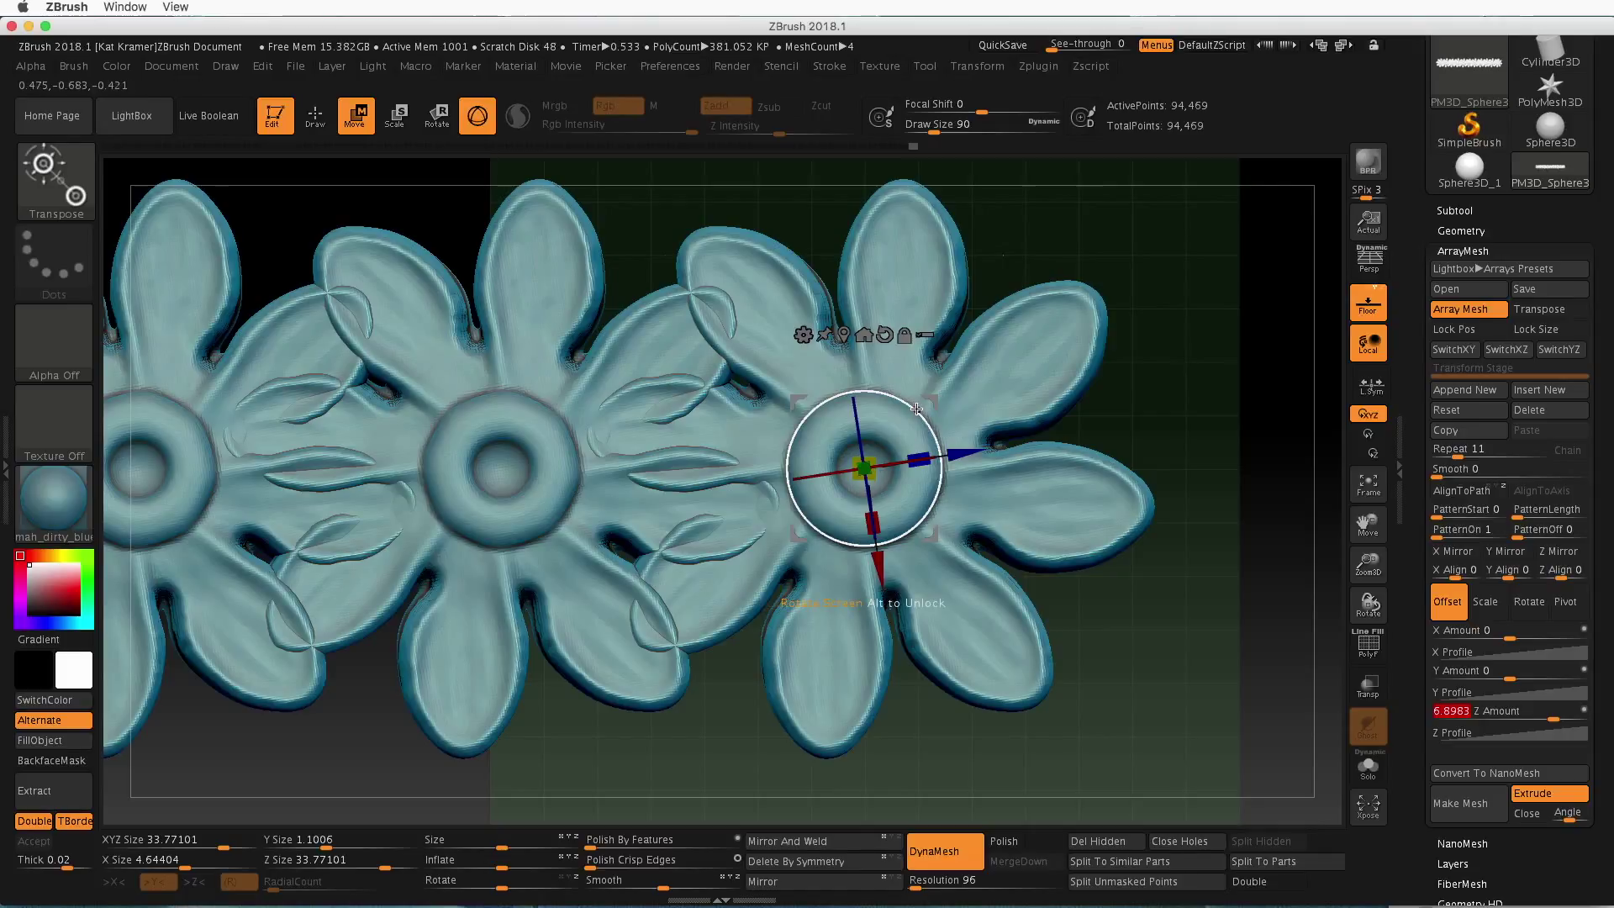
pyautogui.moveTo(920, 418); pyautogui.dragTo(946, 449)
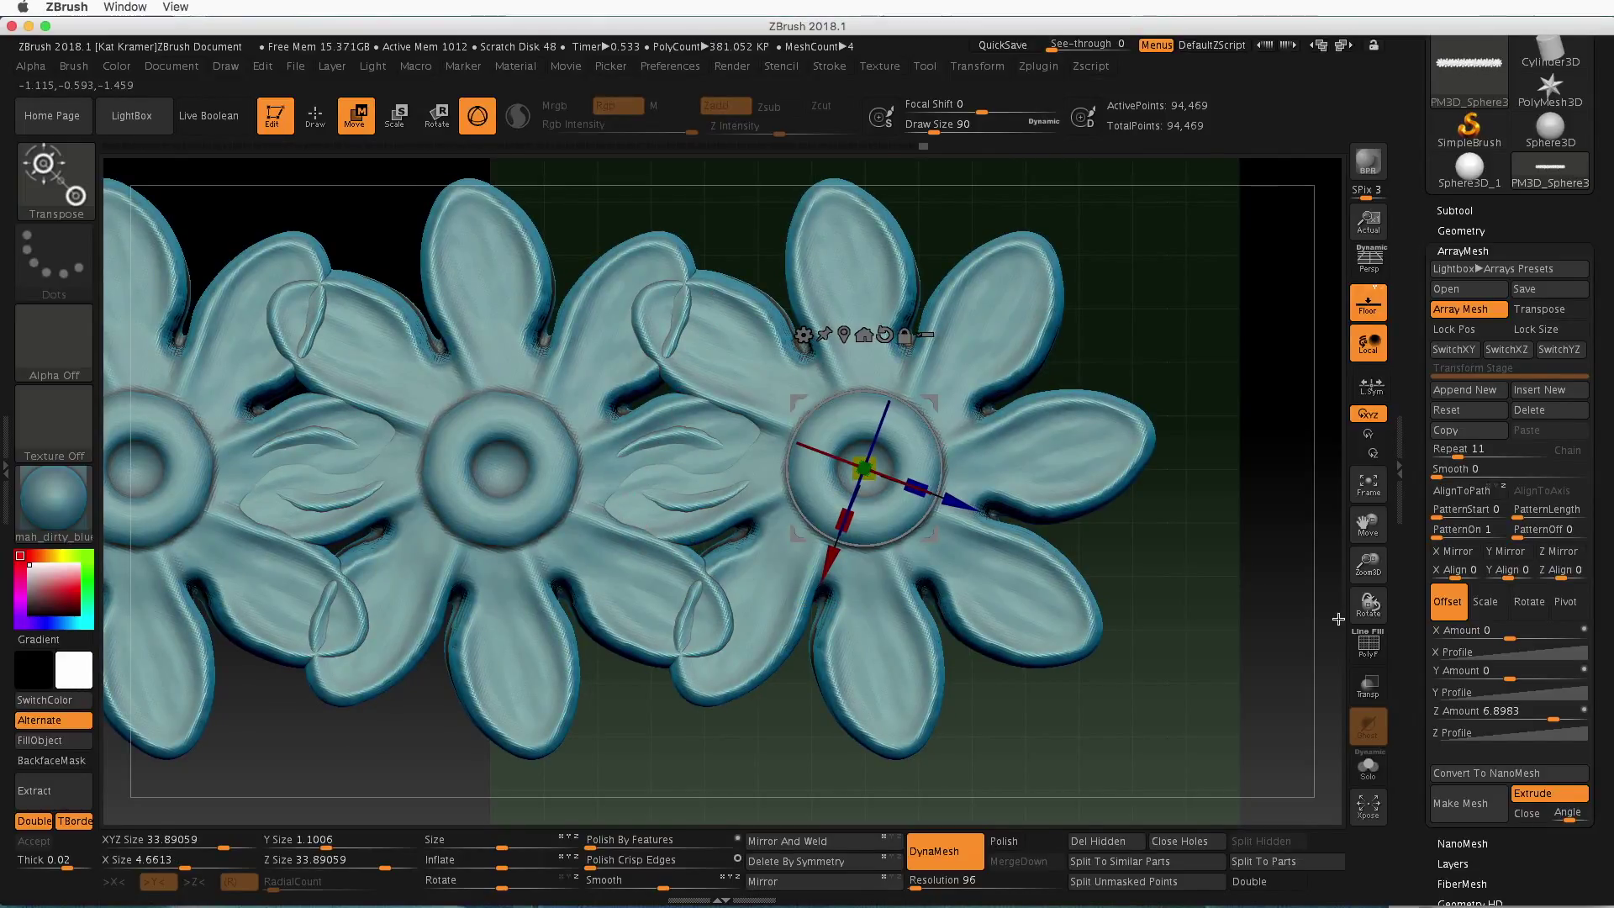
pyautogui.moveTo(1553, 720); pyautogui.dragTo(1556, 721)
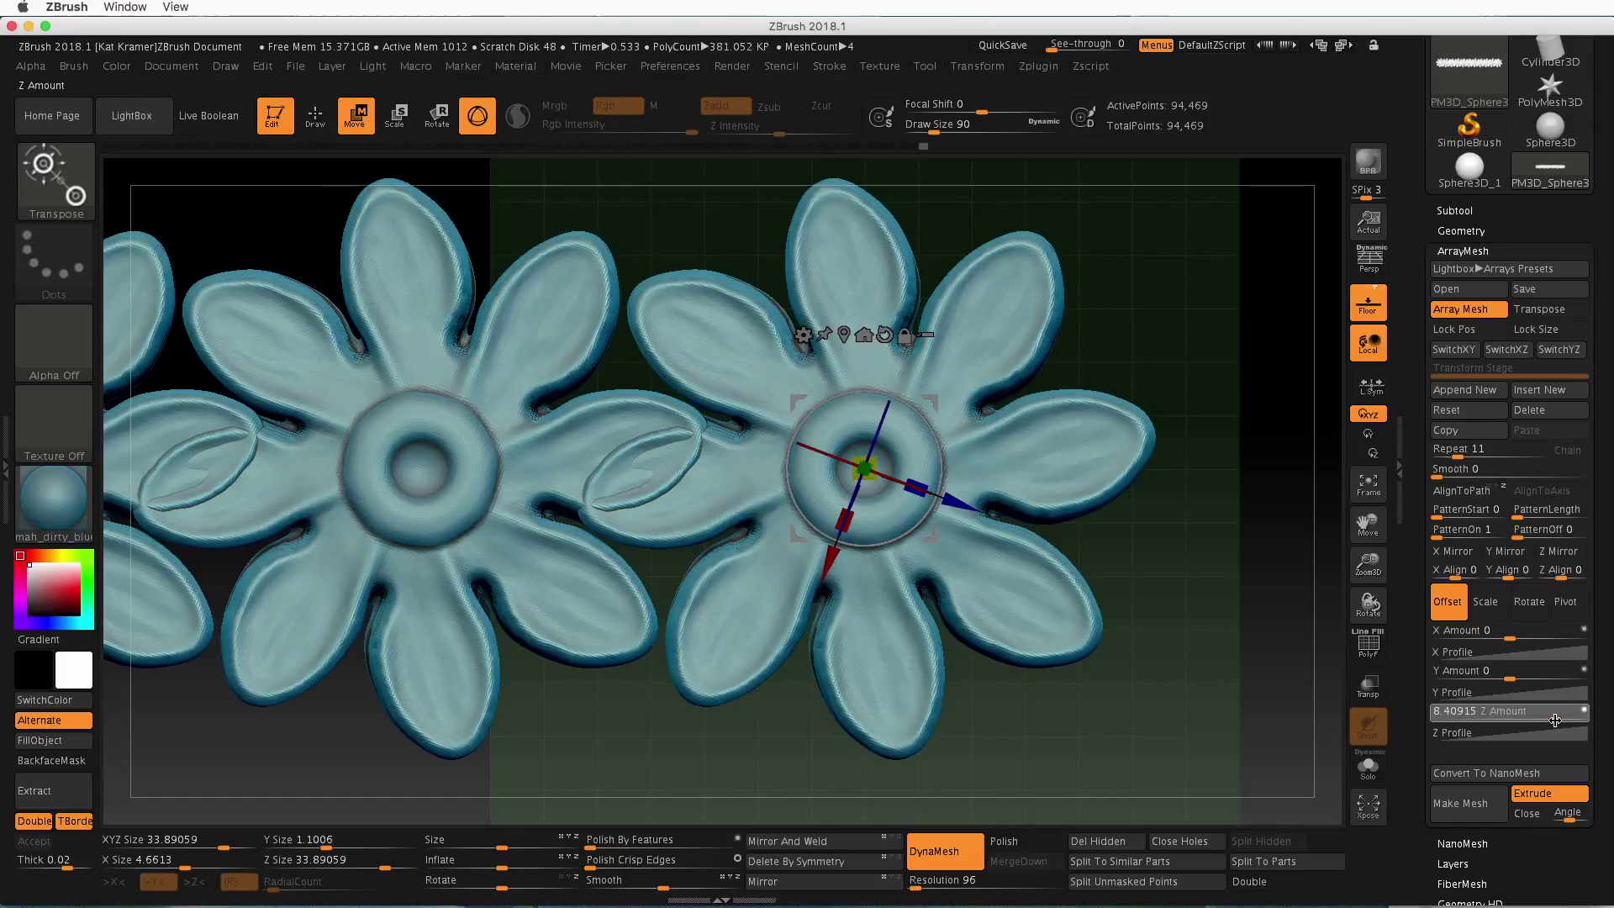
pyautogui.moveTo(1556, 720); pyautogui.dragTo(1555, 721)
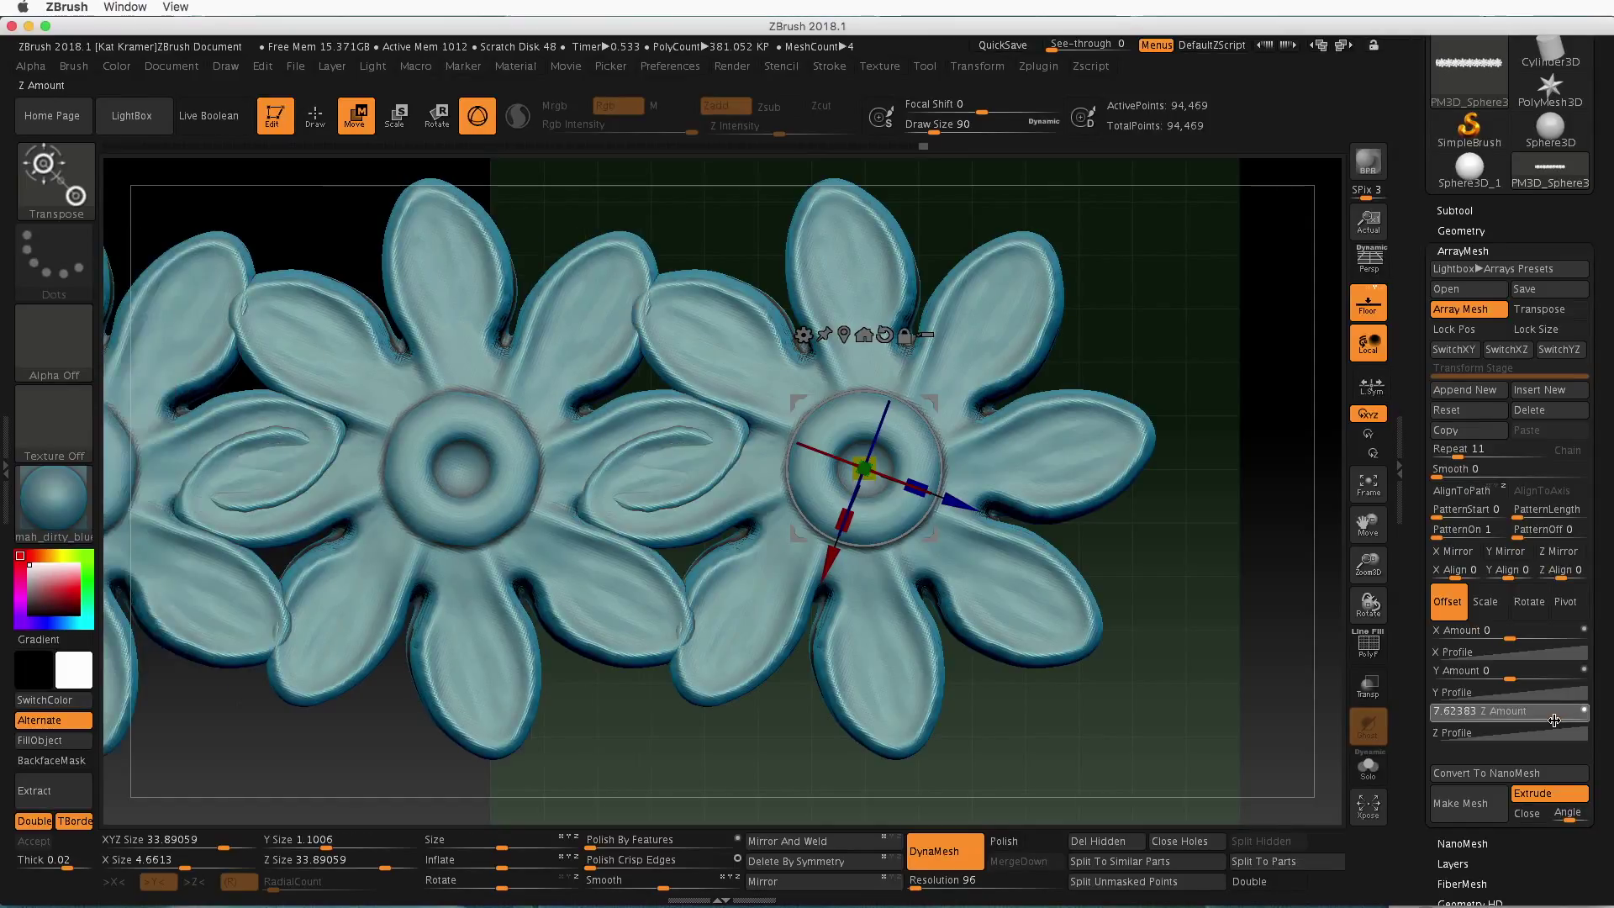
pyautogui.click(1554, 720)
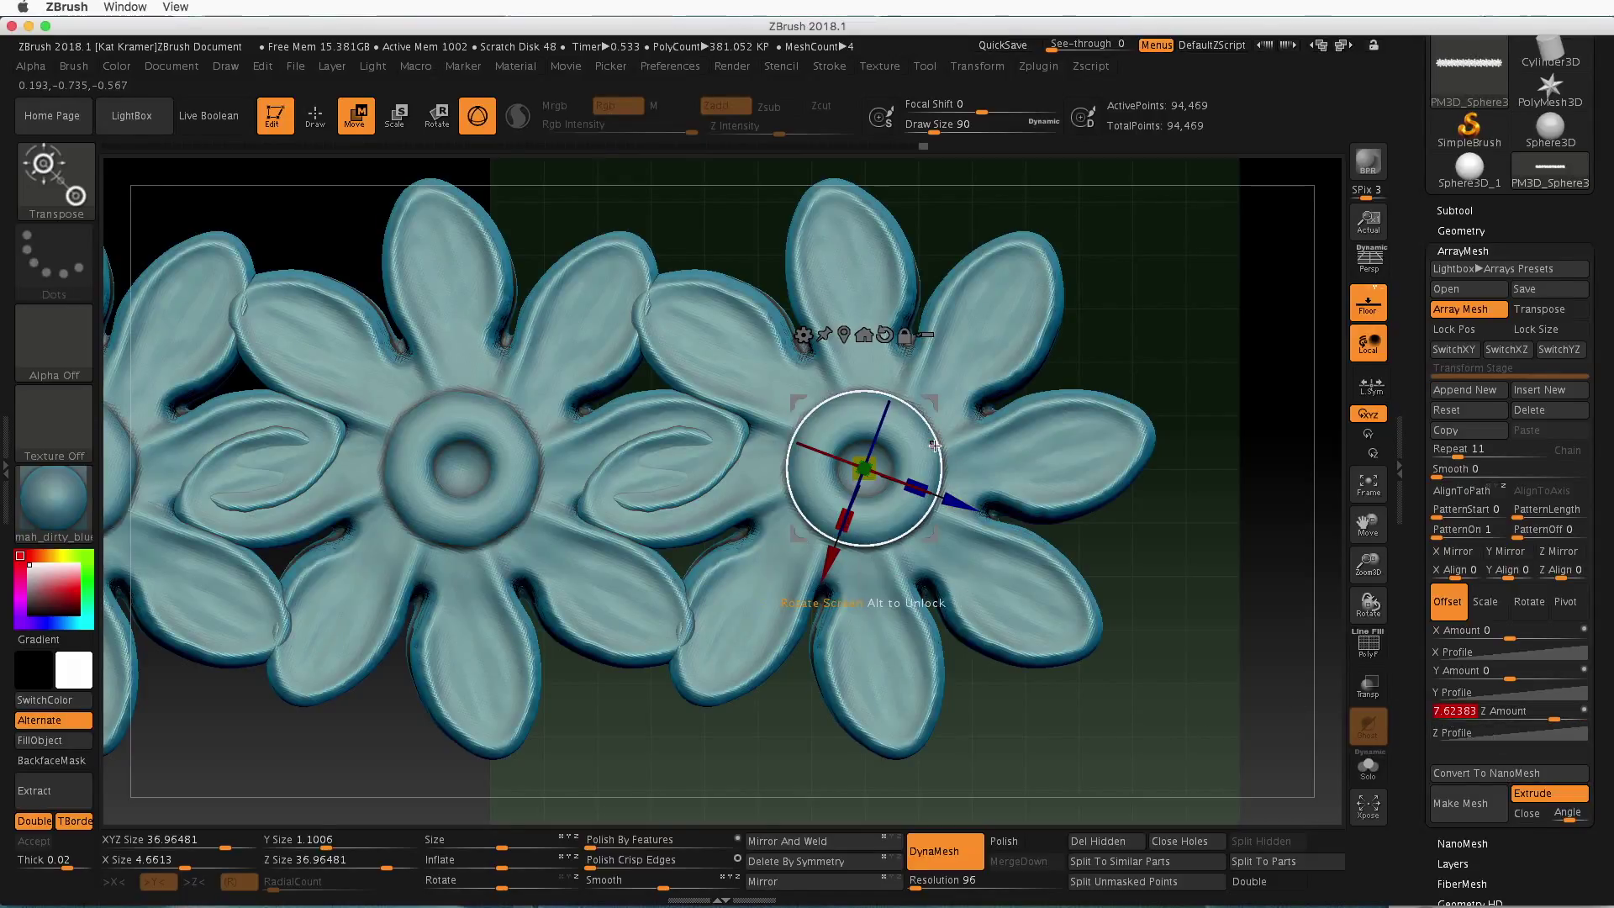
pyautogui.moveTo(935, 446); pyautogui.dragTo(943, 455)
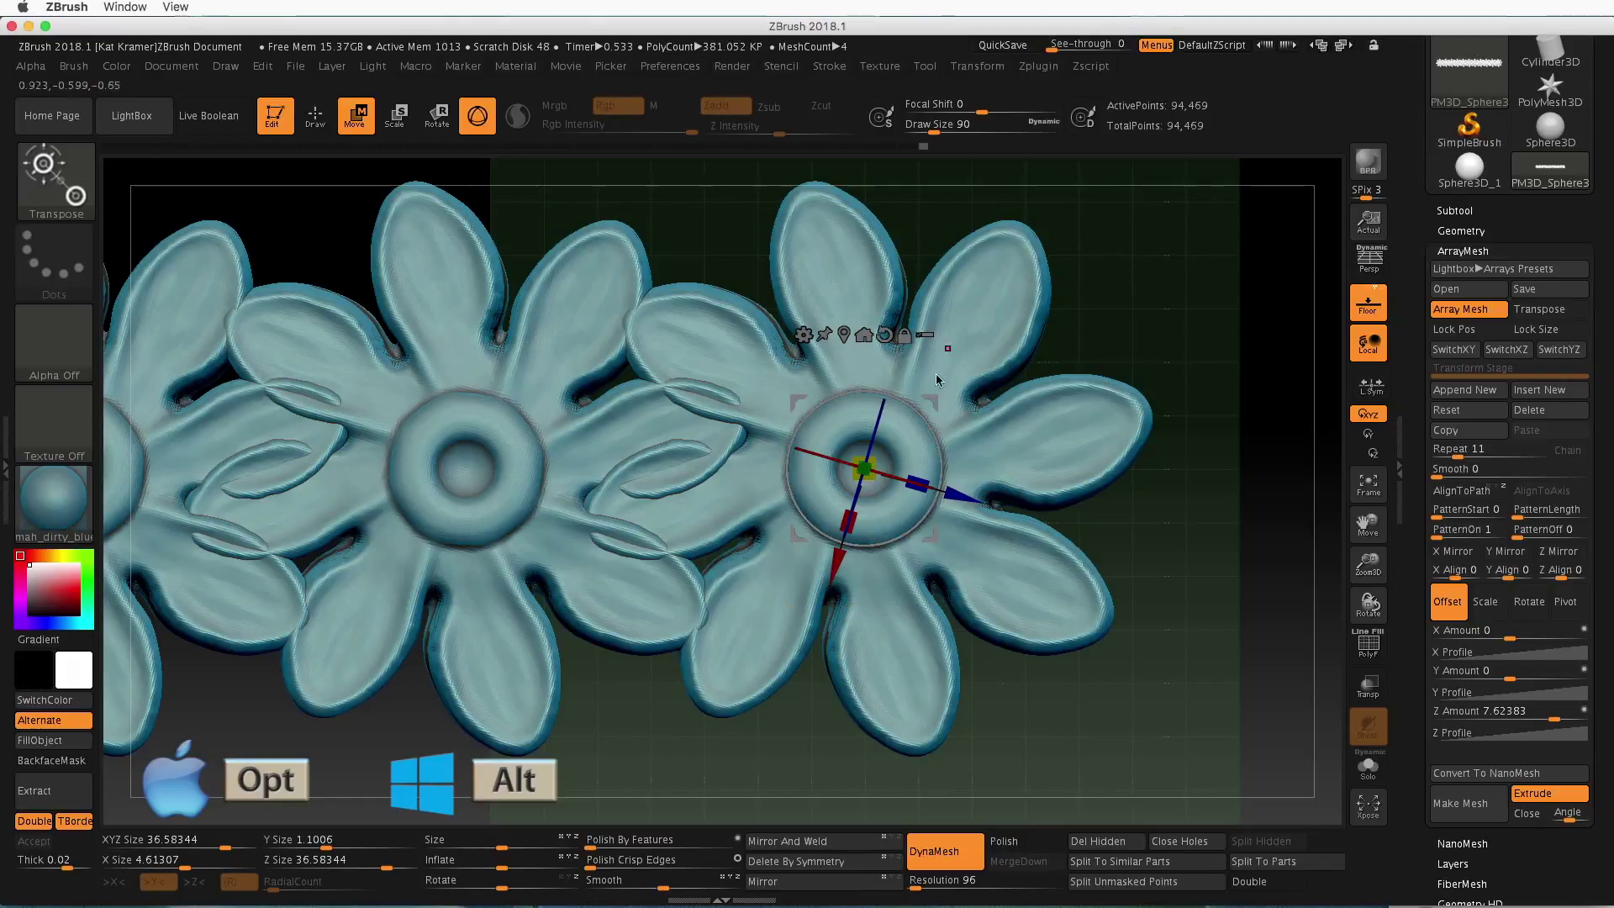
# Reset the gizmo orientation and tilt the flower slightly in side view so its petals overlap the neighbouring flower
pyautogui.click(883, 336)
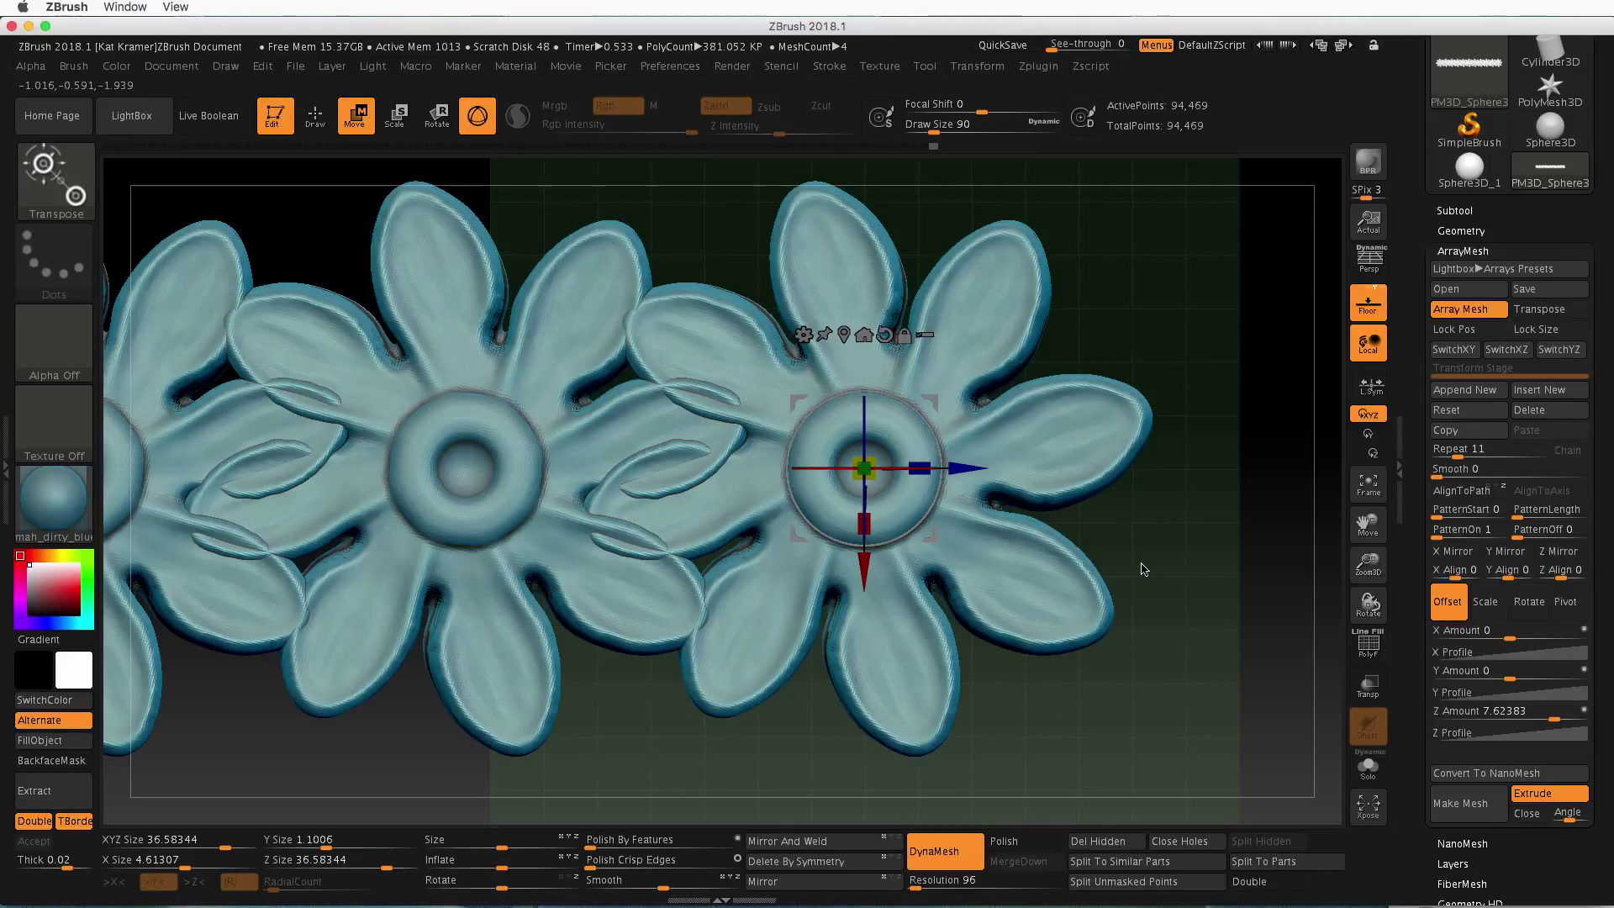
pyautogui.moveTo(1202, 345); pyautogui.dragTo(1201, 547)
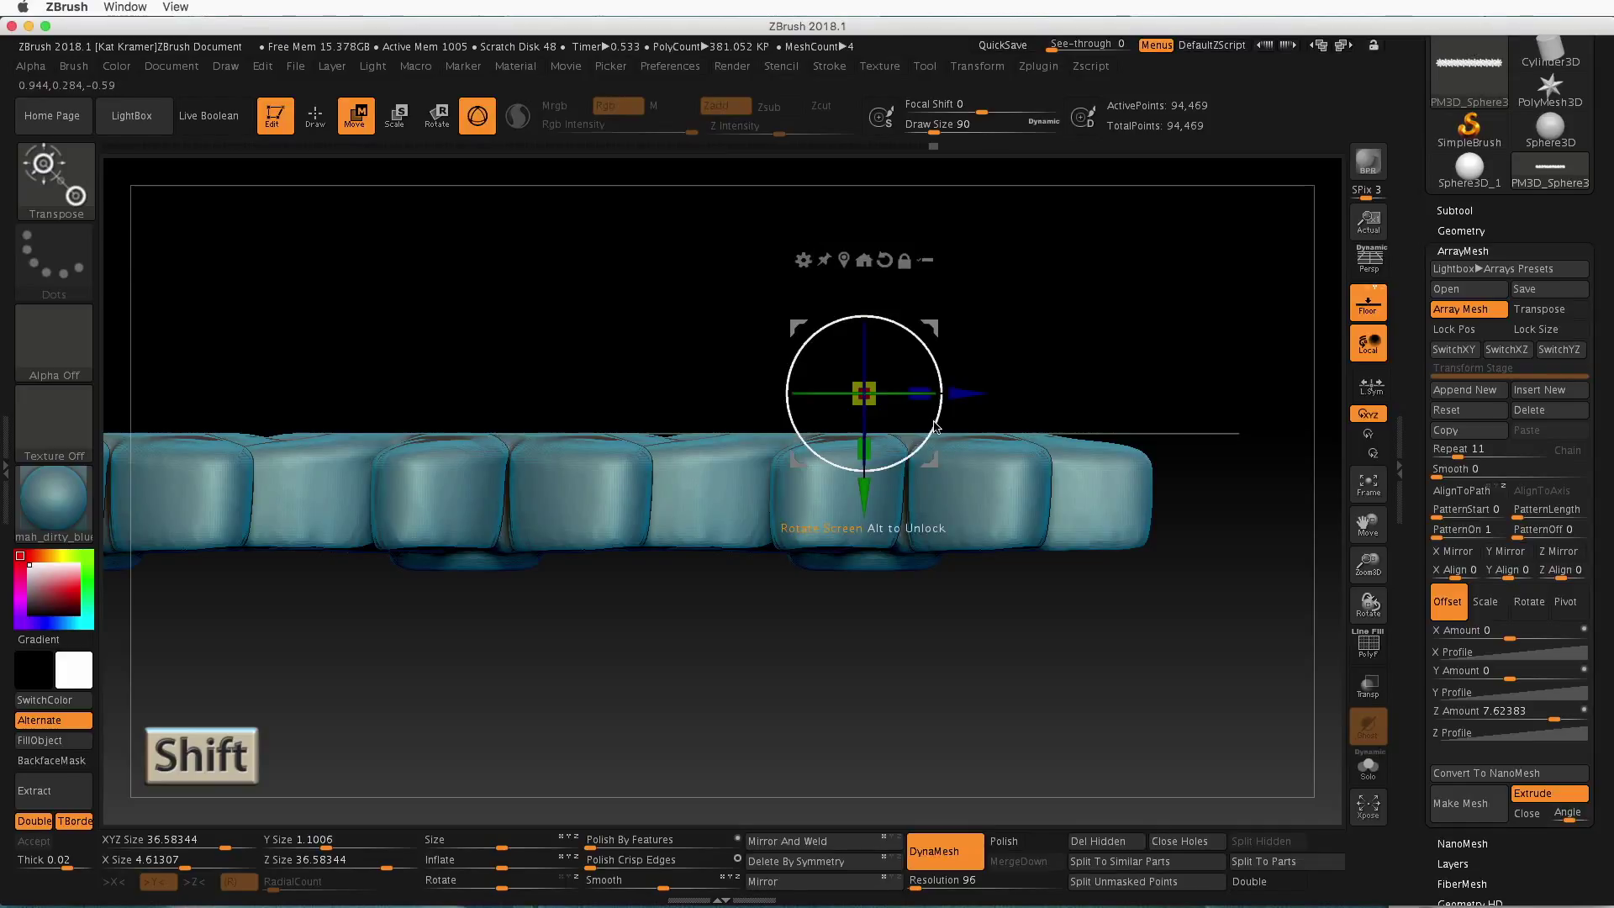
pyautogui.moveTo(936, 427); pyautogui.dragTo(896, 450)
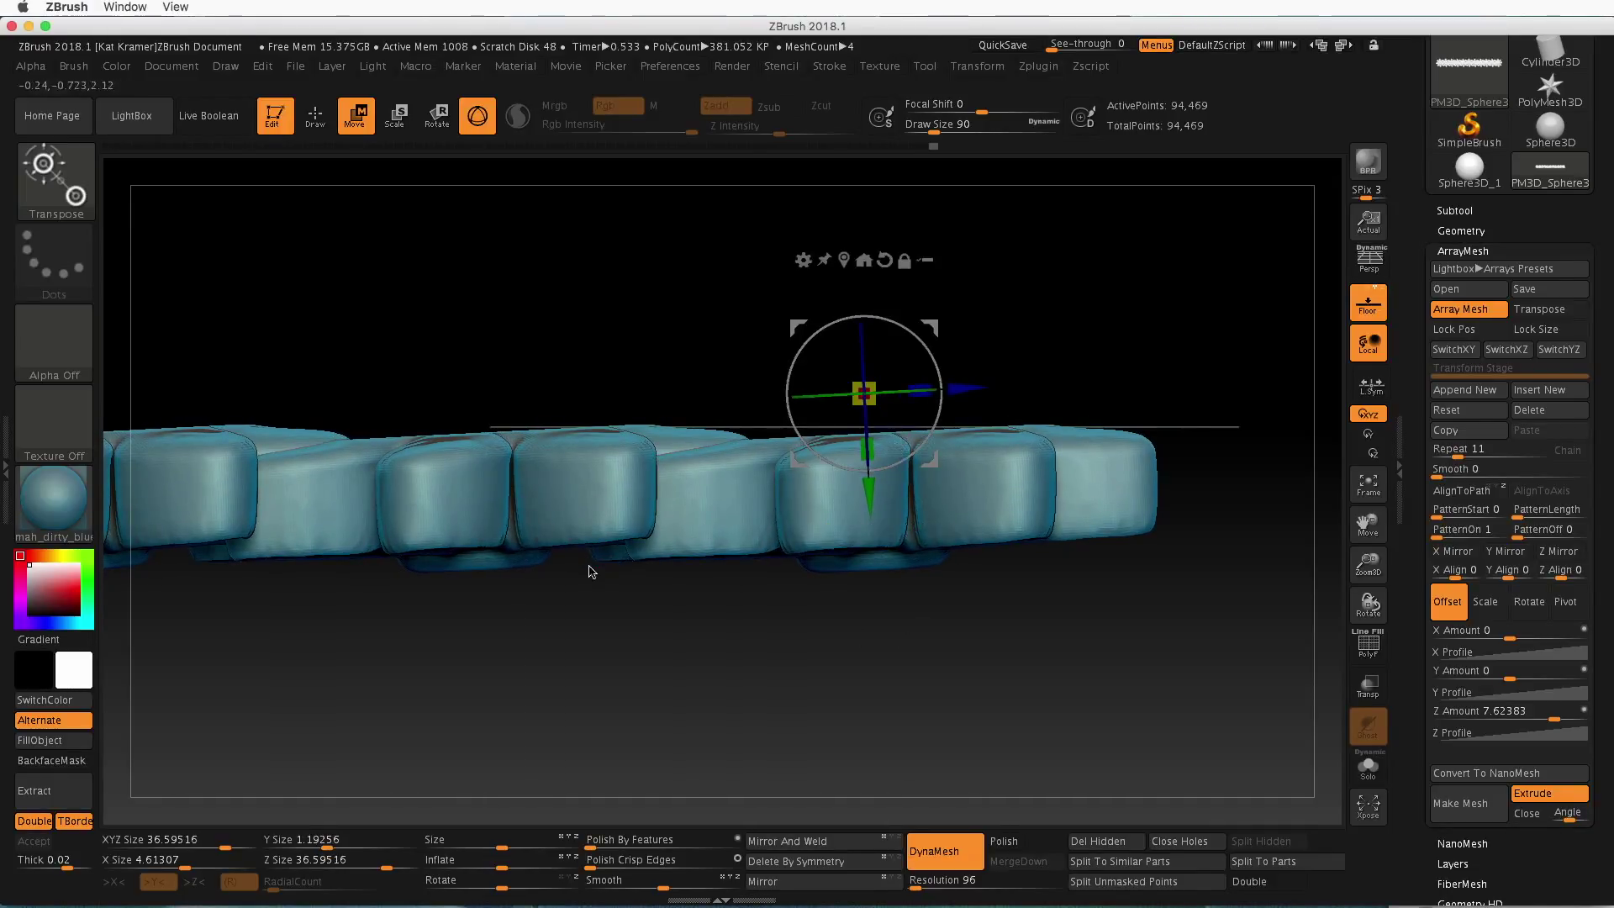
pyautogui.moveTo(781, 670); pyautogui.dragTo(774, 459)
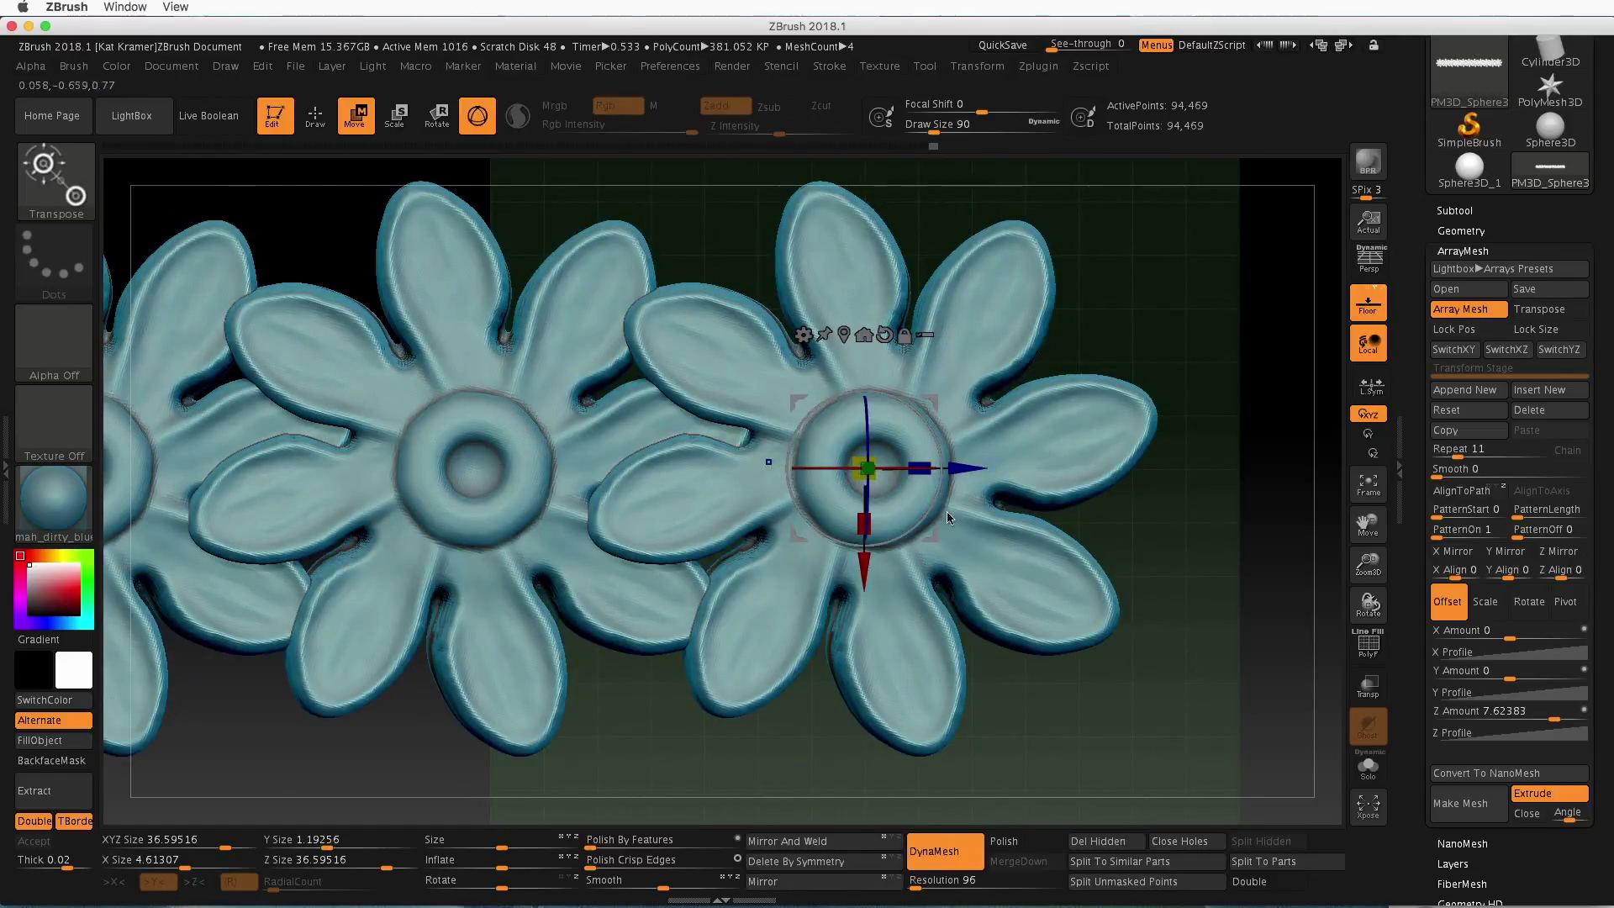
# Check the petal overlap along the chain, try a Z Amount offset of 7.7, and settle on 7.45
pyautogui.moveTo(1118, 541); pyautogui.dragTo(622, 479)
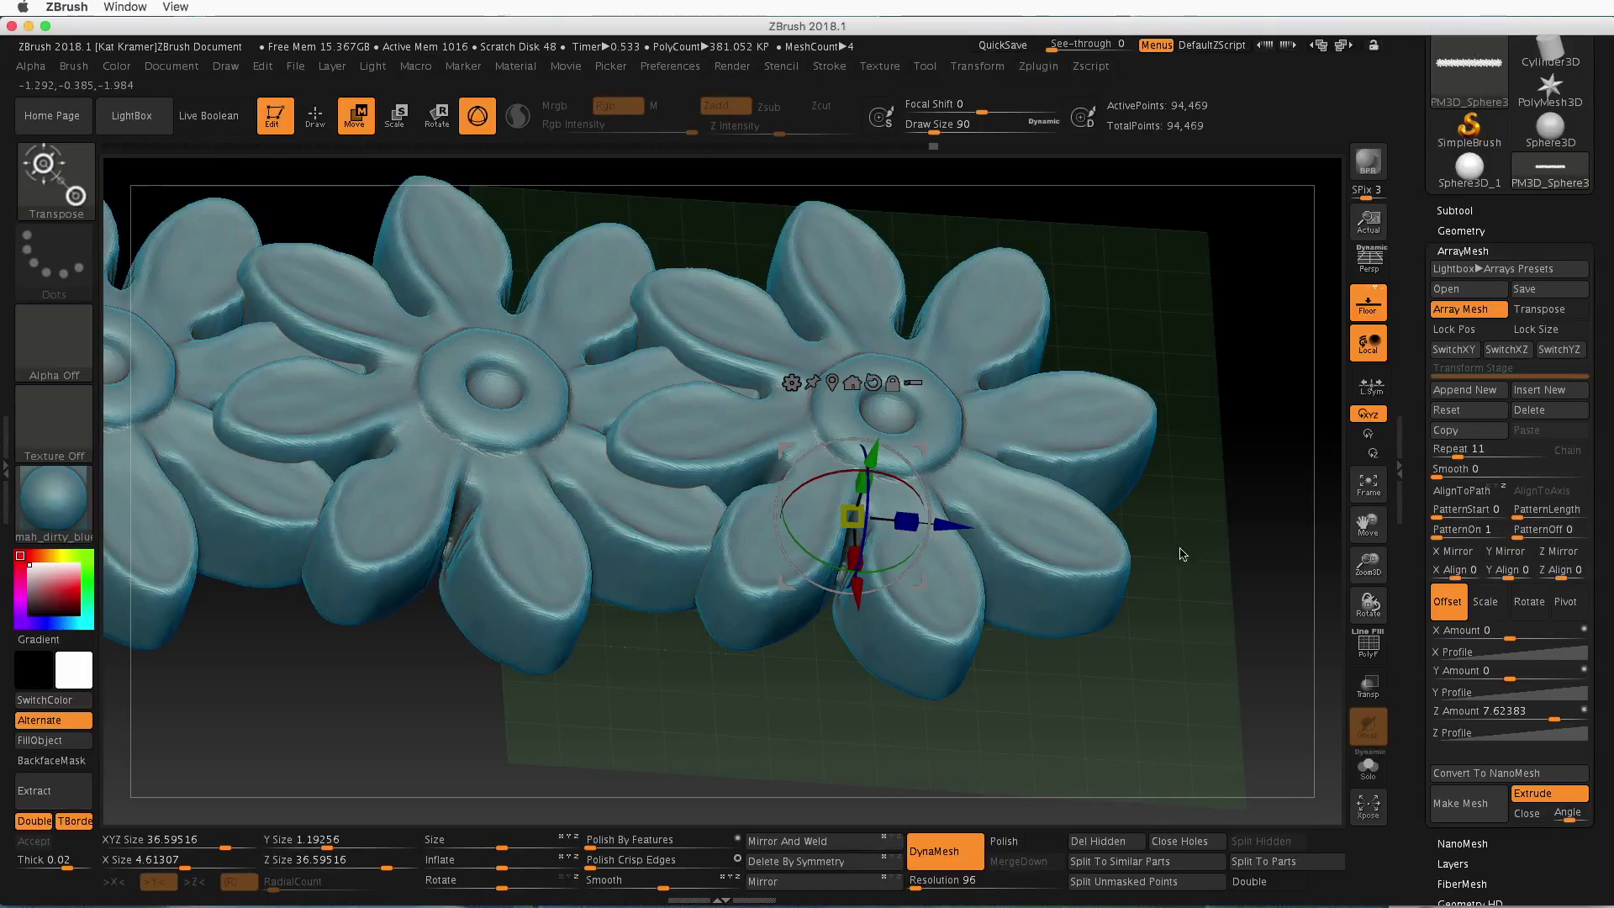
pyautogui.keyDown('shift'); pyautogui.moveTo(1183, 554); pyautogui.dragTo(1168, 619); pyautogui.keyUp('shift')
pyautogui.press('f')
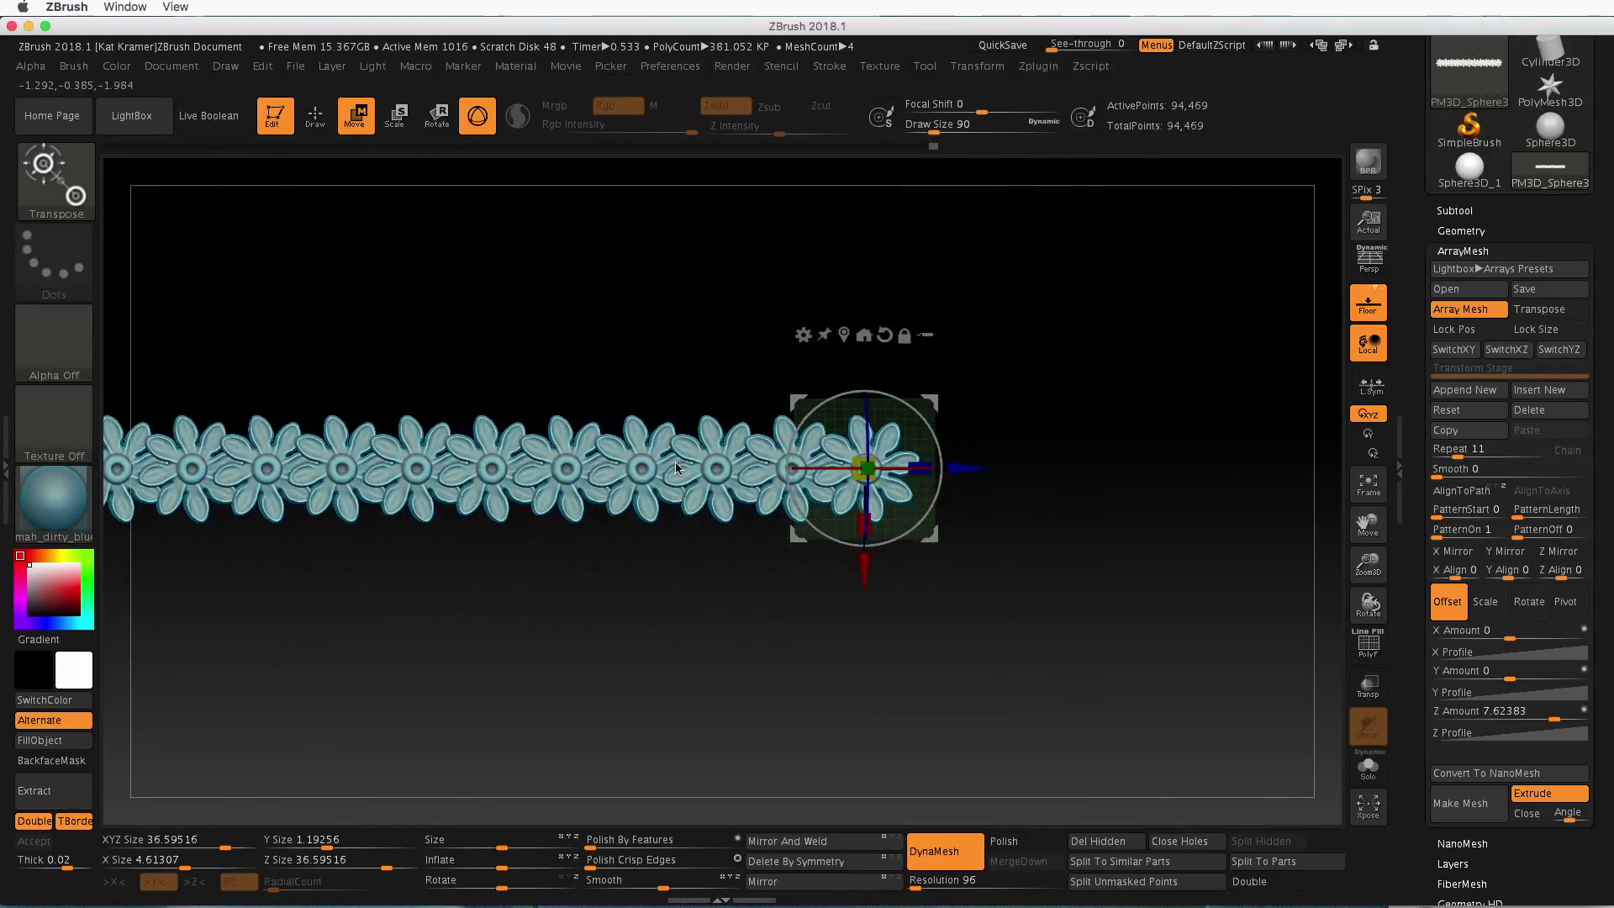
pyautogui.keyDown('ctrl'); pyautogui.keyDown('alt'); pyautogui.moveTo(720, 594); pyautogui.dragTo(1190, 743); pyautogui.keyUp('alt'); pyautogui.keyUp('ctrl')
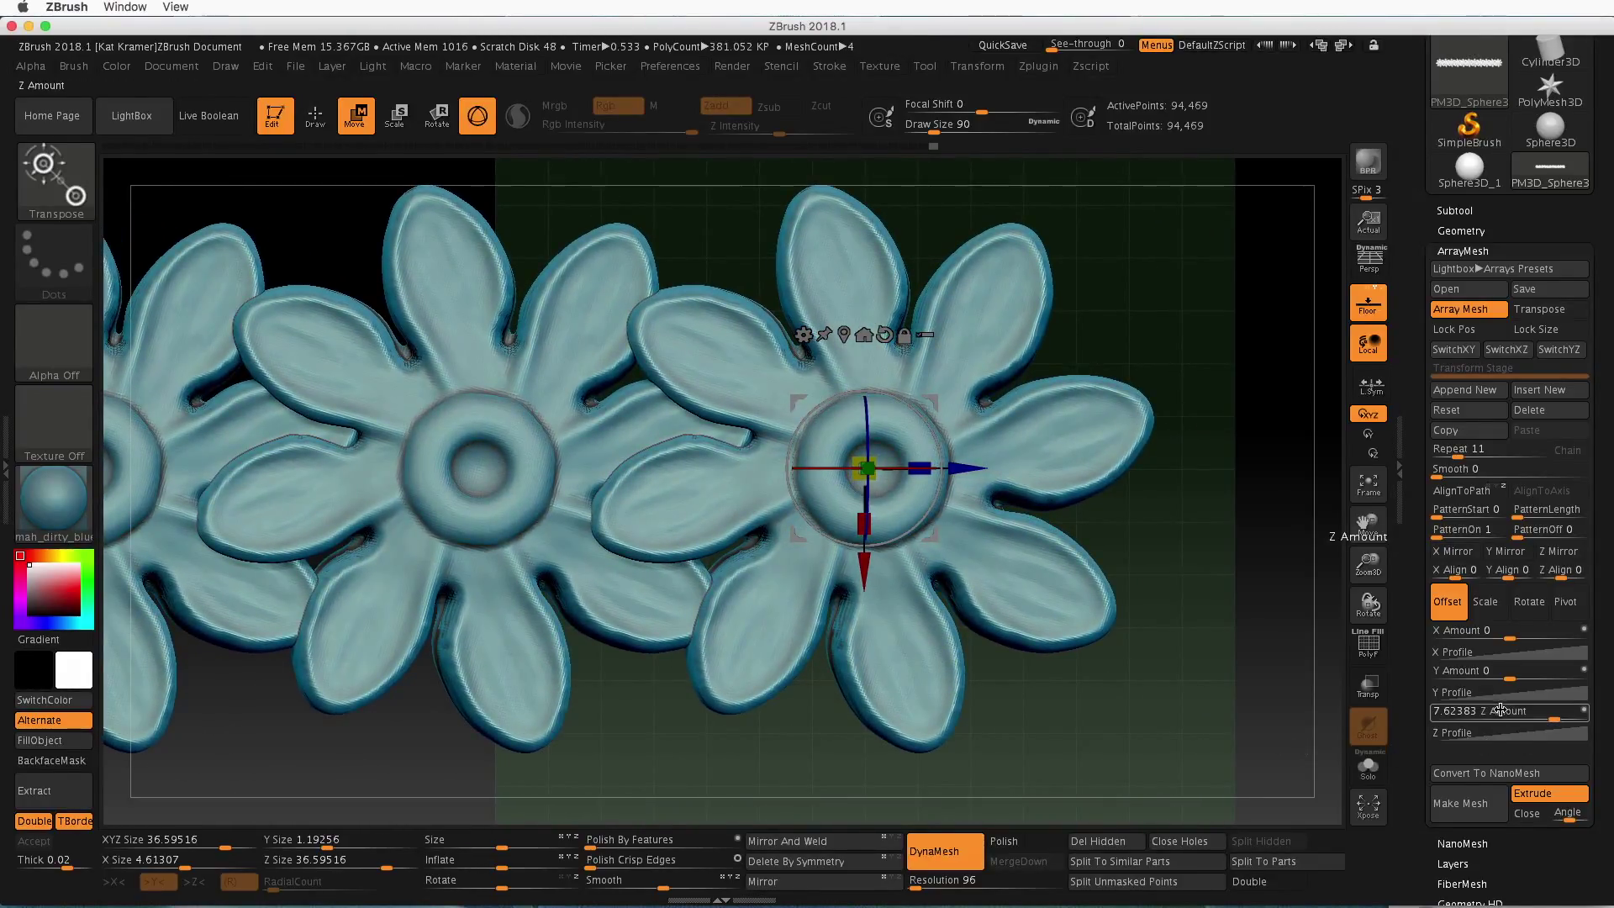
pyautogui.click(1465, 715)
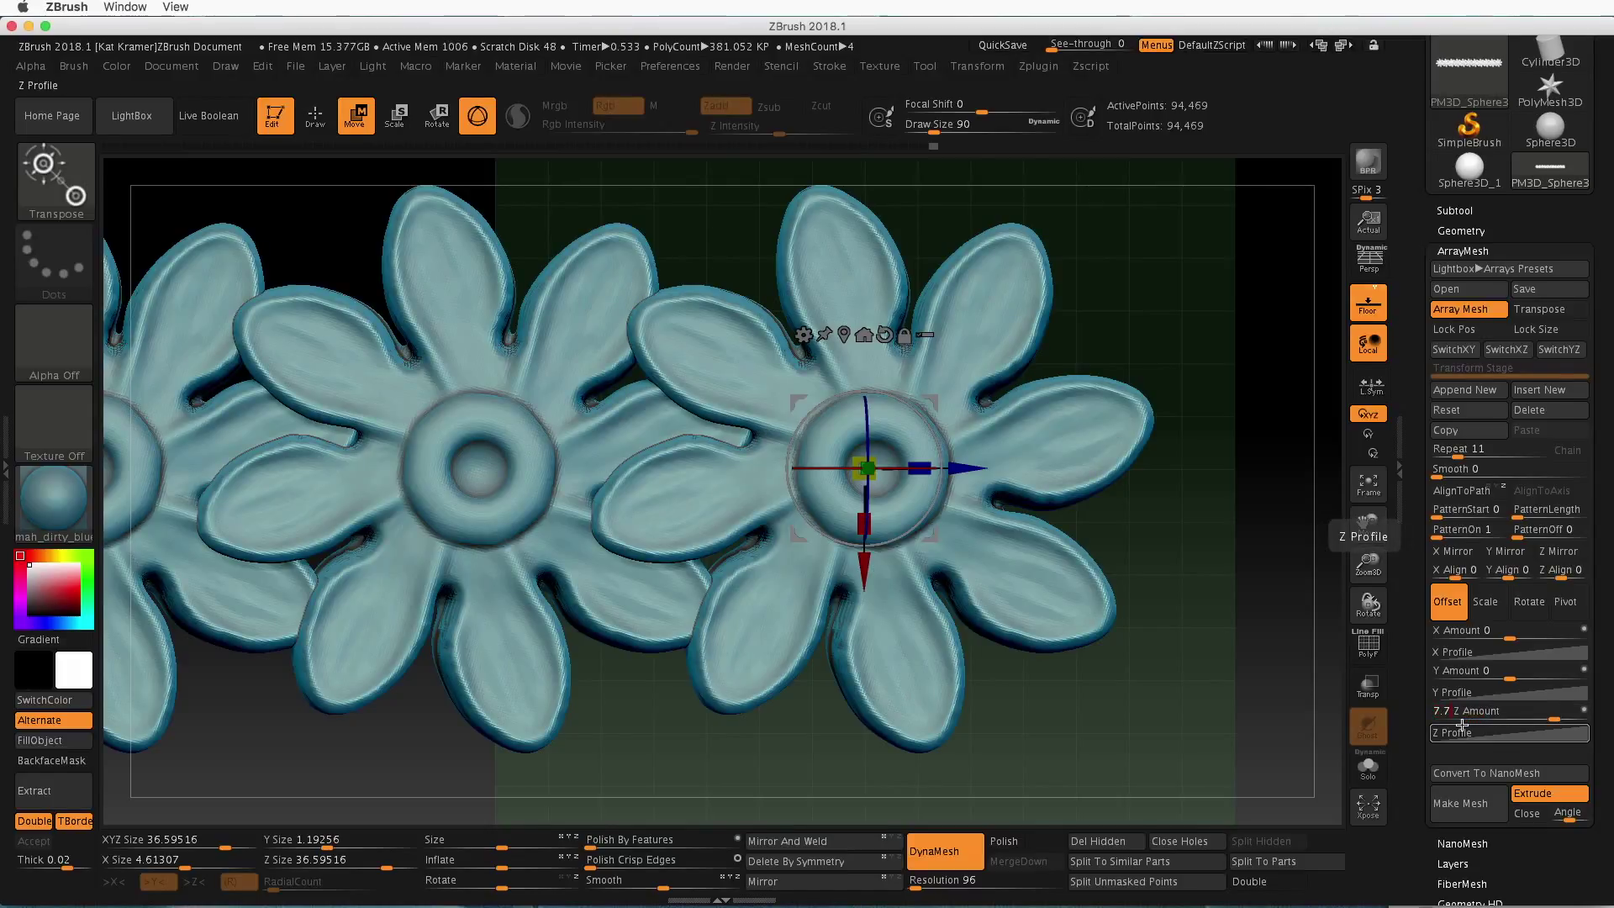
pyautogui.press('Return')
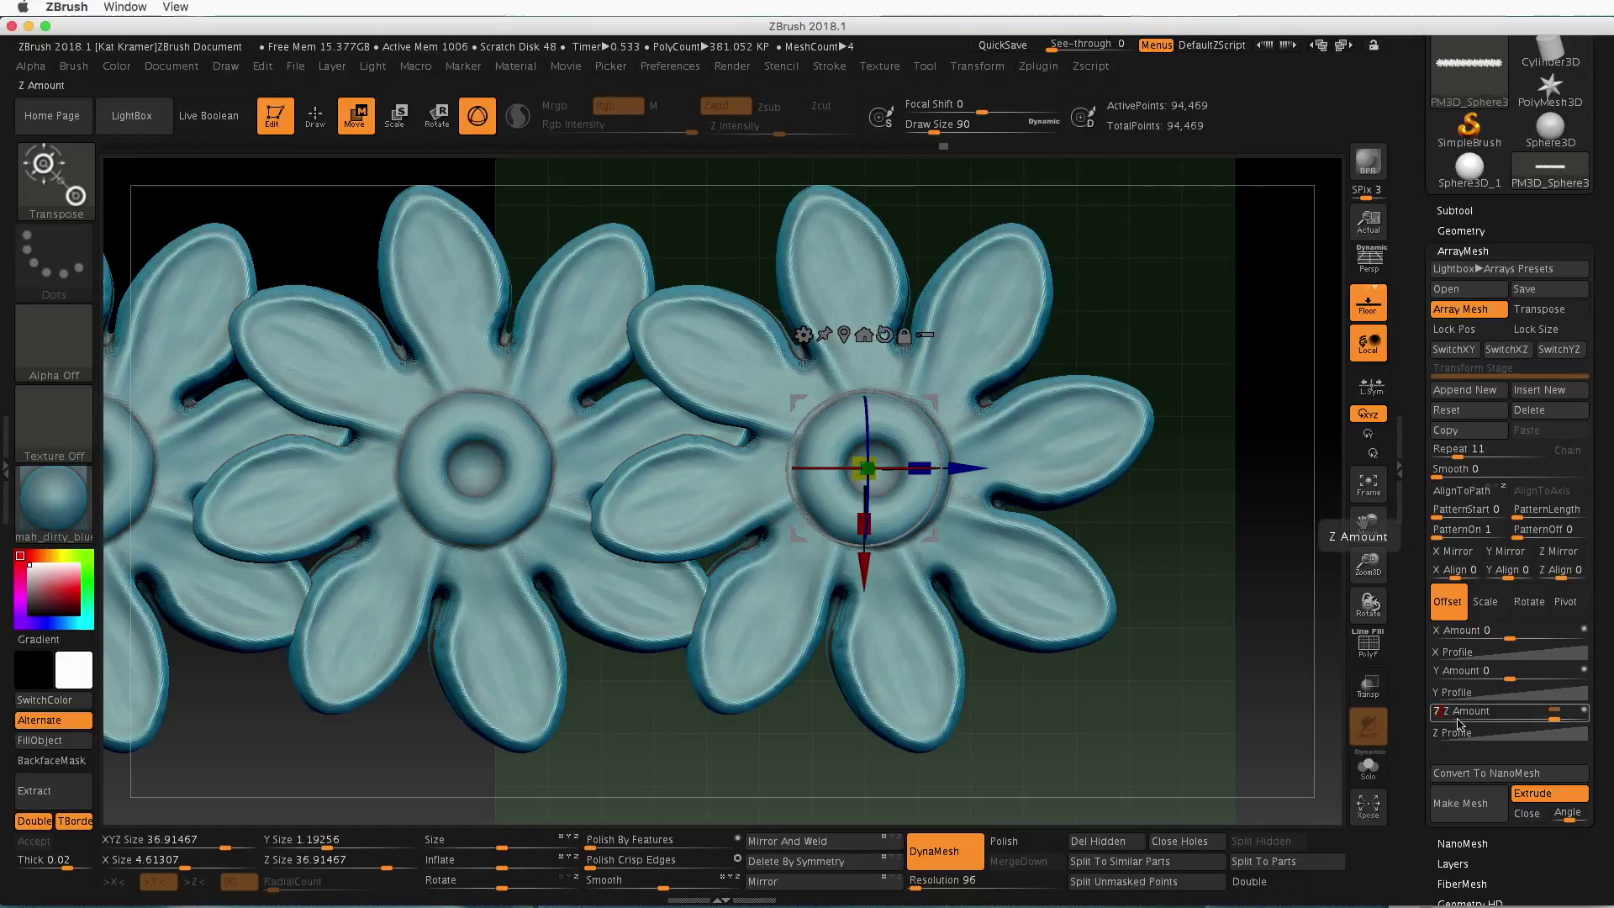
pyautogui.write('7.45')
pyautogui.press('Return')
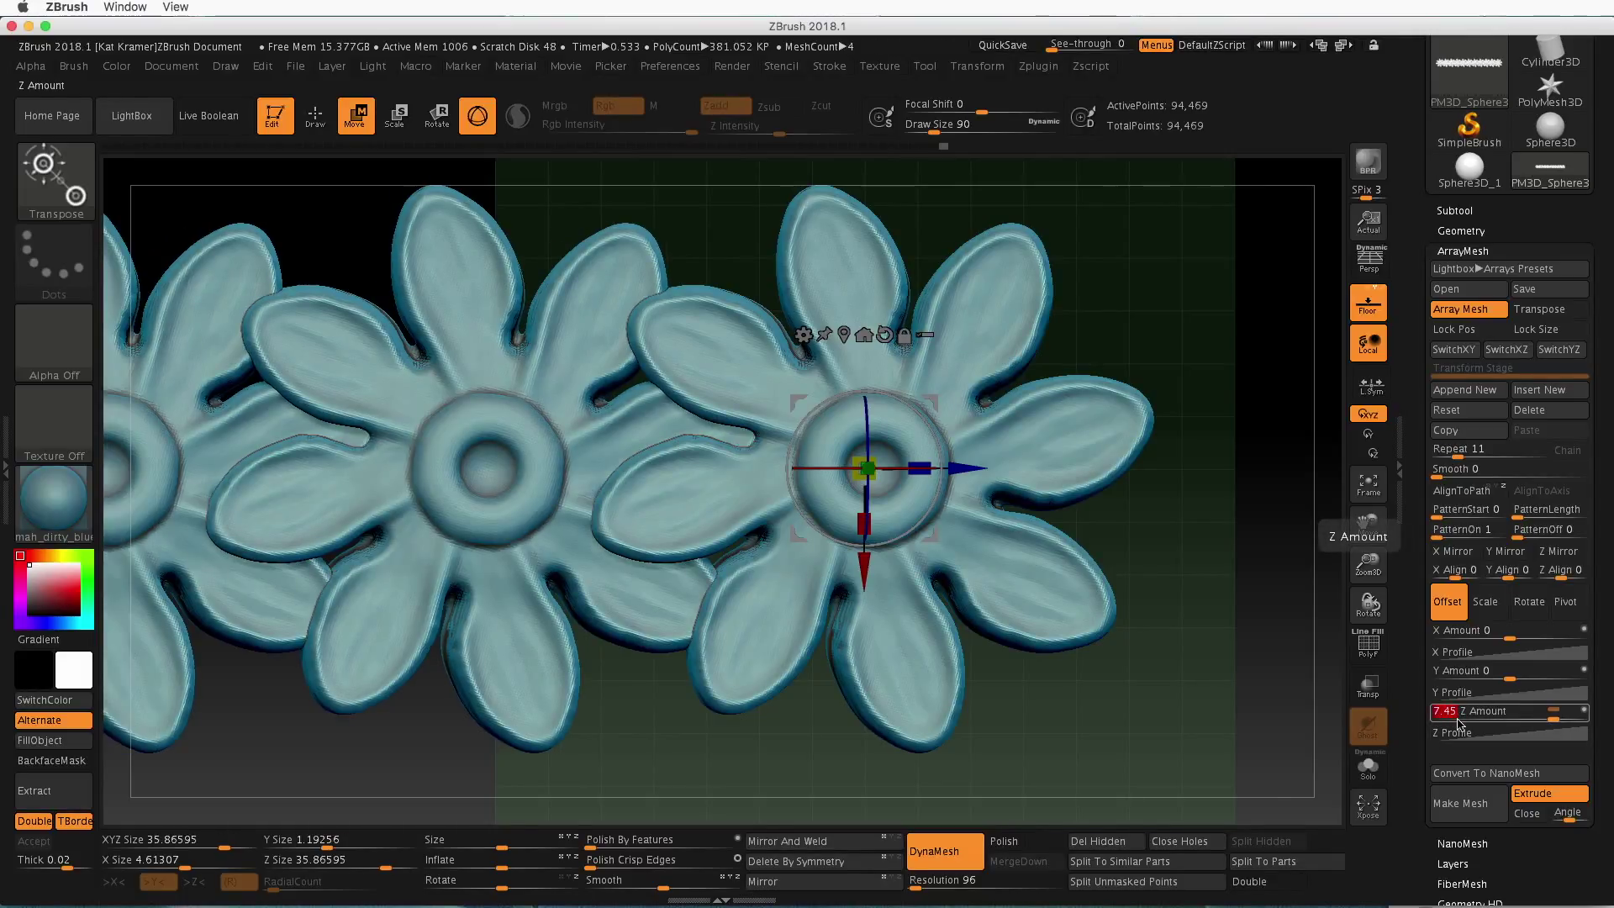
pyautogui.press('space')
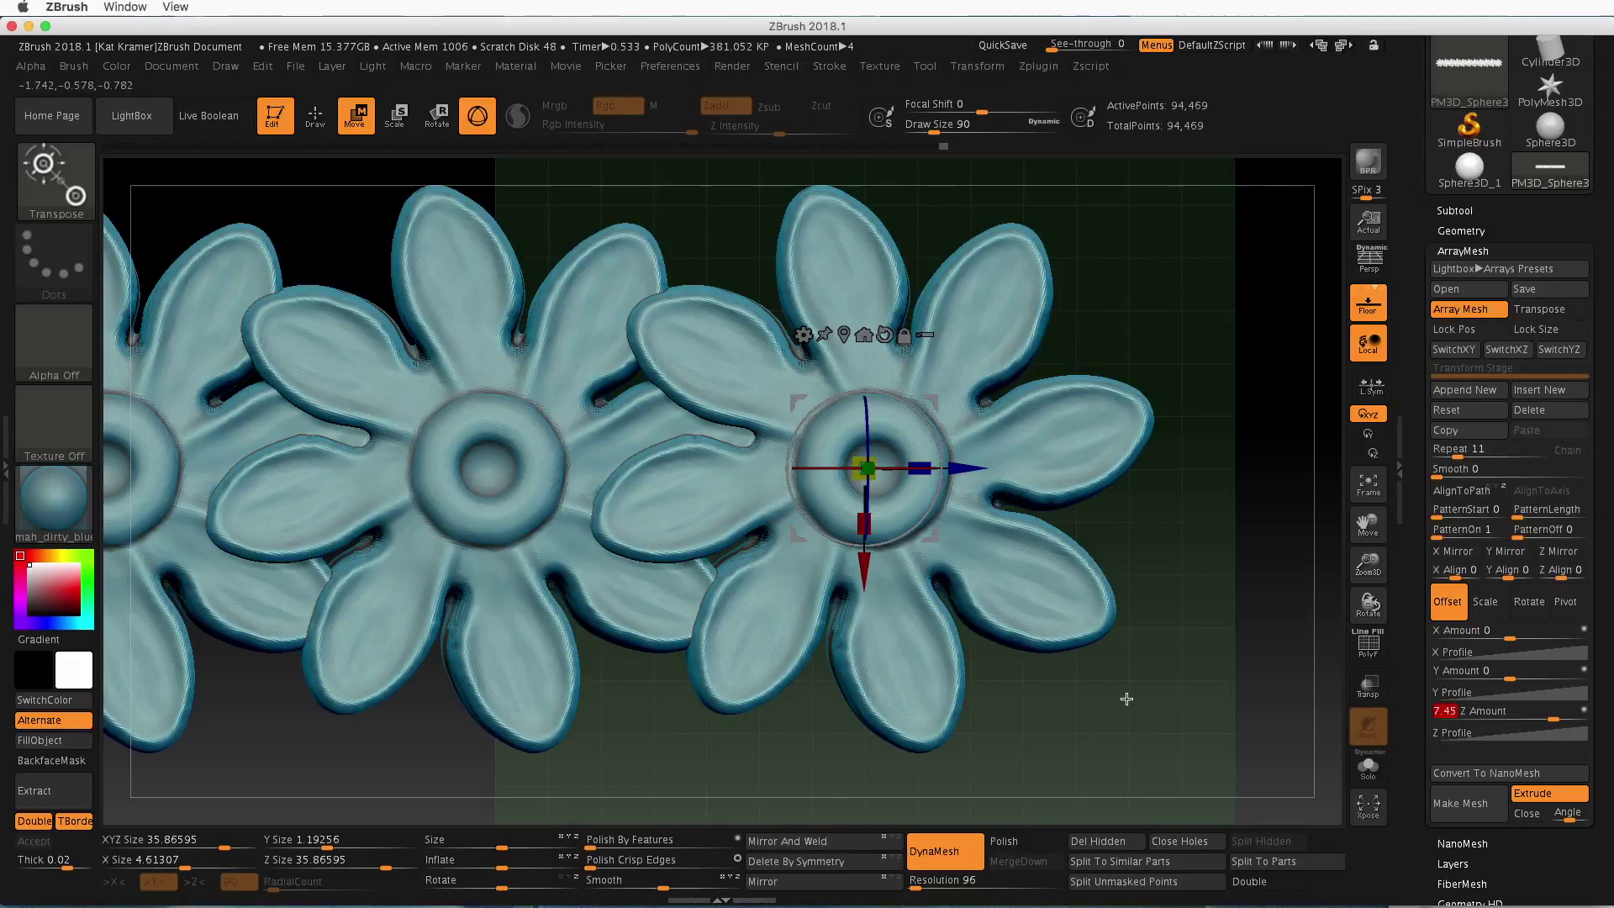
pyautogui.press('Return')
# Turn on the polyframe display and convert the flower array into real geometry with Make Mesh
pyautogui.keyDown('alt'); pyautogui.moveTo(1100, 673); pyautogui.dragTo(847, 454); pyautogui.keyUp('alt')
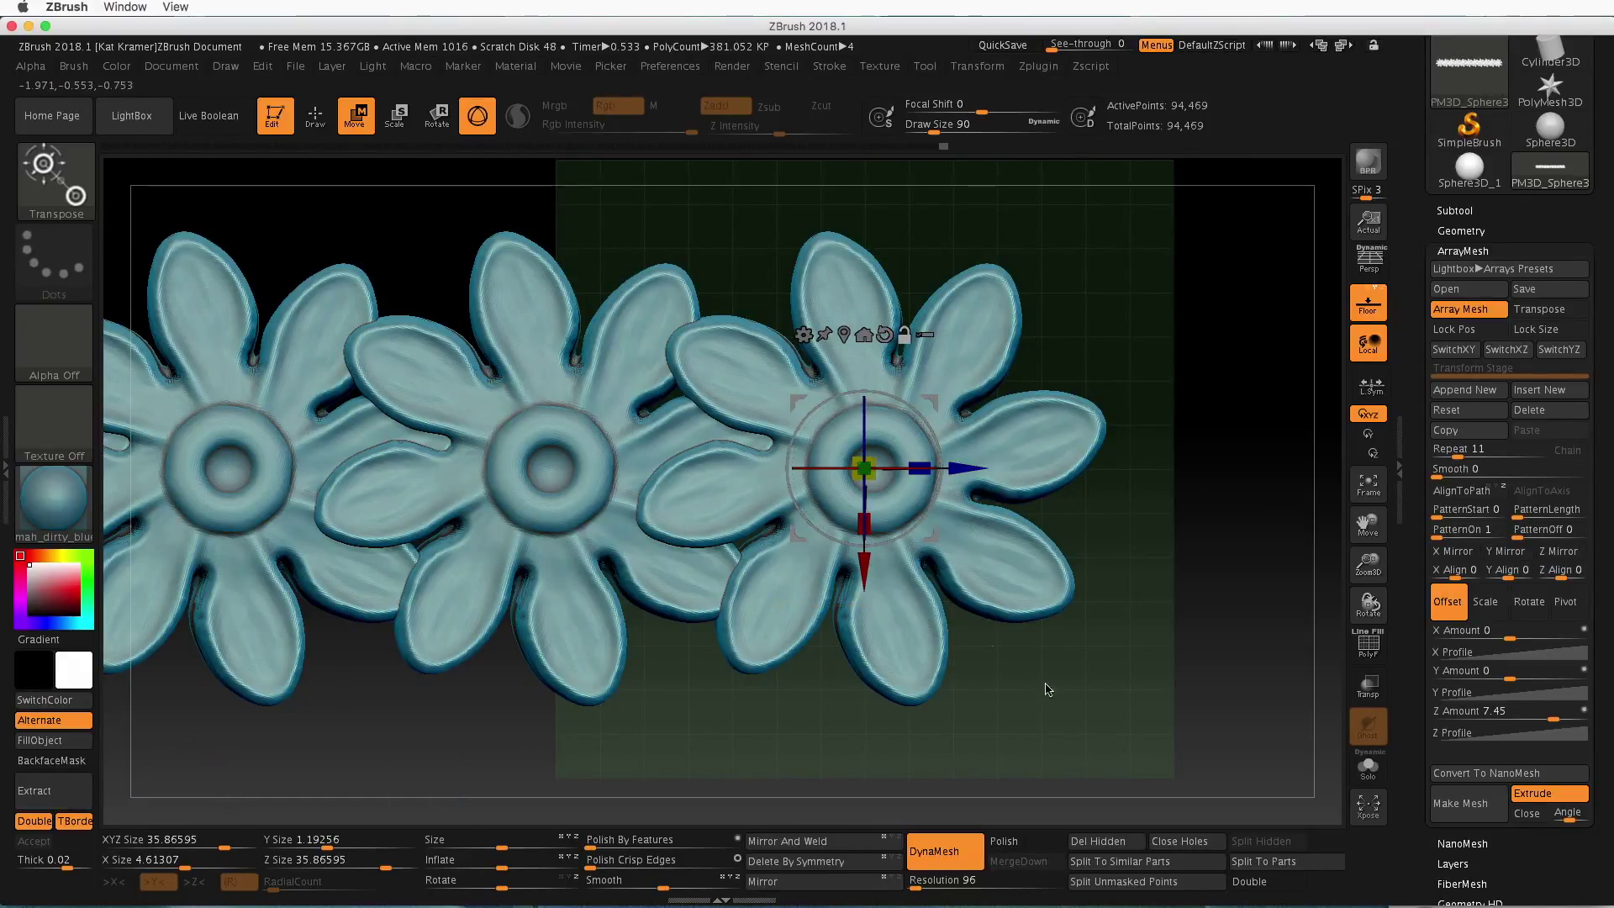
pyautogui.moveTo(1155, 468)
pyautogui.mouseDown()
pyautogui.moveTo(1034, 461)
pyautogui.moveTo(1178, 461)
pyautogui.mouseUp()
pyautogui.keyDown('alt'); pyautogui.moveTo(1142, 577); pyautogui.dragTo(1045, 505); pyautogui.keyUp('alt')
pyautogui.keyDown('alt'); pyautogui.moveTo(696, 658); pyautogui.dragTo(1031, 652); pyautogui.keyUp('alt')
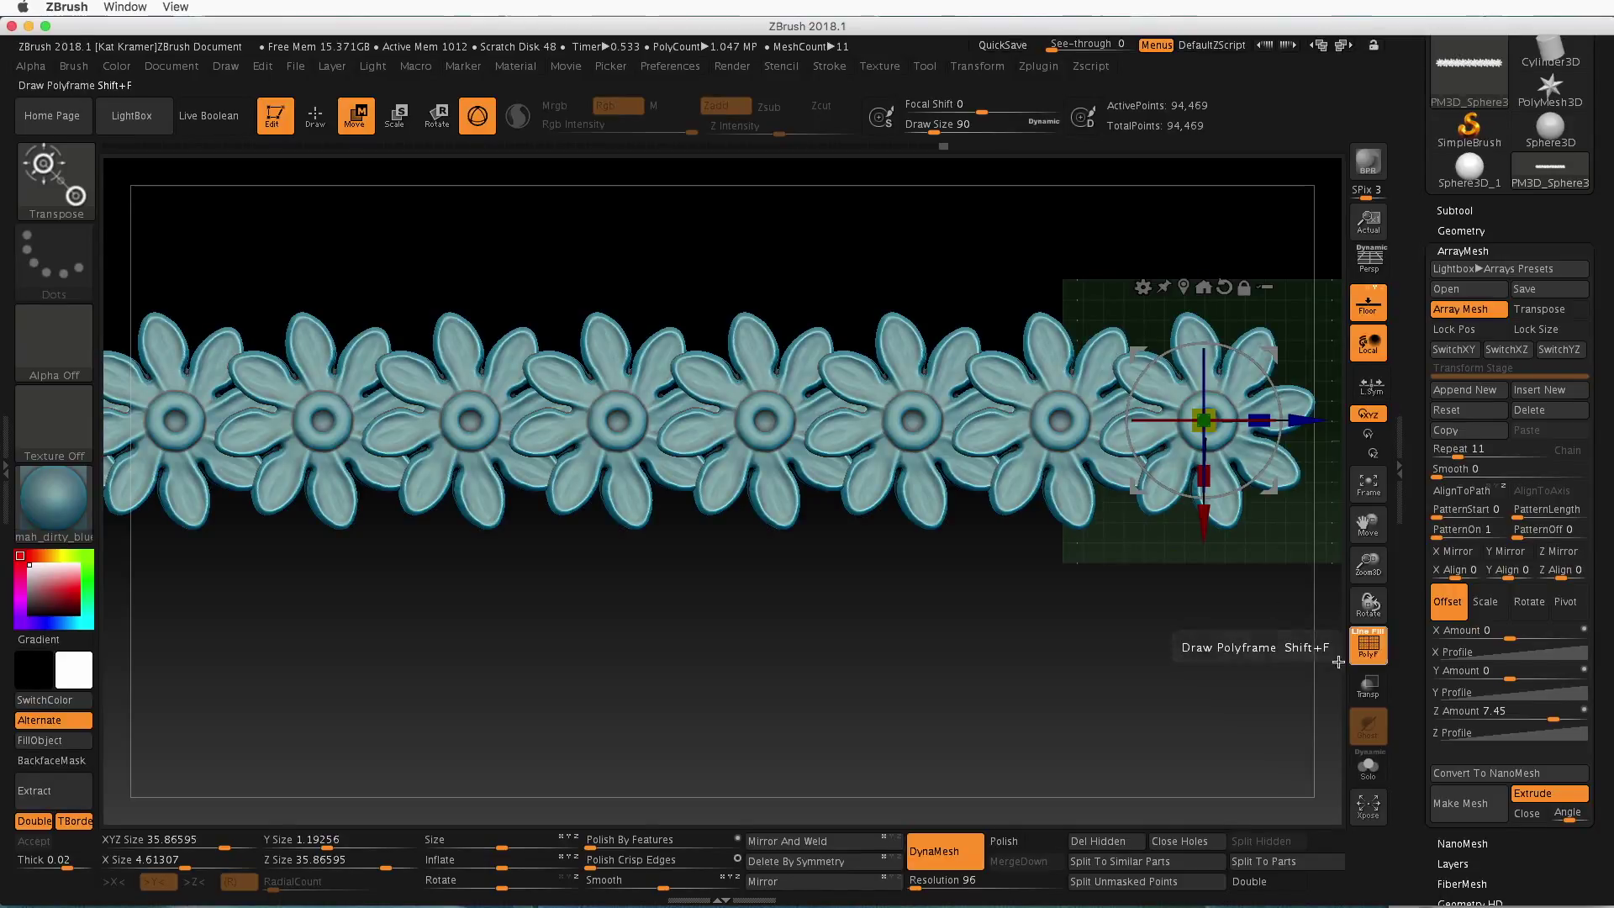
pyautogui.click(1371, 660)
pyautogui.keyDown('alt'); pyautogui.moveTo(998, 620); pyautogui.dragTo(1107, 535); pyautogui.keyUp('alt')
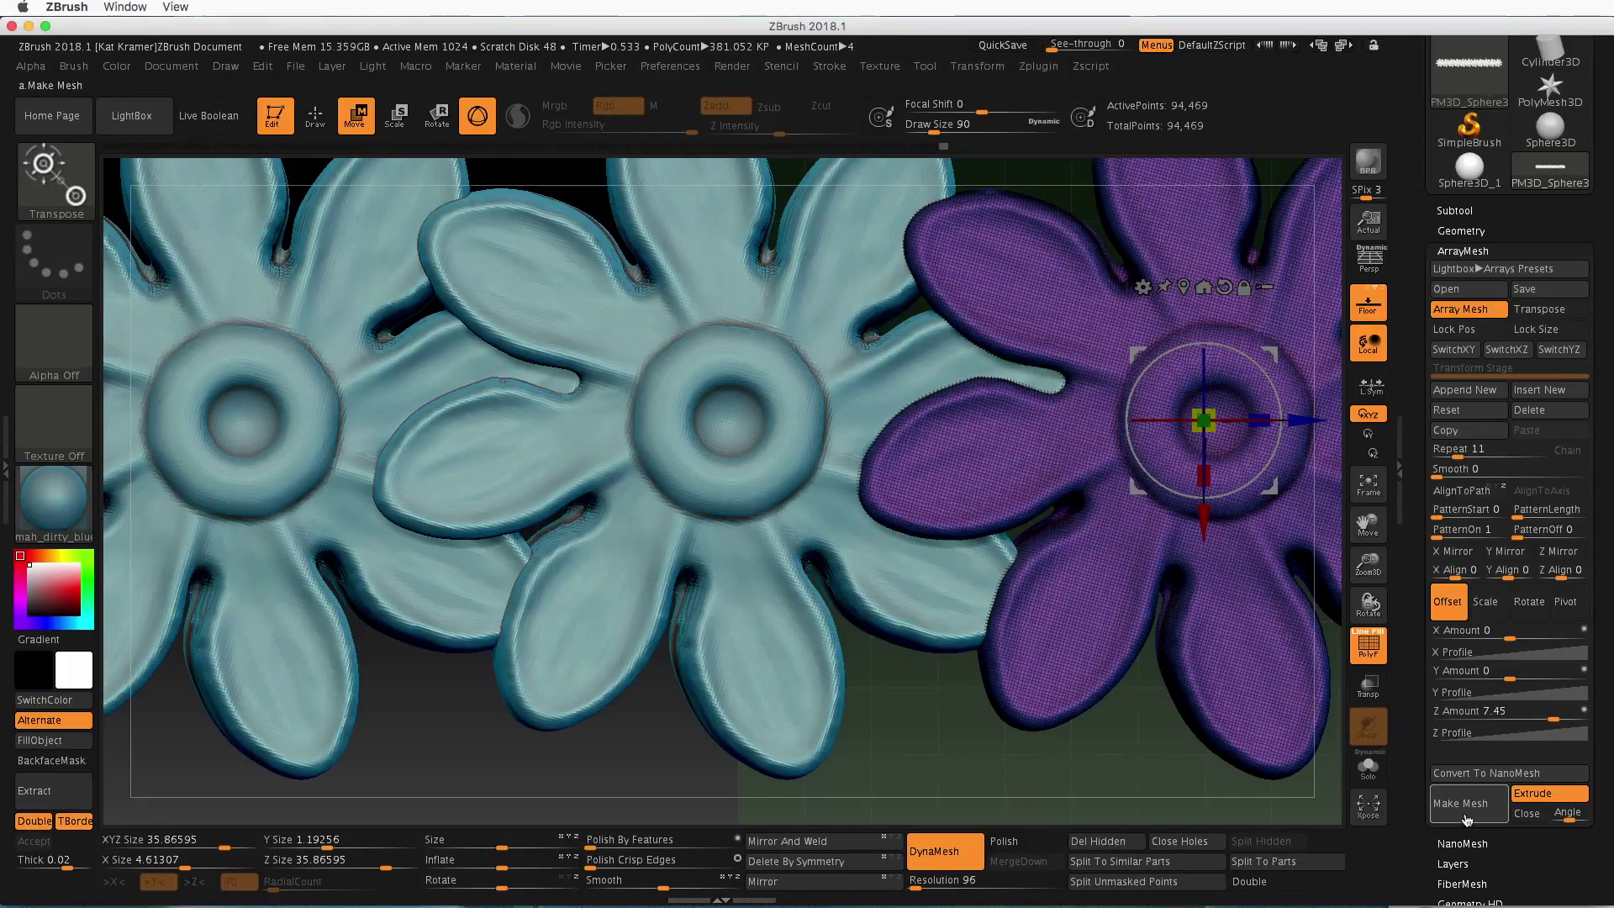
pyautogui.scroll(-3, 1477, 670)
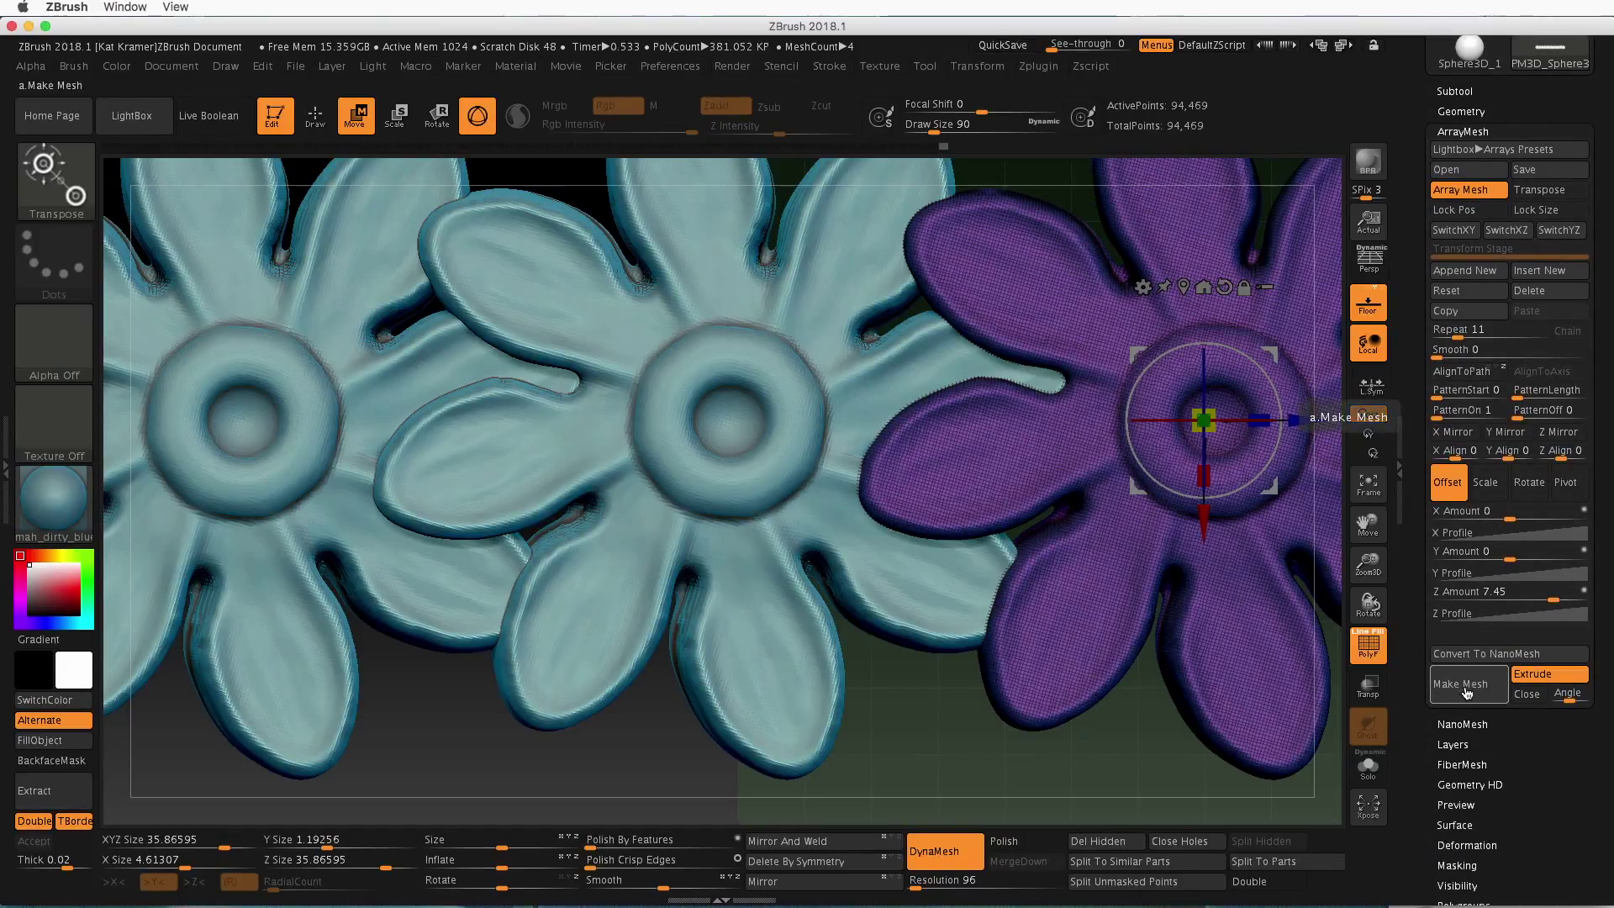
pyautogui.click(960, 855)
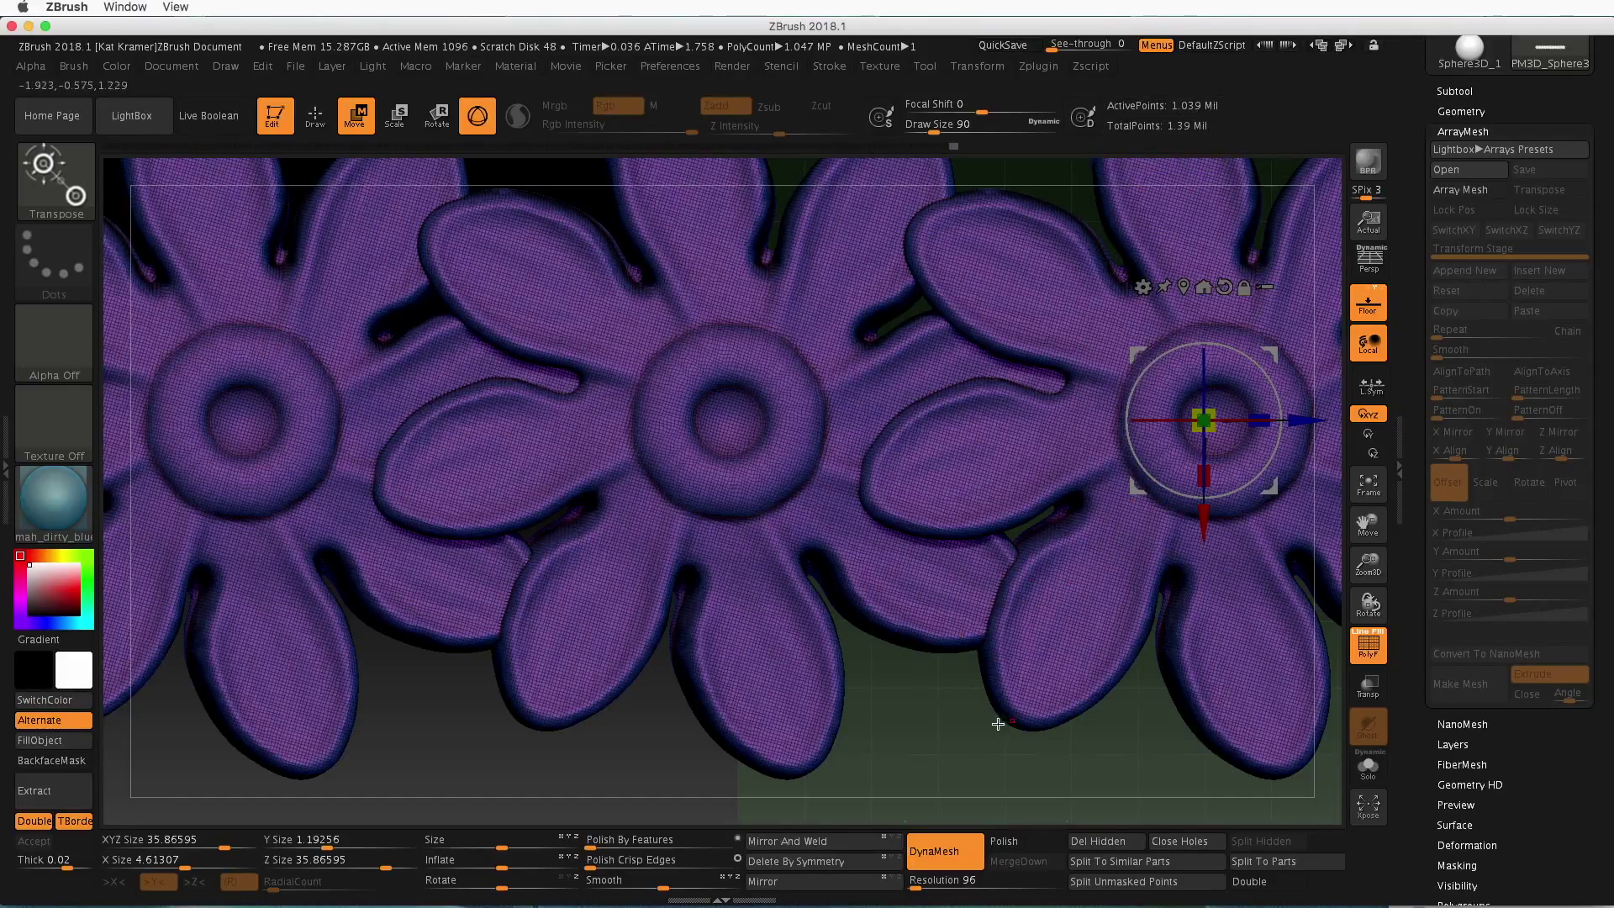
# Turn off the polyframe display and center the gizmo on the whole flower chain
pyautogui.keyDown('alt'); pyautogui.moveTo(990, 738); pyautogui.dragTo(721, 569); pyautogui.keyUp('alt')
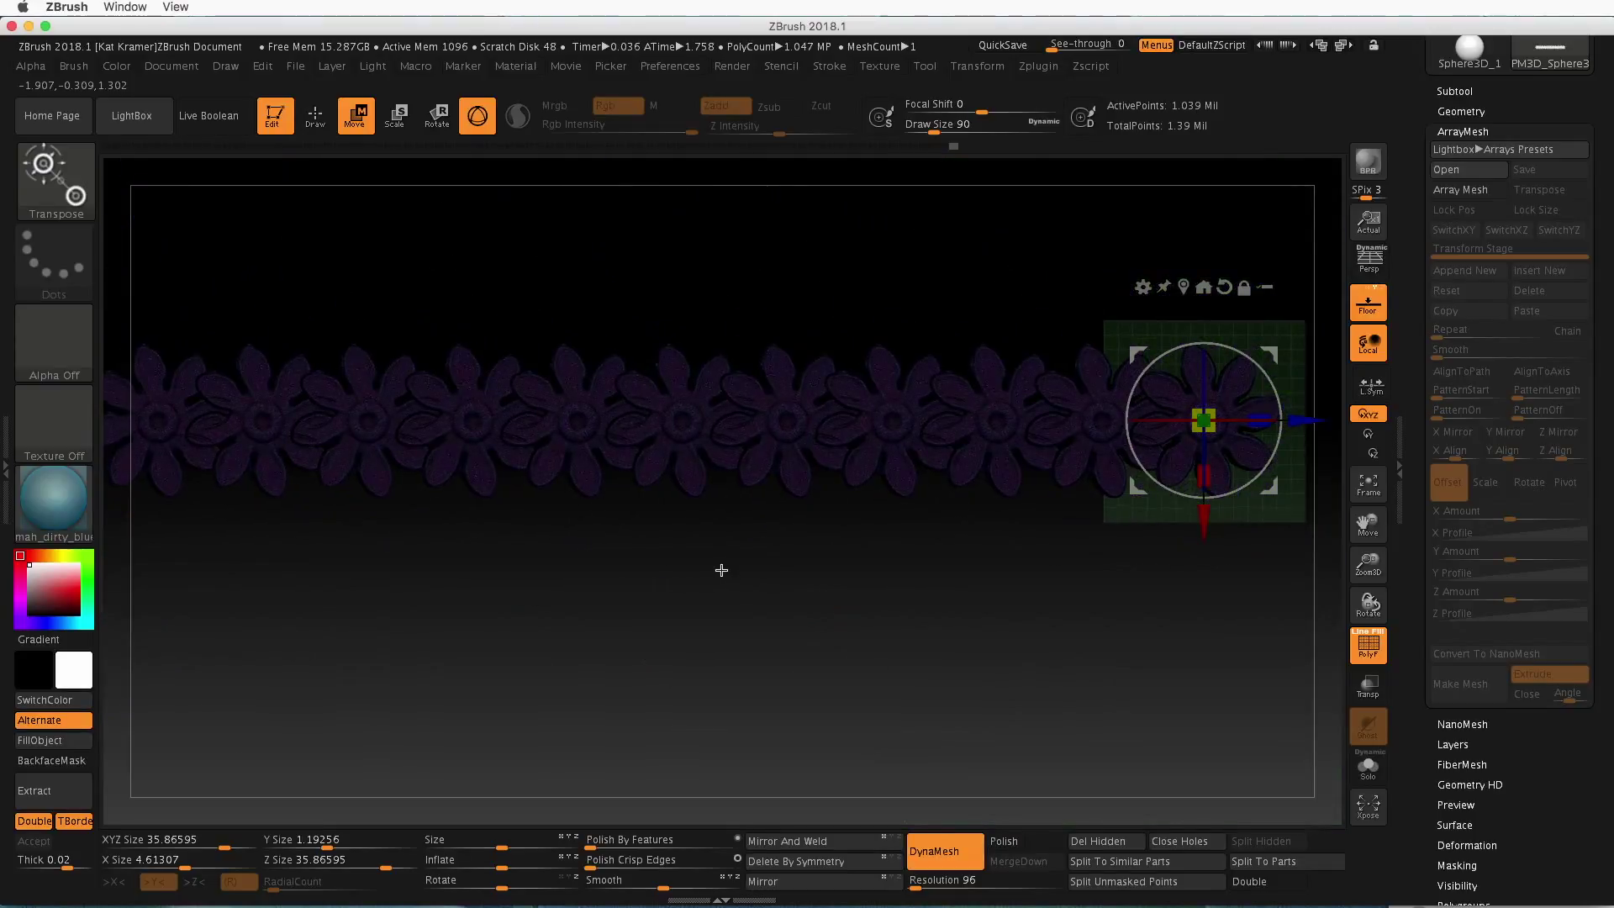
pyautogui.keyDown('alt'); pyautogui.moveTo(858, 584); pyautogui.dragTo(1063, 724); pyautogui.keyUp('alt')
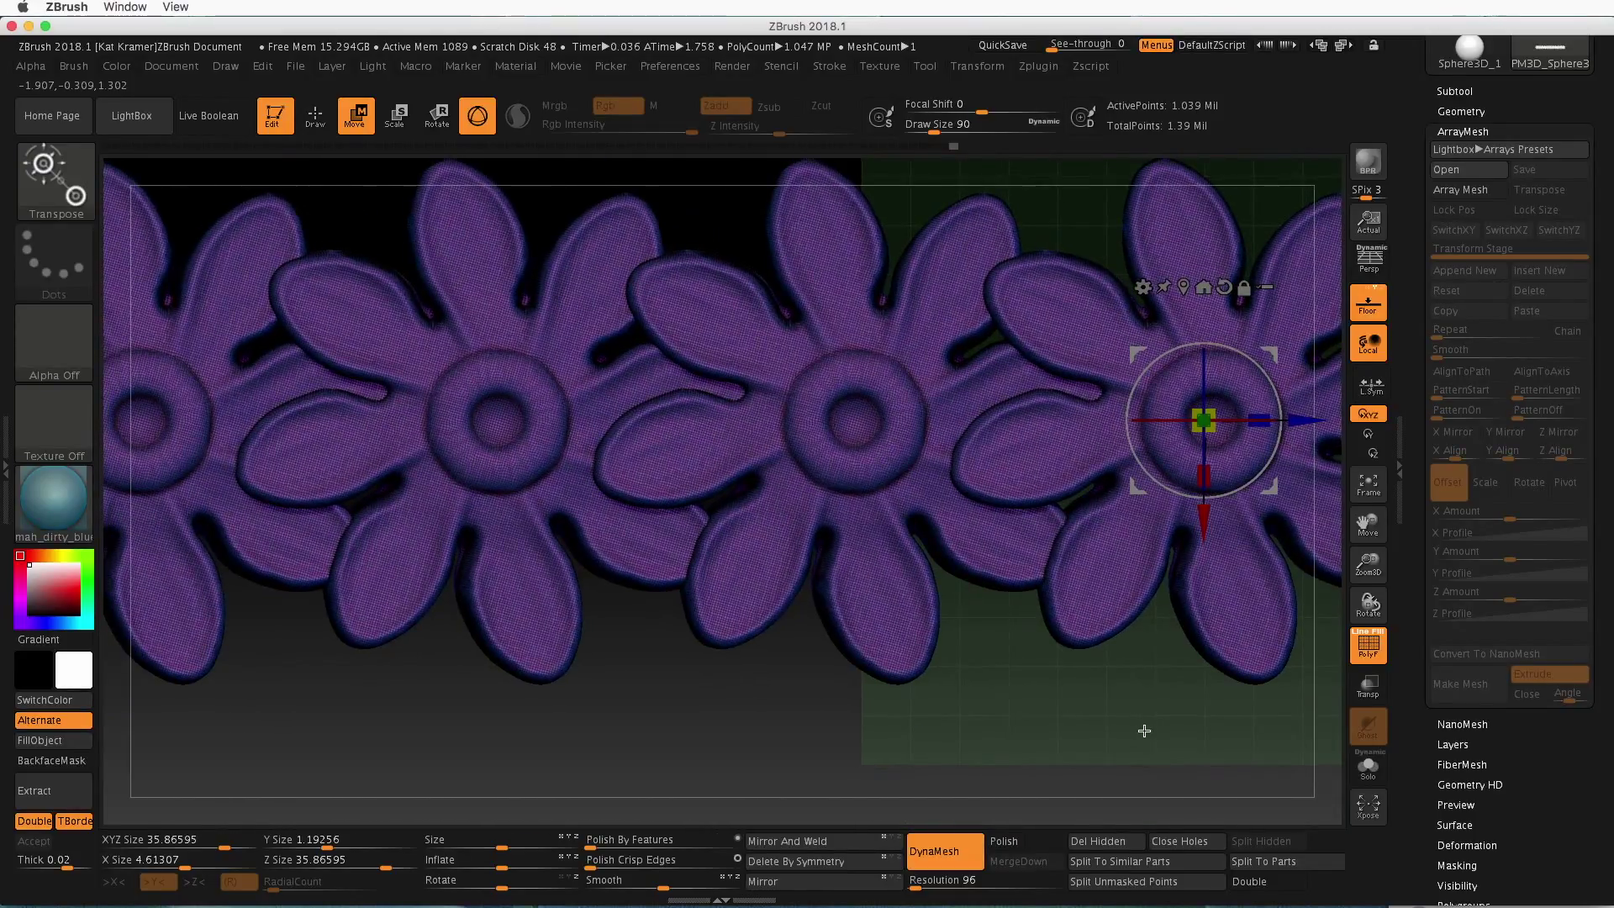
pyautogui.click(1368, 656)
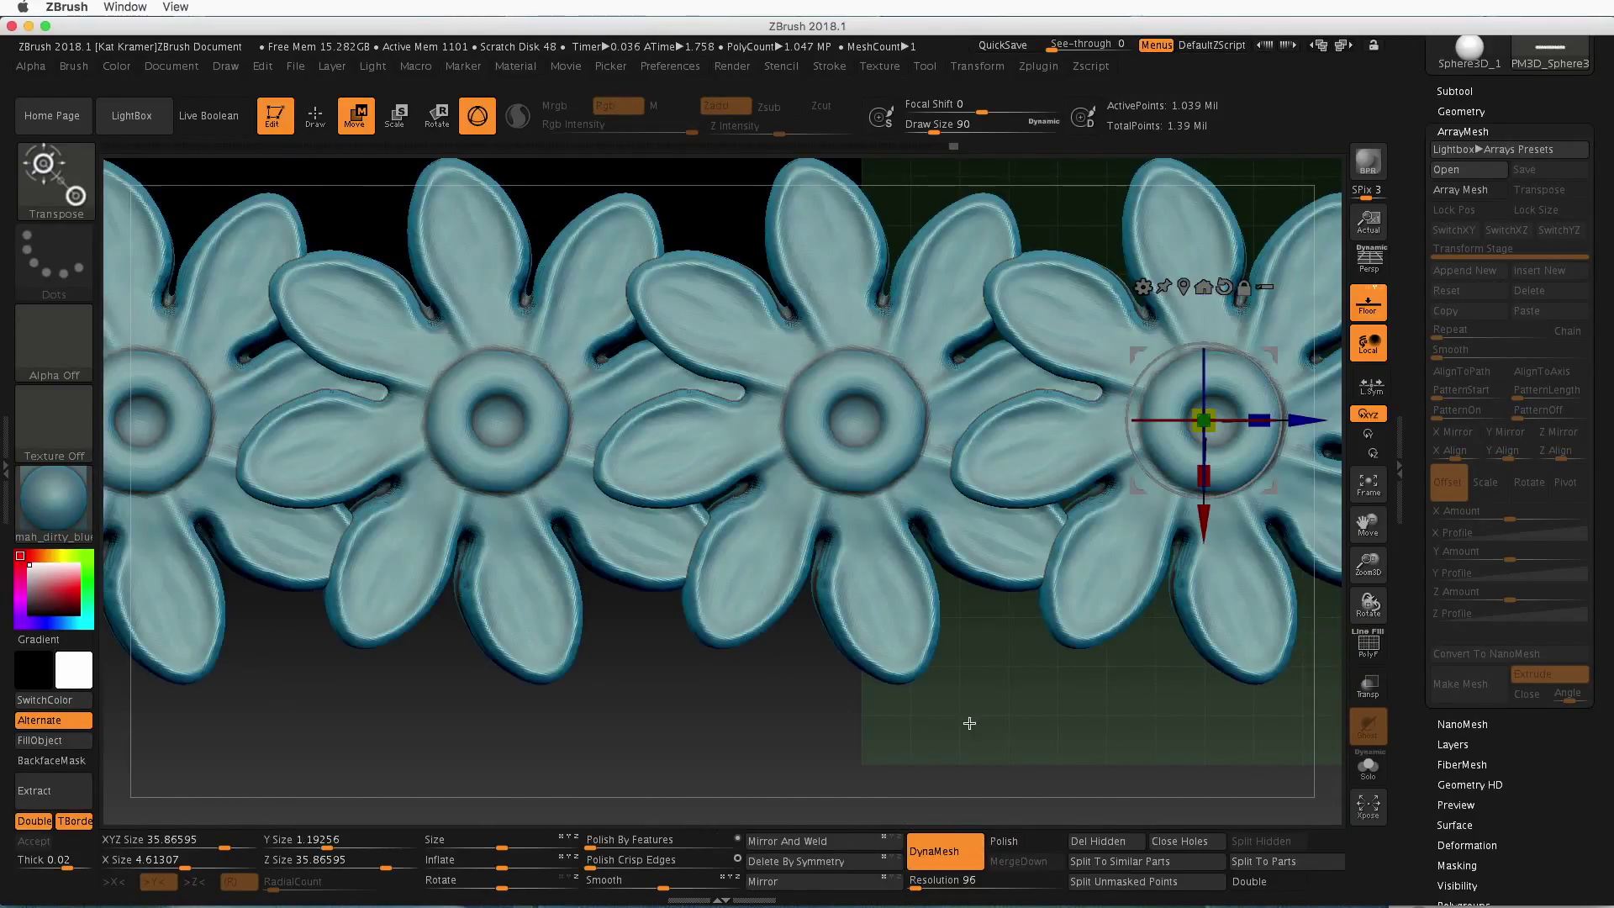
pyautogui.keyDown('alt'); pyautogui.moveTo(982, 695); pyautogui.dragTo(891, 610); pyautogui.keyUp('alt')
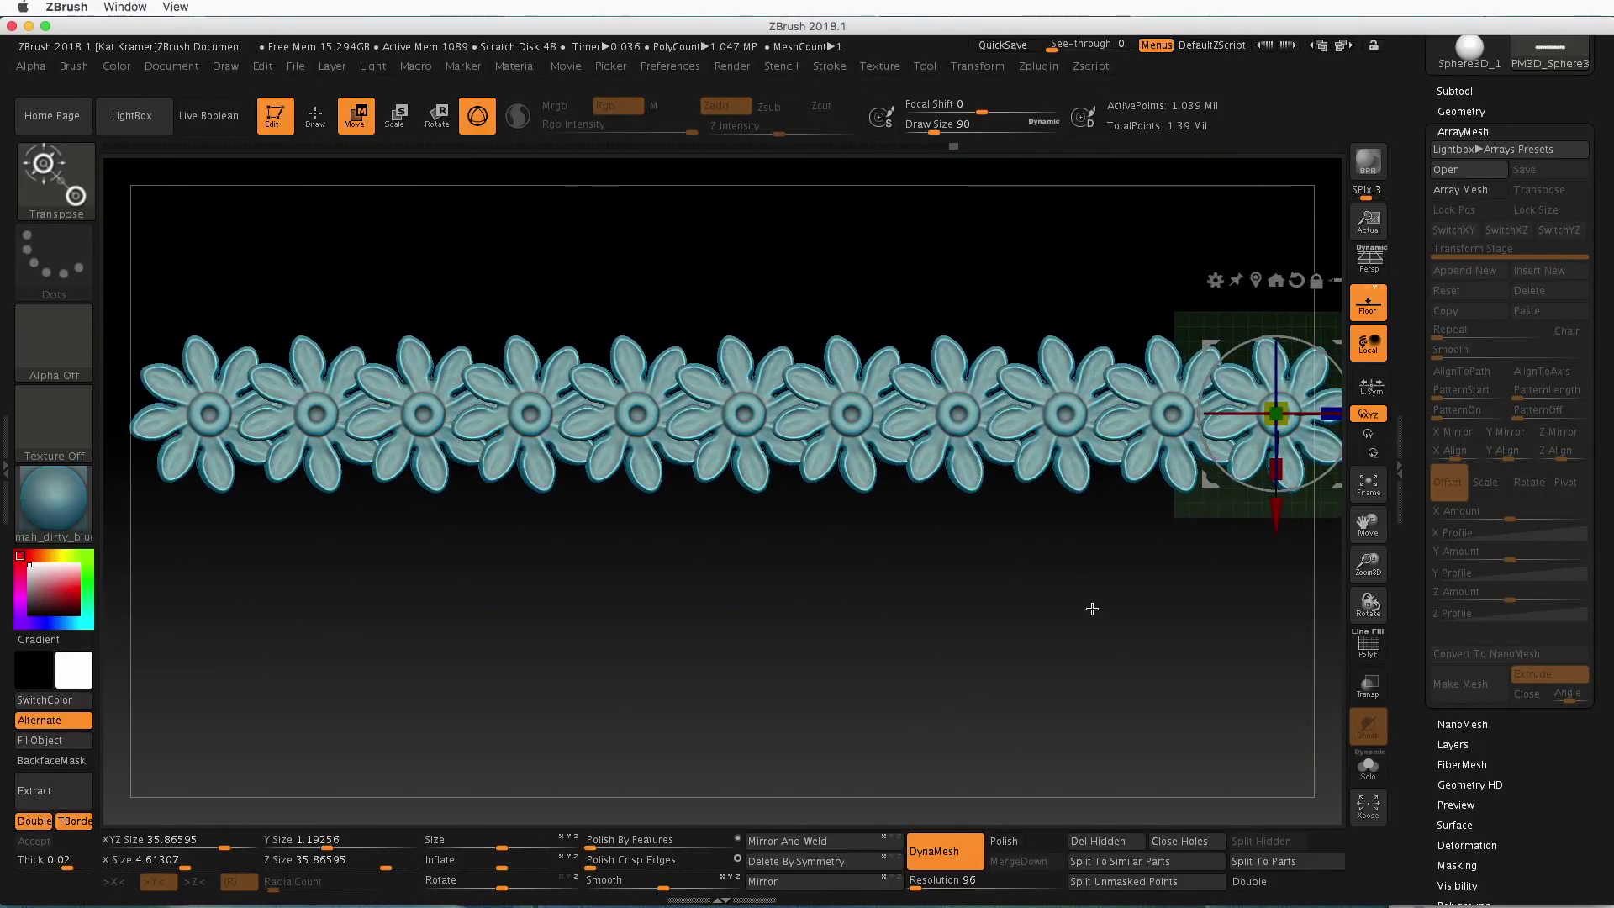
pyautogui.keyDown('alt'); pyautogui.moveTo(1093, 608); pyautogui.dragTo(1049, 569); pyautogui.keyUp('alt')
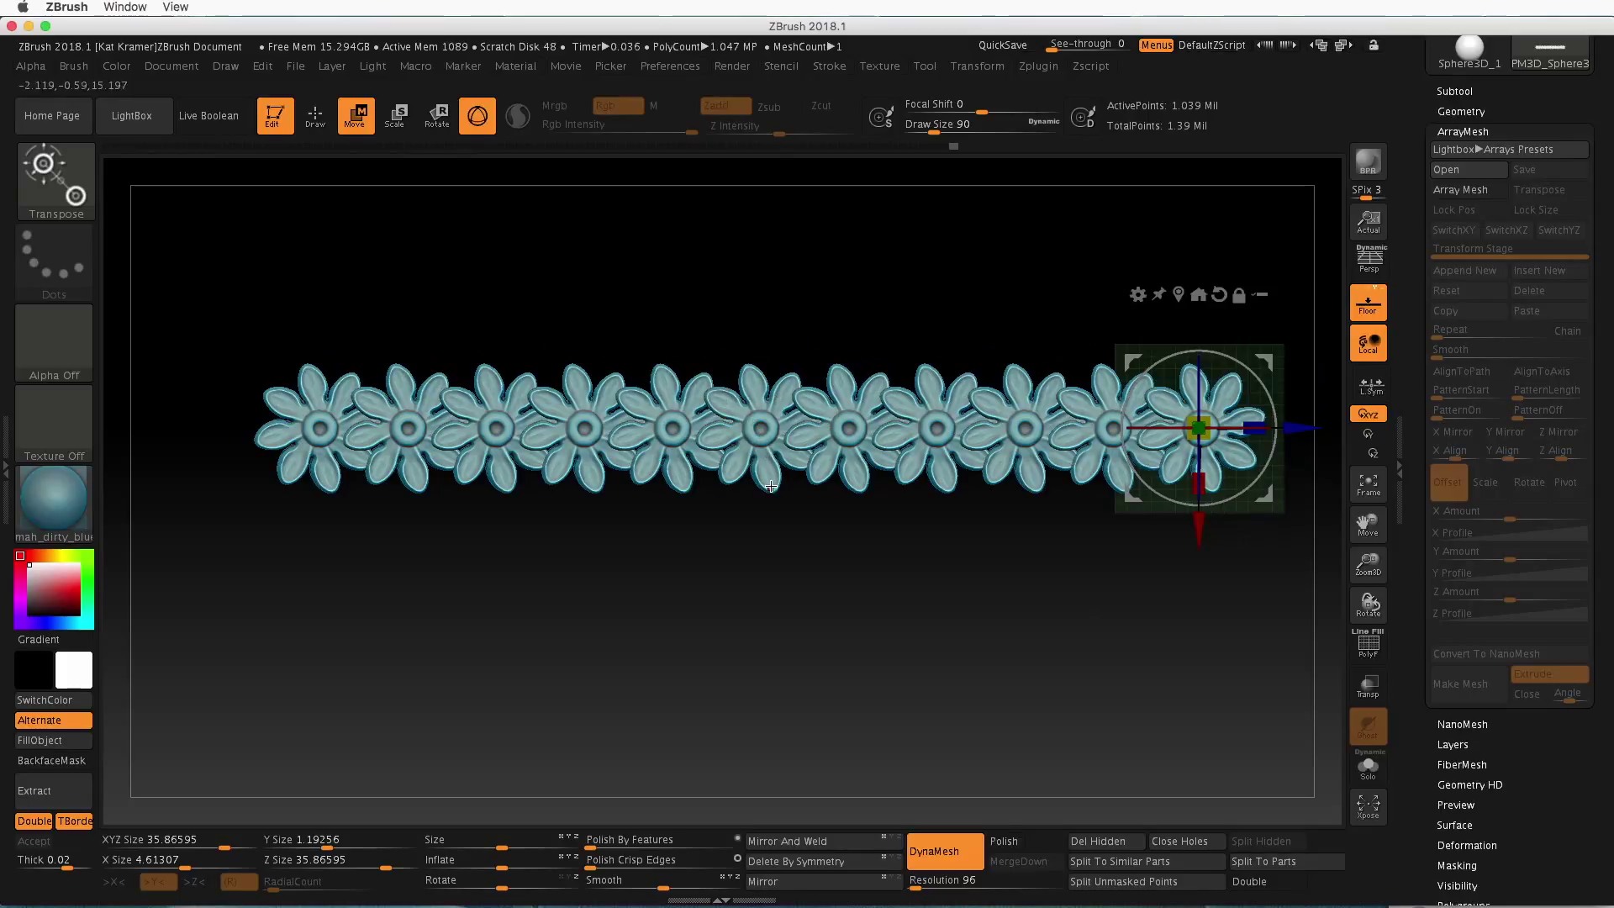
pyautogui.click(1180, 294)
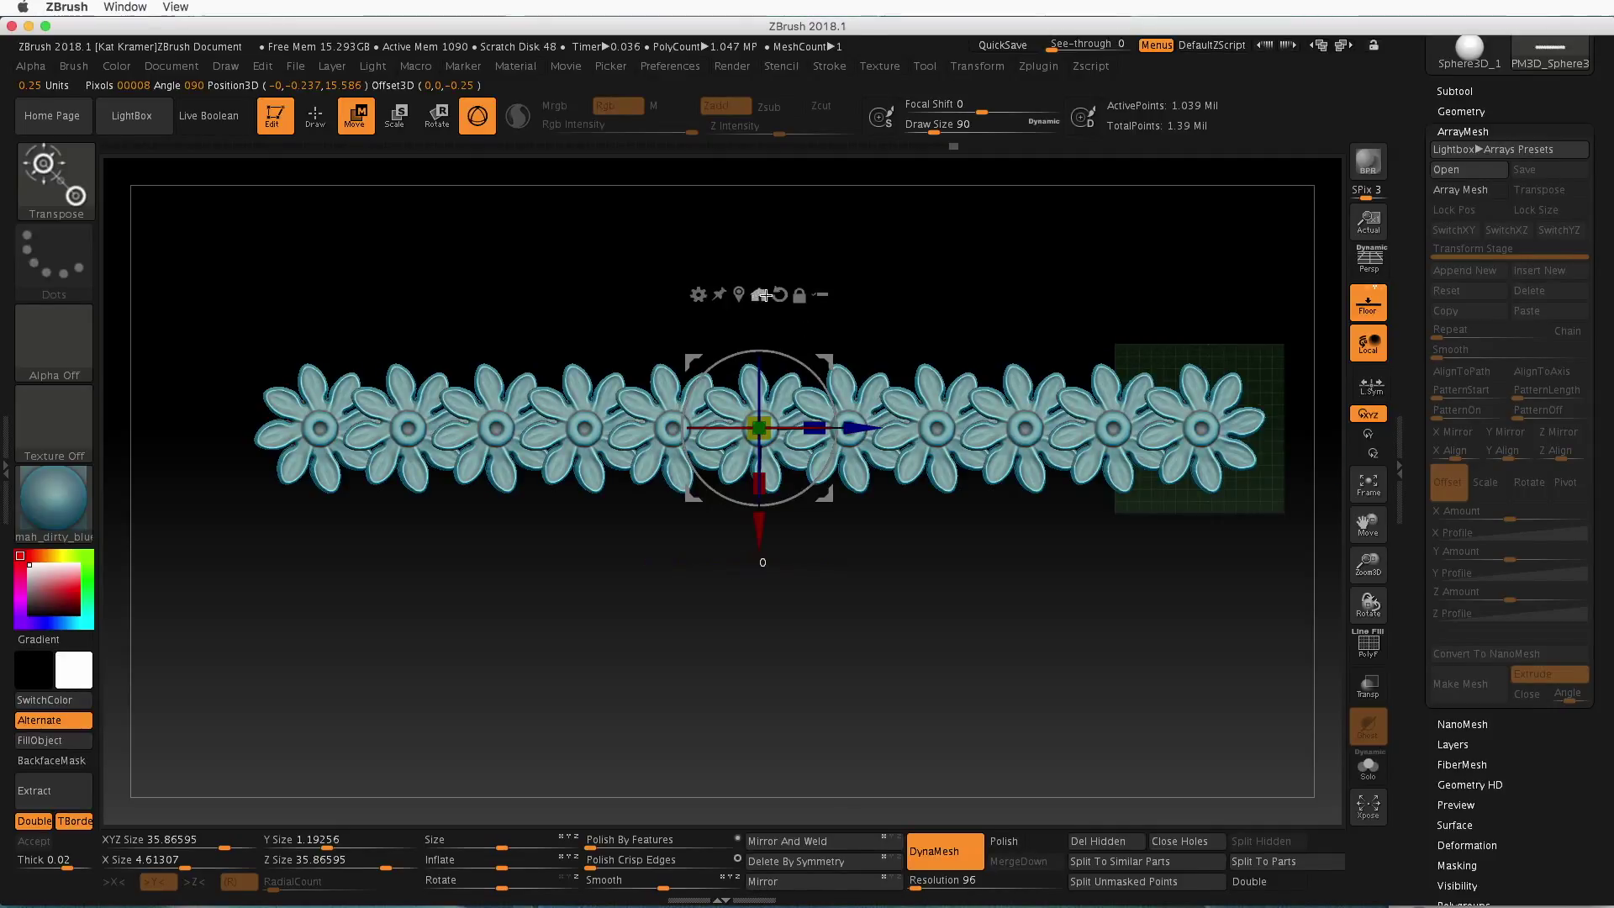
# Reset the gizmo orientation and clip the uneven back of the flower chain flat in side view
pyautogui.click(760, 294)
pyautogui.keyDown('alt'); pyautogui.moveTo(1009, 636); pyautogui.dragTo(728, 625); pyautogui.keyUp('alt')
pyautogui.keyDown('alt'); pyautogui.moveTo(890, 623); pyautogui.dragTo(909, 689); pyautogui.keyUp('alt')
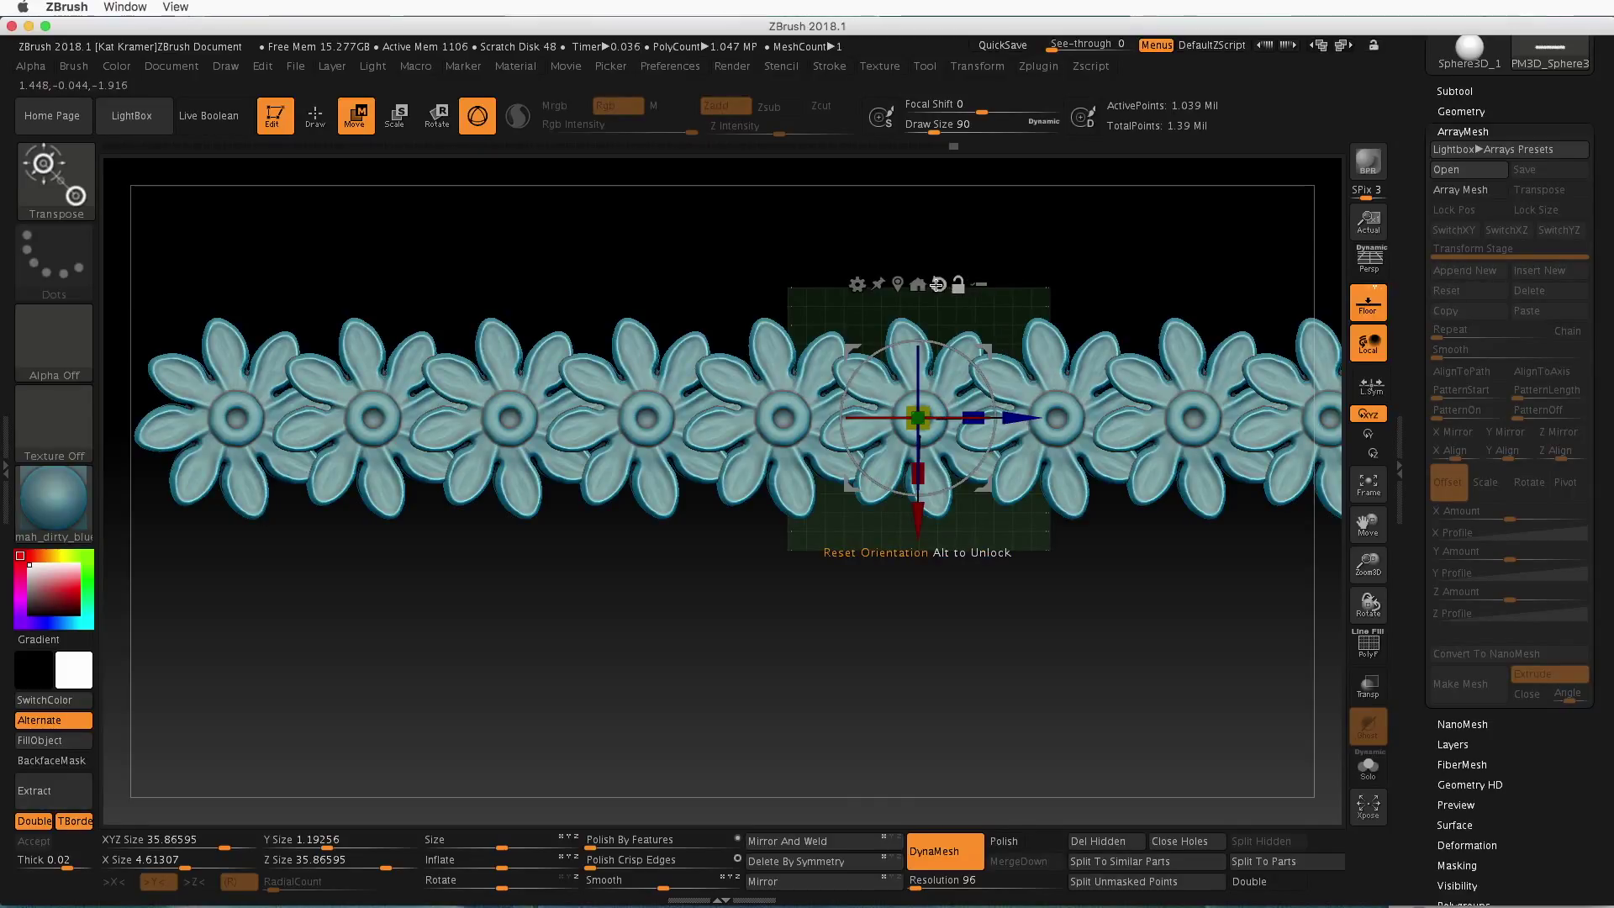
pyautogui.moveTo(1123, 563); pyautogui.dragTo(1134, 755)
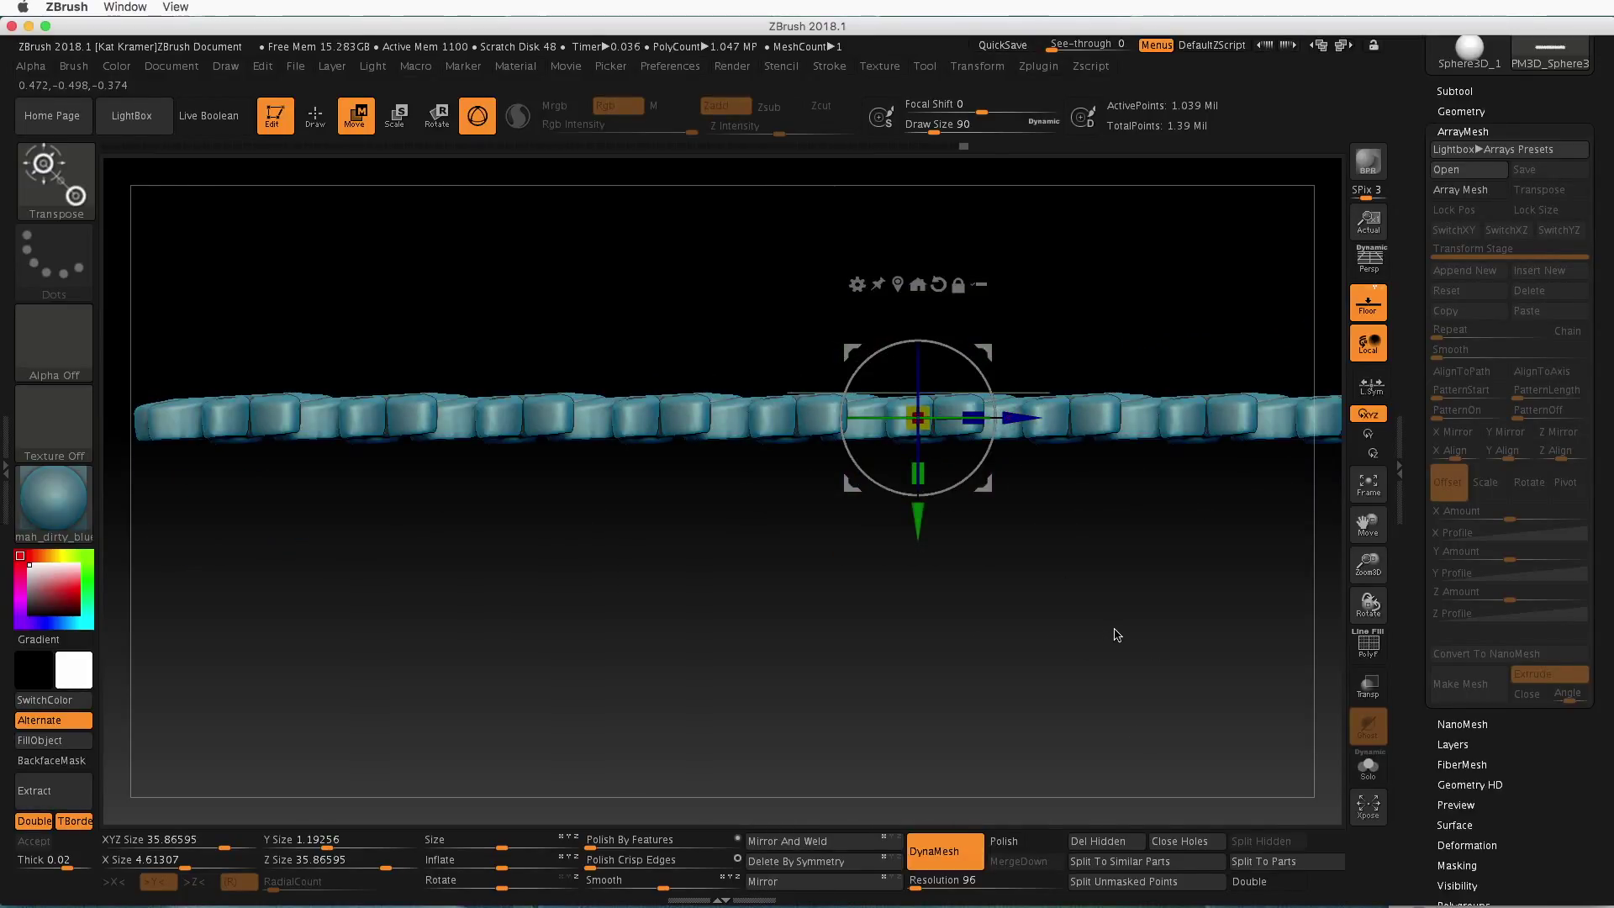
pyautogui.moveTo(1132, 609); pyautogui.dragTo(1106, 522)
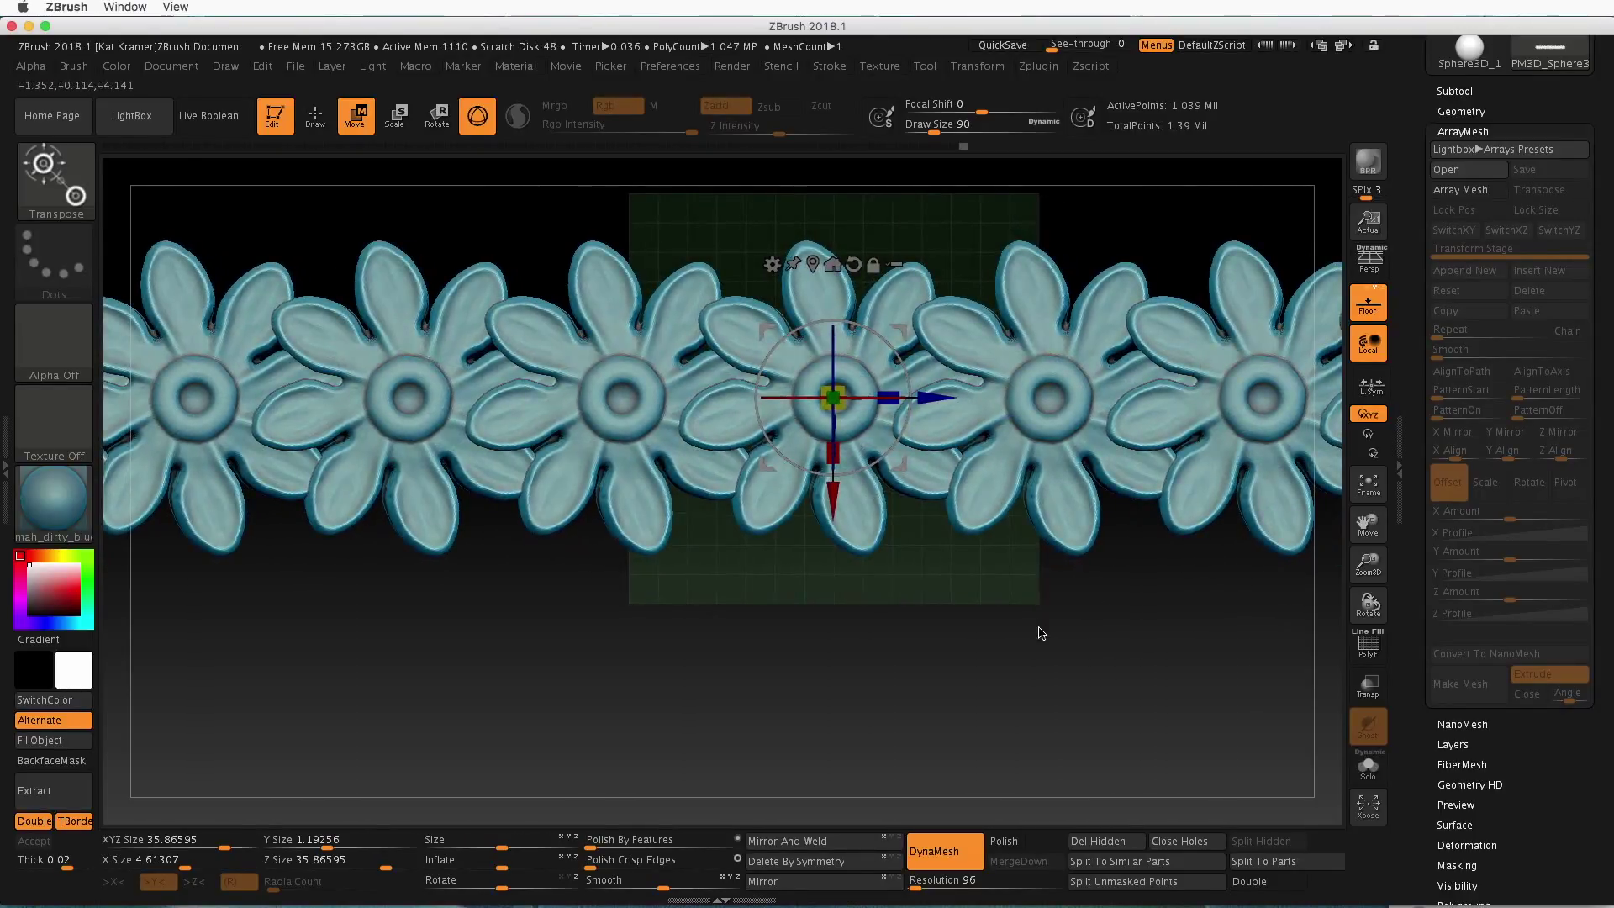
pyautogui.moveTo(1041, 632); pyautogui.dragTo(1036, 769)
pyautogui.moveTo(1030, 601); pyautogui.dragTo(1048, 677)
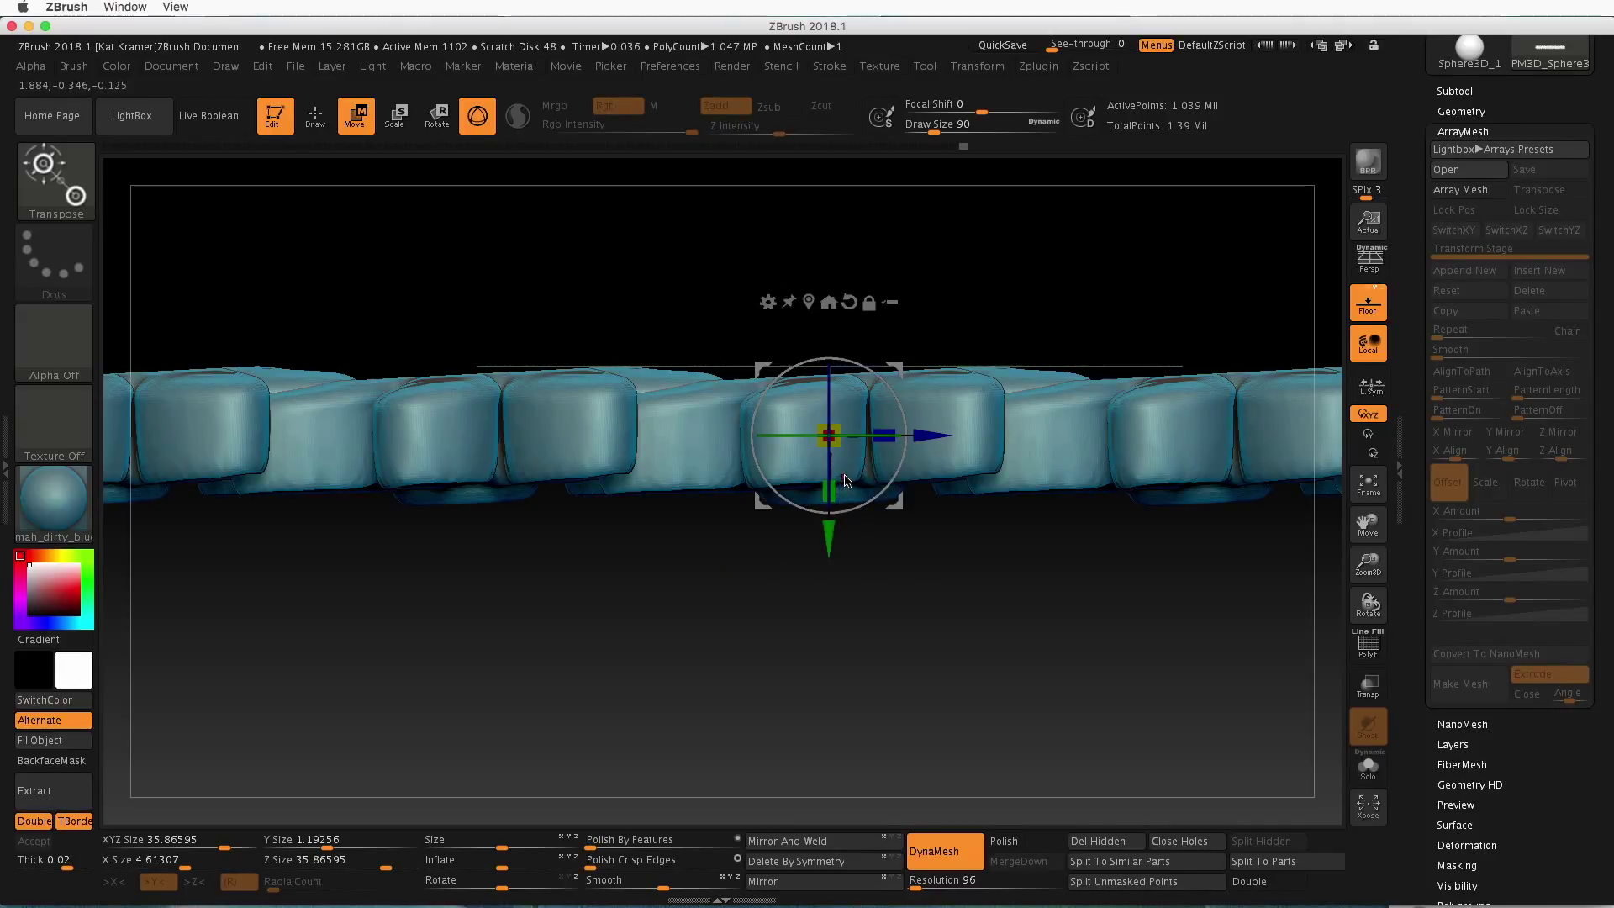
pyautogui.keyDown('ctrl'); pyautogui.moveTo(835, 489); pyautogui.dragTo(857, 597); pyautogui.keyUp('ctrl')
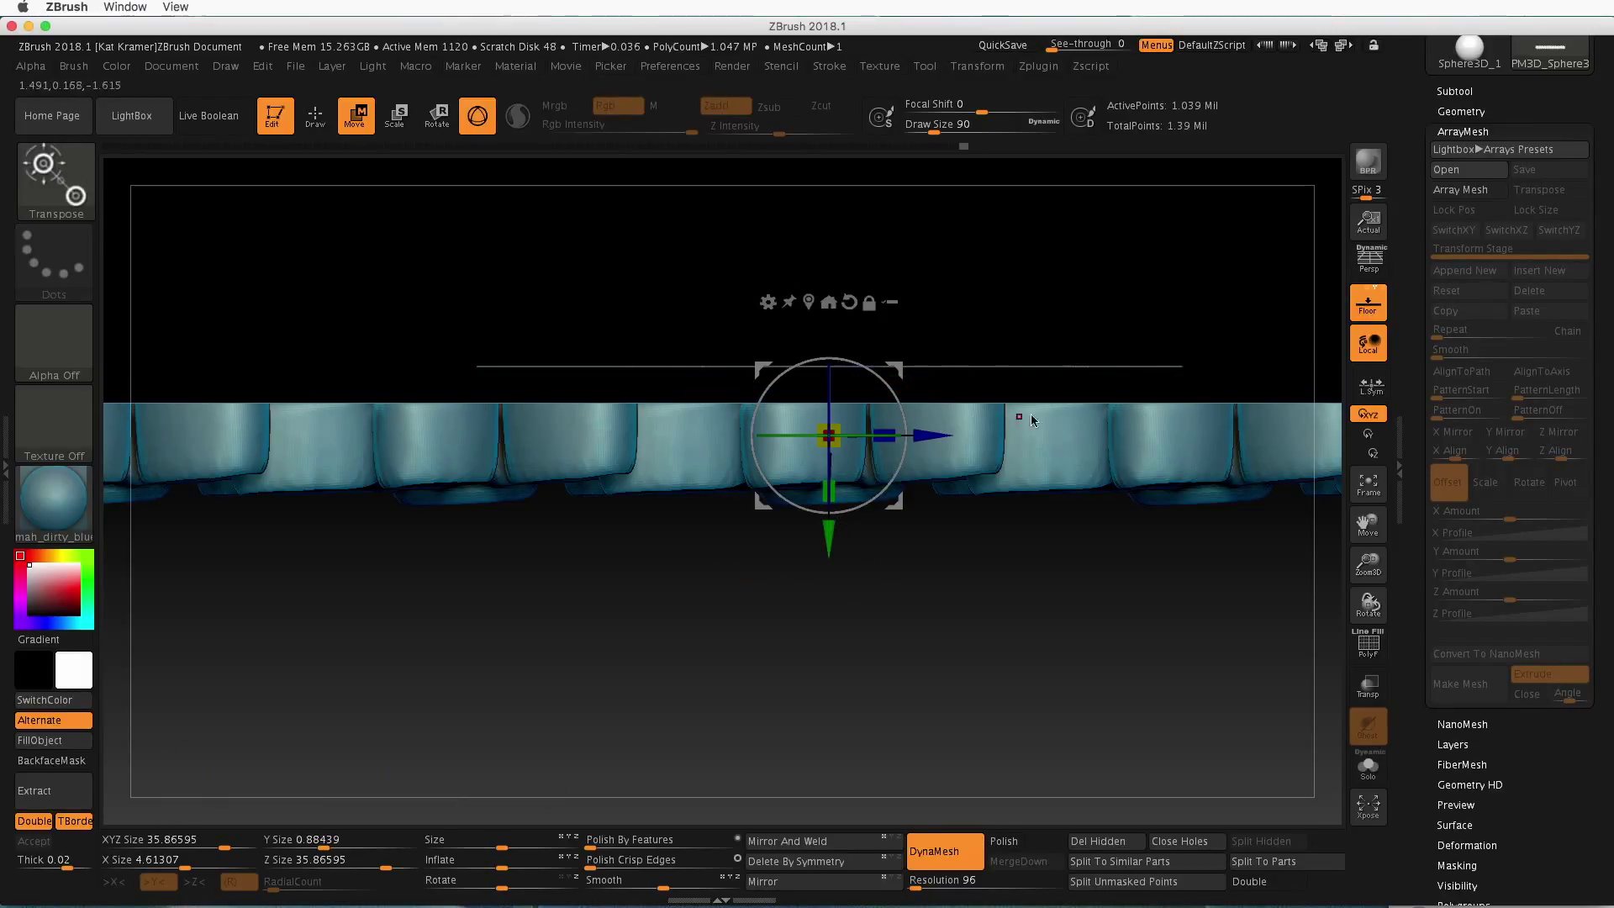
pyautogui.moveTo(984, 508); pyautogui.dragTo(541, 356)
pyautogui.moveTo(995, 329); pyautogui.dragTo(988, 446)
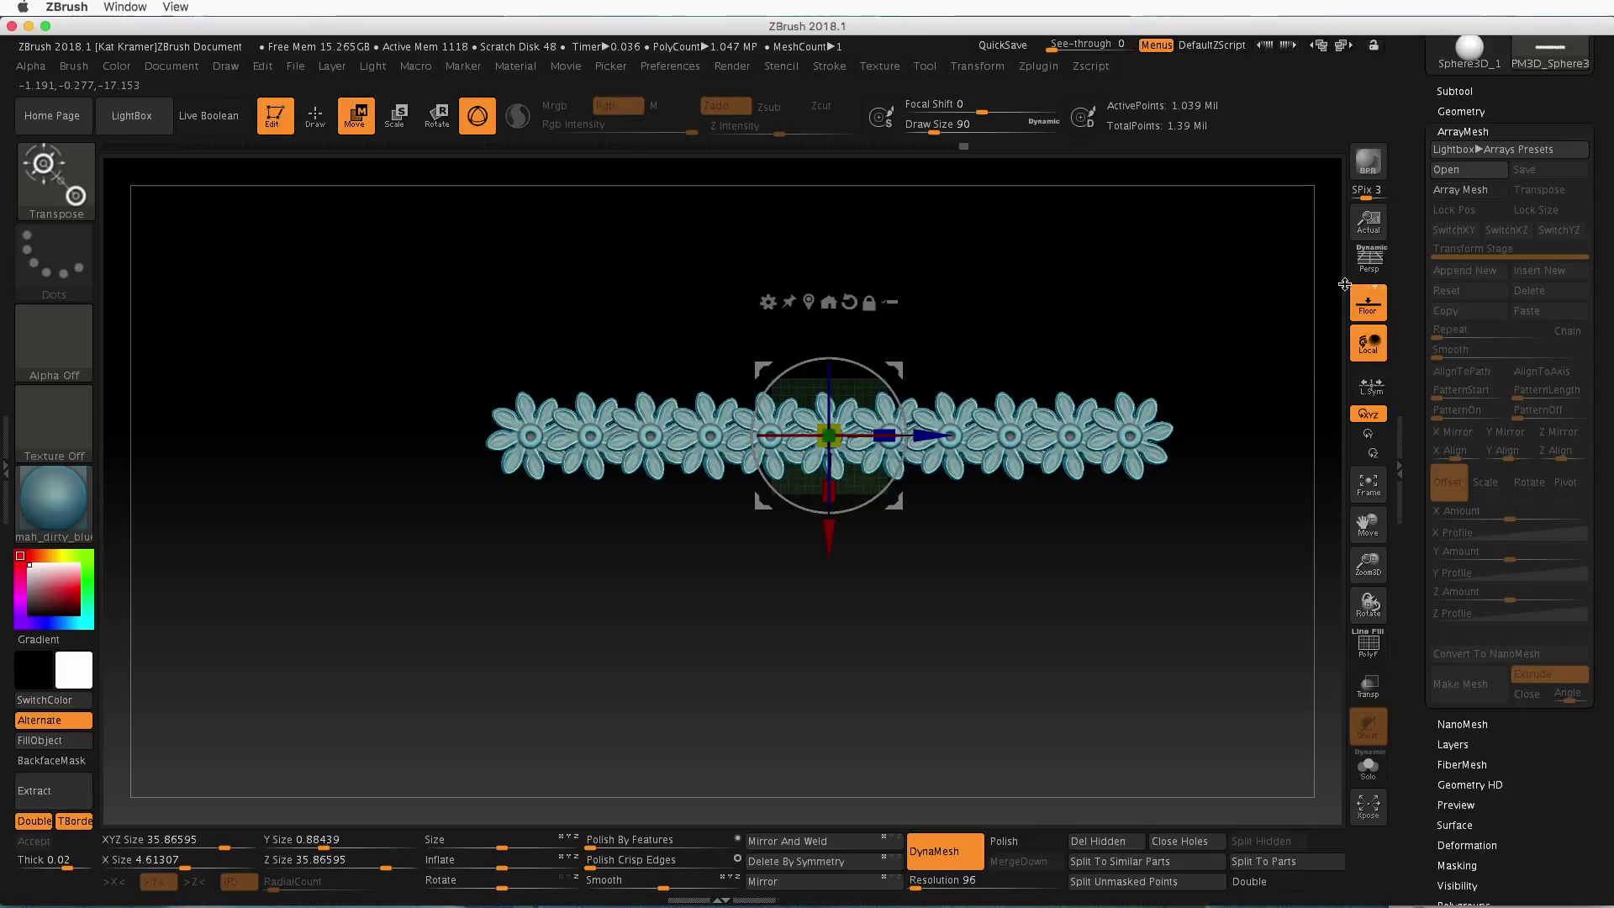
# Append a cube as a new subtool alongside the flower chain
pyautogui.click(1555, 132)
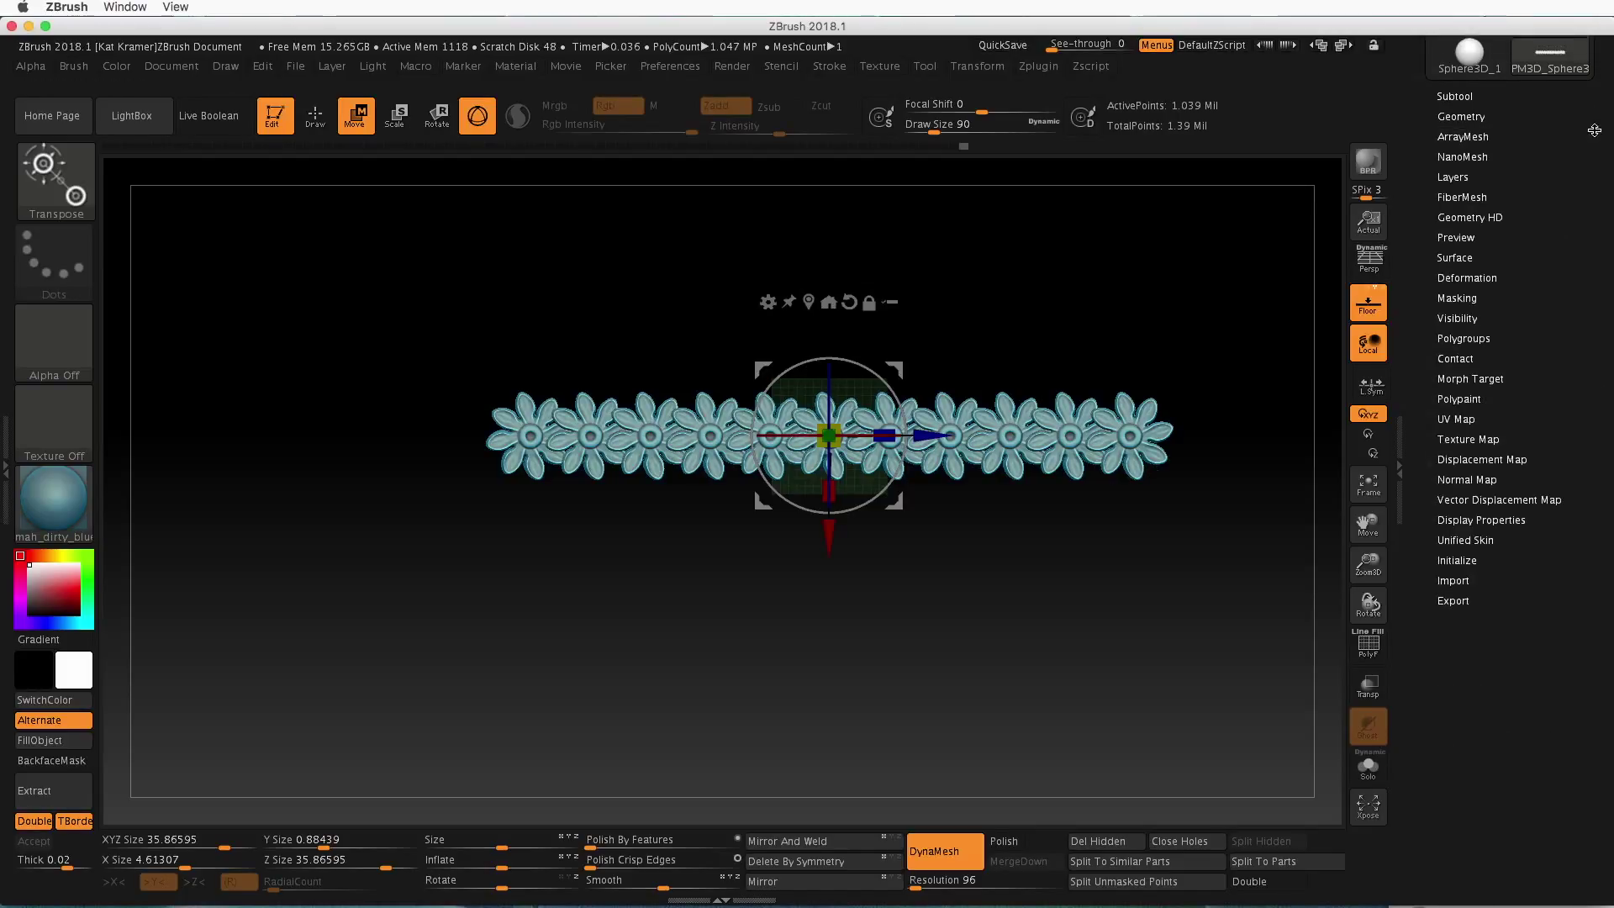
pyautogui.scroll(3, 906, 573)
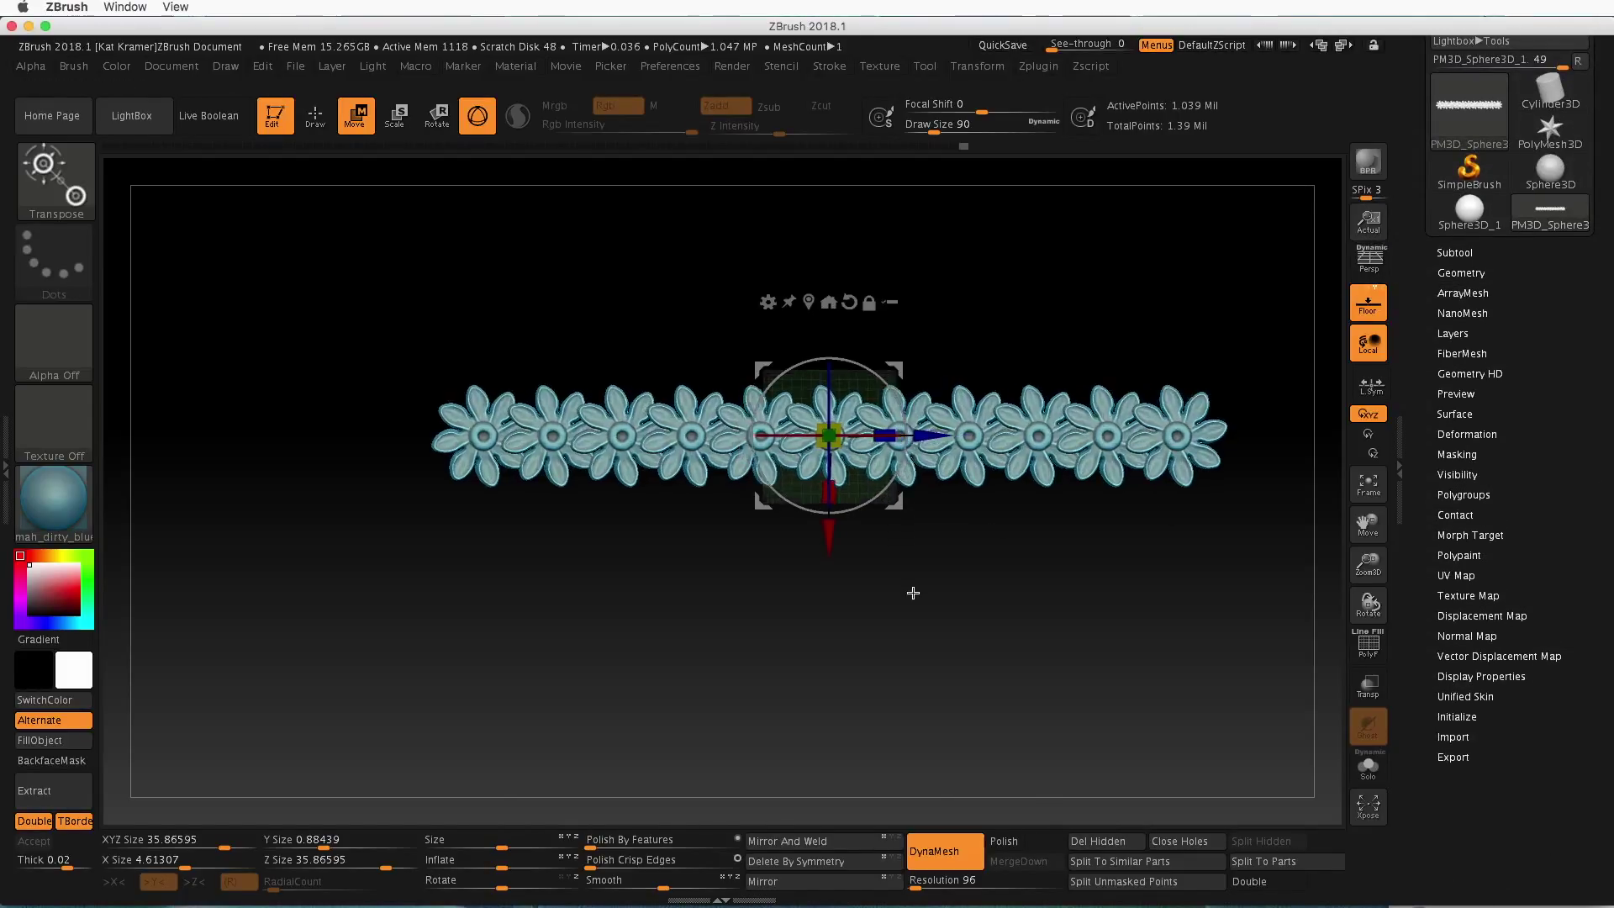
pyautogui.click(1461, 251)
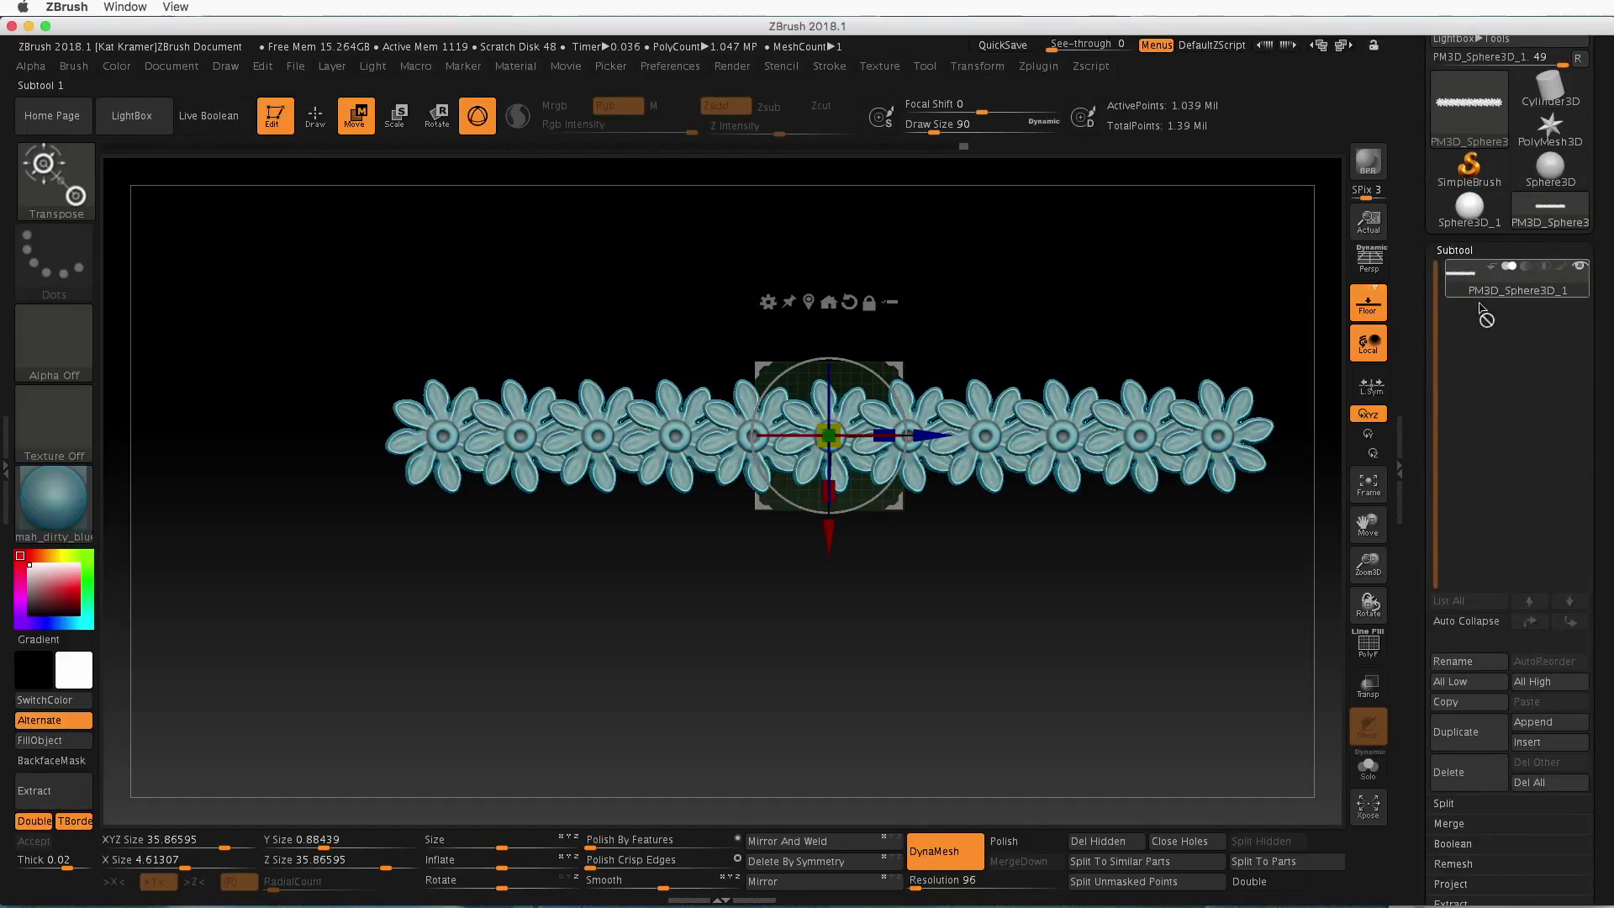
pyautogui.click(1557, 725)
pyautogui.click(905, 644)
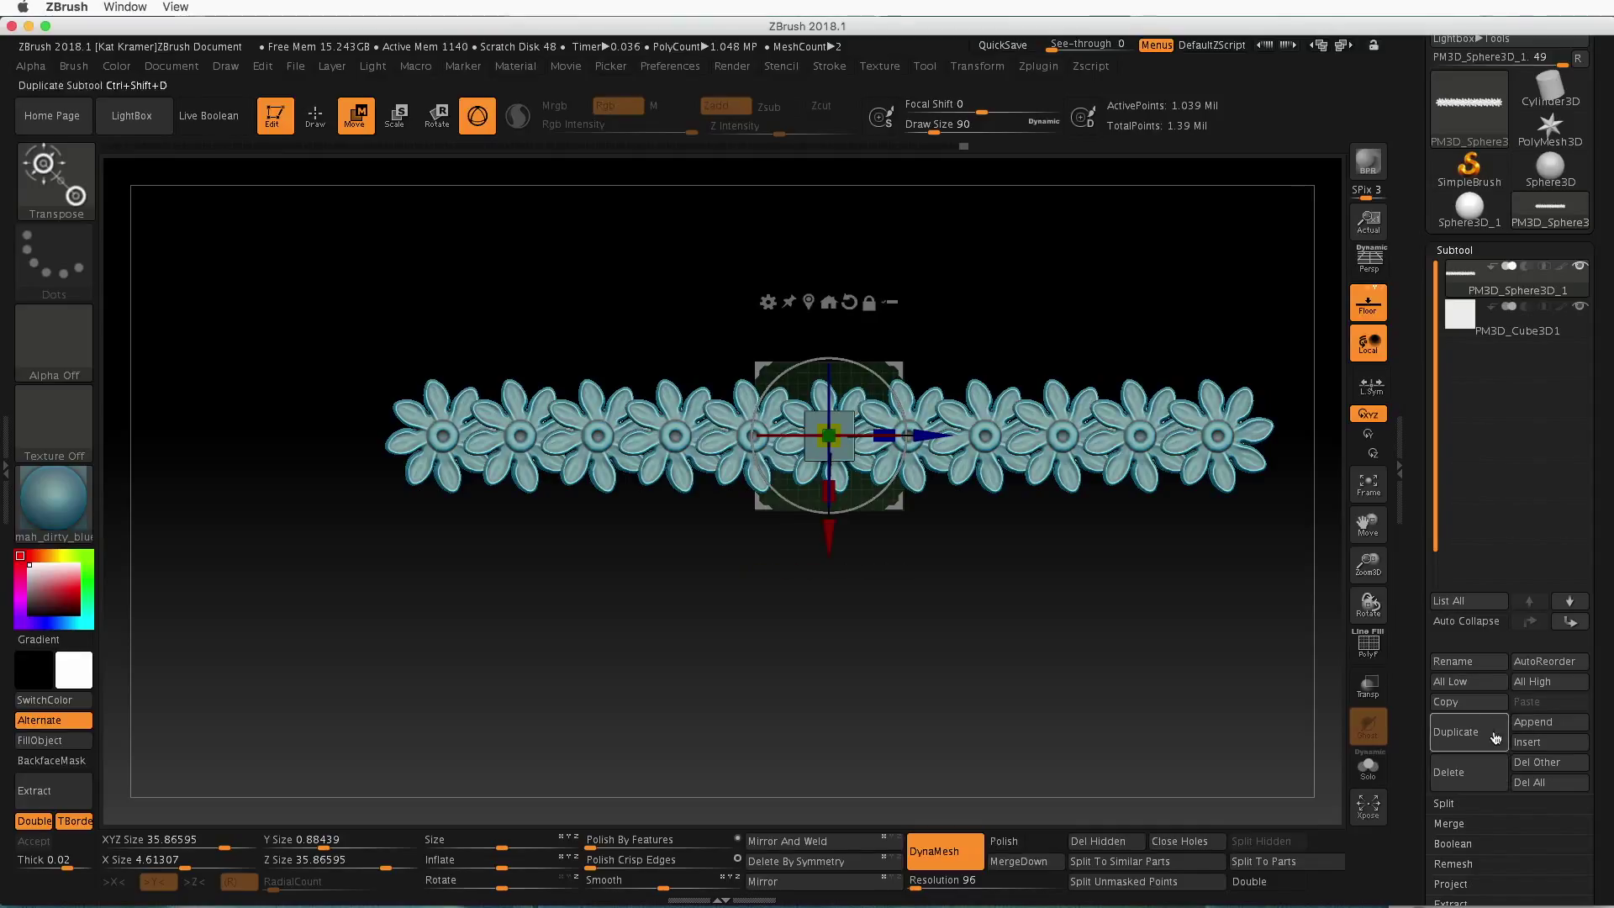
# Turn on transparency, make the cube the active subtool and scale it up uniformly to about 5.56
pyautogui.click(1367, 691)
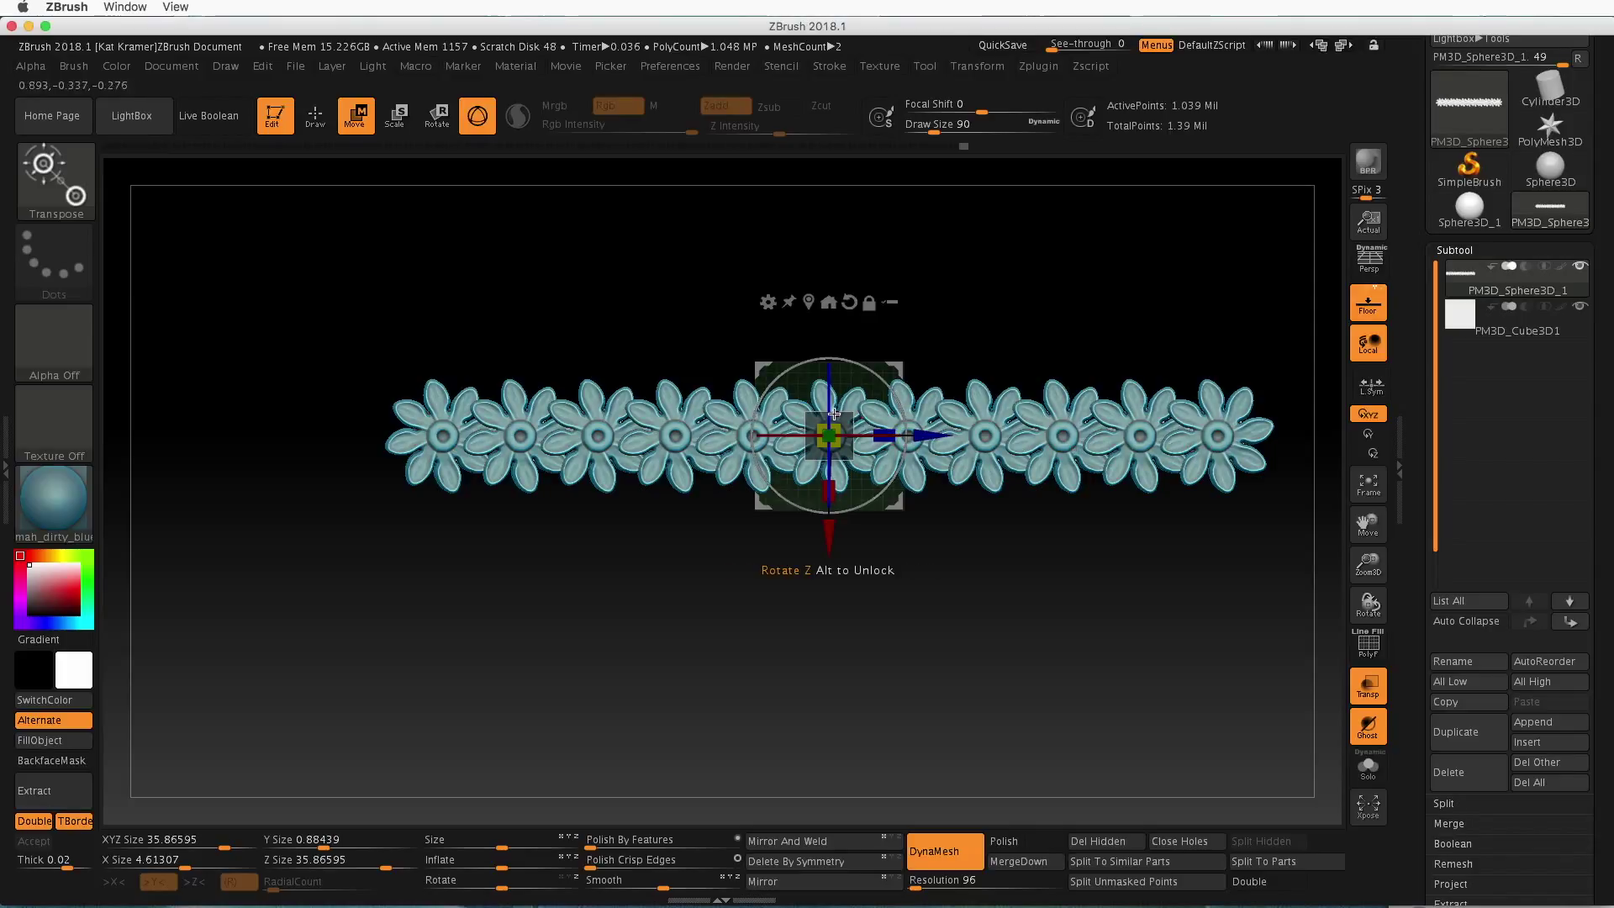
pyautogui.click(1526, 332)
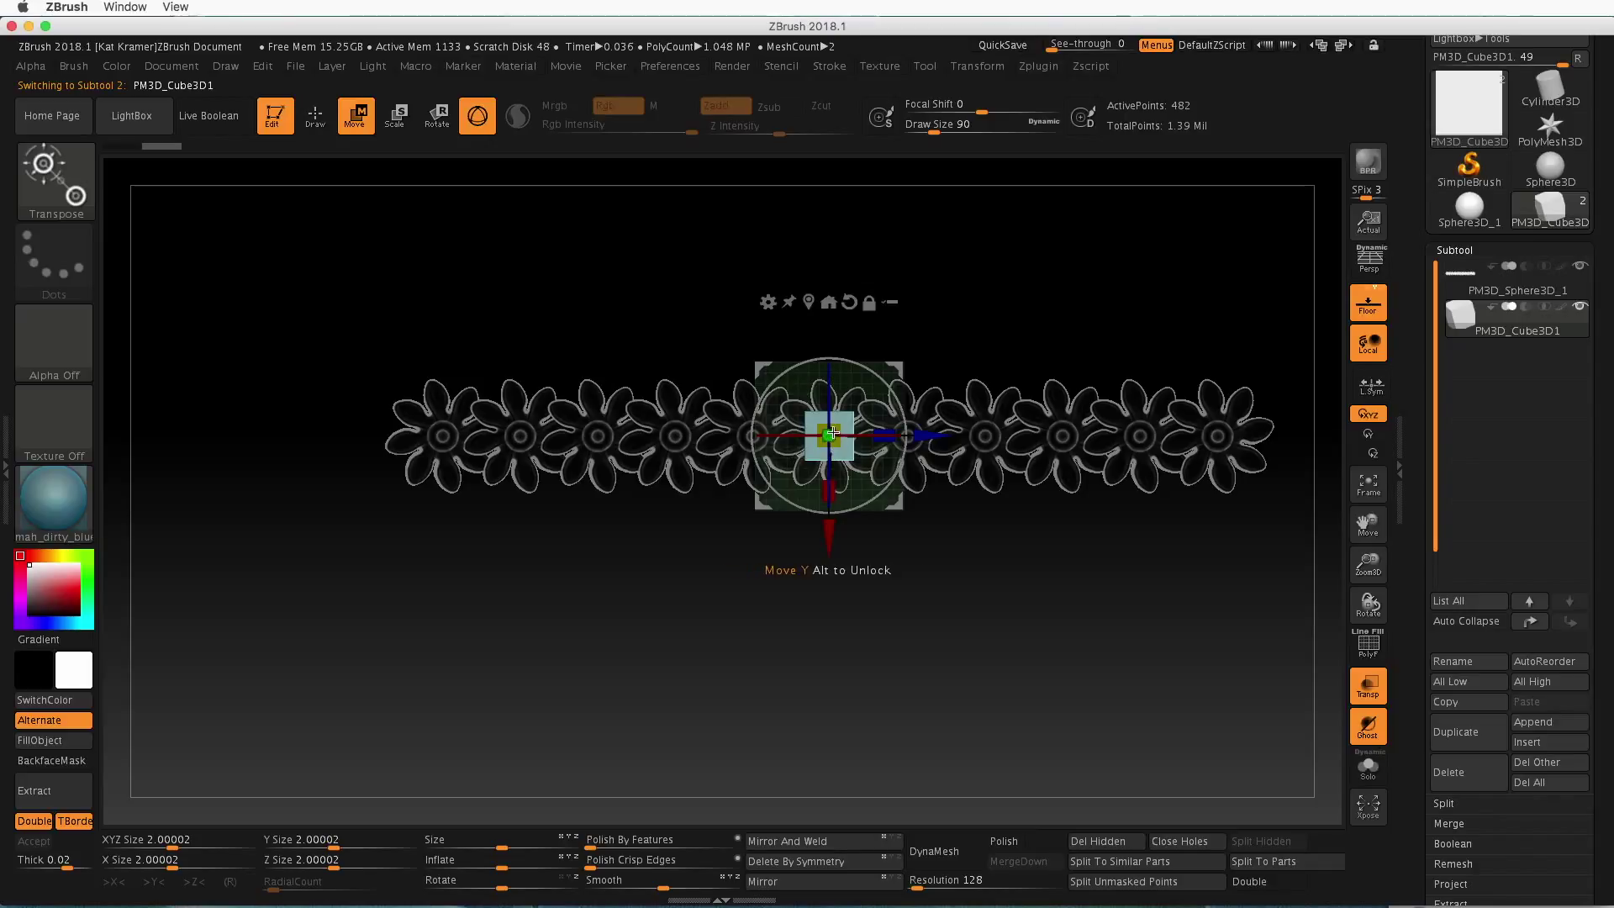
pyautogui.moveTo(832, 433); pyautogui.dragTo(867, 390)
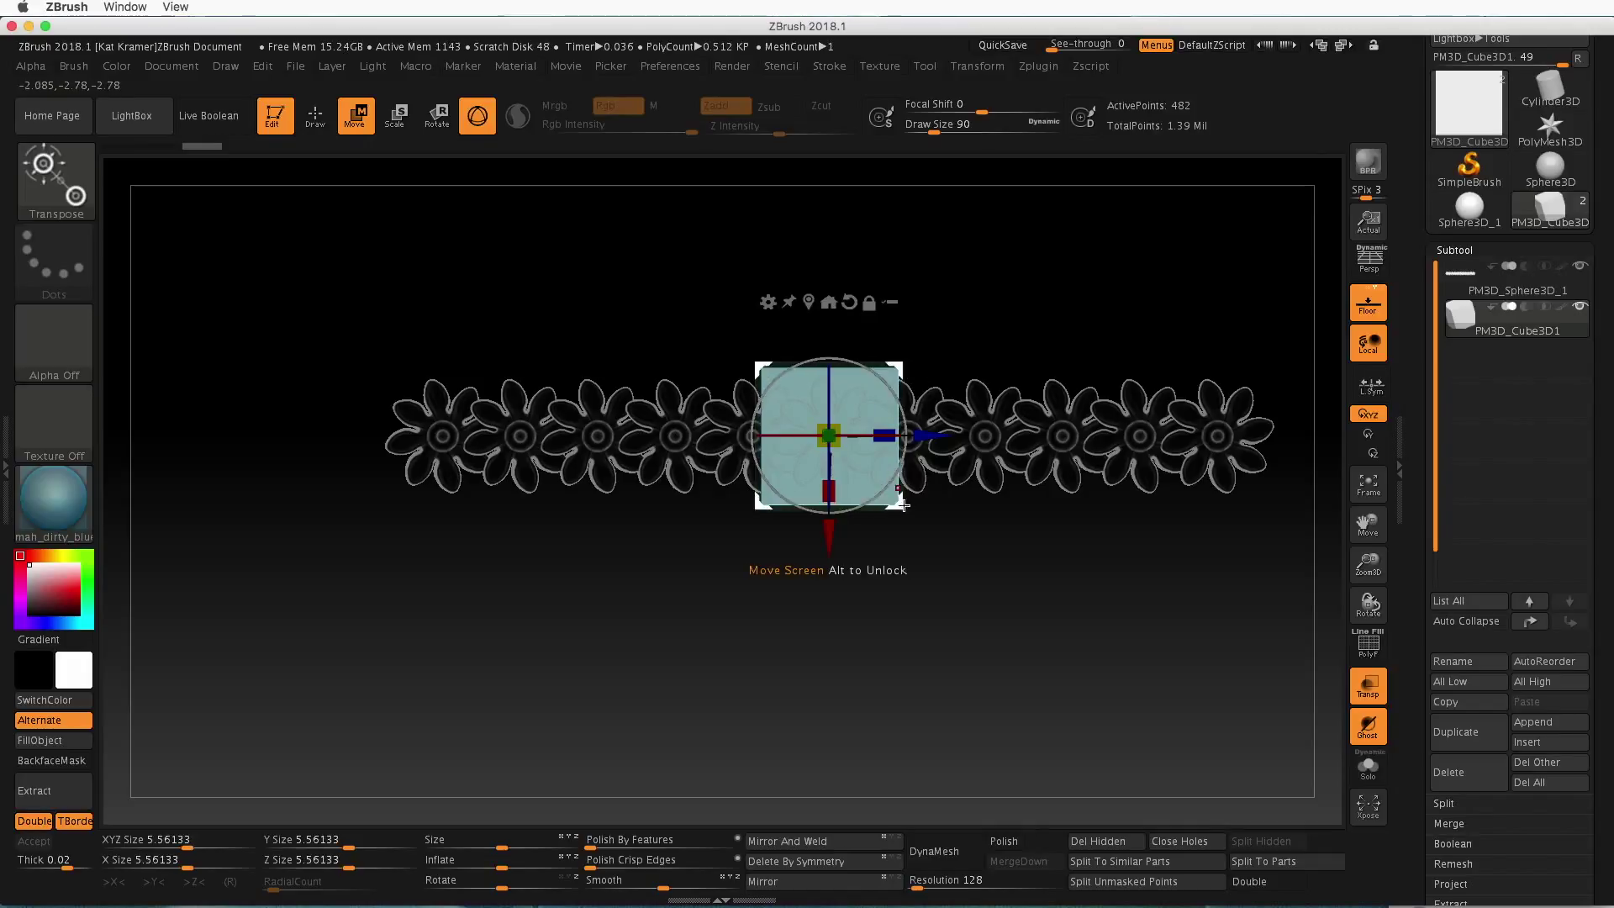
# Move the cube along the chain to its left end, aligning its inner edge with the center of the first flower
pyautogui.moveTo(923, 434); pyautogui.dragTo(468, 432)
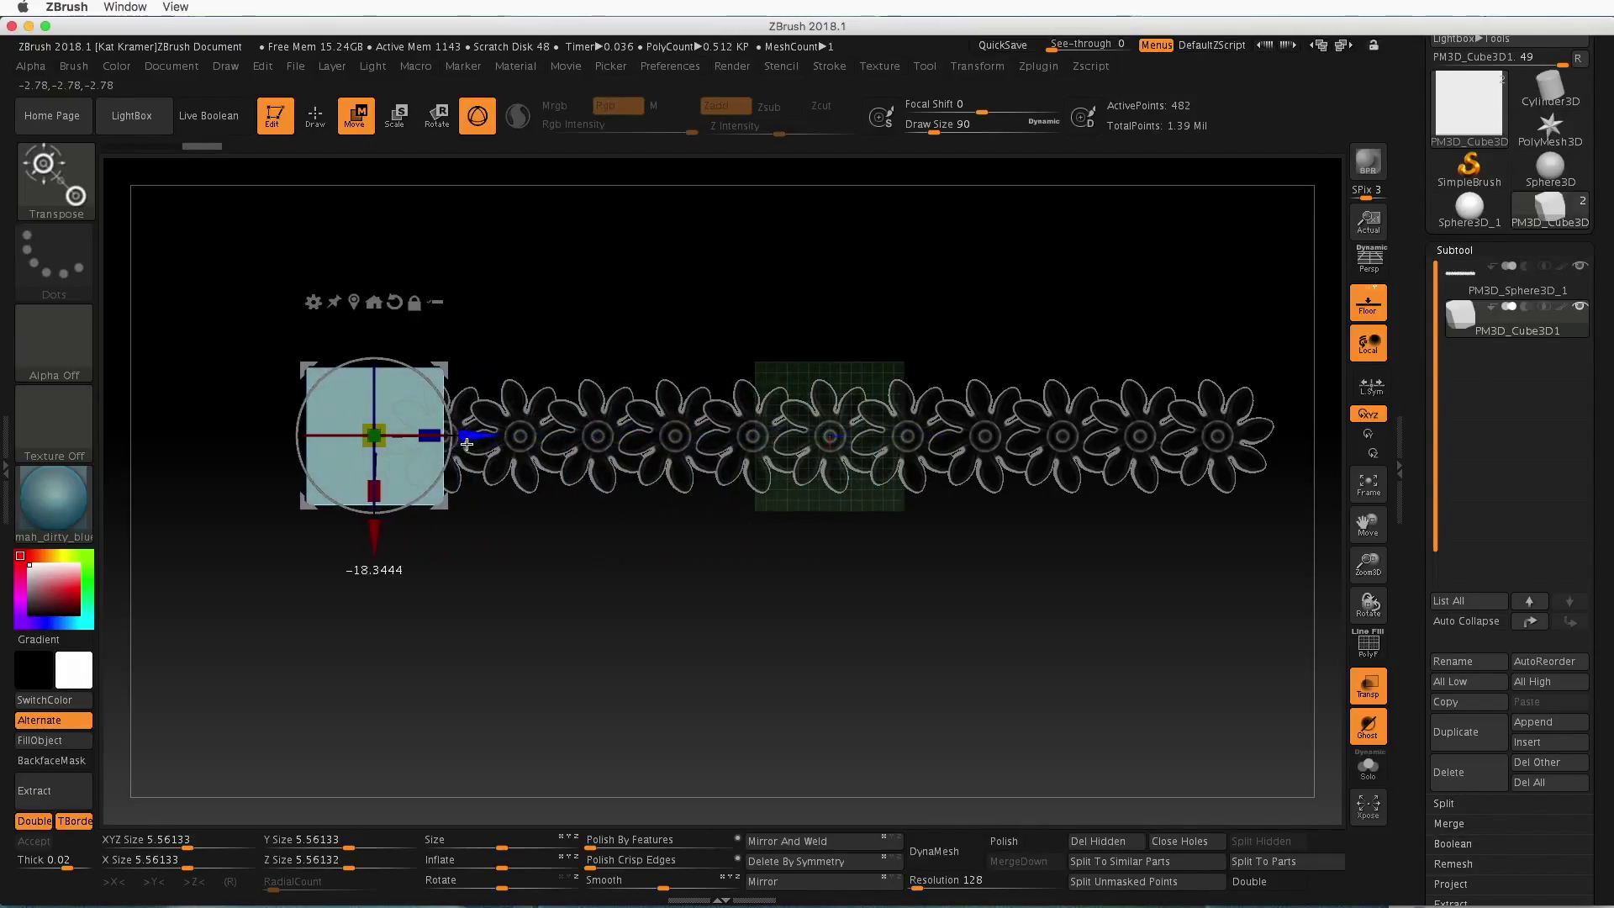
pyautogui.keyDown('alt'); pyautogui.moveTo(533, 544); pyautogui.dragTo(1020, 746); pyautogui.keyUp('alt')
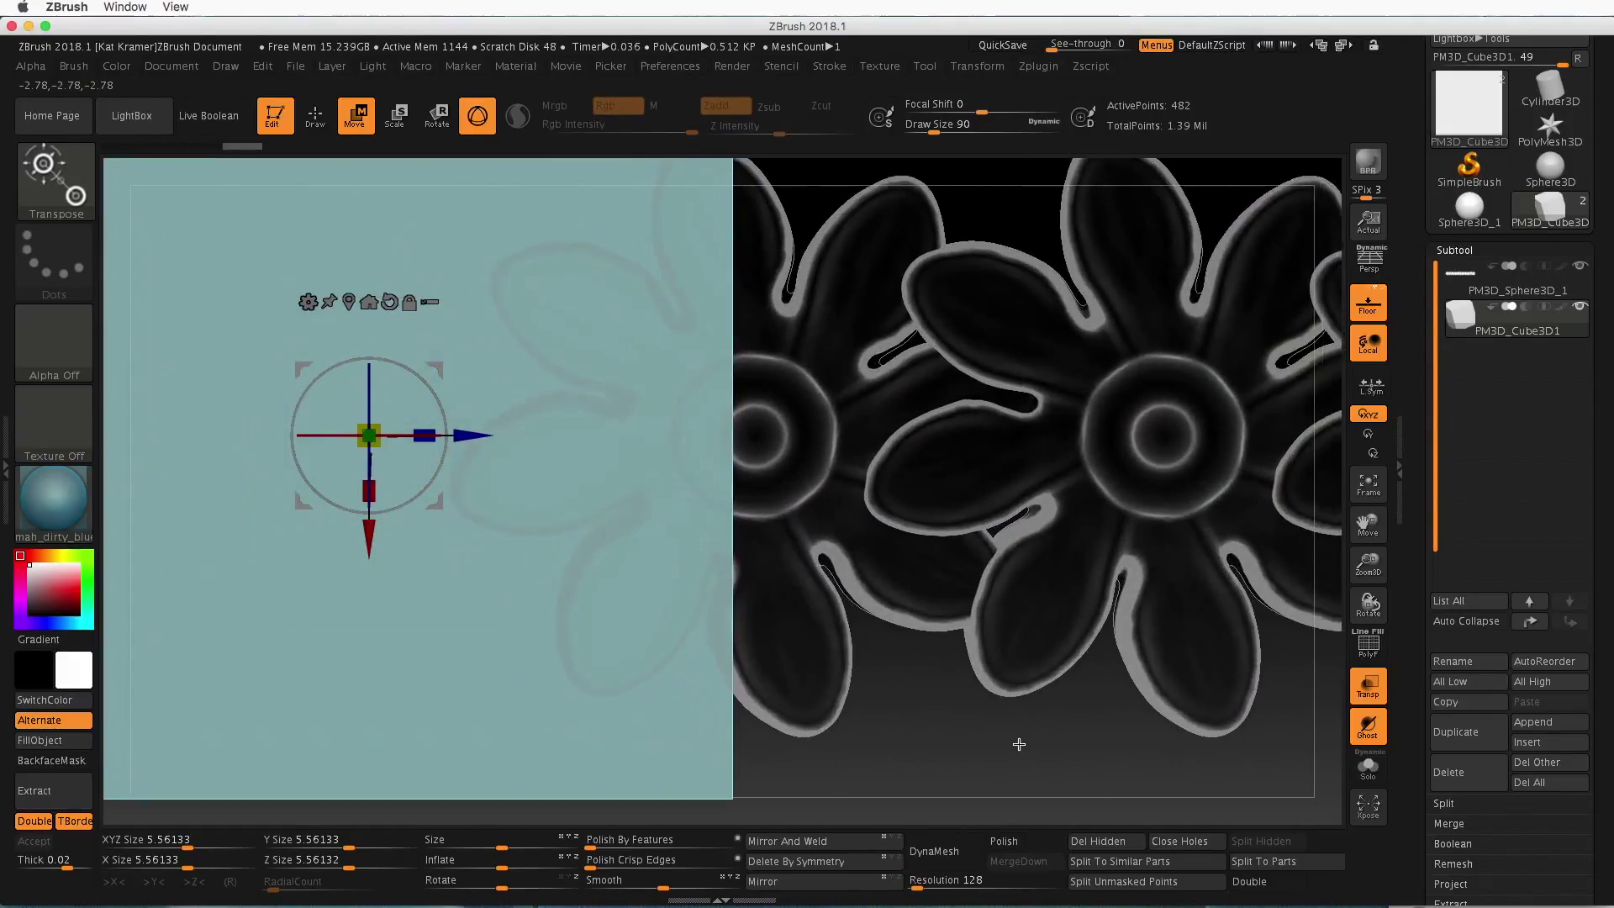
pyautogui.keyDown('alt'); pyautogui.moveTo(984, 443); pyautogui.dragTo(926, 527); pyautogui.keyUp('alt')
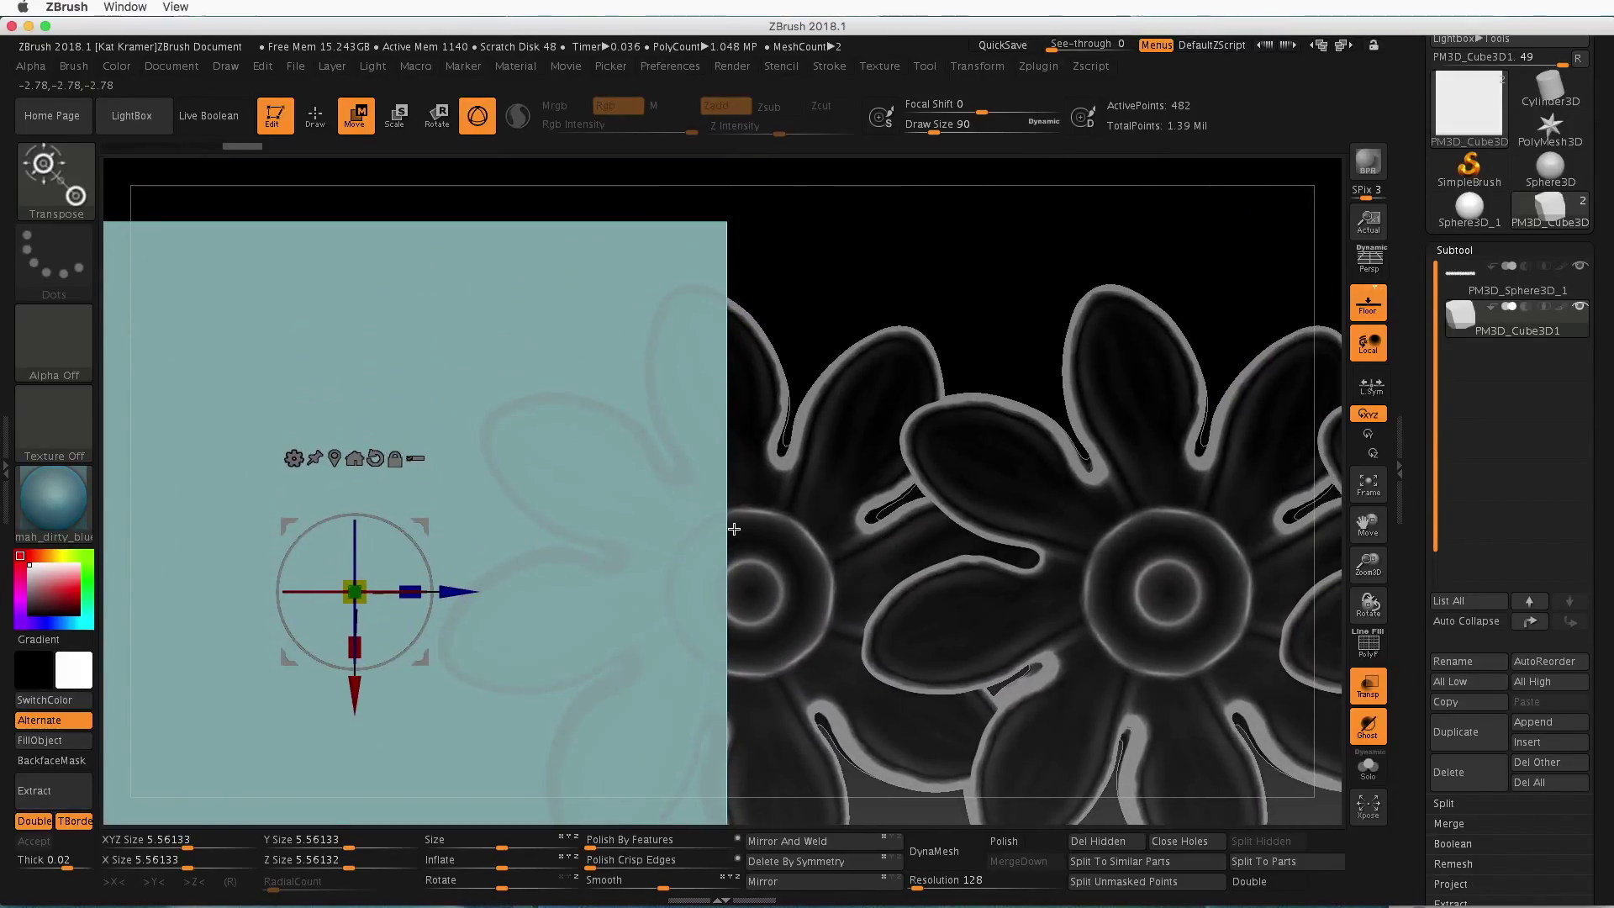
pyautogui.moveTo(459, 593); pyautogui.dragTo(493, 576)
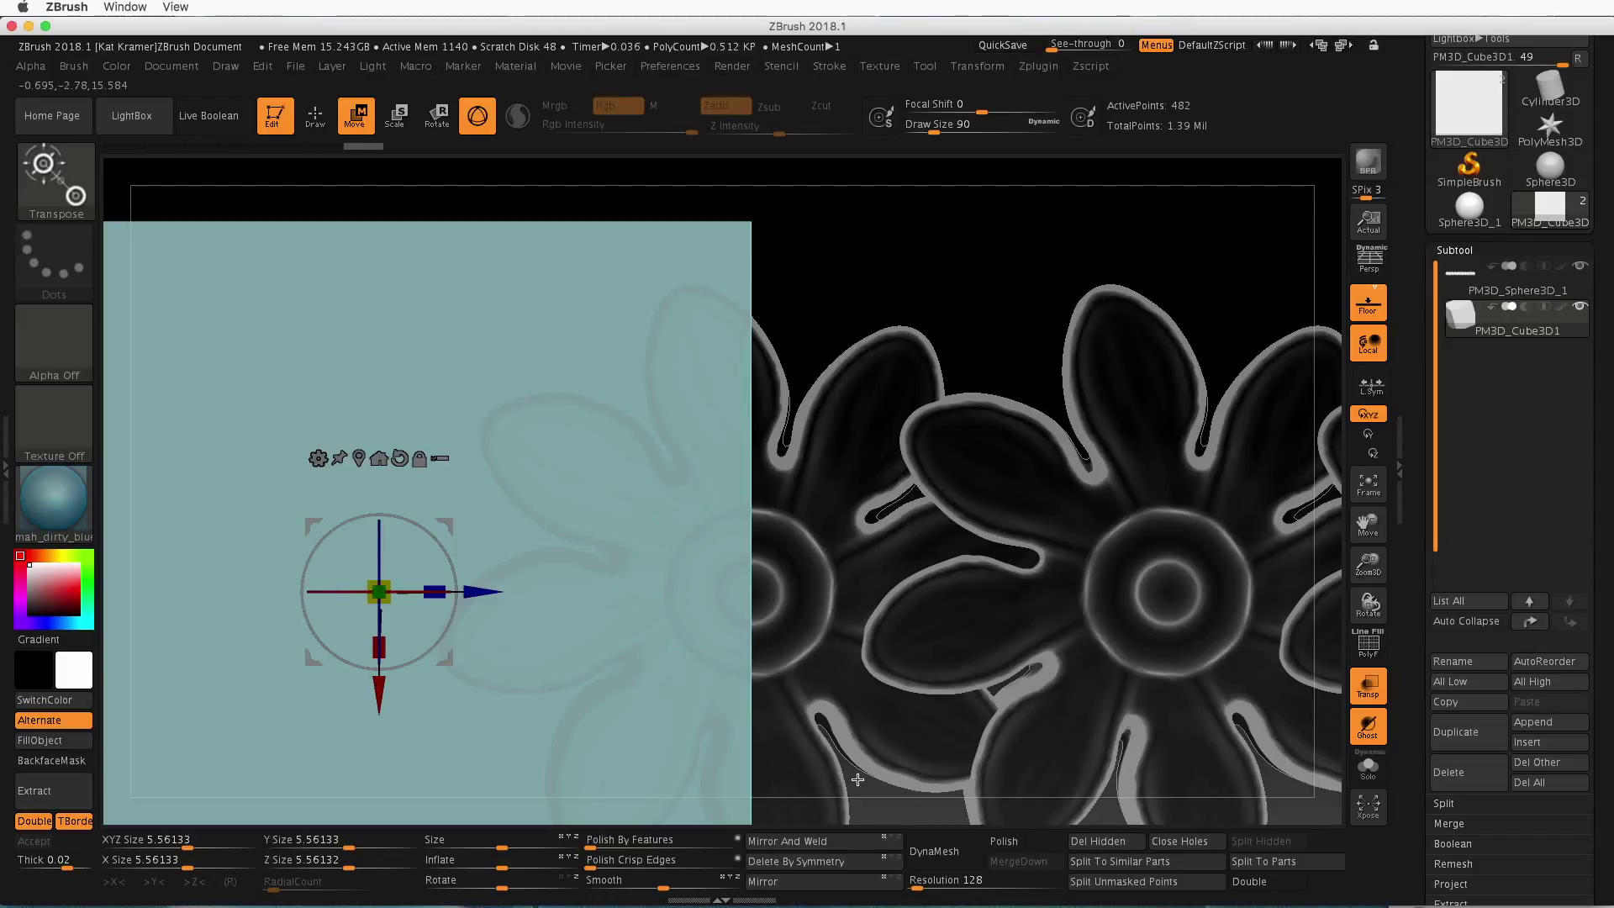
pyautogui.moveTo(857, 779); pyautogui.dragTo(475, 384)
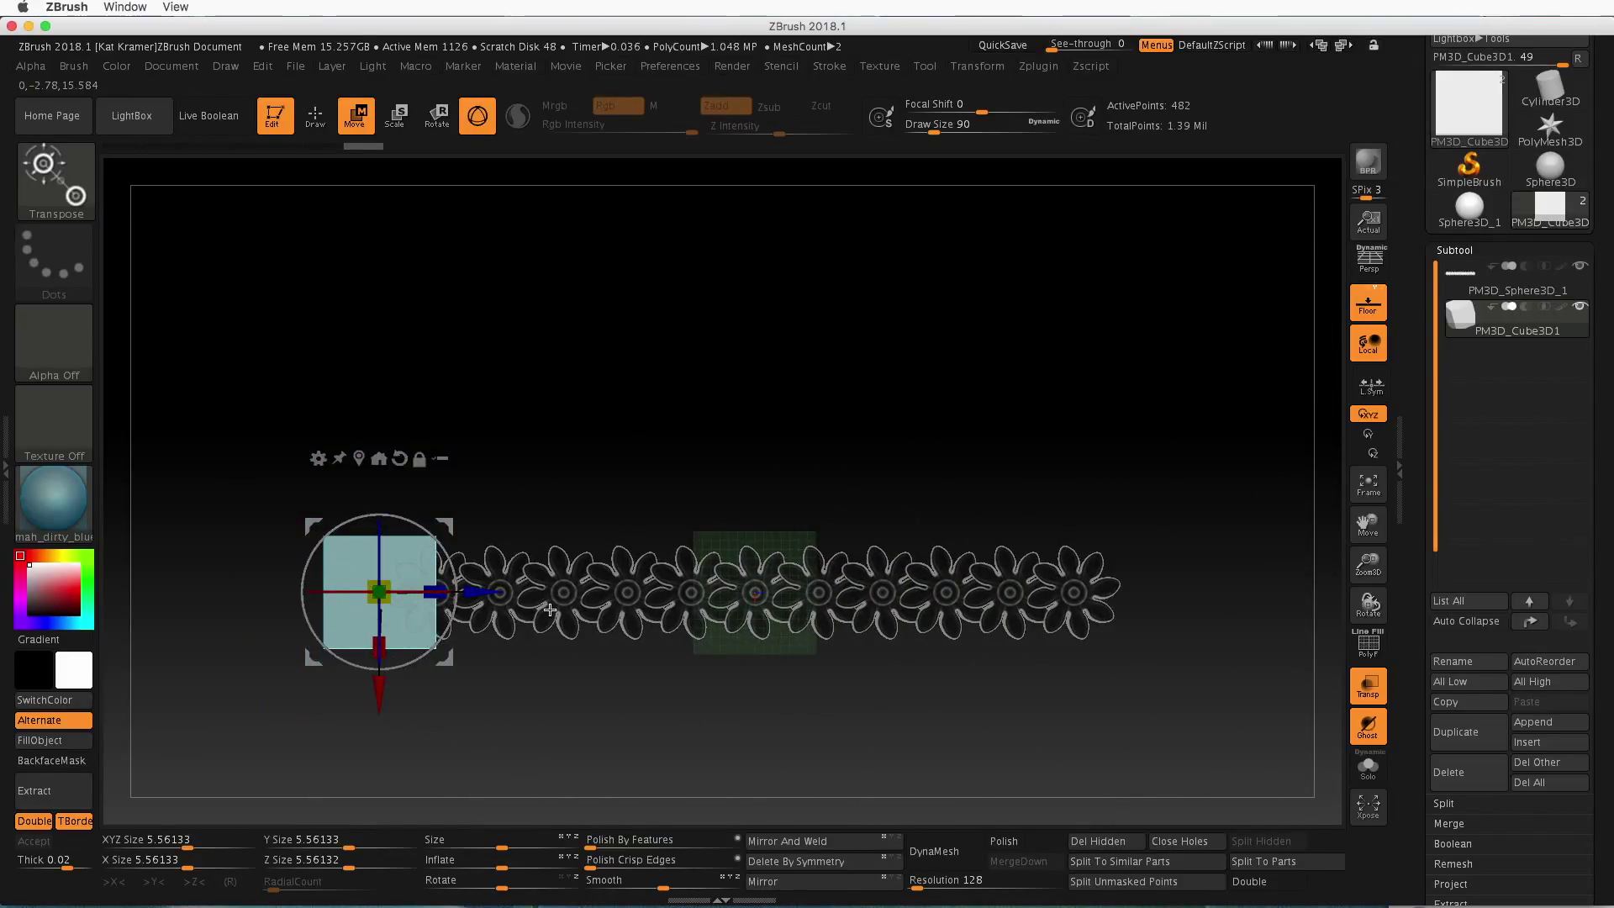
# Duplicate the cube within its subtool to the chain's right end, aligning its inner edge with the center of the last flower
pyautogui.press('super')
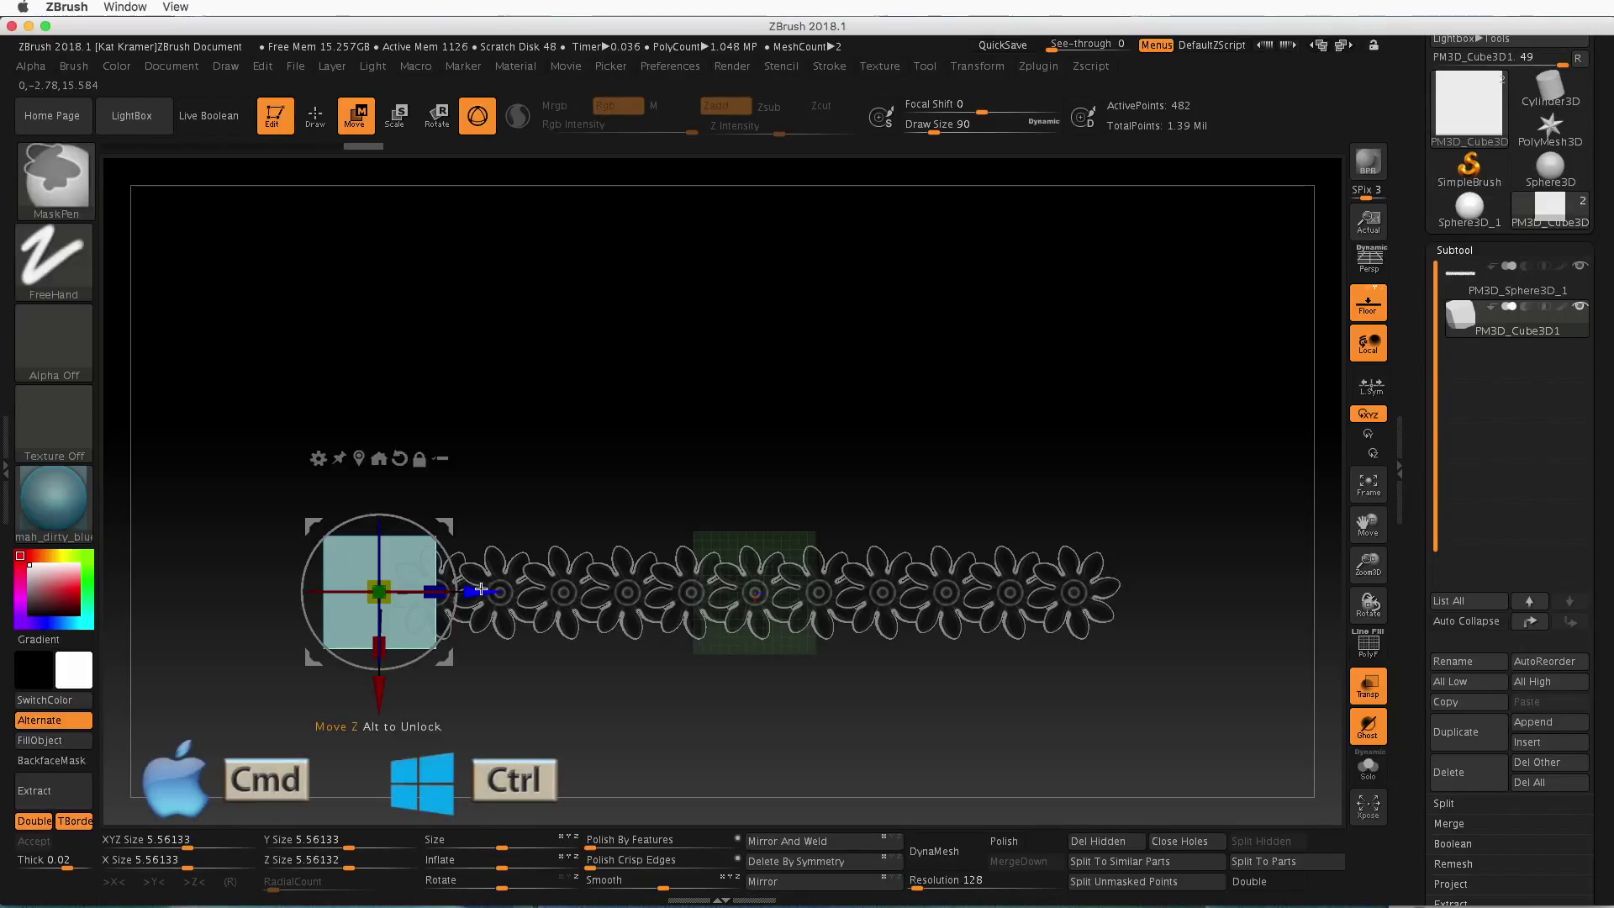
pyautogui.keyDown('super'); pyautogui.moveTo(475, 591); pyautogui.dragTo(1226, 573); pyautogui.keyUp('super')
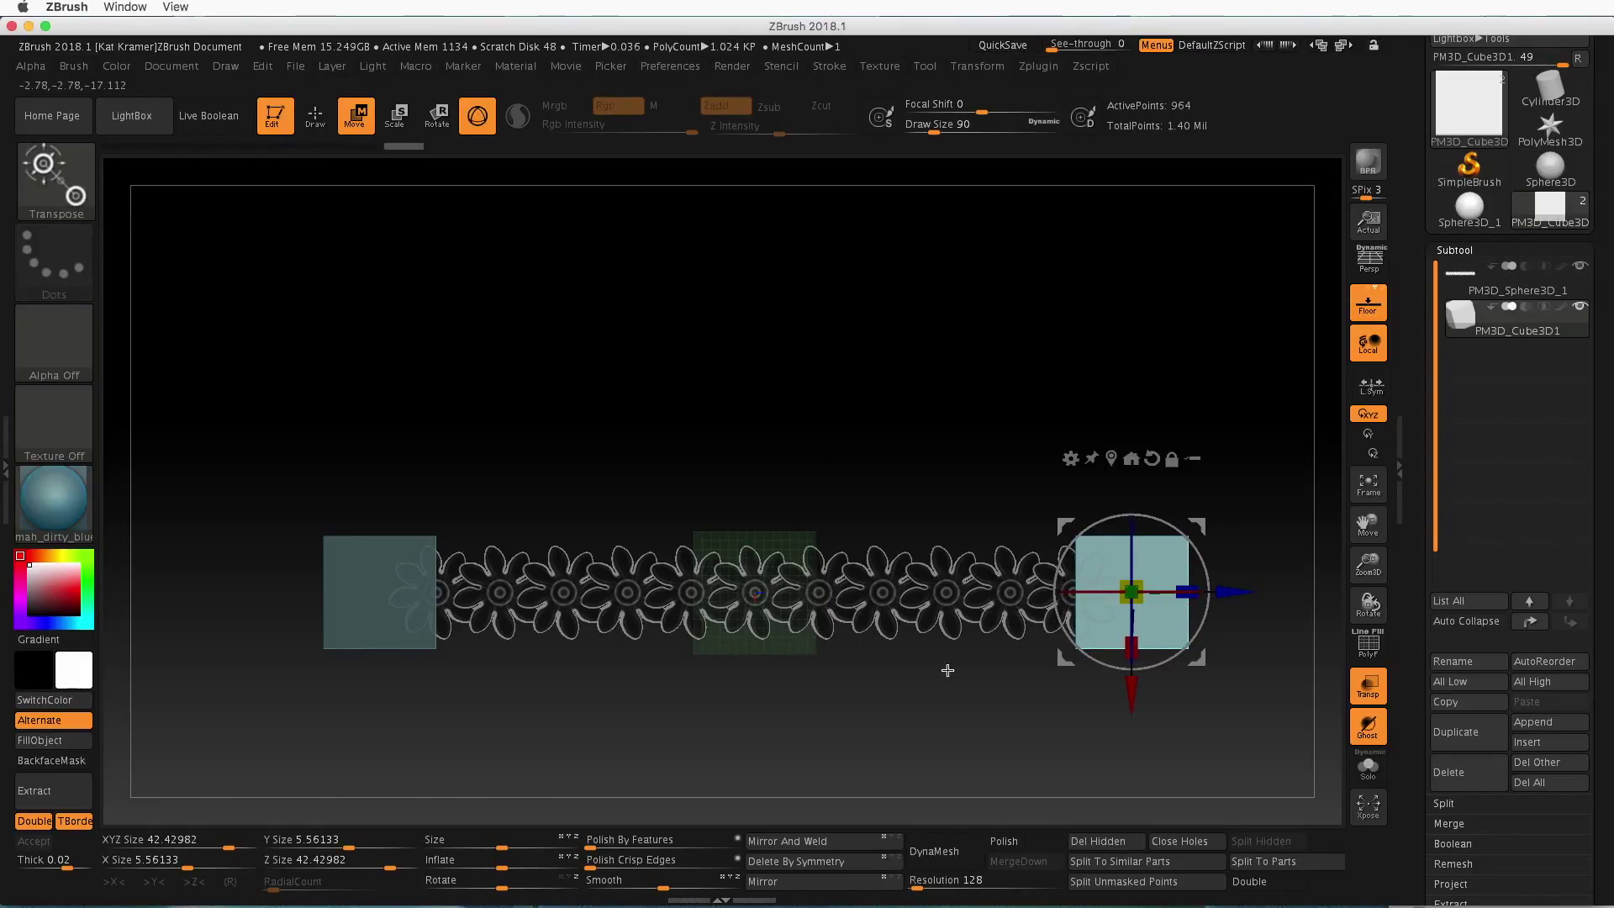
pyautogui.scroll(10, 947, 670)
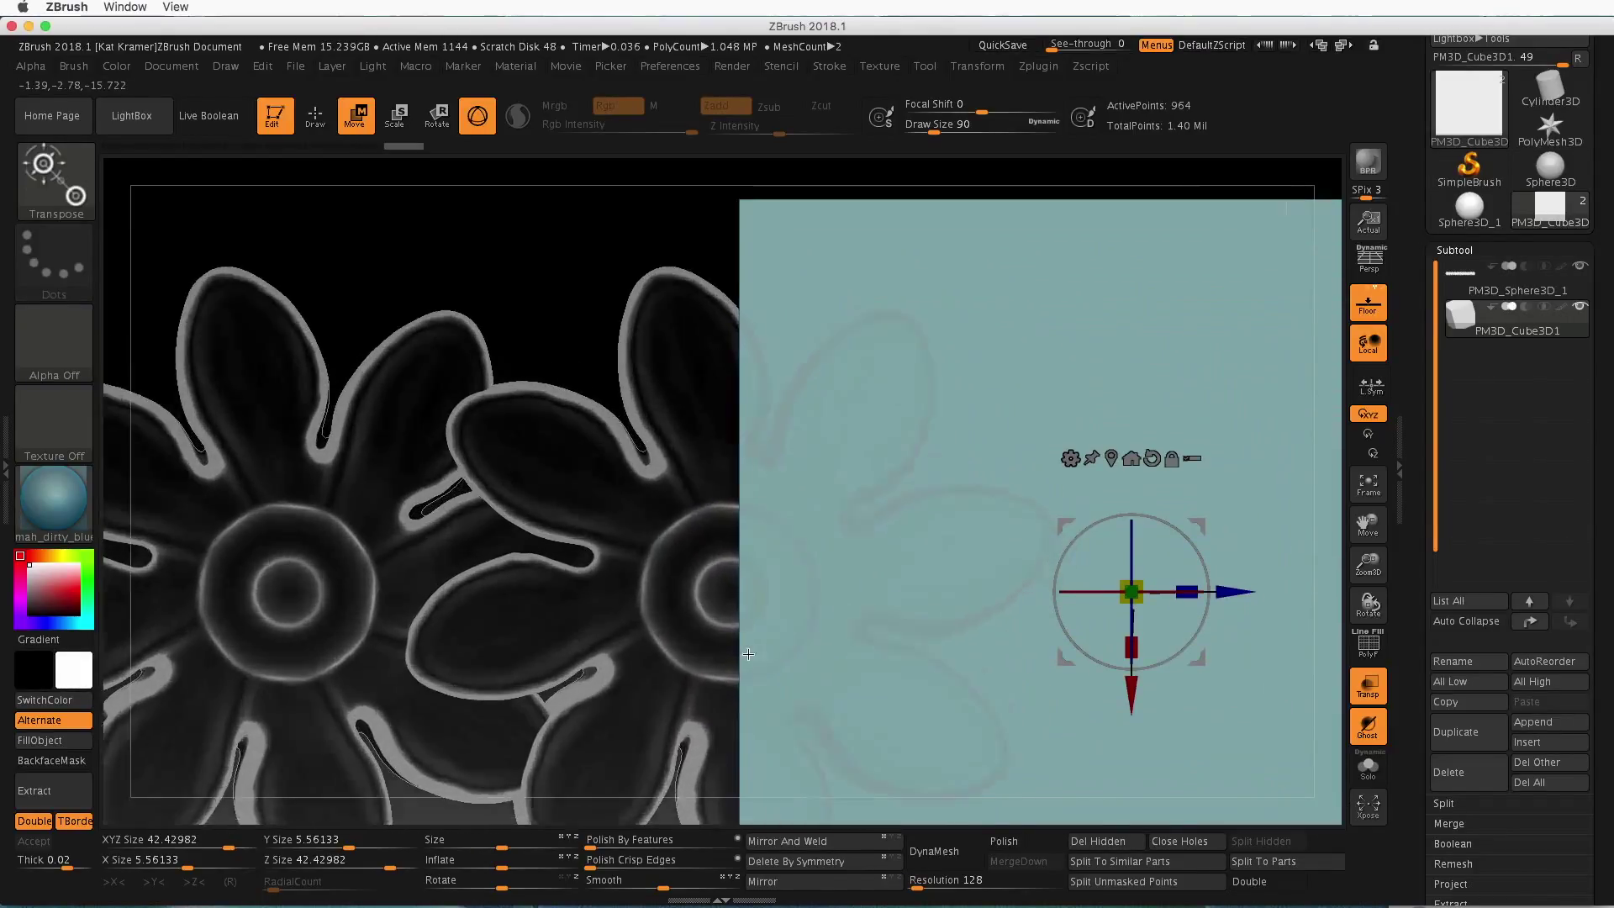
pyautogui.scroll(5, 749, 655)
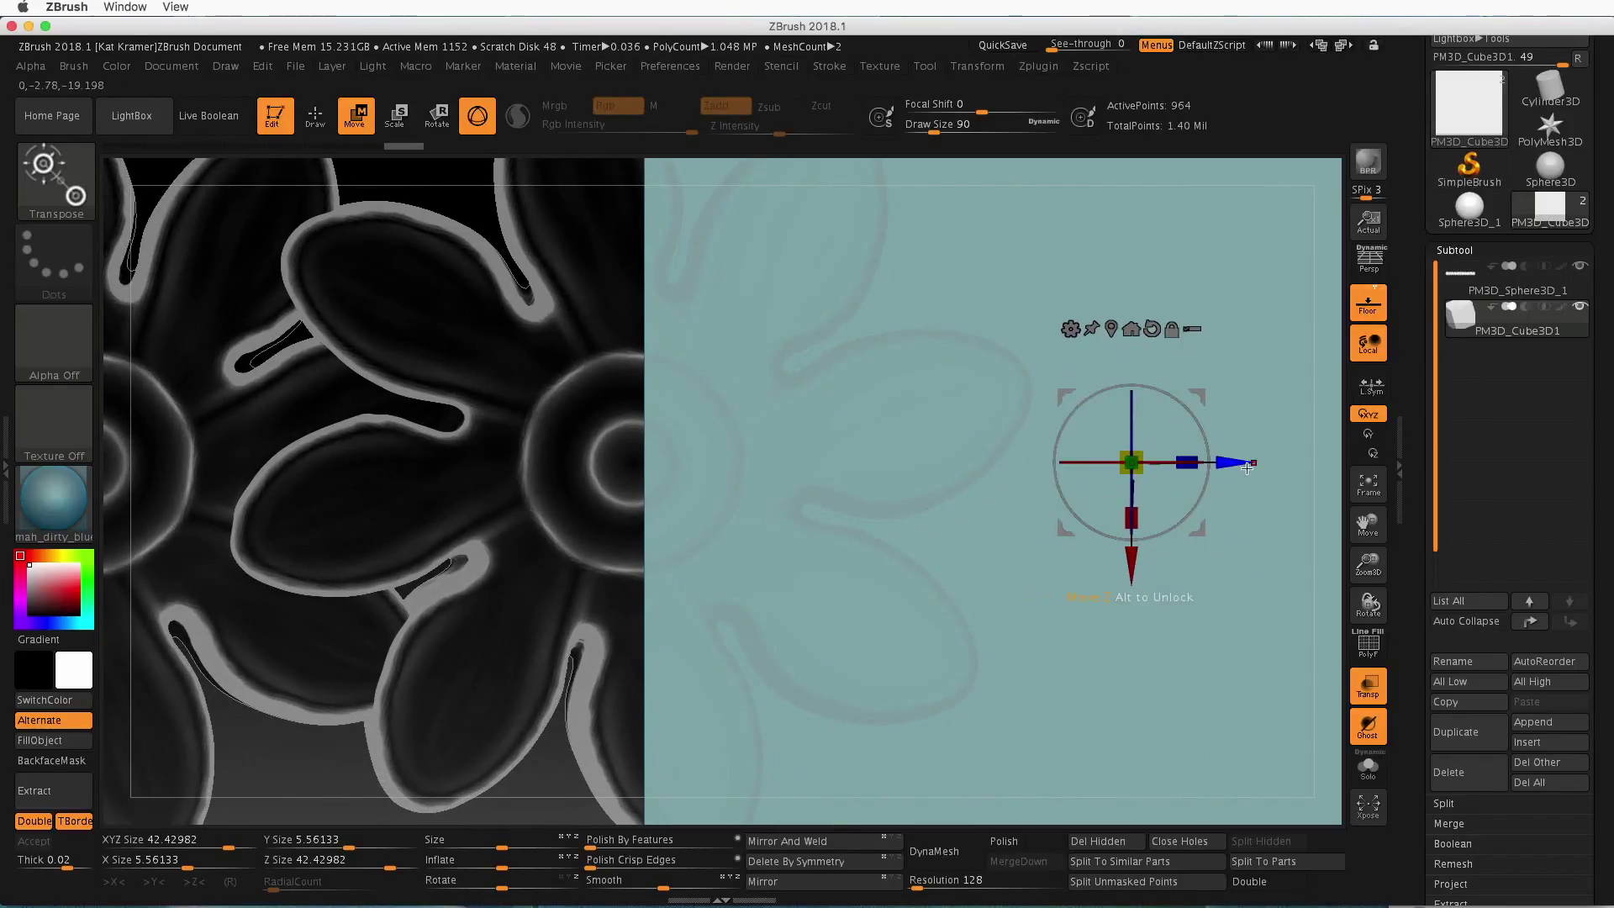
pyautogui.moveTo(1231, 468)
pyautogui.mouseDown()
pyautogui.moveTo(1219, 479)
pyautogui.moveTo(1216, 464)
pyautogui.mouseUp()
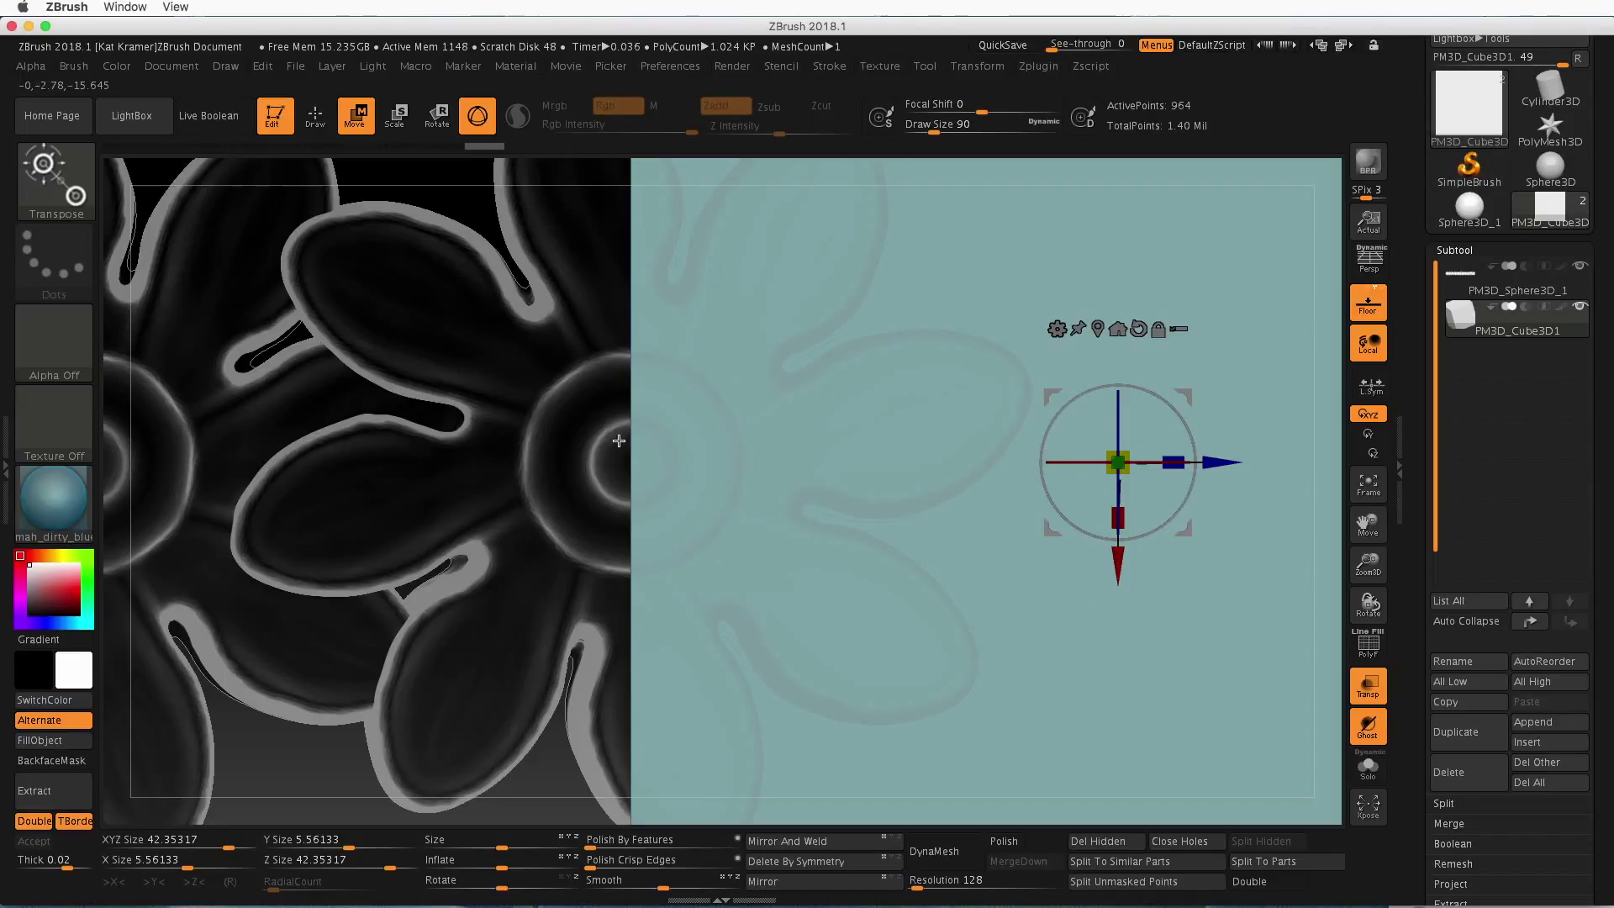
pyautogui.press('f')
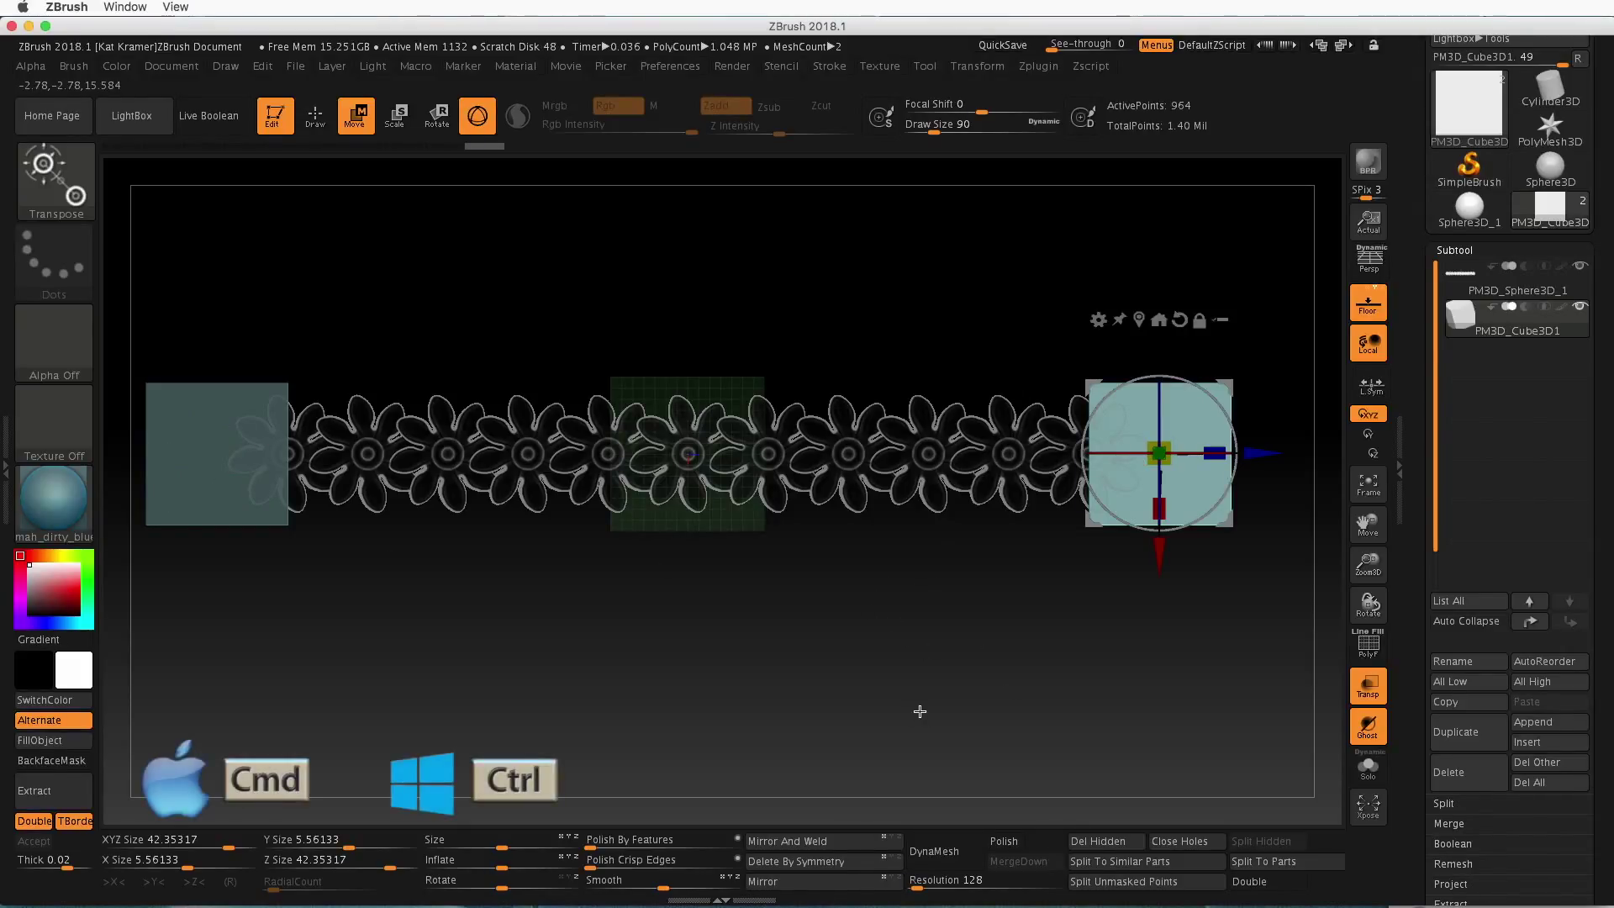
# Clear the mask from the original cube at the left end of the chain
pyautogui.press('super')
pyautogui.keyDown('super'); pyautogui.moveTo(889, 575); pyautogui.dragTo(934, 654); pyautogui.keyUp('super')
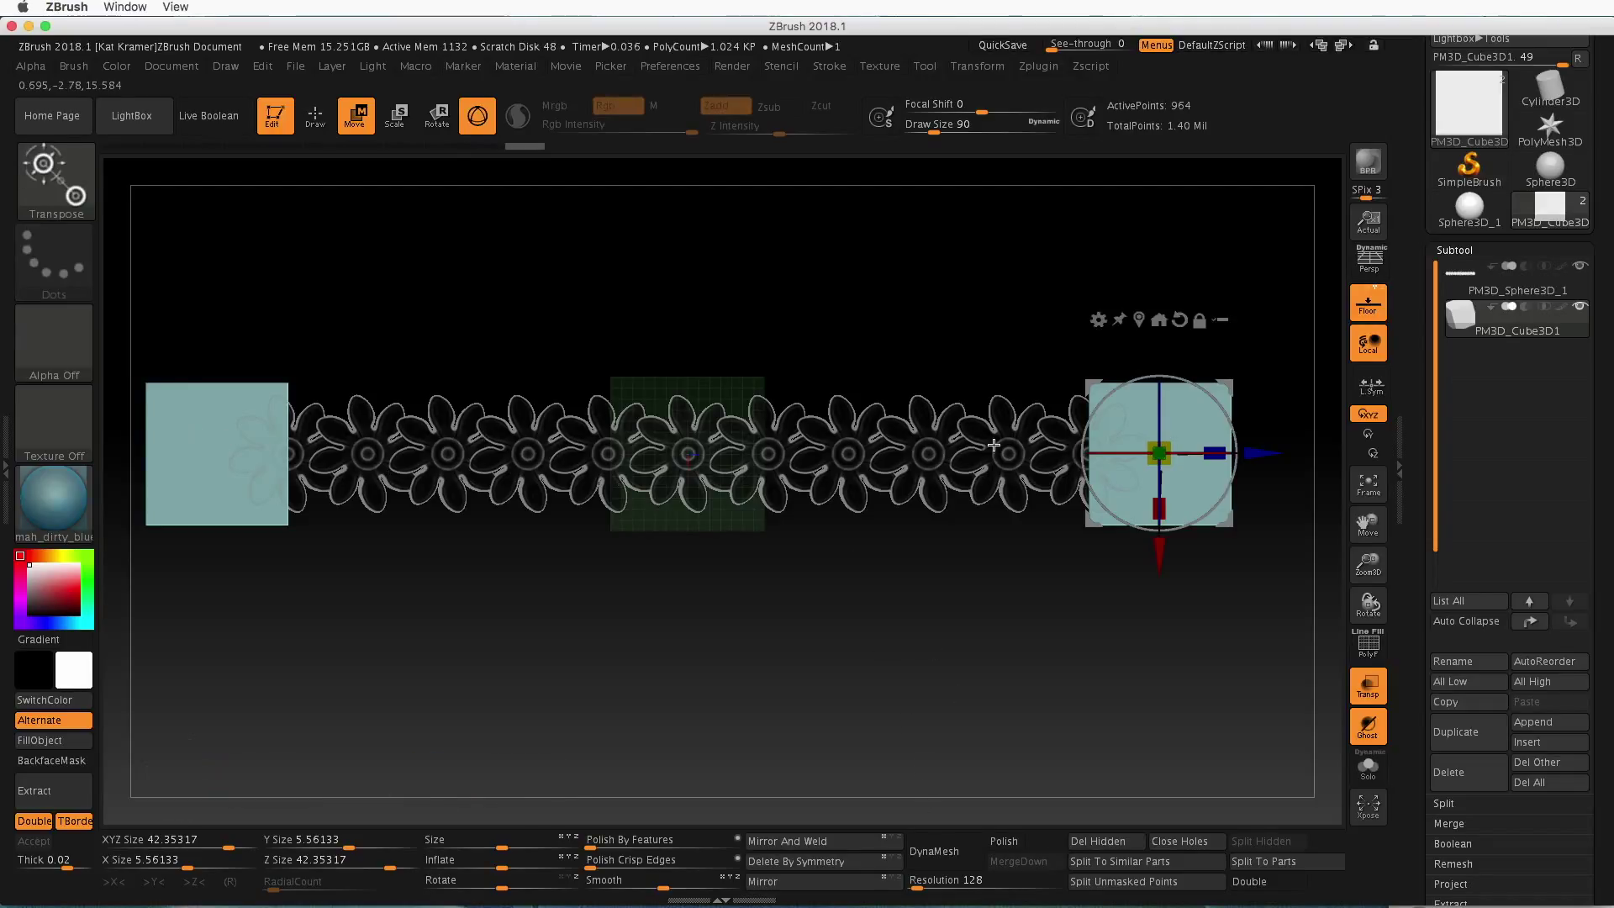
pyautogui.moveTo(928, 689); pyautogui.dragTo(905, 572)
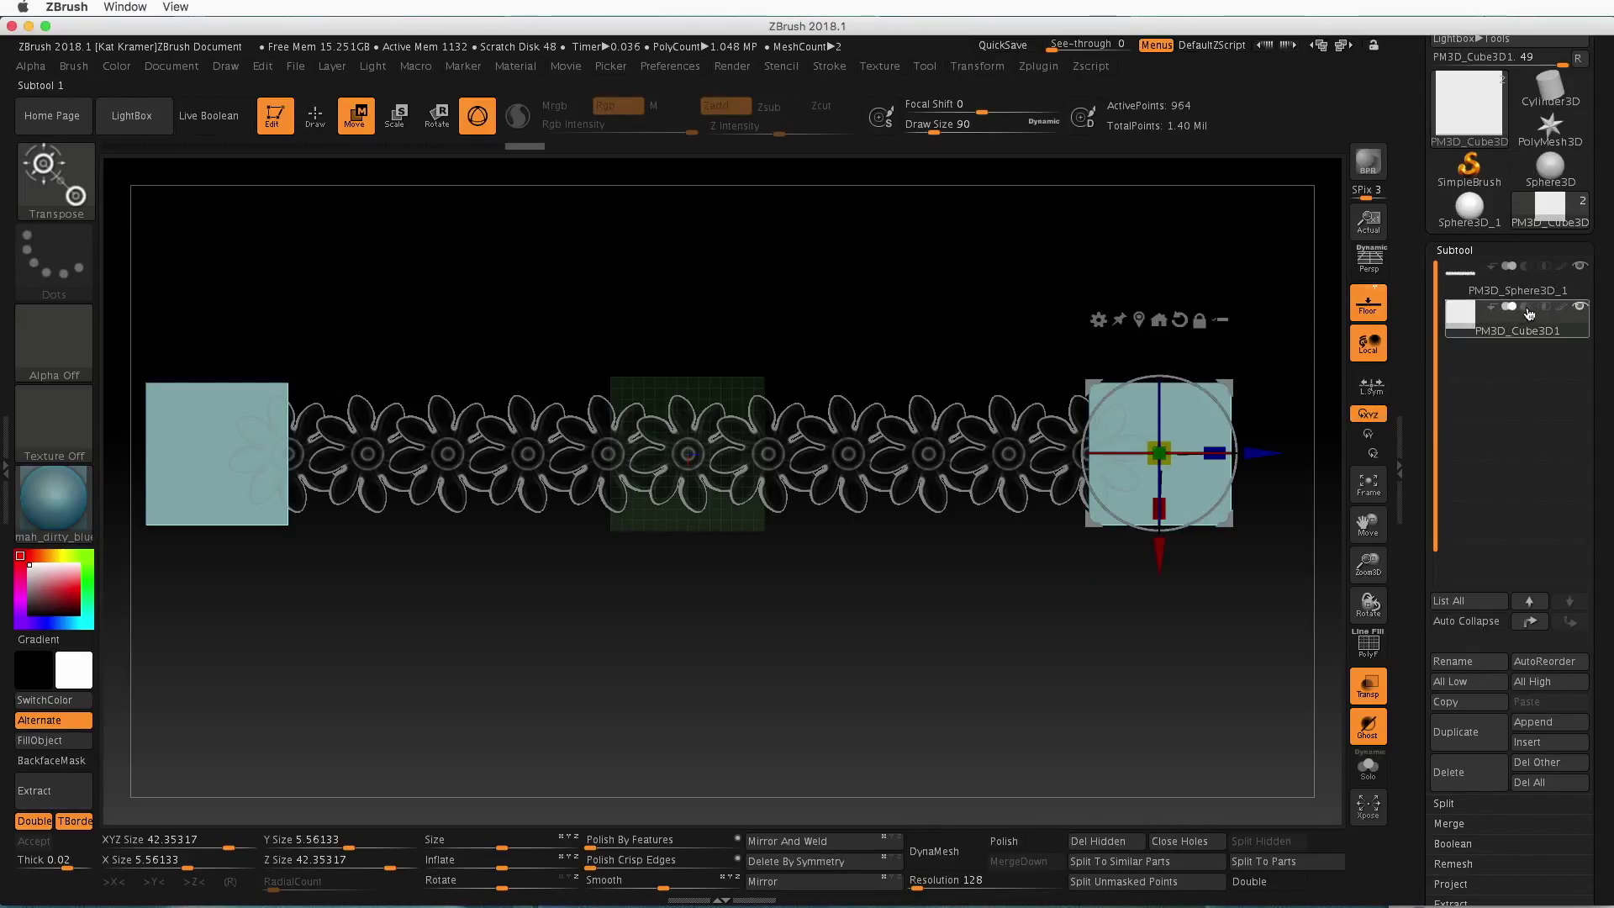
# Set the cube subtool to subtraction mode and make the flower chain the active subtool
pyautogui.moveTo(1526, 313)
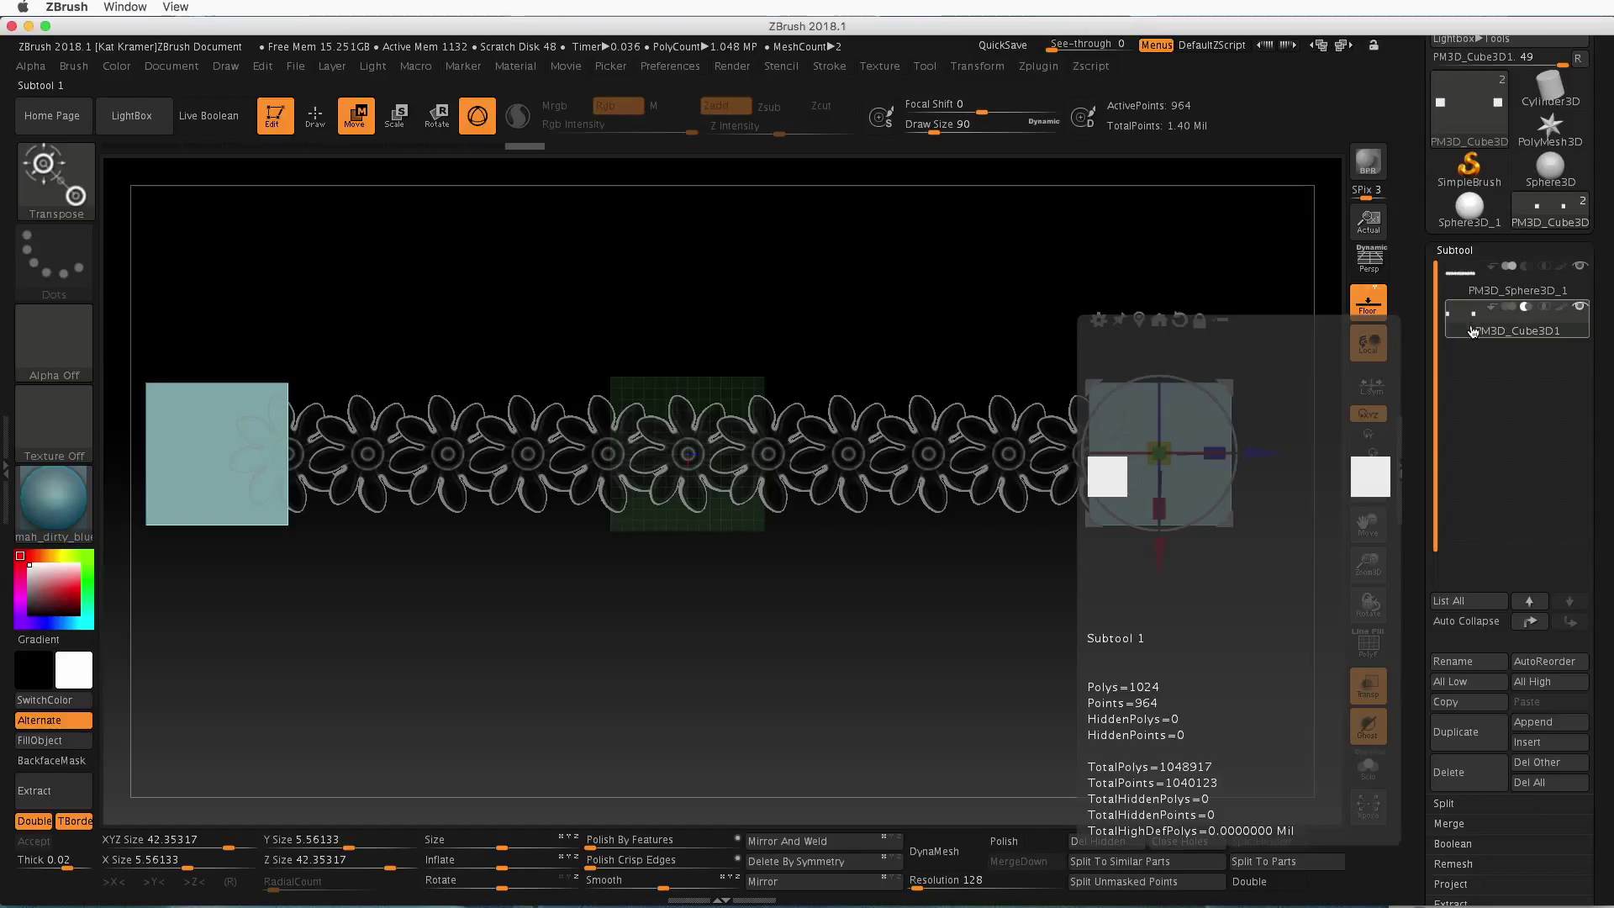
pyautogui.click(1498, 289)
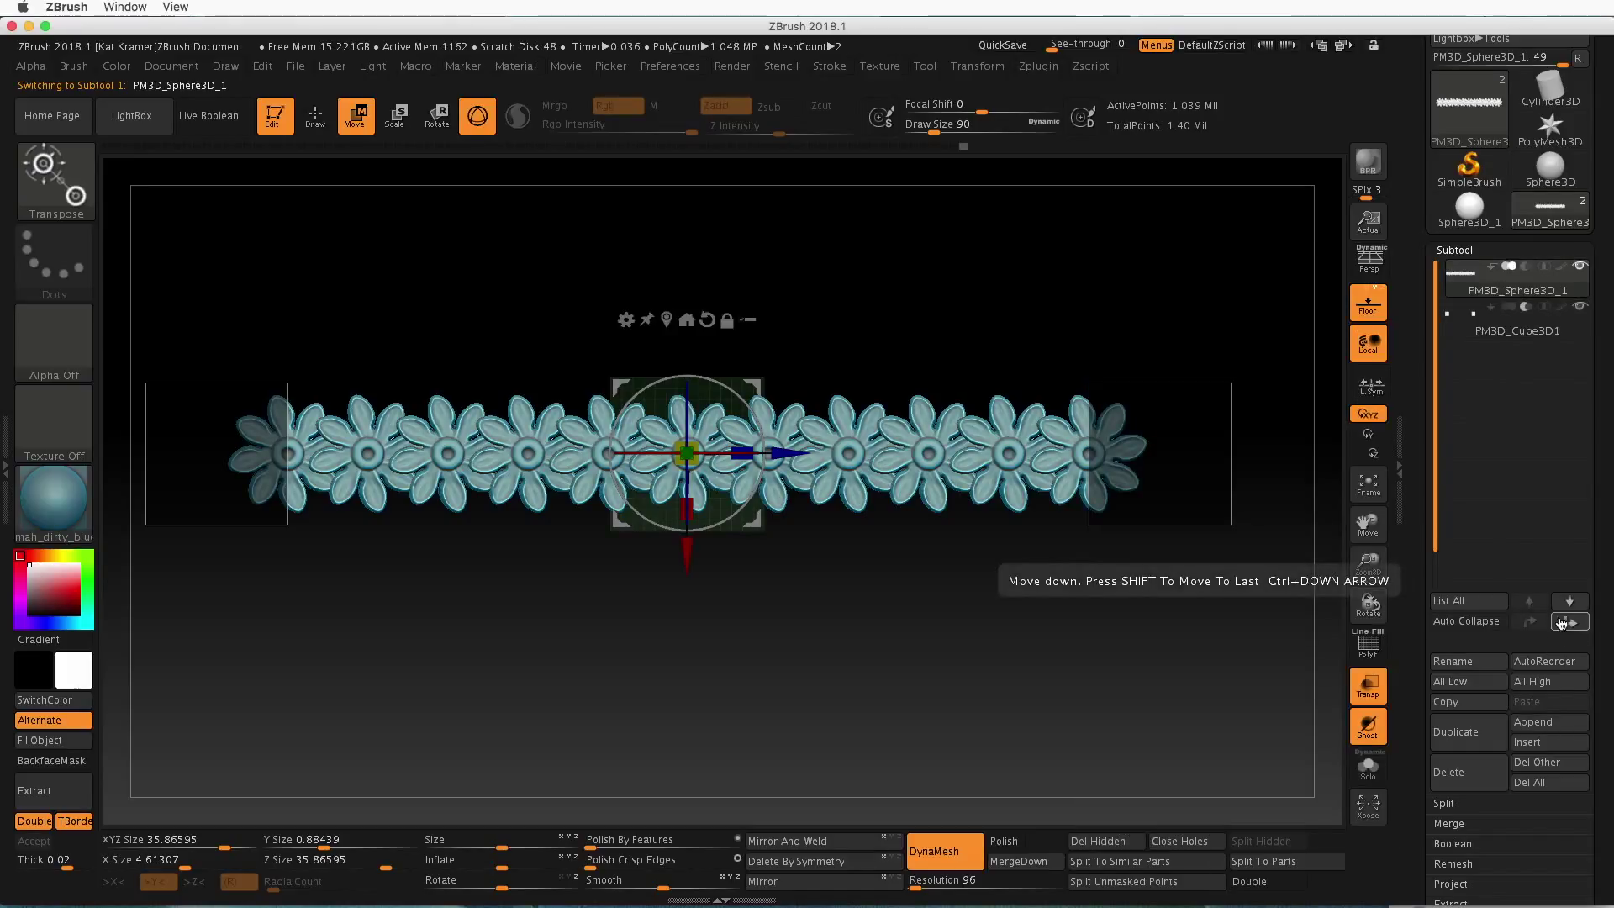
pyautogui.moveTo(1538, 286)
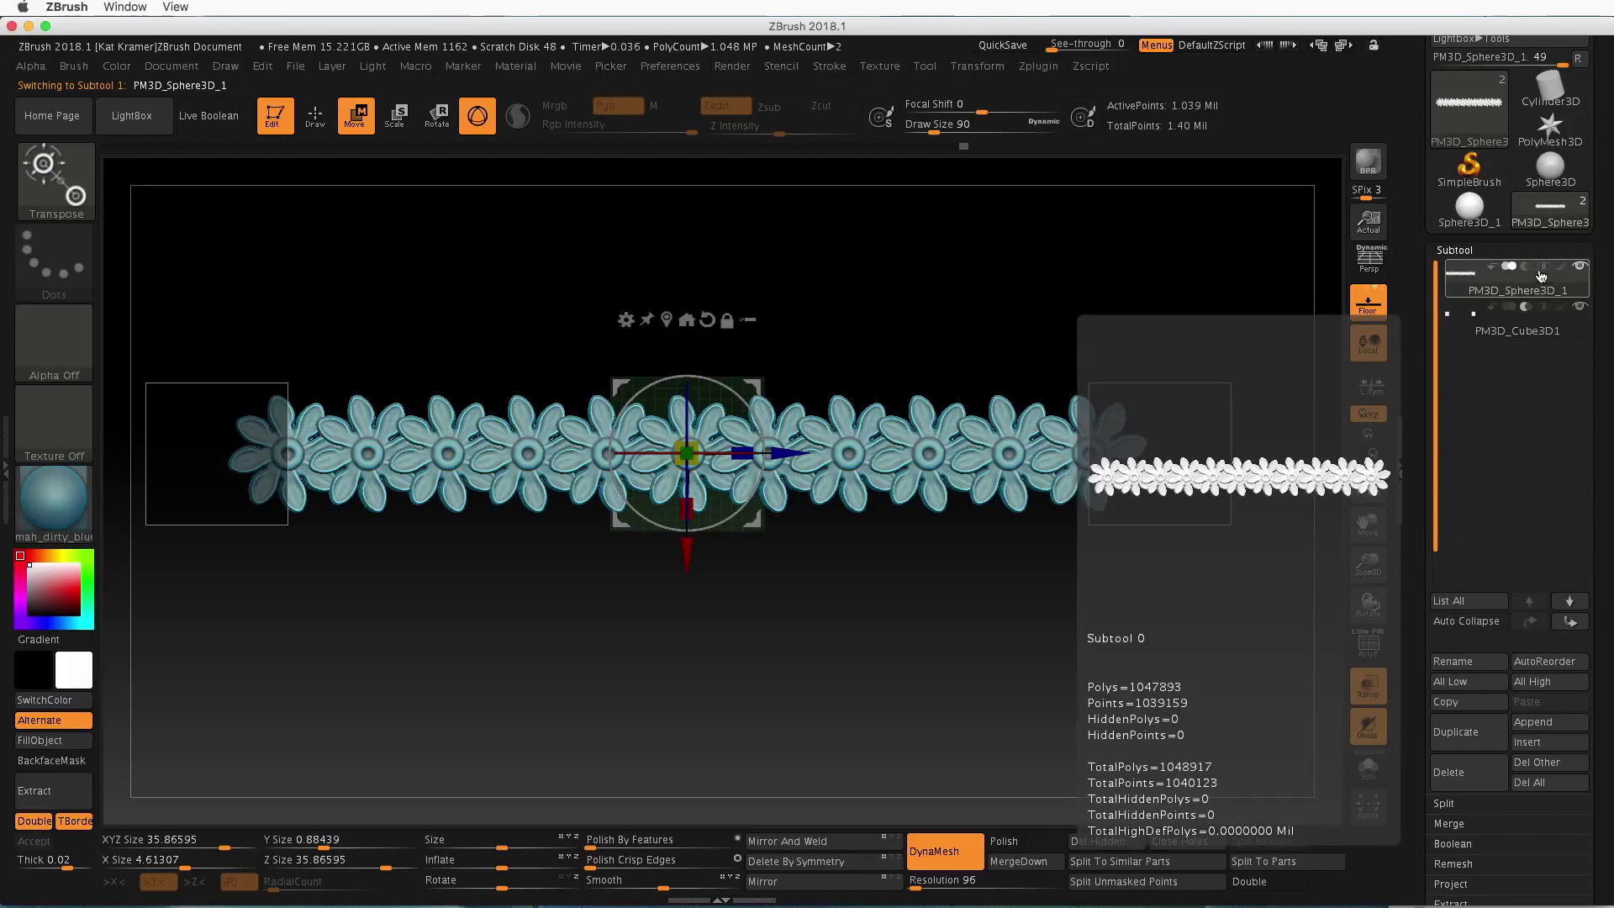
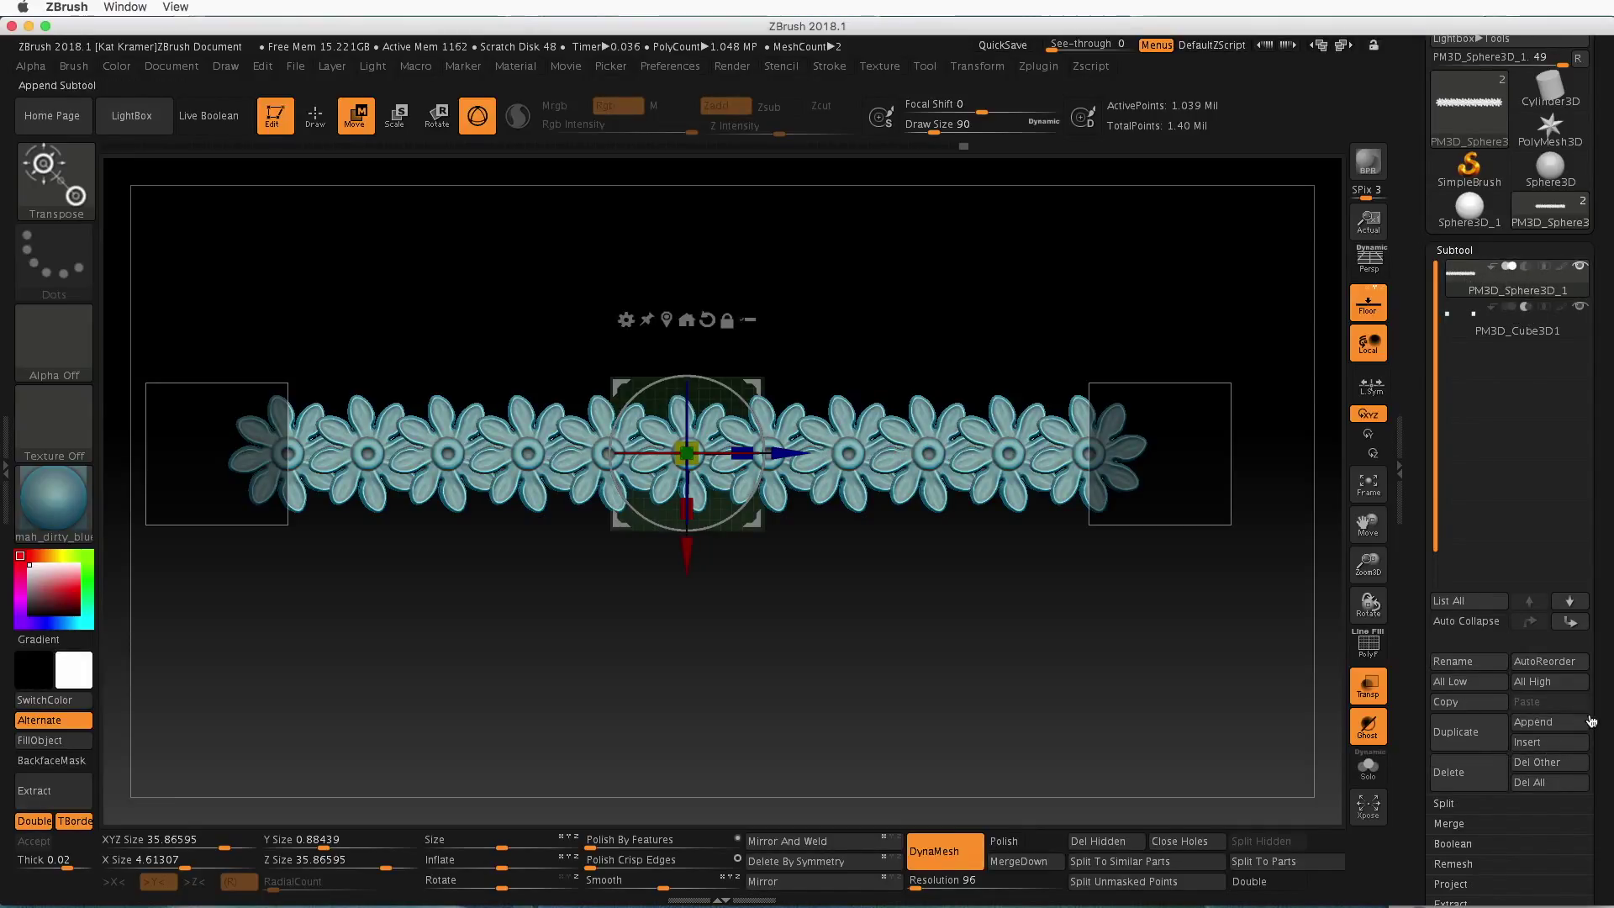
# Merge the flower chain down with the subtractive cubes, accepting the operation permanently for this session
pyautogui.scroll(-5, 1581, 715)
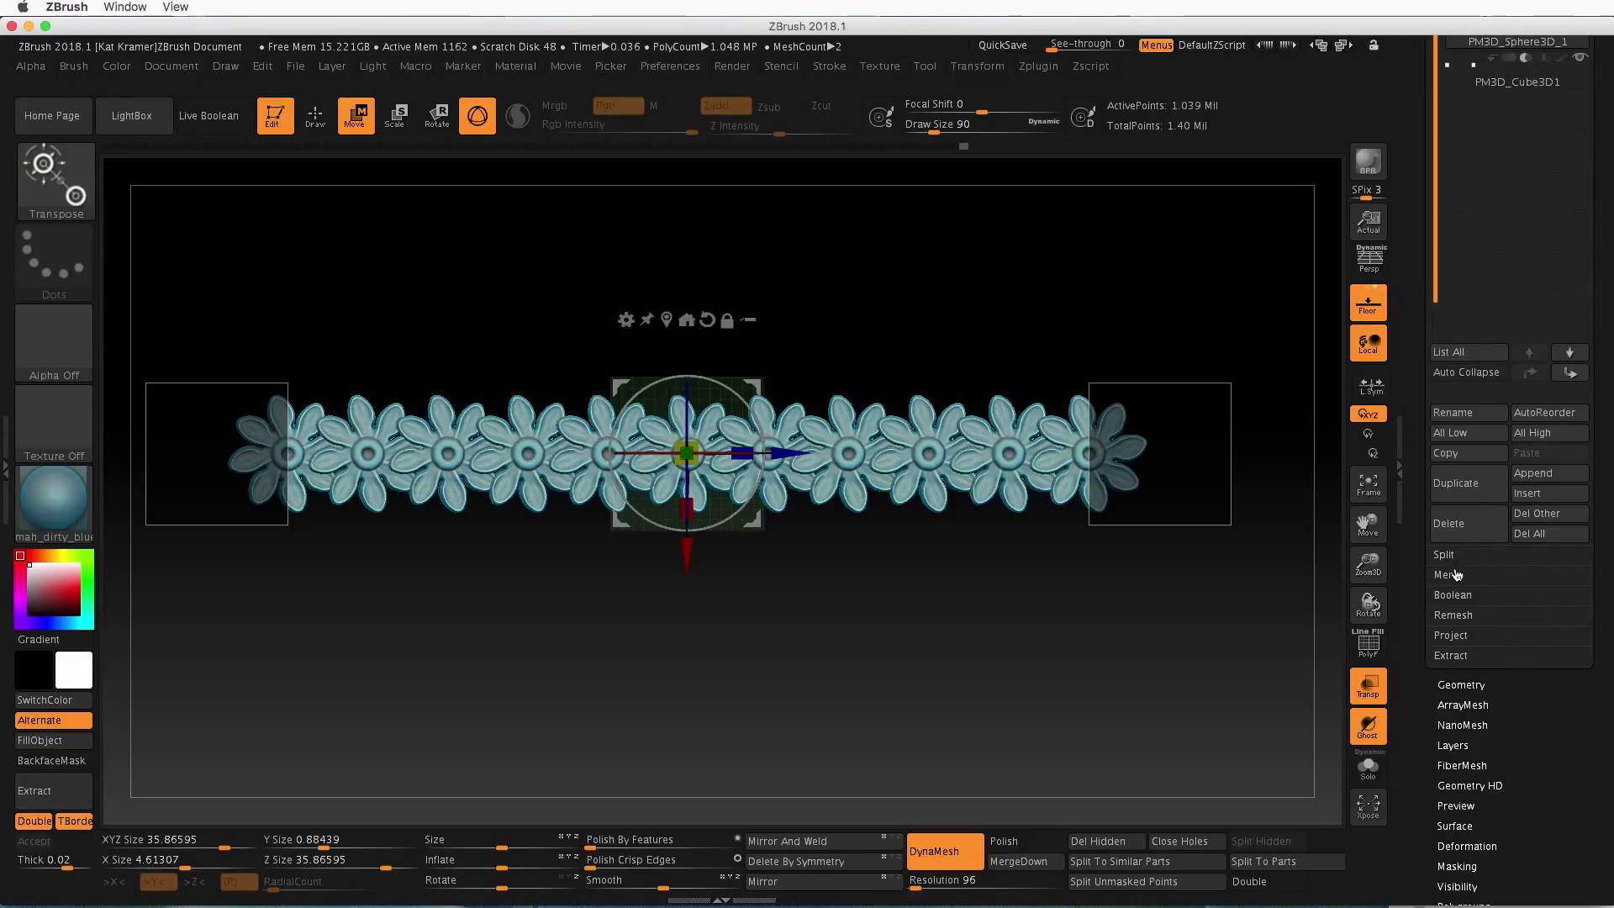
pyautogui.click(1460, 575)
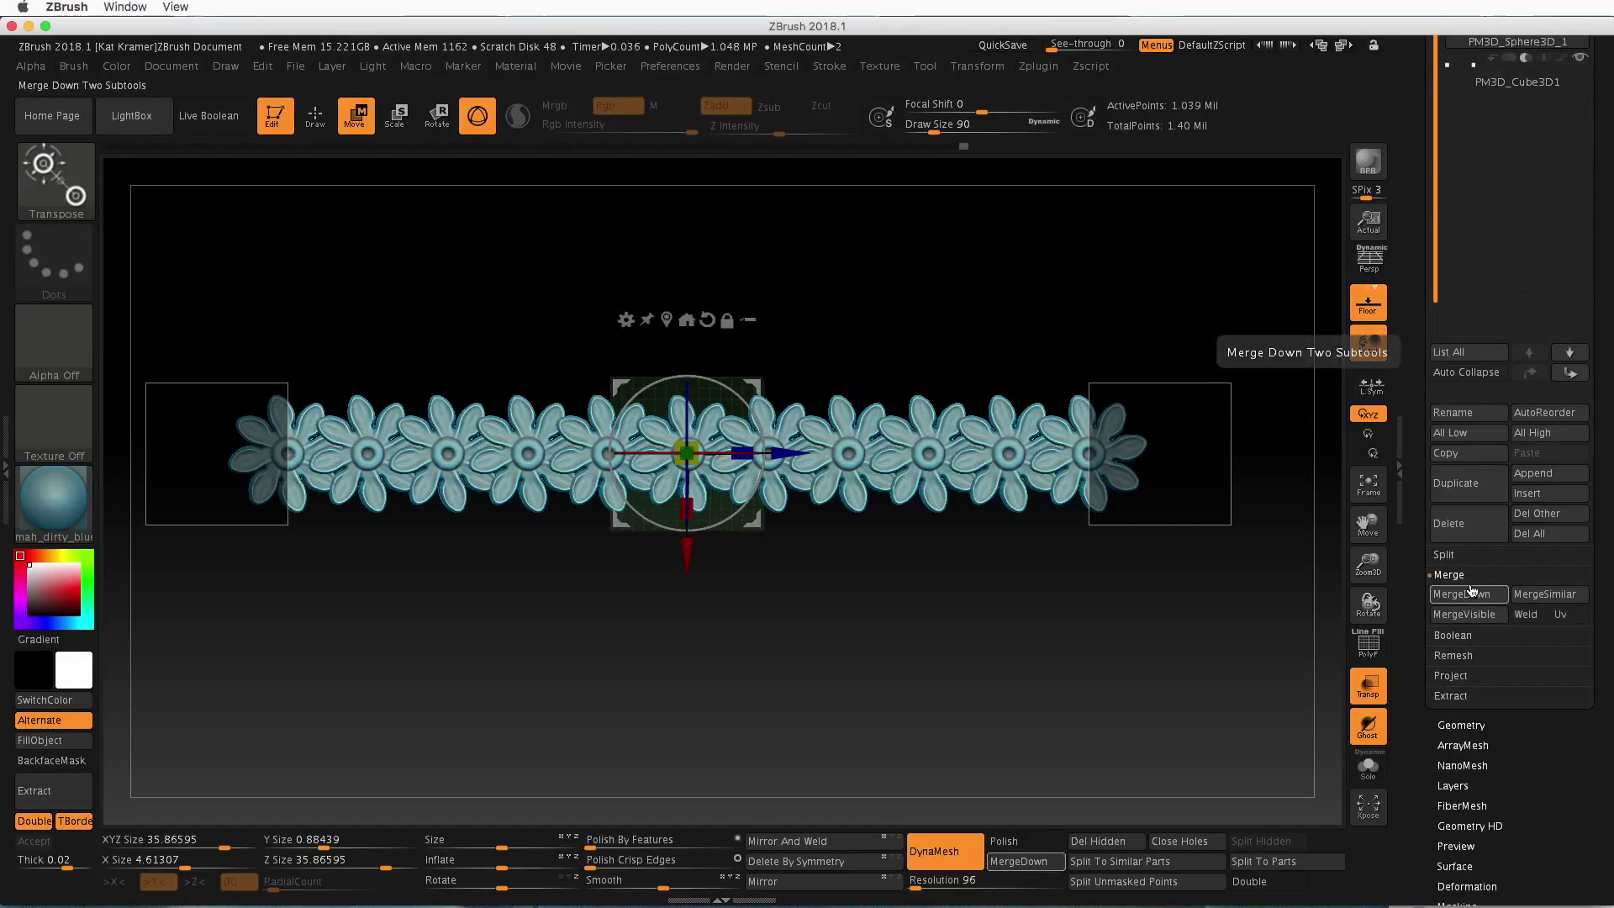
pyautogui.click(1027, 862)
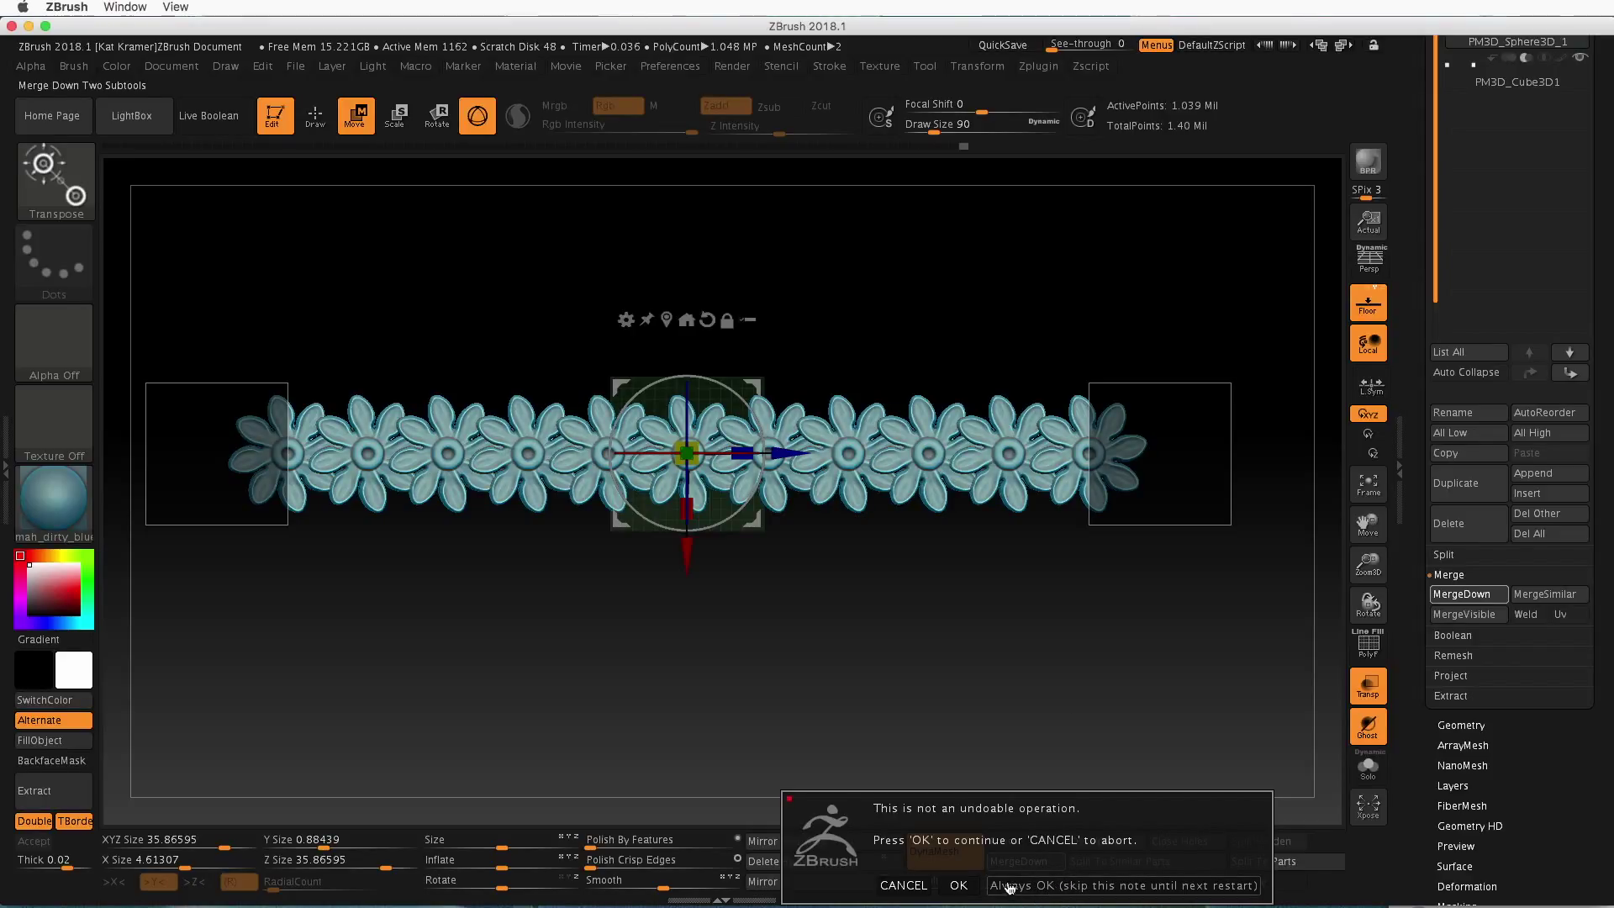
pyautogui.click(1040, 887)
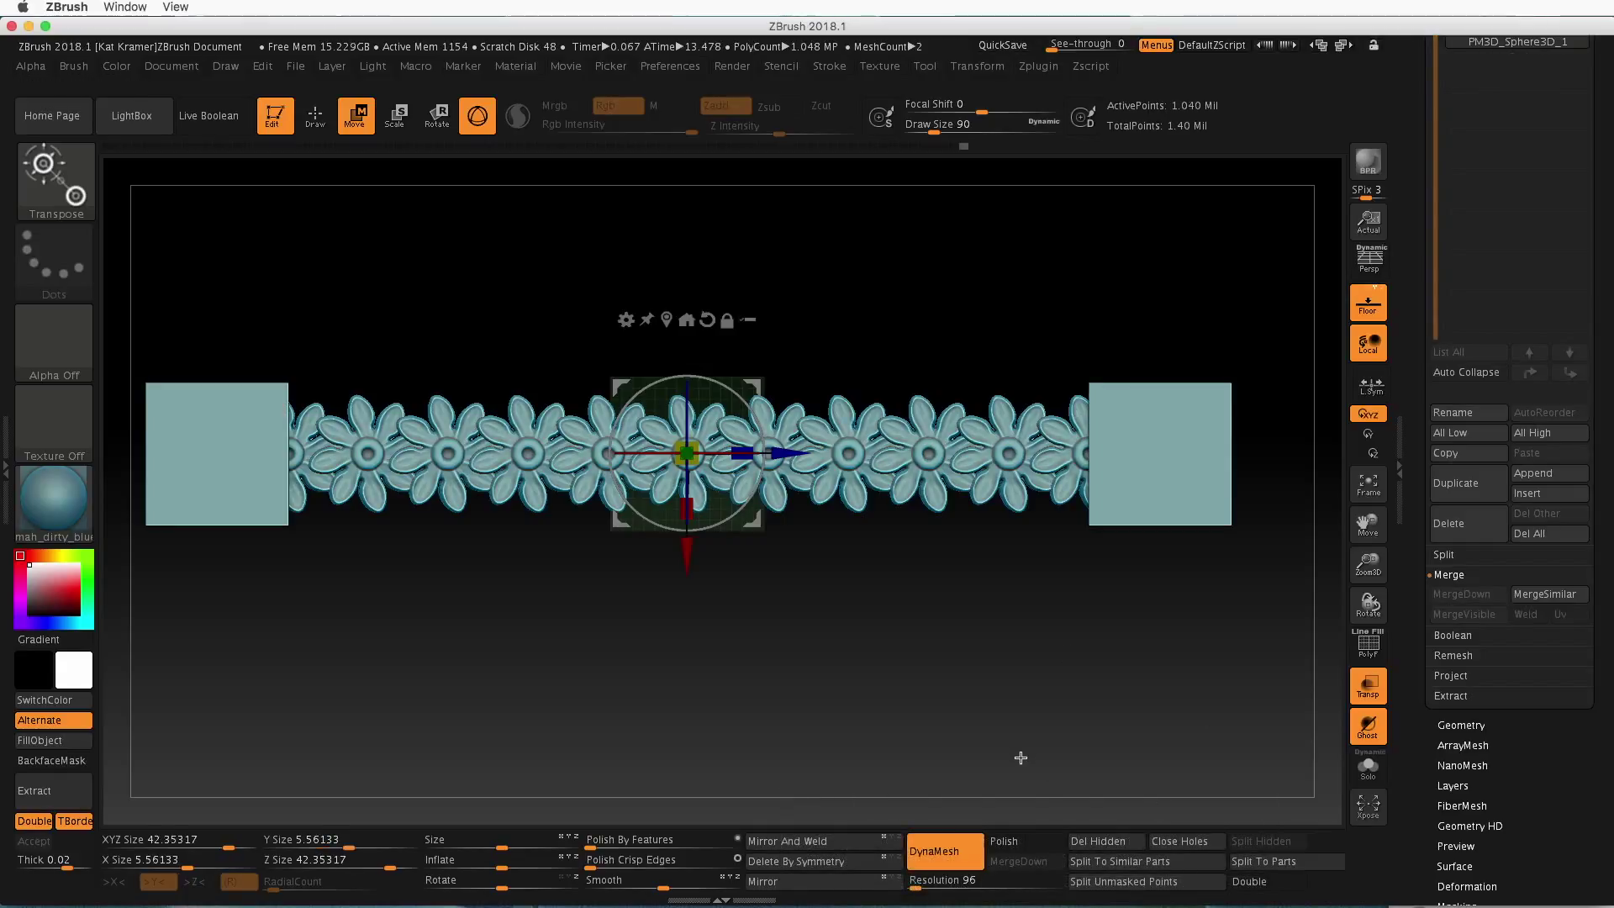
pyautogui.moveTo(1009, 630); pyautogui.dragTo(1095, 689)
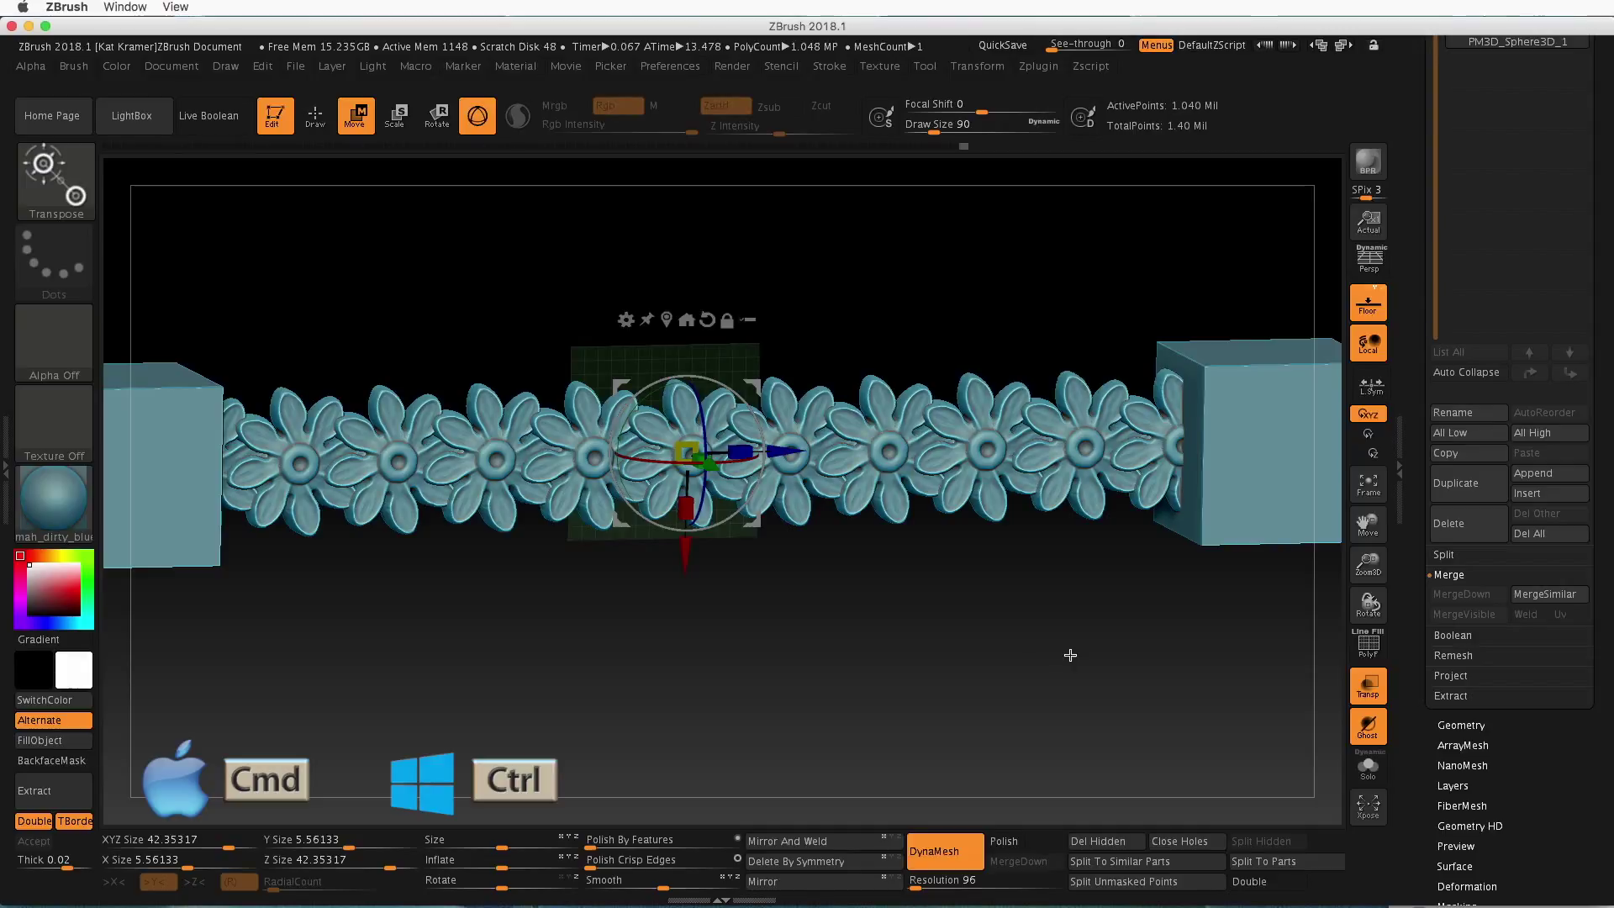
# Re-DynaMesh the merged chain so the subtractive cubes cut both ends off through the flower centers
pyautogui.press('ctrl')
pyautogui.keyDown('ctrl'); pyautogui.moveTo(1005, 649); pyautogui.dragTo(1041, 713); pyautogui.keyUp('ctrl')
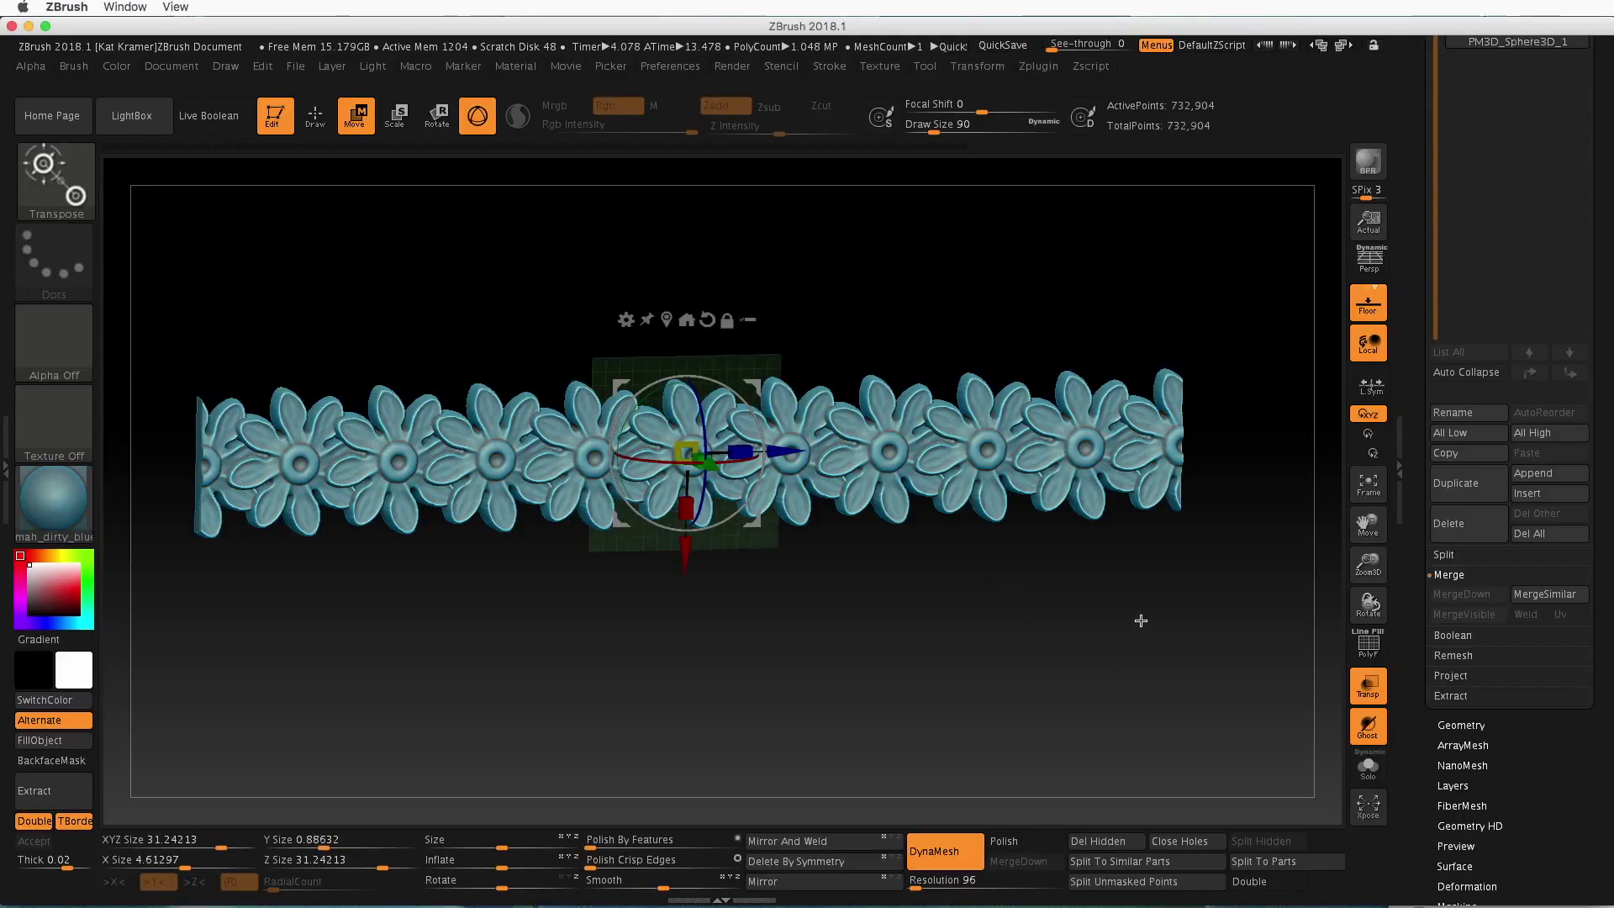
pyautogui.moveTo(1137, 620)
pyautogui.mouseDown()
pyautogui.moveTo(1124, 605)
pyautogui.moveTo(966, 606)
pyautogui.moveTo(1127, 595)
pyautogui.mouseUp()
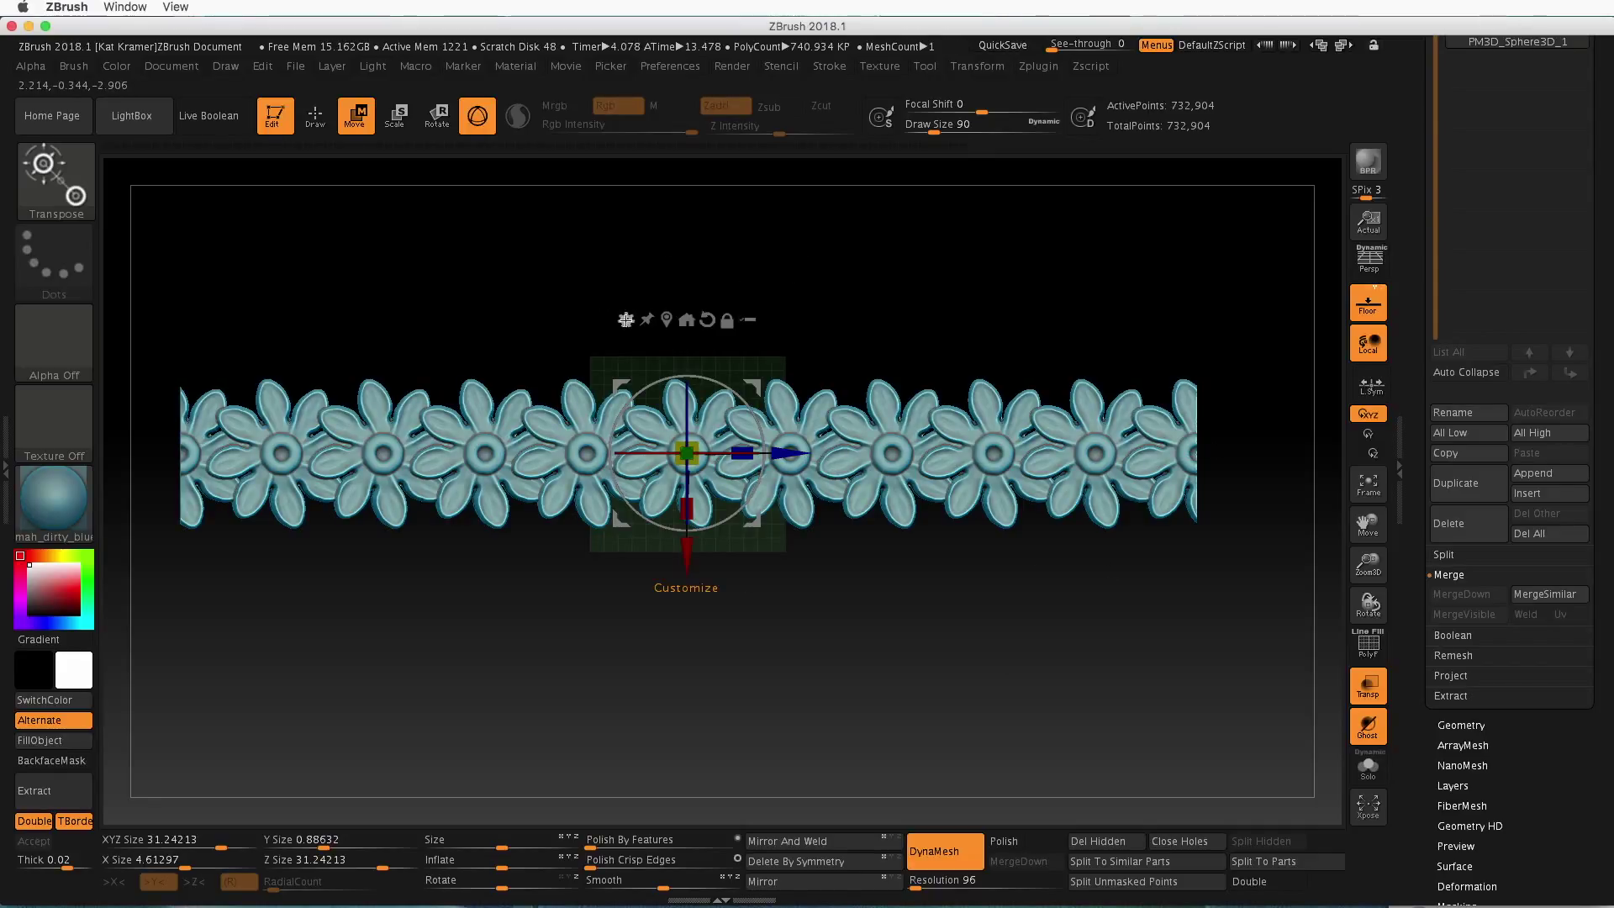
# Apply a Bend Arc deformer to the flower chain and bend it upward around its middle into a full circle
pyautogui.click(627, 320)
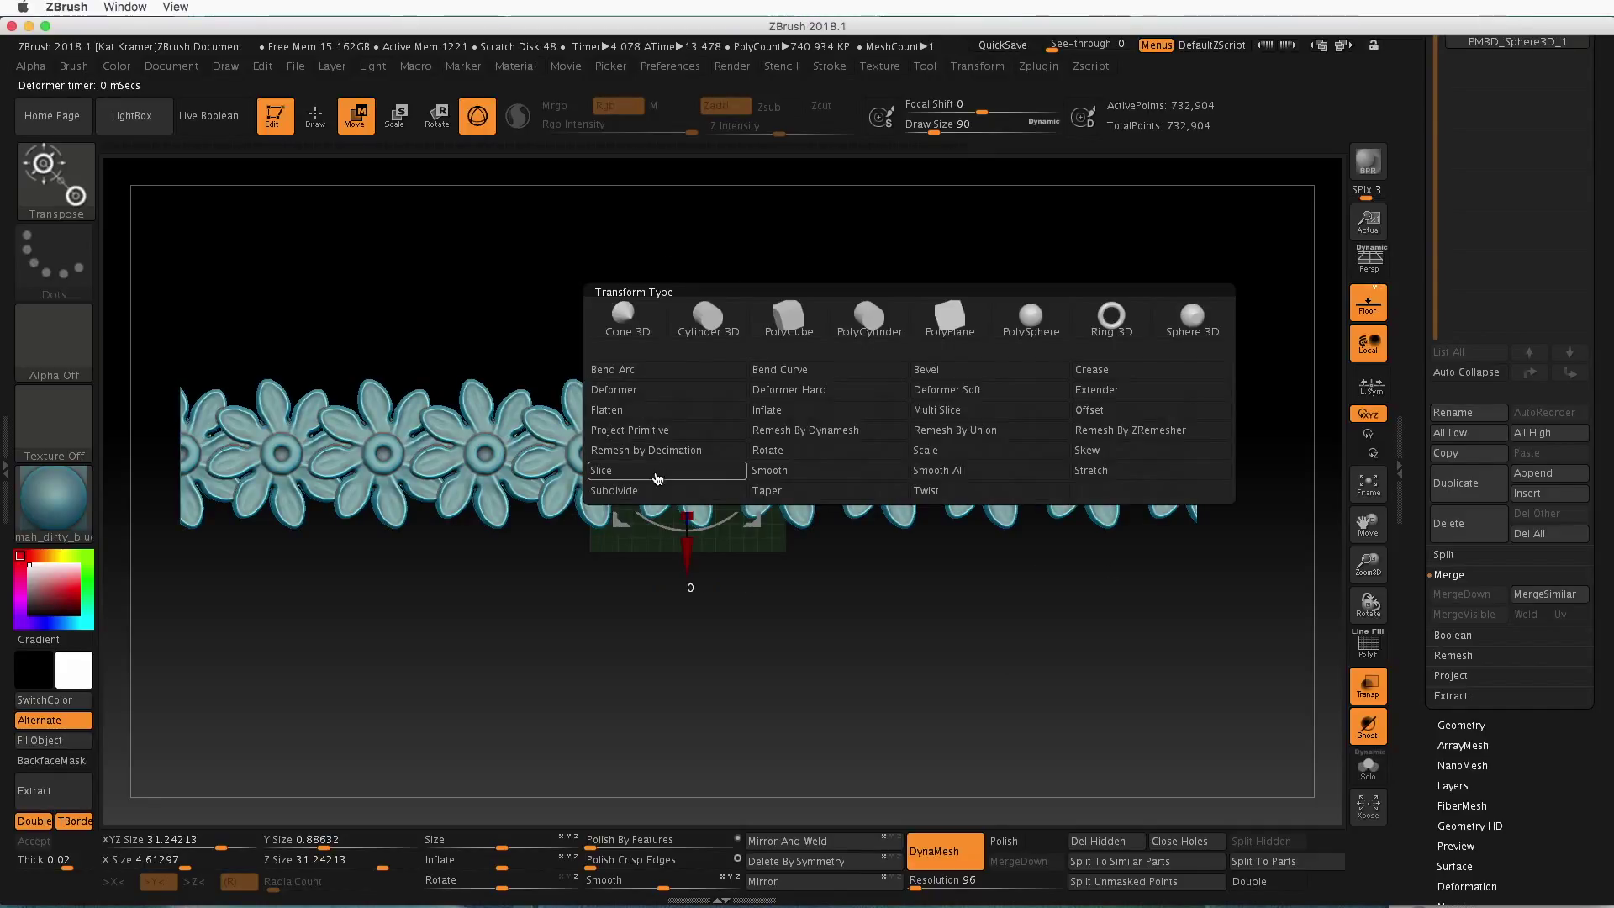
pyautogui.click(677, 378)
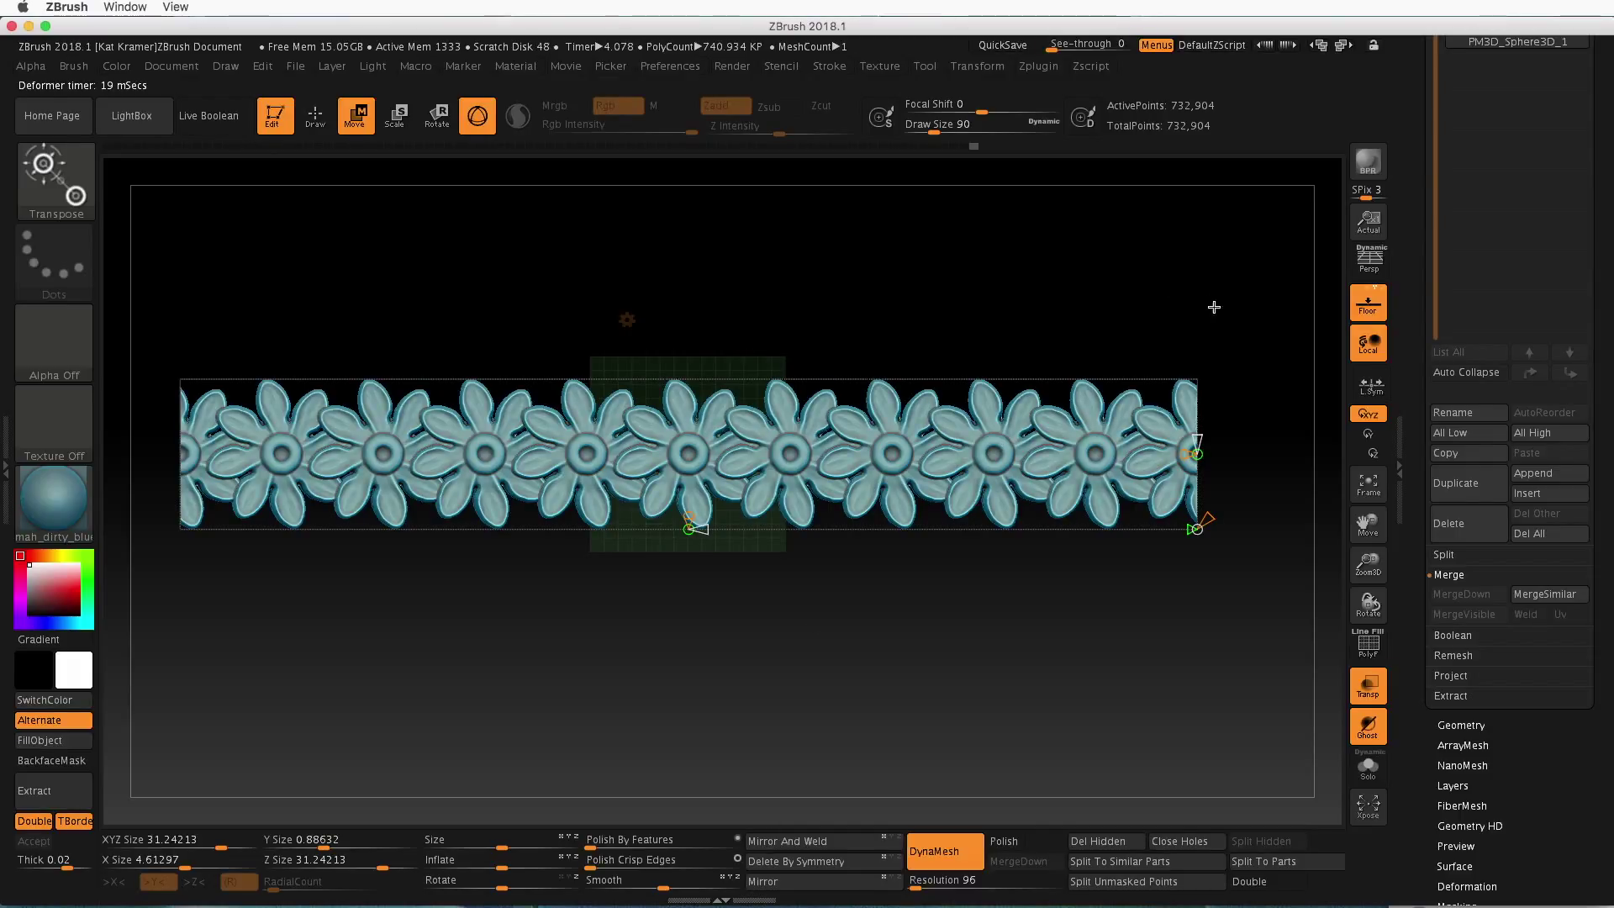
pyautogui.moveTo(1213, 288); pyautogui.dragTo(1208, 478)
pyautogui.moveTo(1162, 548); pyautogui.dragTo(1160, 463)
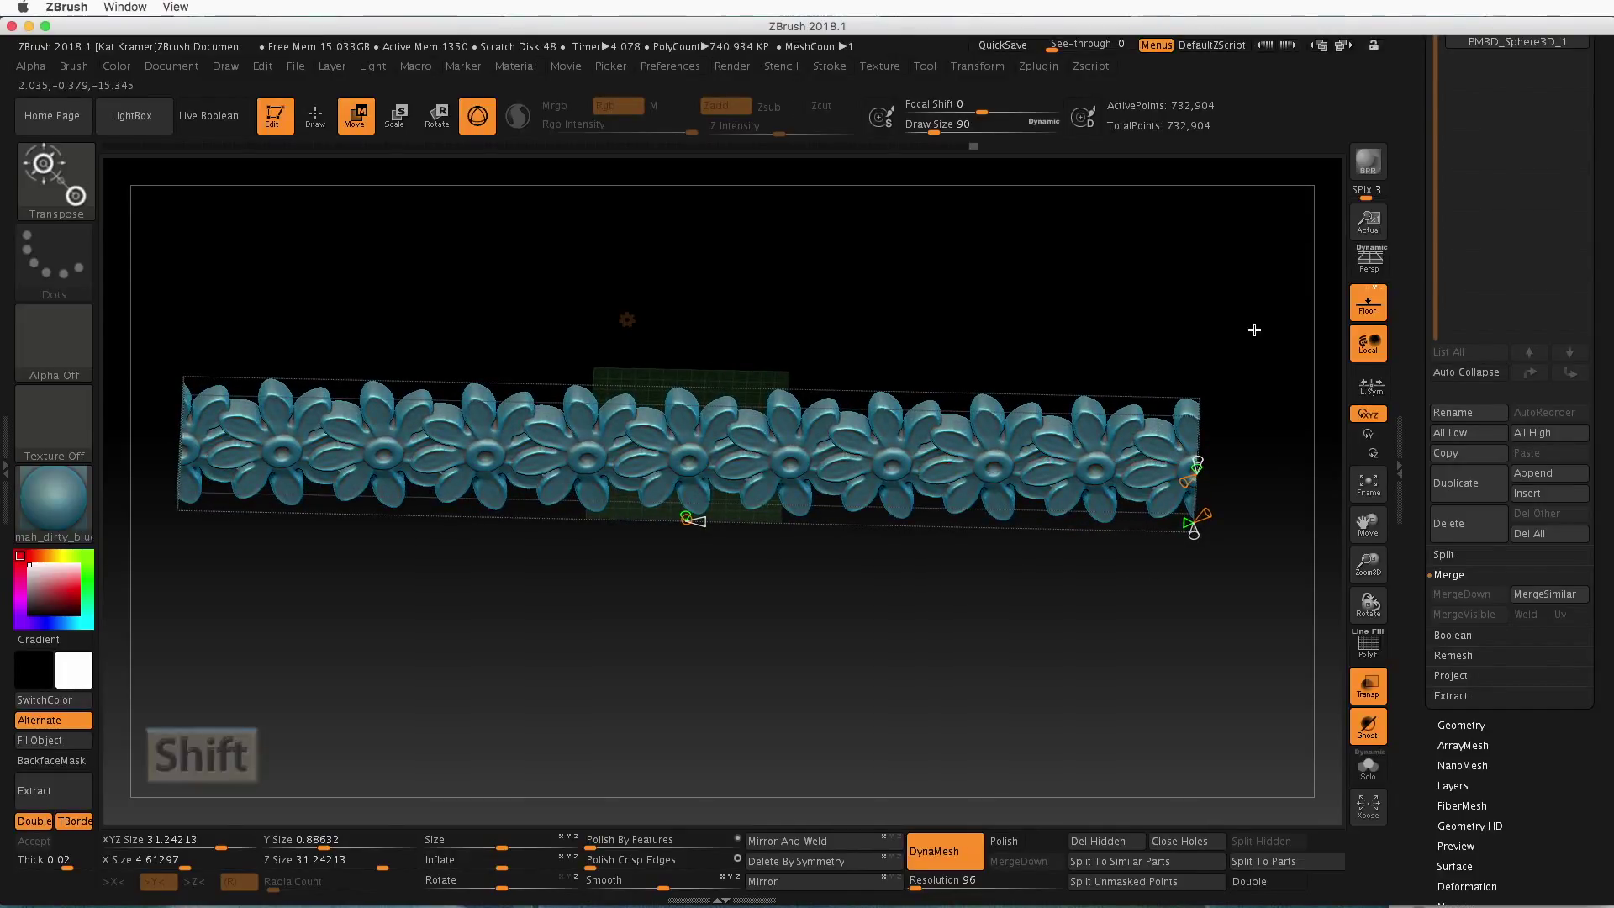
pyautogui.keyDown('shift'); pyautogui.moveTo(1254, 328); pyautogui.dragTo(1259, 409); pyautogui.keyUp('shift')
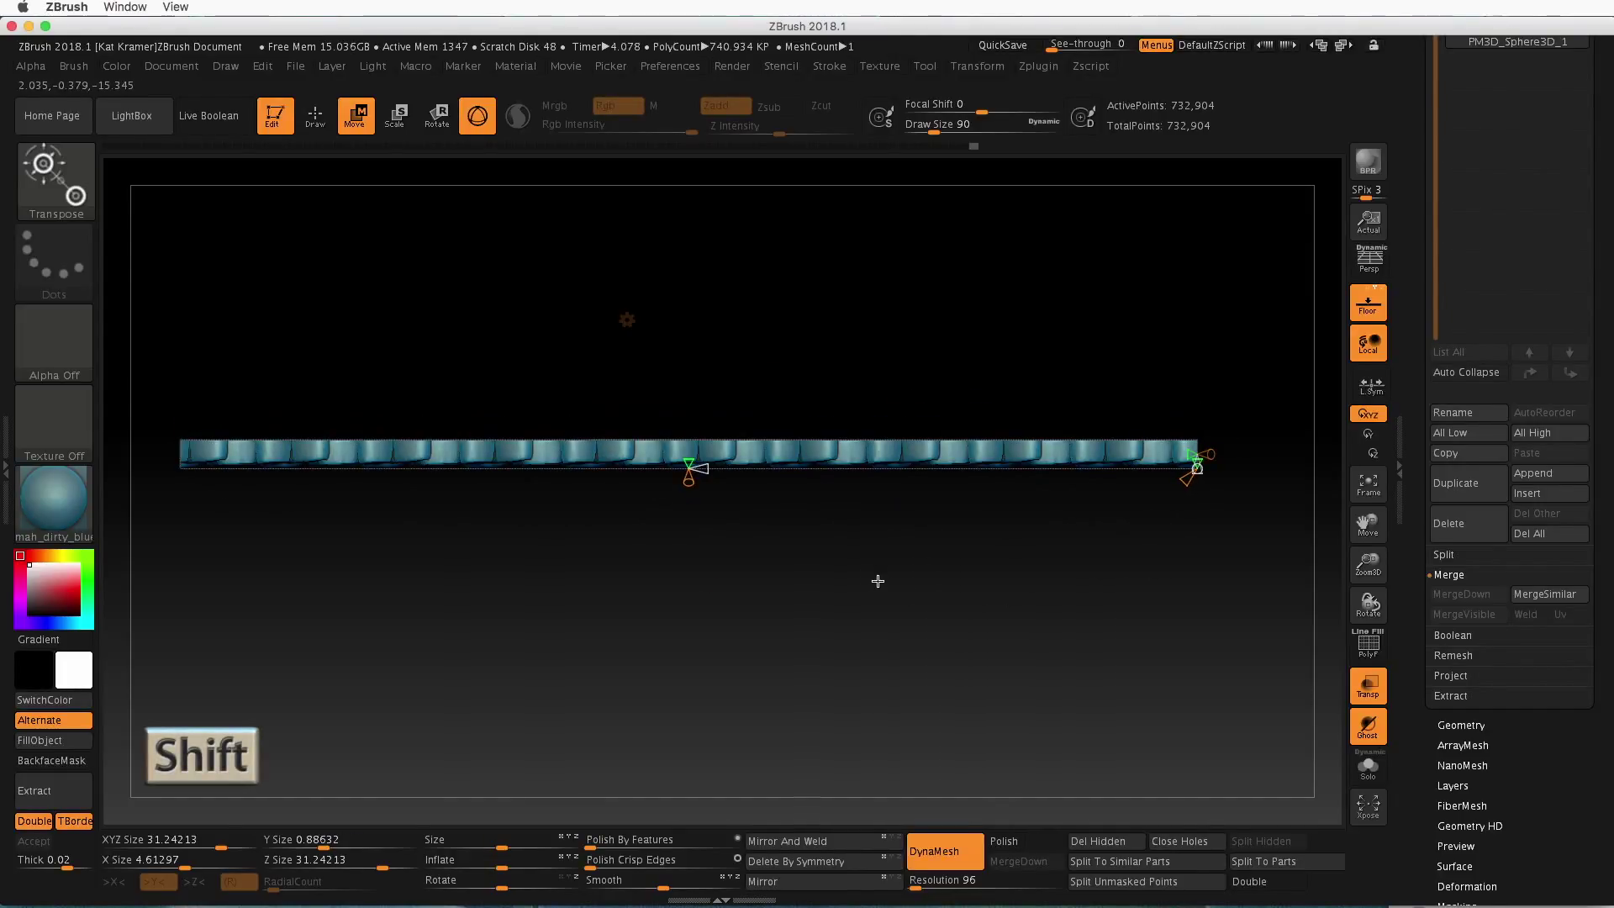
pyautogui.keyDown('alt'); pyautogui.moveTo(877, 581); pyautogui.dragTo(940, 793); pyautogui.keyUp('alt')
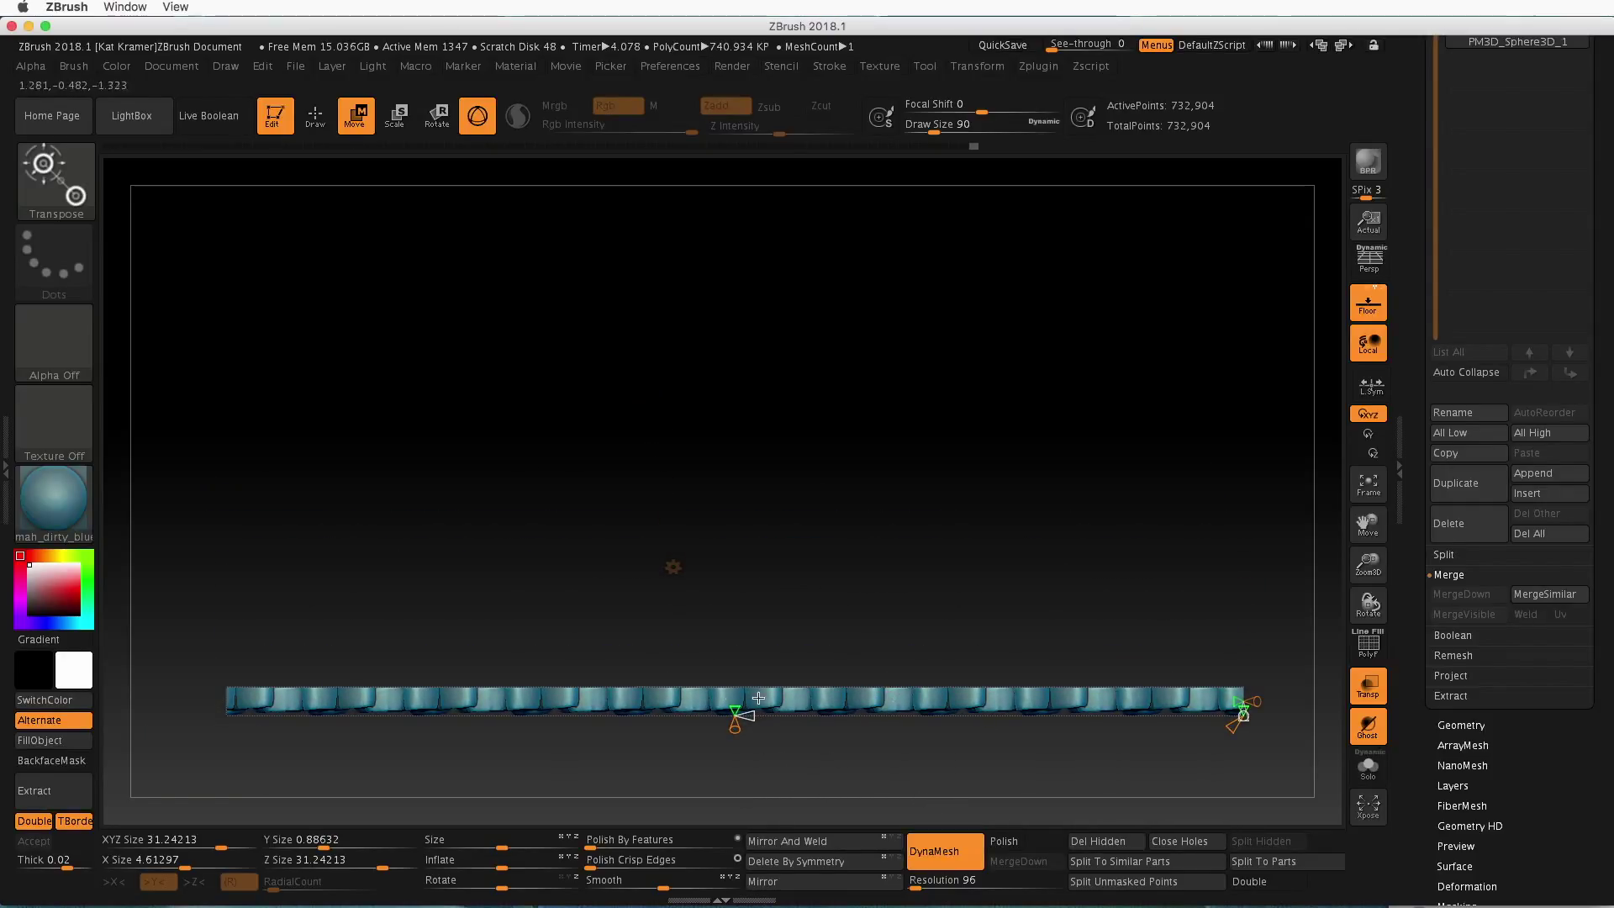
pyautogui.moveTo(736, 704); pyautogui.dragTo(734, 479)
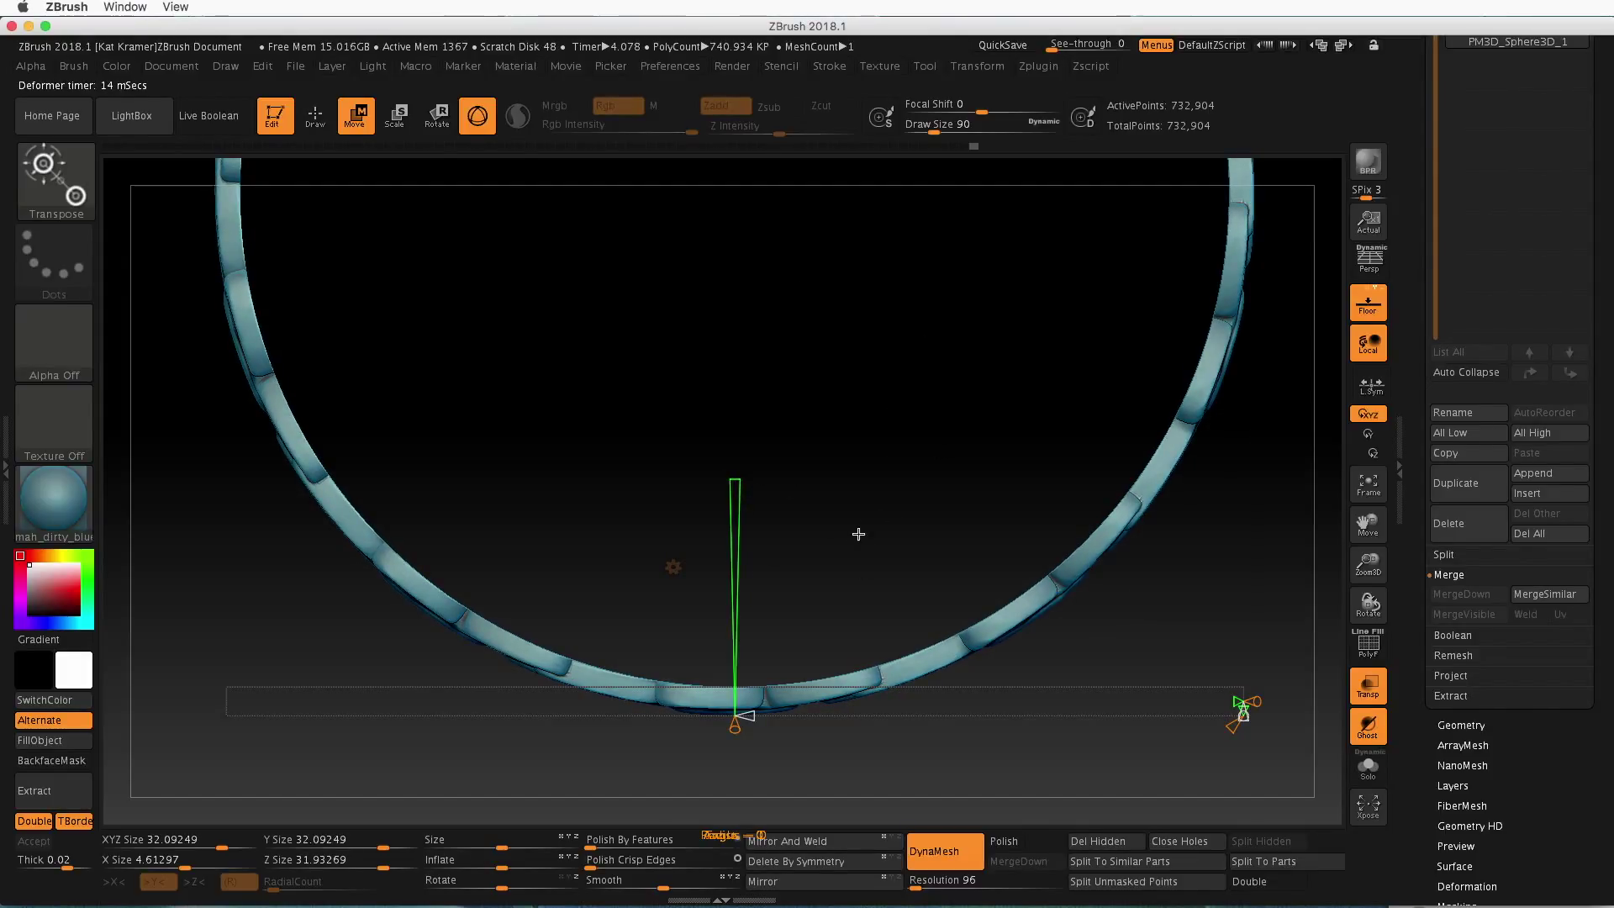
pyautogui.keyDown('alt'); pyautogui.moveTo(858, 533); pyautogui.dragTo(754, 479); pyautogui.keyUp('alt')
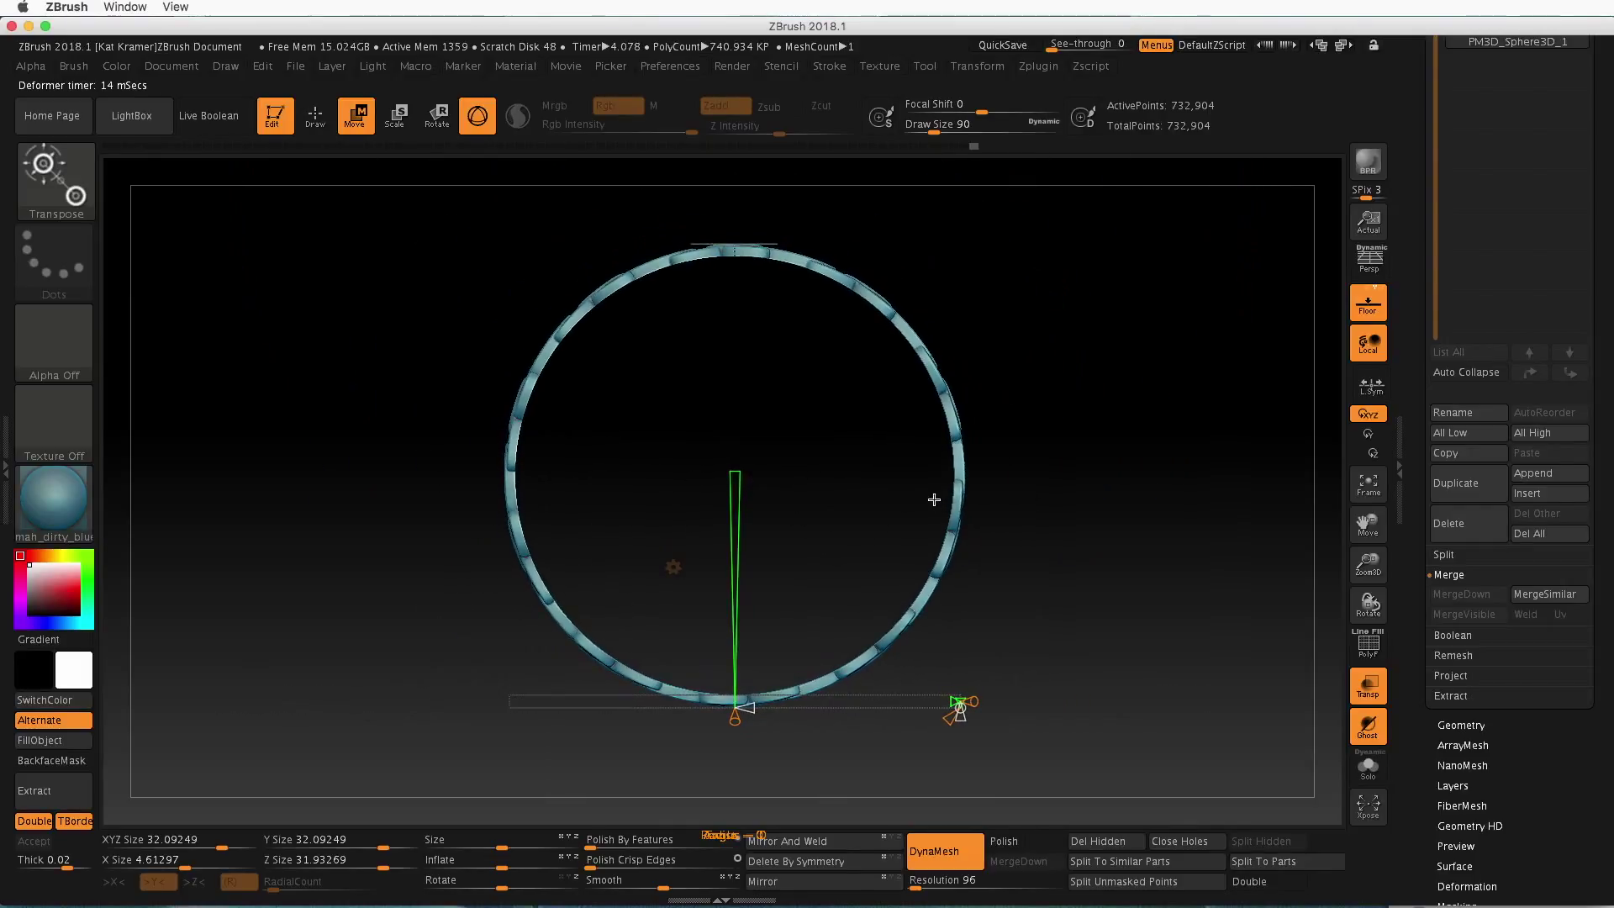
pyautogui.moveTo(843, 389)
pyautogui.mouseDown()
pyautogui.moveTo(854, 526)
pyautogui.moveTo(825, 540)
pyautogui.moveTo(865, 602)
pyautogui.moveTo(861, 466)
pyautogui.moveTo(854, 480)
pyautogui.moveTo(875, 462)
pyautogui.moveTo(858, 389)
pyautogui.mouseUp()
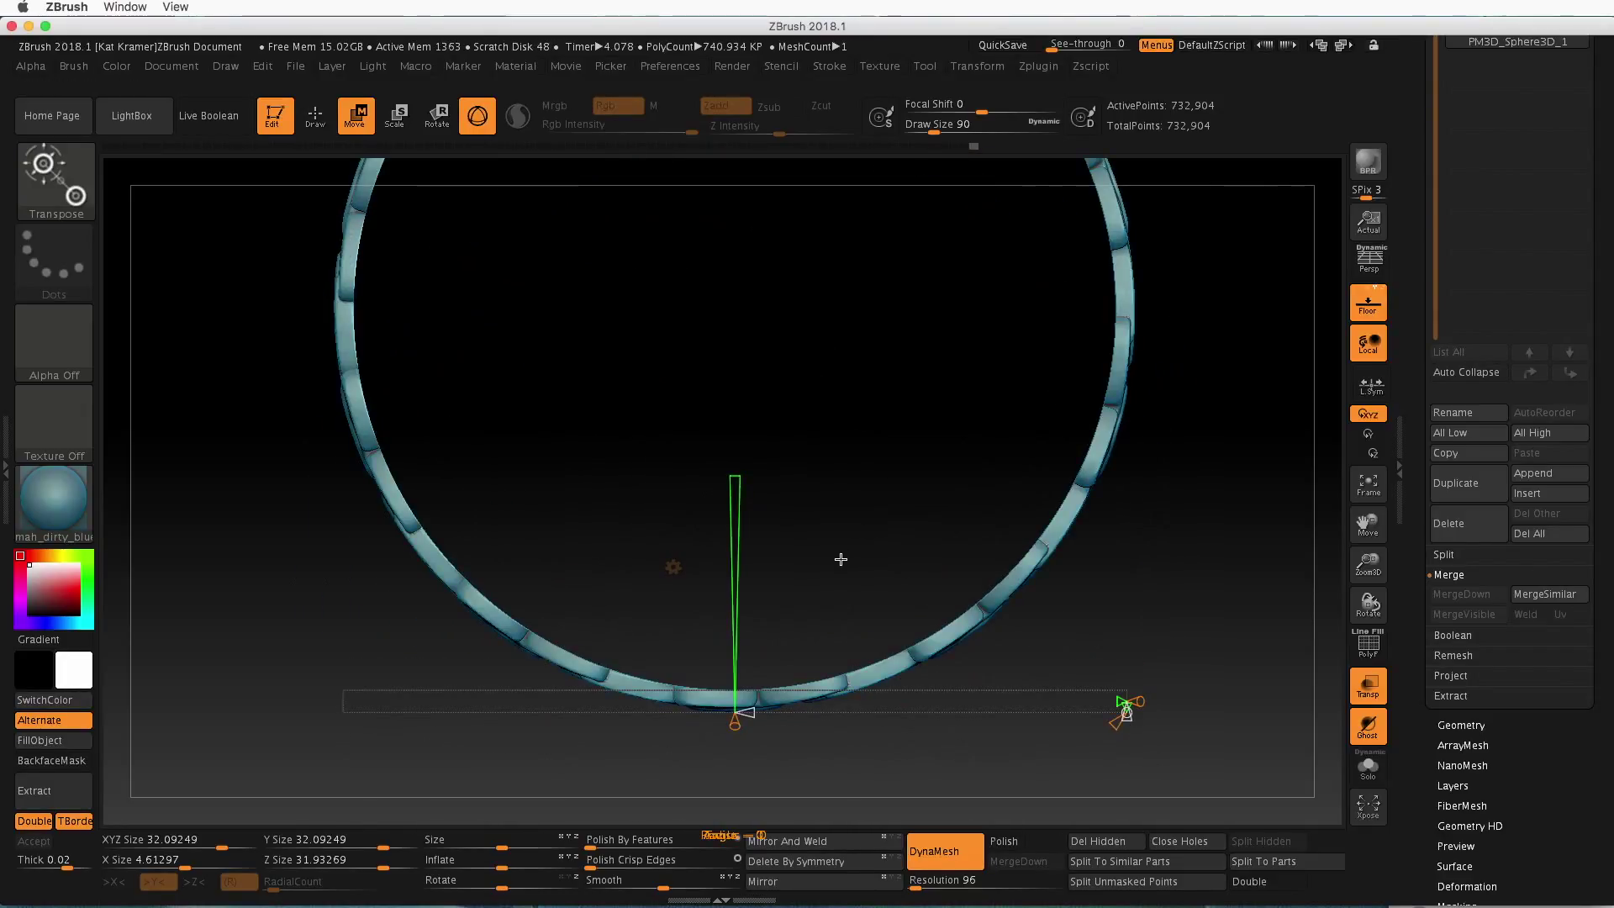
# Reduce the Bend Arc radius so the flower ring shrinks to an XYZ size of about 9.4
pyautogui.click(749, 714)
pyautogui.moveTo(734, 713); pyautogui.dragTo(572, 692)
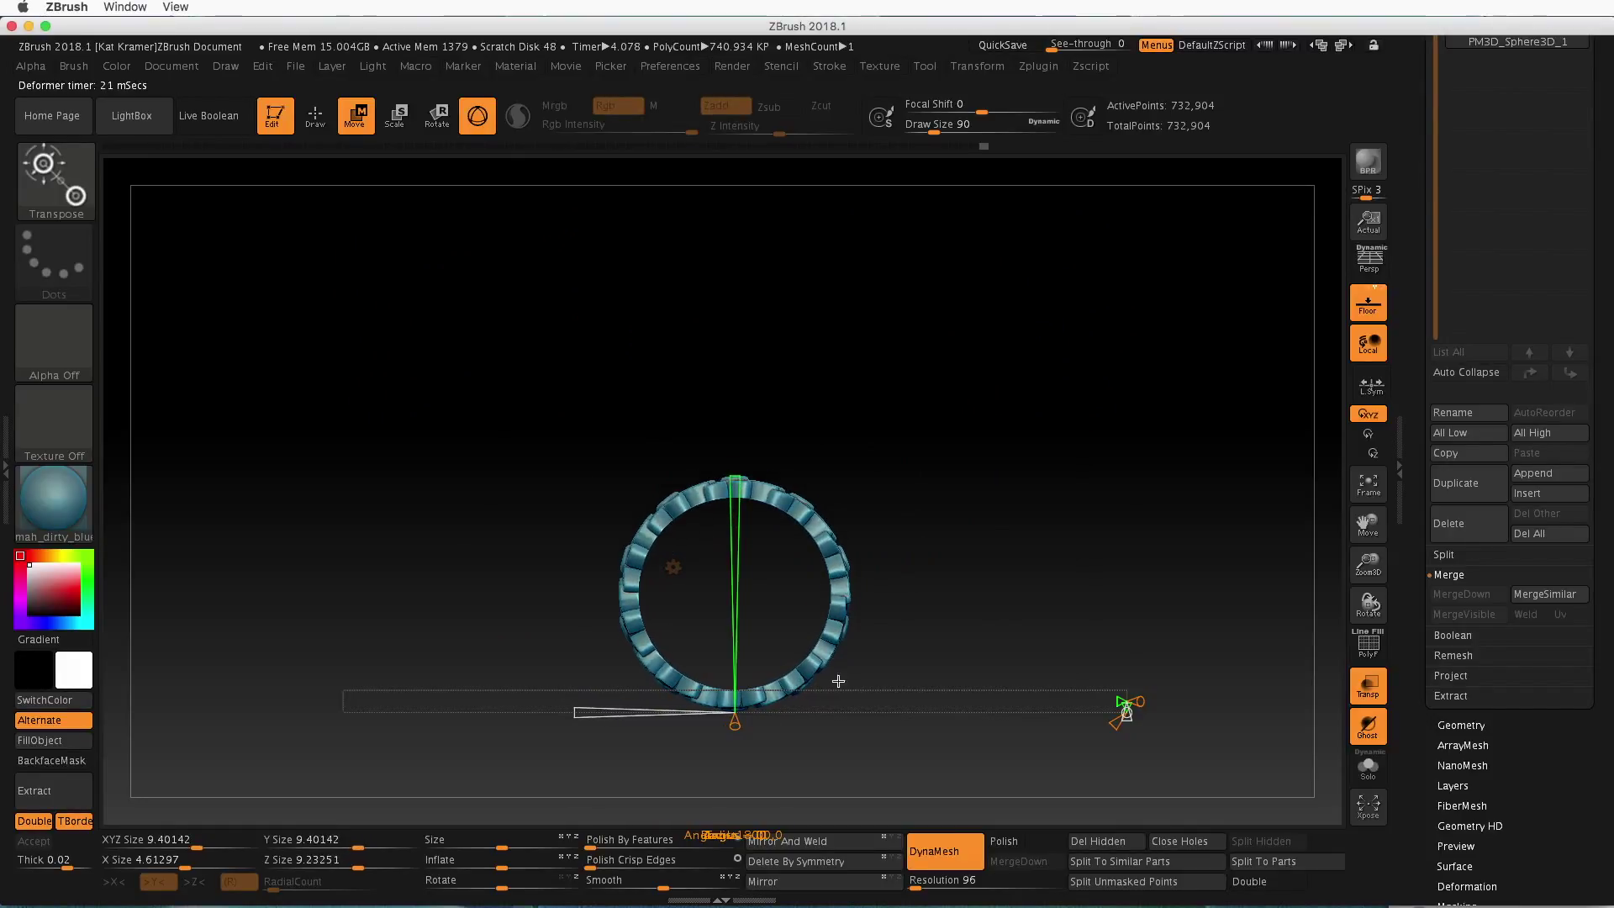
pyautogui.press('f')
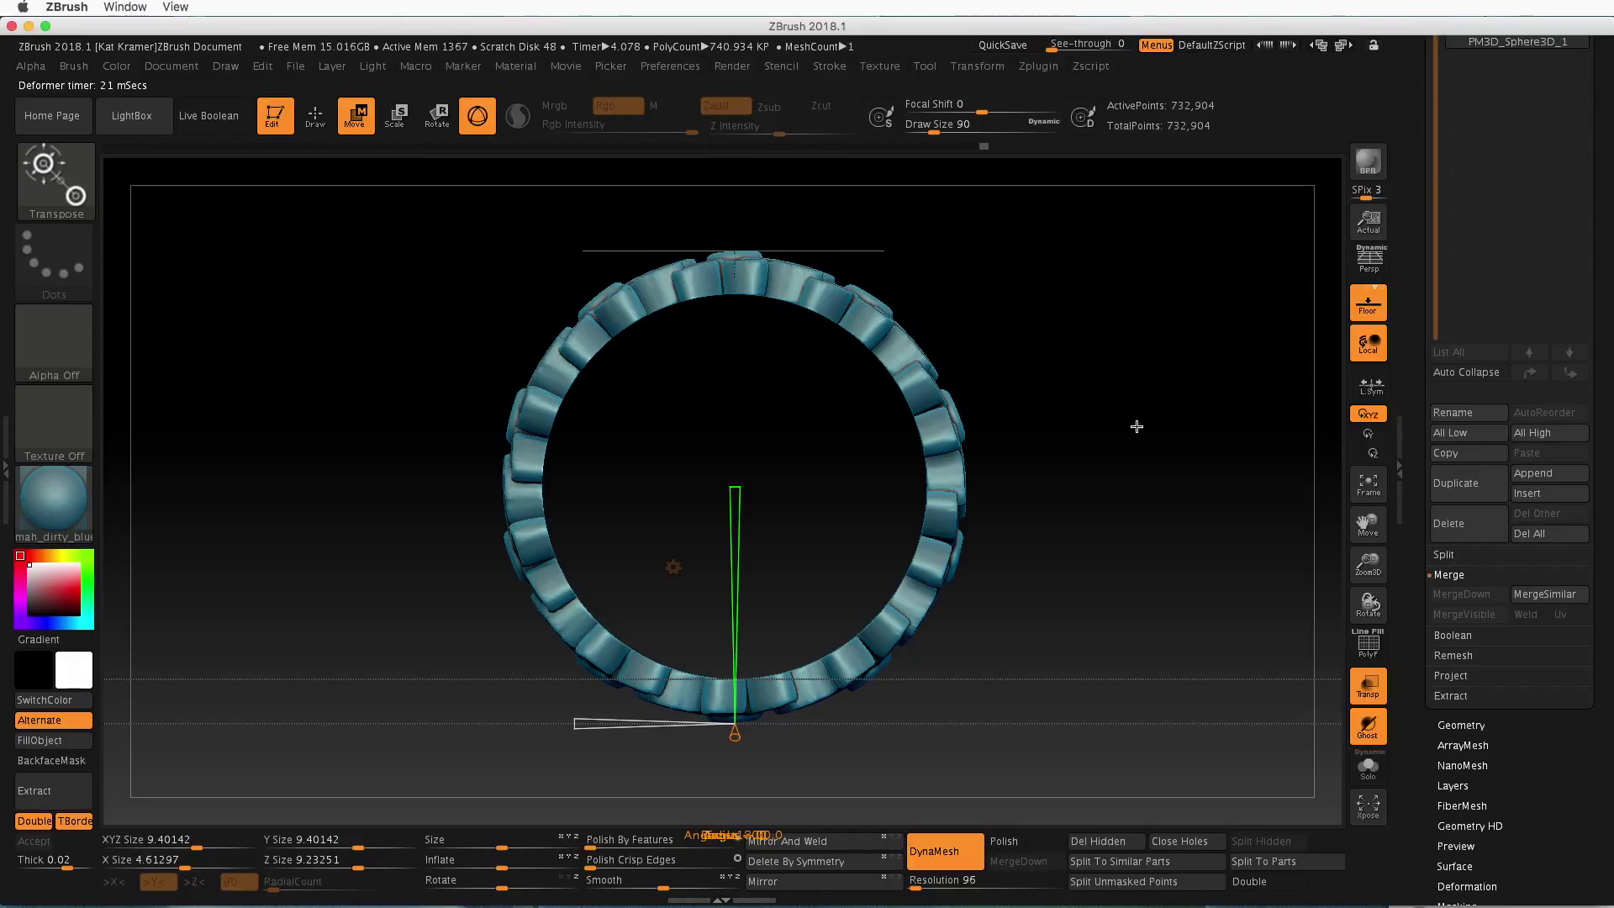
pyautogui.moveTo(1107, 373); pyautogui.dragTo(959, 652)
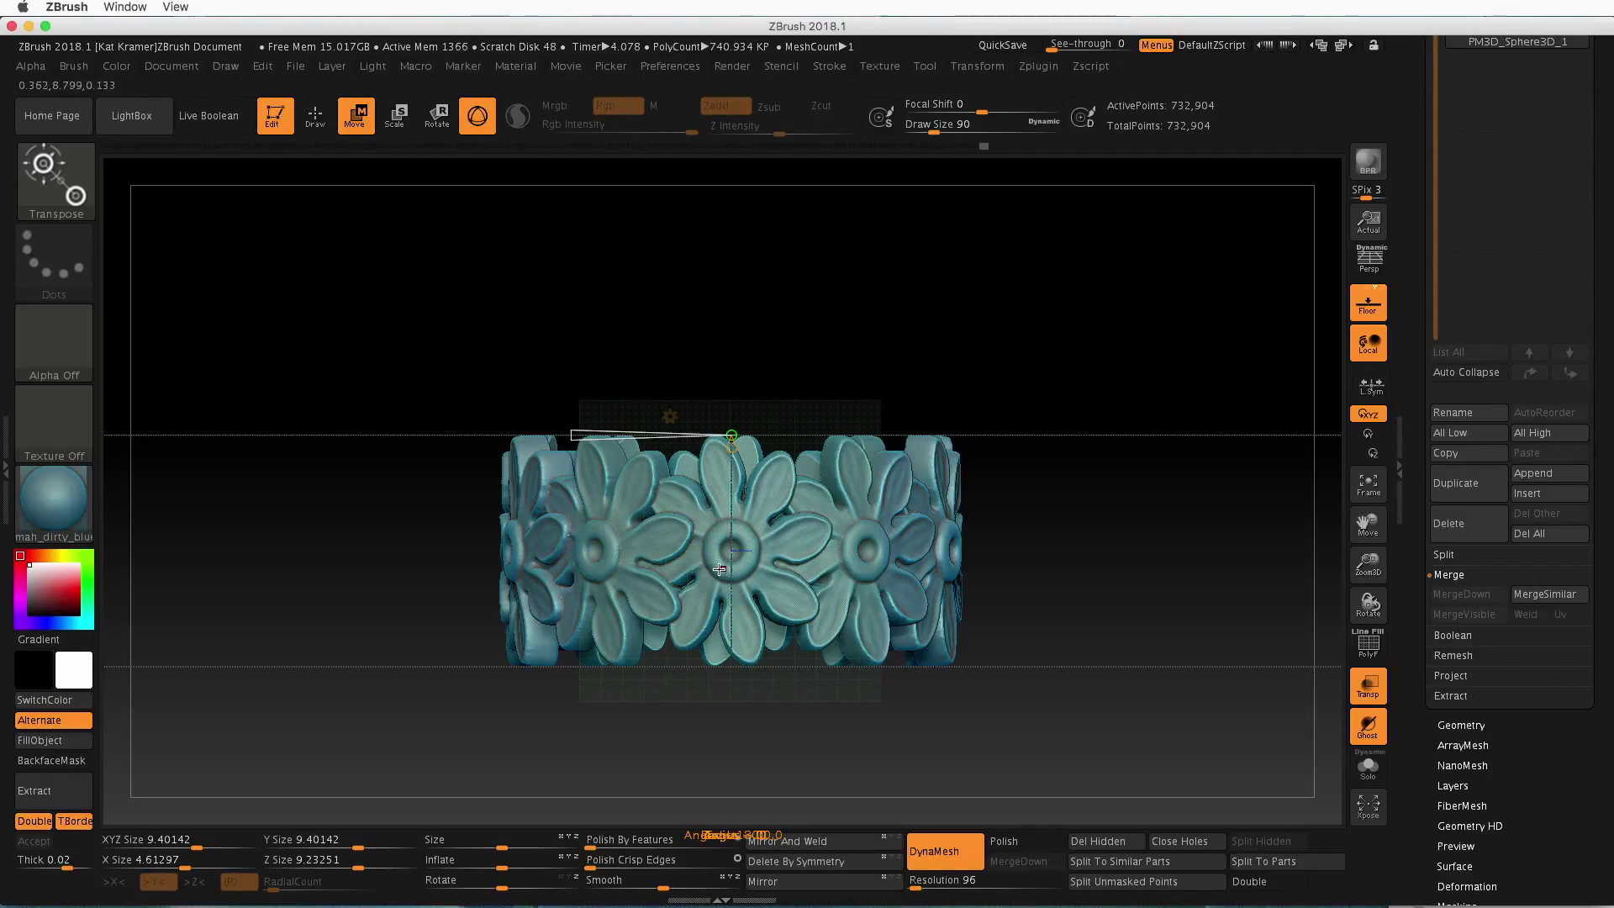
# Fine-tune the Bend Arc radius to an XYZ size of about 10.35 and accept the deformation
pyautogui.click(573, 435)
pyautogui.moveTo(573, 436); pyautogui.dragTo(586, 436)
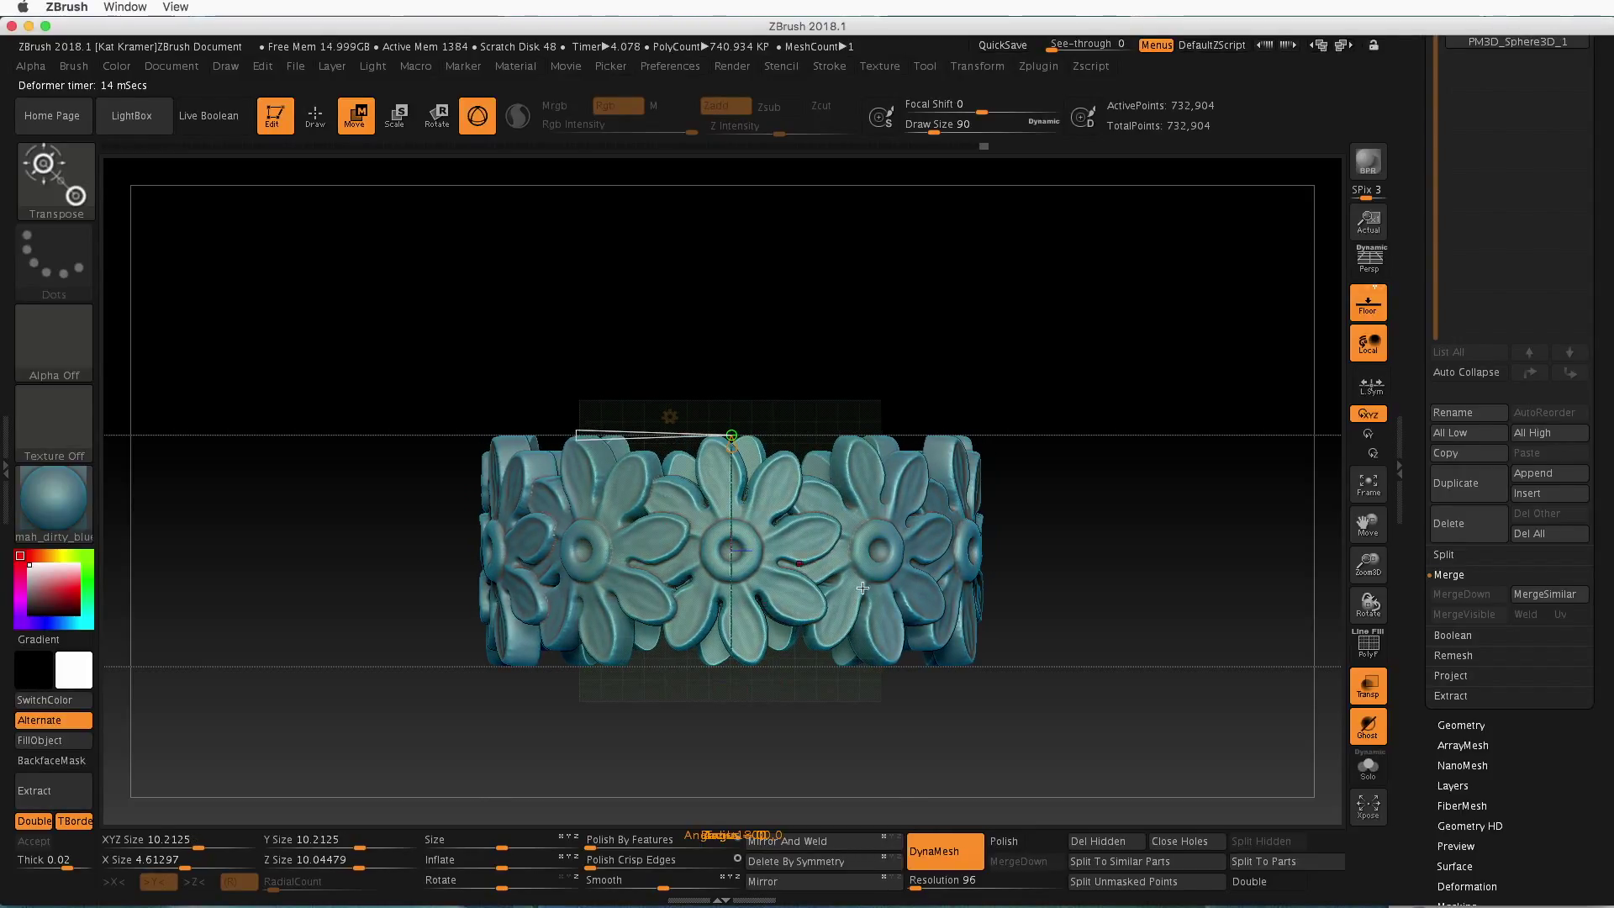
pyautogui.moveTo(882, 735); pyautogui.dragTo(974, 768)
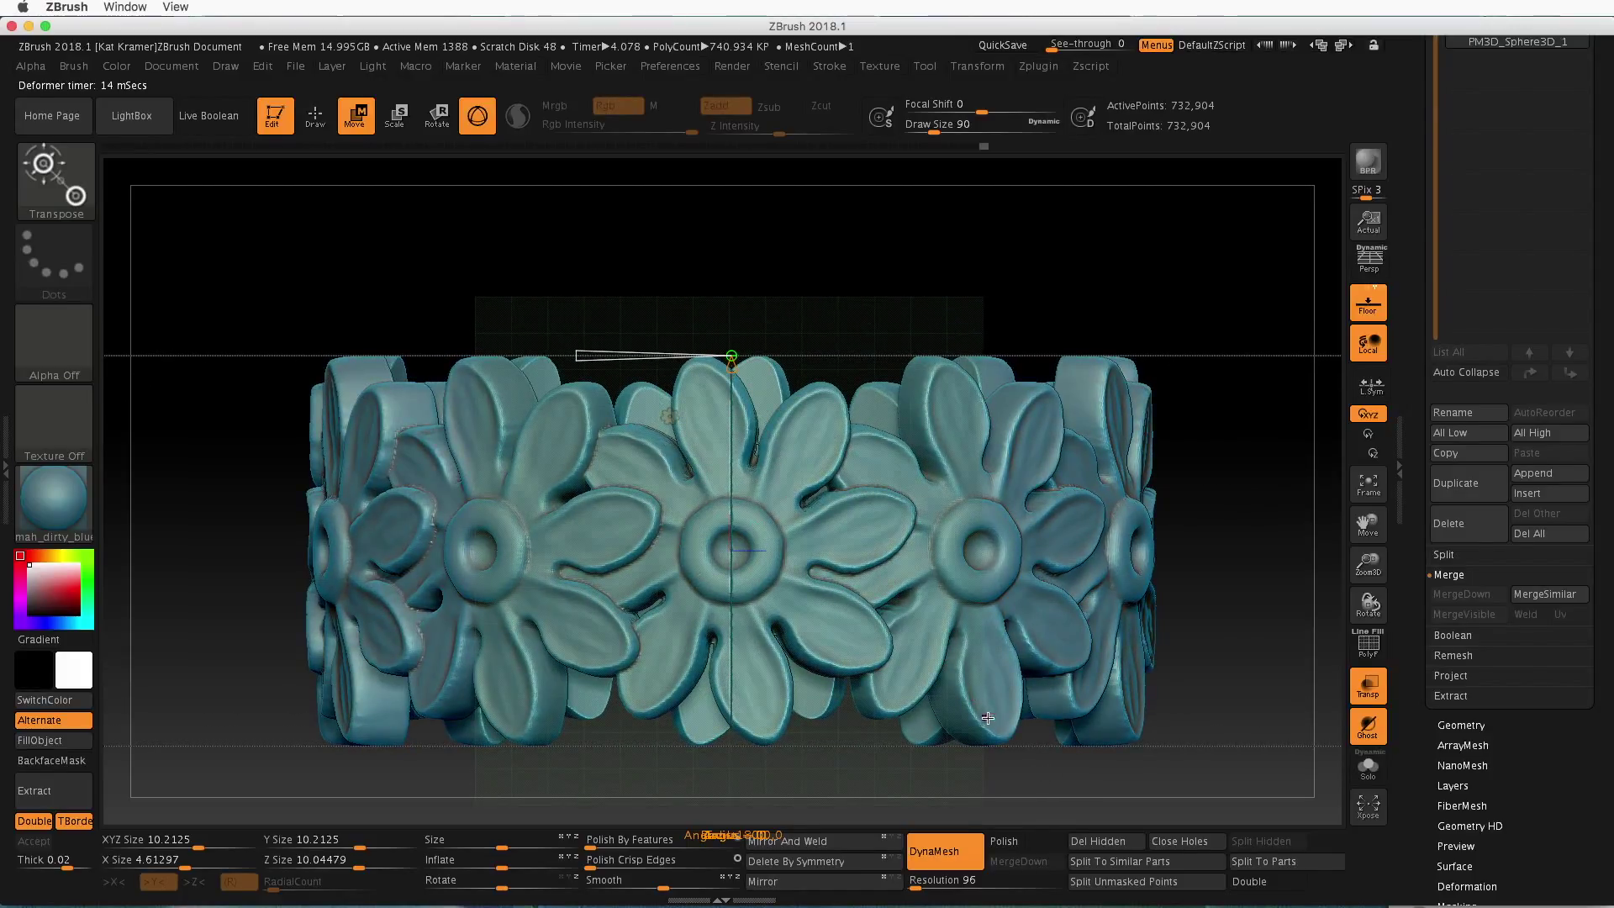
pyautogui.moveTo(582, 356)
pyautogui.mouseDown()
pyautogui.moveTo(551, 351)
pyautogui.moveTo(582, 355)
pyautogui.mouseUp()
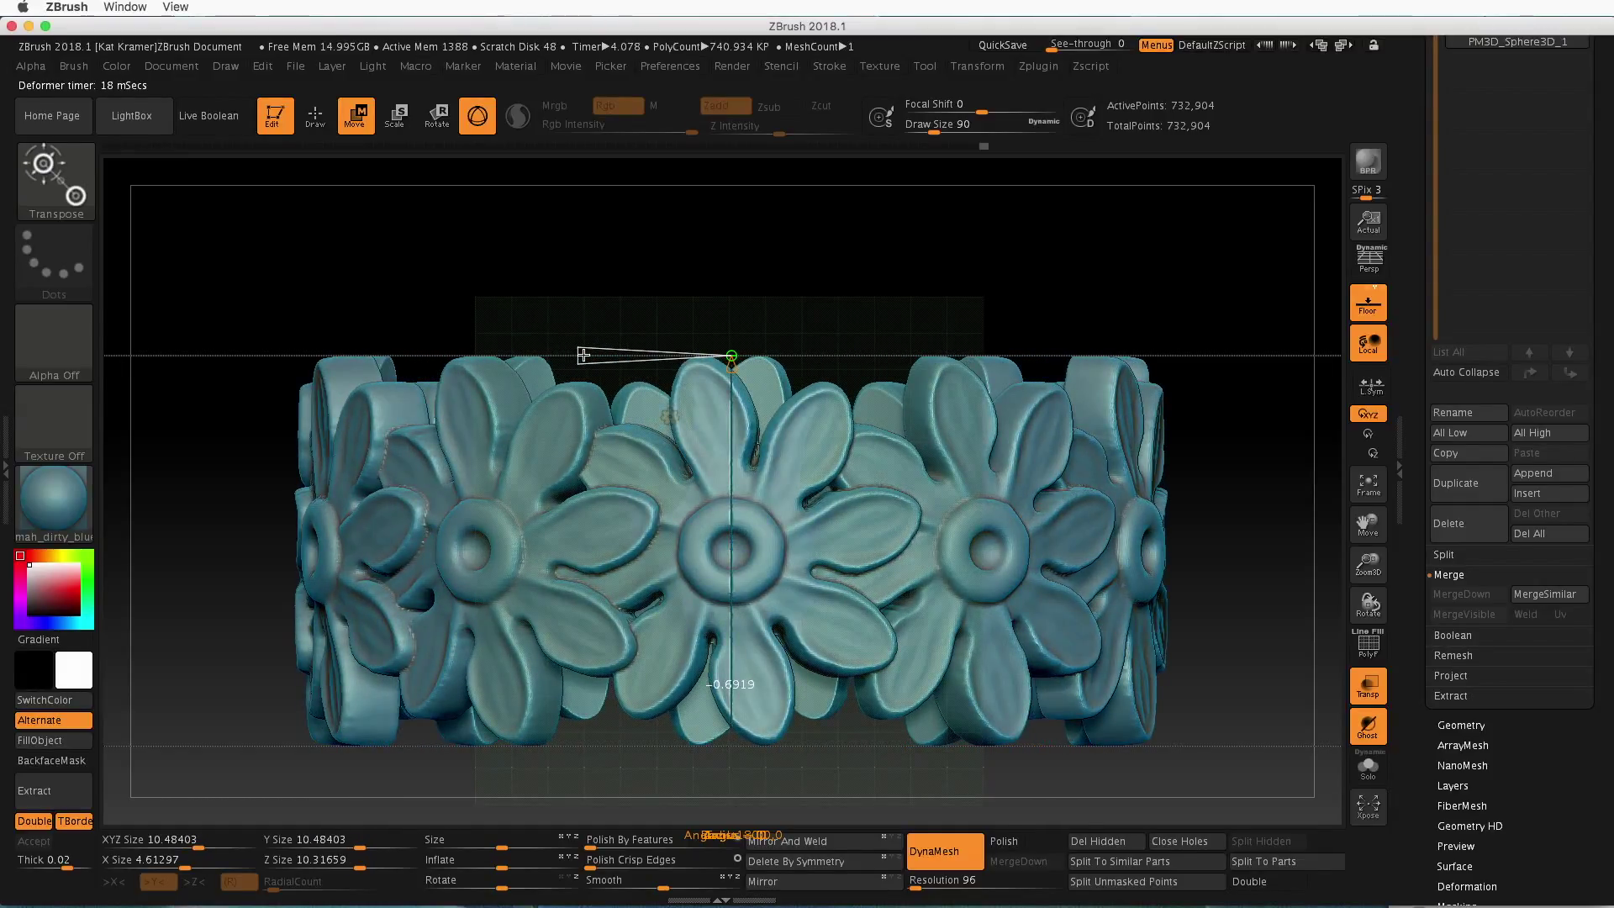
pyautogui.moveTo(582, 355); pyautogui.dragTo(582, 353)
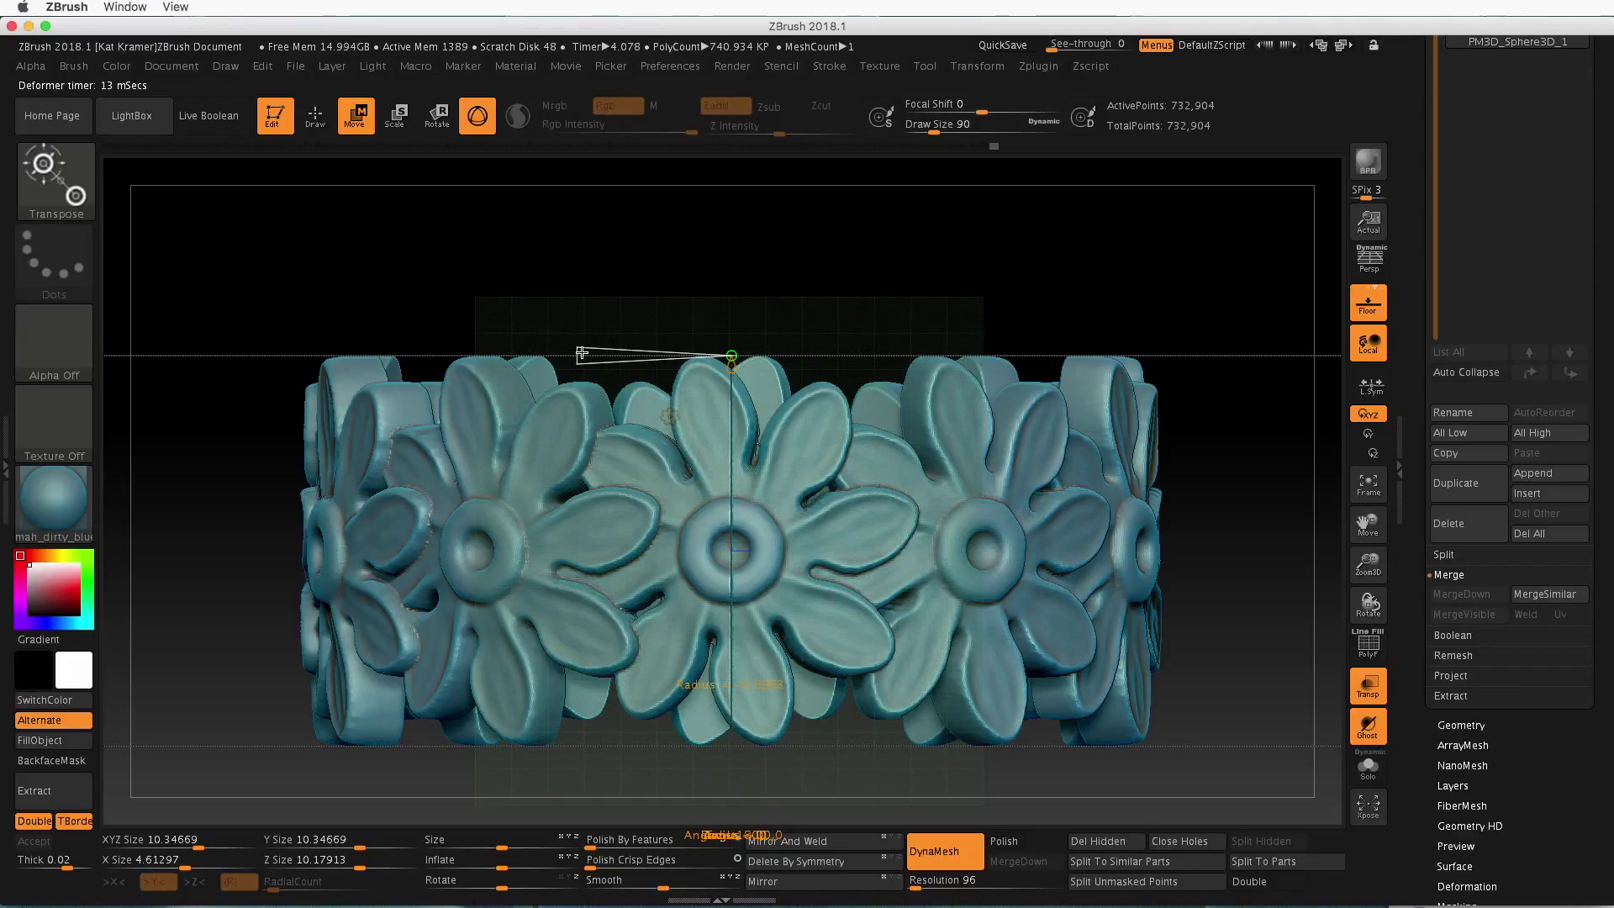
pyautogui.moveTo(582, 353); pyautogui.dragTo(582, 354)
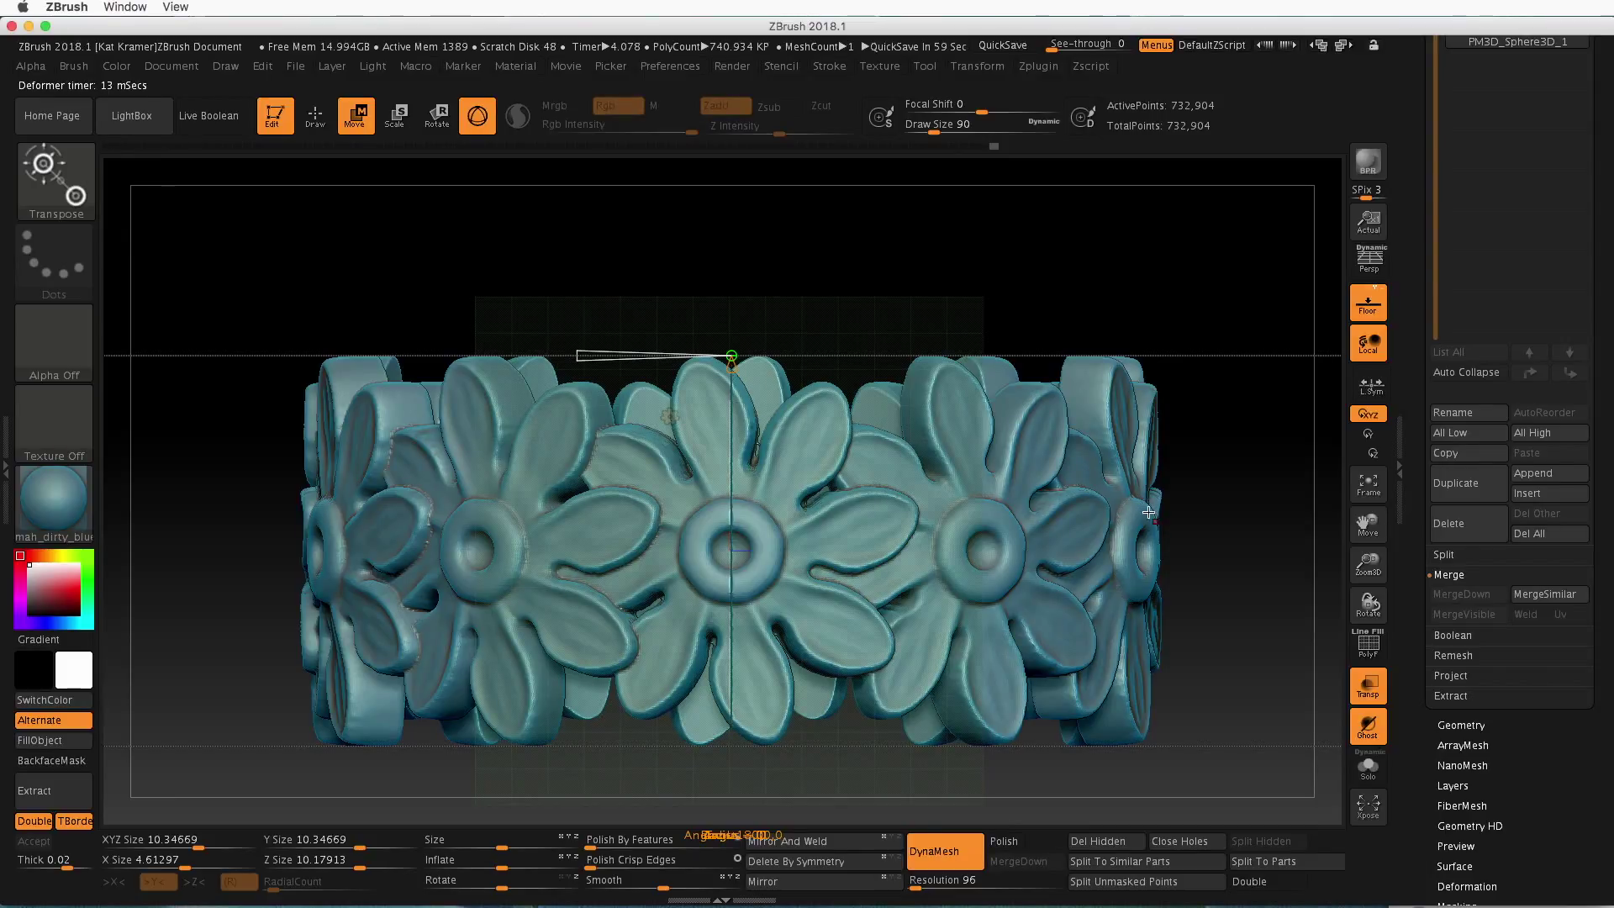
pyautogui.click(670, 415)
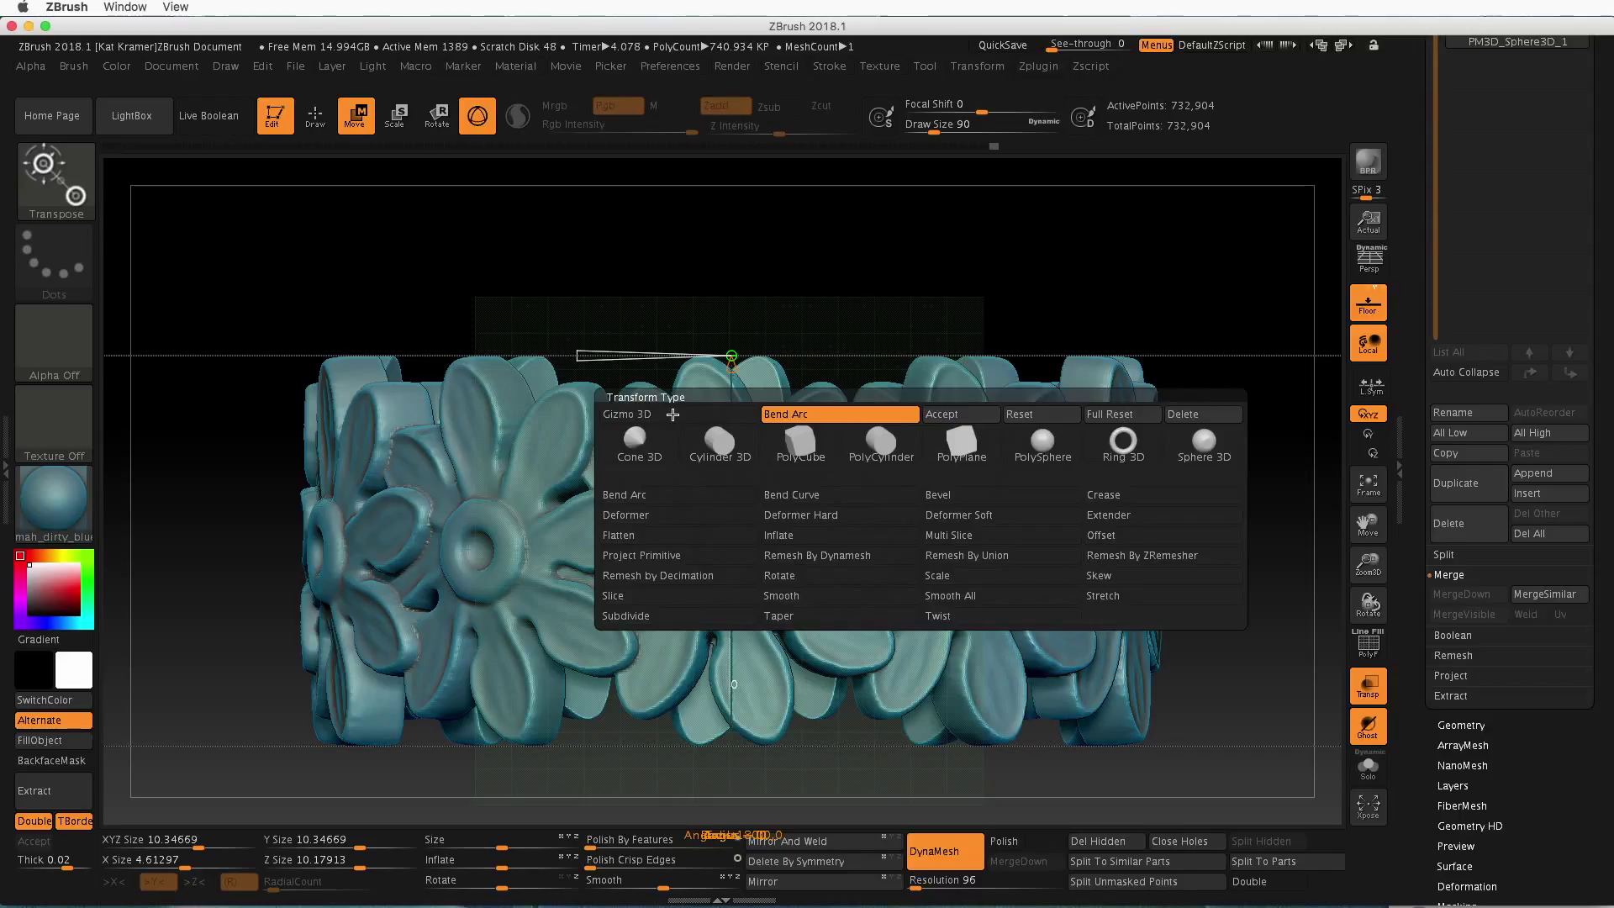
pyautogui.click(981, 416)
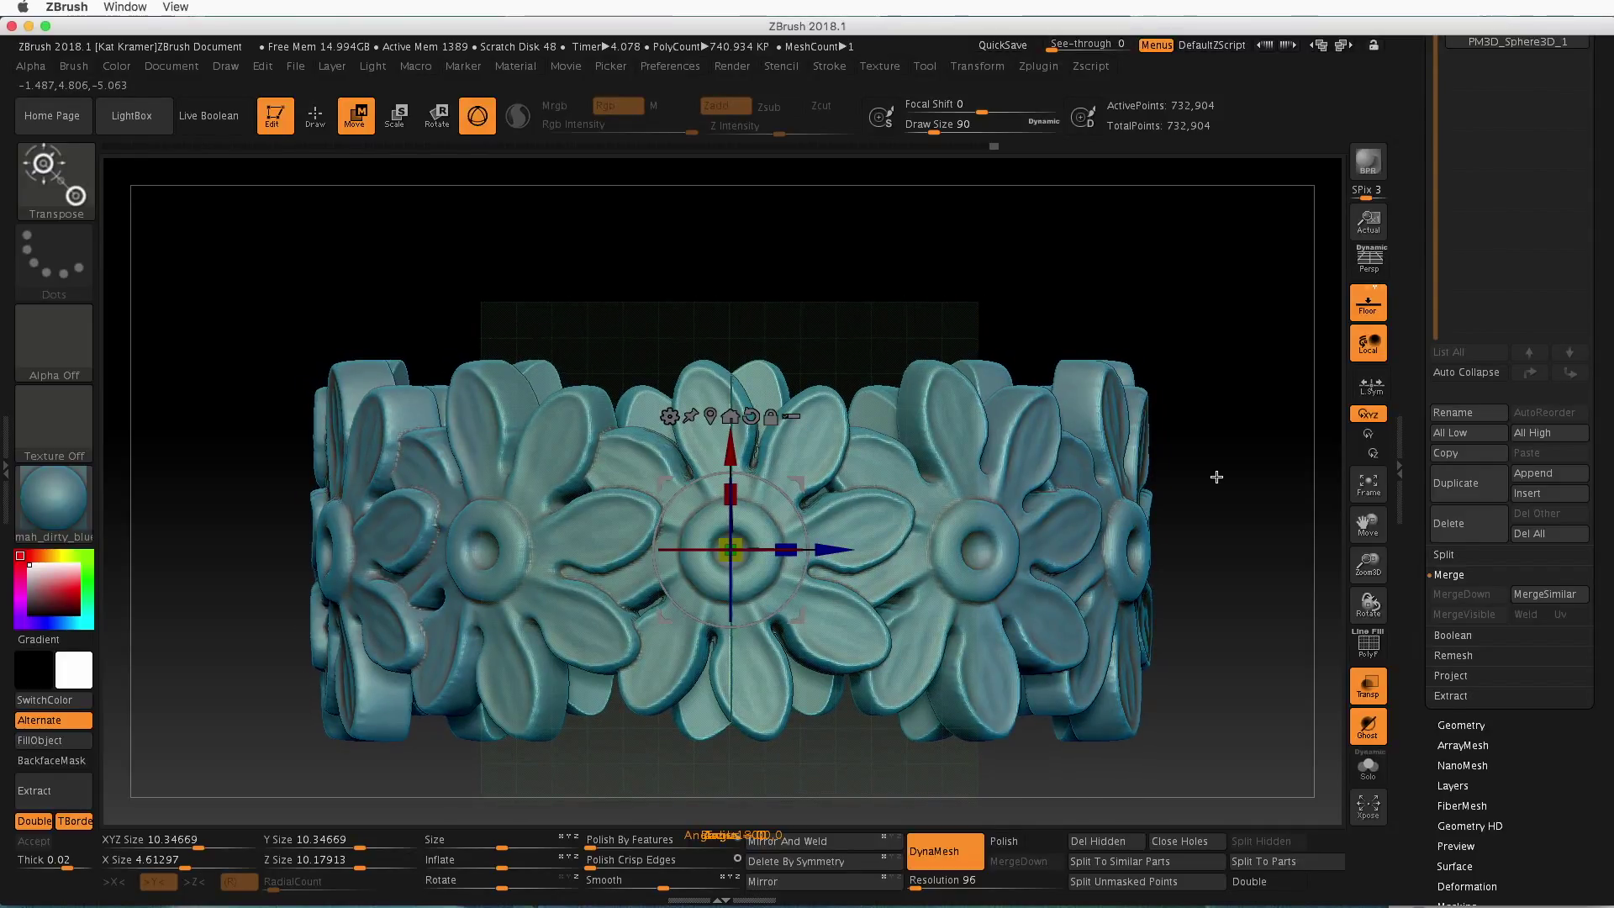
# Re-DynaMesh the ring to fuse the seam where the two cut ends meet in the split flower
pyautogui.keyDown('alt'); pyautogui.moveTo(1202, 503); pyautogui.dragTo(1205, 247); pyautogui.keyUp('alt')
pyautogui.moveTo(789, 578); pyautogui.dragTo(861, 652)
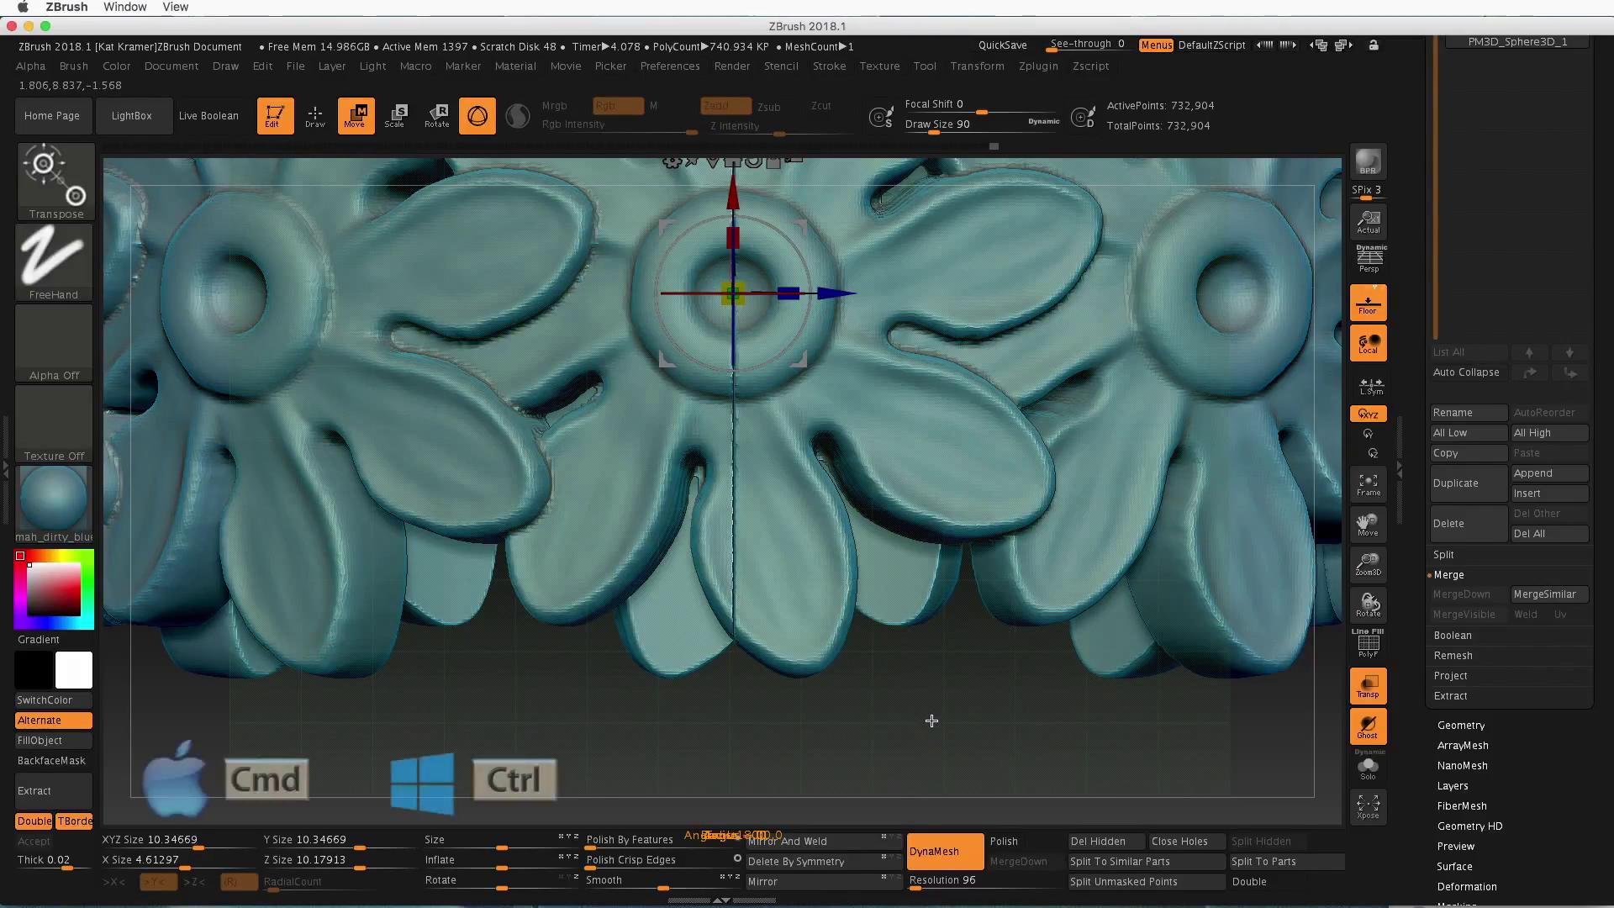
pyautogui.moveTo(919, 675)
pyautogui.keyDown('super'); pyautogui.mouseDown()
pyautogui.moveTo(973, 796)
pyautogui.moveTo(949, 796)
pyautogui.mouseUp(); pyautogui.keyUp('super')
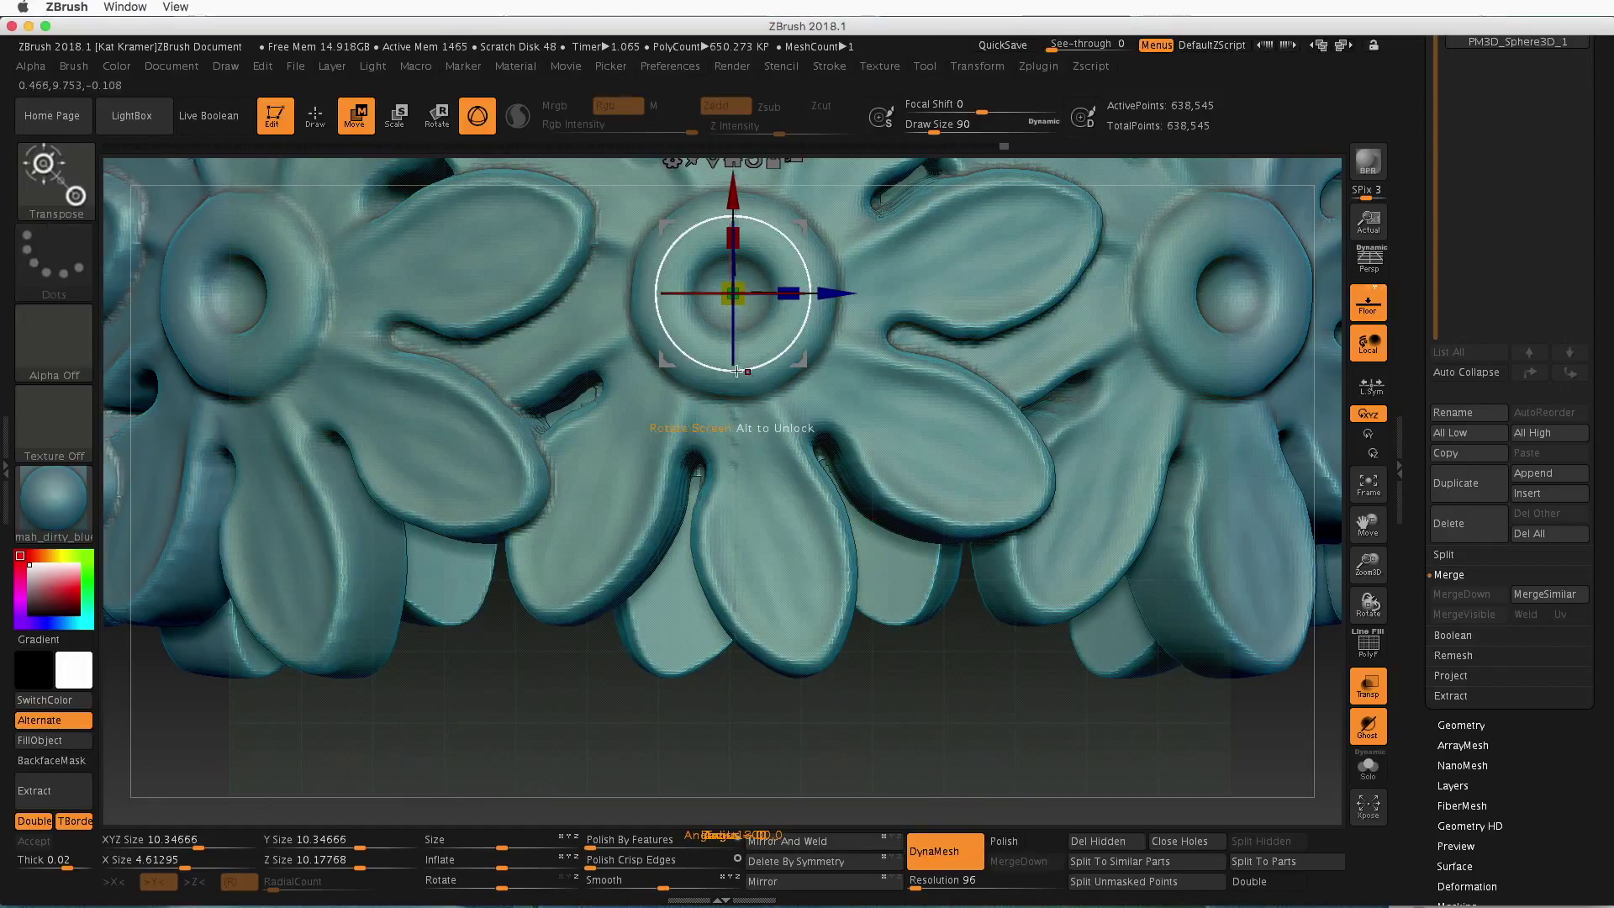
# Switch to Draw mode and smooth the seam on the fused flower's lower petal
pyautogui.press('q')
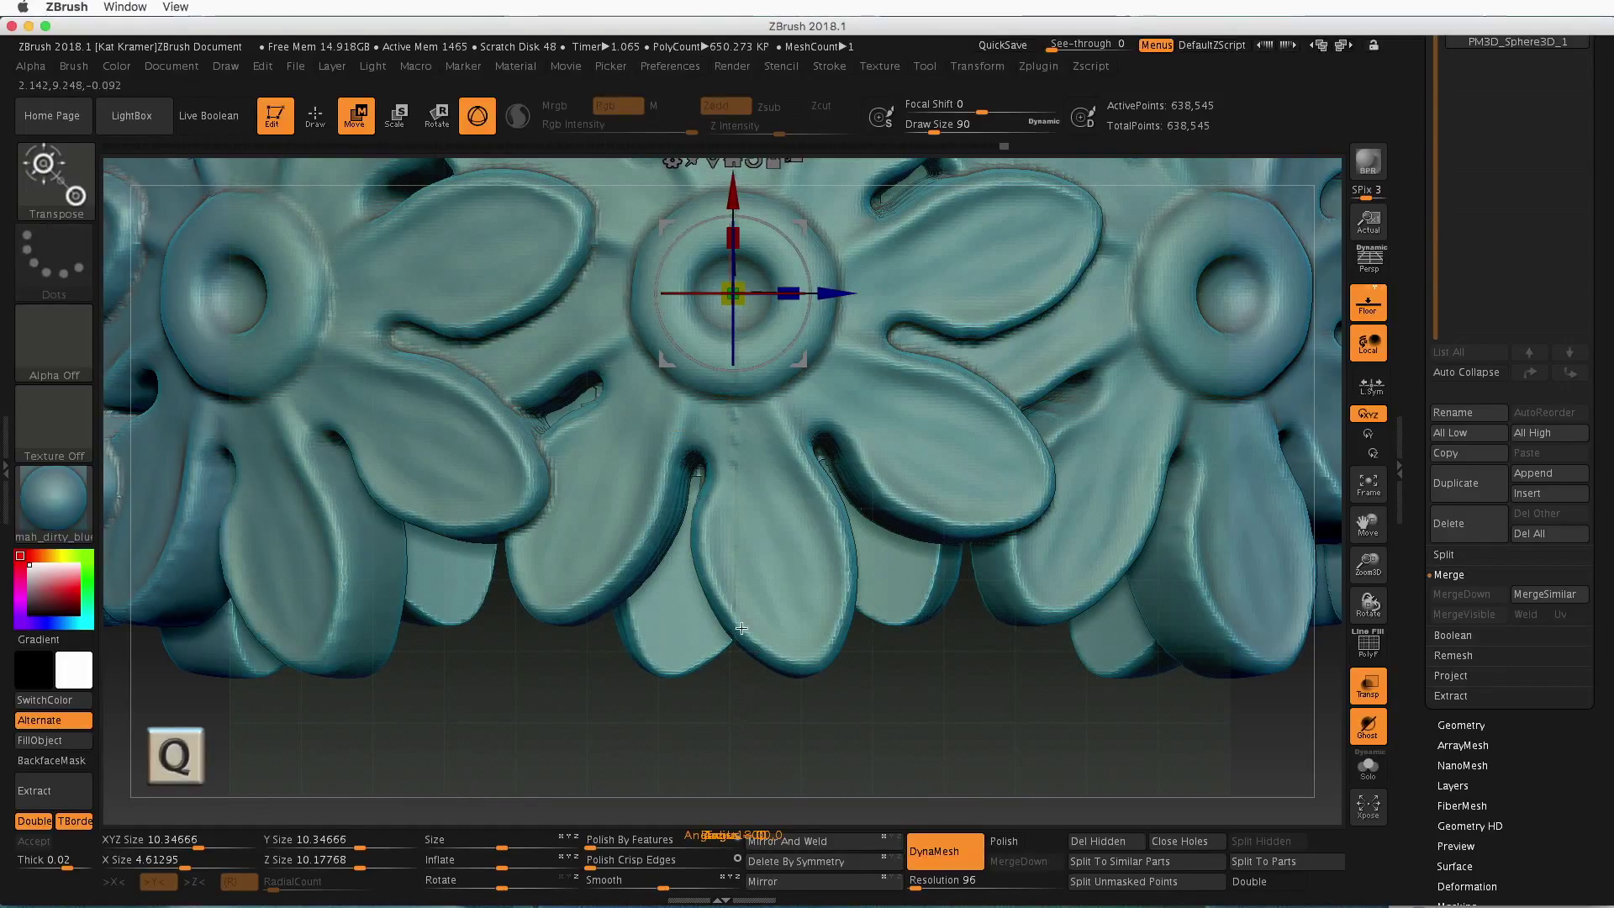
pyautogui.click(316, 115)
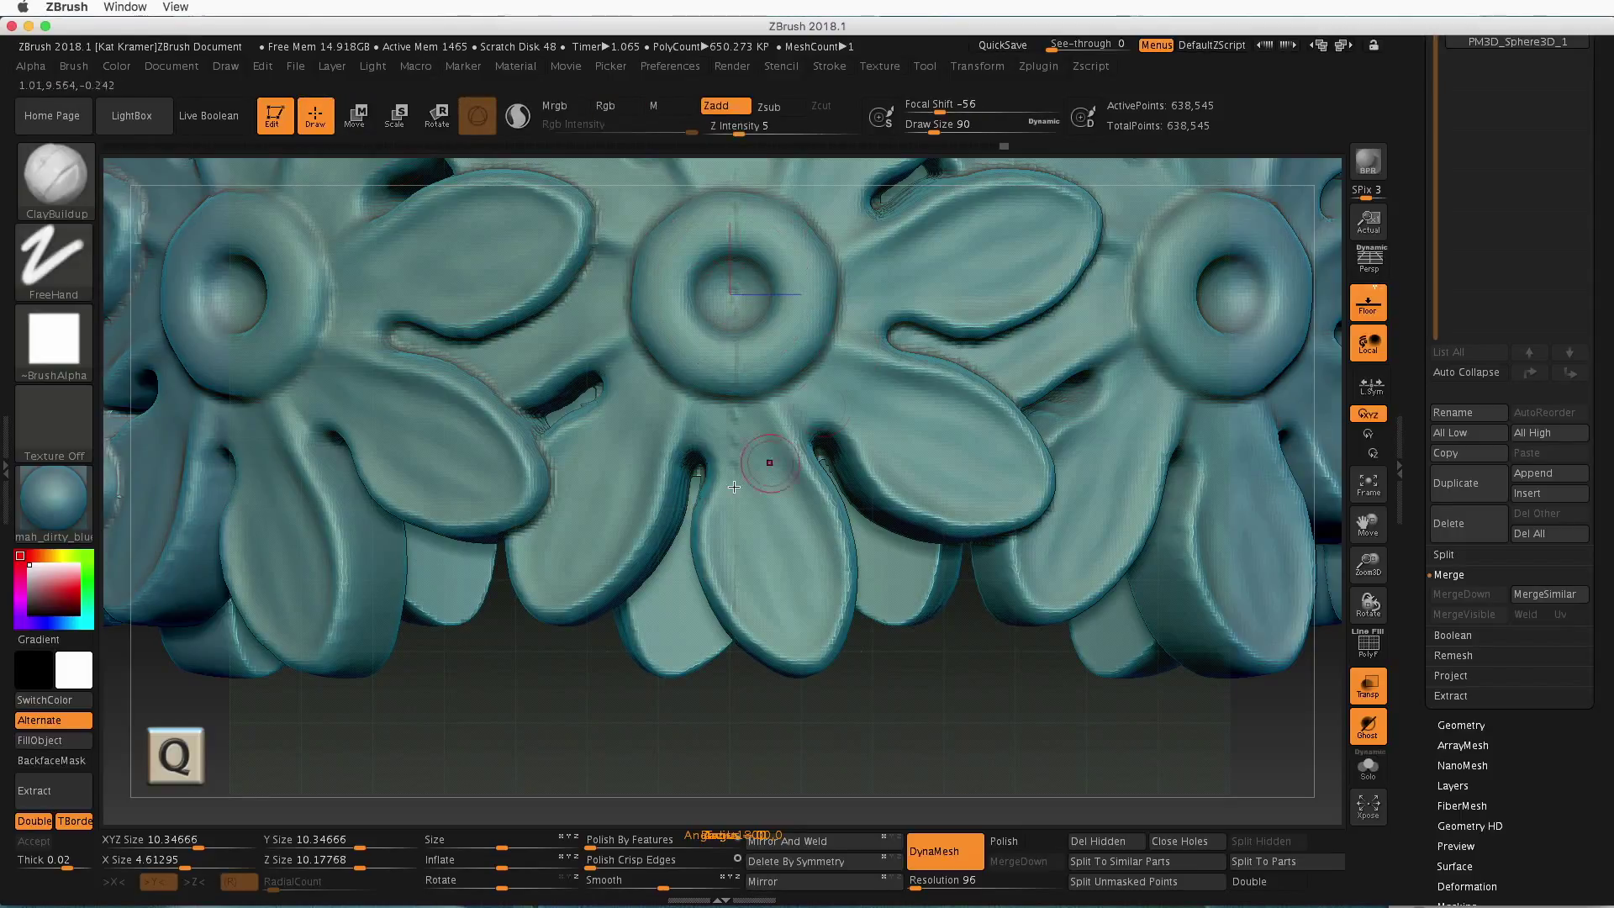
pyautogui.press('shift')
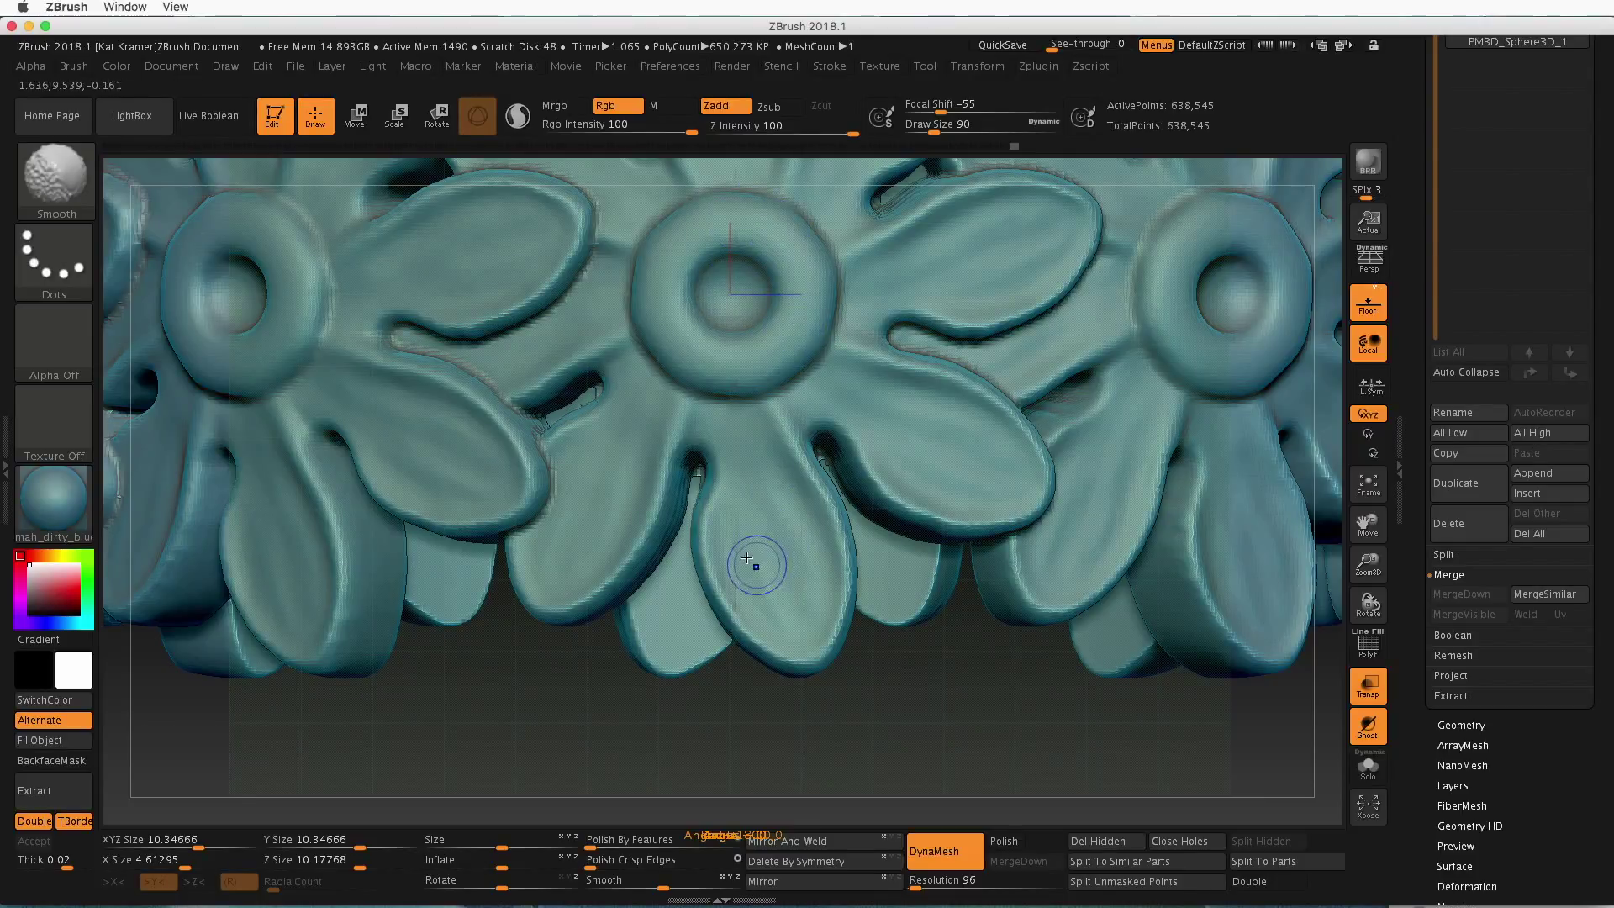
pyautogui.moveTo(825, 714)
pyautogui.mouseDown()
pyautogui.moveTo(842, 683)
pyautogui.moveTo(715, 645)
pyautogui.mouseUp()
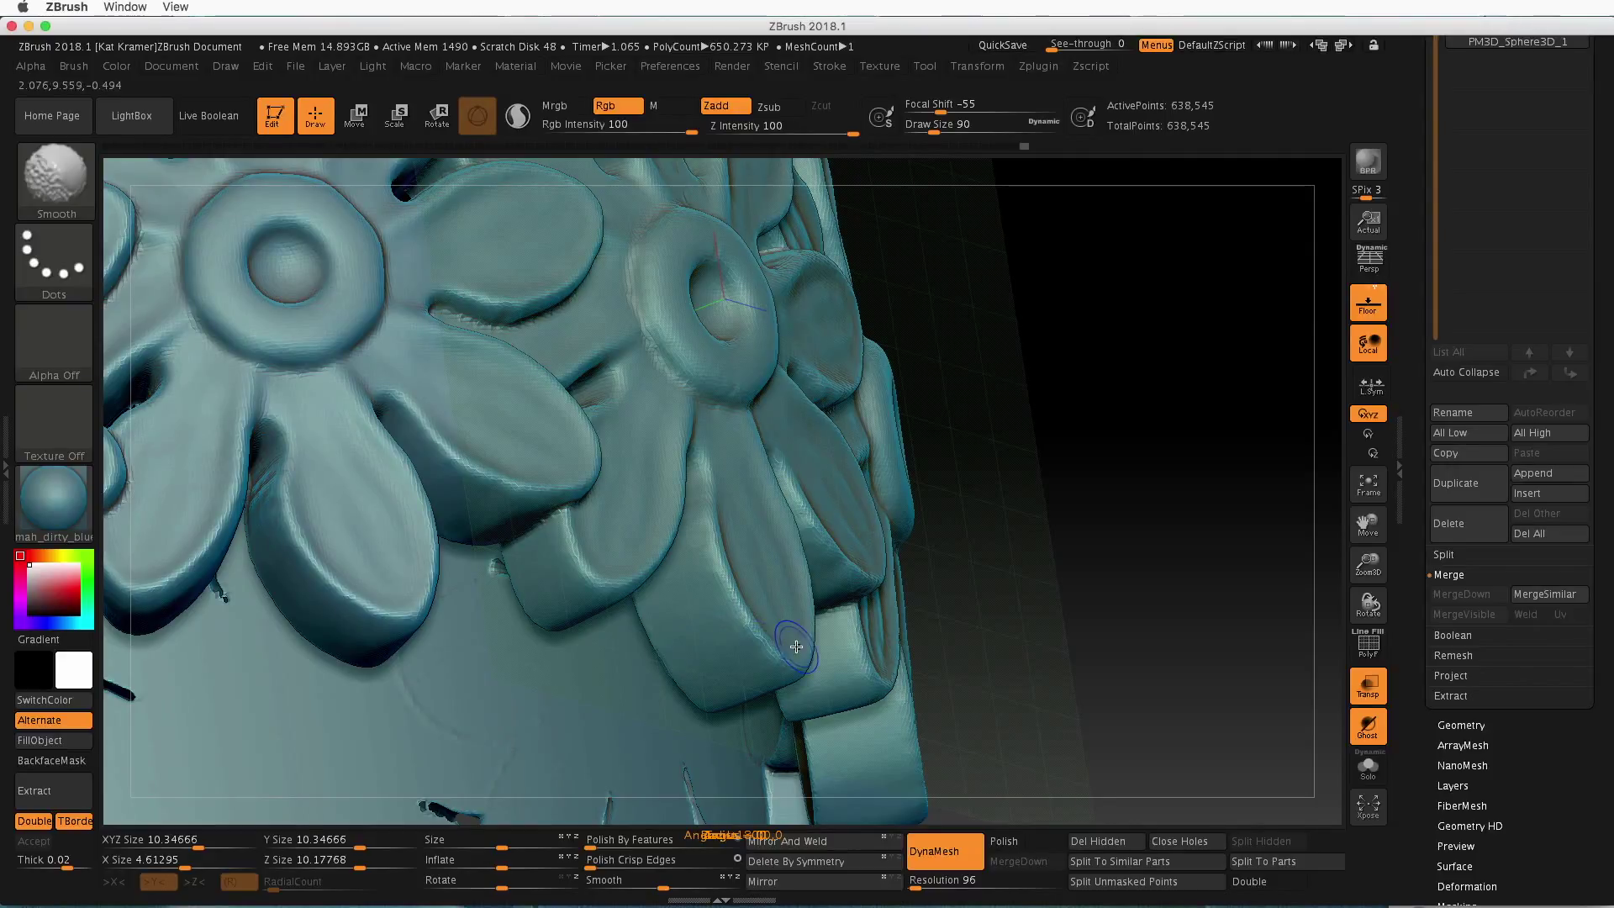
pyautogui.moveTo(1031, 436); pyautogui.dragTo(994, 581)
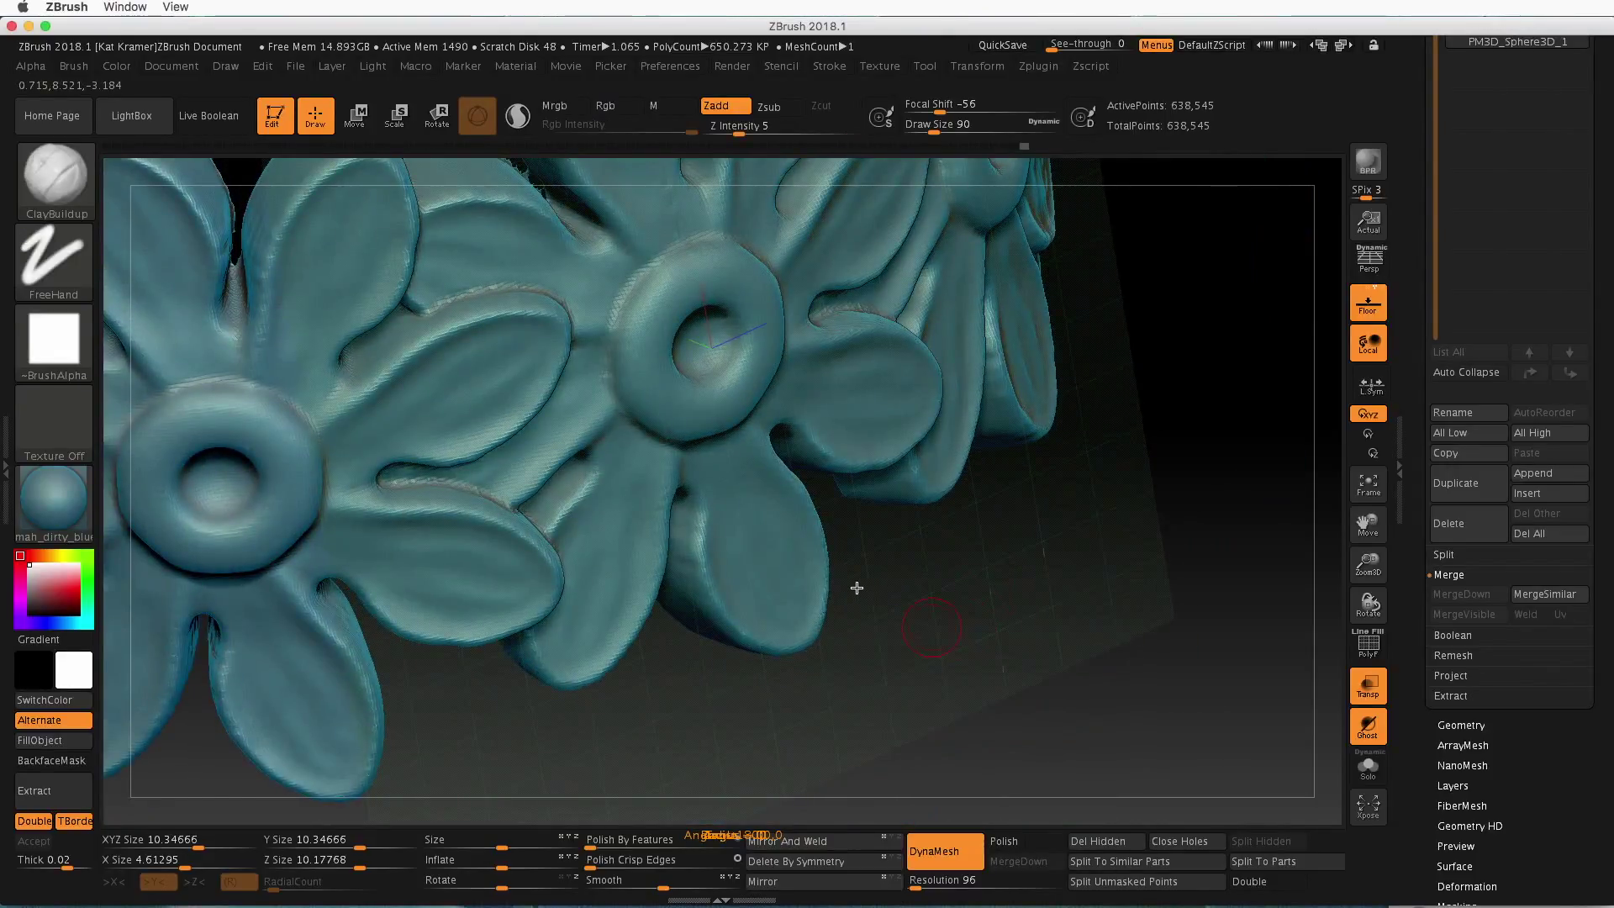
pyautogui.moveTo(857, 587)
pyautogui.mouseDown()
pyautogui.moveTo(1009, 472)
pyautogui.moveTo(1016, 376)
pyautogui.mouseUp()
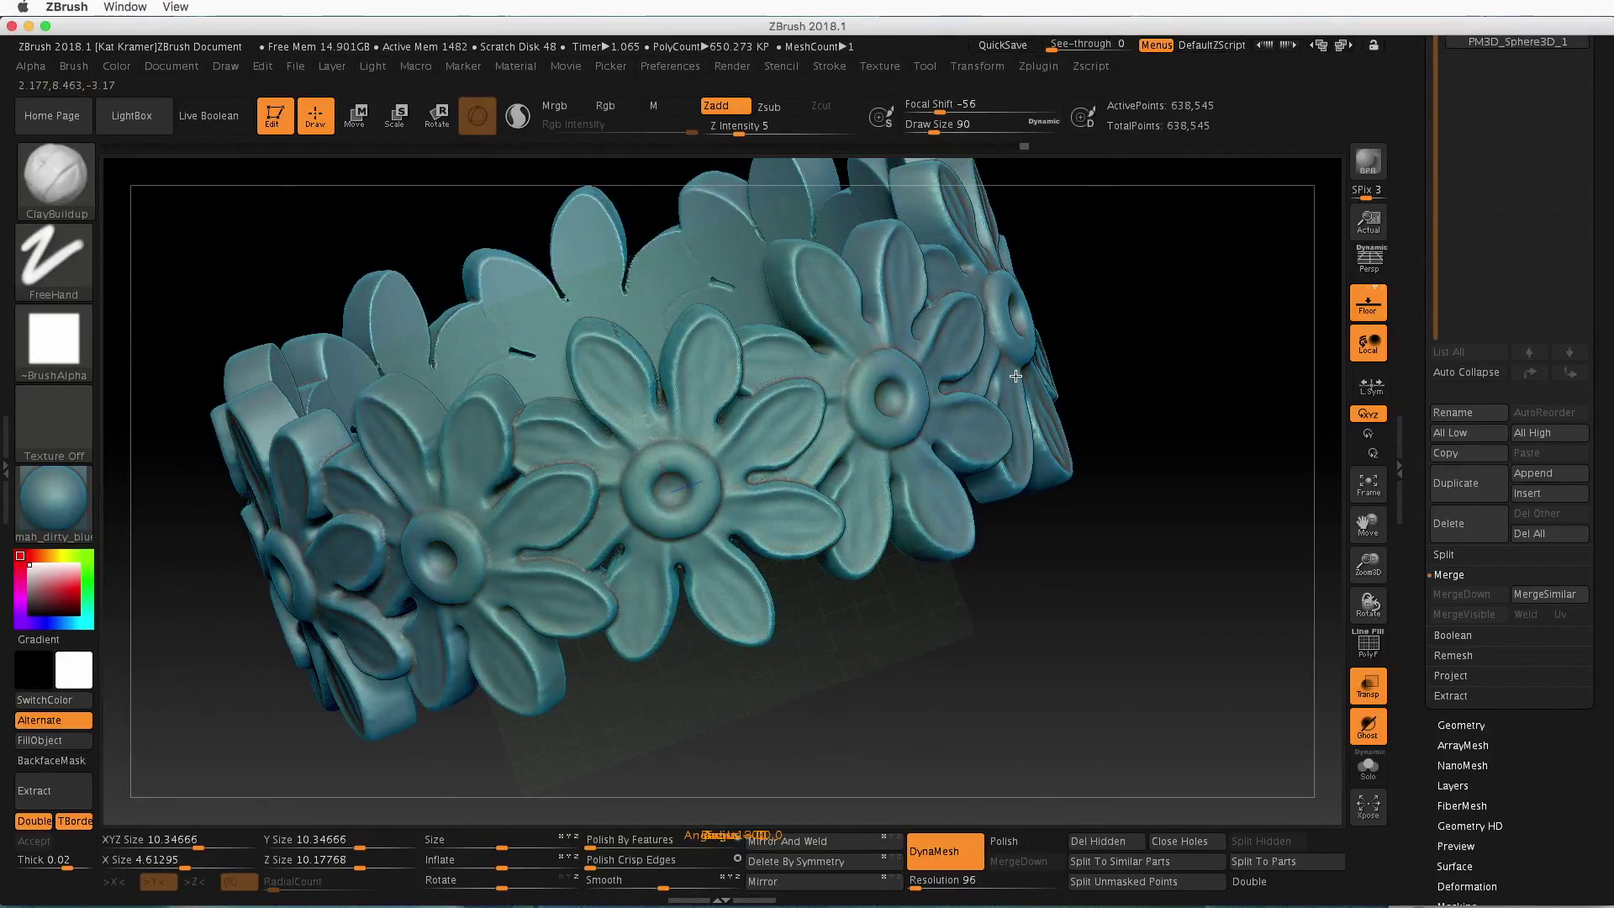
# Smooth the remaining seam marks above the fused flower's center and along its upper petals
pyautogui.moveTo(1071, 320)
pyautogui.mouseDown()
pyautogui.moveTo(901, 588)
pyautogui.moveTo(975, 790)
pyautogui.mouseUp()
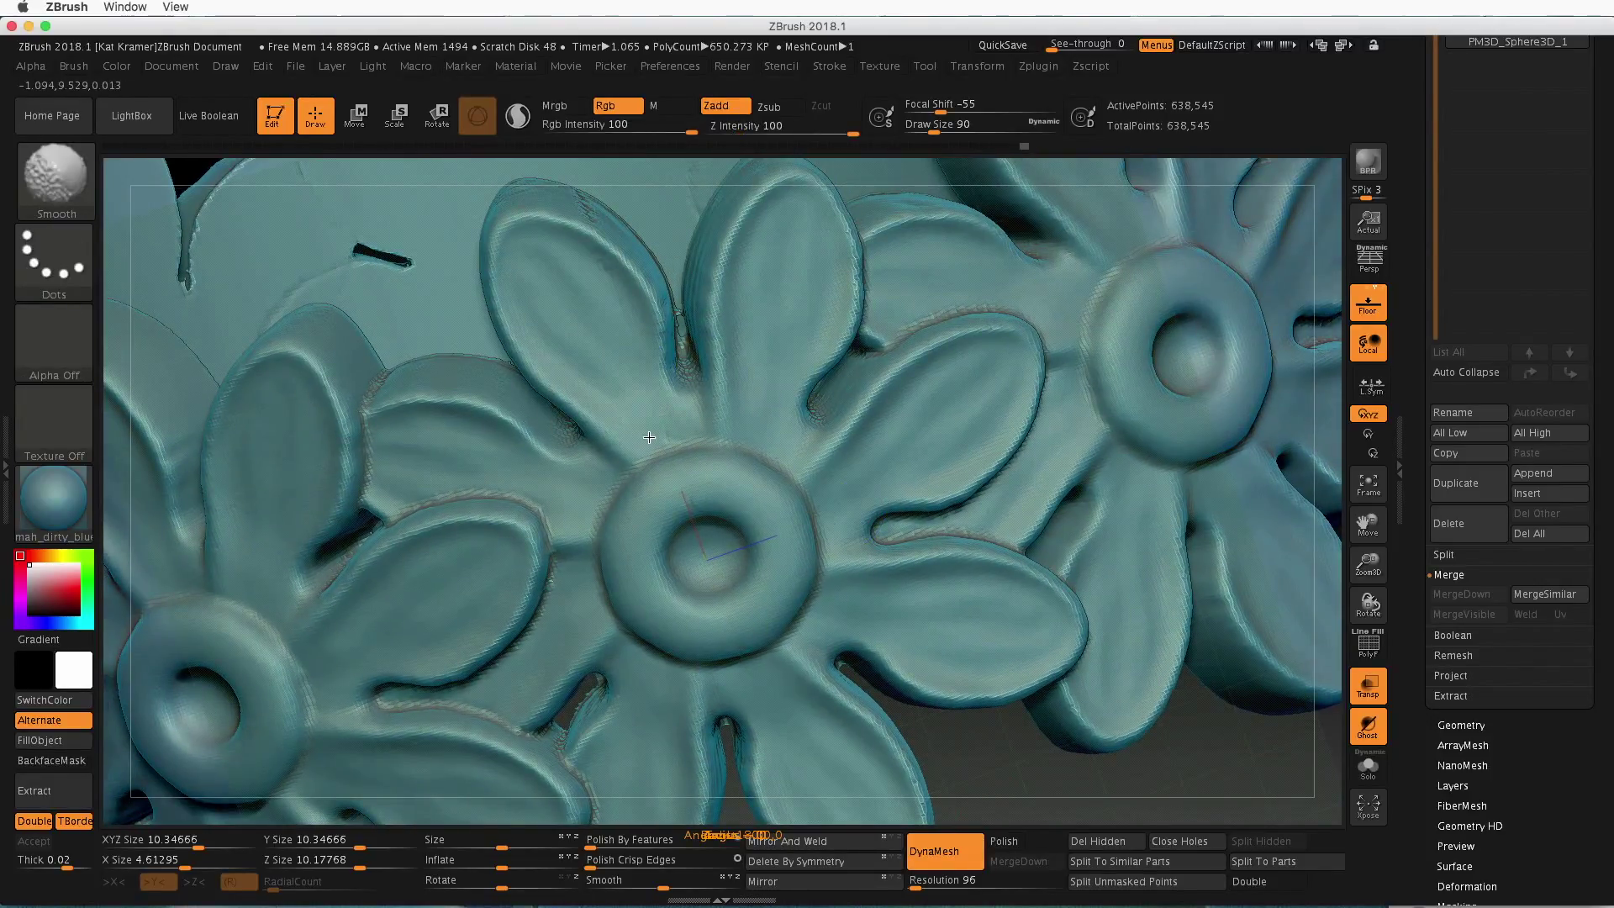
pyautogui.moveTo(661, 419)
pyautogui.keyDown('shift'); pyautogui.mouseDown()
pyautogui.moveTo(652, 430)
pyautogui.moveTo(679, 426)
pyautogui.mouseUp(); pyautogui.keyUp('shift')
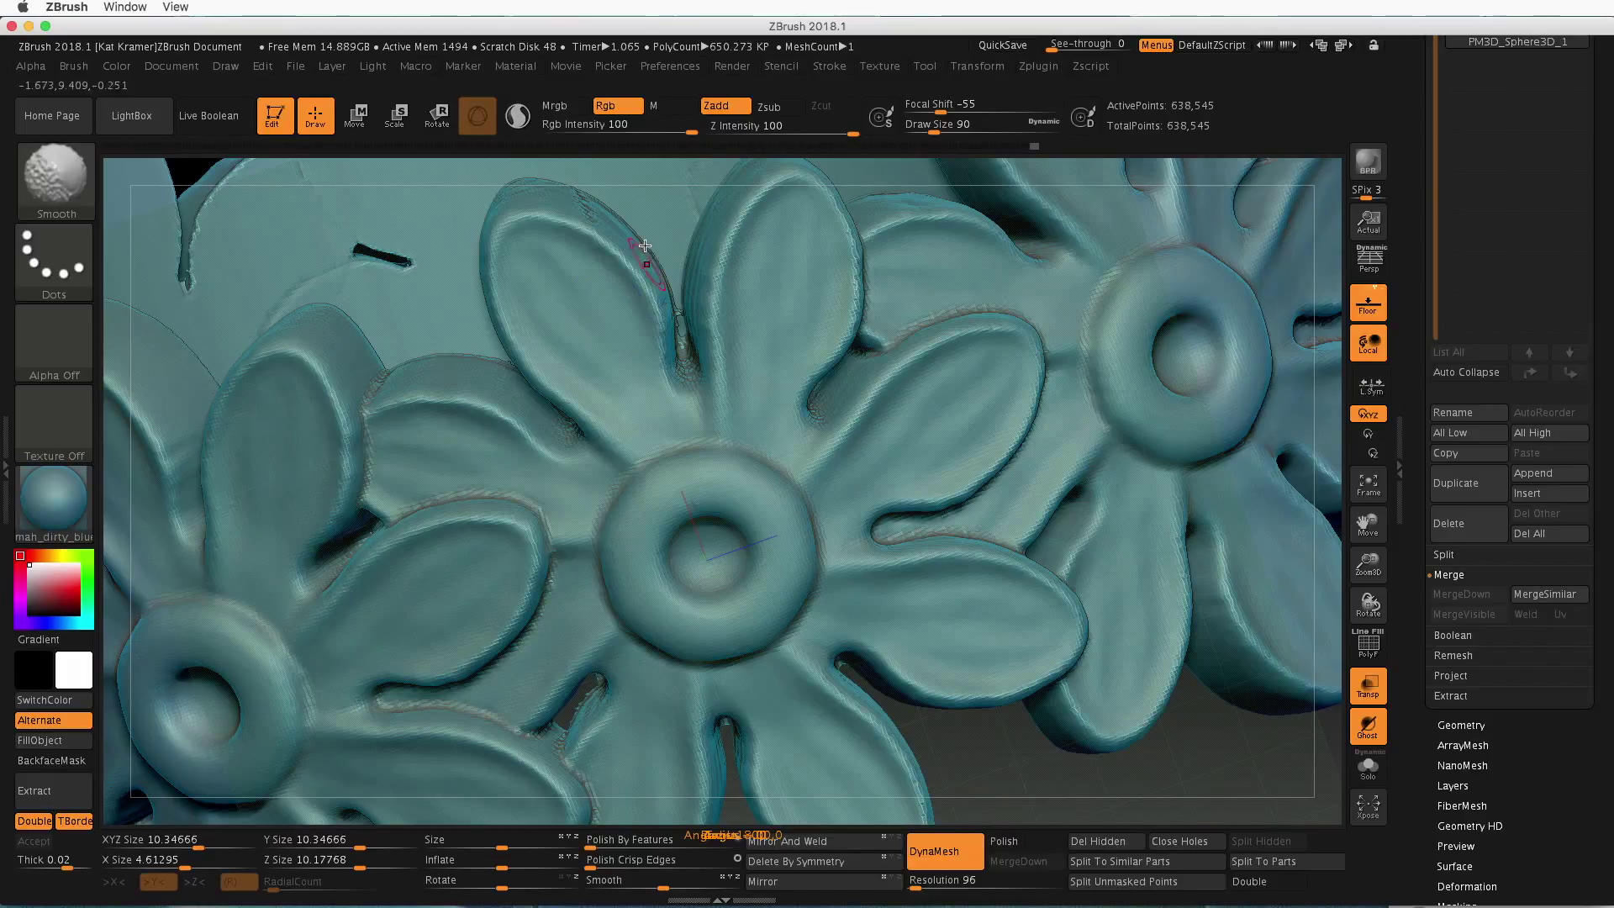
pyautogui.moveTo(986, 787)
pyautogui.mouseDown()
pyautogui.moveTo(1052, 695)
pyautogui.moveTo(1061, 814)
pyautogui.mouseUp()
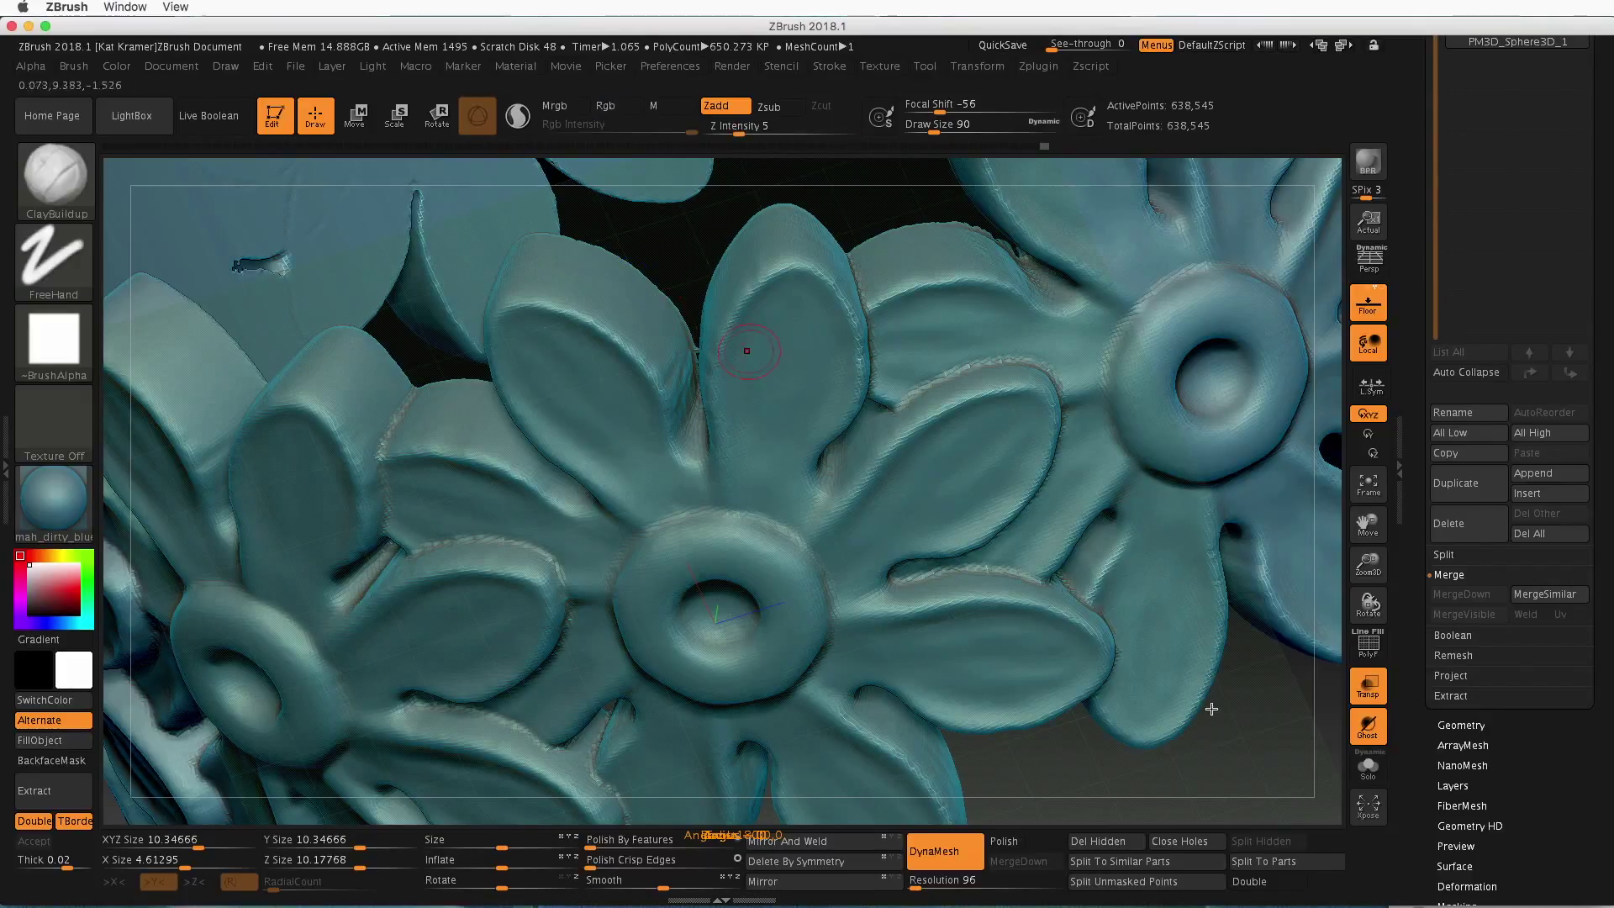
pyautogui.moveTo(1137, 694)
pyautogui.keyDown('alt'); pyautogui.mouseDown()
pyautogui.moveTo(786, 530)
pyautogui.moveTo(778, 497)
pyautogui.moveTo(894, 649)
pyautogui.mouseUp(); pyautogui.keyUp('alt')
pyautogui.moveTo(1004, 636); pyautogui.dragTo(993, 418)
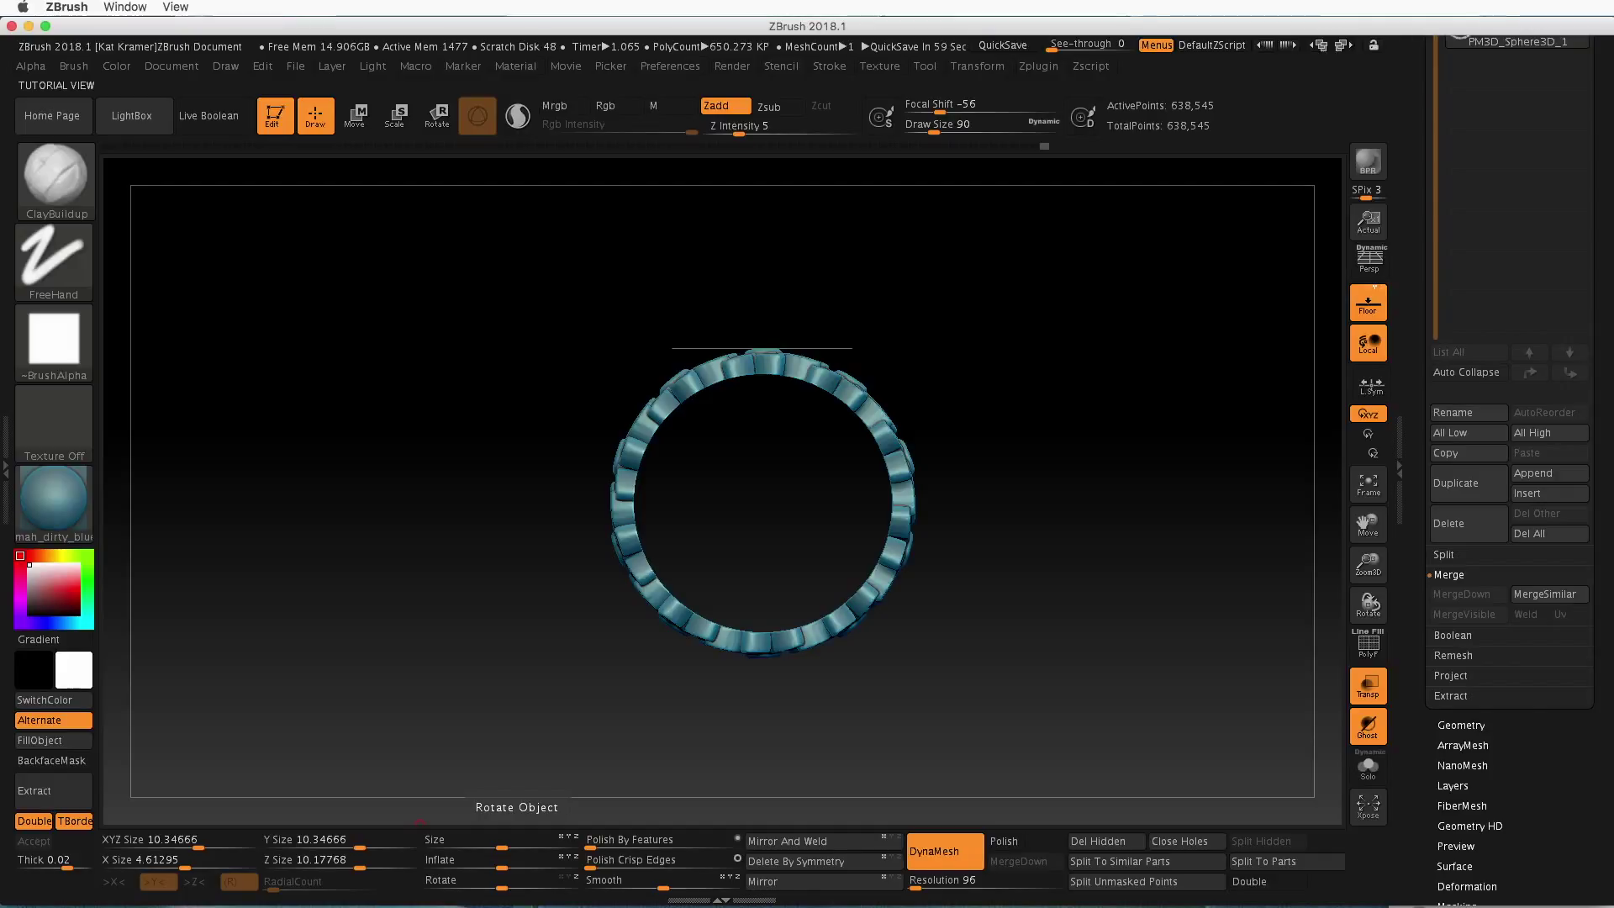
# Switch to Chrome and search for "wikipedia ring size"
pyautogui.press('super+Tab')
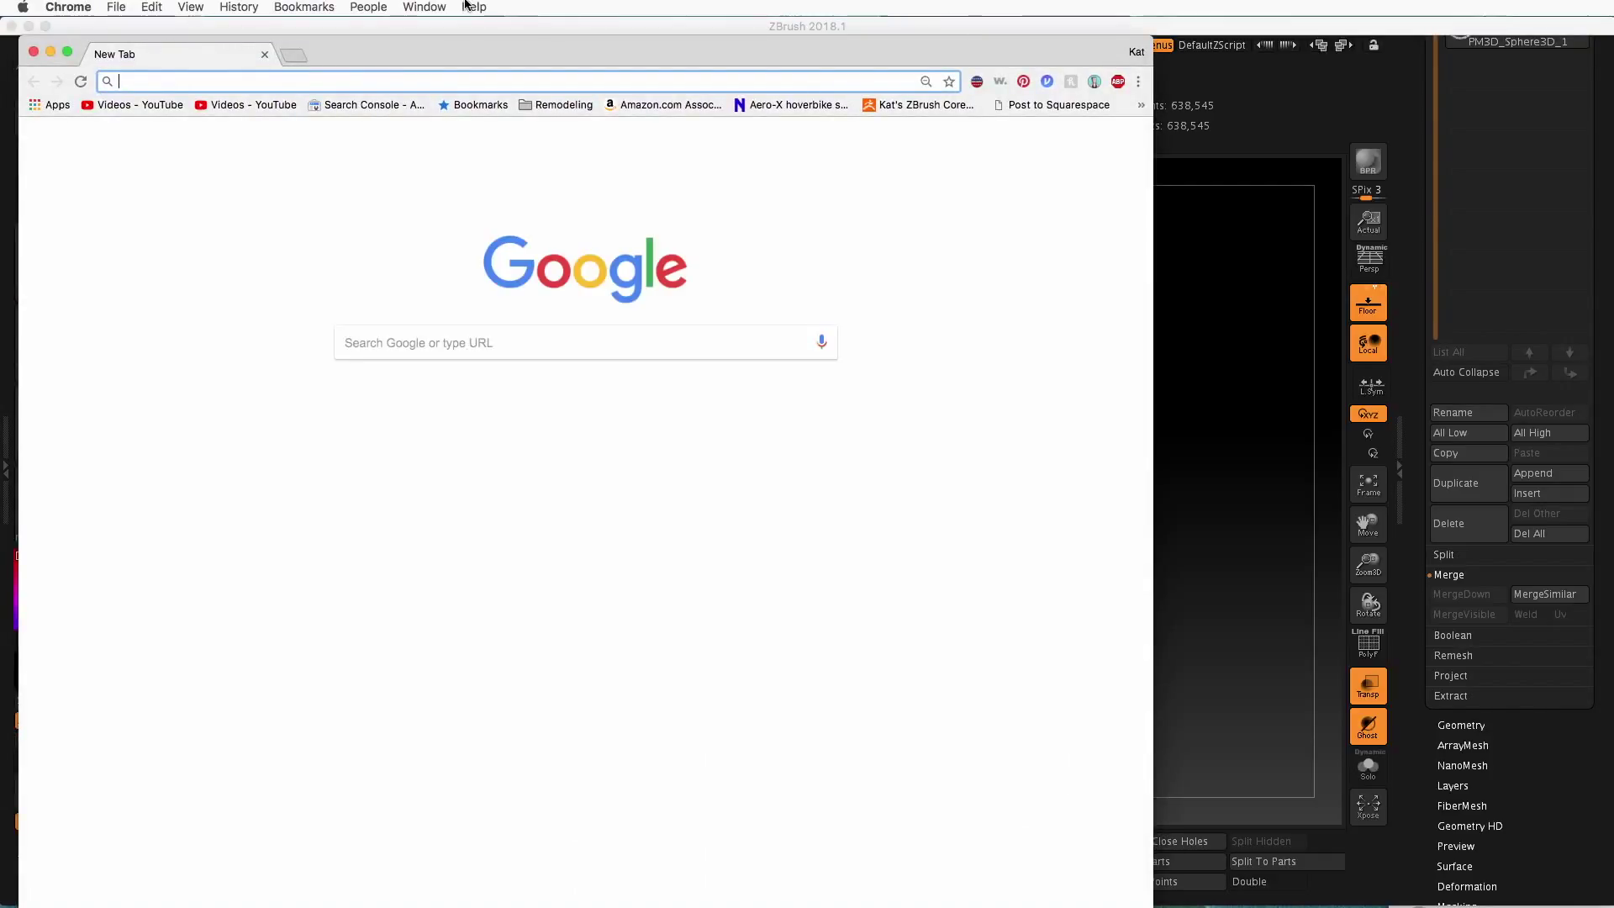
pyautogui.write('wid')
pyautogui.press('BackSpace')
pyautogui.write('k')
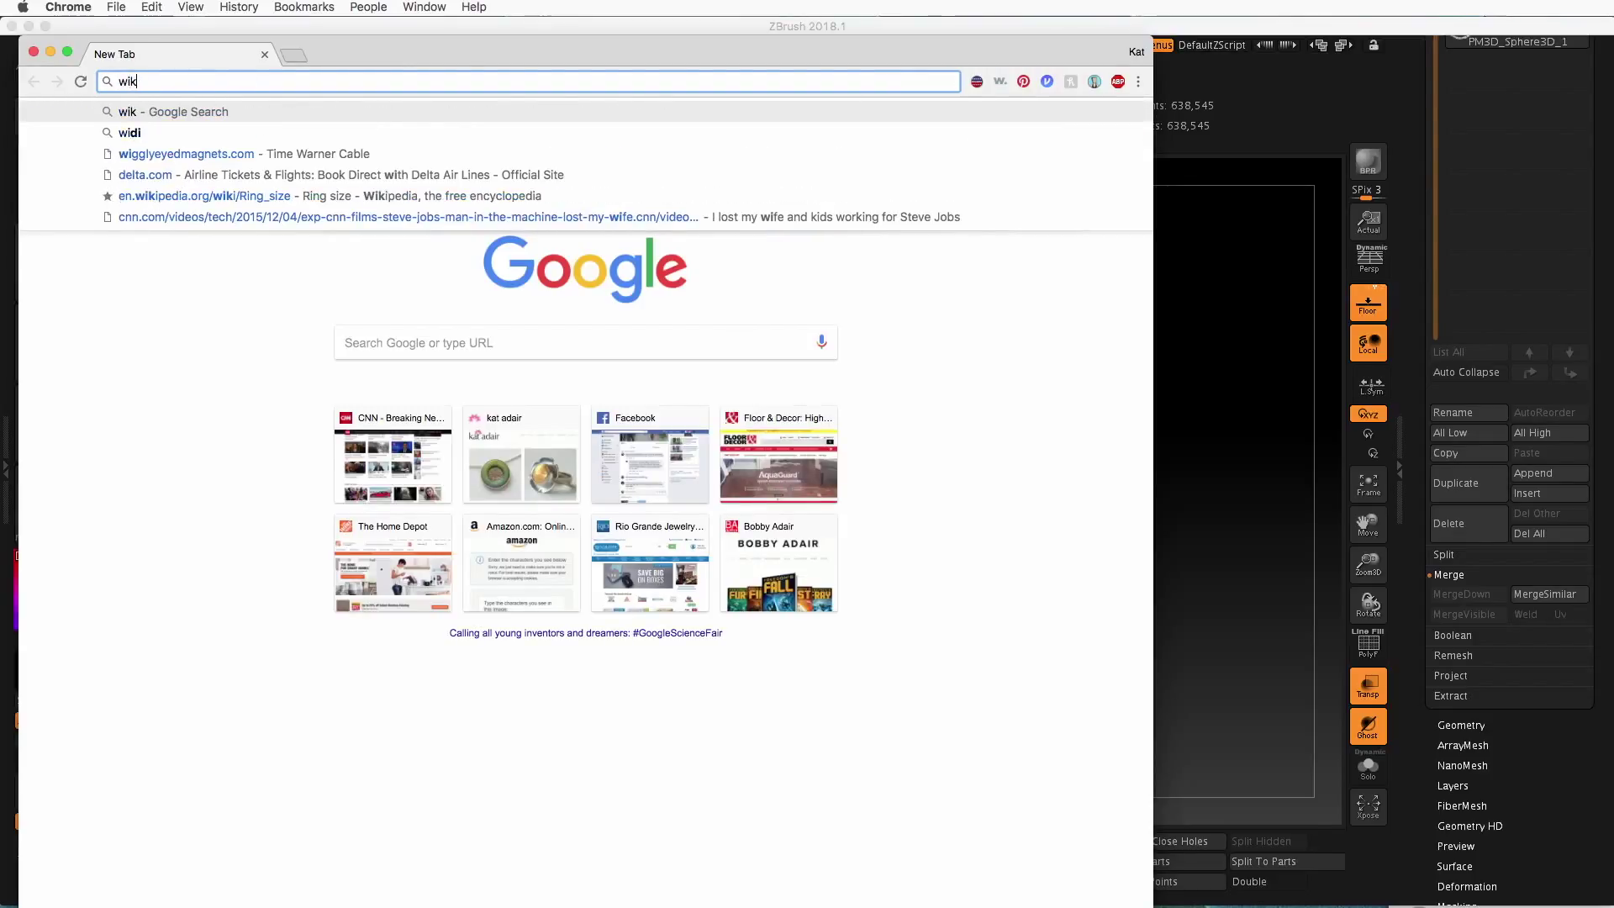
pyautogui.write('ipedia ring size')
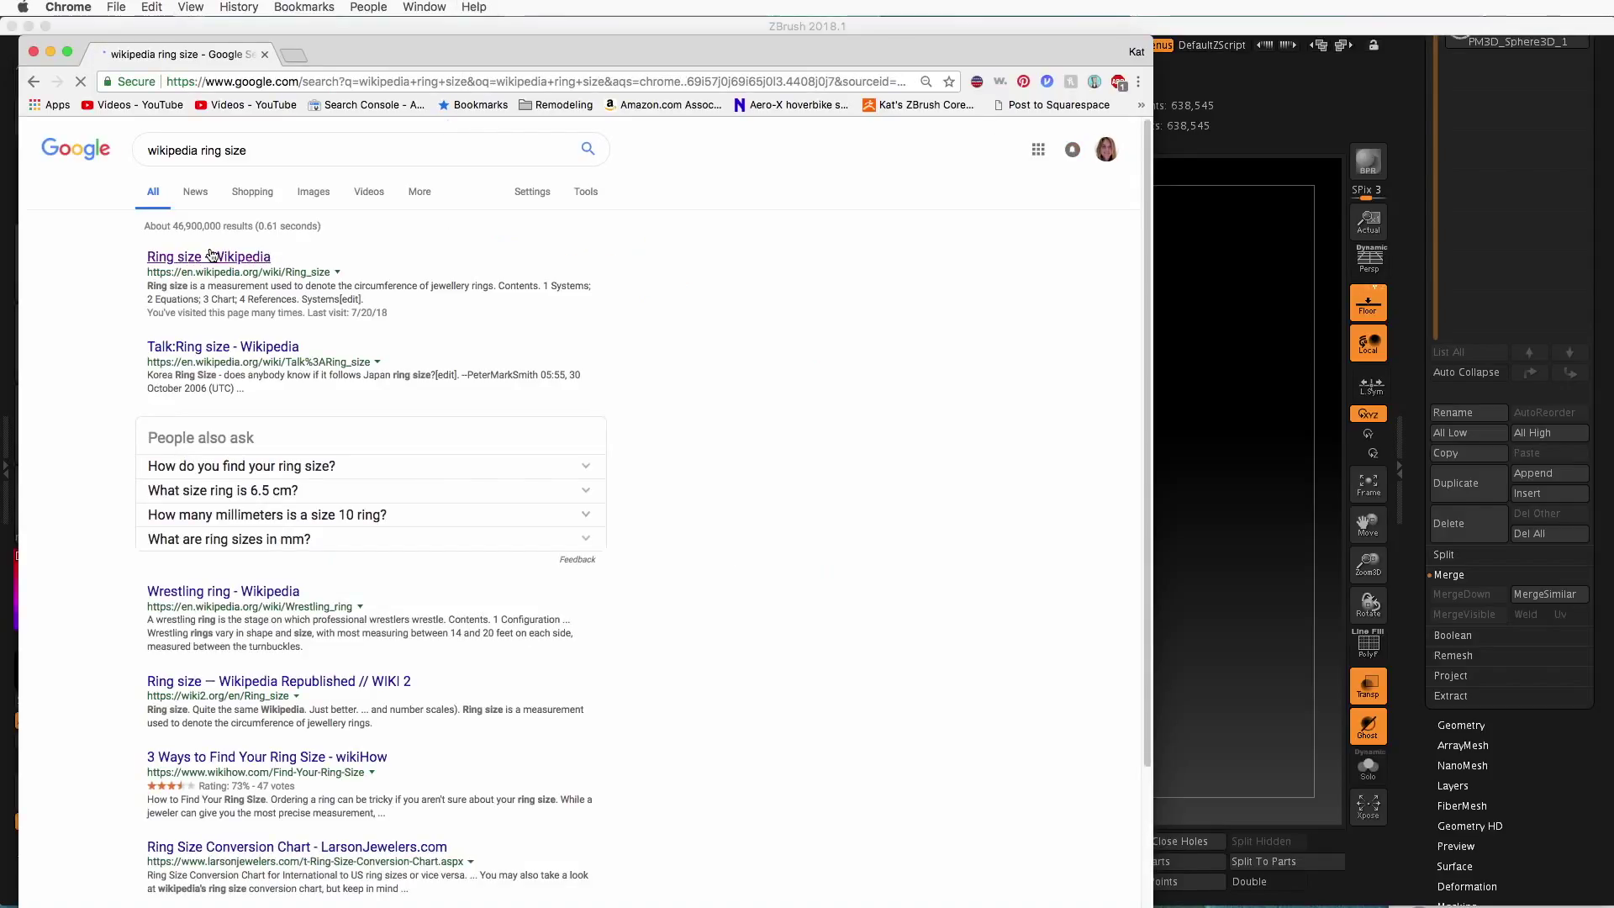
# Open the Wikipedia article on ring size and highlight the US size 7 row in the conversion chart
pyautogui.click(211, 257)
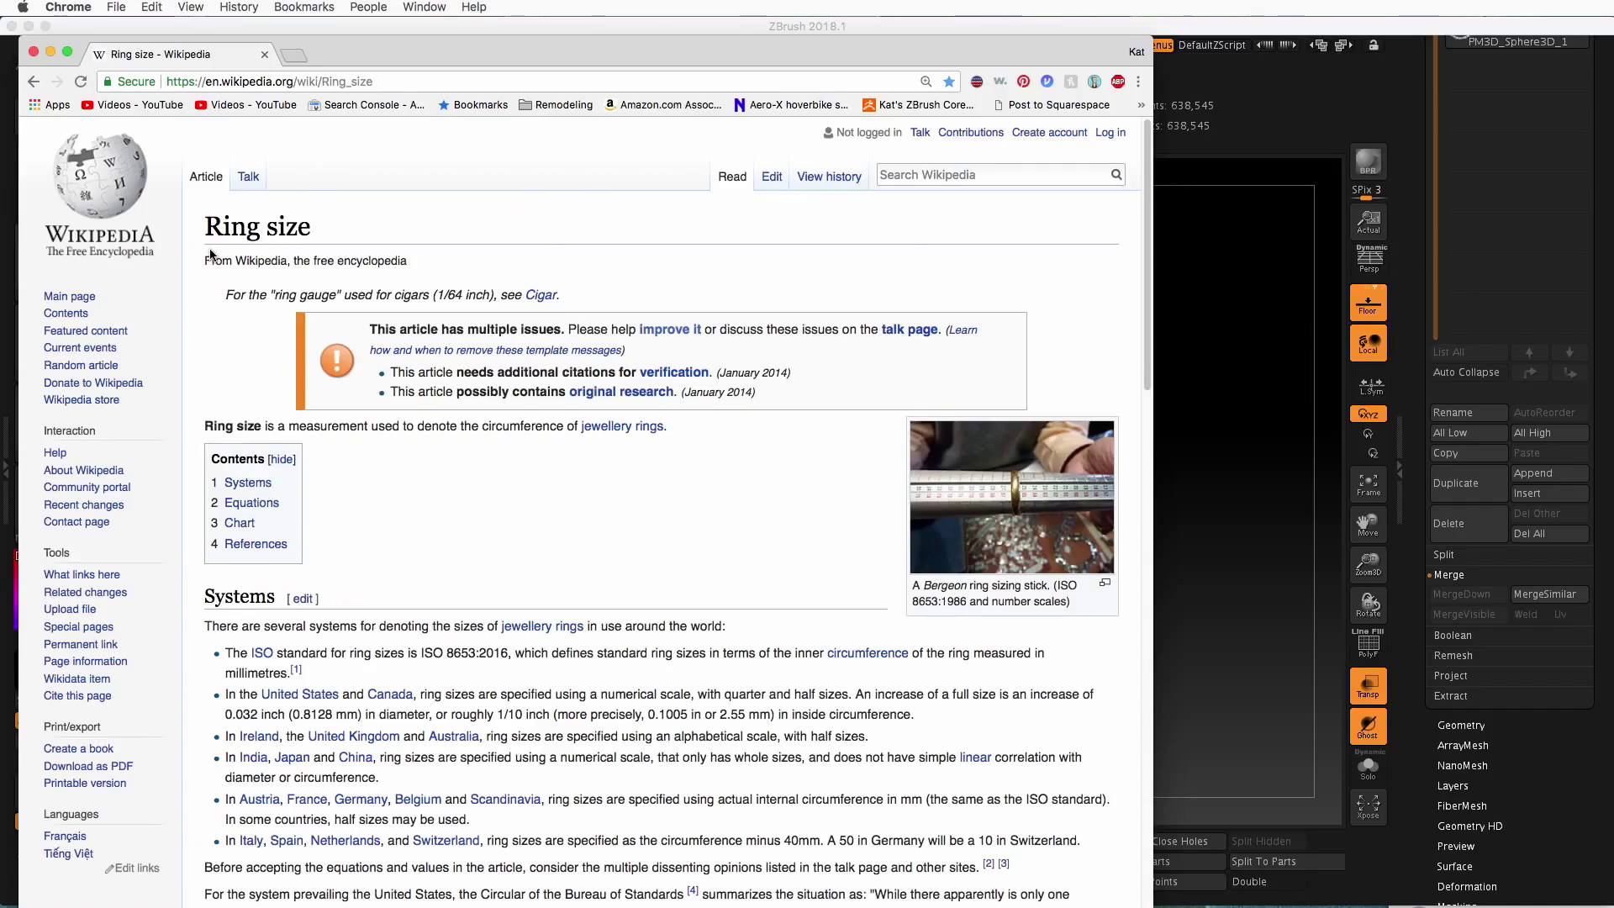
pyautogui.scroll(-10, 661, 452)
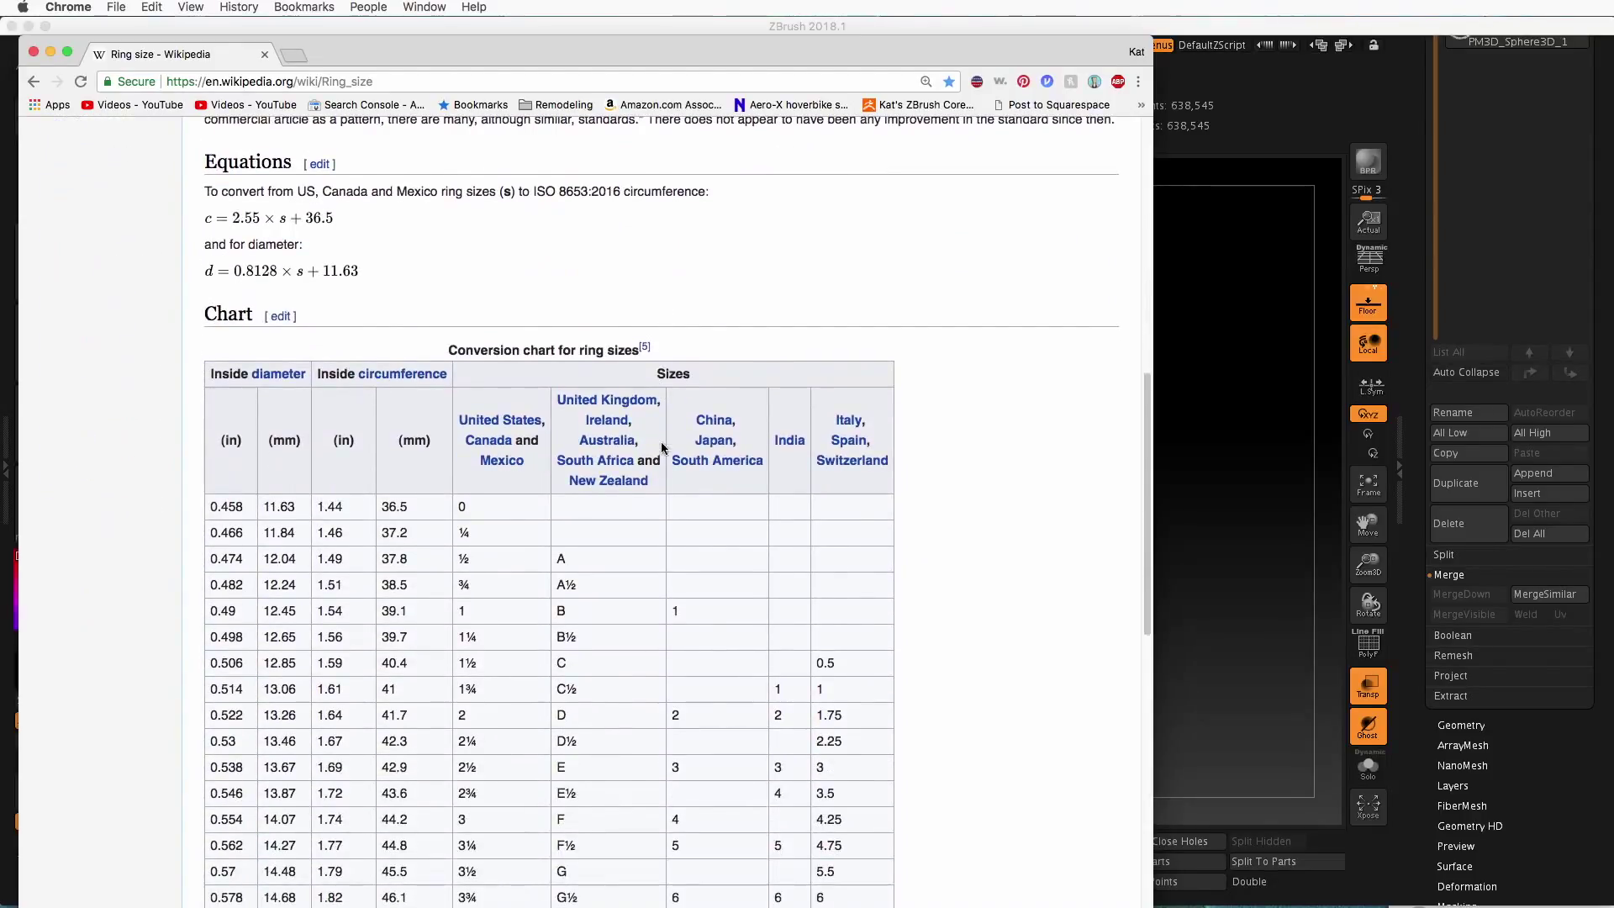
pyautogui.scroll(-5, 515, 707)
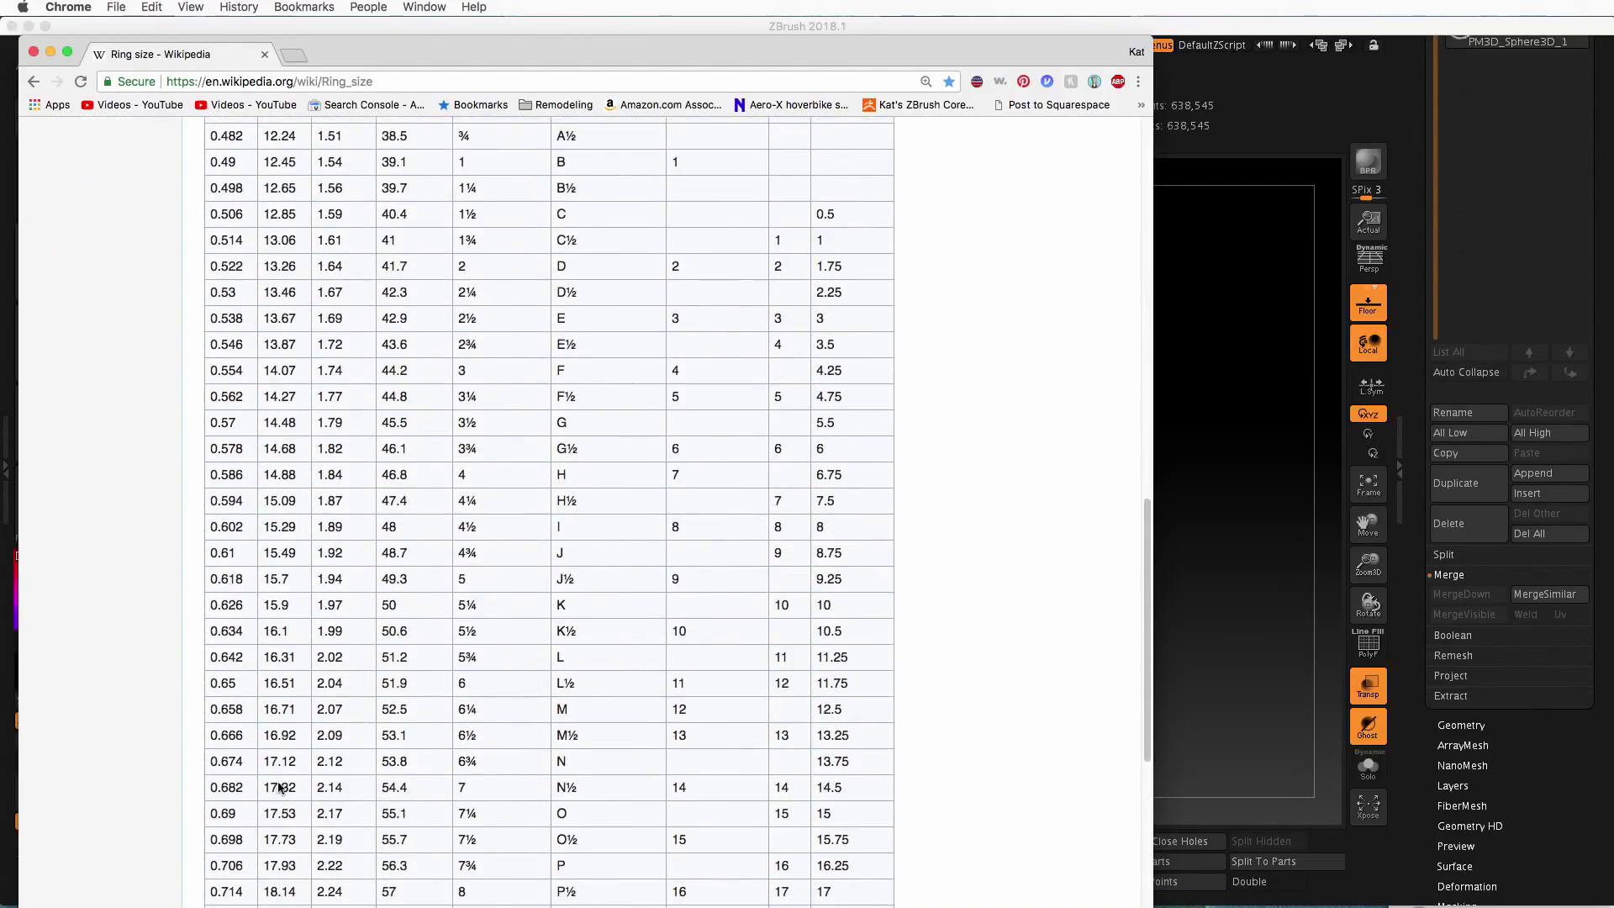
pyautogui.moveTo(209, 794); pyautogui.dragTo(431, 800)
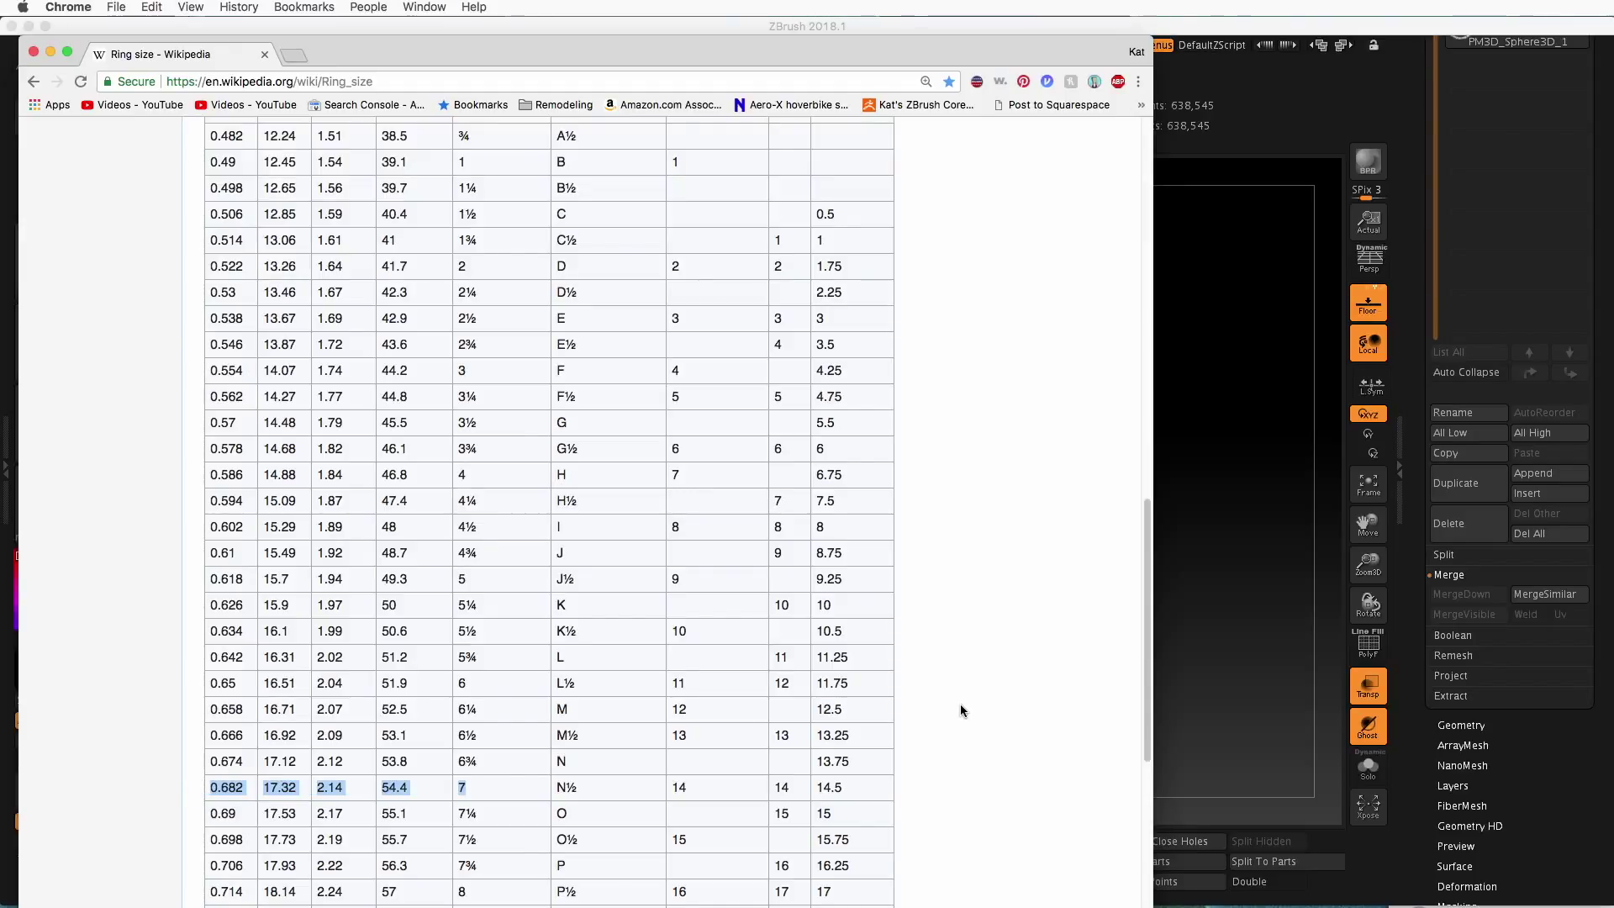
# Switch back to ZBrush, append a Cylinder3D as a new subtool and select it
pyautogui.click(1175, 723)
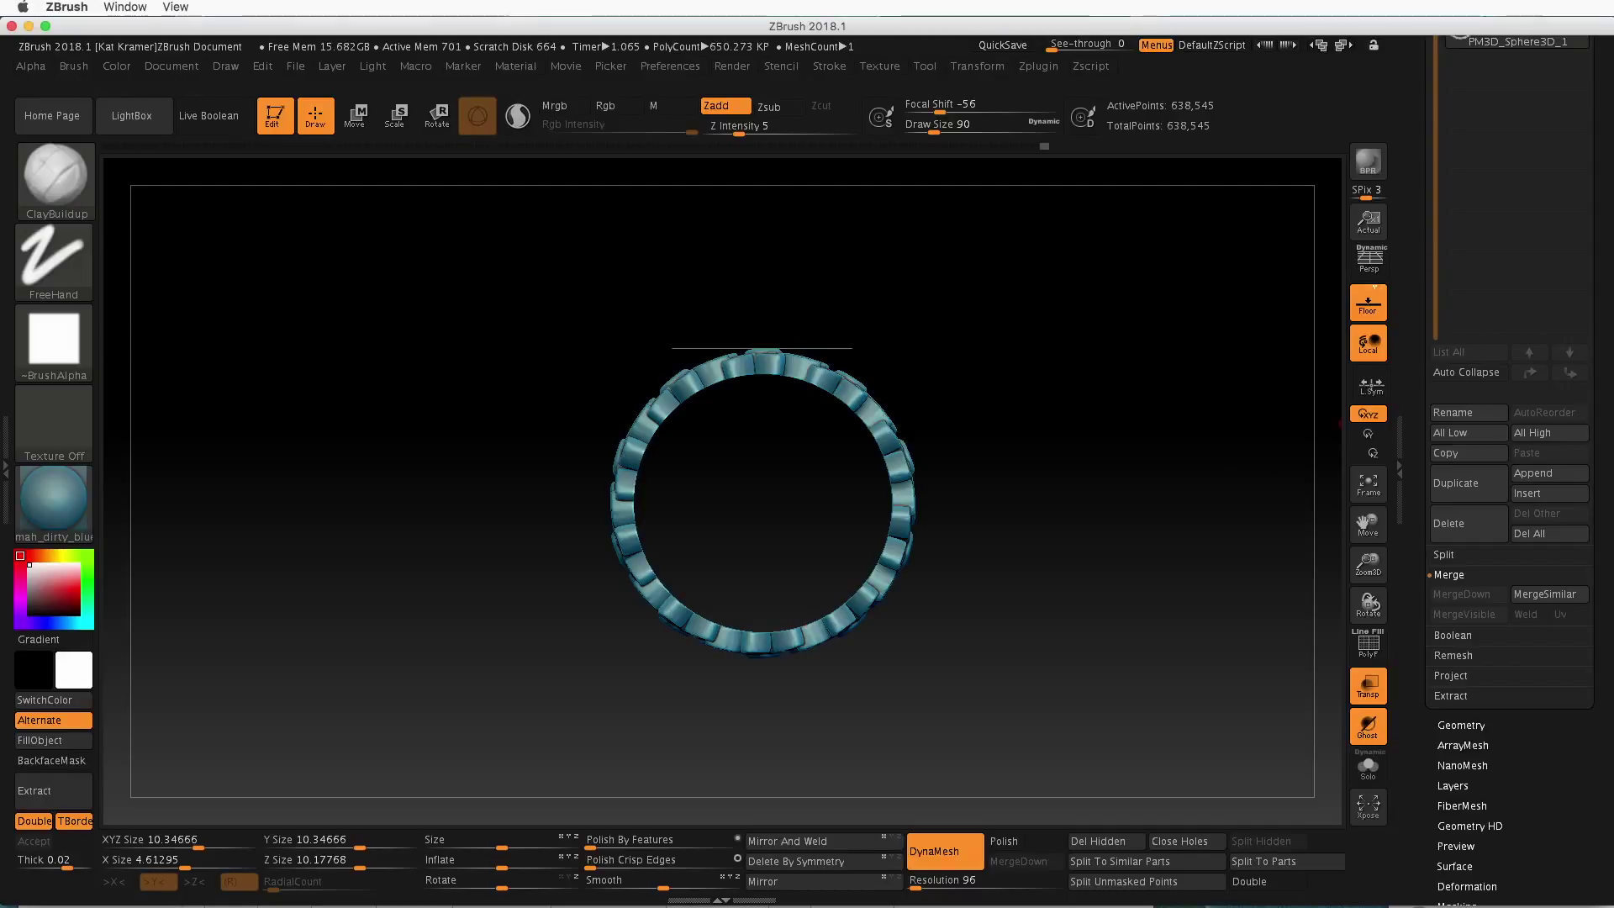
pyautogui.moveTo(1594, 298); pyautogui.dragTo(1593, 427)
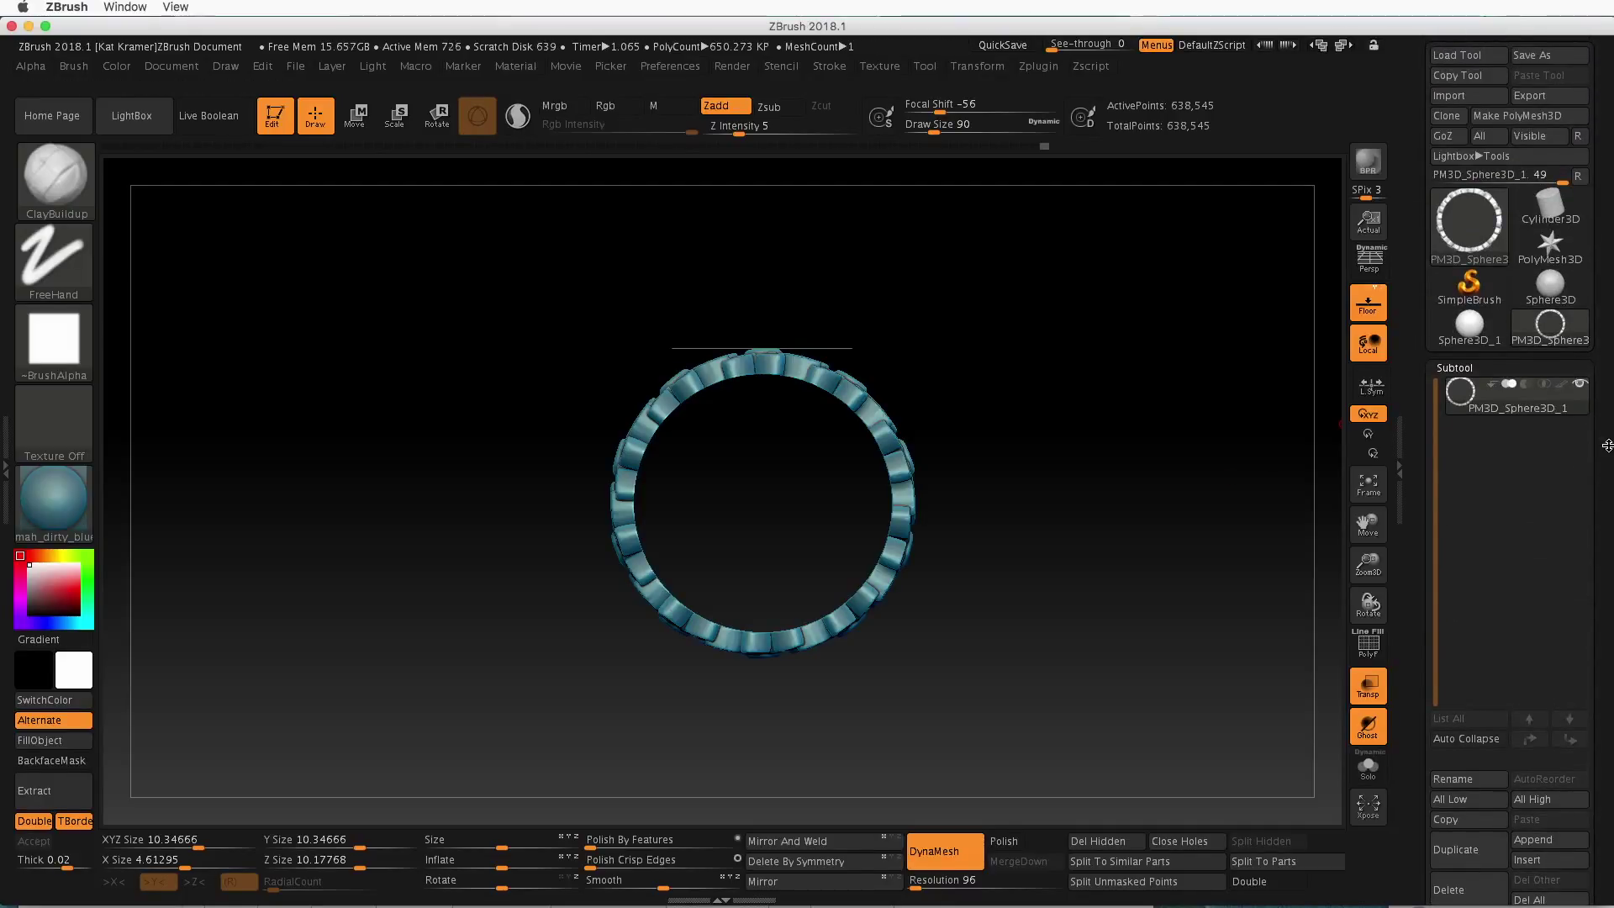
pyautogui.moveTo(1597, 638); pyautogui.dragTo(1596, 549)
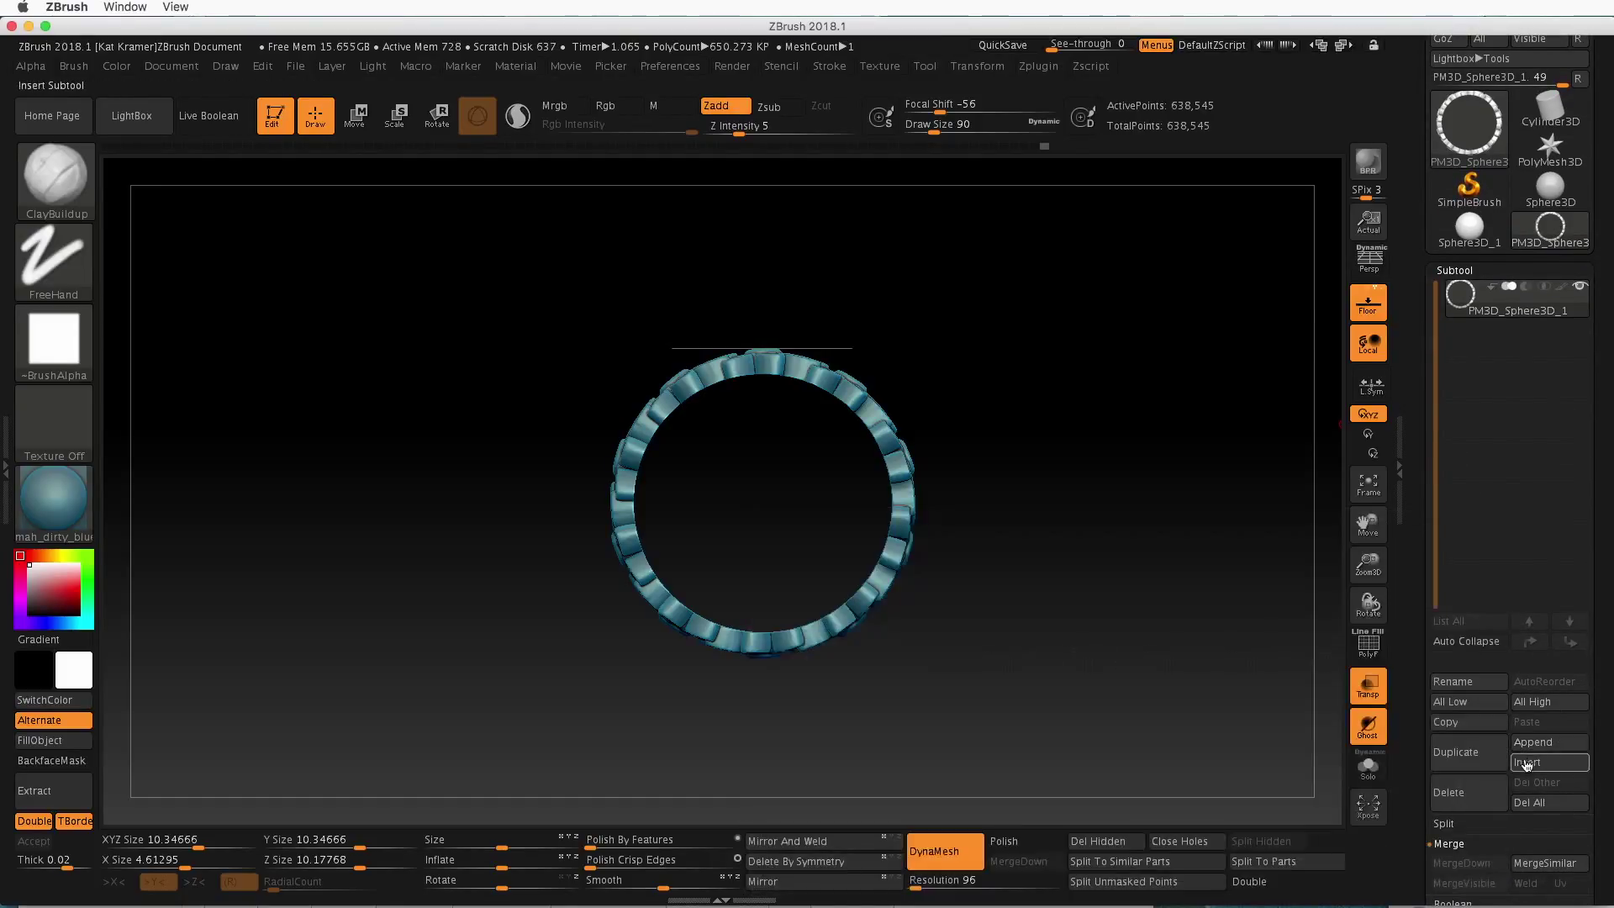
pyautogui.click(1541, 743)
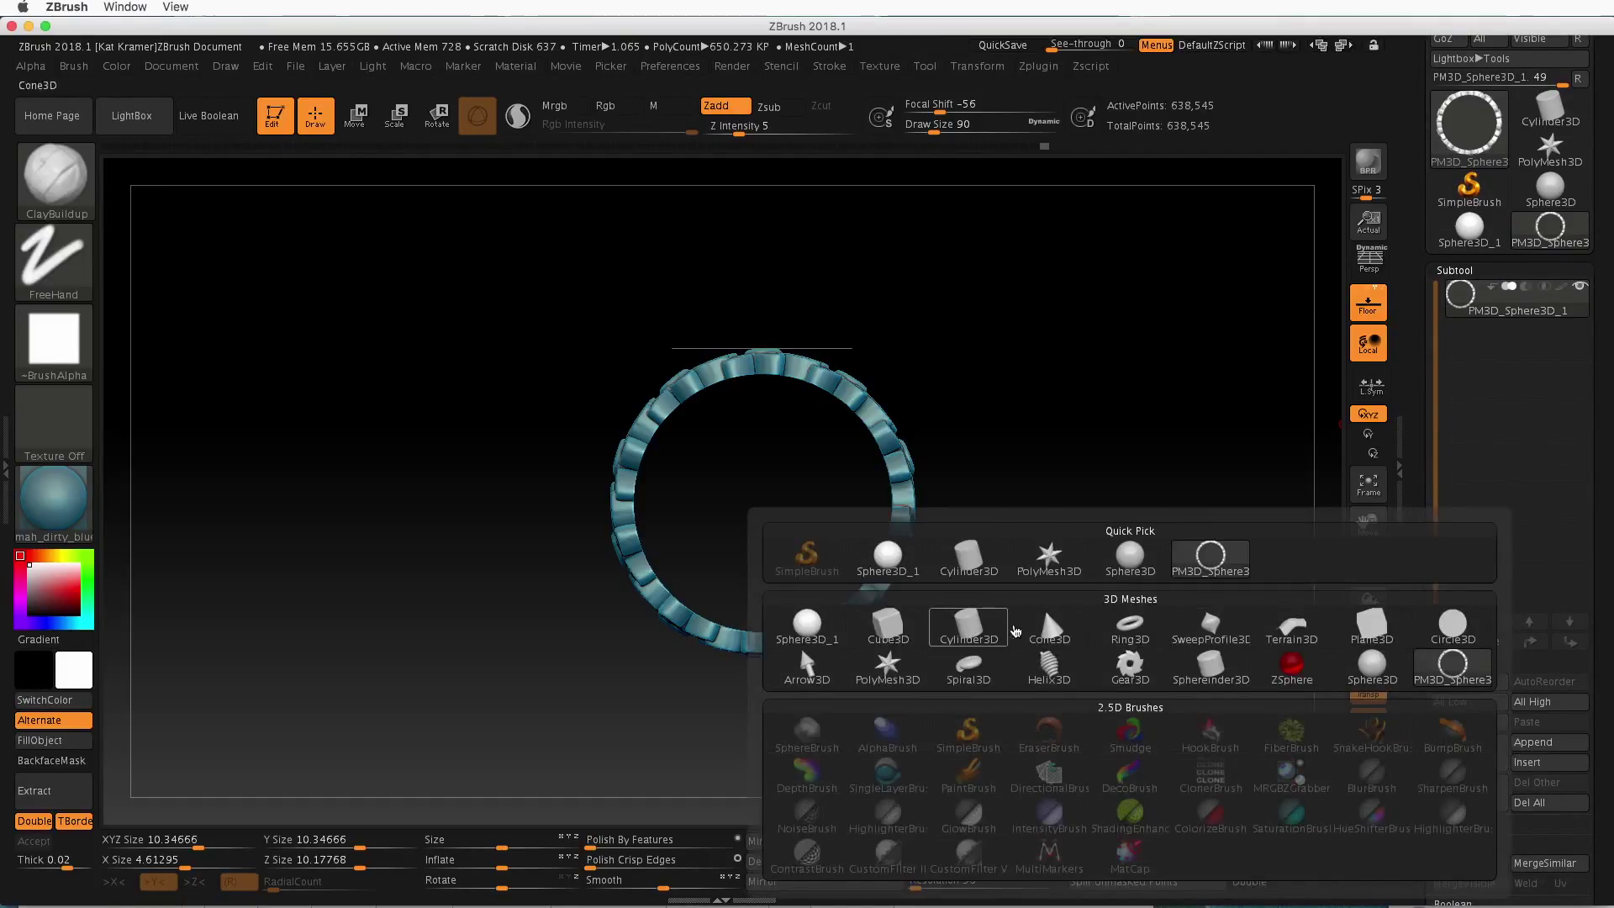
pyautogui.click(967, 626)
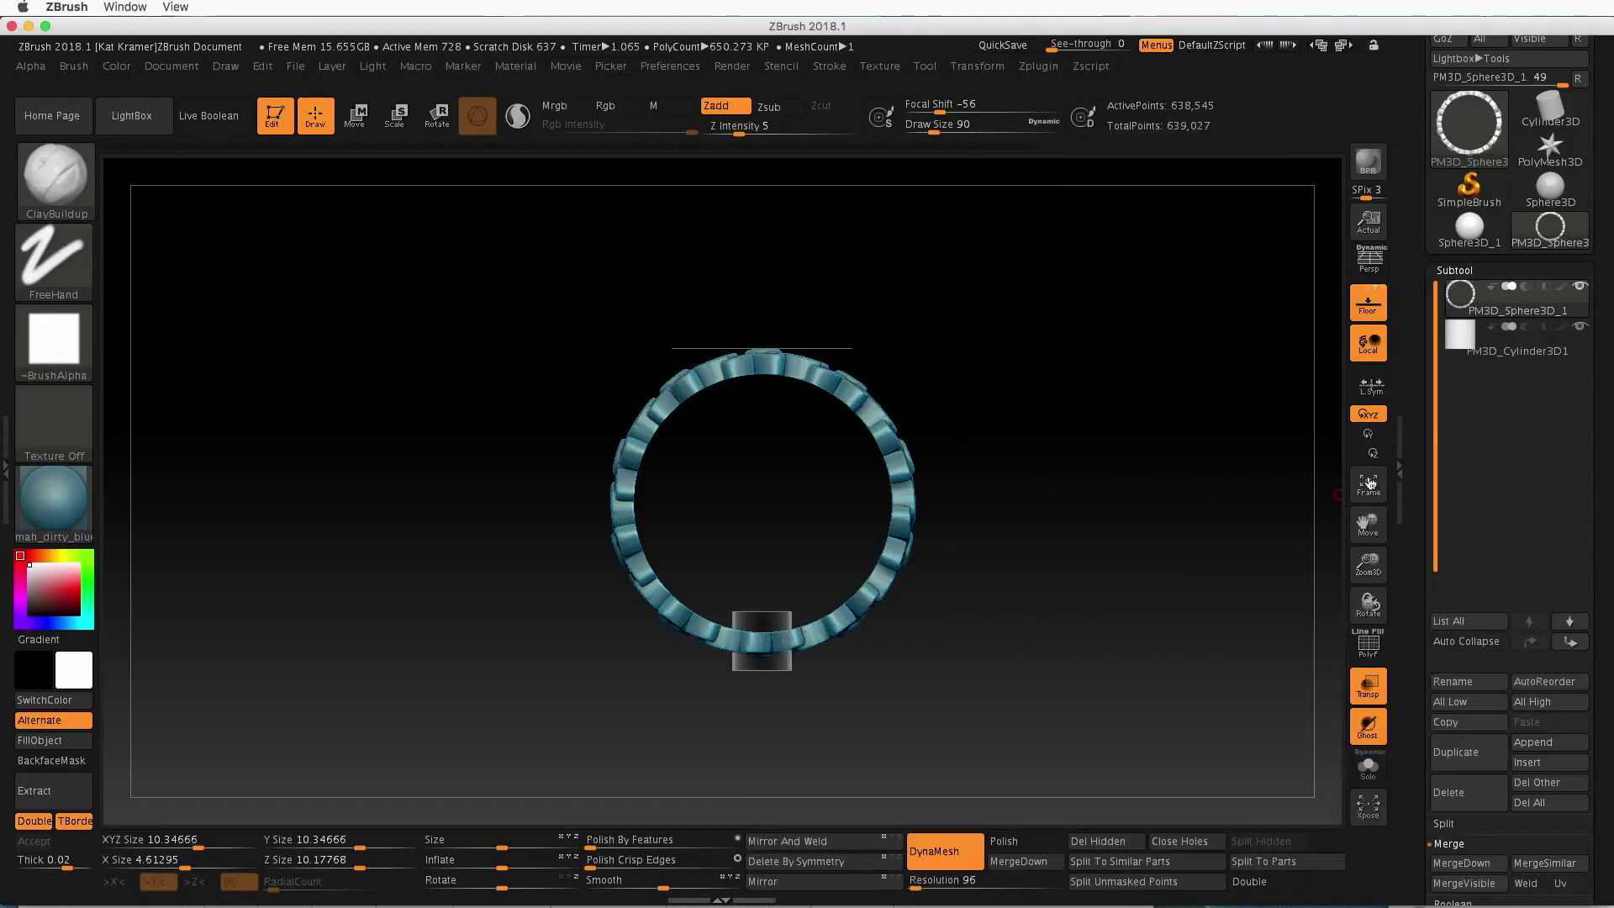
pyautogui.click(1527, 353)
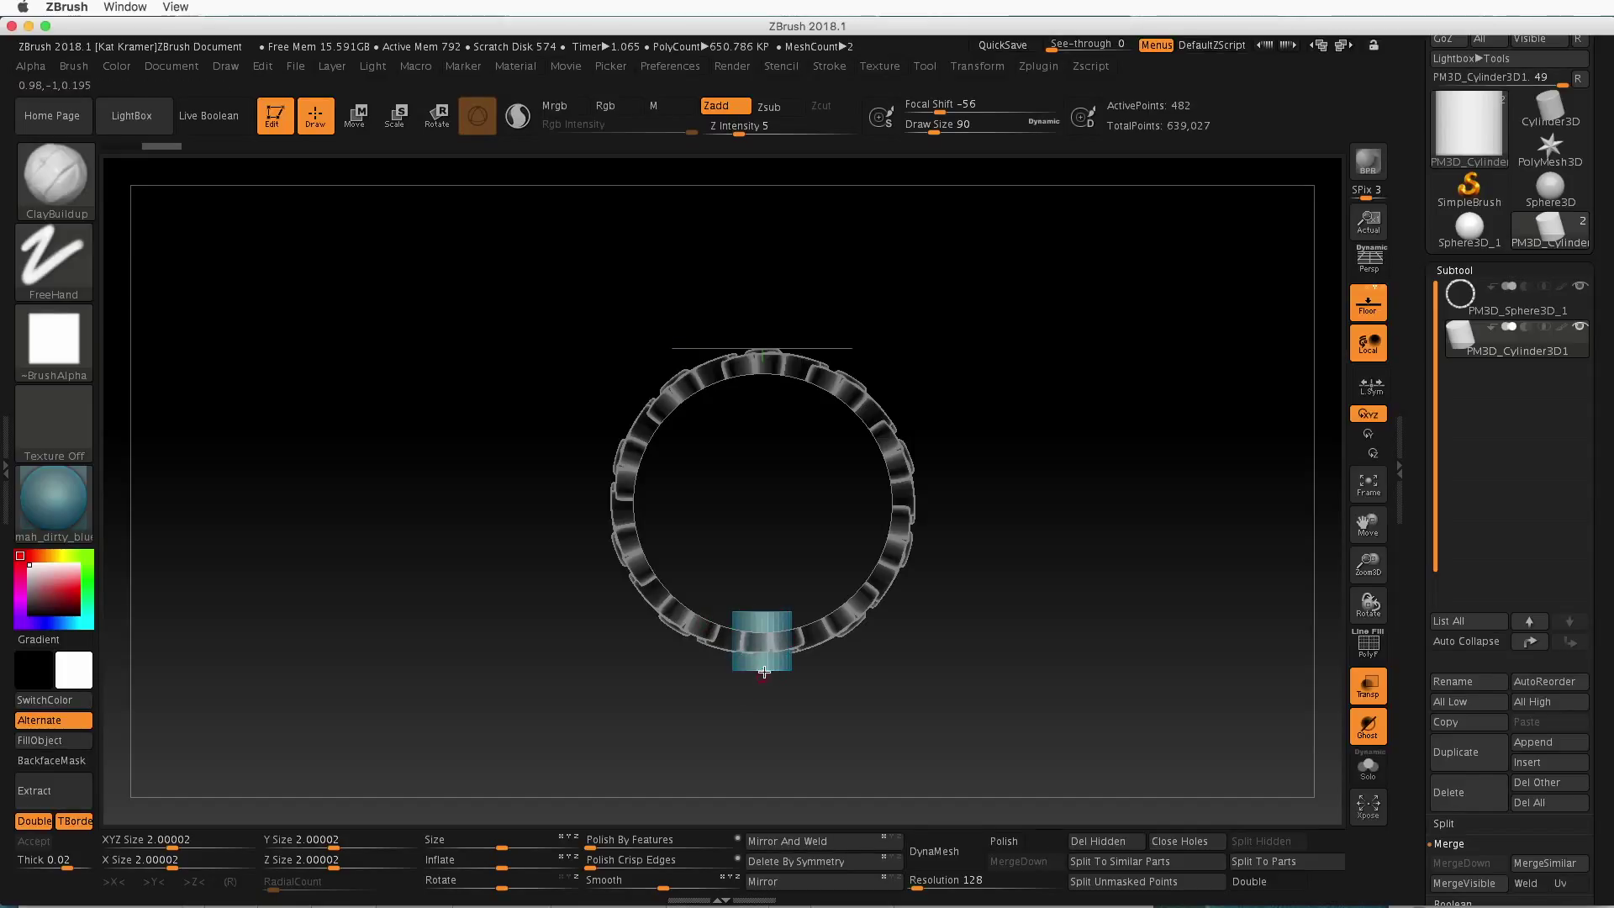
# Select the ring subtool, center the gizmo on its unmasked mesh and send the ring to the world origin around the cylinder
pyautogui.click(1528, 315)
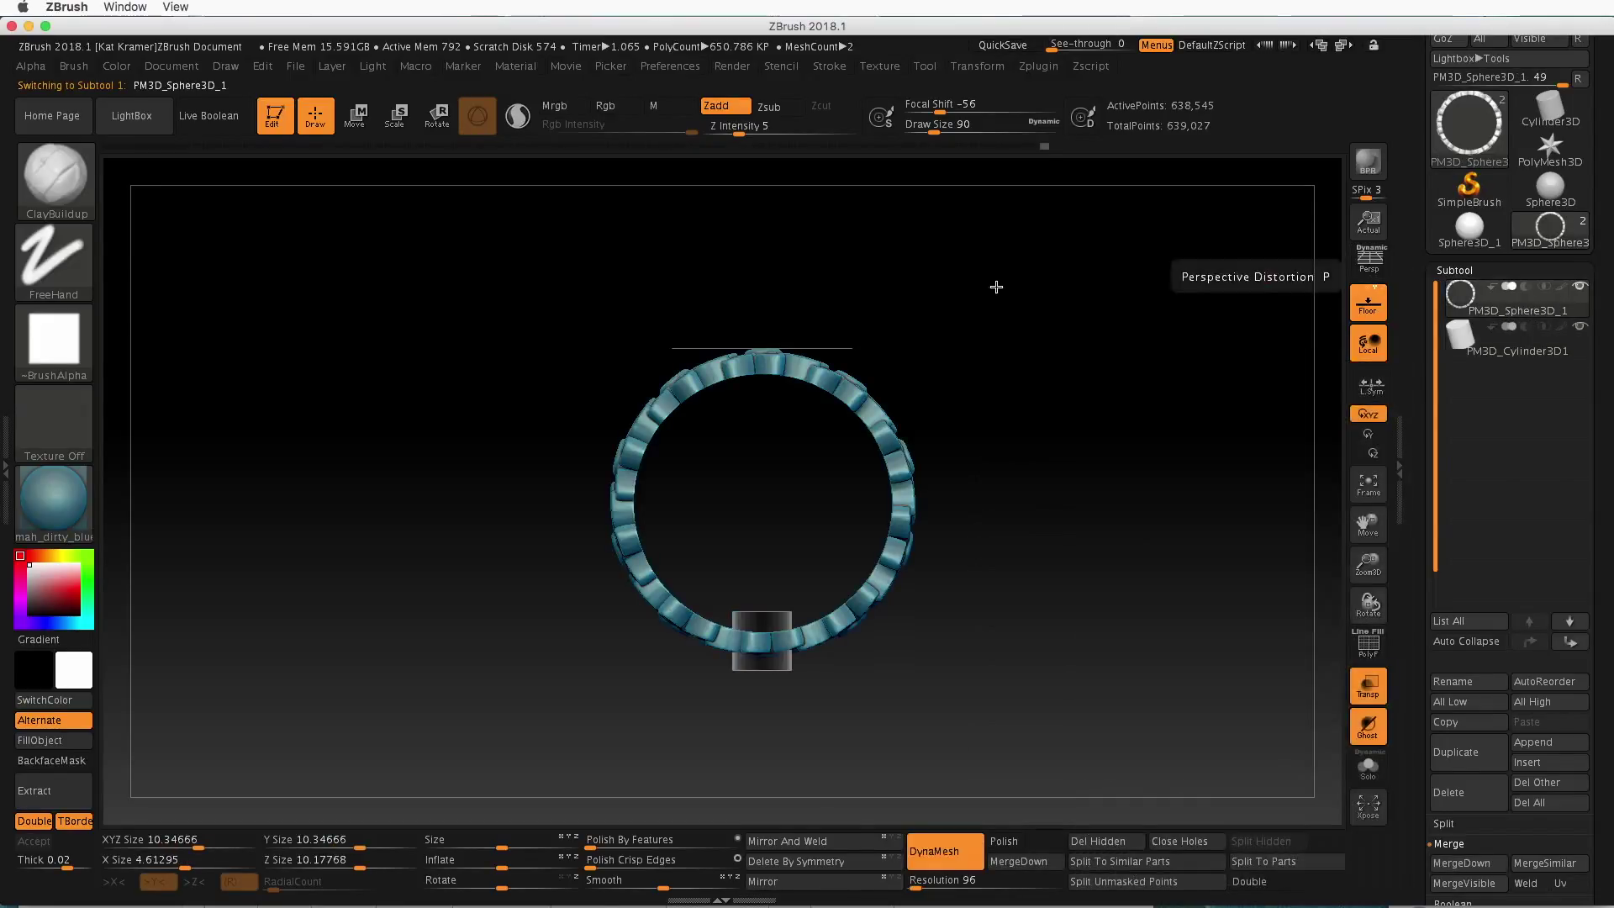
pyautogui.click(354, 117)
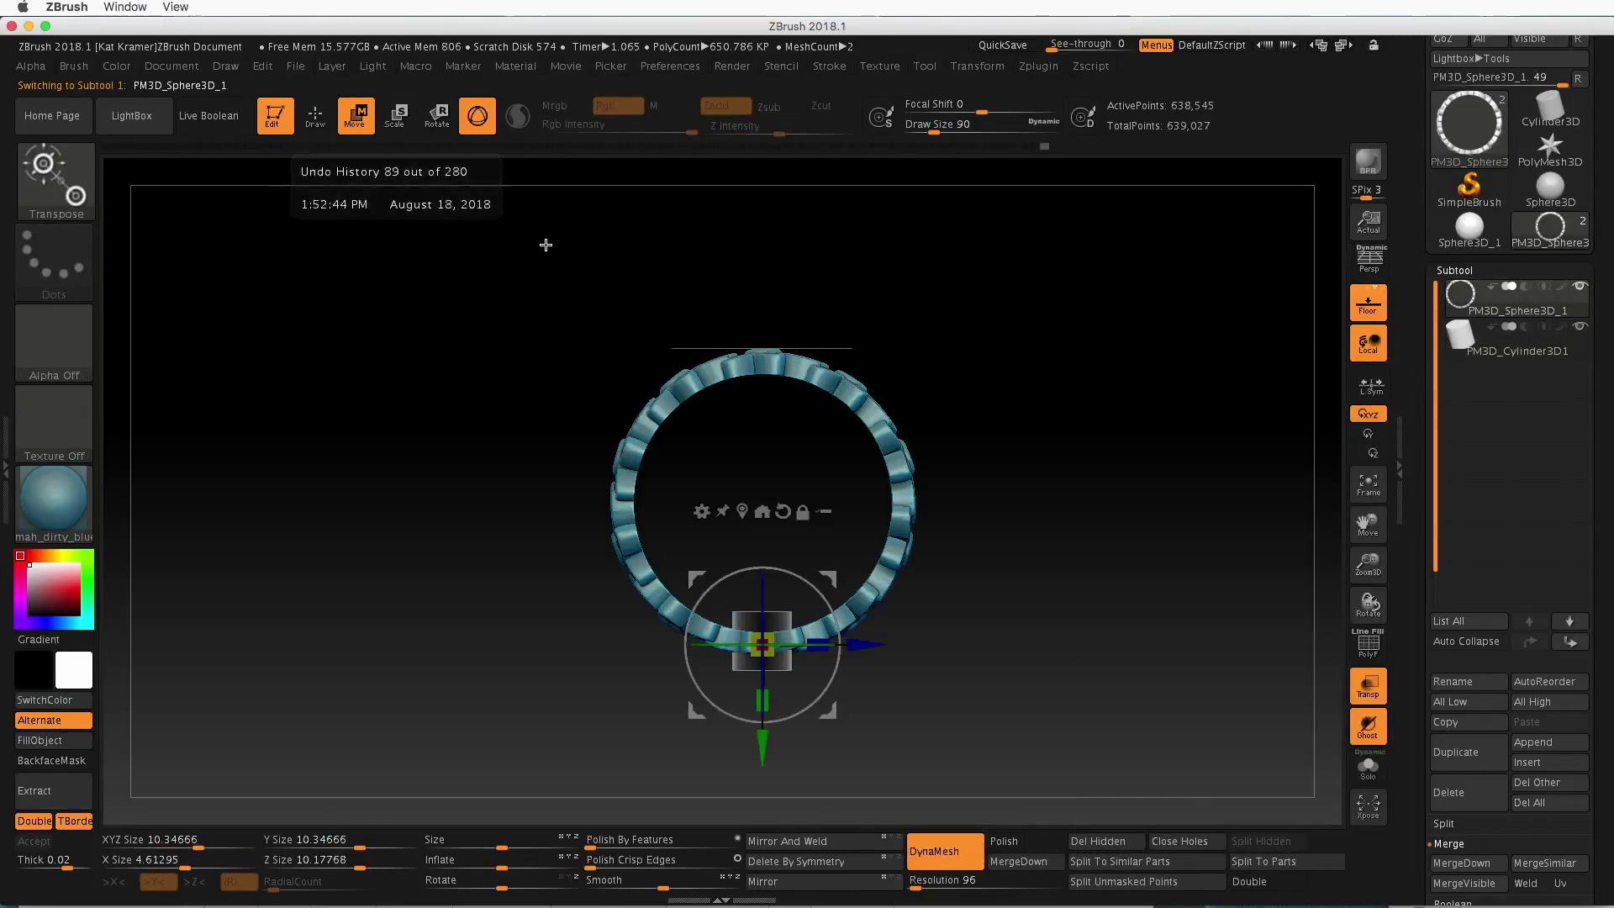
pyautogui.click(742, 510)
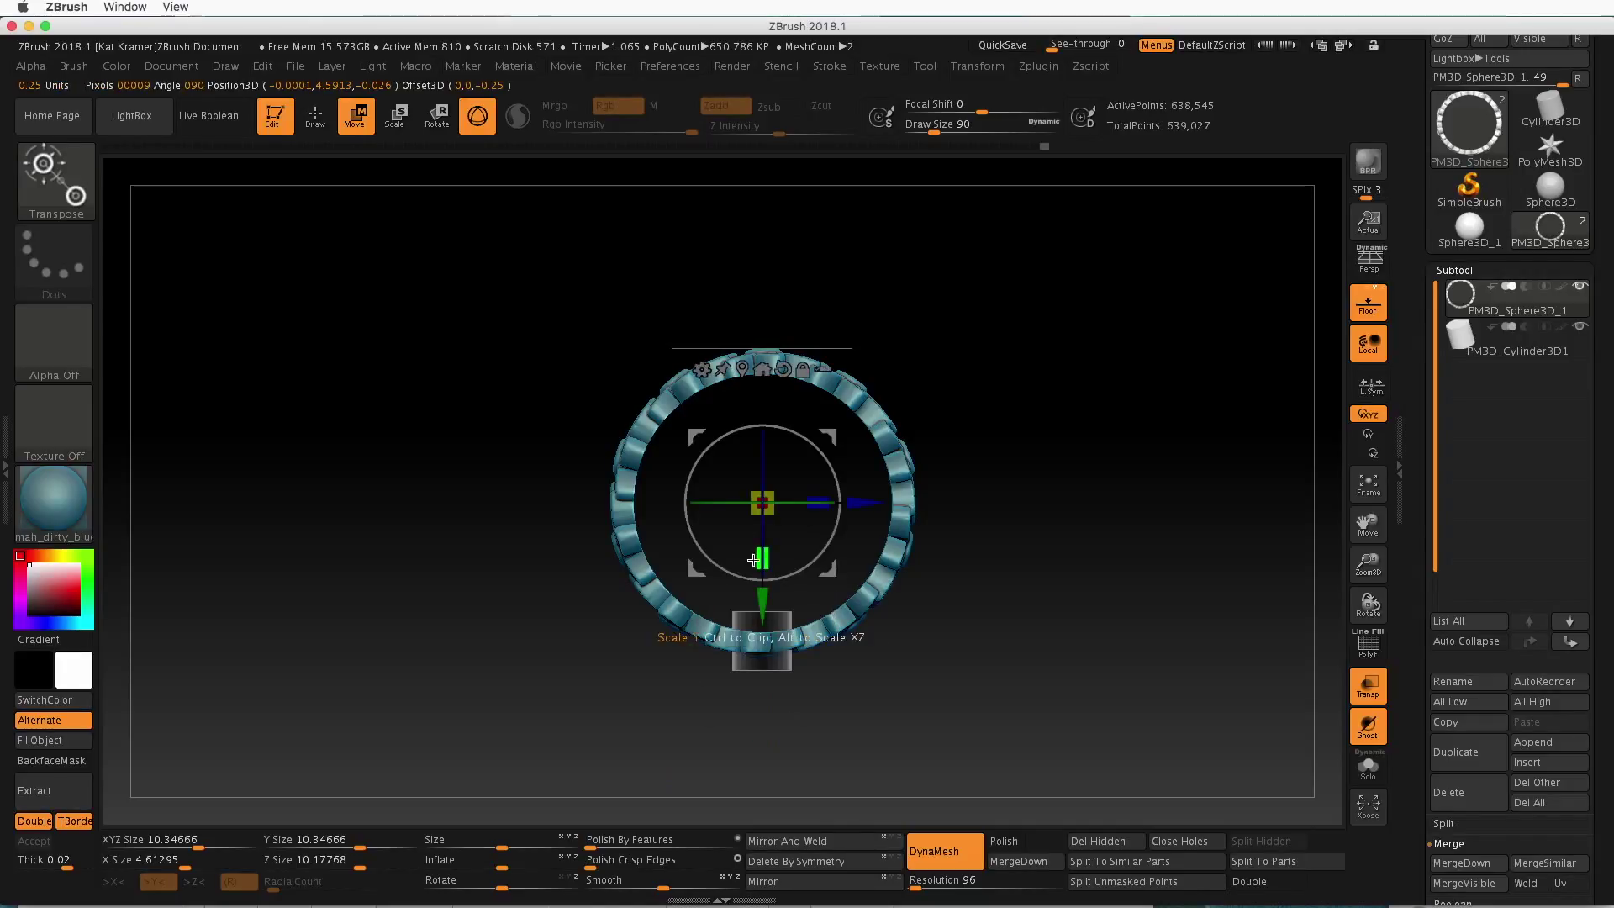
pyautogui.click(763, 371)
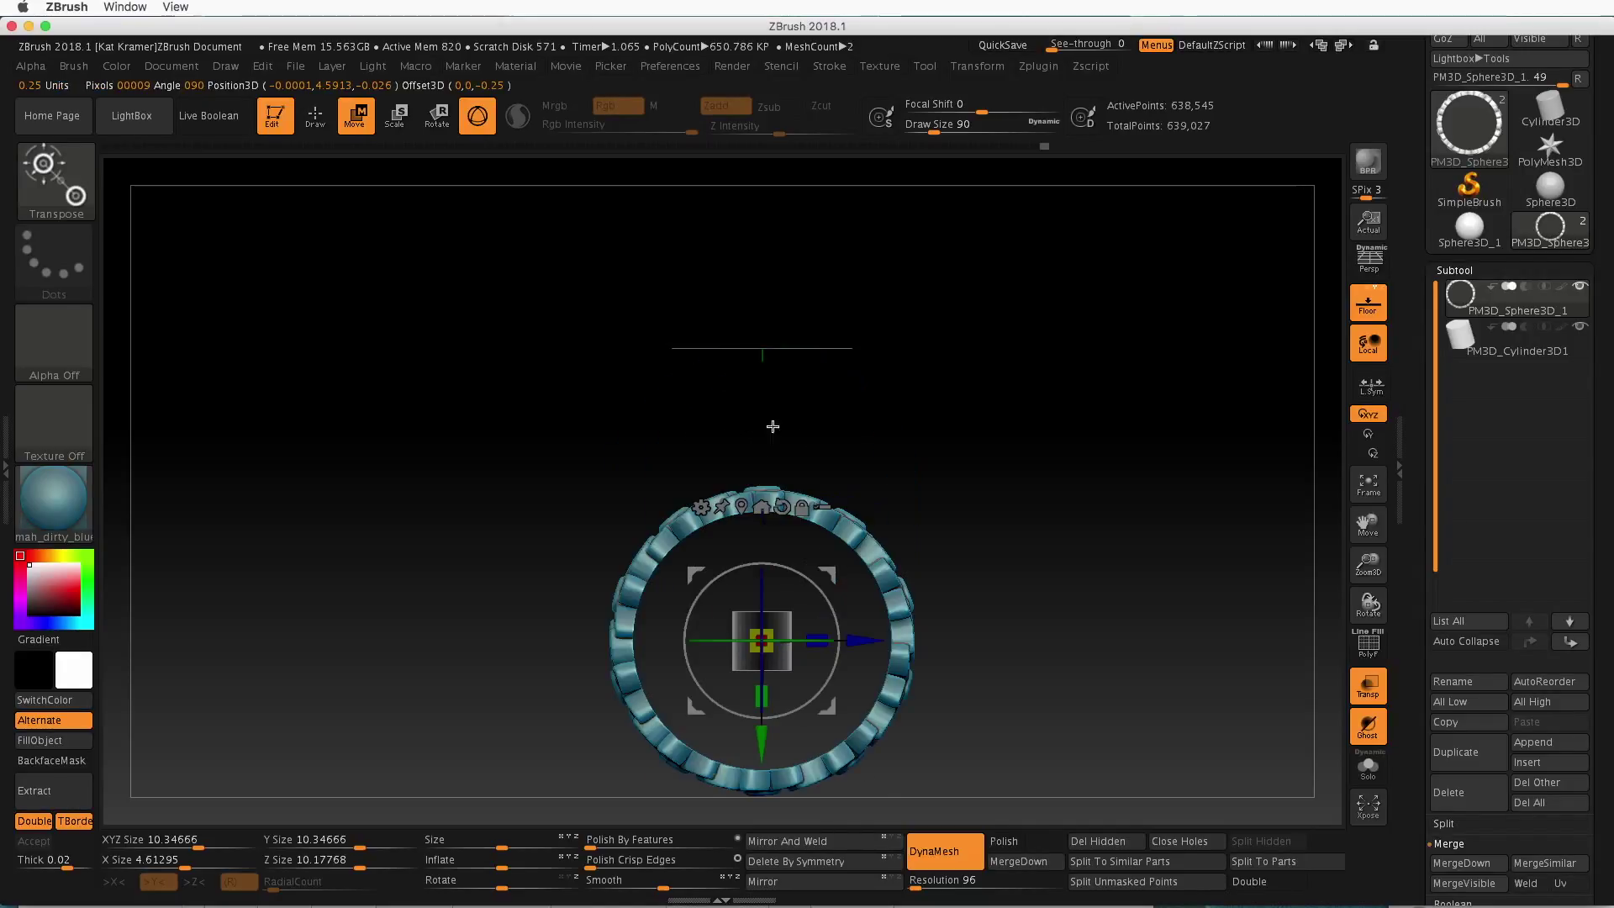
pyautogui.hotkey('ctrl', 'z')
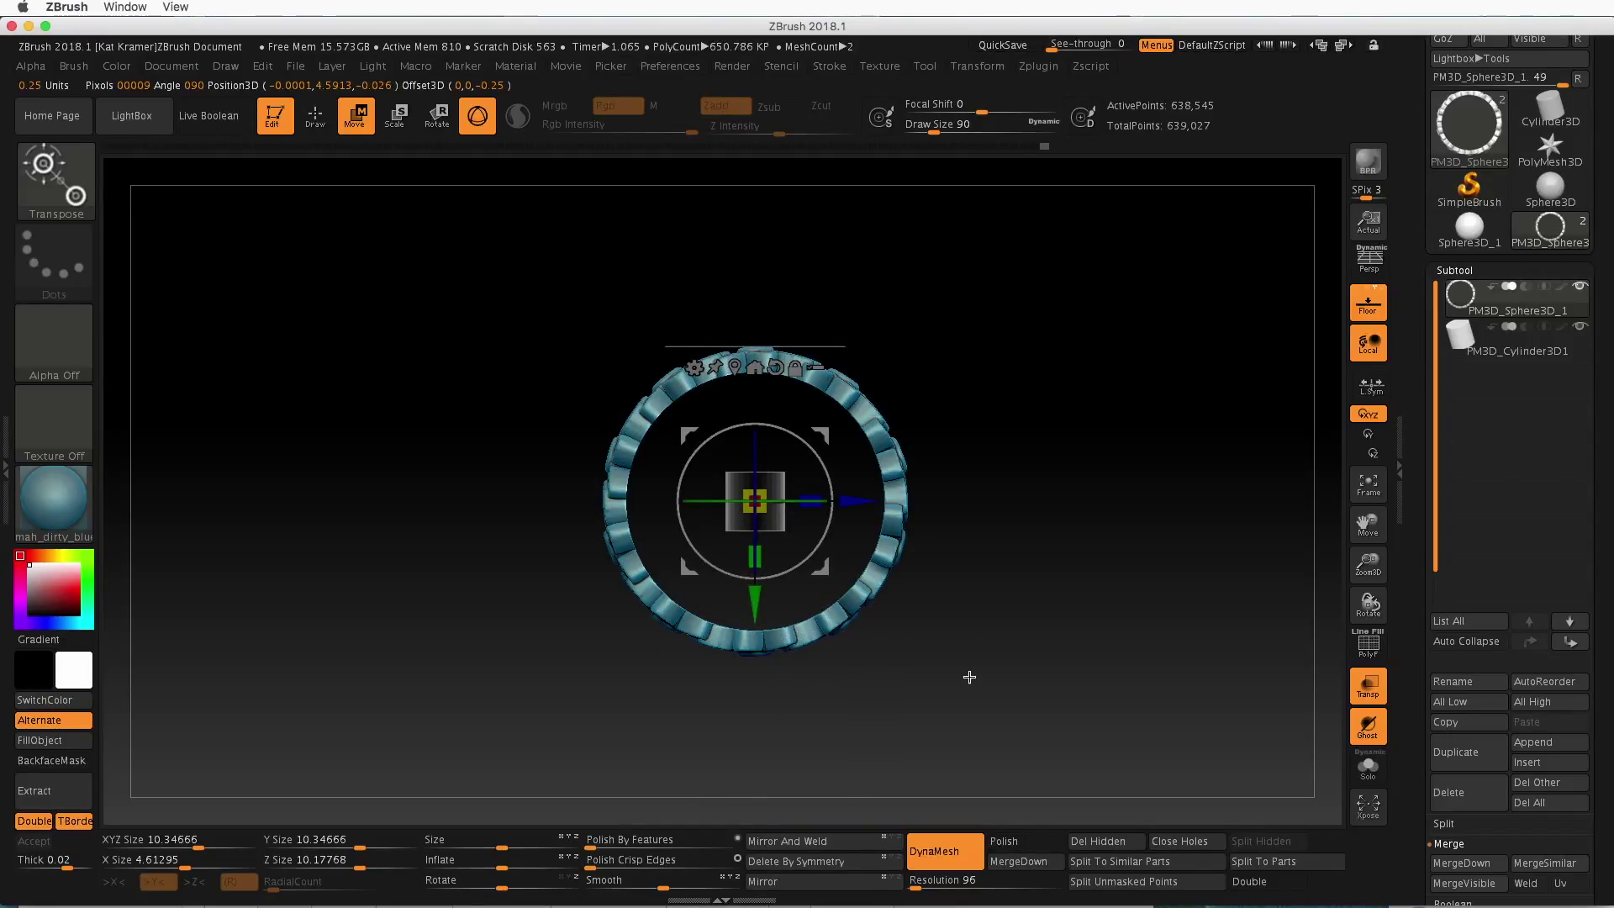
# Select the cylinder subtool and rotate it 90 degrees so its axis runs through the ring's opening
pyautogui.click(1535, 344)
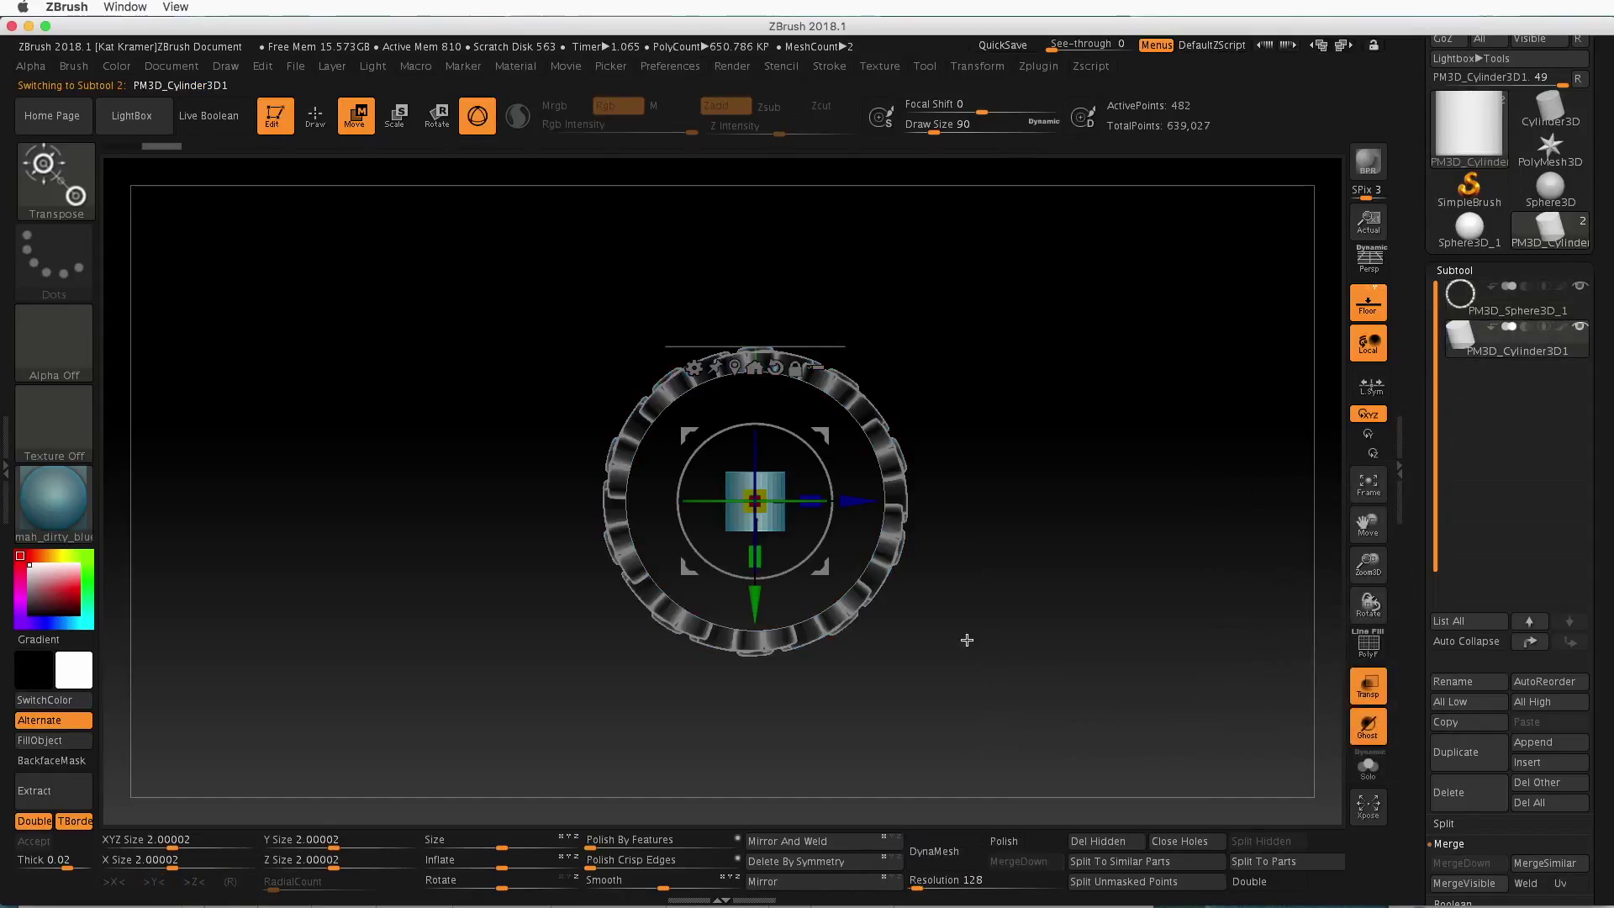
pyautogui.keyDown('alt'); pyautogui.moveTo(947, 675); pyautogui.dragTo(1014, 697); pyautogui.keyUp('alt')
pyautogui.moveTo(1099, 731); pyautogui.dragTo(1060, 544)
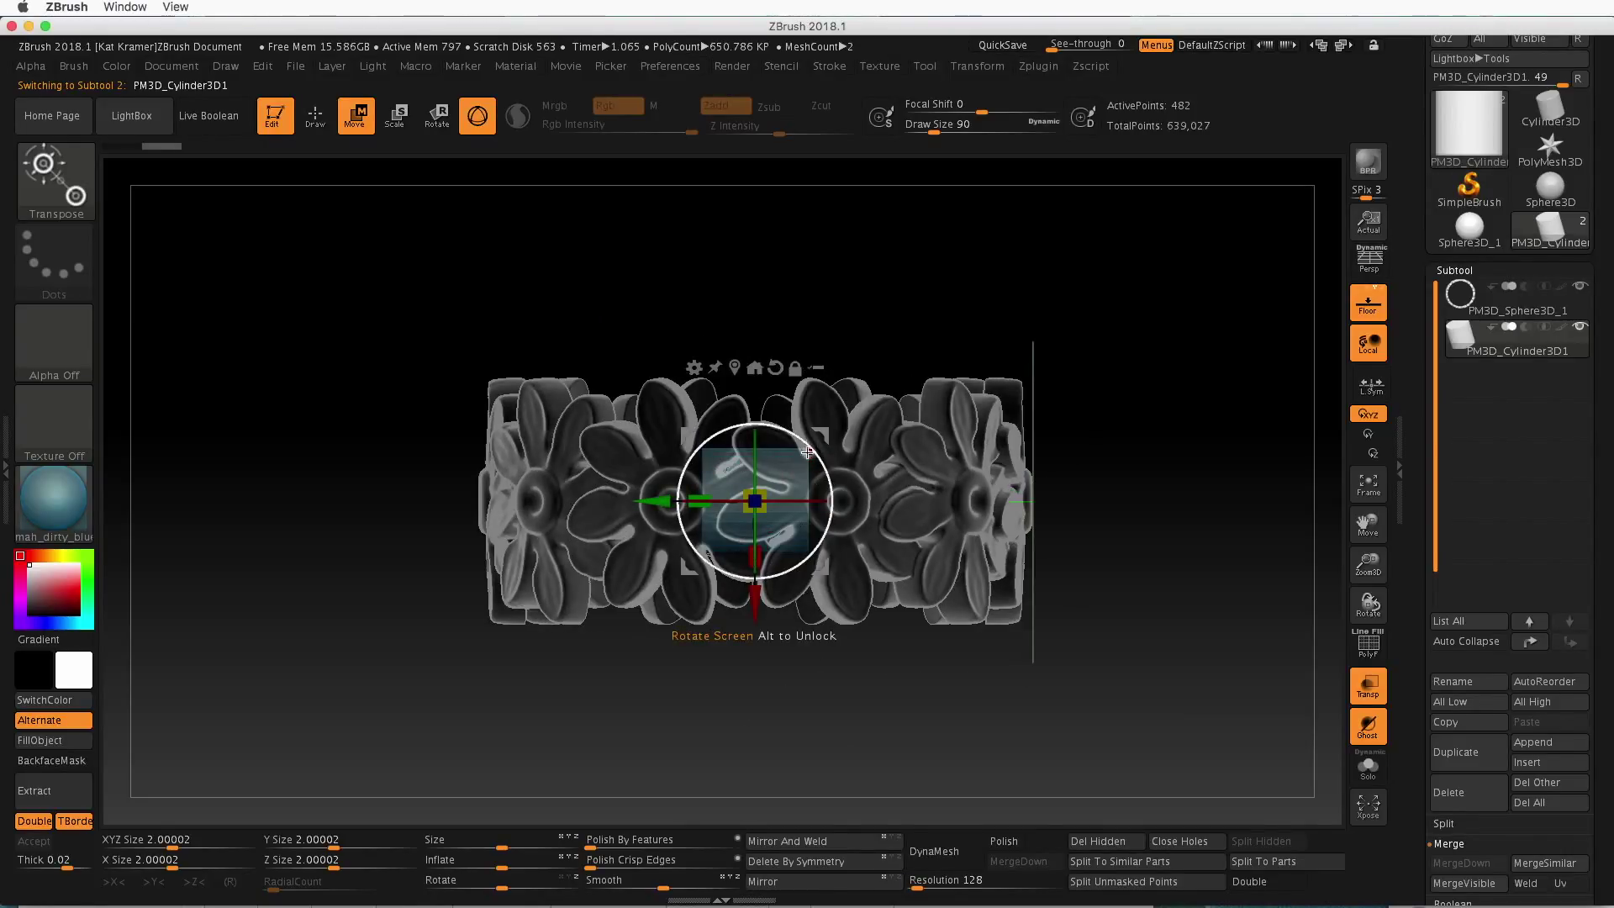
pyautogui.moveTo(806, 442); pyautogui.dragTo(827, 535)
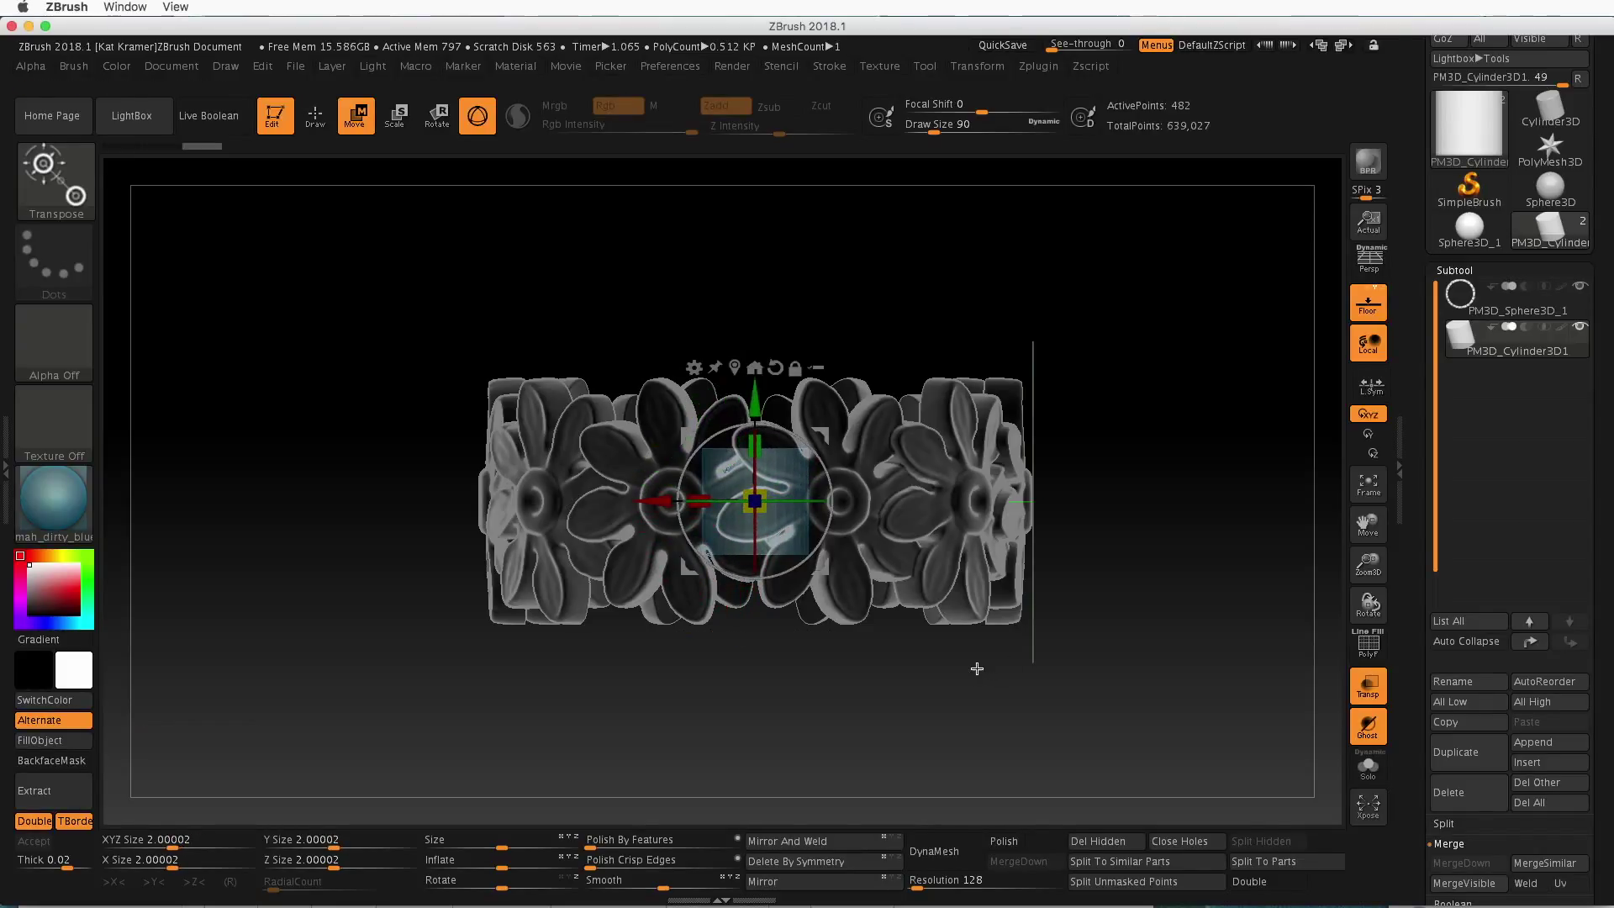
pyautogui.keyDown('alt'); pyautogui.moveTo(1139, 555); pyautogui.dragTo(1212, 555); pyautogui.keyUp('alt')
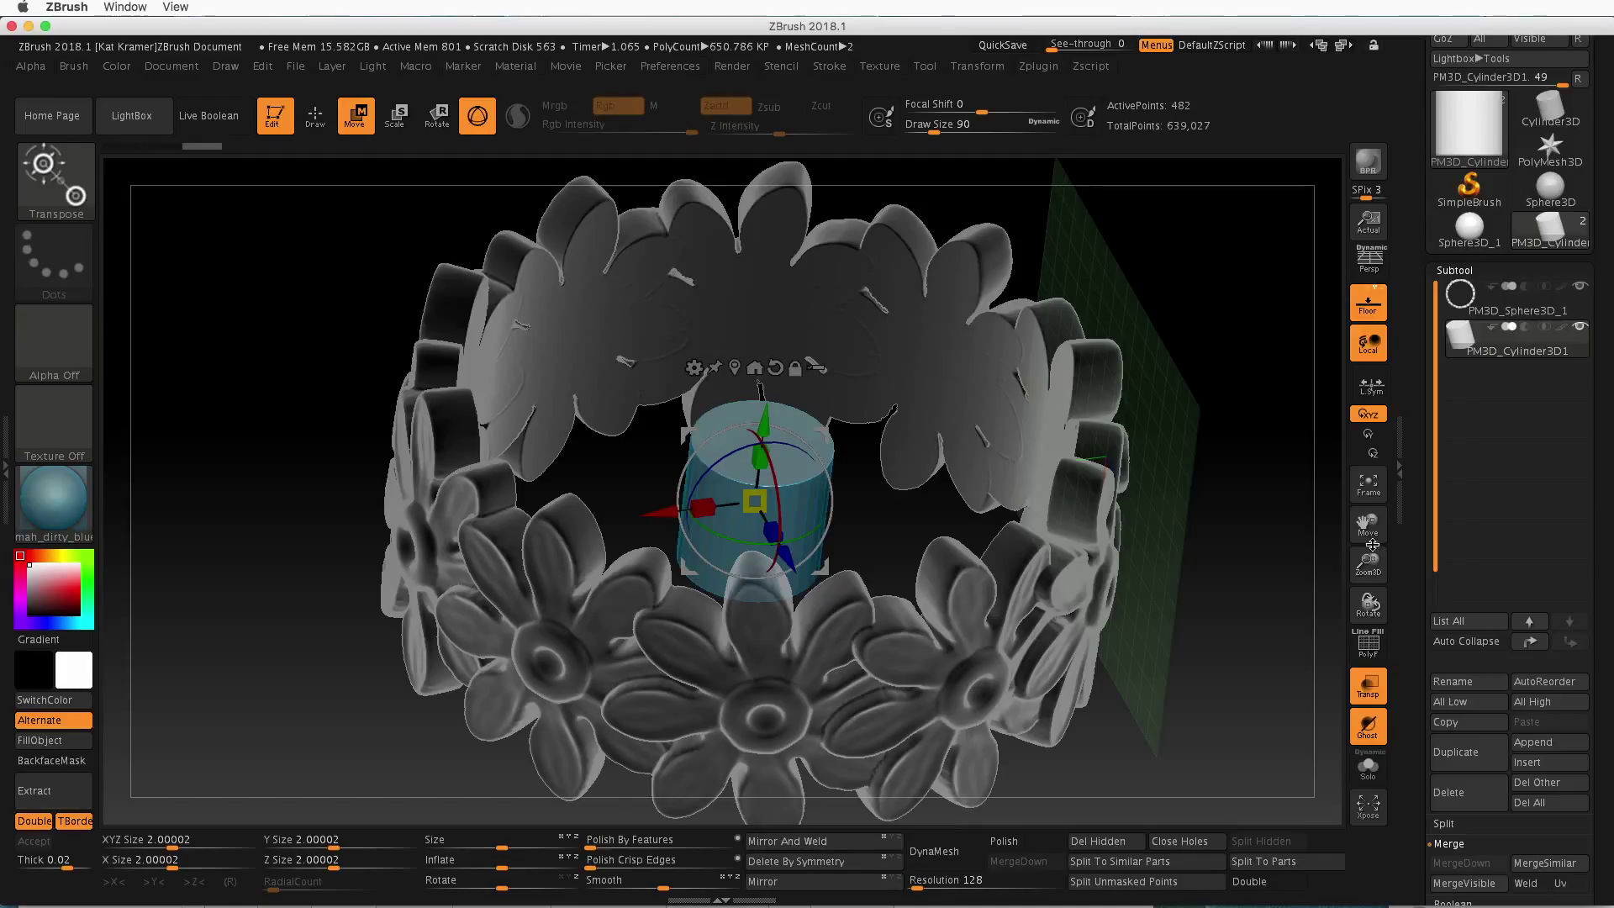
# Subdivide the cylinder with smoothing up to SDiv level 4 and delete its lower subdivision levels
pyautogui.scroll(-5, 1556, 546)
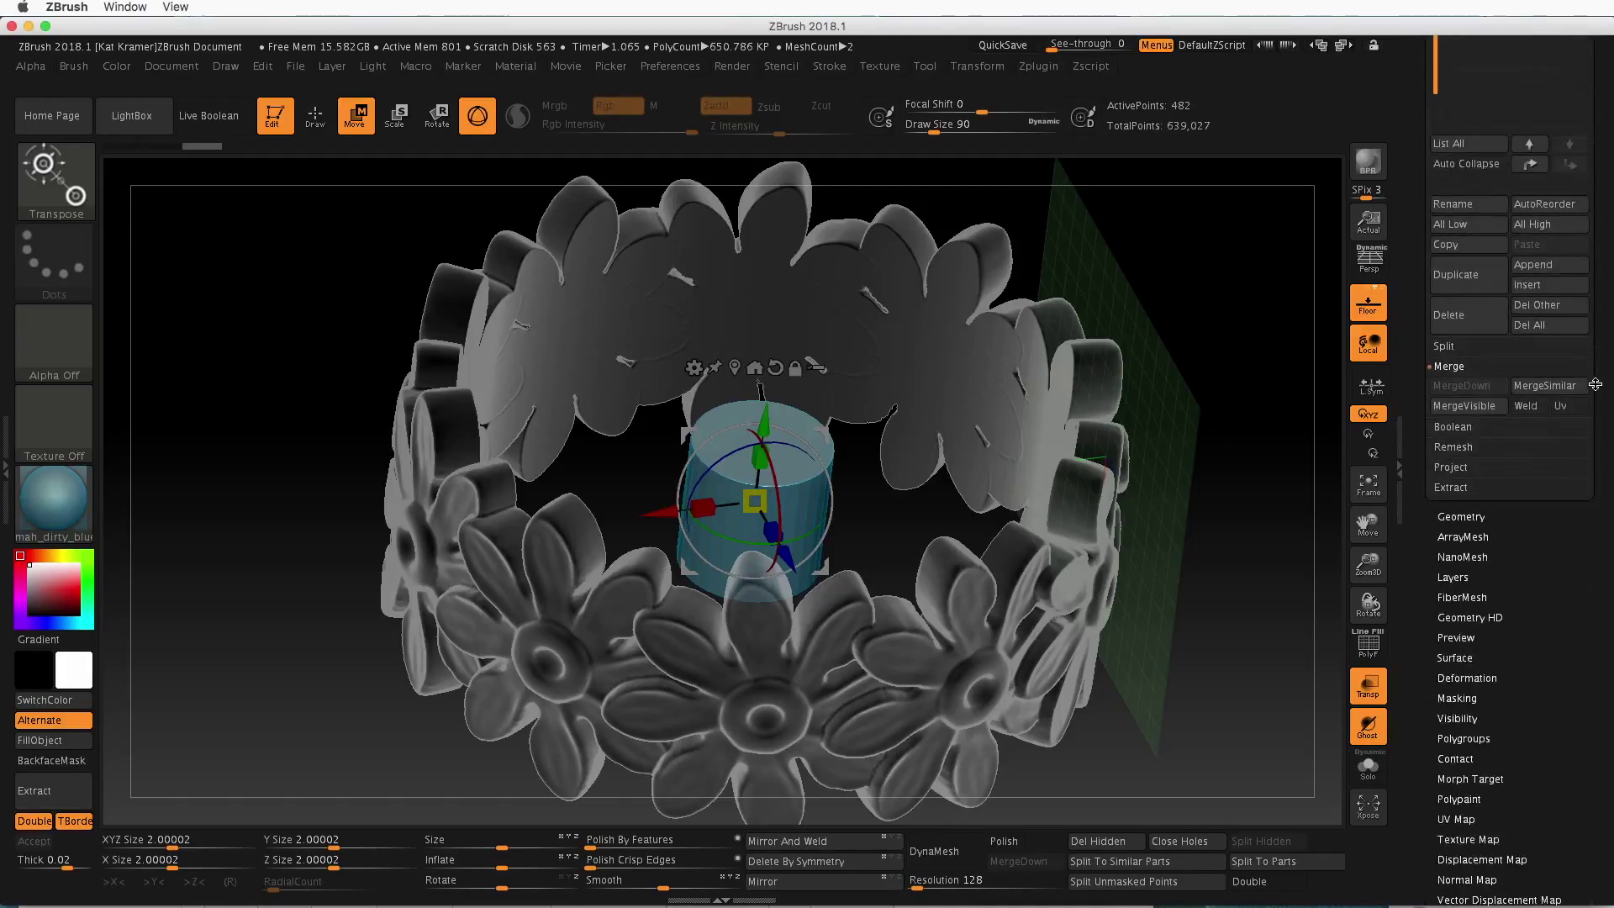
pyautogui.click(1463, 507)
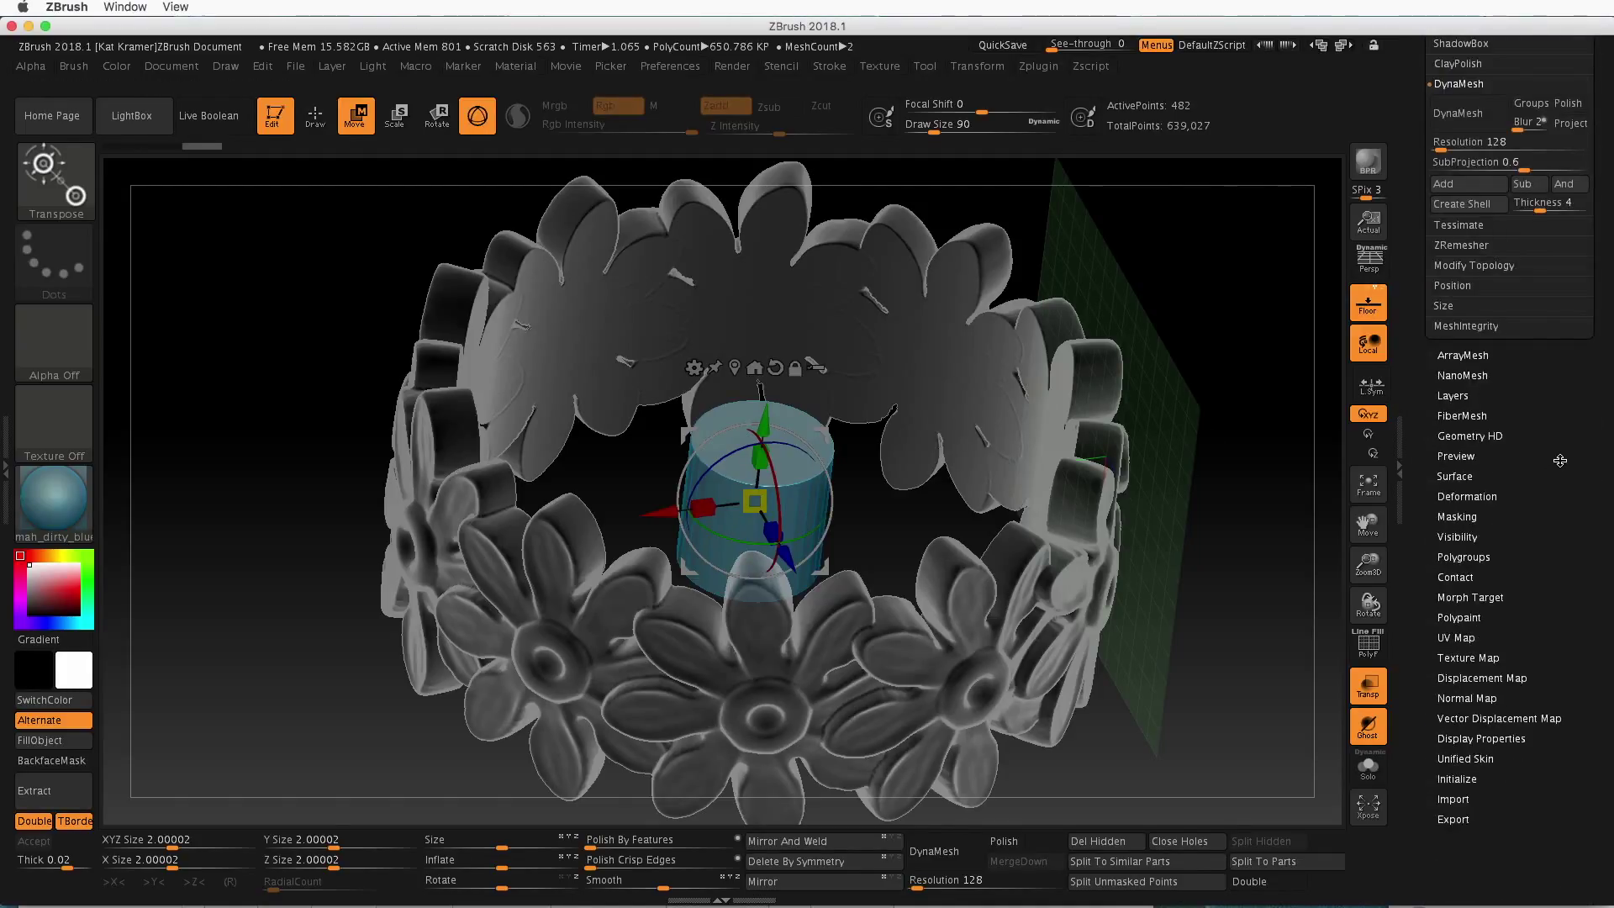
pyautogui.scroll(6, 1560, 459)
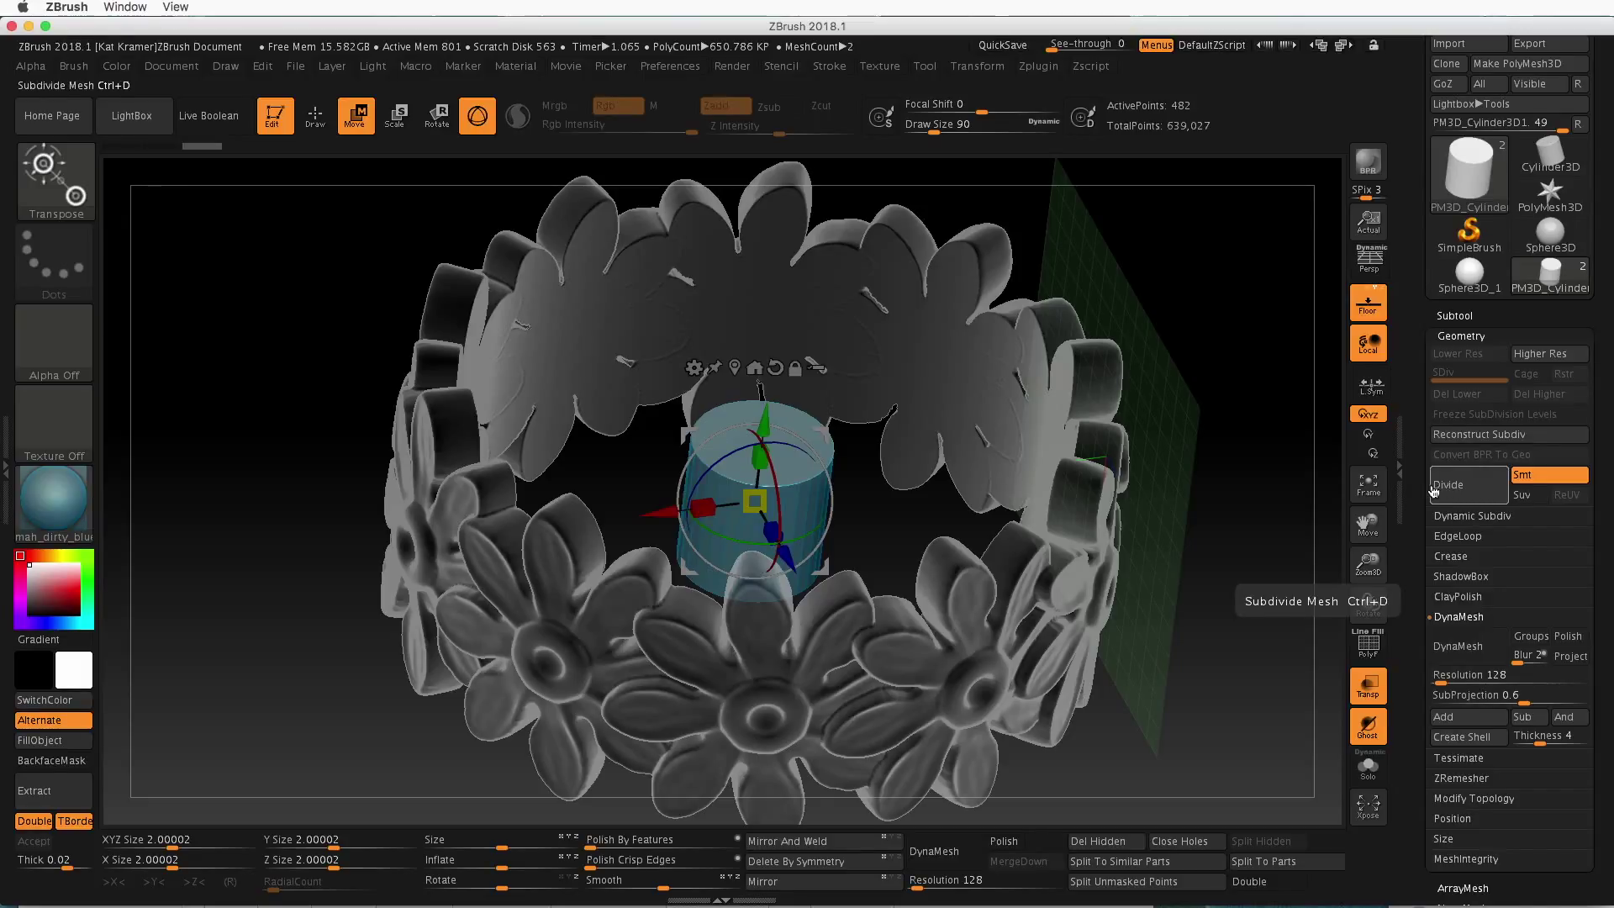
pyautogui.doubleClick(1493, 488)
pyautogui.click(1482, 488)
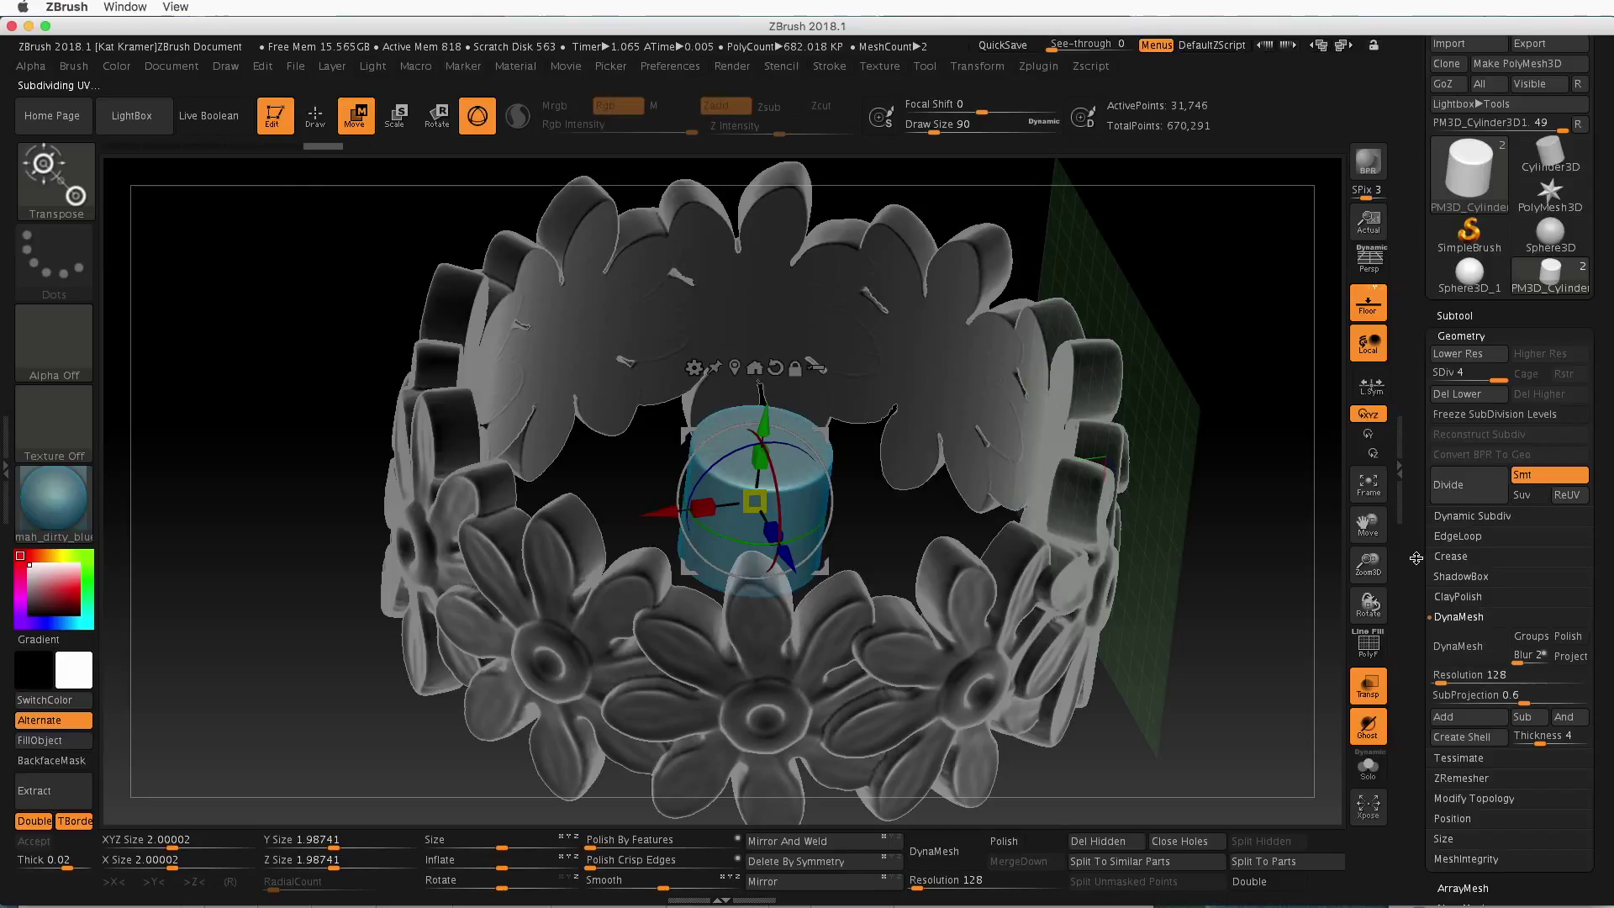
pyautogui.click(1474, 395)
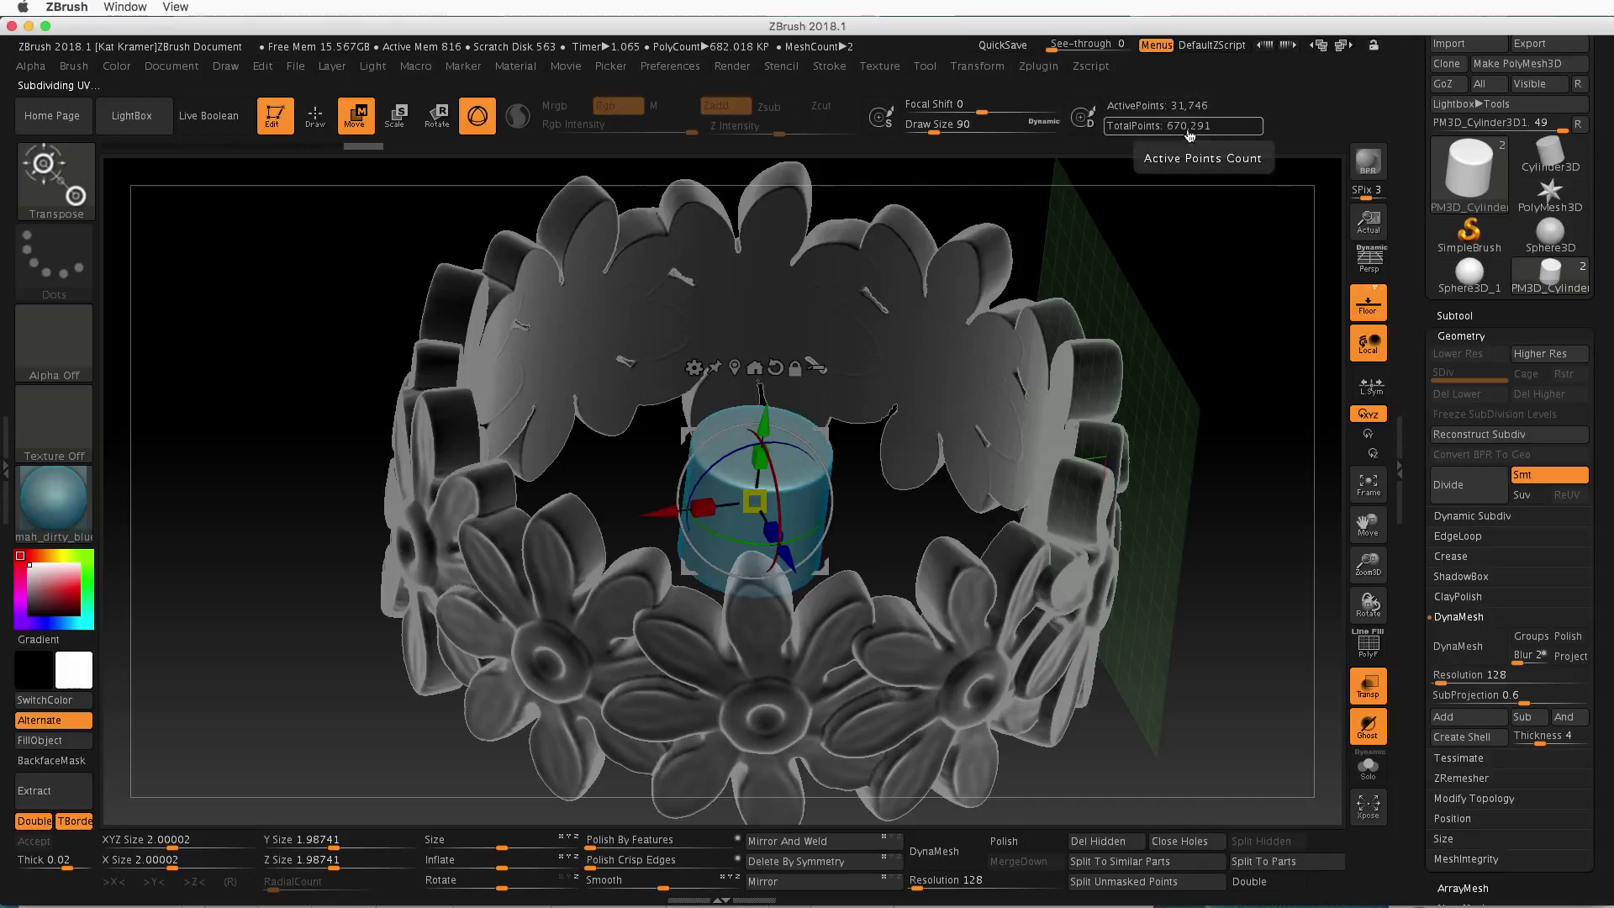
# Clip the cylinder's rounded ends flat along its length, shortening it to about 1.61 units
pyautogui.keyDown('alt'); pyautogui.moveTo(1147, 680); pyautogui.dragTo(1155, 632); pyautogui.keyUp('alt')
pyautogui.moveTo(984, 591)
pyautogui.mouseDown()
pyautogui.moveTo(992, 580)
pyautogui.moveTo(1008, 608)
pyautogui.moveTo(996, 586)
pyautogui.mouseUp()
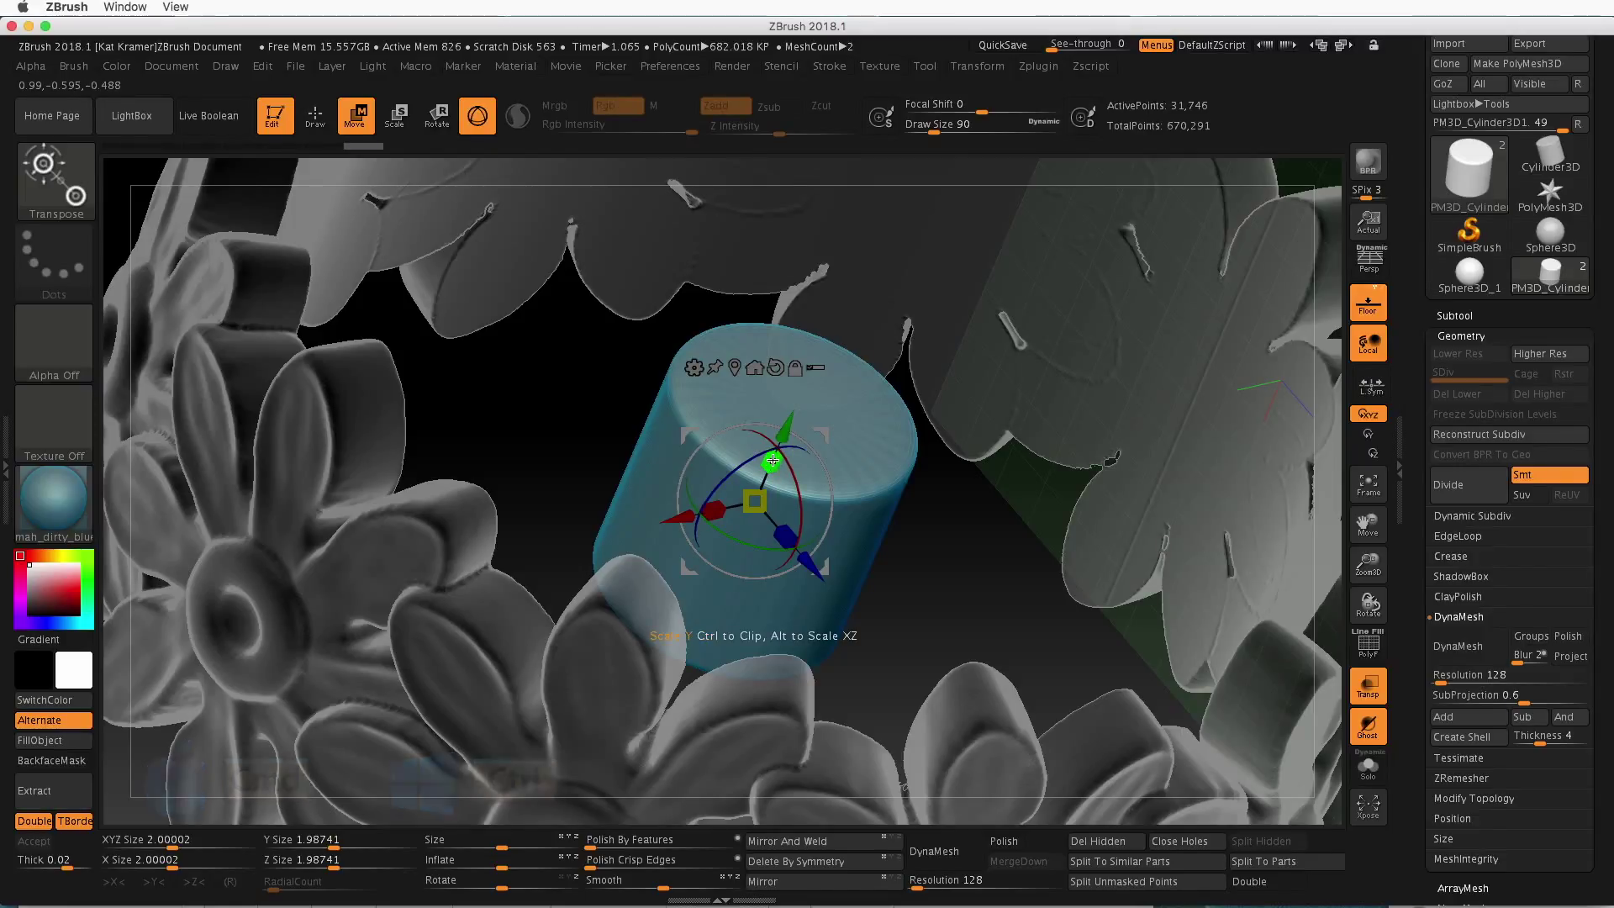
pyautogui.moveTo(772, 463); pyautogui.dragTo(761, 483)
pyautogui.moveTo(950, 535); pyautogui.dragTo(1021, 525)
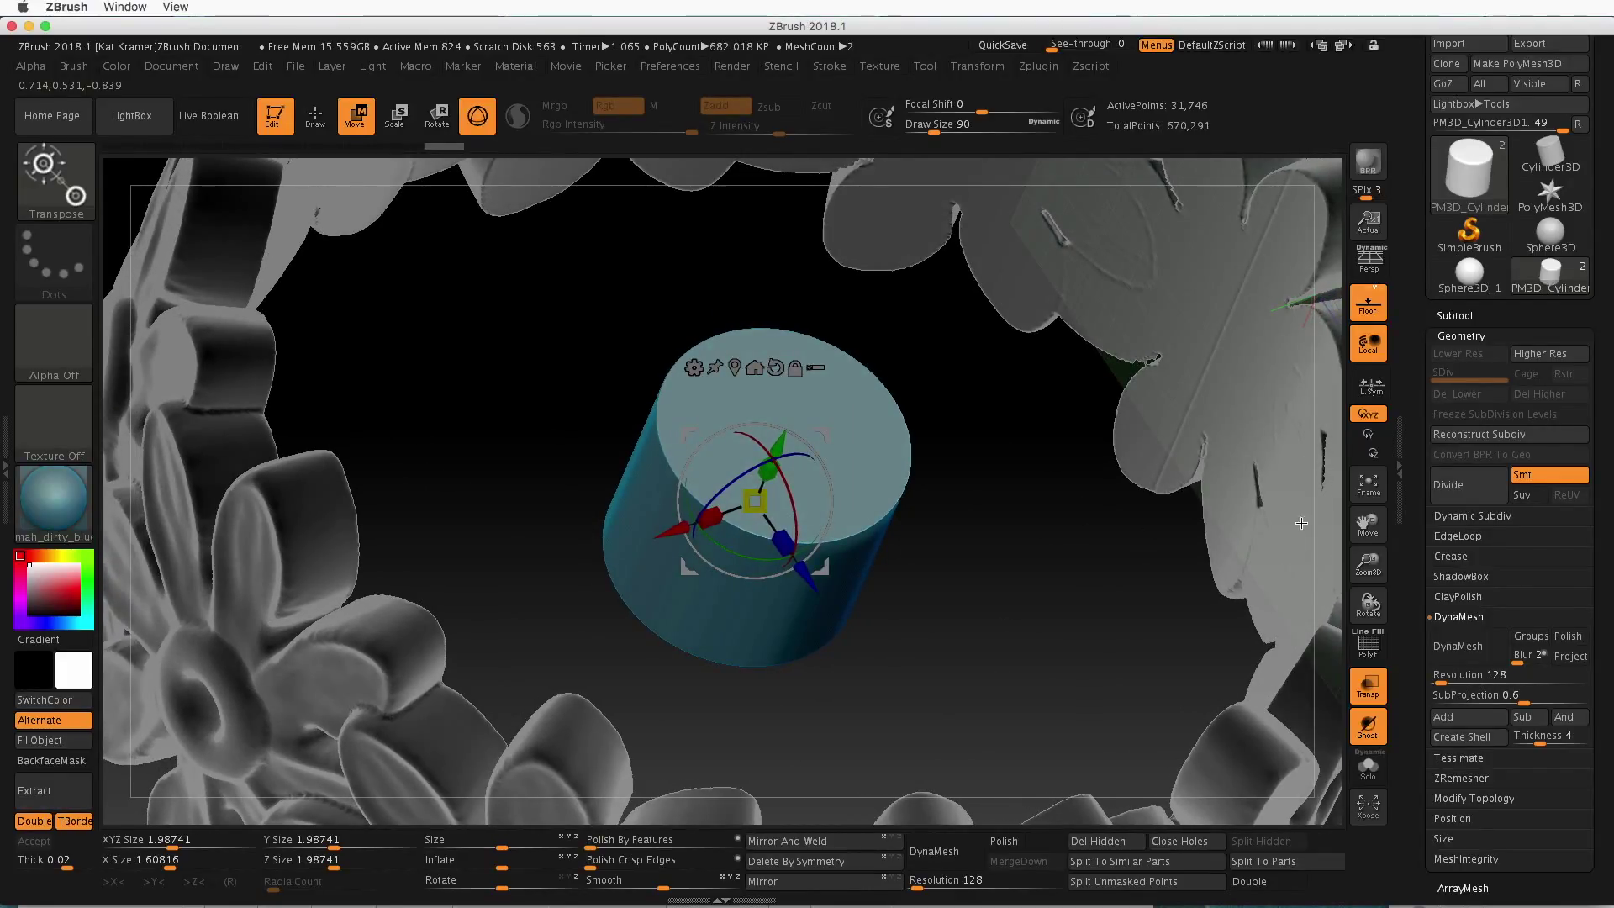
# Set the cylinder's XYZ Size to 17.8 in its geometry size settings and frame the enlarged cylinder
pyautogui.scroll(-5, 1597, 496)
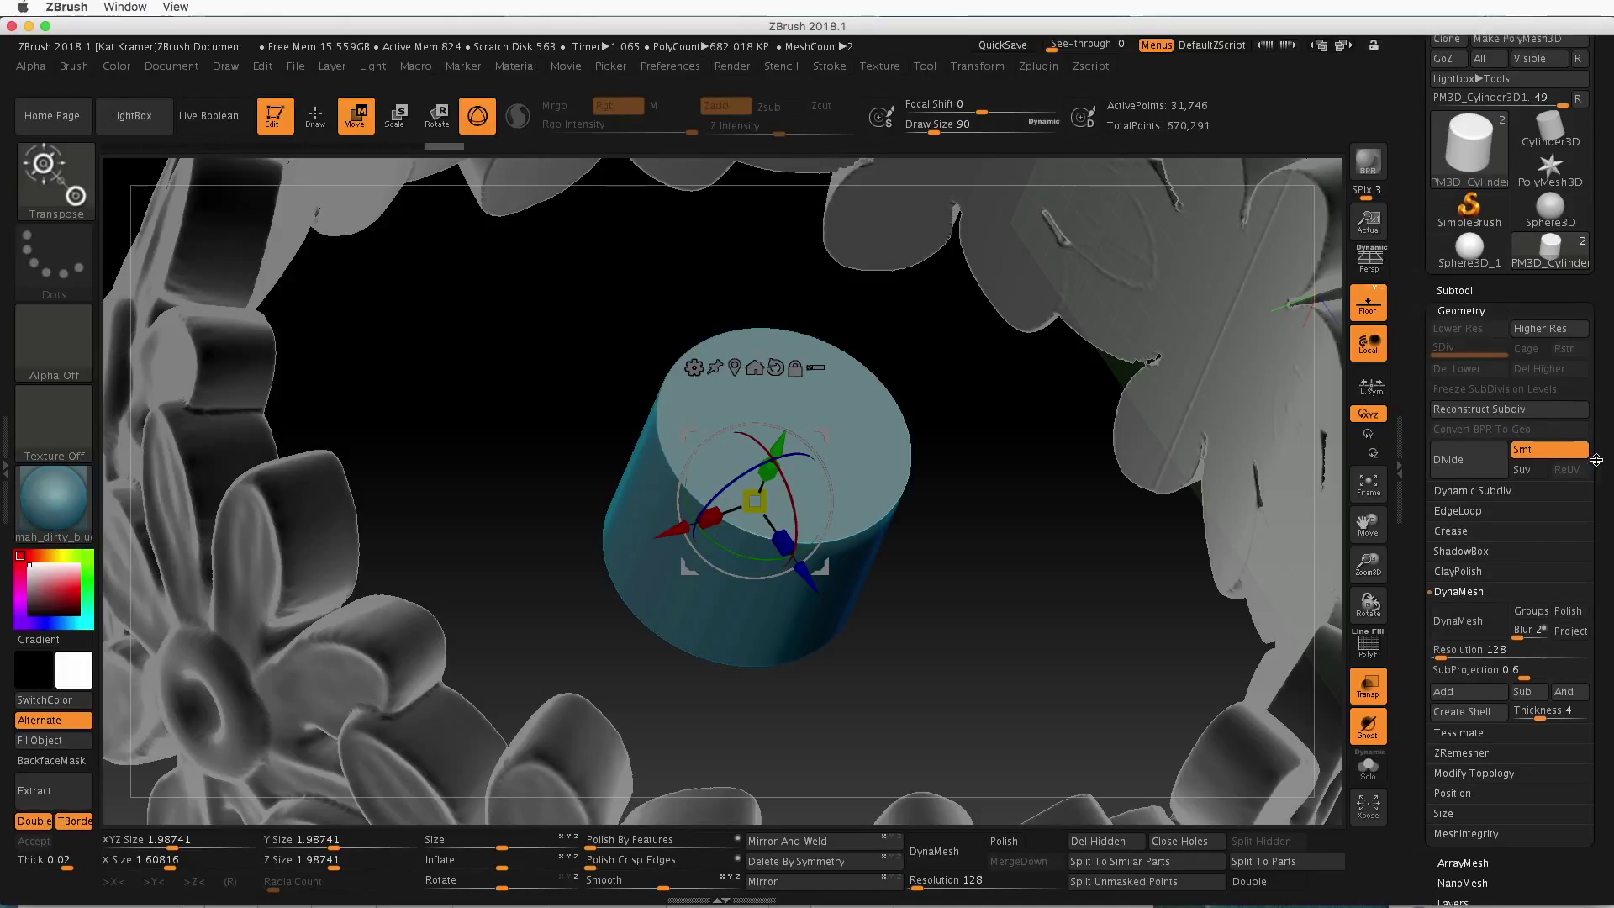
pyautogui.click(1454, 623)
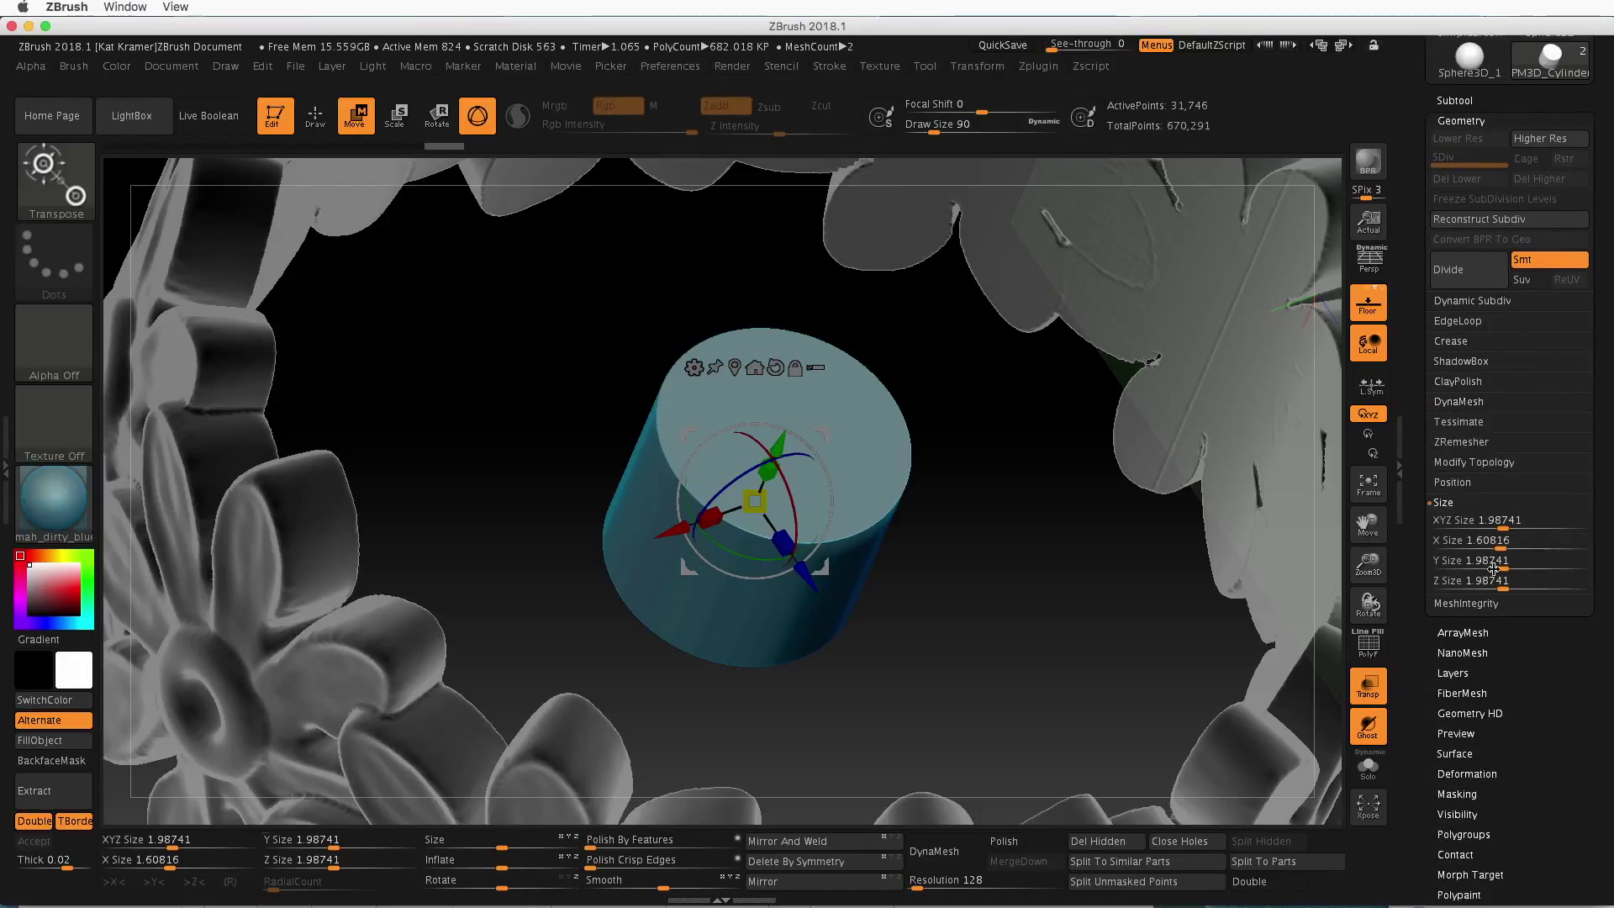
pyautogui.click(1482, 521)
pyautogui.press('Return')
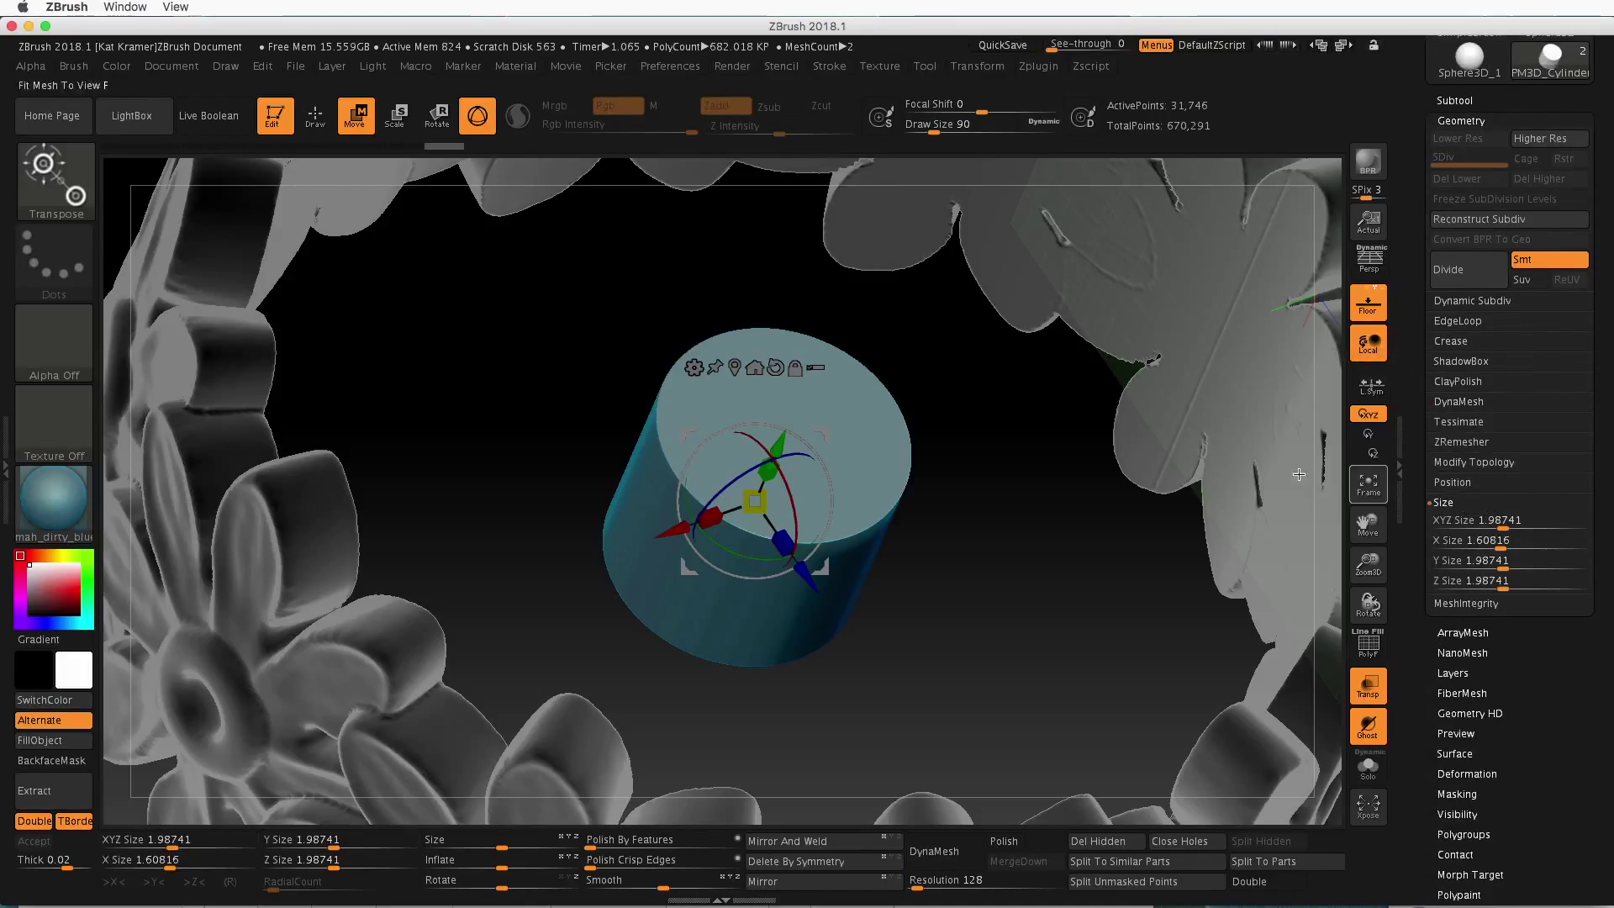
pyautogui.click(139, 840)
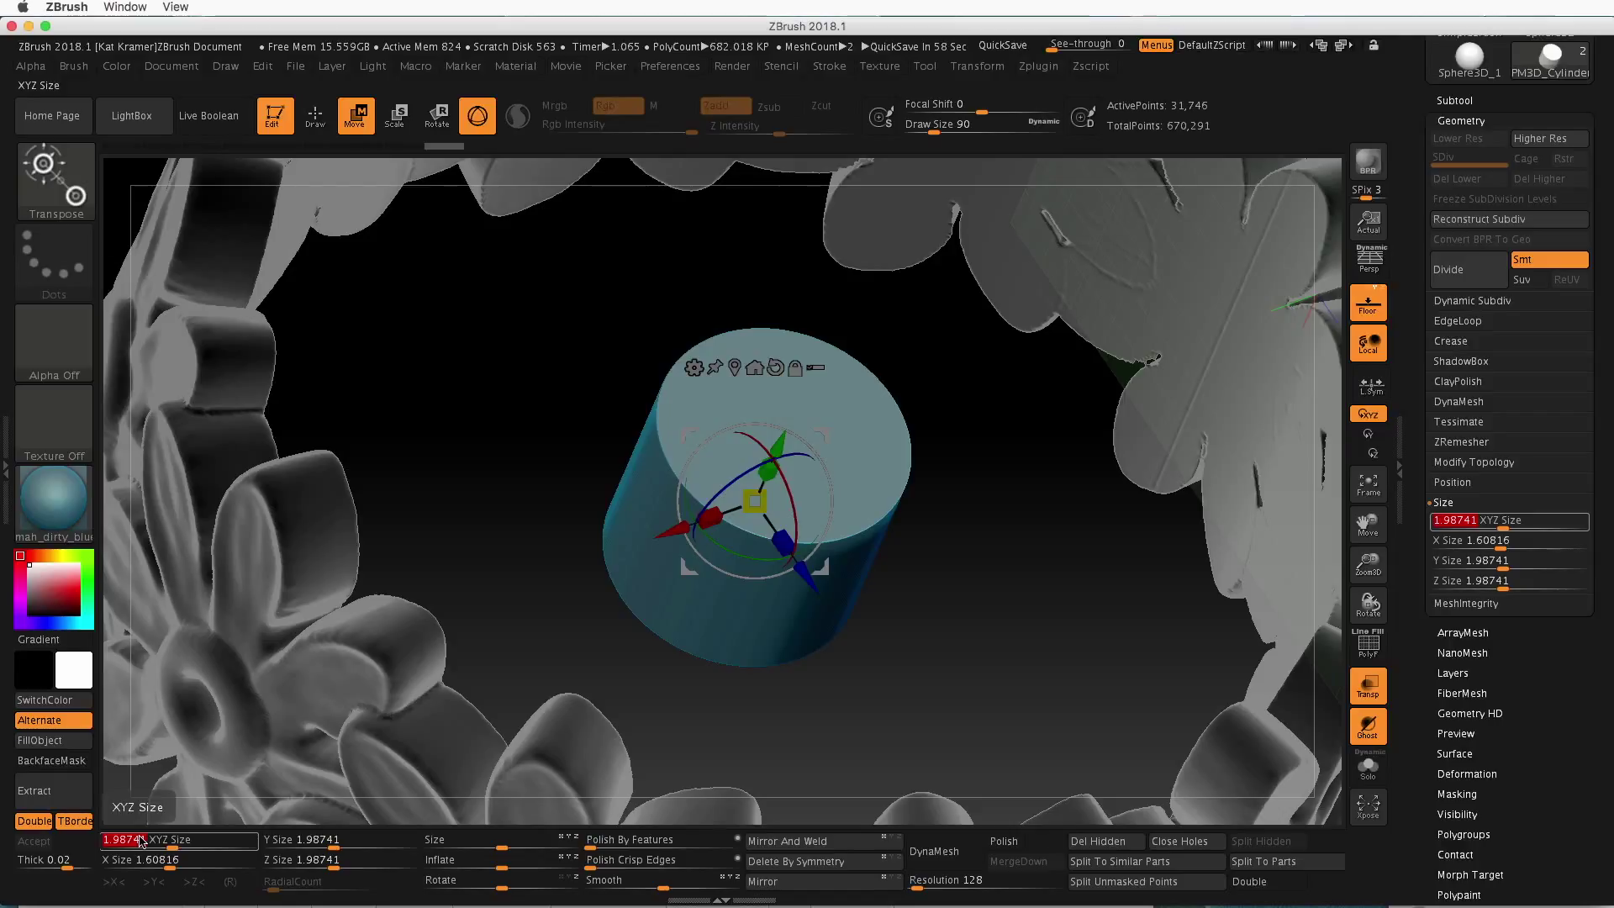
pyautogui.write('17.8')
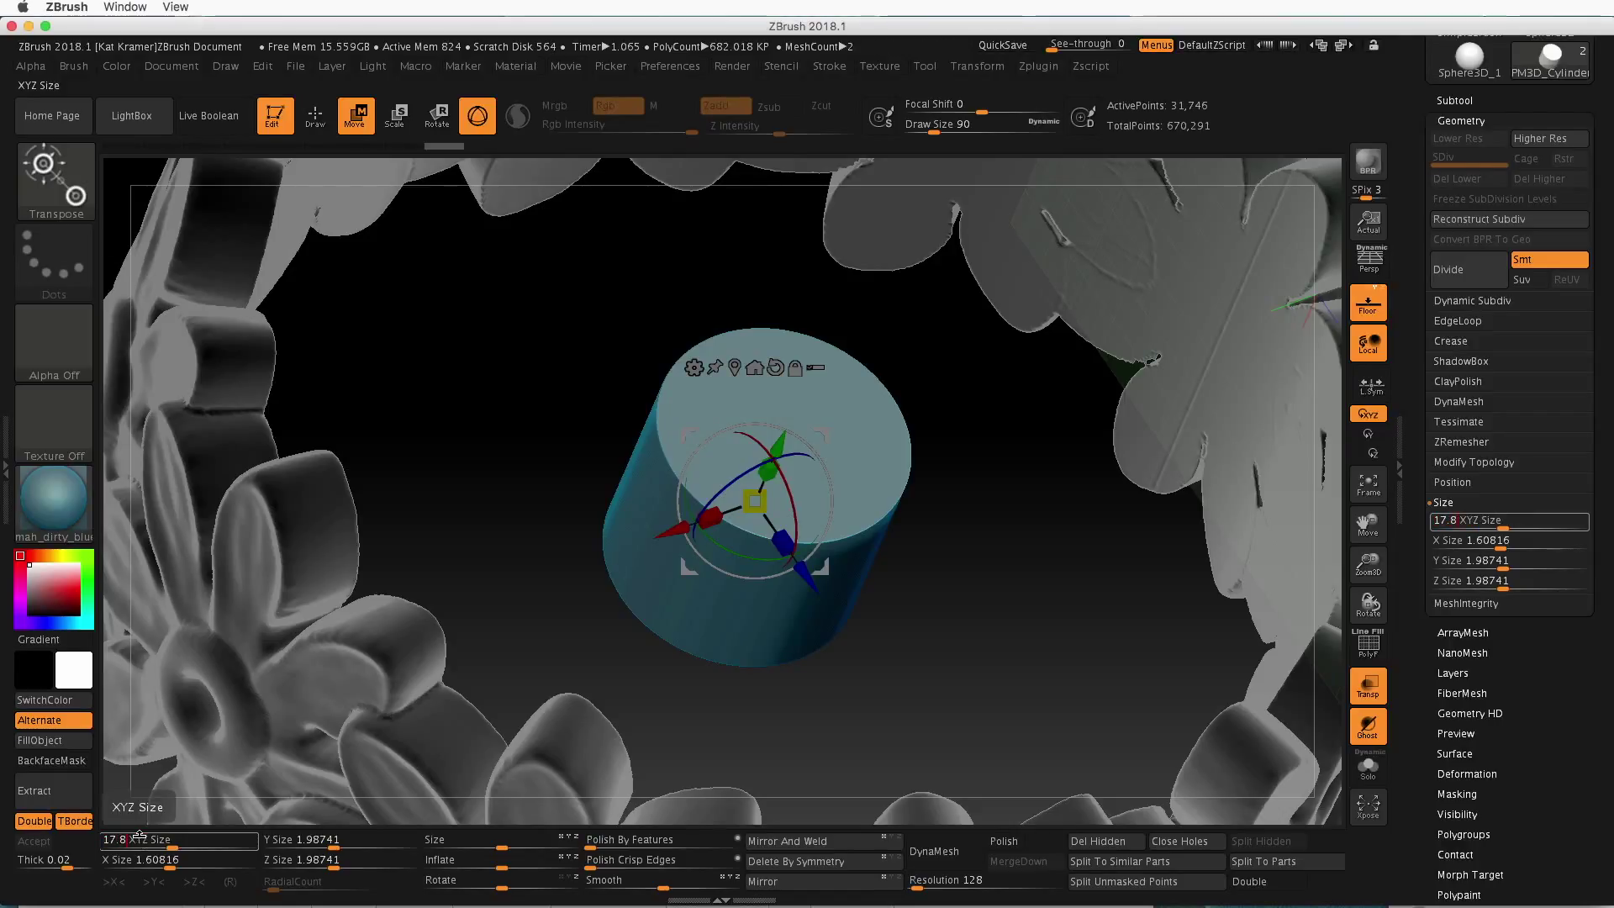
pyautogui.press('Return')
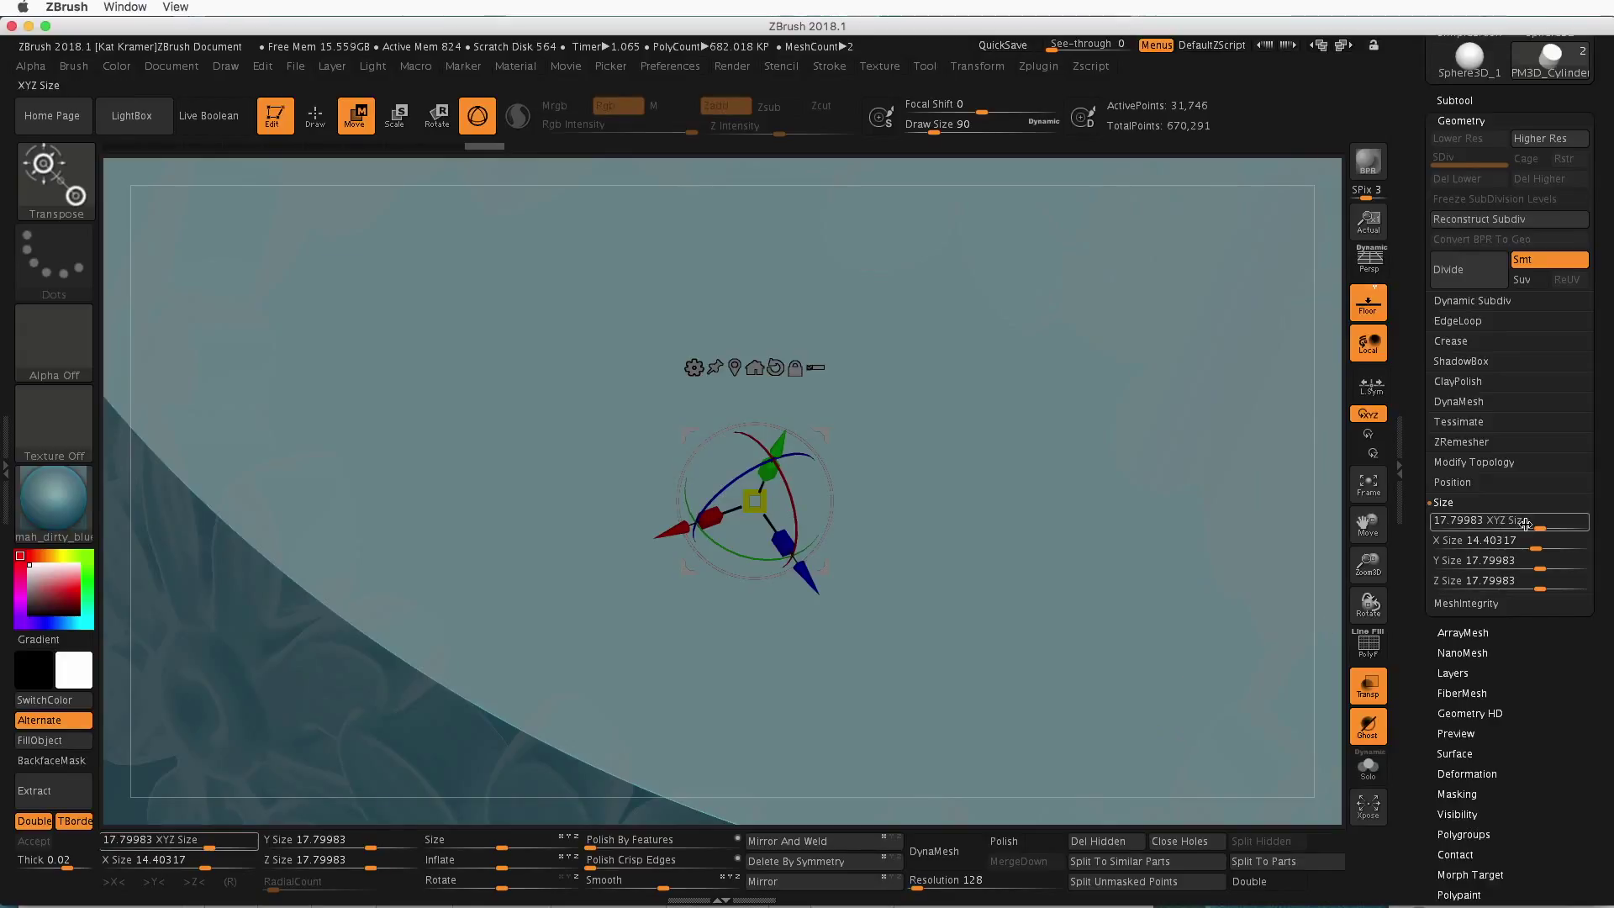
pyautogui.press('f')
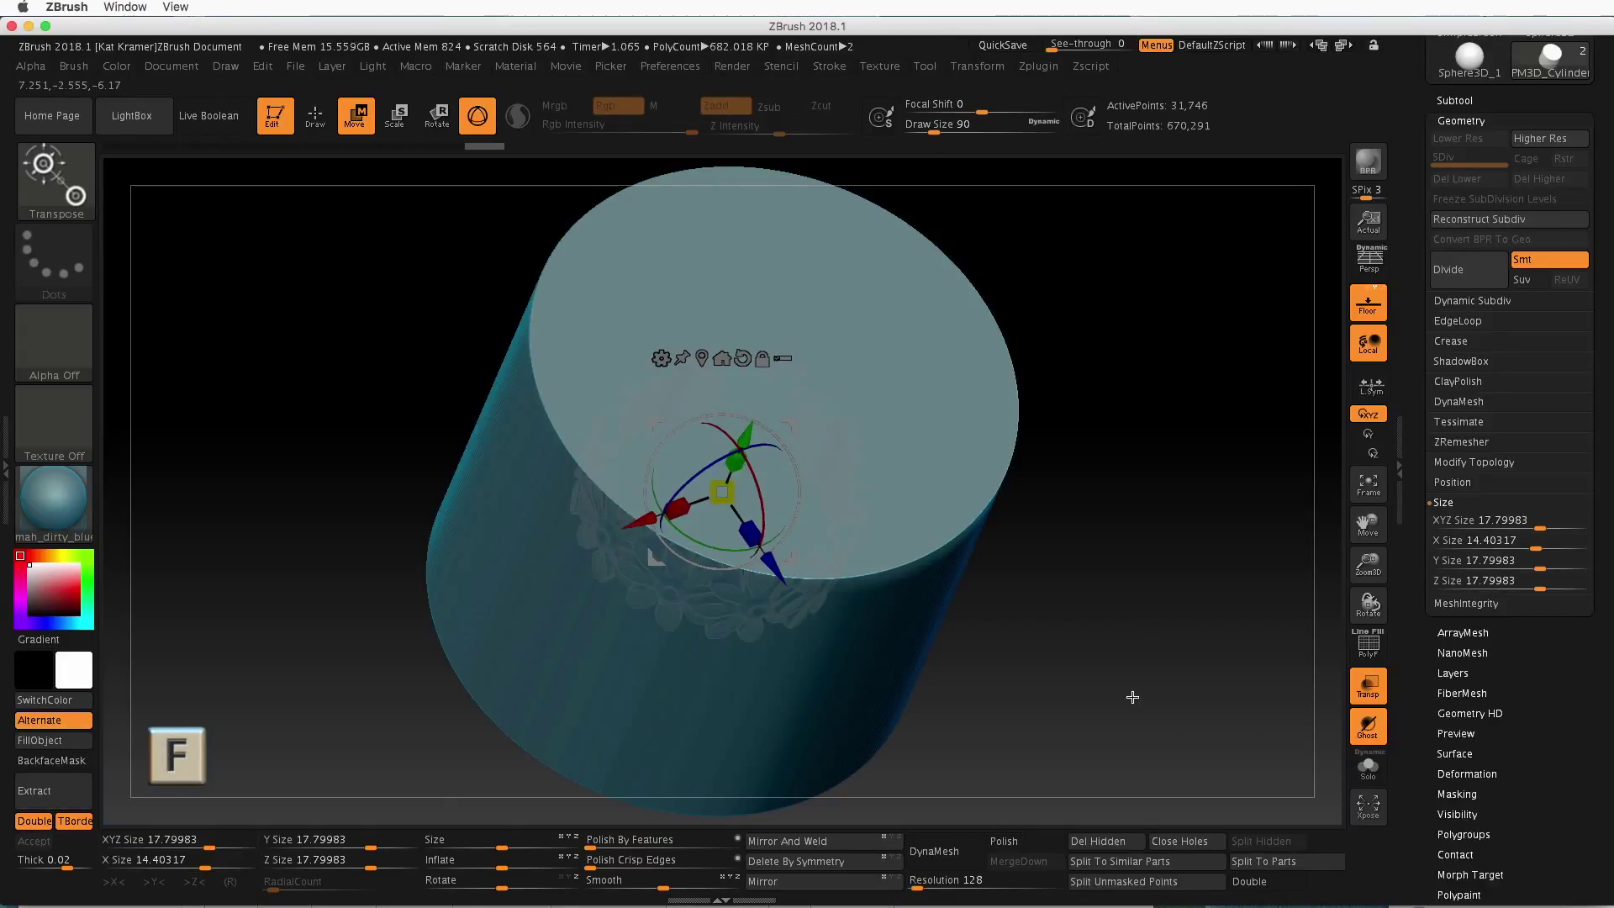
pyautogui.moveTo(1132, 692)
pyautogui.mouseDown()
pyautogui.moveTo(1182, 695)
pyautogui.moveTo(1107, 544)
pyautogui.moveTo(1077, 582)
pyautogui.moveTo(1111, 688)
pyautogui.moveTo(1128, 689)
pyautogui.mouseUp()
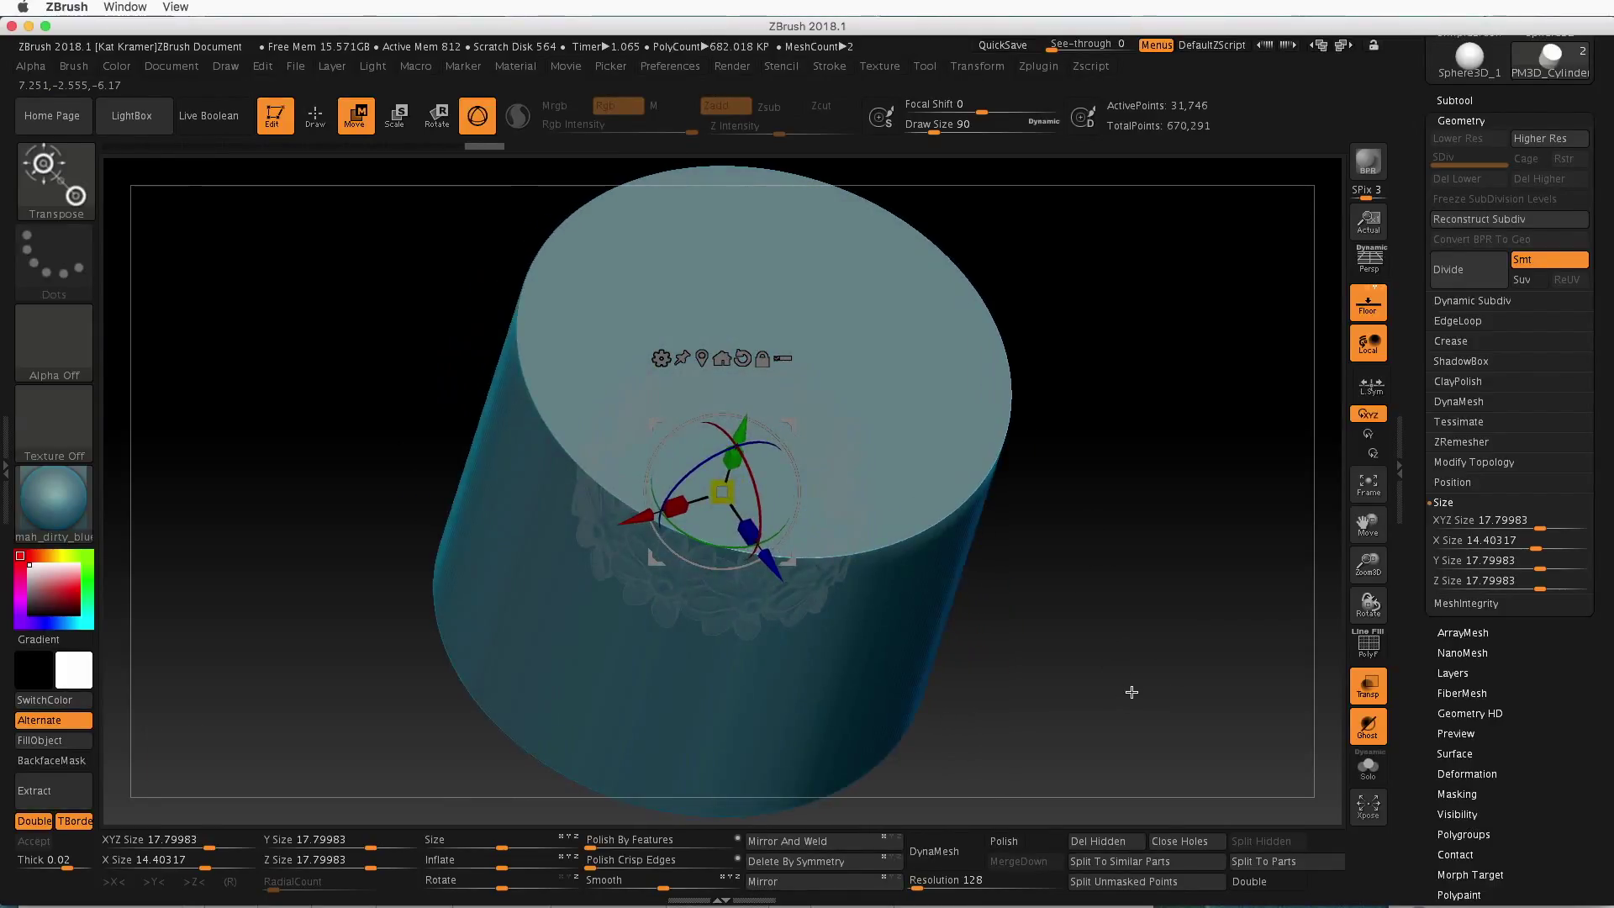
pyautogui.click(158, 840)
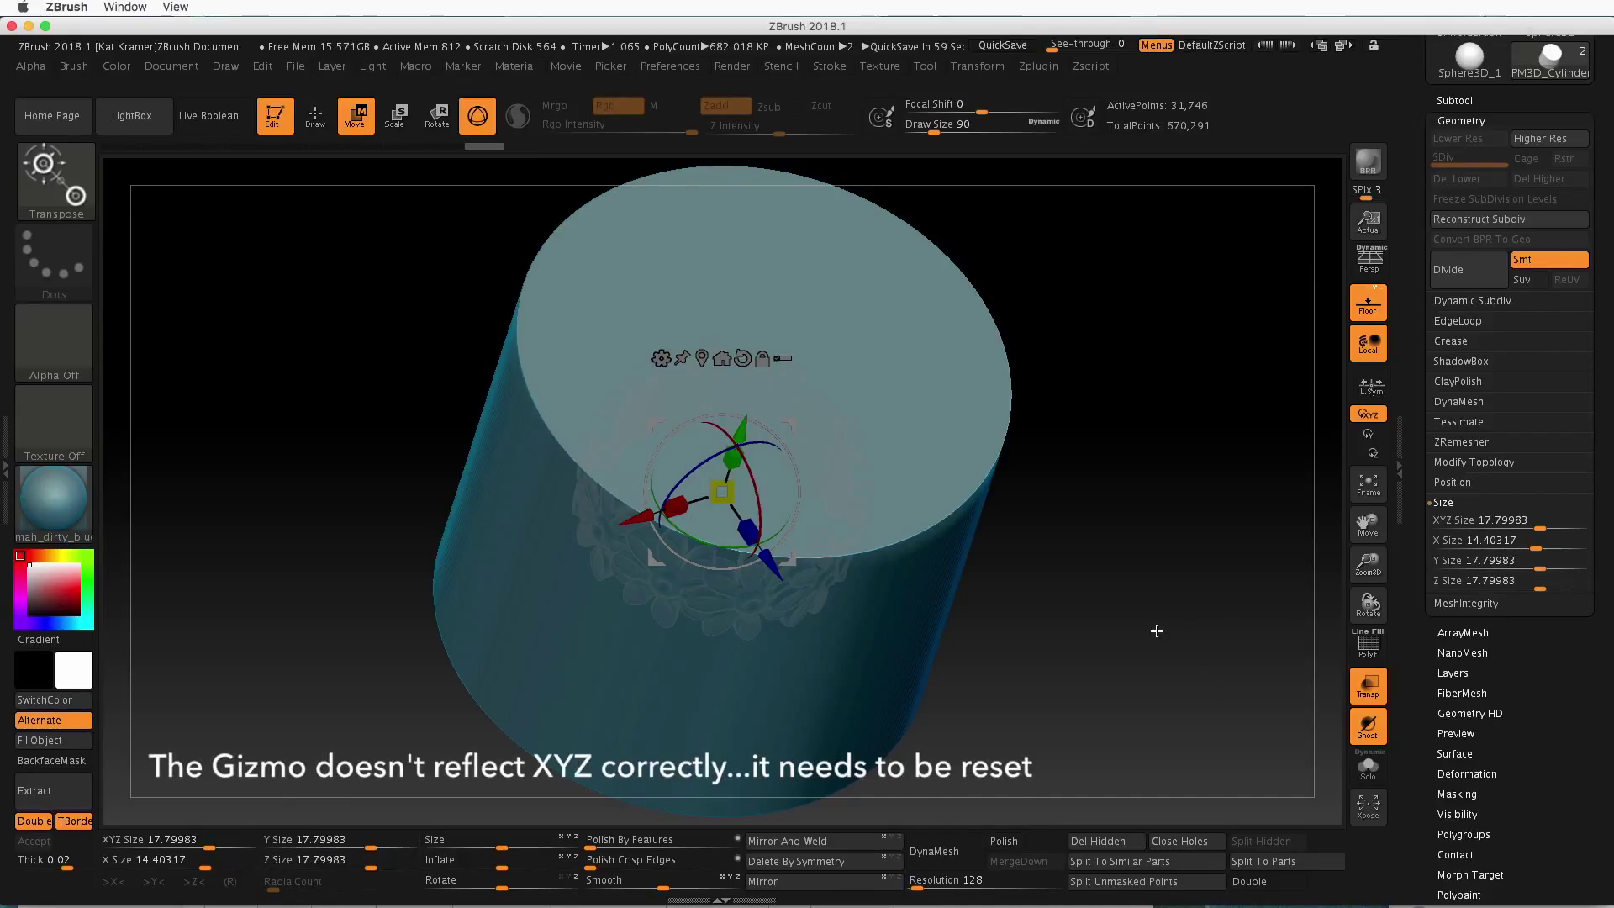
# Reset the gizmo's orientation on the cylinder subtool so that its axes match the world XYZ directions
pyautogui.moveTo(1069, 632)
pyautogui.mouseDown()
pyautogui.moveTo(1012, 653)
pyautogui.moveTo(1023, 529)
pyautogui.moveTo(1054, 618)
pyautogui.mouseUp()
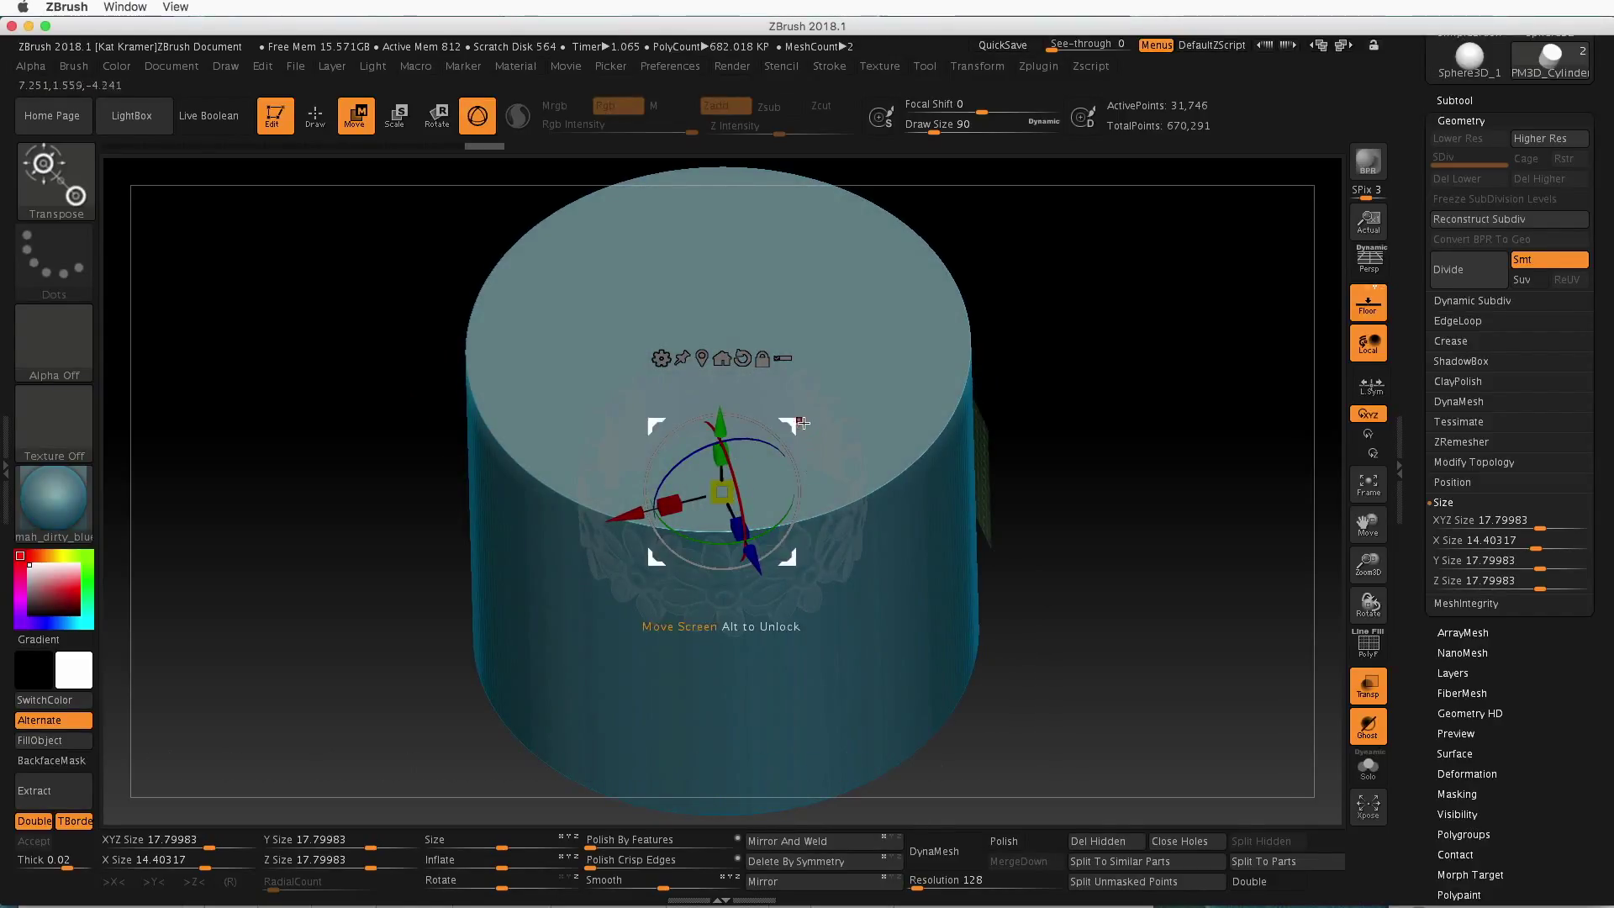
pyautogui.keyDown('alt'); pyautogui.click(742, 359); pyautogui.keyUp('alt')
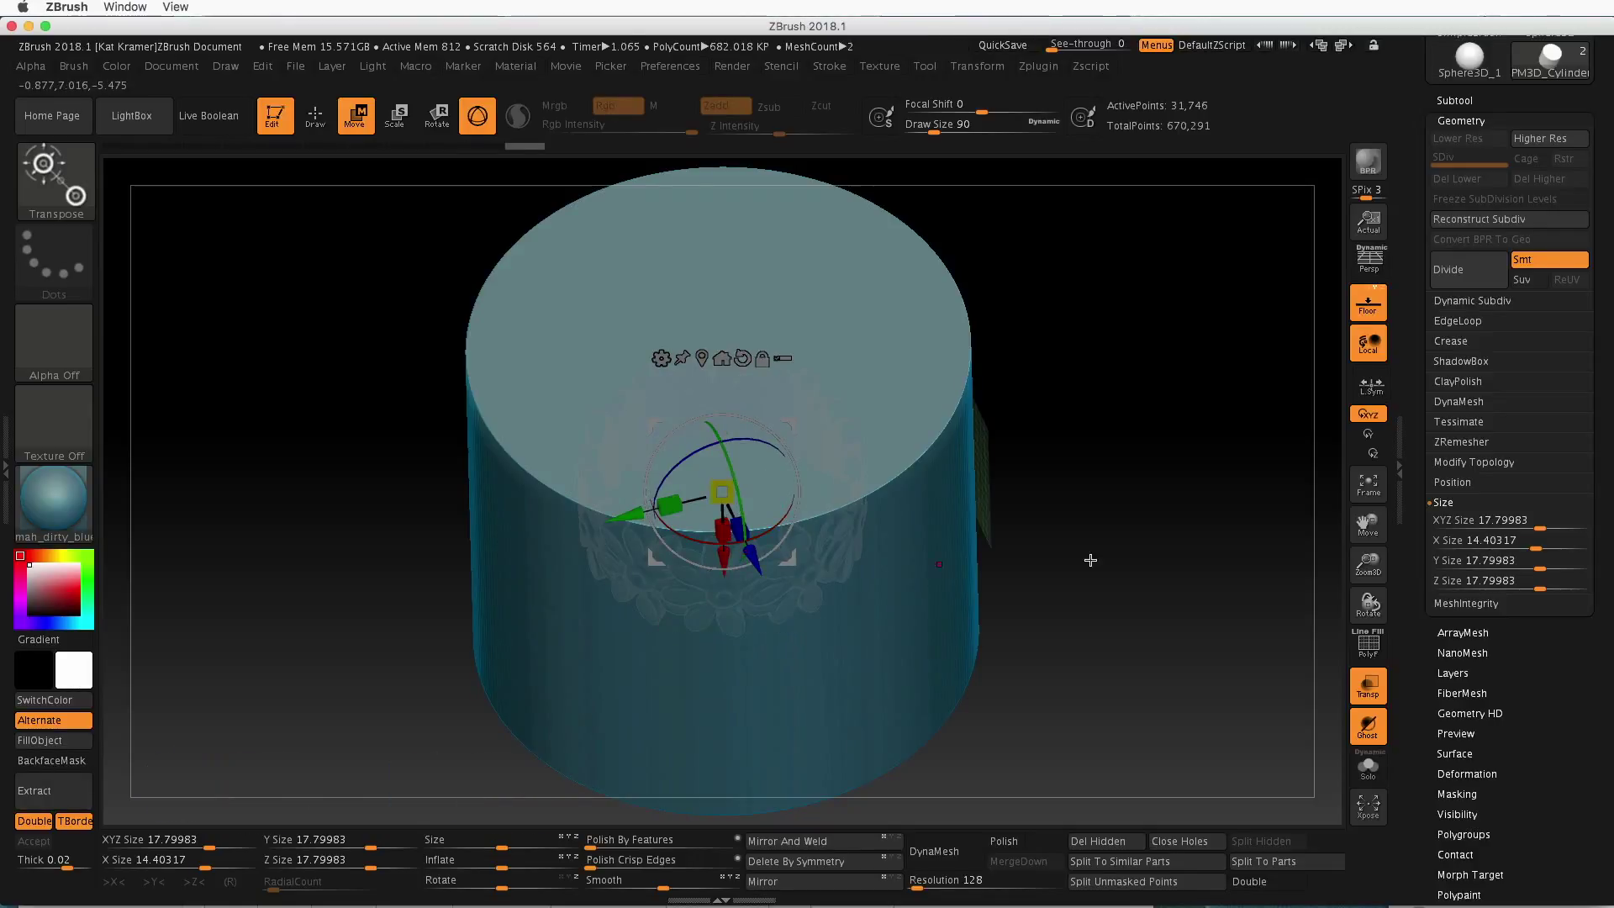
pyautogui.moveTo(1090, 560)
pyautogui.mouseDown()
pyautogui.moveTo(1160, 584)
pyautogui.moveTo(1107, 462)
pyautogui.moveTo(1093, 515)
pyautogui.moveTo(1130, 554)
pyautogui.moveTo(1114, 542)
pyautogui.mouseUp()
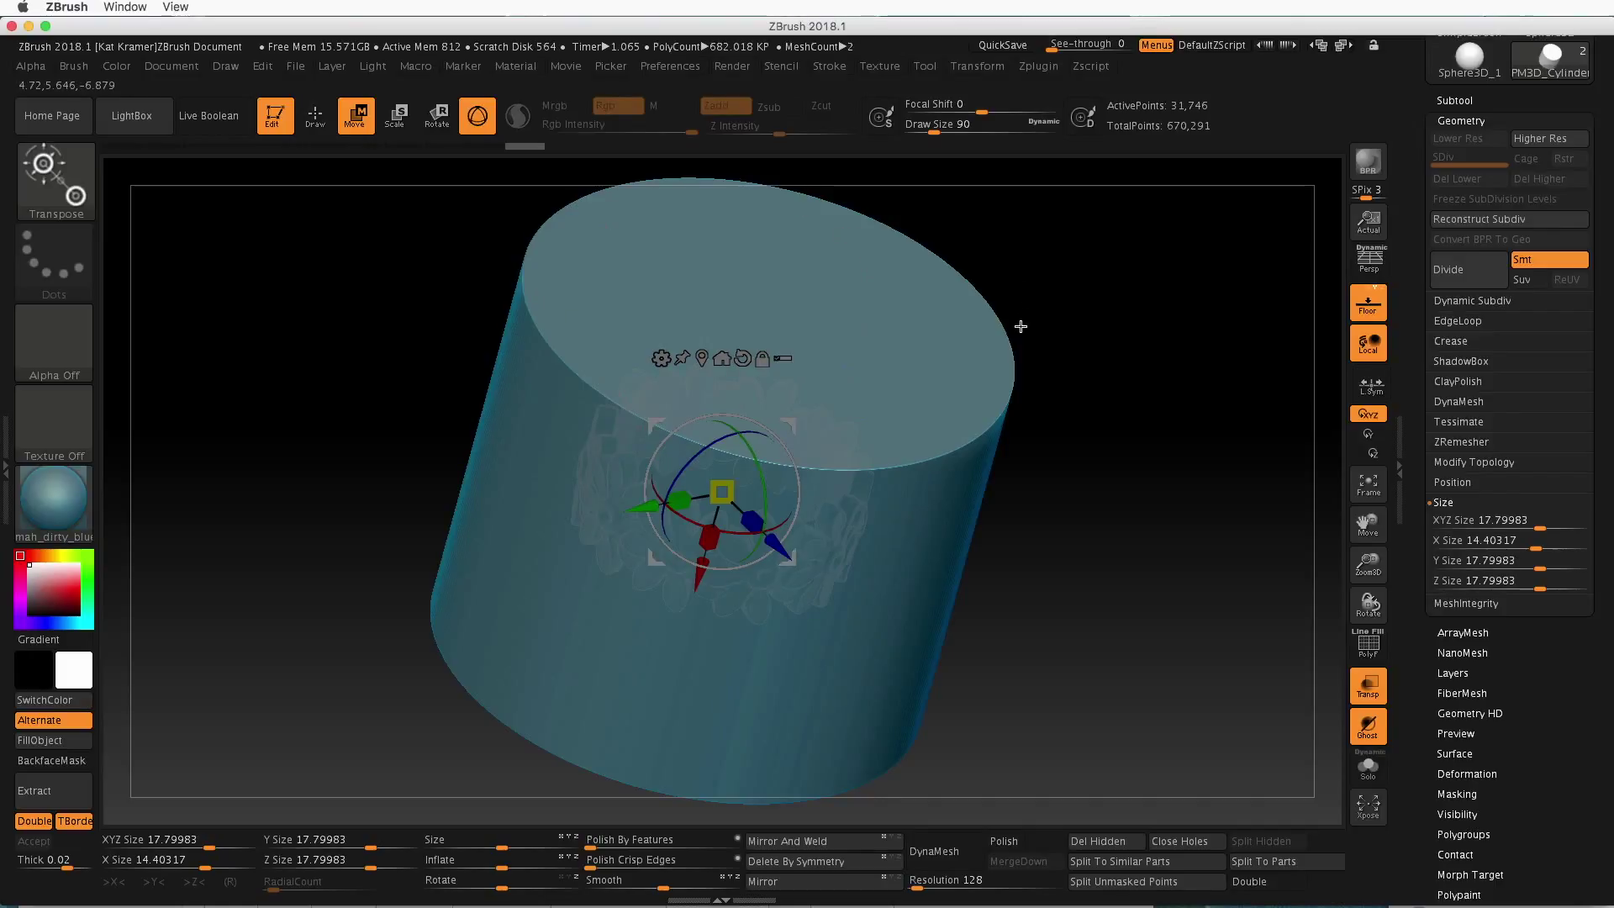
pyautogui.keyDown('alt'); pyautogui.moveTo(1081, 611); pyautogui.dragTo(1045, 580); pyautogui.keyUp('alt')
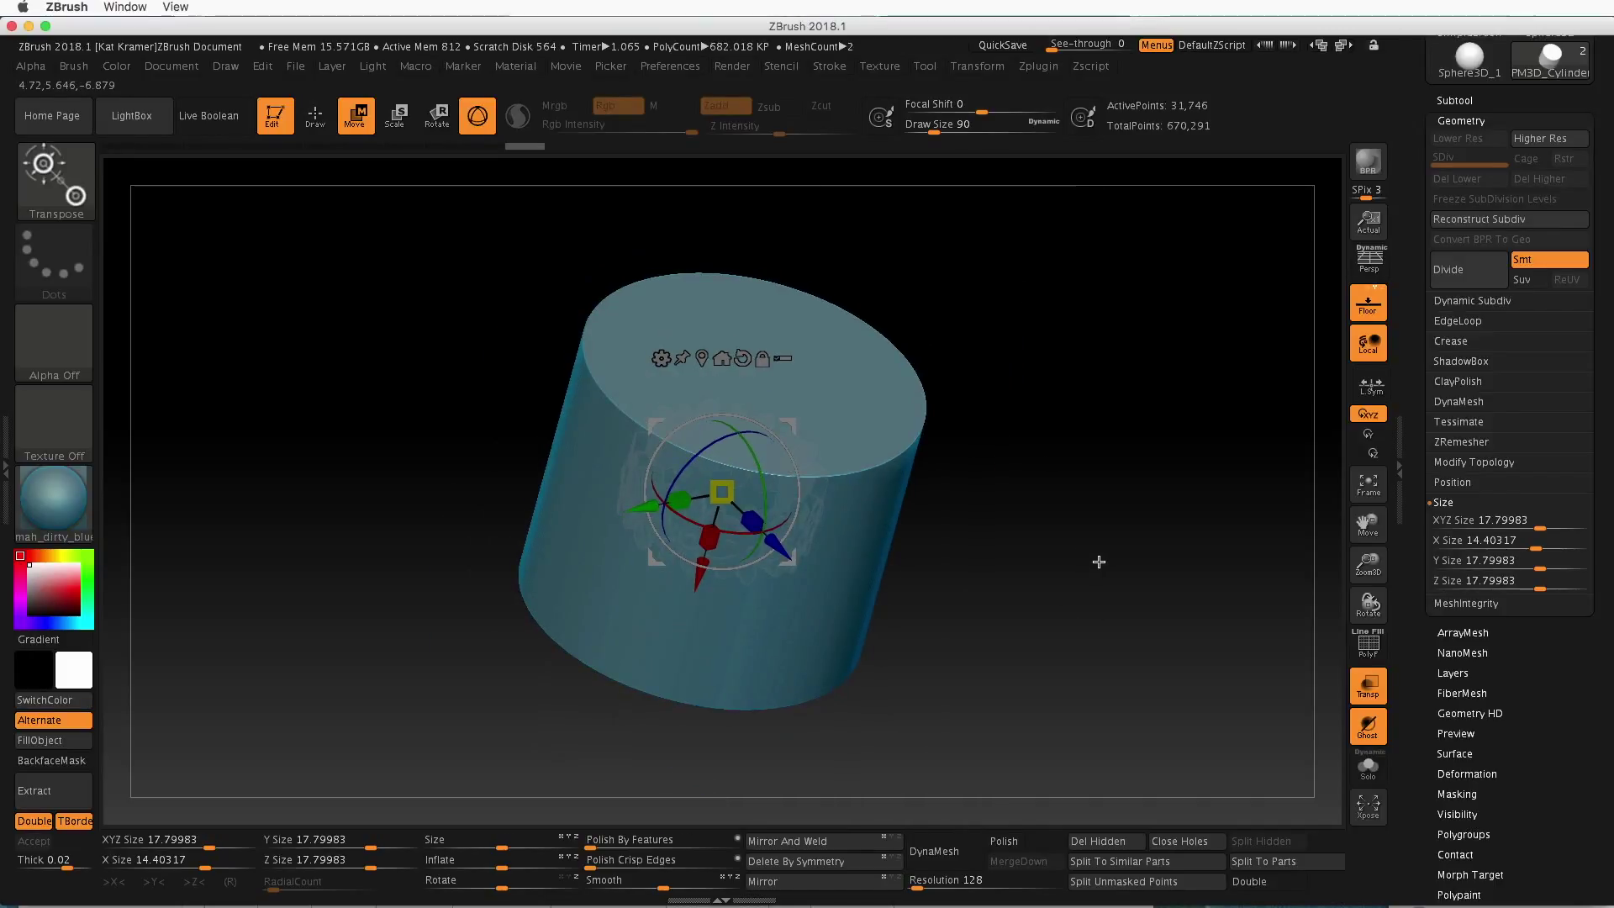
# Select the flower ring subtool and scale it up uniformly around the cylinder to an XYZ Size of about 20.35
pyautogui.click(1478, 99)
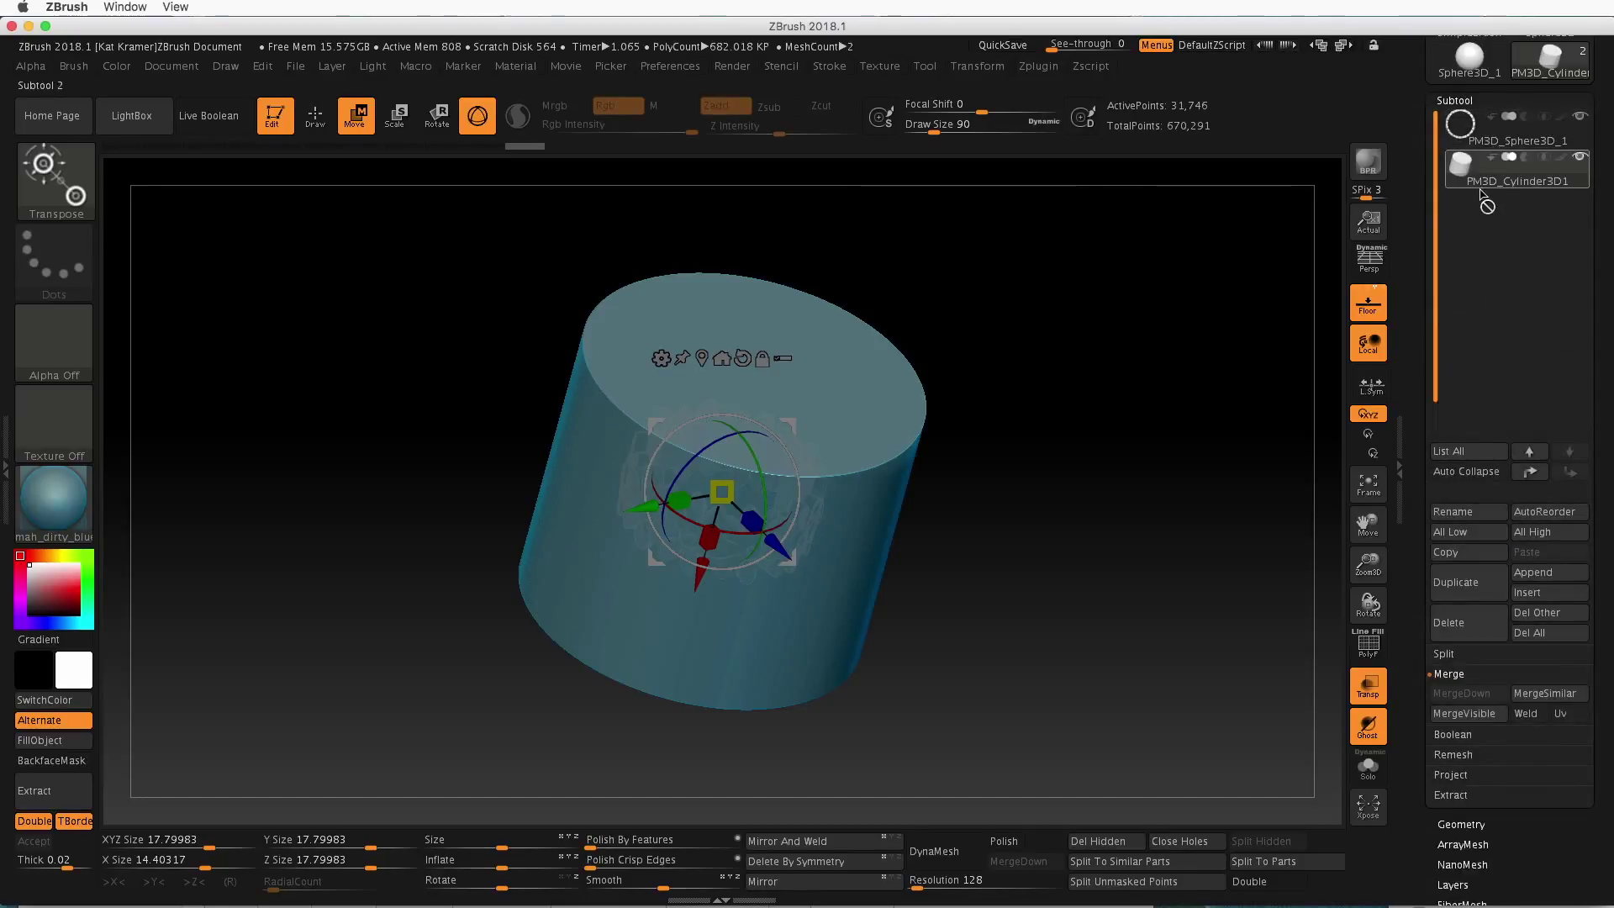
pyautogui.click(1537, 143)
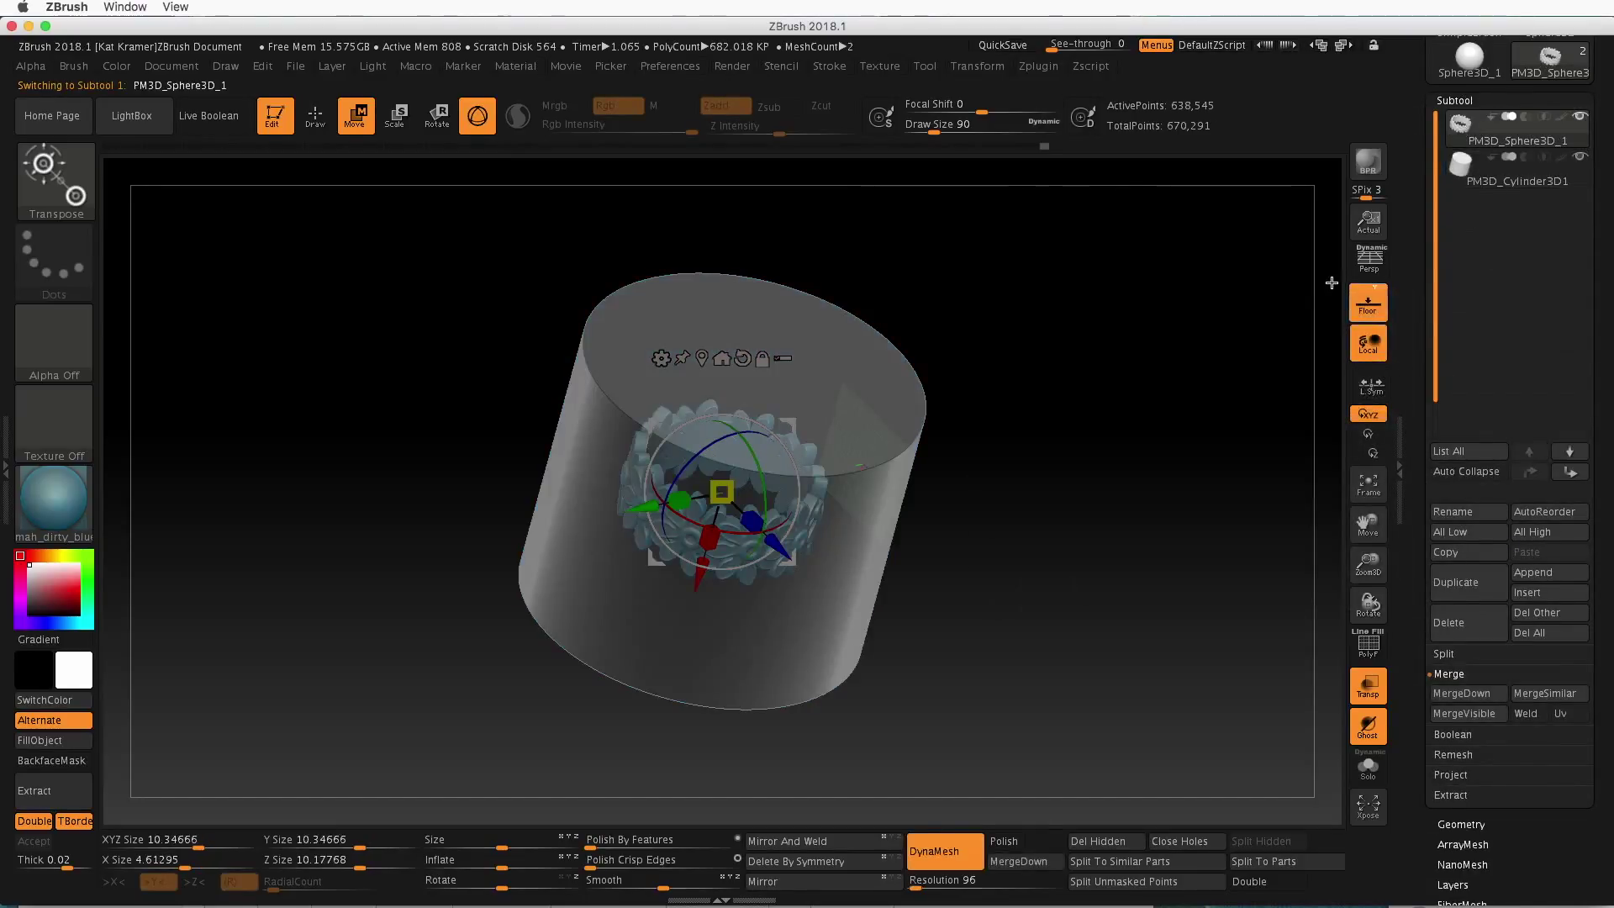
pyautogui.moveTo(1113, 454); pyautogui.dragTo(1124, 516)
pyautogui.keyDown('alt'); pyautogui.moveTo(1063, 558); pyautogui.dragTo(1117, 611); pyautogui.keyUp('alt')
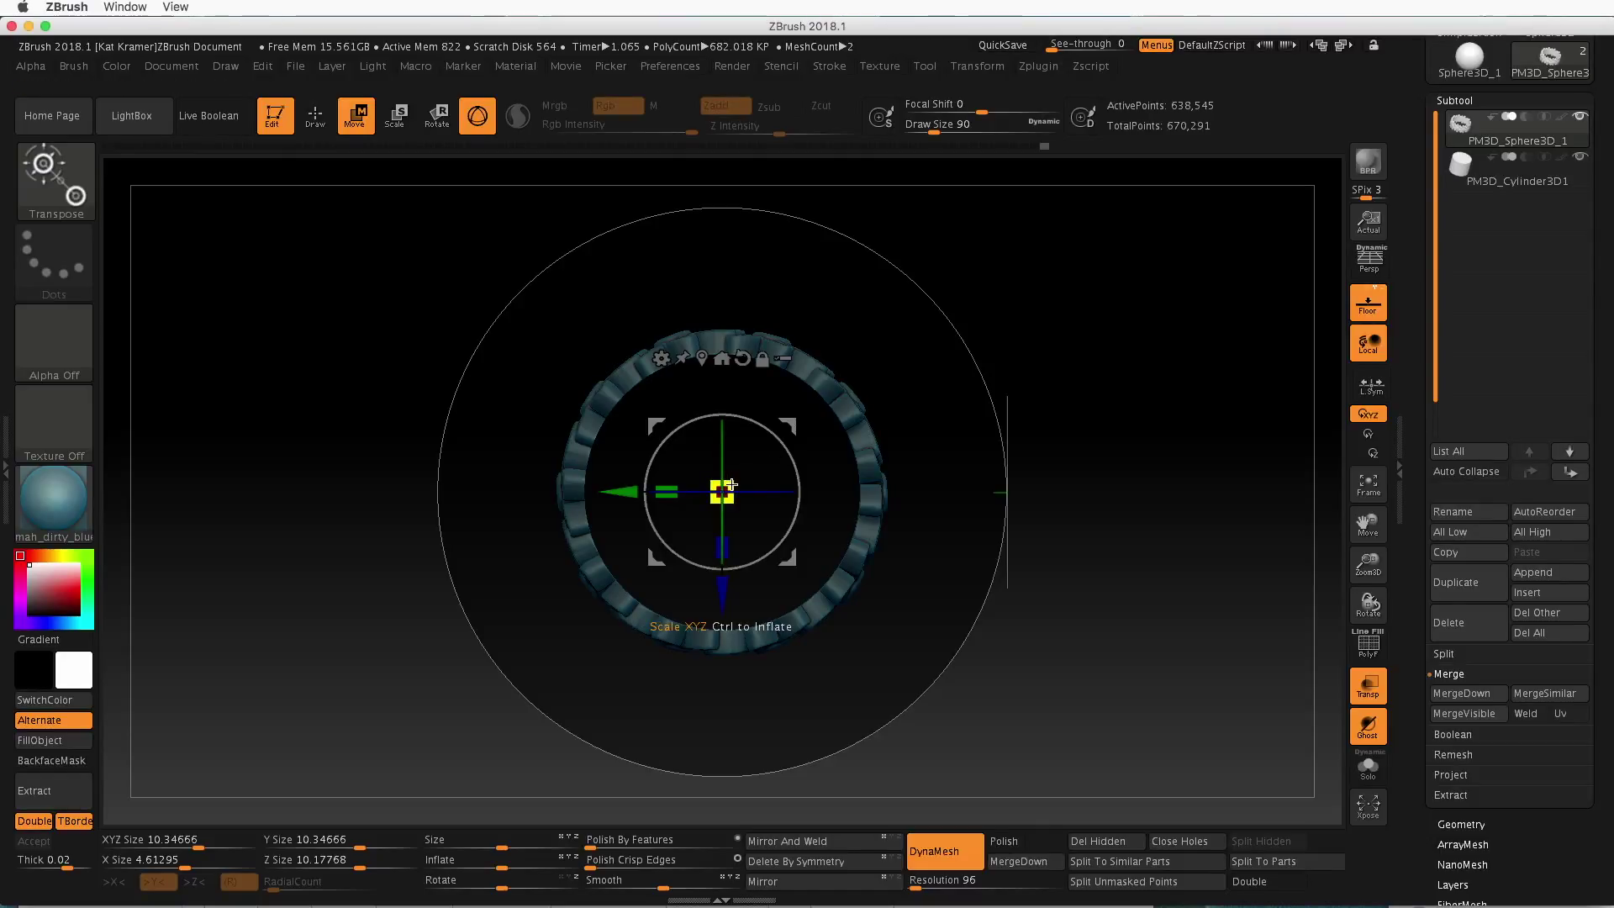
pyautogui.moveTo(729, 481); pyautogui.dragTo(833, 370)
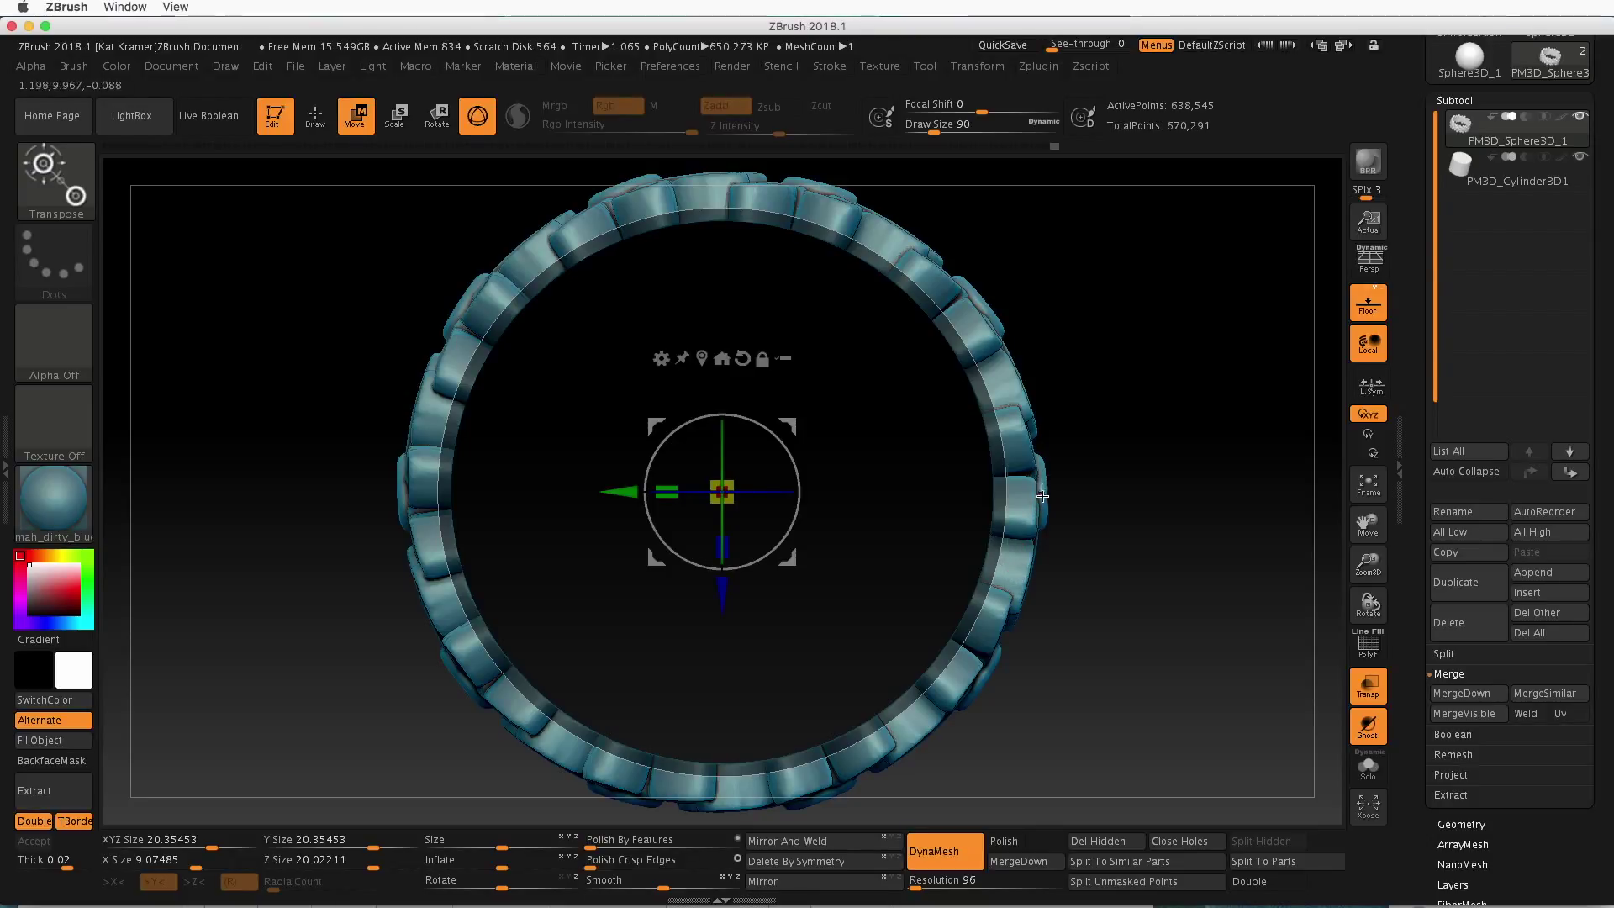
# Rotate the flower ring slightly about its own axis and reset the gizmo's orientation
pyautogui.moveTo(782, 473); pyautogui.dragTo(1022, 509)
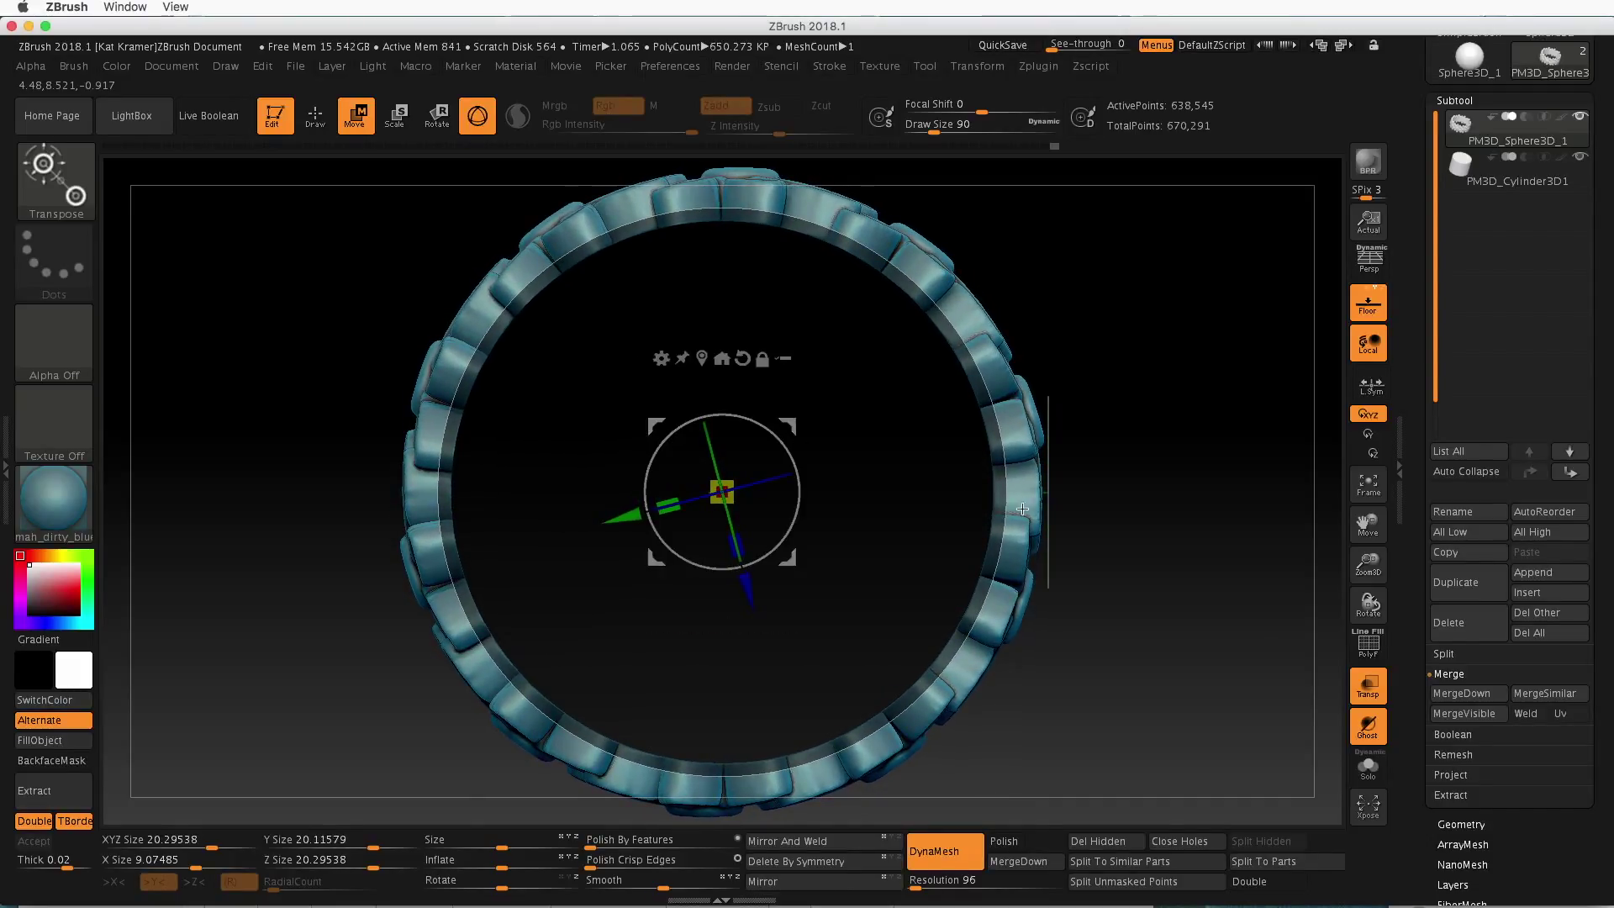
pyautogui.click(742, 360)
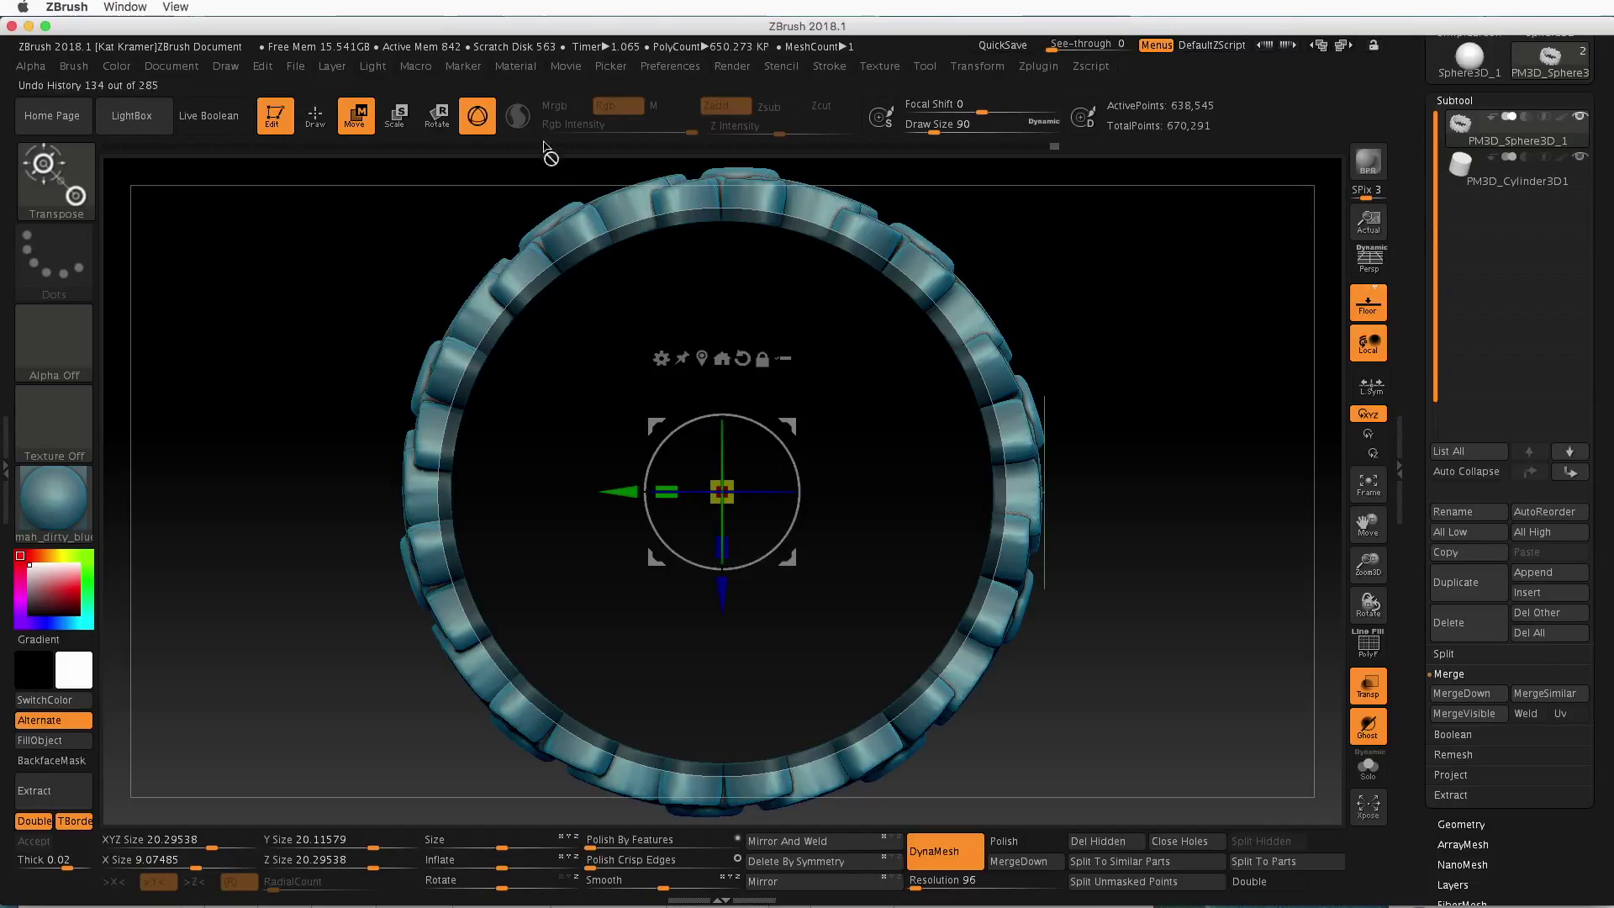
# Switch from the gizmo to the transpose line, select the cylinder and anchor the line on its side surface beside the flowers
pyautogui.click(478, 116)
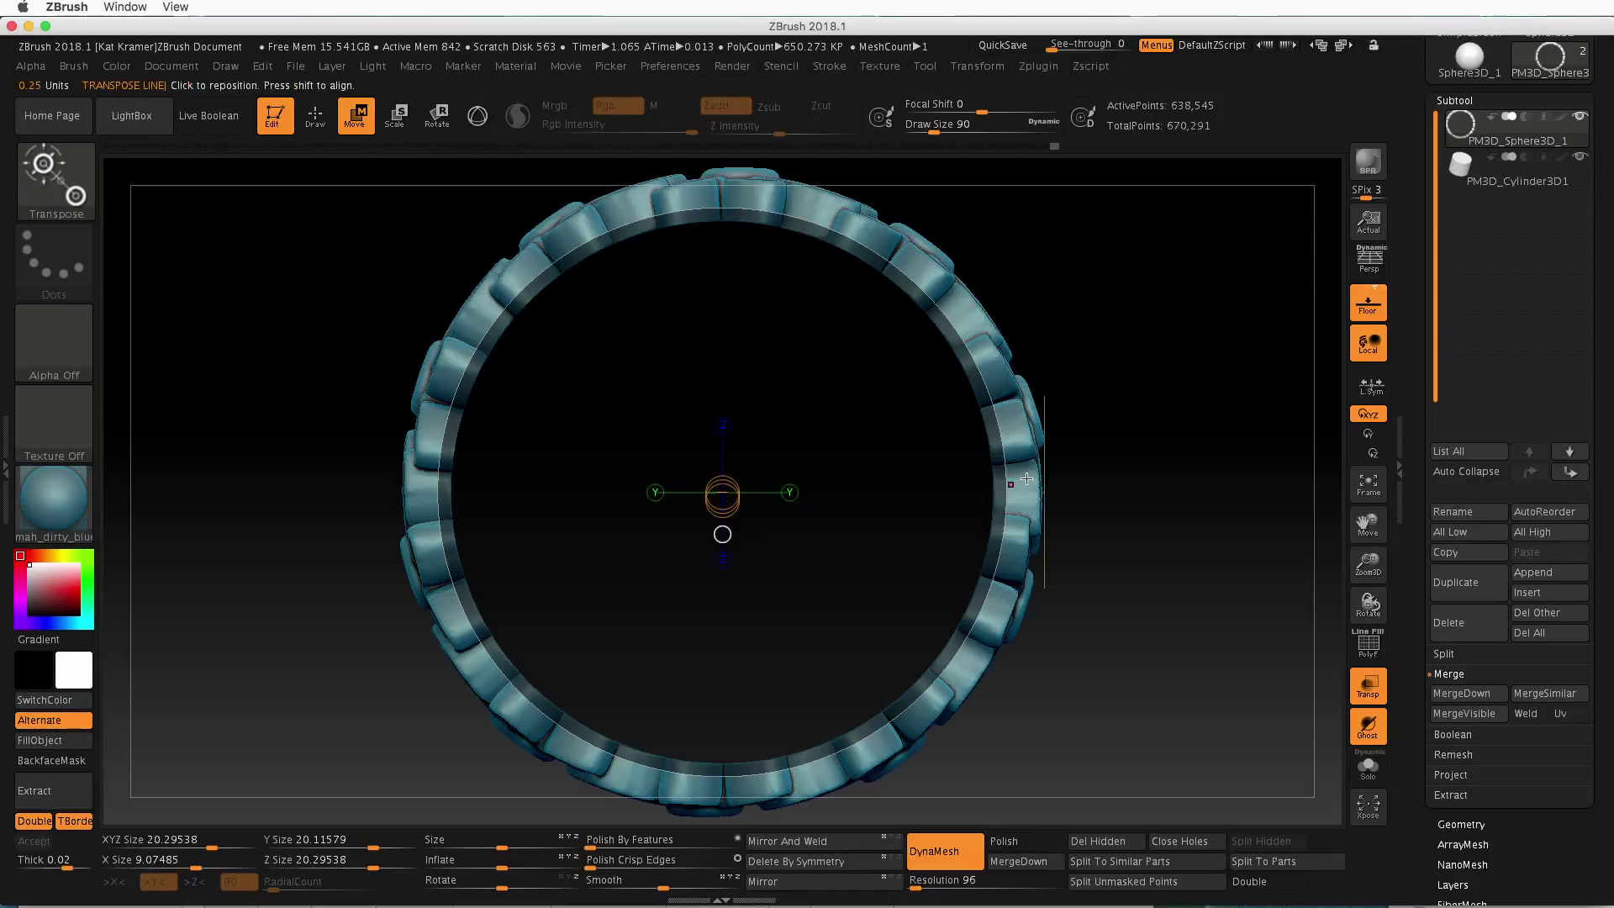
pyautogui.moveTo(1107, 451); pyautogui.dragTo(1097, 490)
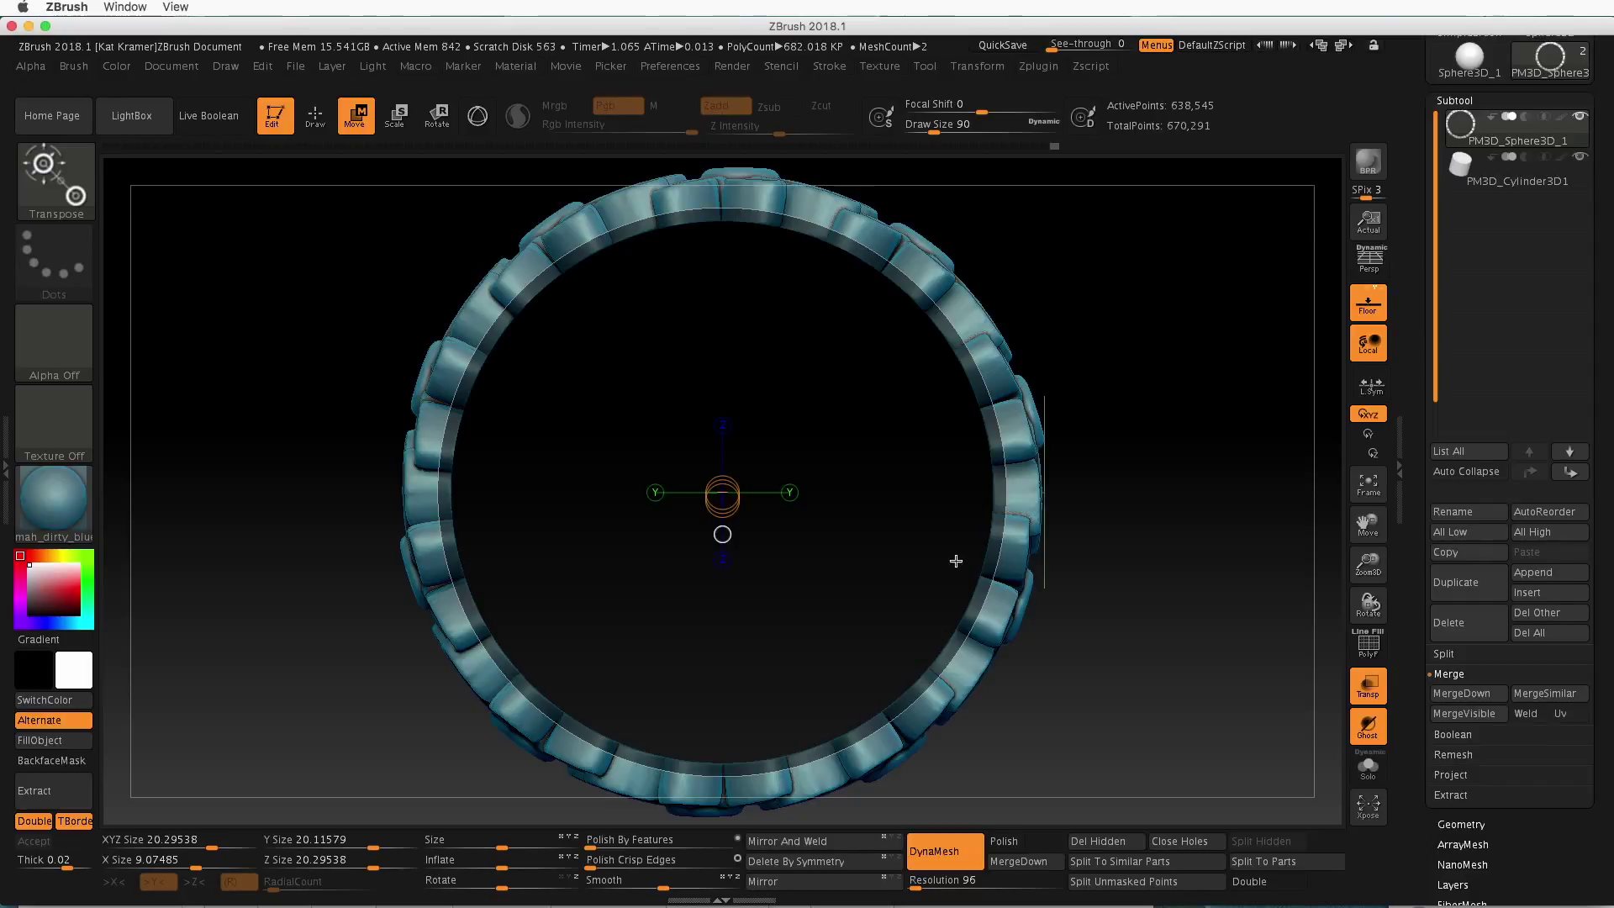
pyautogui.press('alt')
pyautogui.keyDown('alt'); pyautogui.click(940, 484); pyautogui.keyUp('alt')
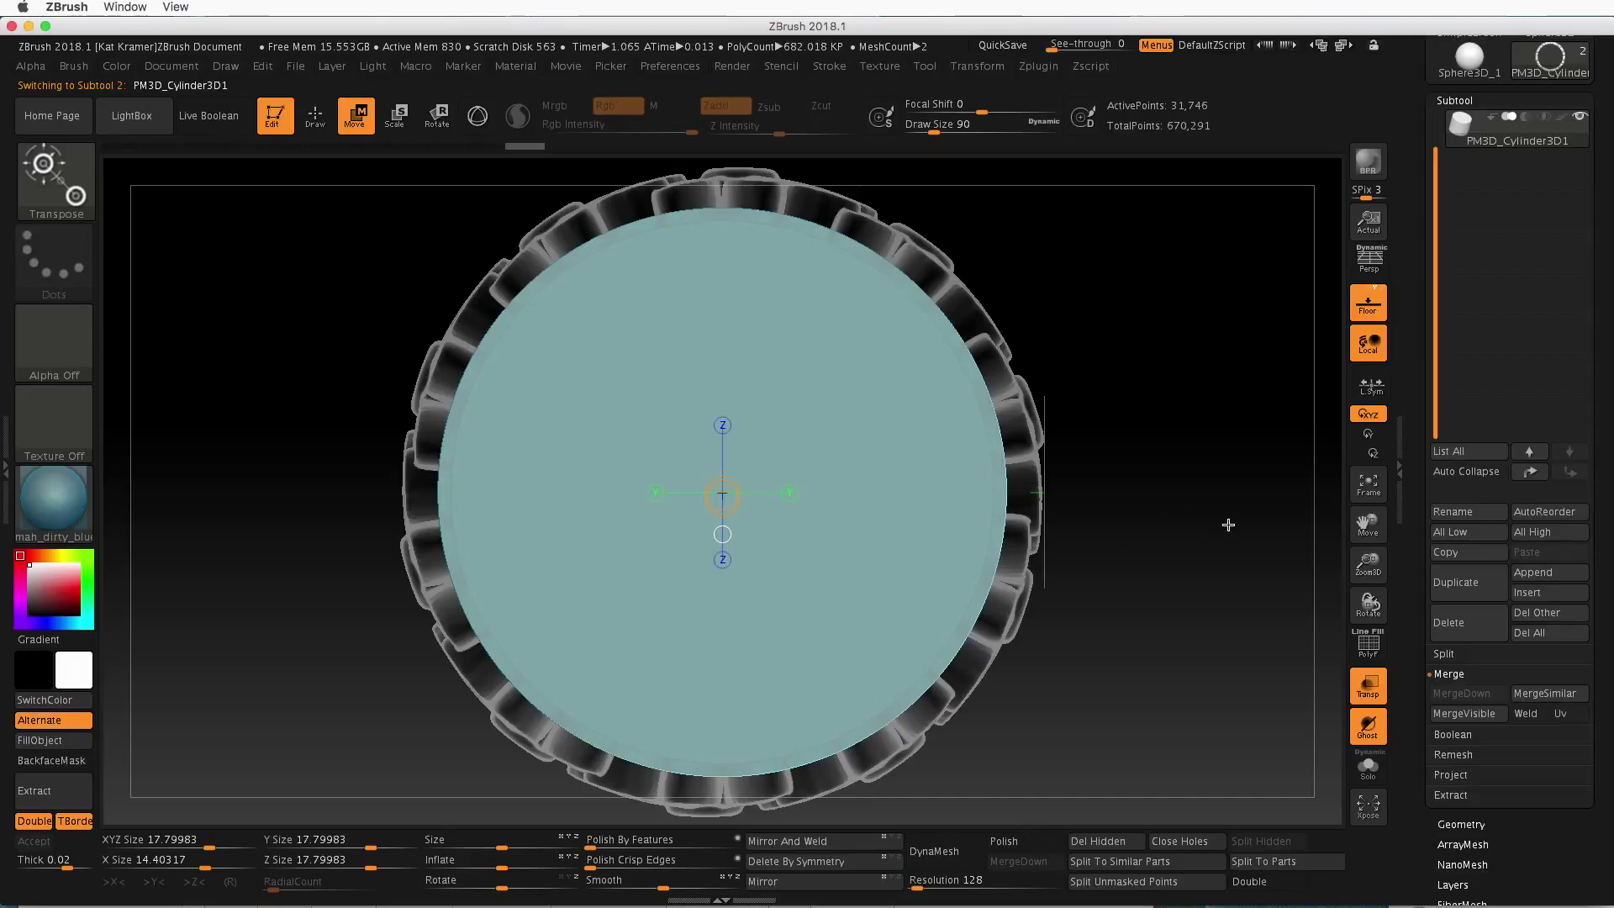
pyautogui.moveTo(1249, 495); pyautogui.dragTo(1167, 495)
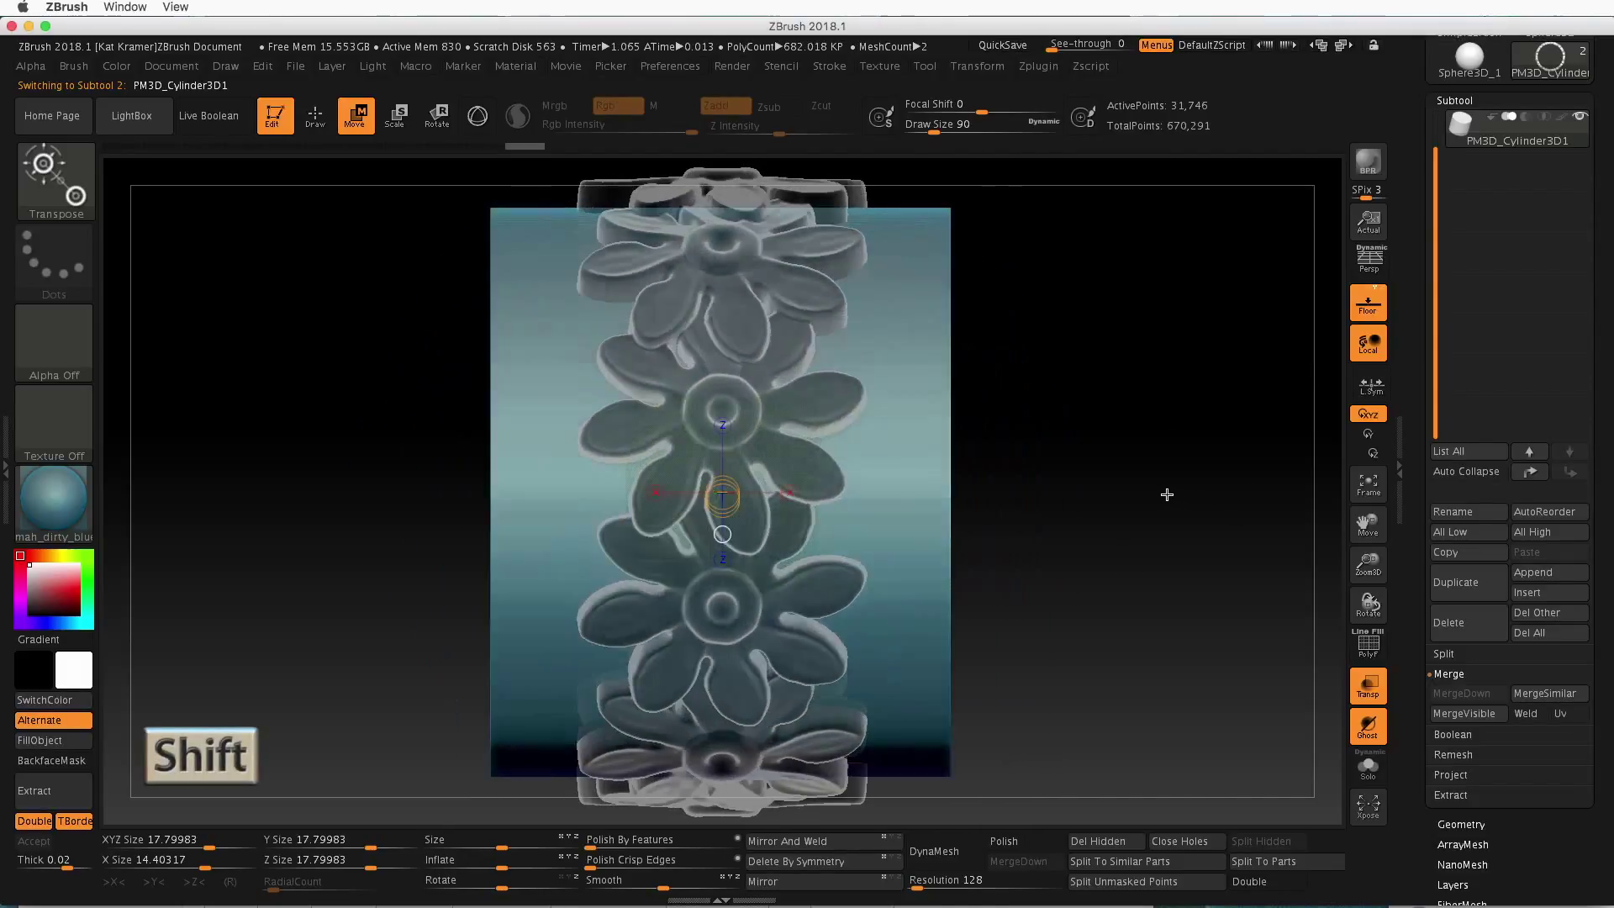
pyautogui.keyDown('alt'); pyautogui.moveTo(1088, 555); pyautogui.dragTo(1056, 538); pyautogui.keyUp('alt')
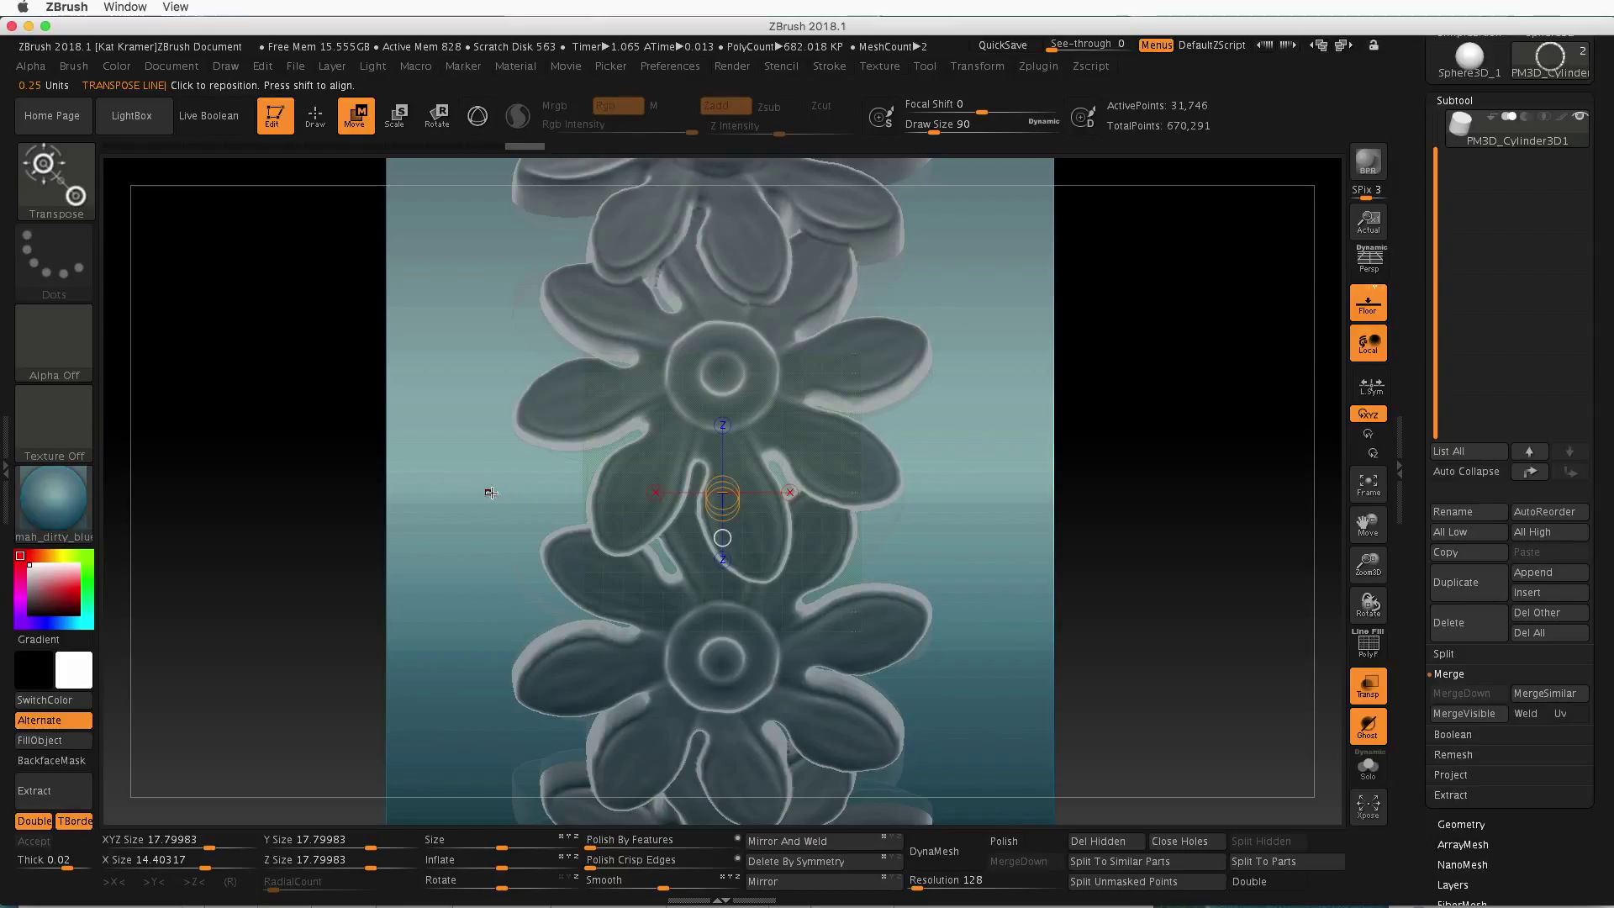
pyautogui.click(523, 500)
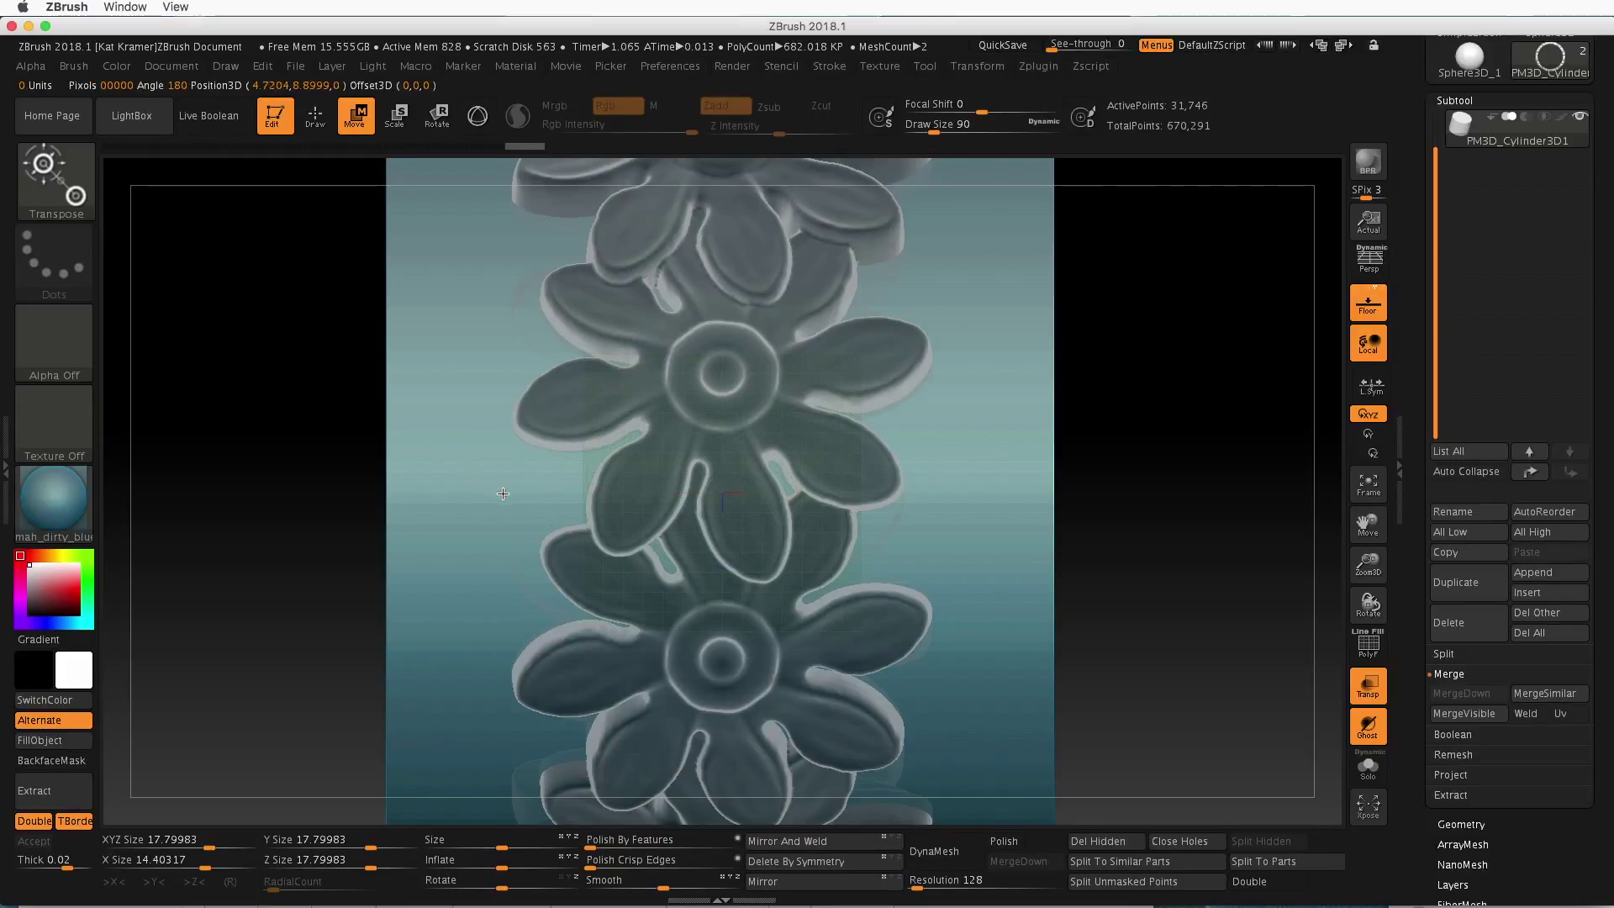
pyautogui.click(503, 493)
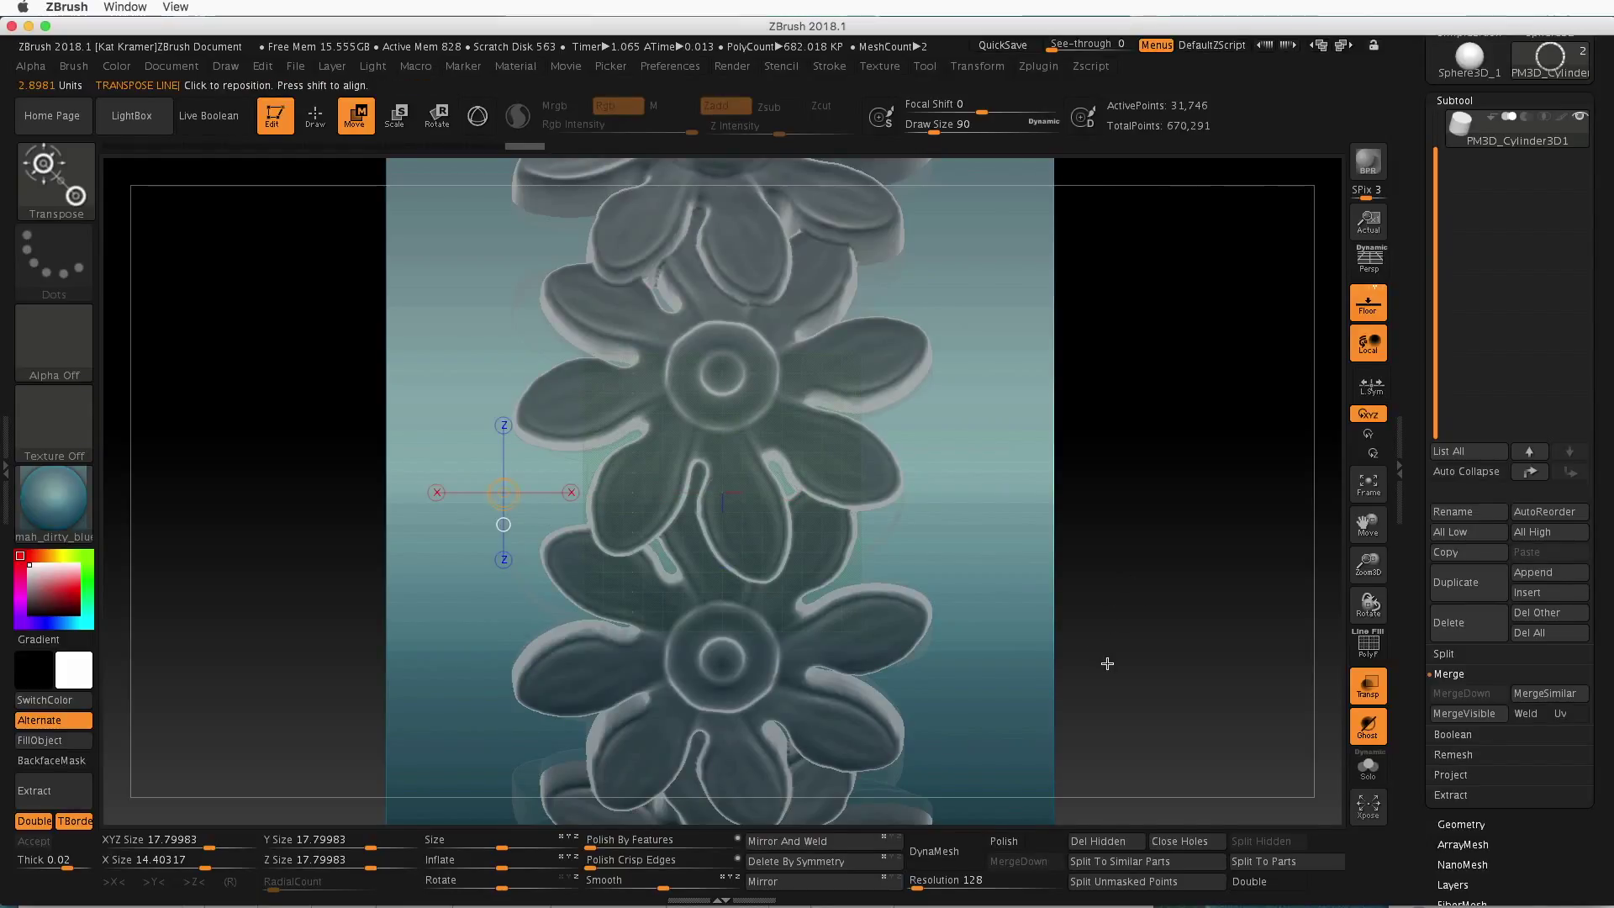
# Straighten the transpose line outward from the cylinder's surface to measure the ring's wall thickness beyond the finger opening
pyautogui.keyDown('shift'); pyautogui.moveTo(1095, 613); pyautogui.dragTo(1196, 622); pyautogui.keyUp('shift')
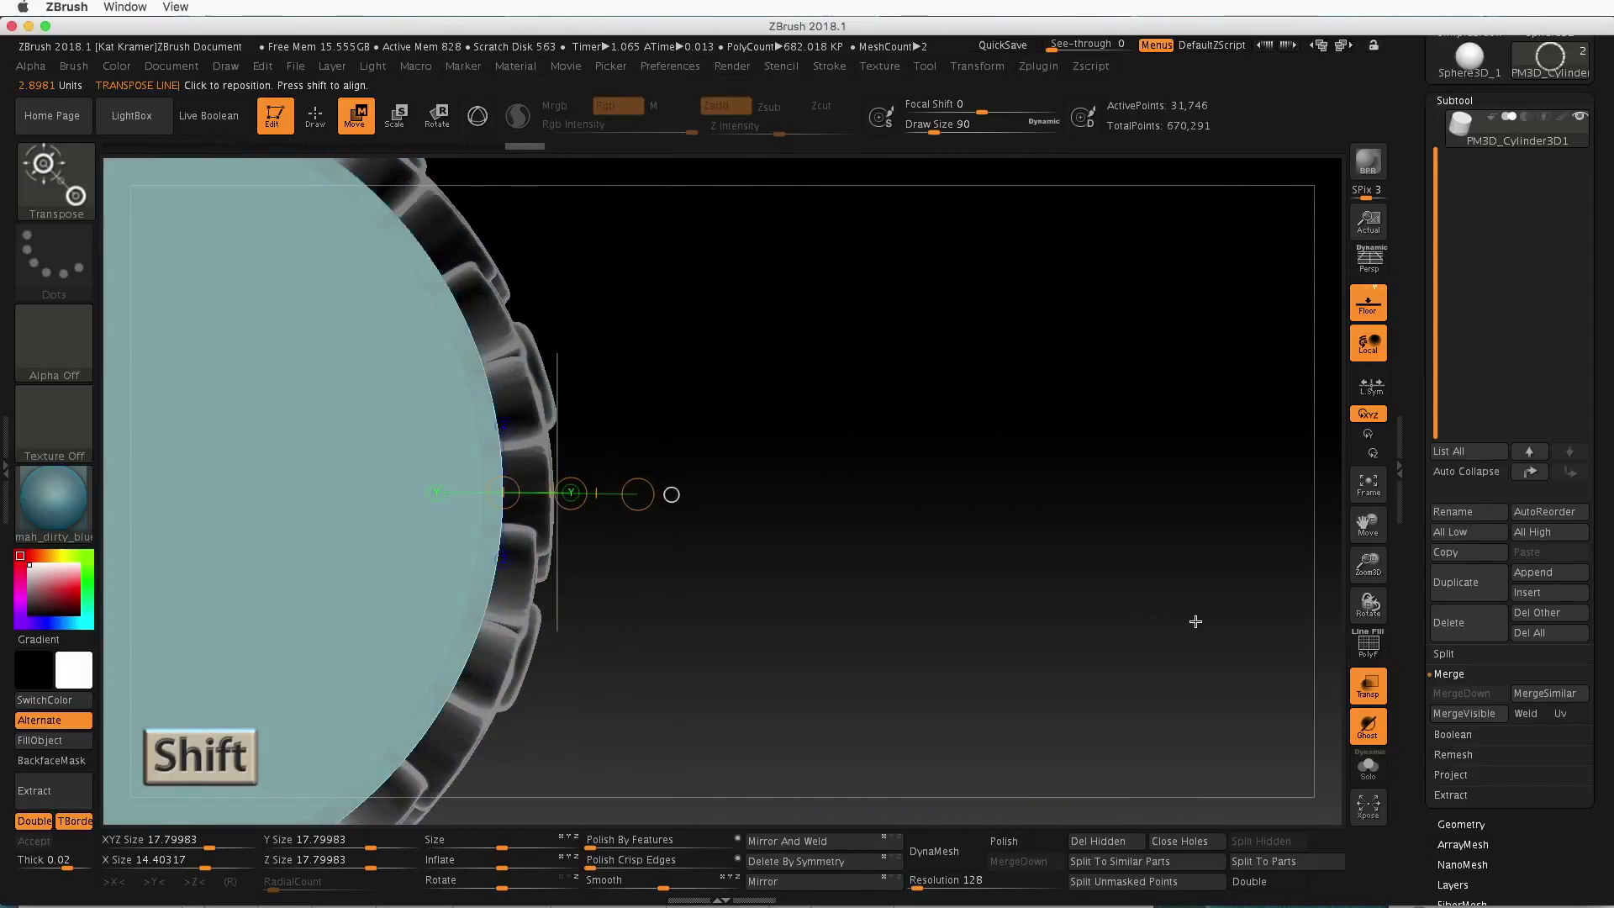
pyautogui.keyDown('shift'); pyautogui.moveTo(935, 630); pyautogui.dragTo(911, 591); pyautogui.keyUp('shift')
pyautogui.keyDown('alt'); pyautogui.moveTo(706, 605); pyautogui.dragTo(1061, 619); pyautogui.keyUp('alt')
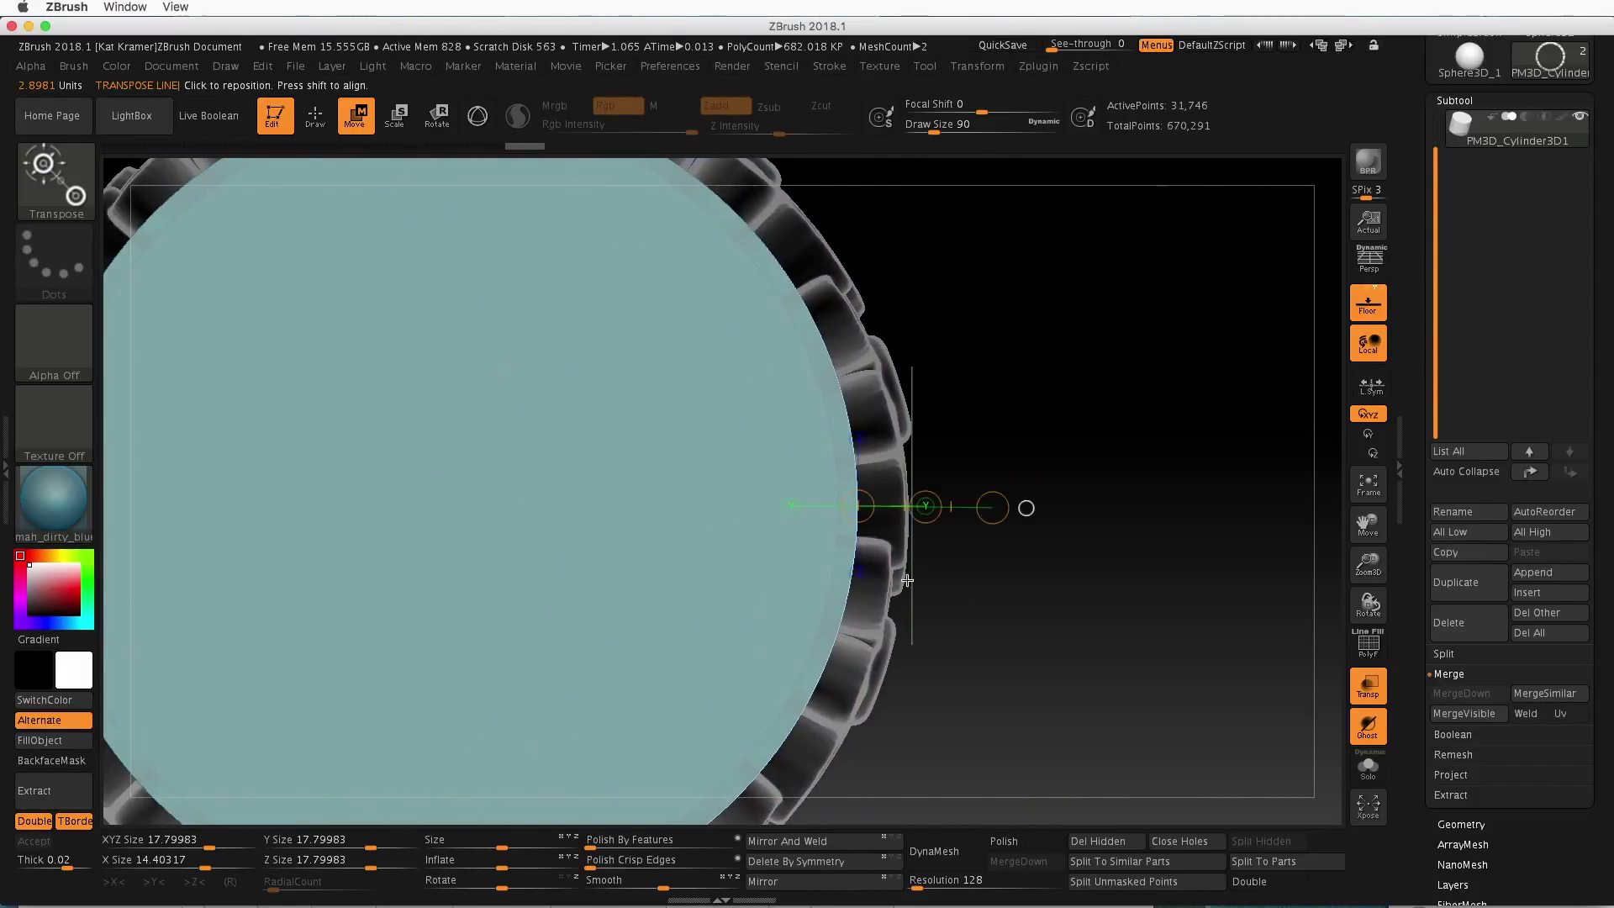
pyautogui.moveTo(995, 518)
pyautogui.mouseDown()
pyautogui.moveTo(1179, 513)
pyautogui.moveTo(990, 507)
pyautogui.mouseUp()
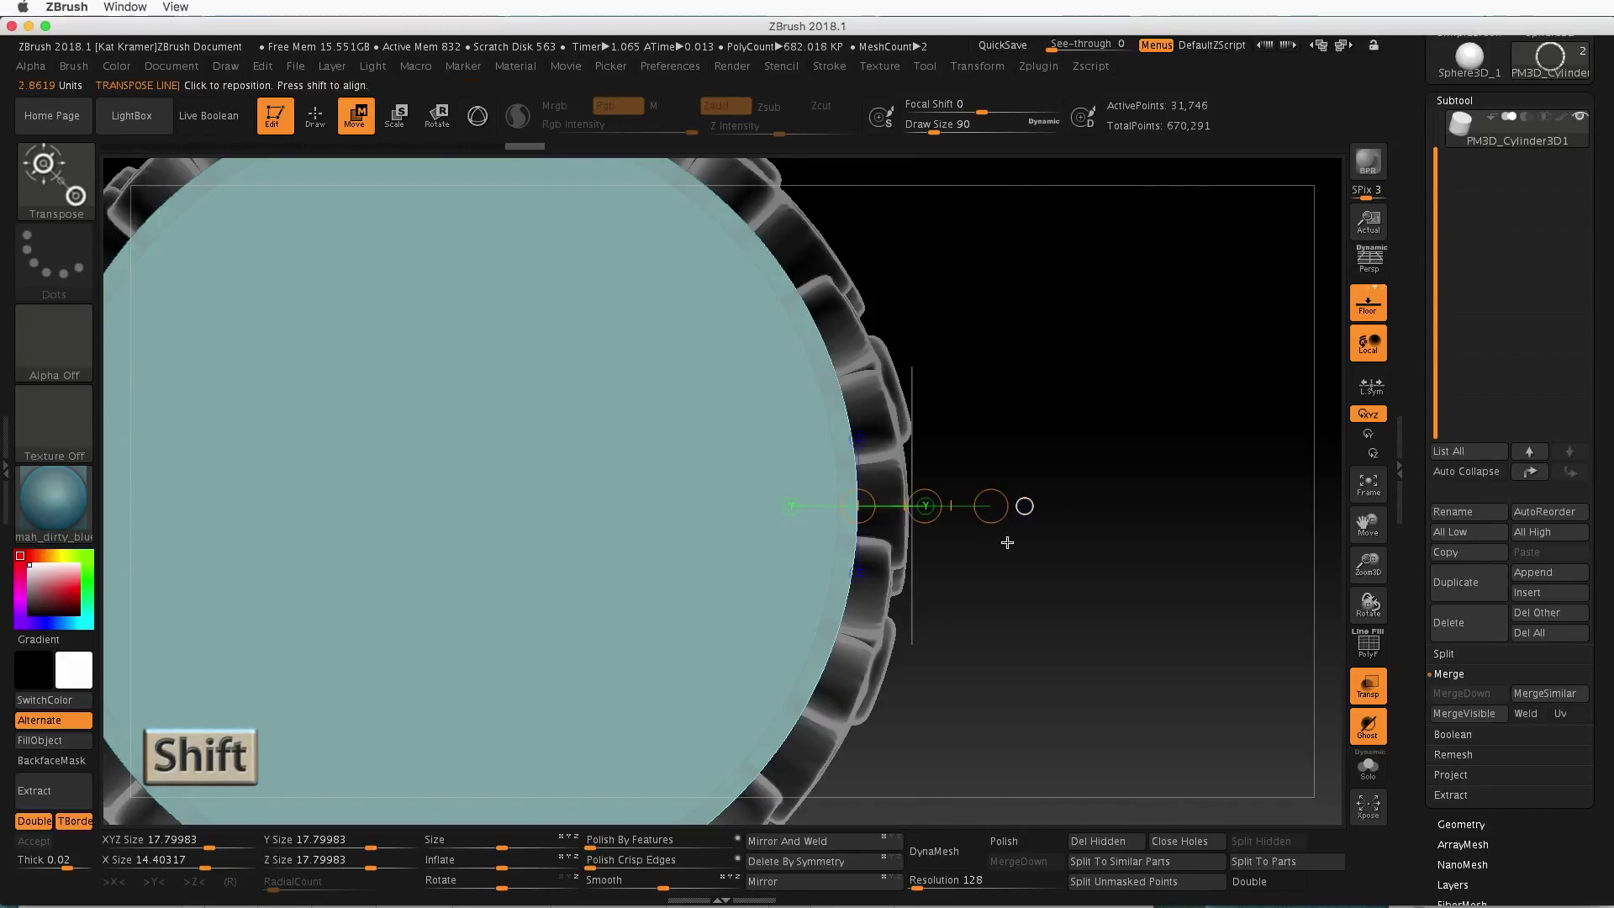
pyautogui.keyDown('alt'); pyautogui.moveTo(970, 573); pyautogui.dragTo(991, 518); pyautogui.keyUp('alt')
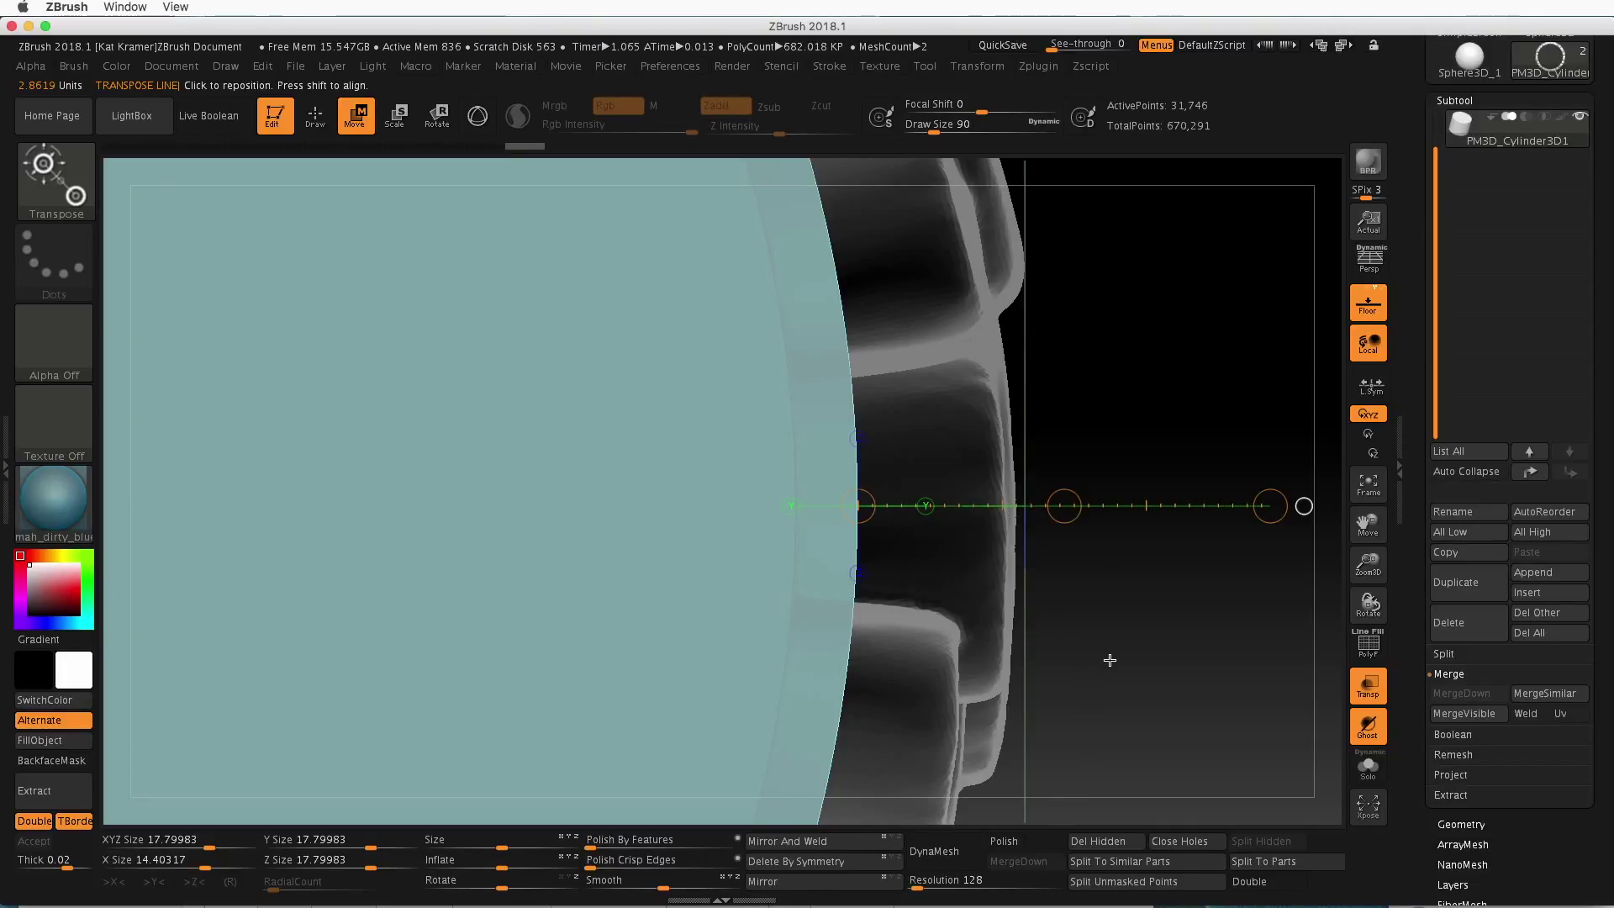
# Select the flower ring and enlarge it on all axes with the Size deformation to an XYZ Size of about 21.1
pyautogui.keyDown('alt'); pyautogui.moveTo(1110, 660); pyautogui.dragTo(887, 580); pyautogui.keyUp('alt')
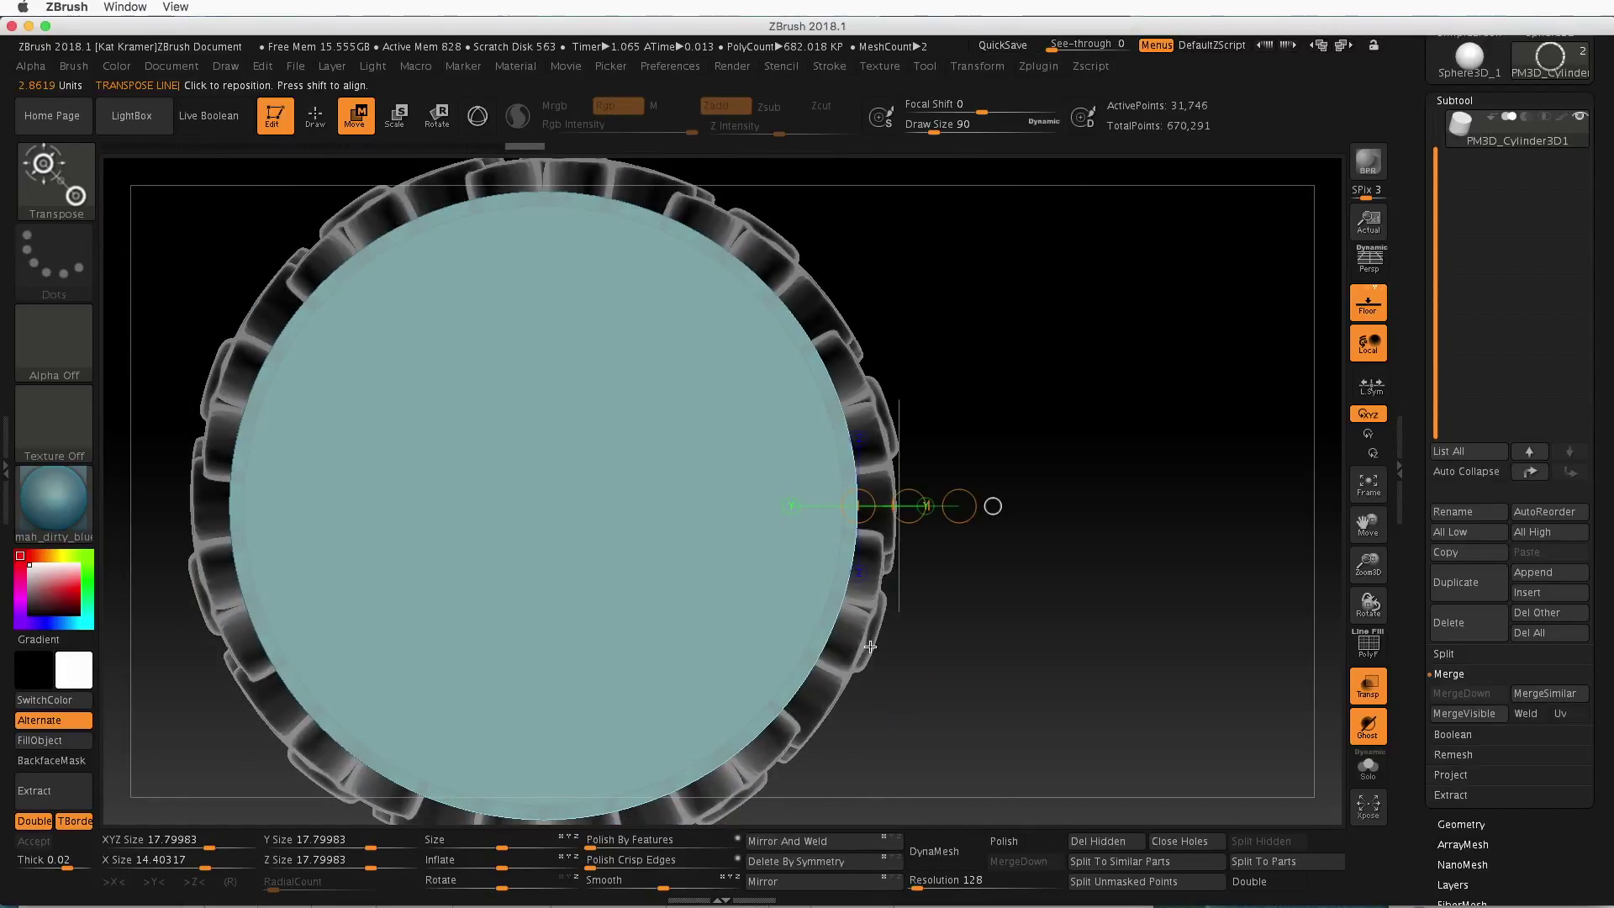
pyautogui.press('alt')
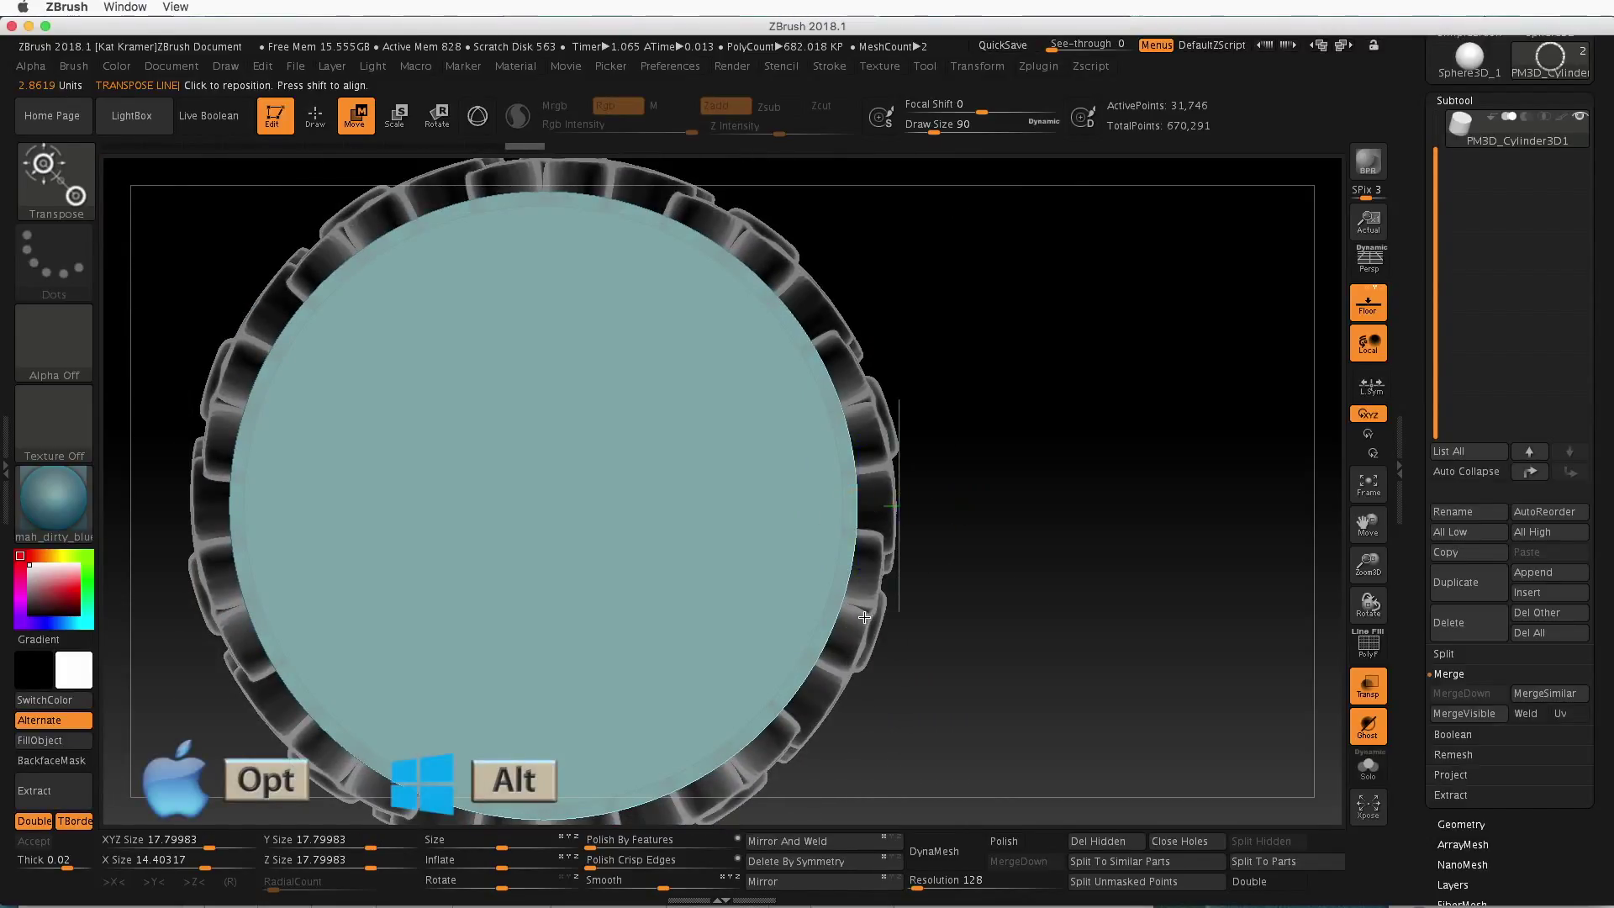
pyautogui.keyDown('alt'); pyautogui.click(866, 618); pyautogui.keyUp('alt')
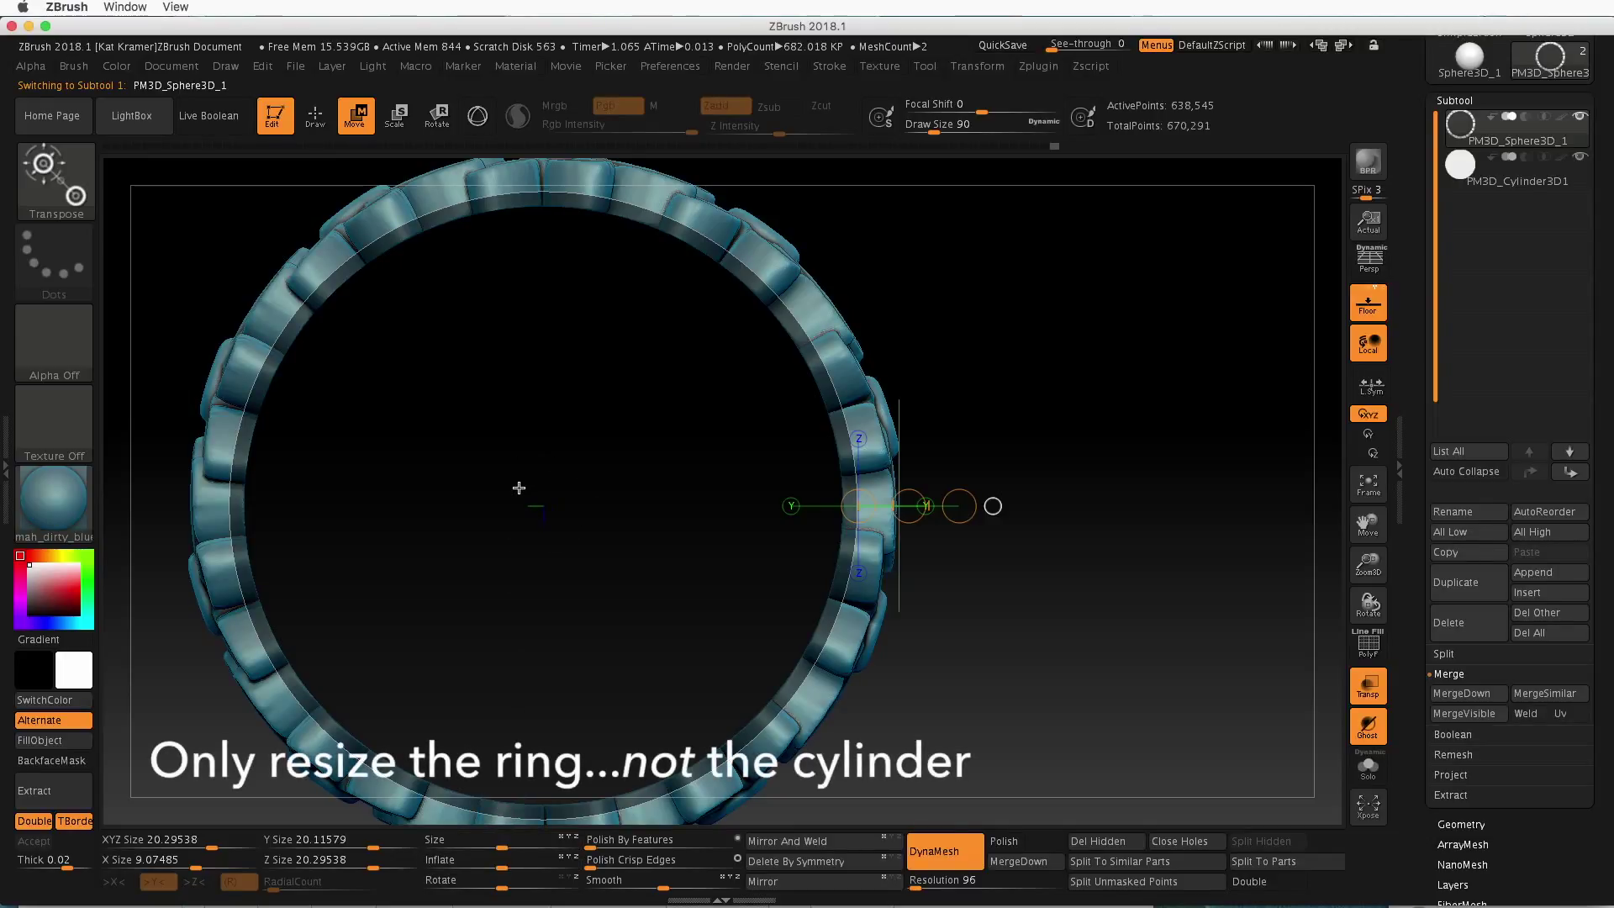
pyautogui.moveTo(951, 644); pyautogui.dragTo(1096, 648)
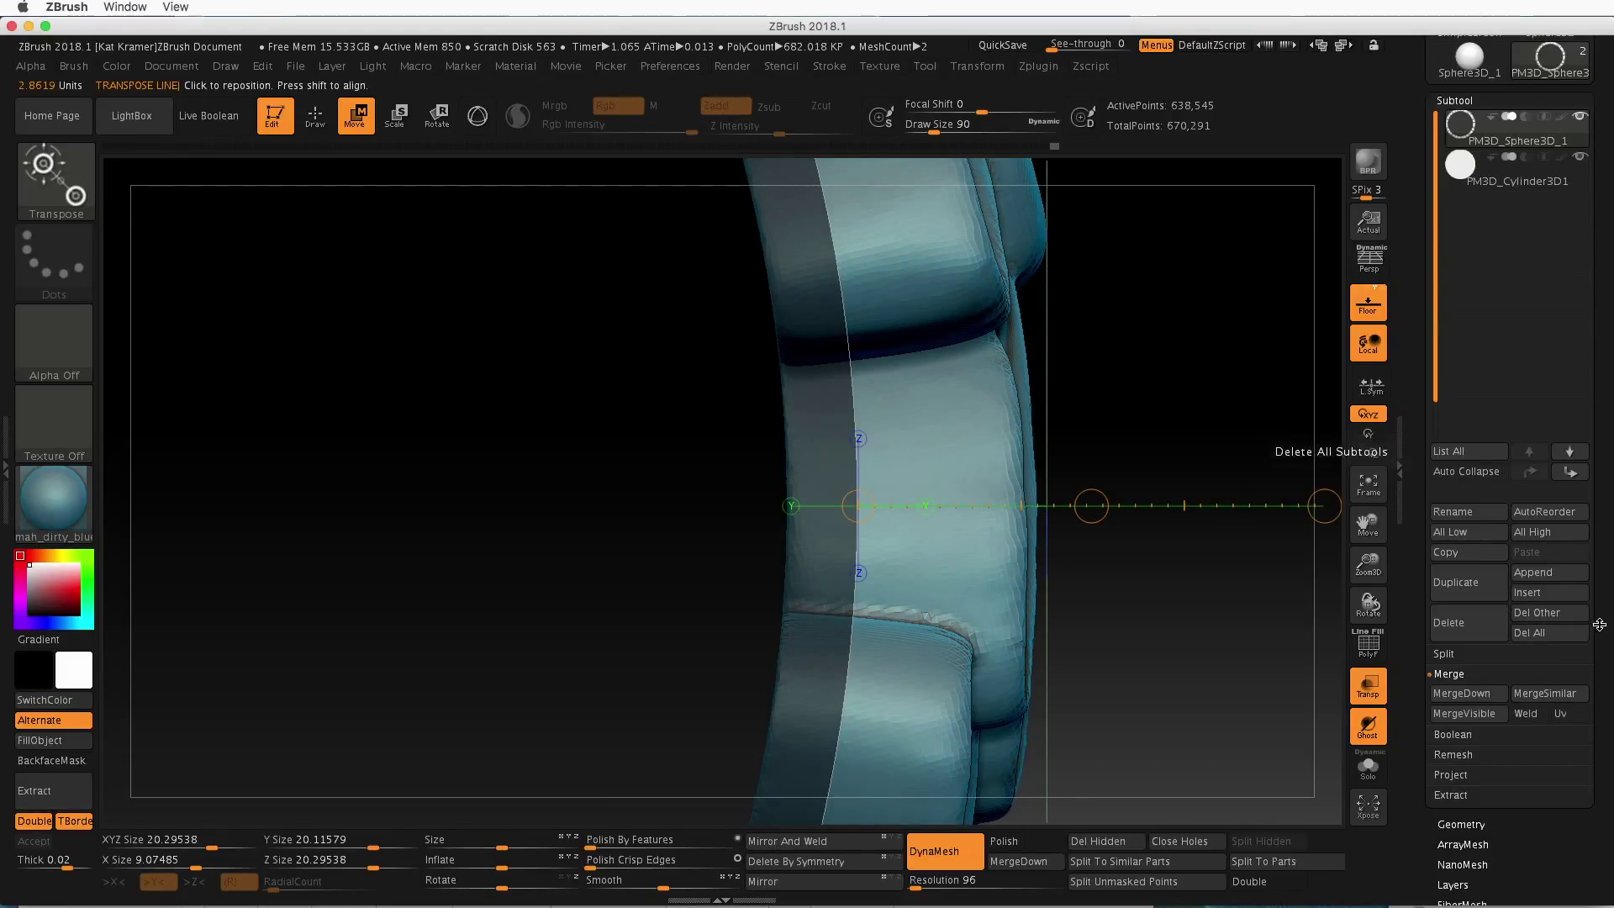
pyautogui.scroll(-5, 1578, 504)
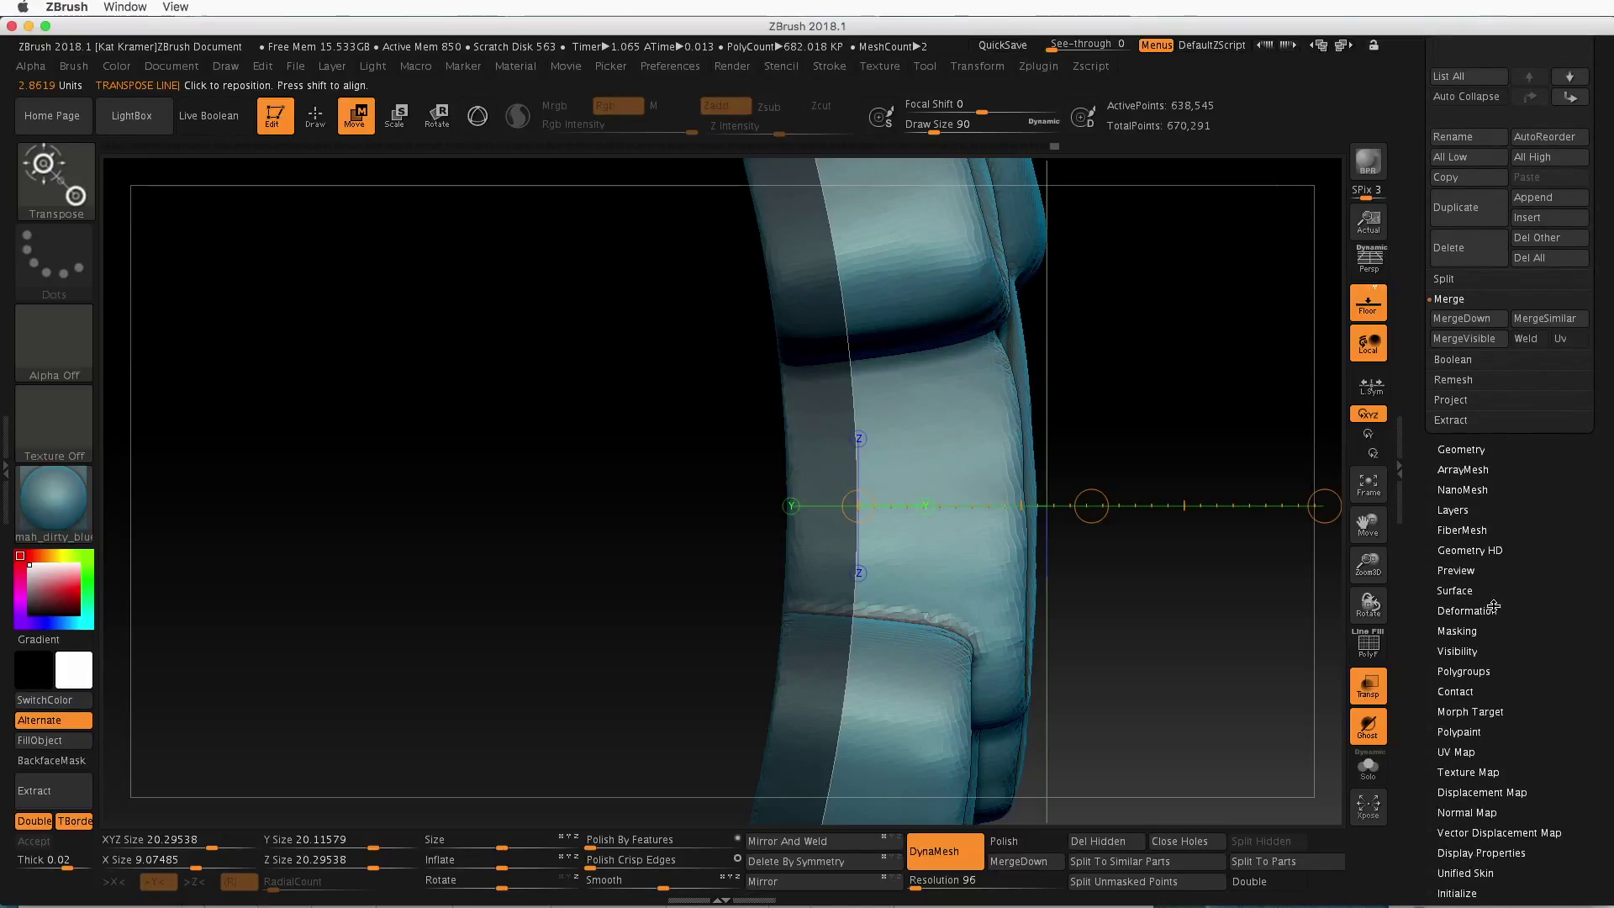
pyautogui.click(1493, 606)
pyautogui.scroll(-8, 1493, 605)
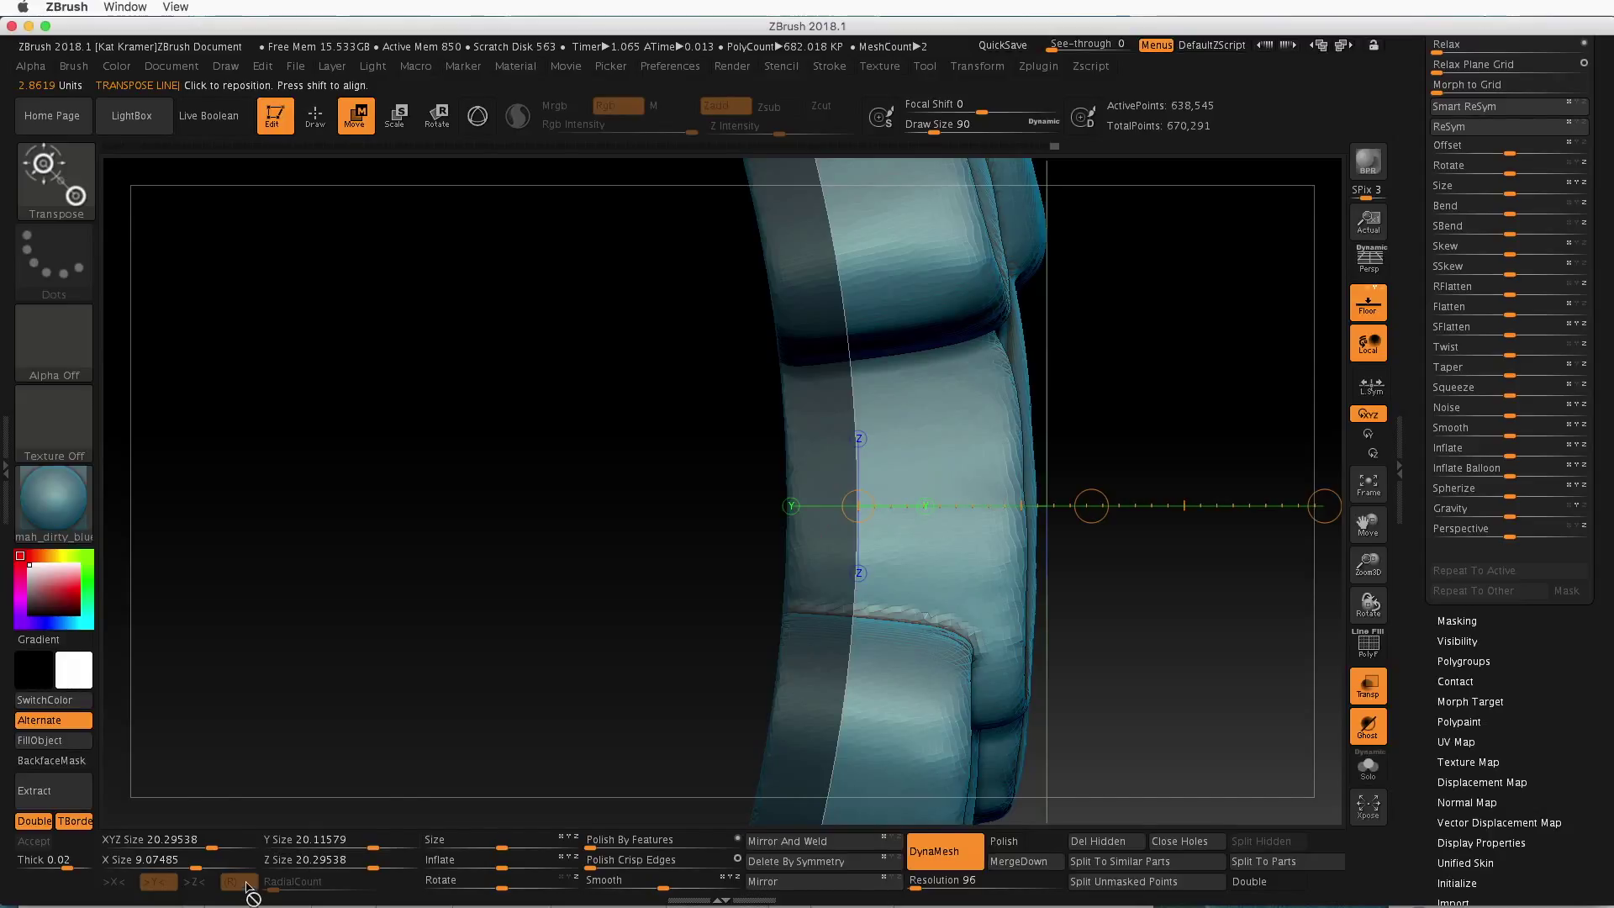
pyautogui.click(501, 845)
pyautogui.moveTo(502, 845); pyautogui.dragTo(506, 845)
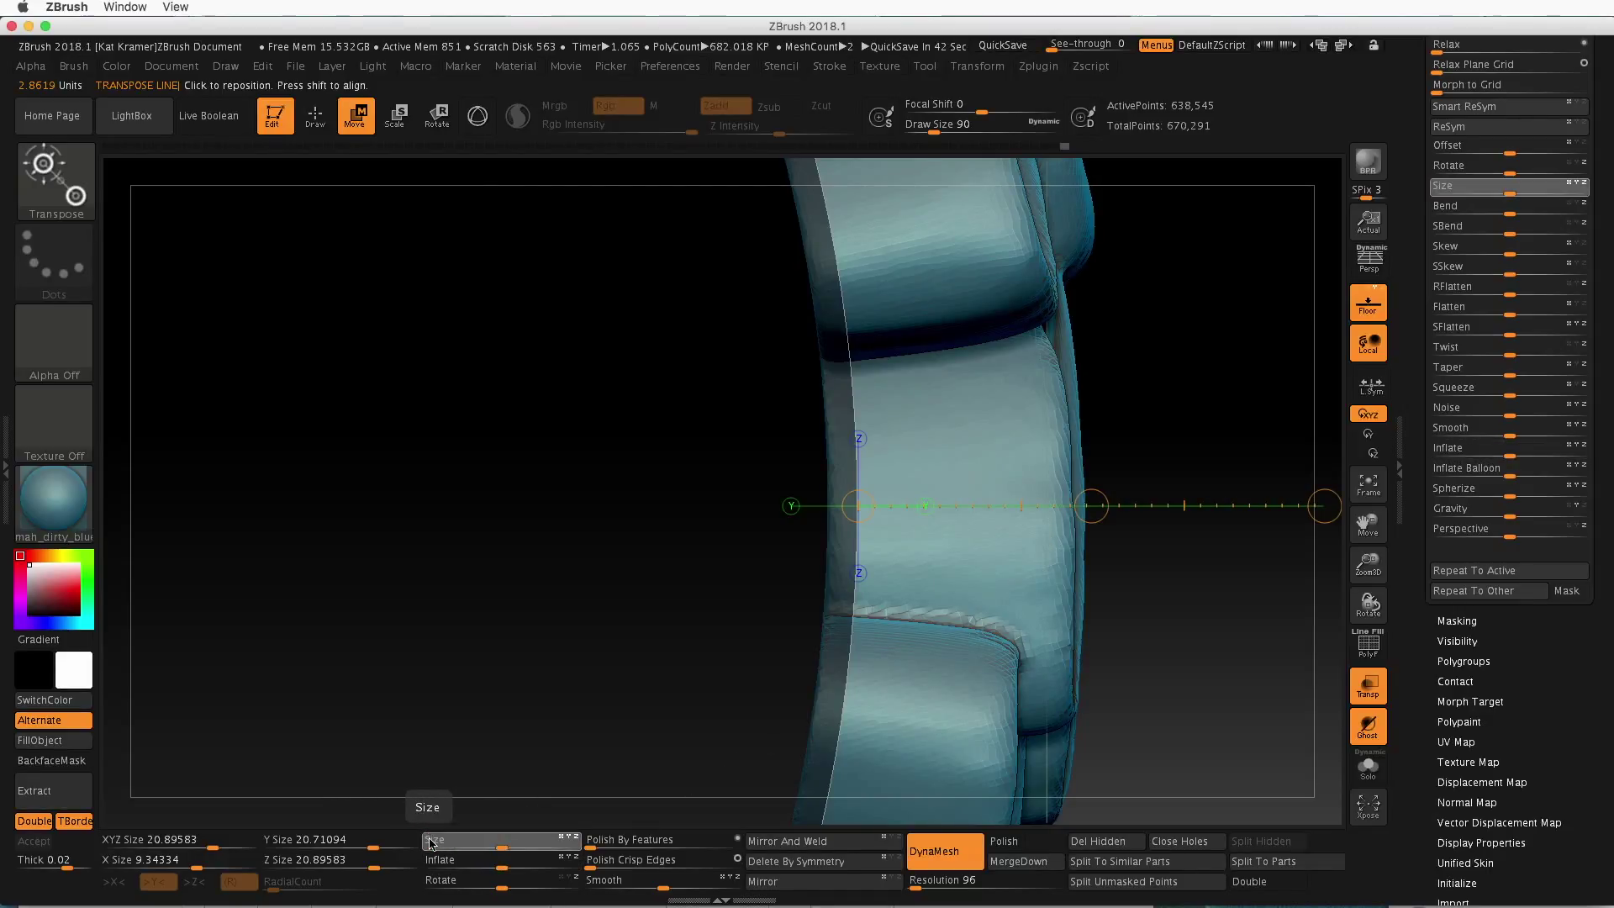
pyautogui.click(571, 824)
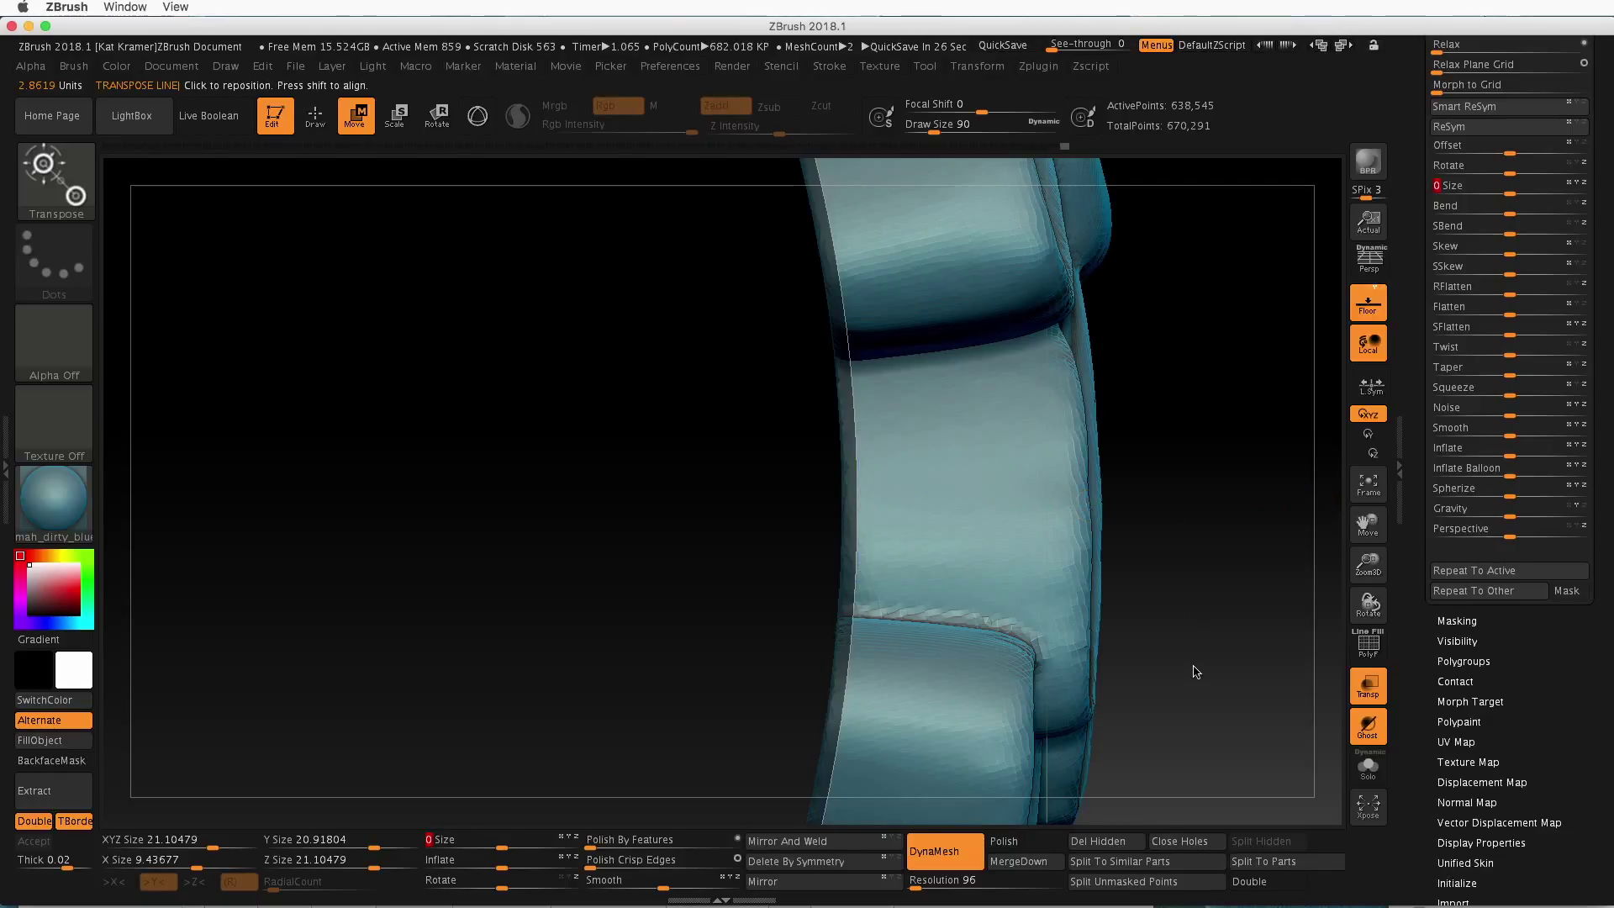
pyautogui.moveTo(1194, 668); pyautogui.dragTo(996, 583)
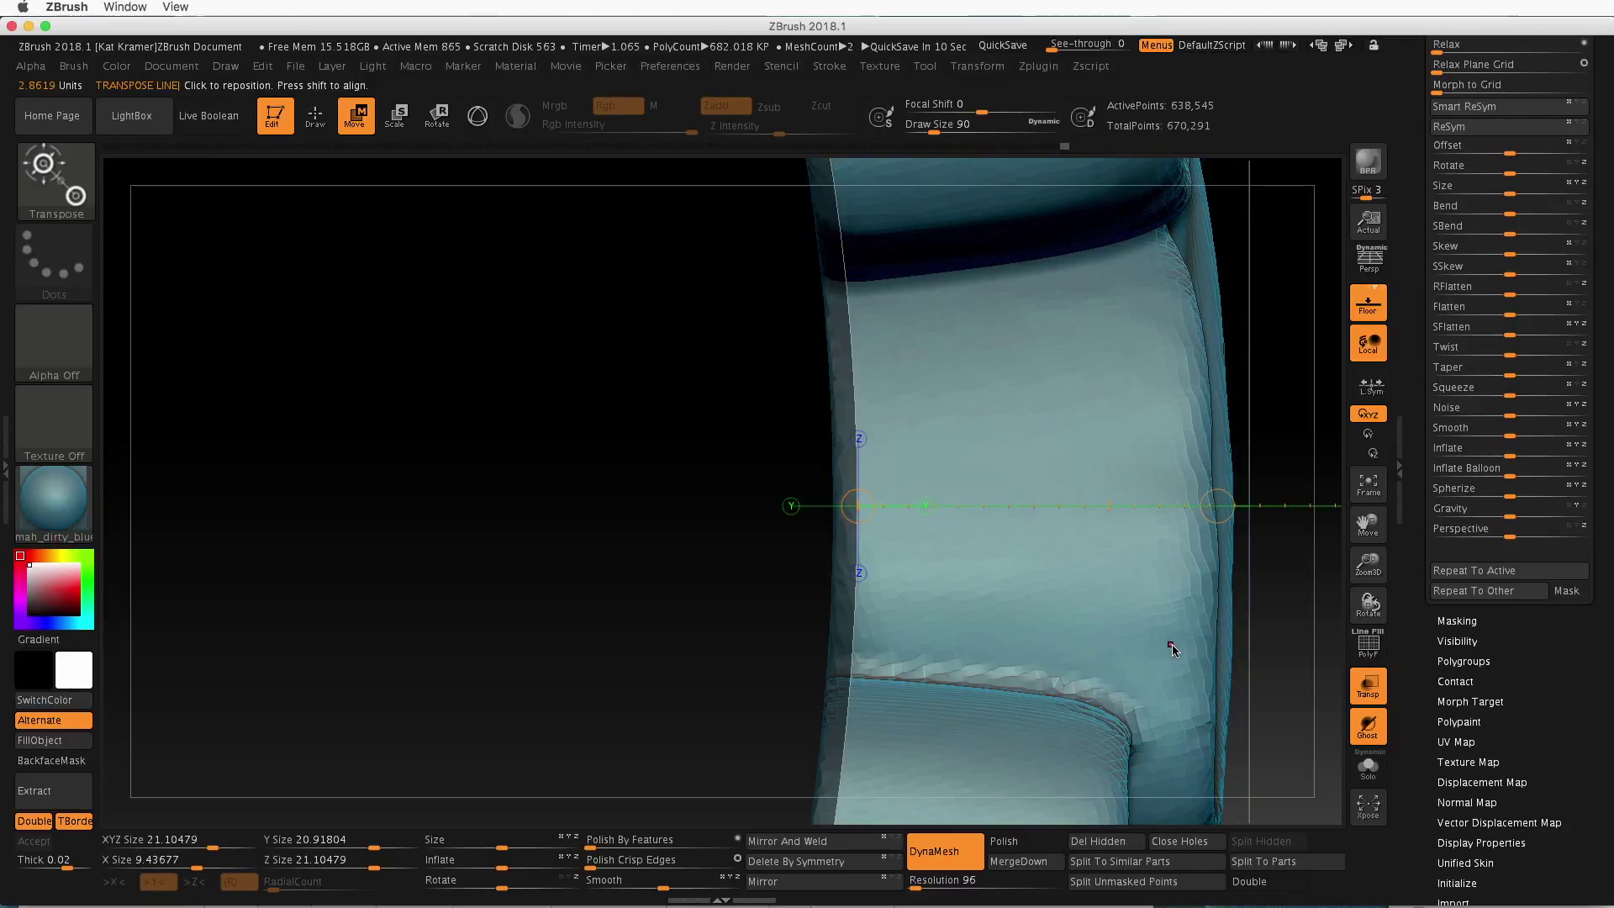
pyautogui.keyDown('shift'); pyautogui.moveTo(1269, 674); pyautogui.dragTo(1190, 579); pyautogui.keyUp('shift')
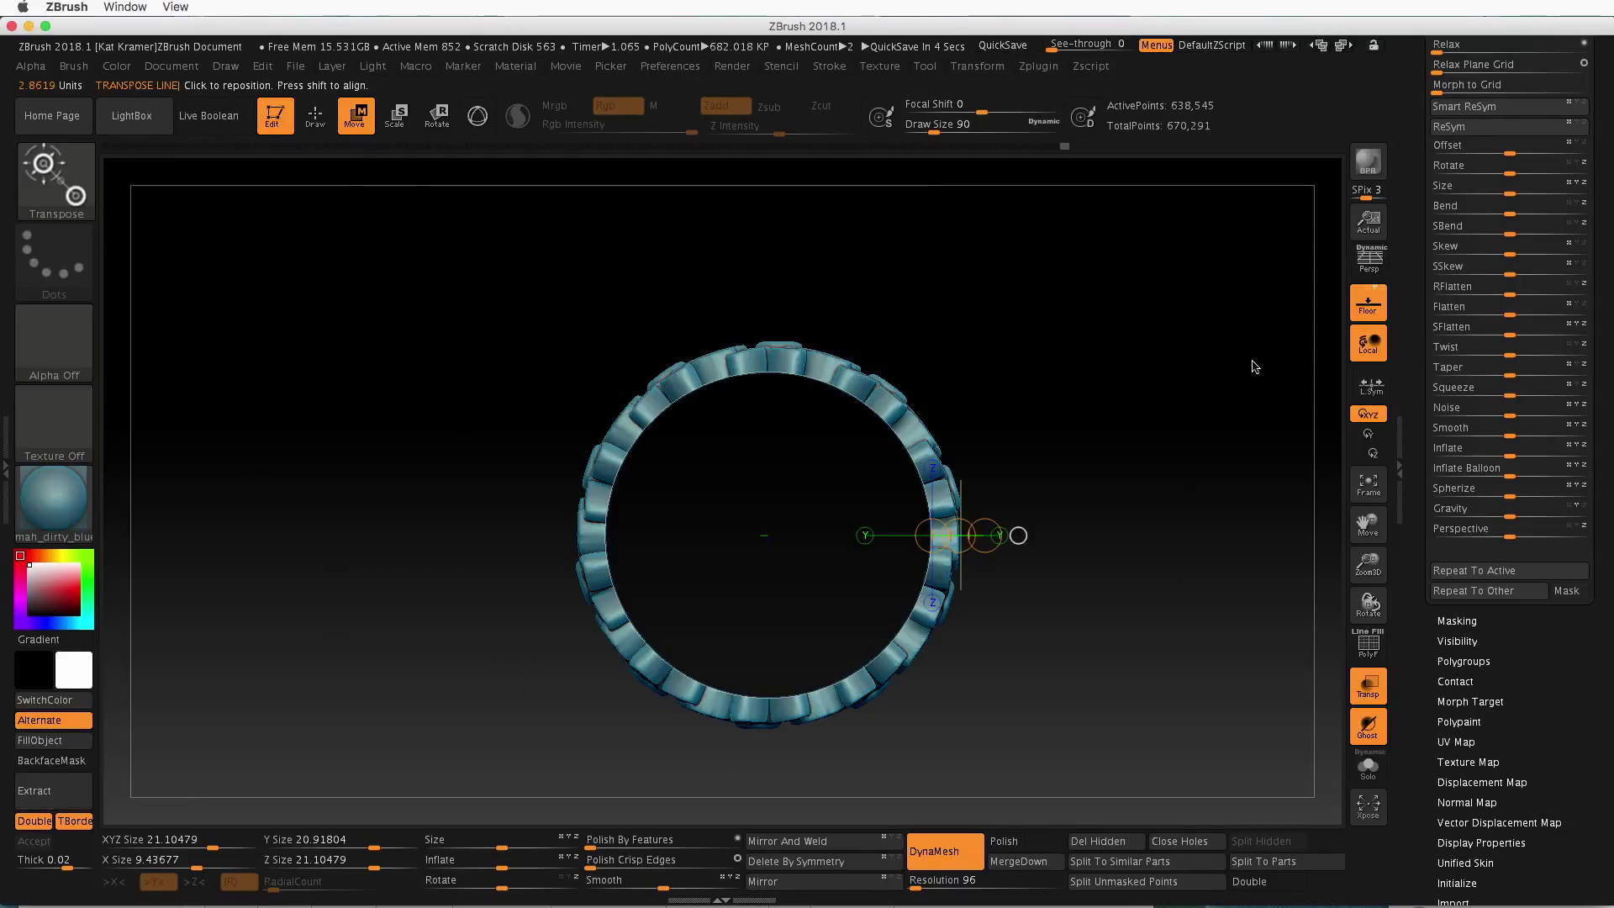
# Open the subtool list and set the cylinder subtool to Boolean subtraction
pyautogui.moveTo(1602, 173); pyautogui.dragTo(1589, 400)
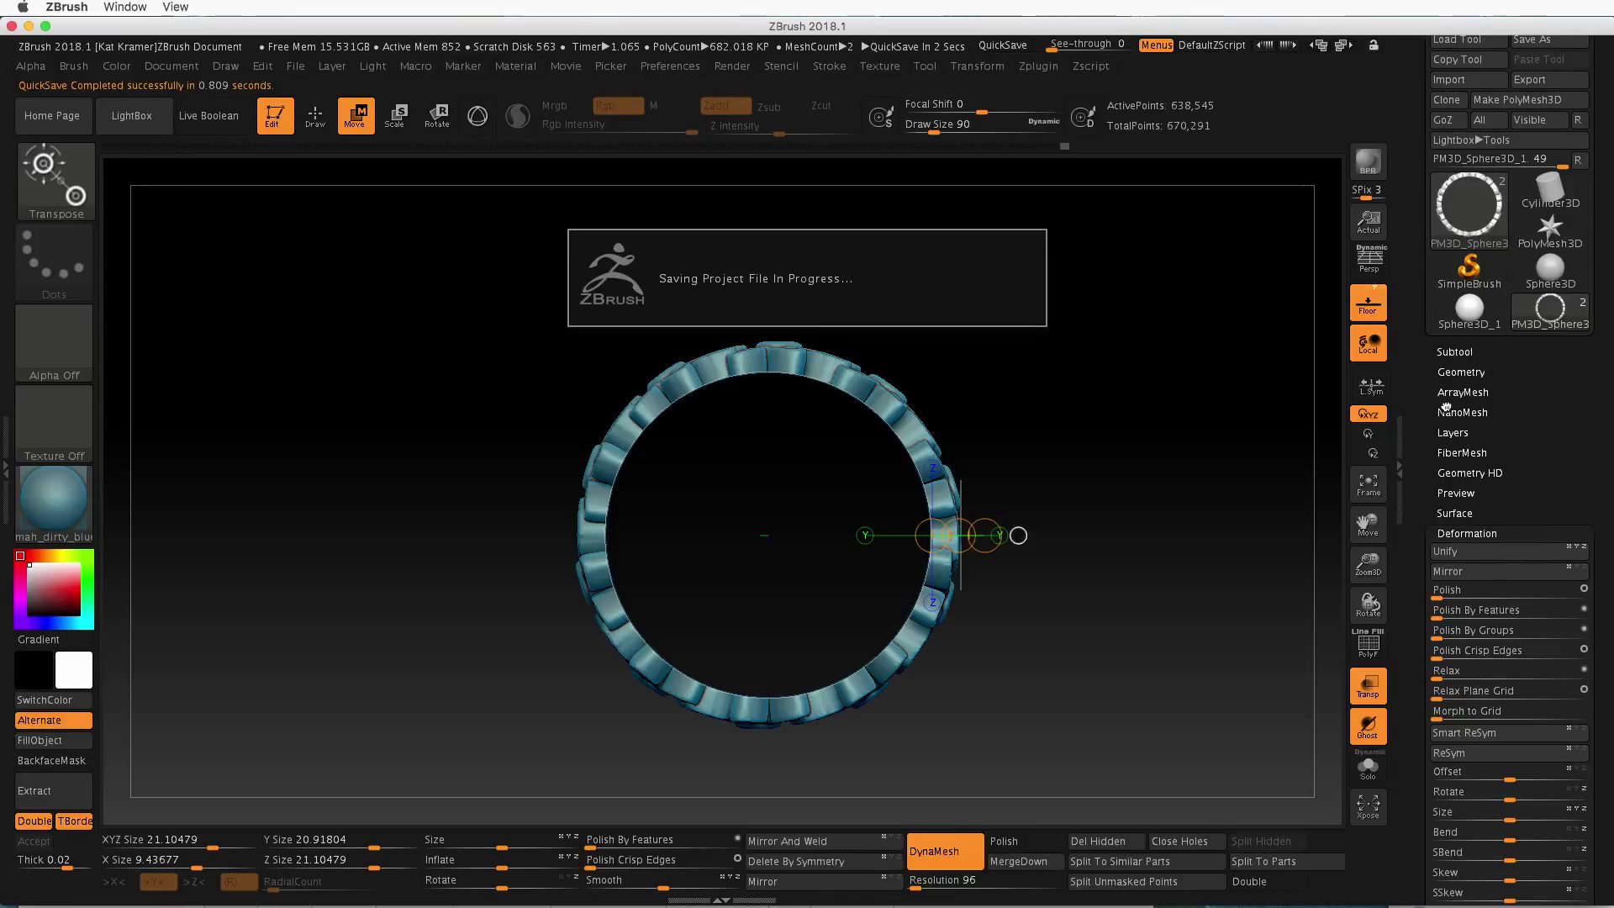
pyautogui.click(1466, 354)
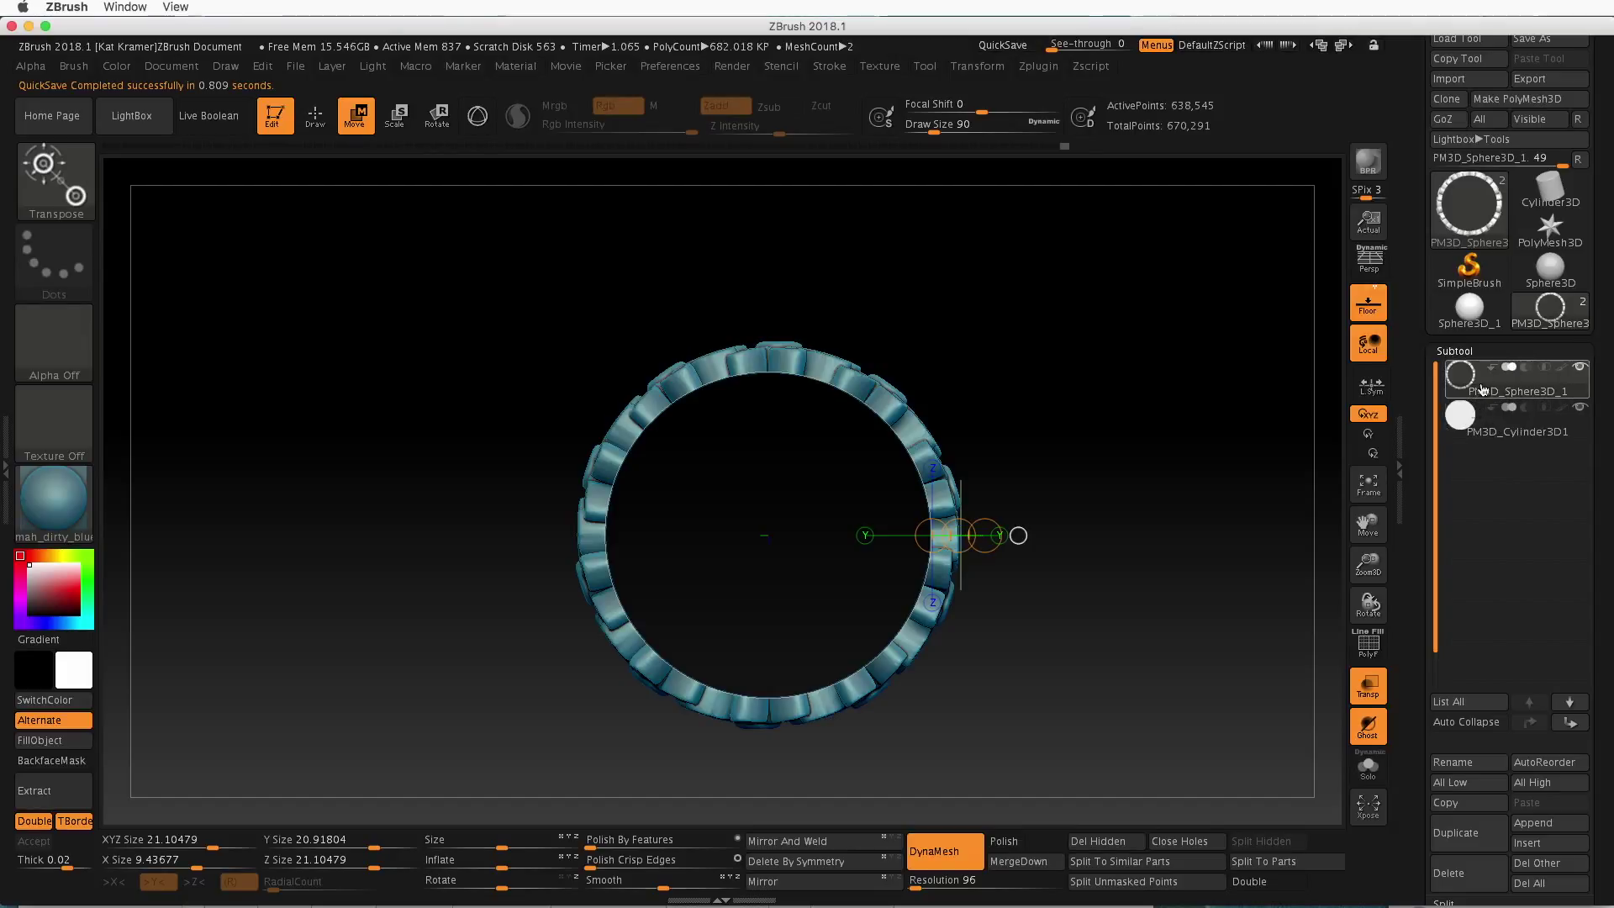
pyautogui.moveTo(1526, 423)
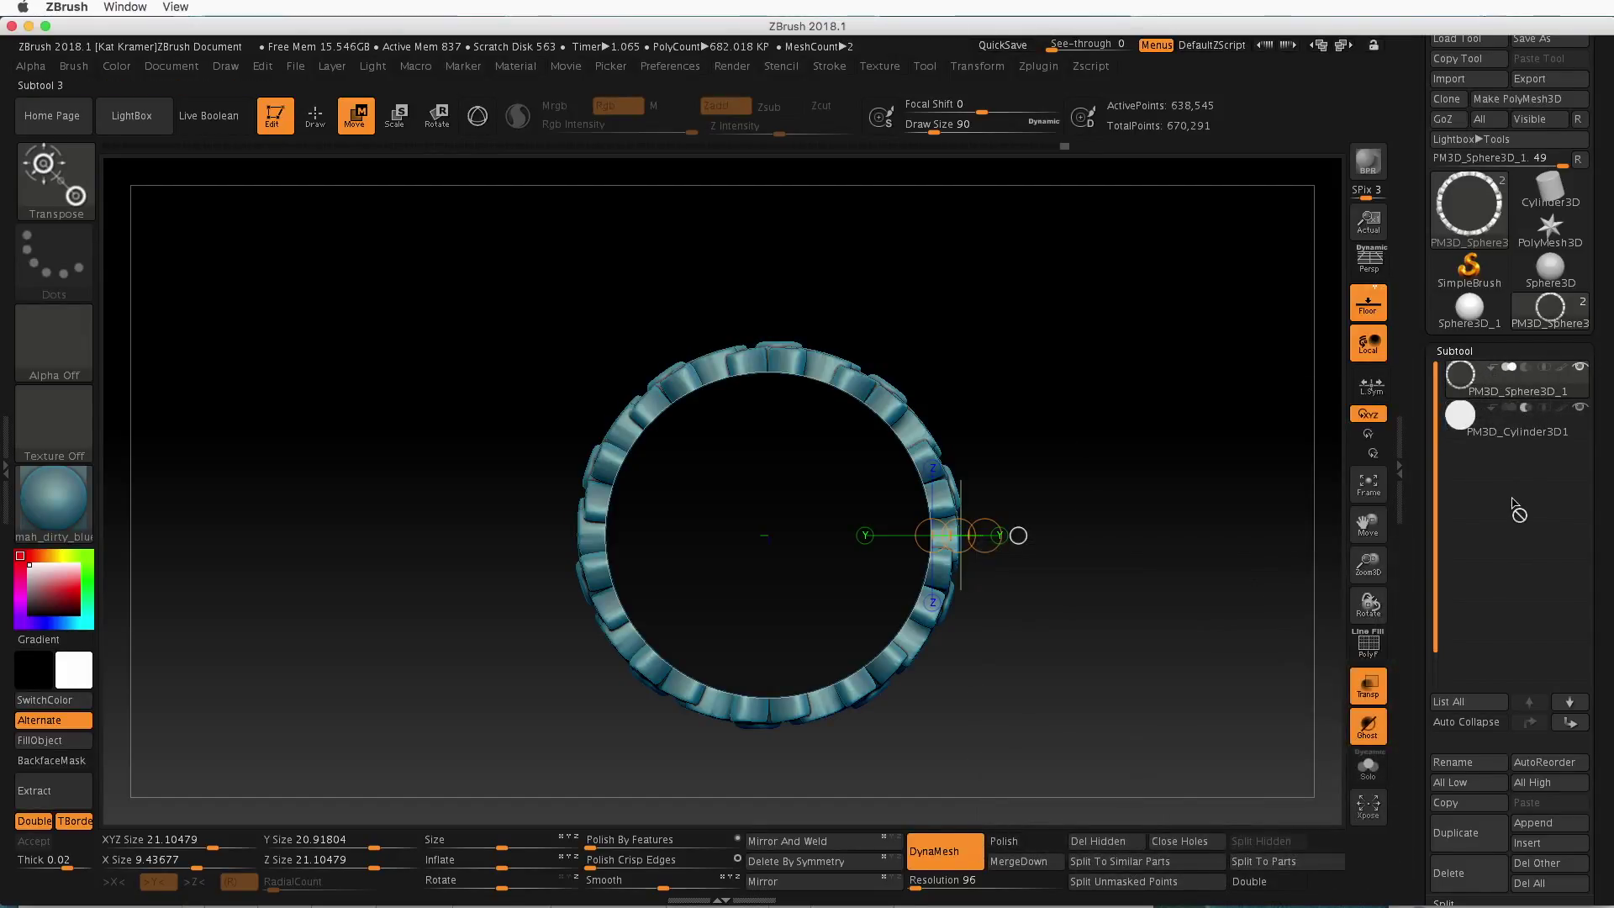
pyautogui.moveTo(1454, 383)
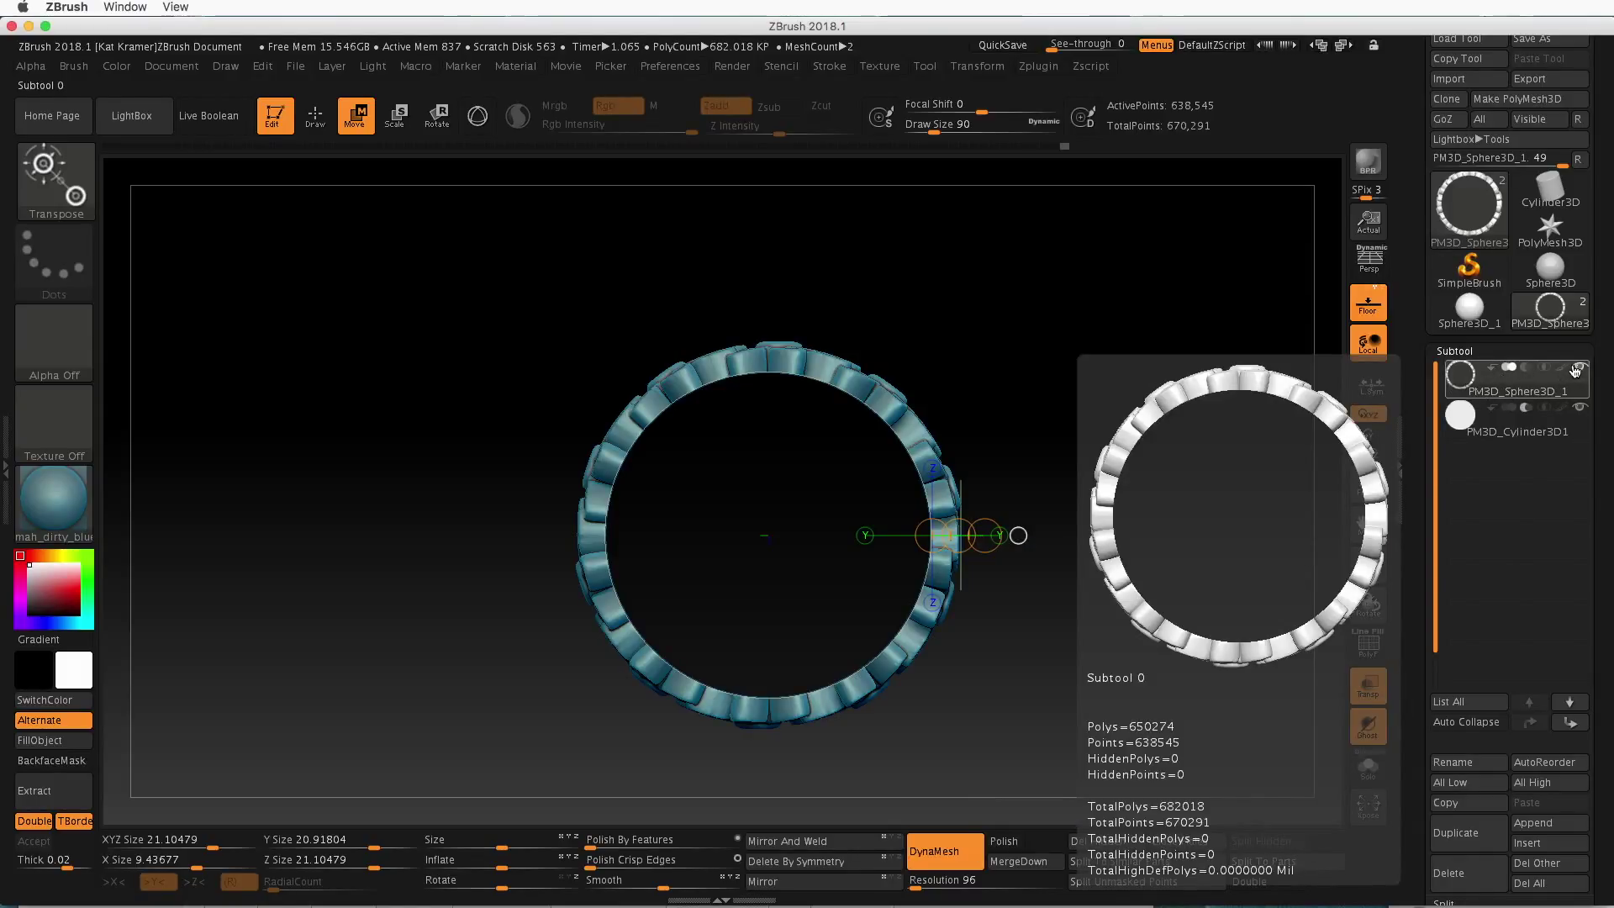
# Merge the flower ring down with the subtractive cylinder into a single subtool
pyautogui.scroll(-5, 1600, 525)
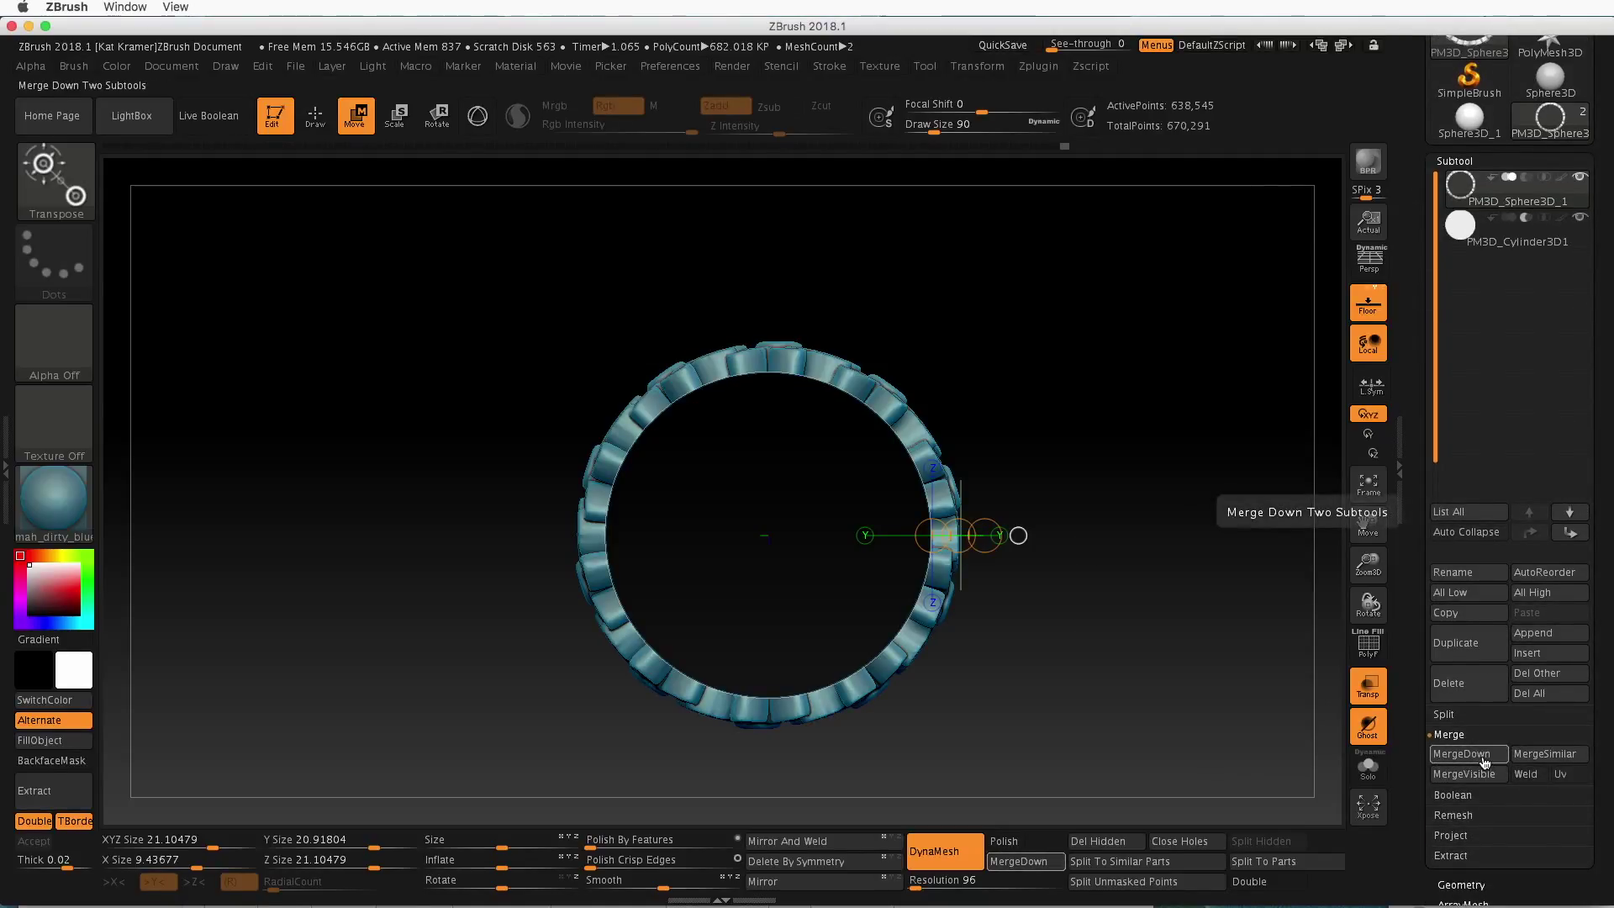
pyautogui.click(1025, 862)
pyautogui.moveTo(1109, 602)
pyautogui.mouseDown()
pyautogui.moveTo(1090, 628)
pyautogui.moveTo(1110, 628)
pyautogui.mouseUp()
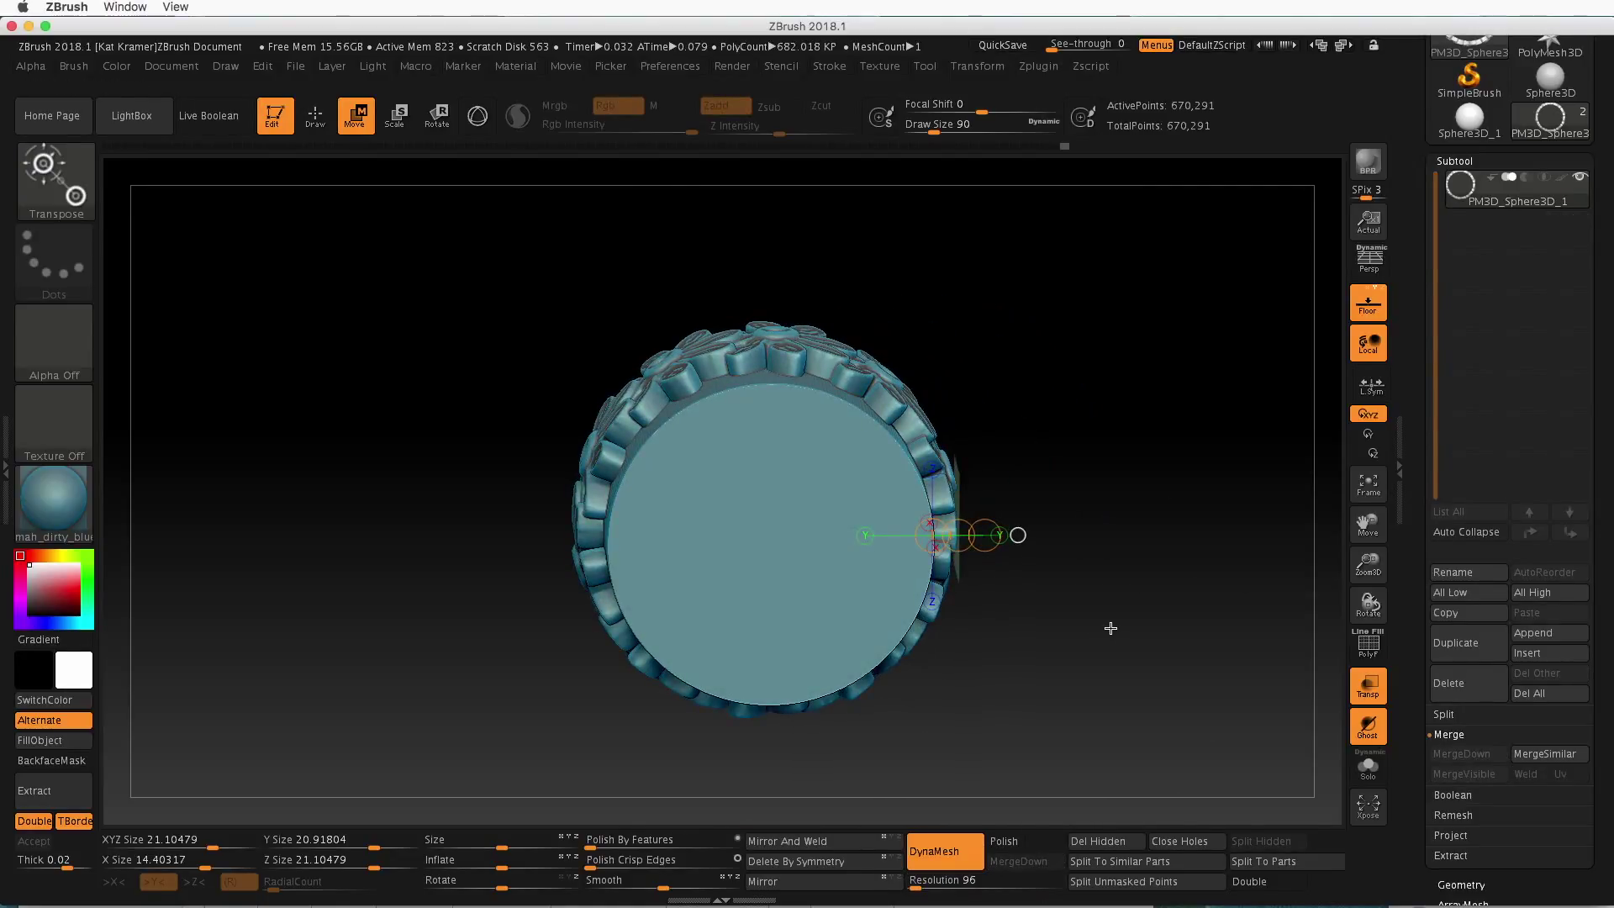
# Try subtracting the merged cylinder from the ring by remeshing with DynaMesh at resolution 96
pyautogui.press('ctrl')
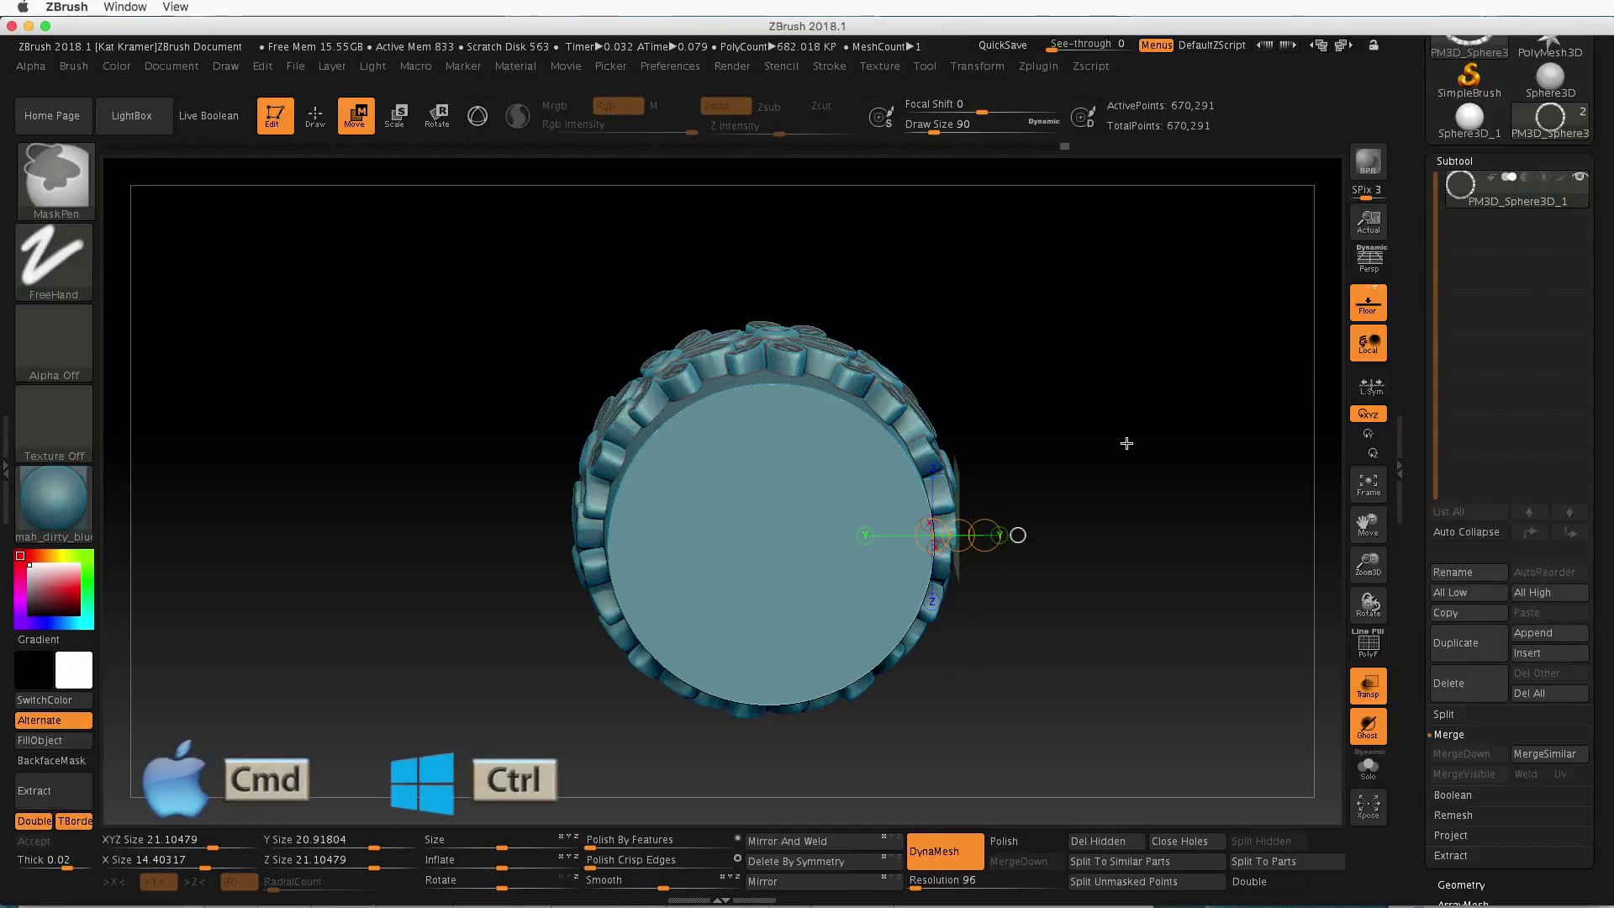
pyautogui.keyDown('ctrl'); pyautogui.moveTo(1095, 389); pyautogui.dragTo(1176, 537); pyautogui.keyUp('ctrl')
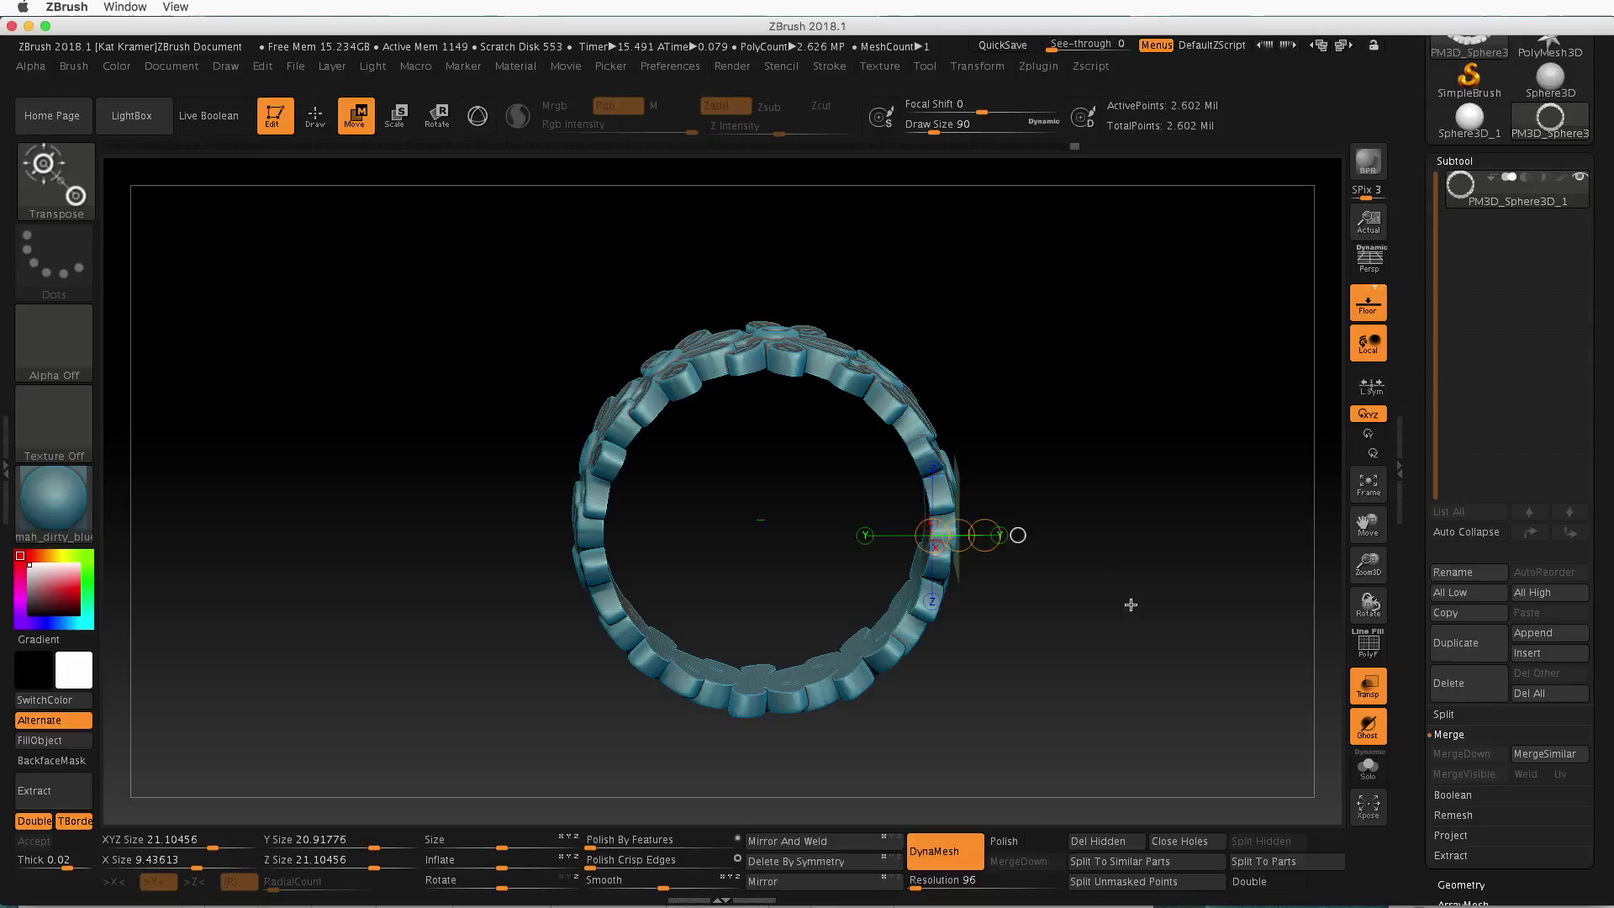
pyautogui.moveTo(1107, 611)
pyautogui.mouseDown()
pyautogui.moveTo(1146, 638)
pyautogui.moveTo(1102, 610)
pyautogui.mouseUp()
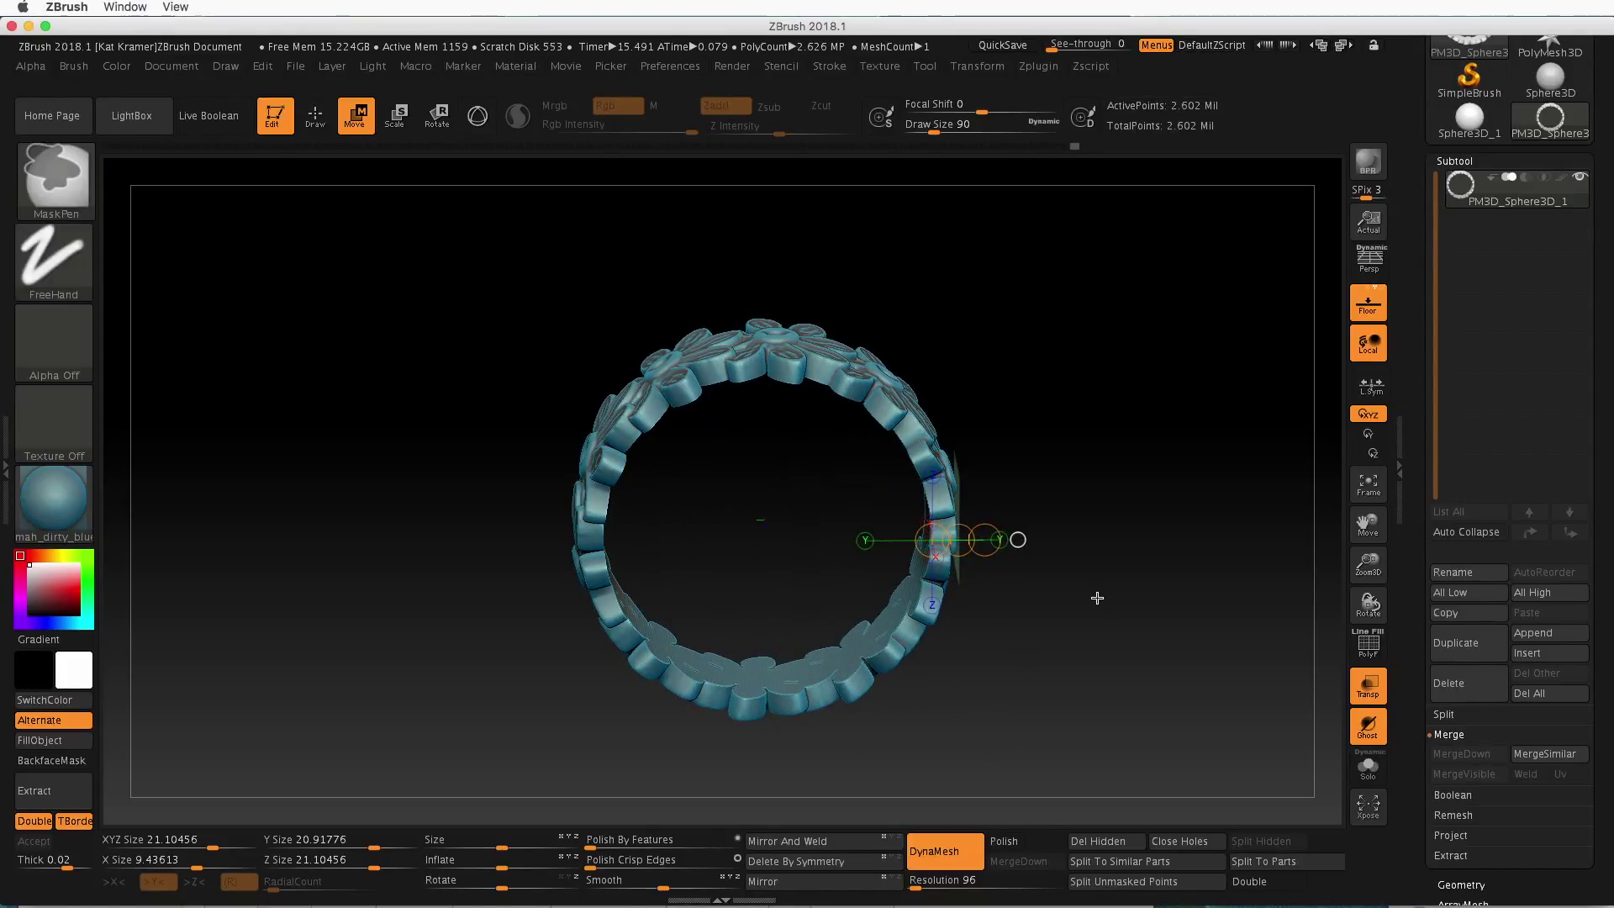
pyautogui.hotkey('ctrl', 'z')
# Set the DynaMesh resolution to 64 and remesh to subtract the cylinder from the flower ring
pyautogui.keyDown('alt'); pyautogui.moveTo(1077, 609); pyautogui.dragTo(1124, 551); pyautogui.keyUp('alt')
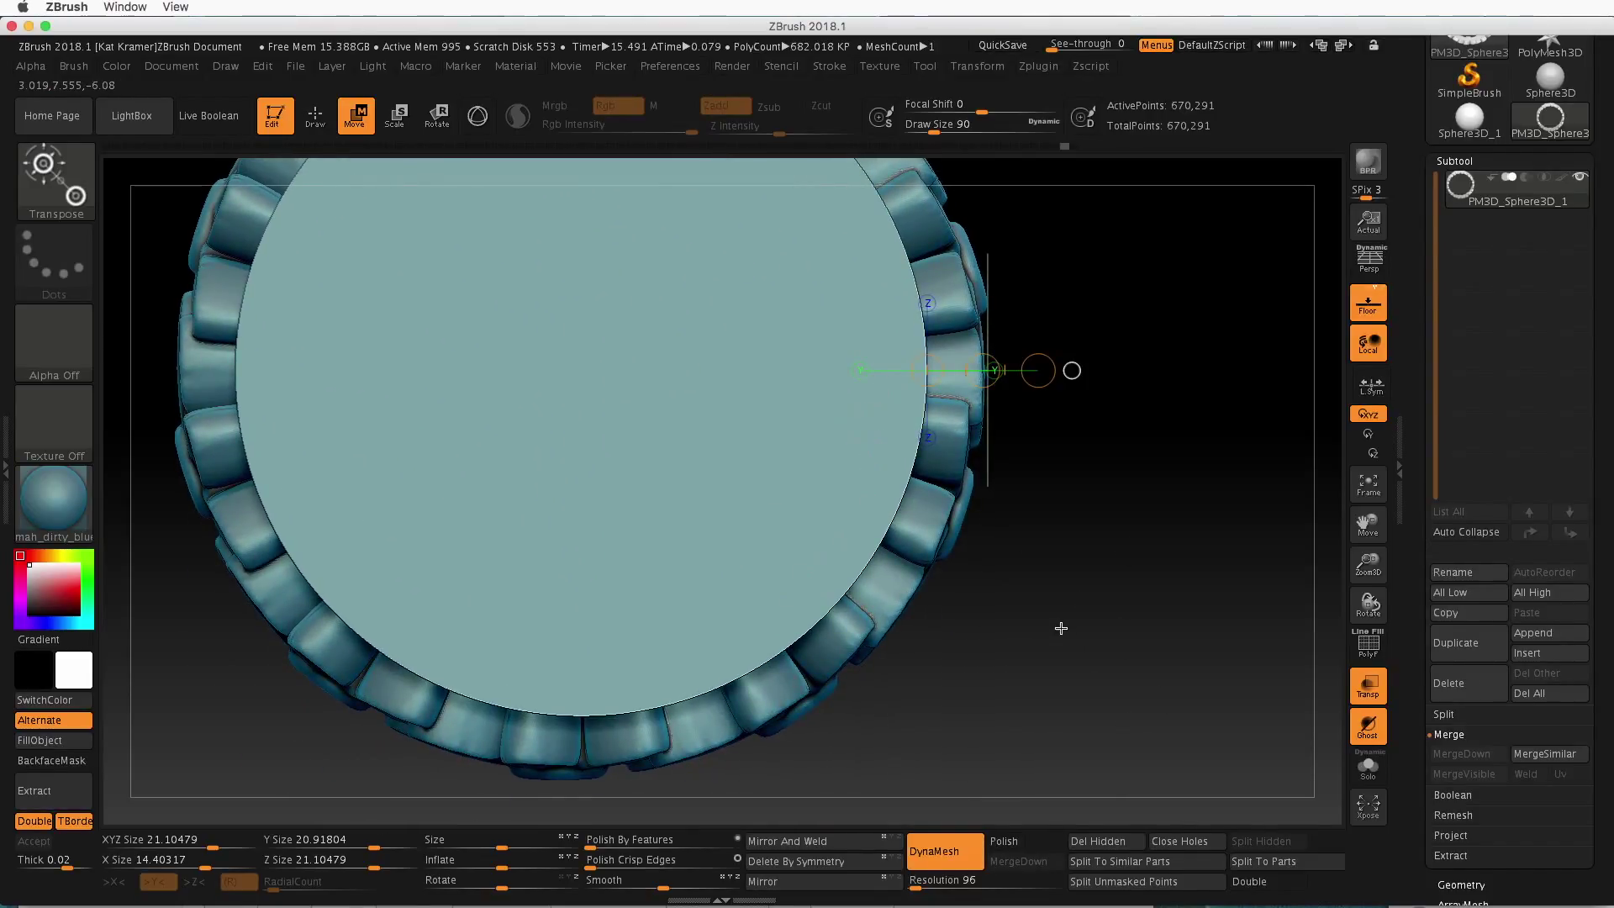
pyautogui.moveTo(1477, 209)
pyautogui.click(946, 881)
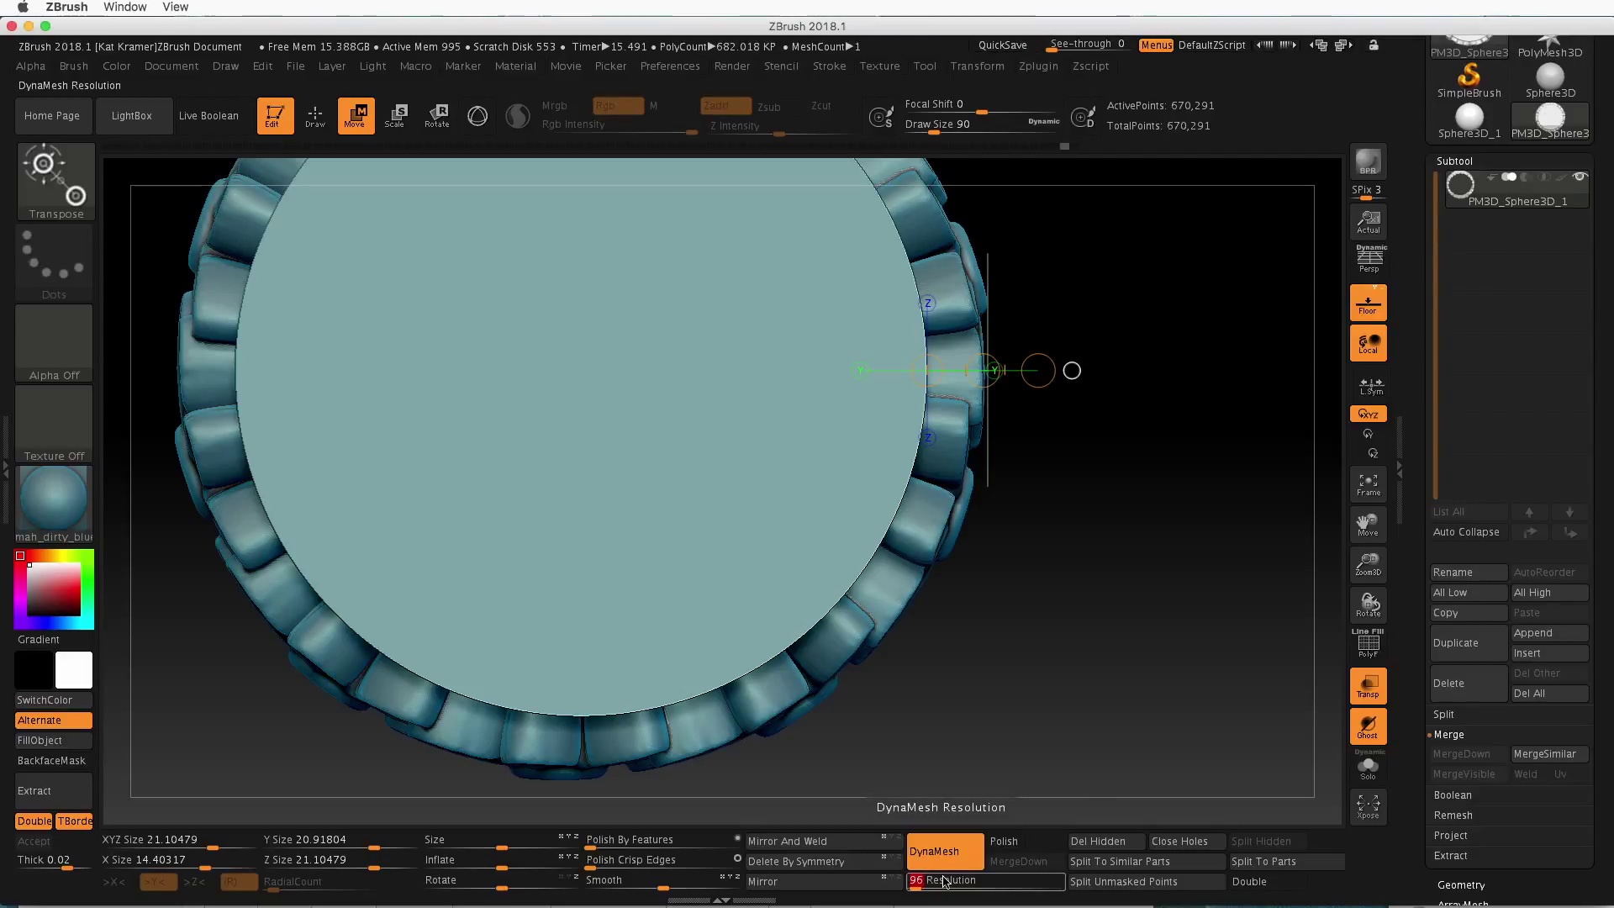
pyautogui.write('64')
pyautogui.press('Return')
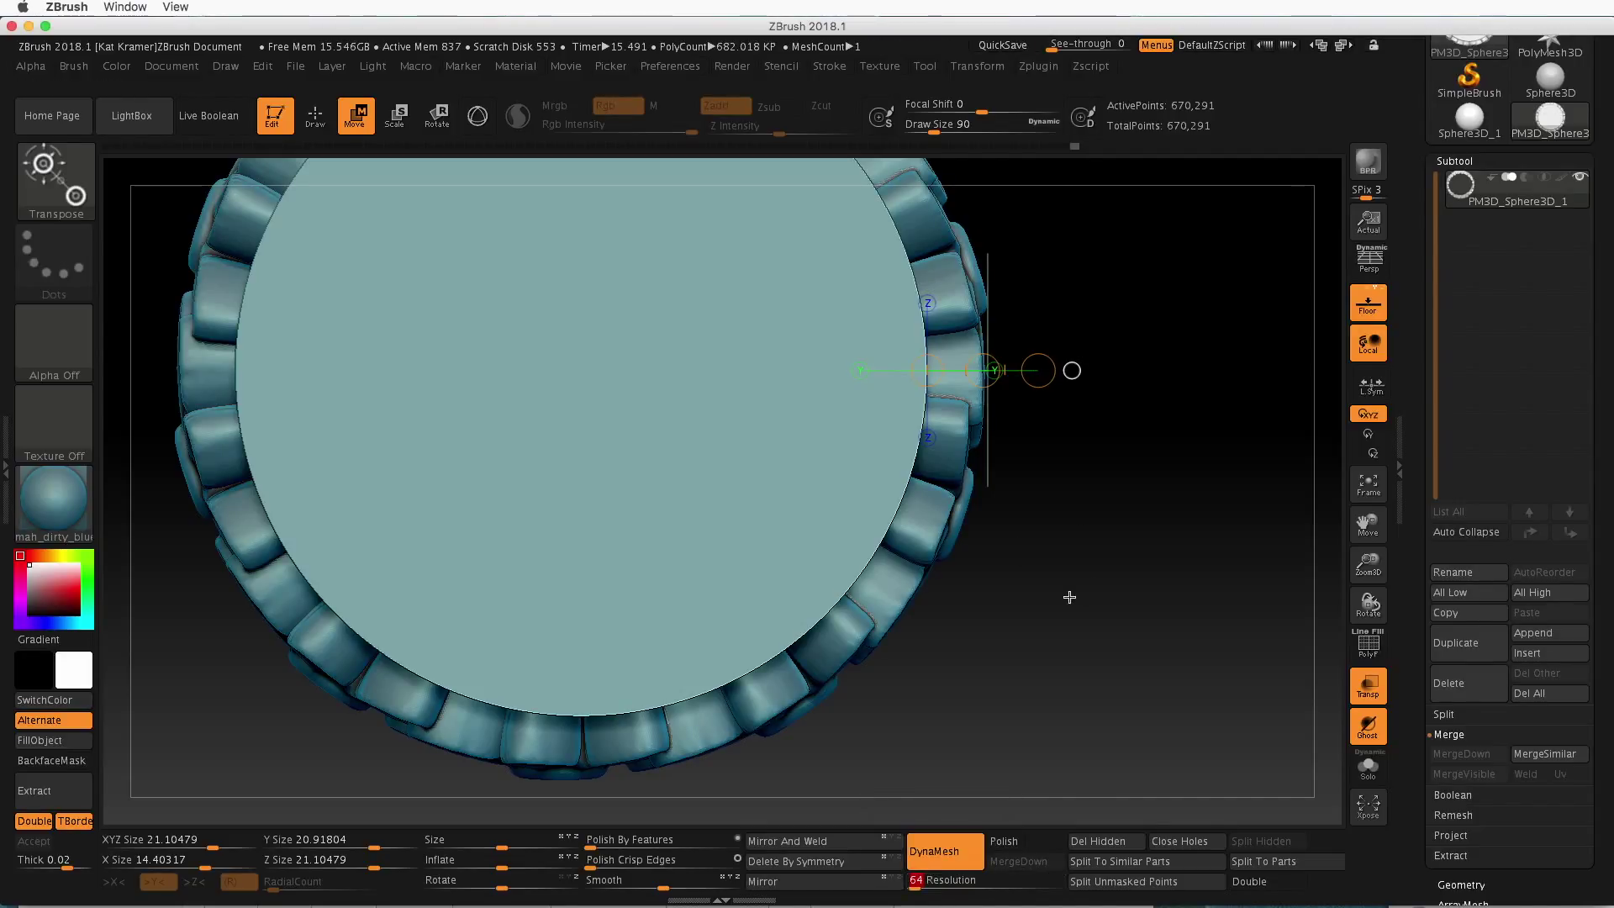
pyautogui.moveTo(1067, 597)
pyautogui.mouseDown()
pyautogui.moveTo(1103, 556)
pyautogui.moveTo(1053, 576)
pyautogui.moveTo(1081, 699)
pyautogui.moveTo(1178, 683)
pyautogui.moveTo(1177, 769)
pyautogui.mouseUp()
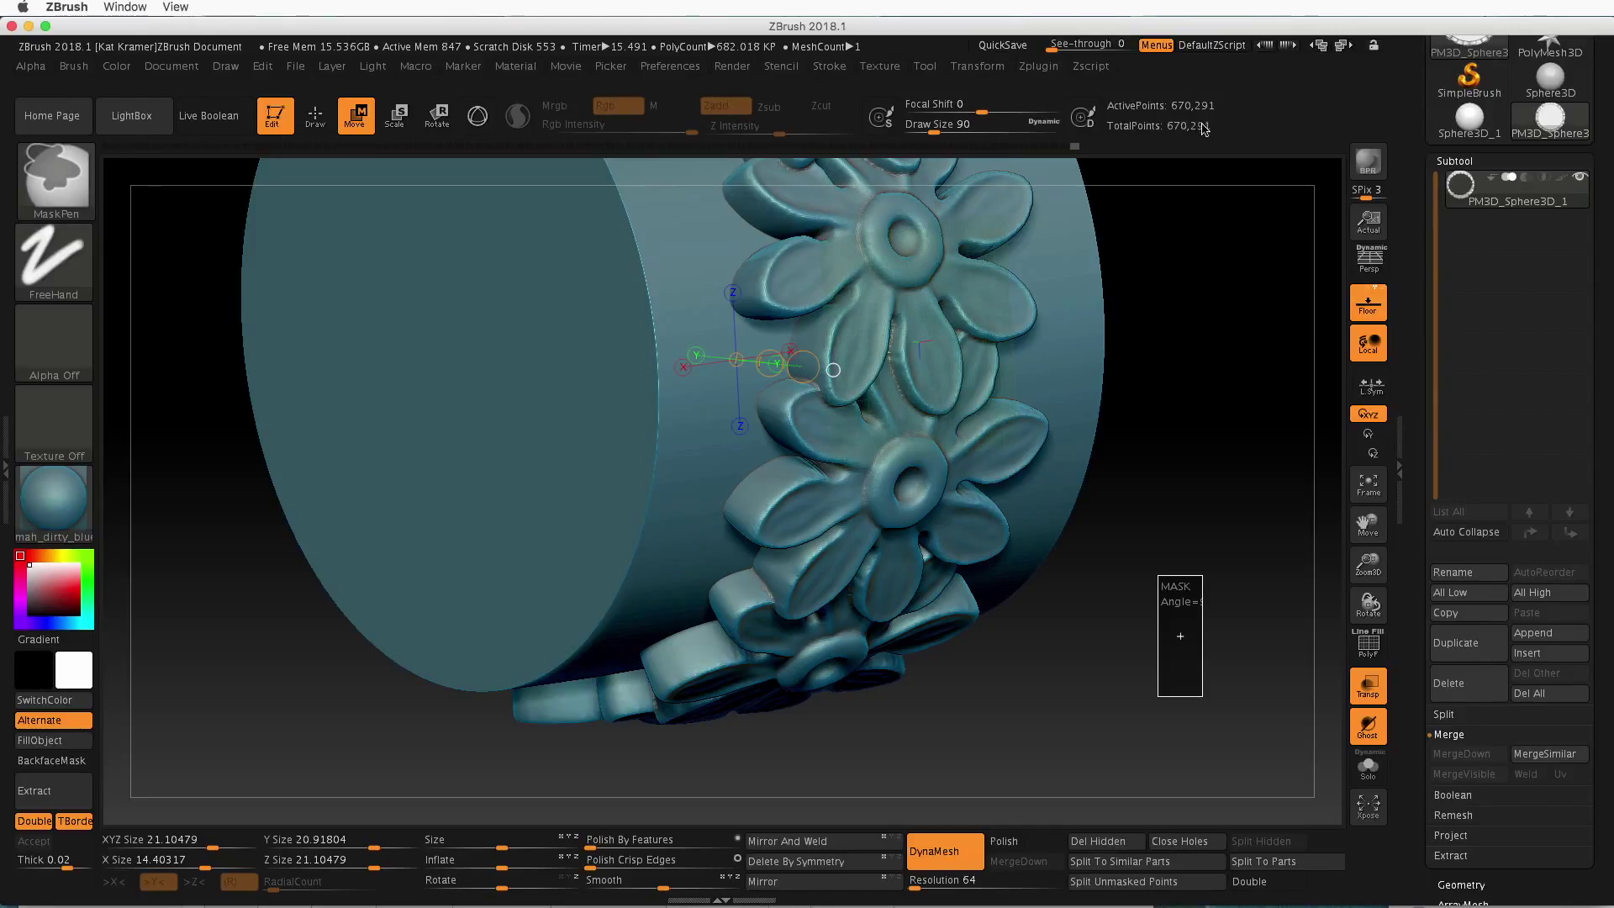
pyautogui.keyDown('ctrl'); pyautogui.keyDown('shift'); pyautogui.click(1194, 164); pyautogui.keyUp('shift'); pyautogui.keyUp('ctrl')
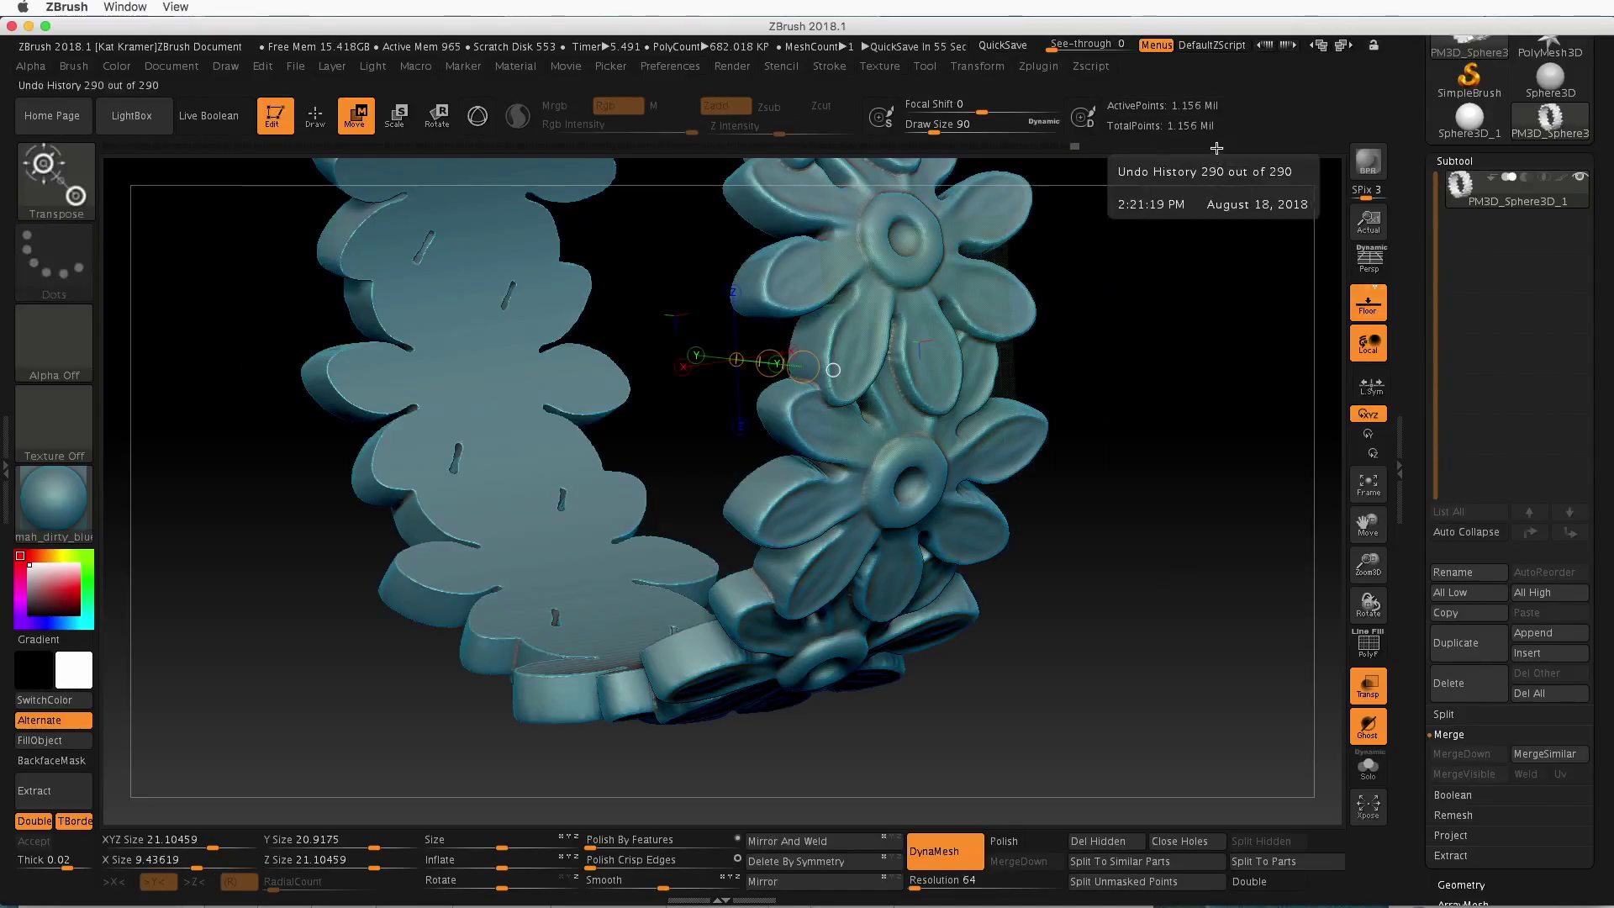
# Pre-process the ring in Decimation Master and decimate it at 20%
pyautogui.moveTo(1164, 558); pyautogui.dragTo(1181, 611)
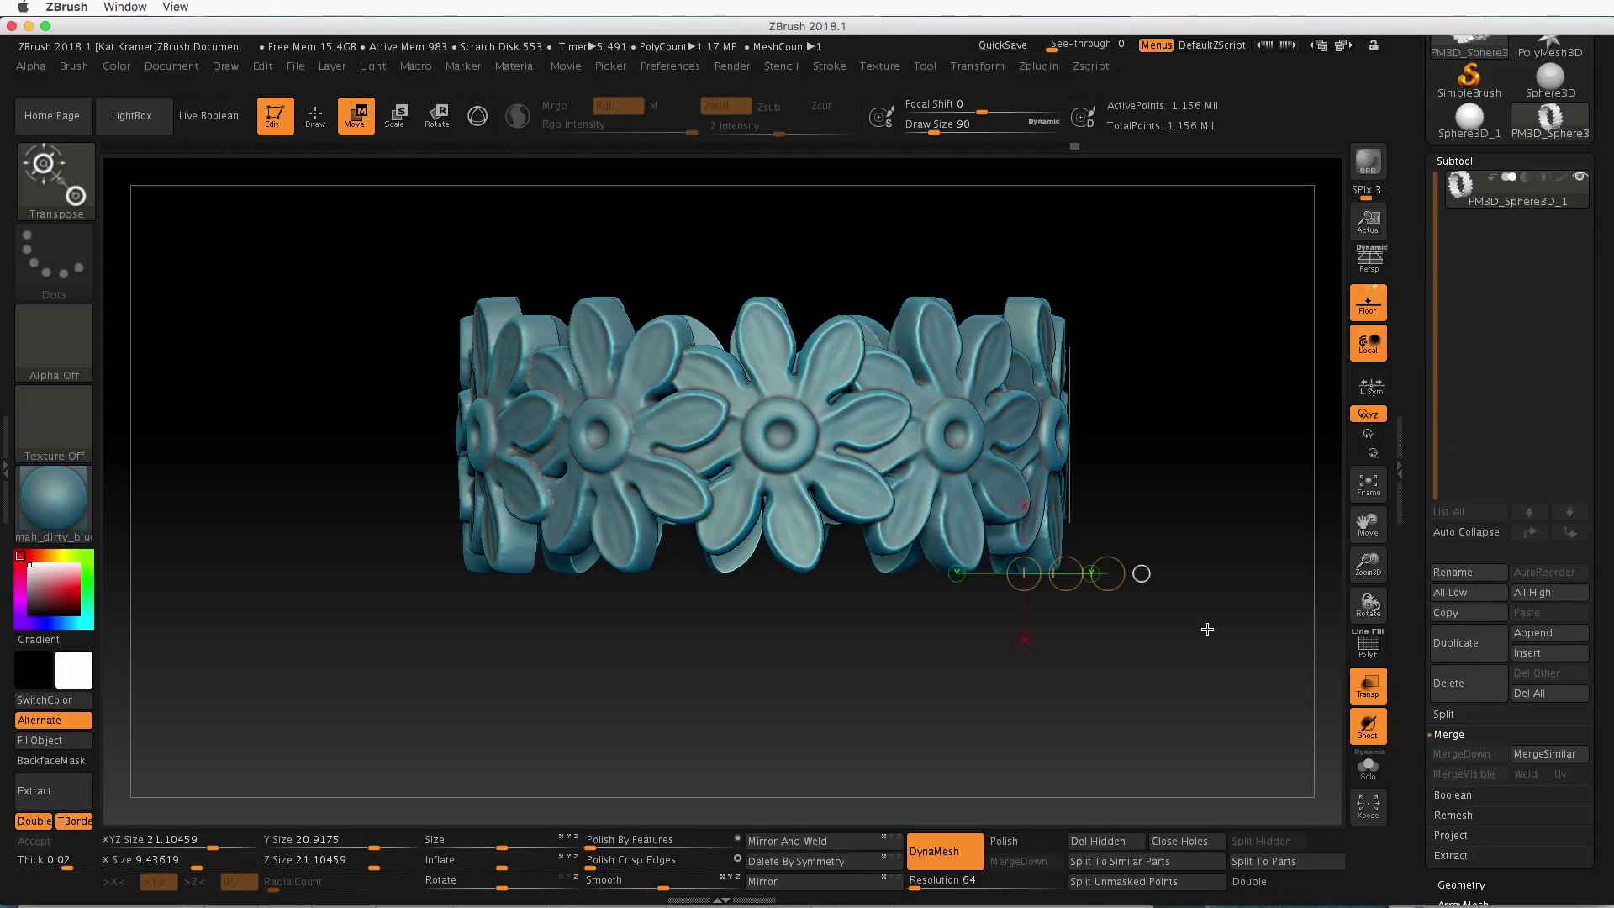
pyautogui.moveTo(1190, 391); pyautogui.dragTo(920, 578)
pyautogui.keyDown('alt'); pyautogui.moveTo(1099, 670); pyautogui.dragTo(1134, 615); pyautogui.keyUp('alt')
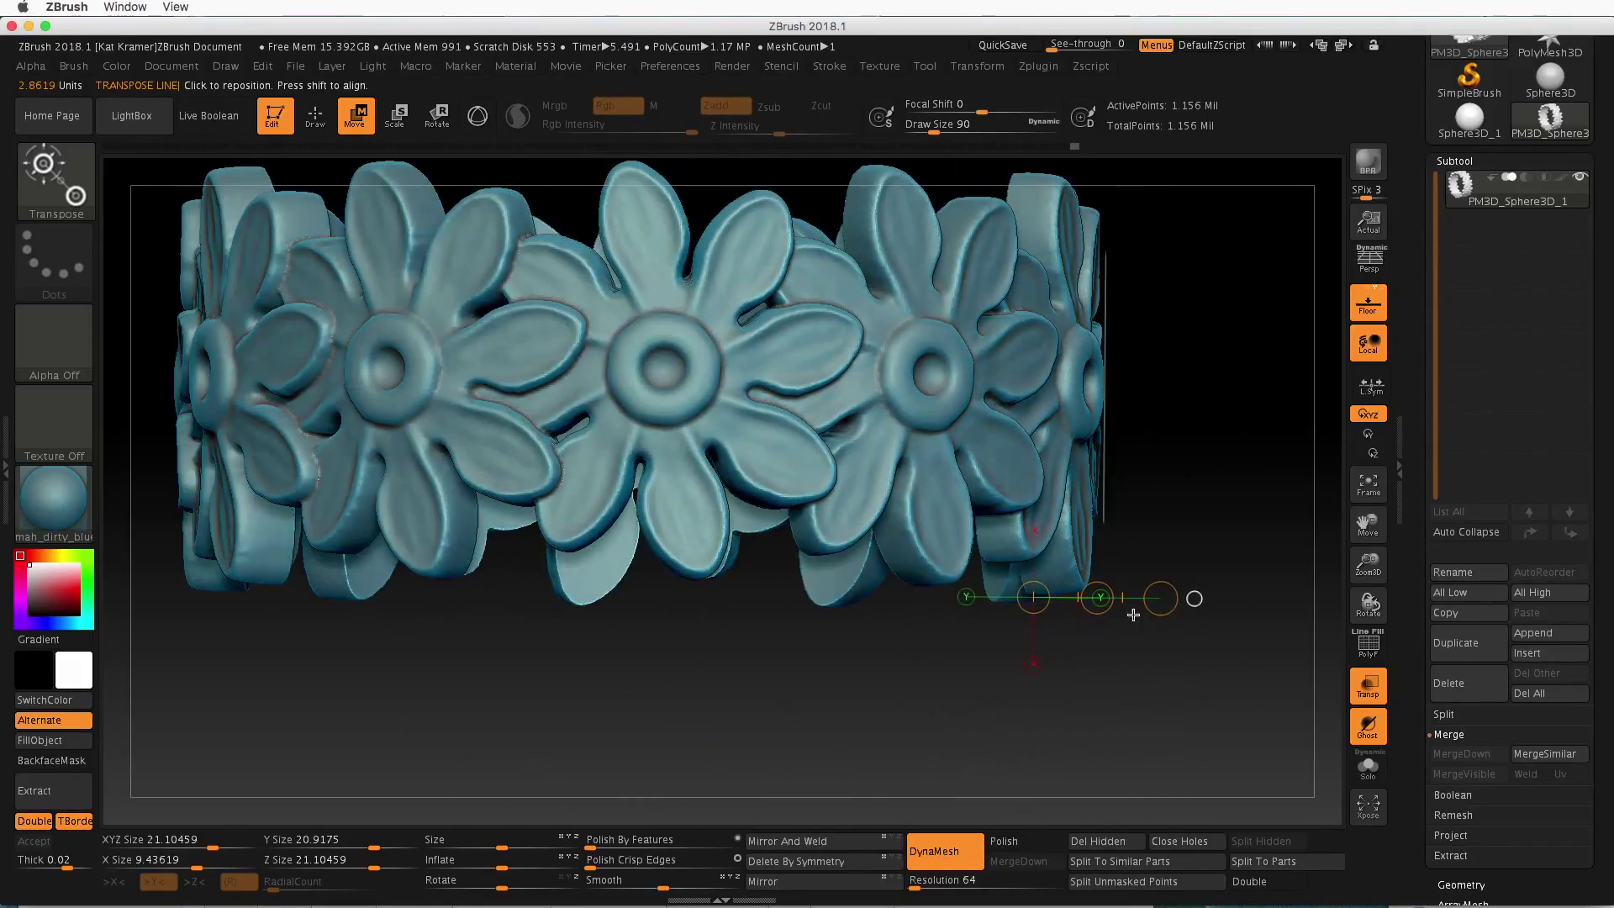
pyautogui.click(1035, 67)
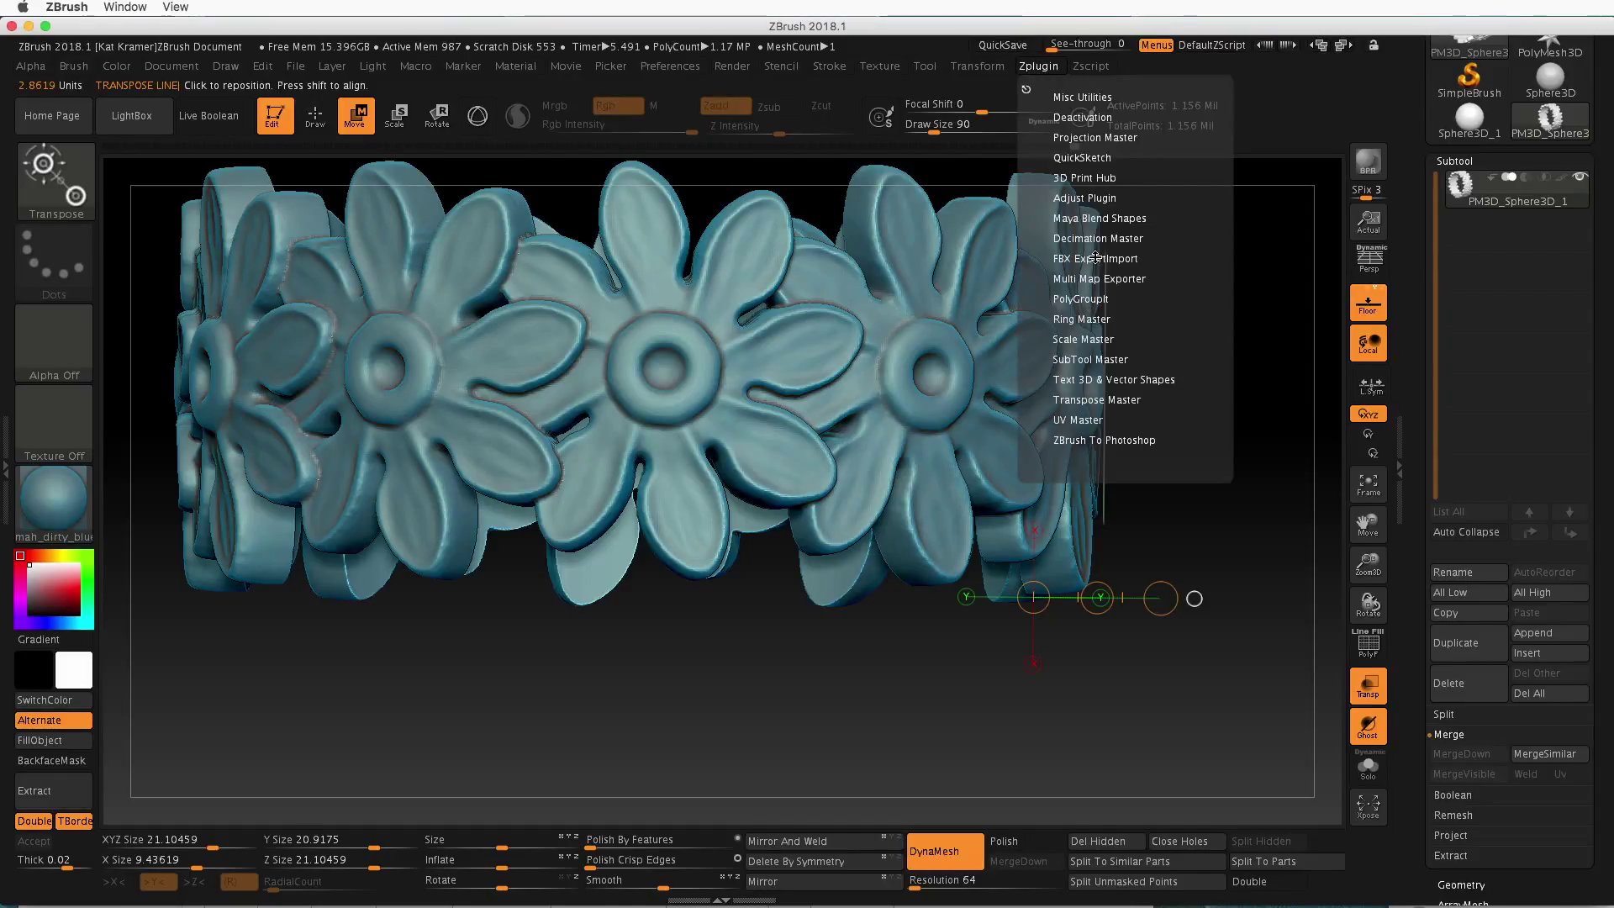
pyautogui.click(1115, 238)
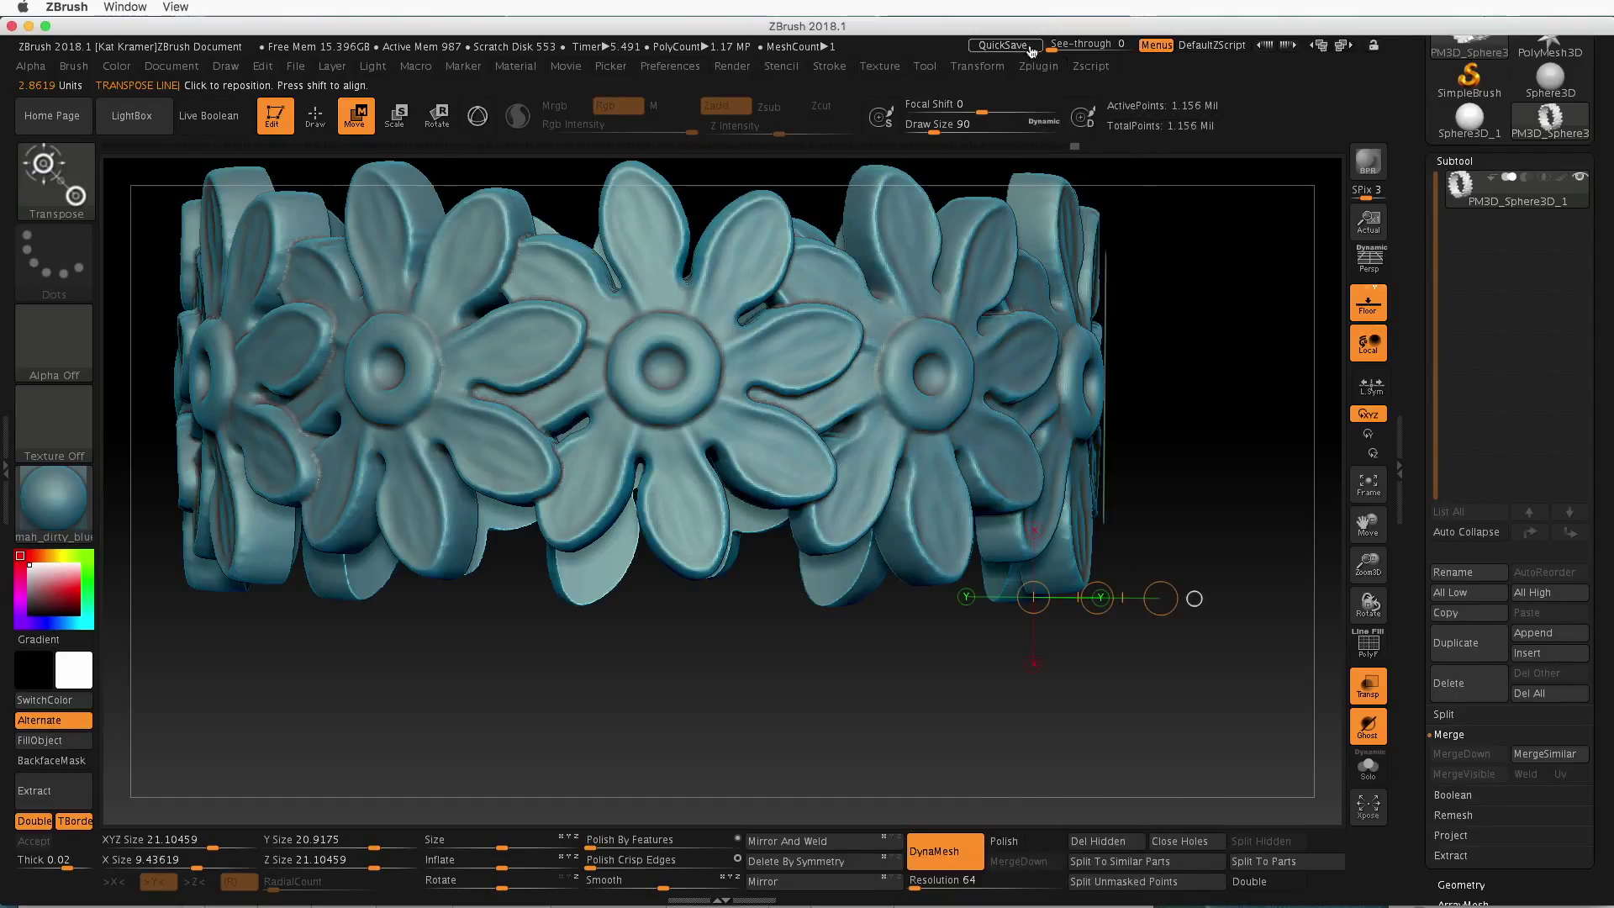
pyautogui.click(1038, 66)
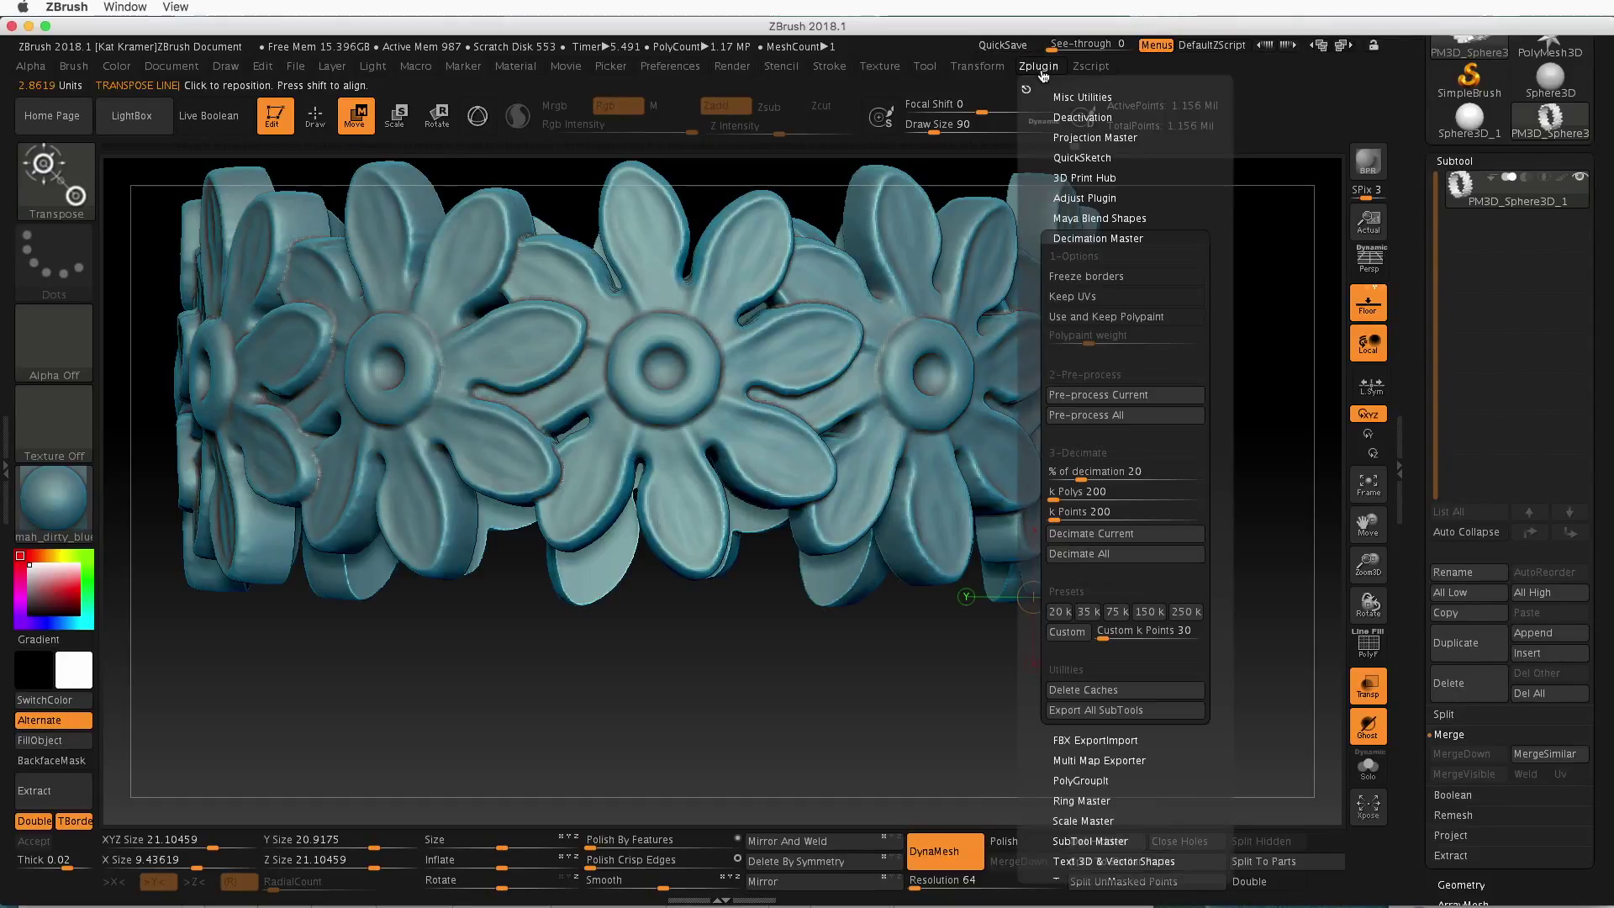
pyautogui.click(1173, 404)
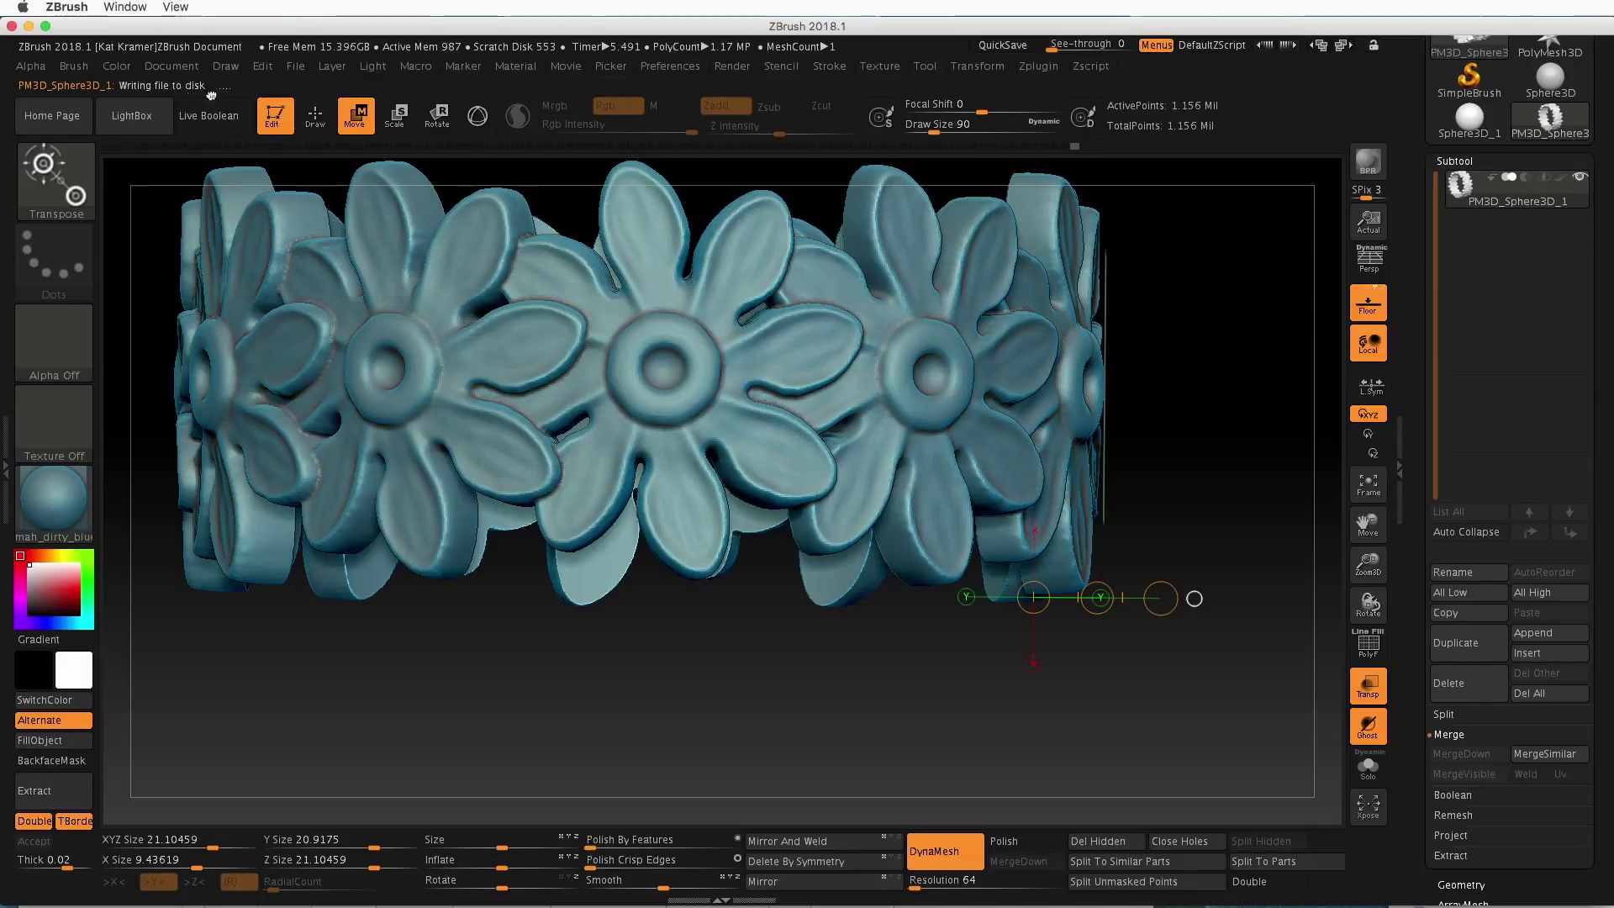
pyautogui.click(1042, 69)
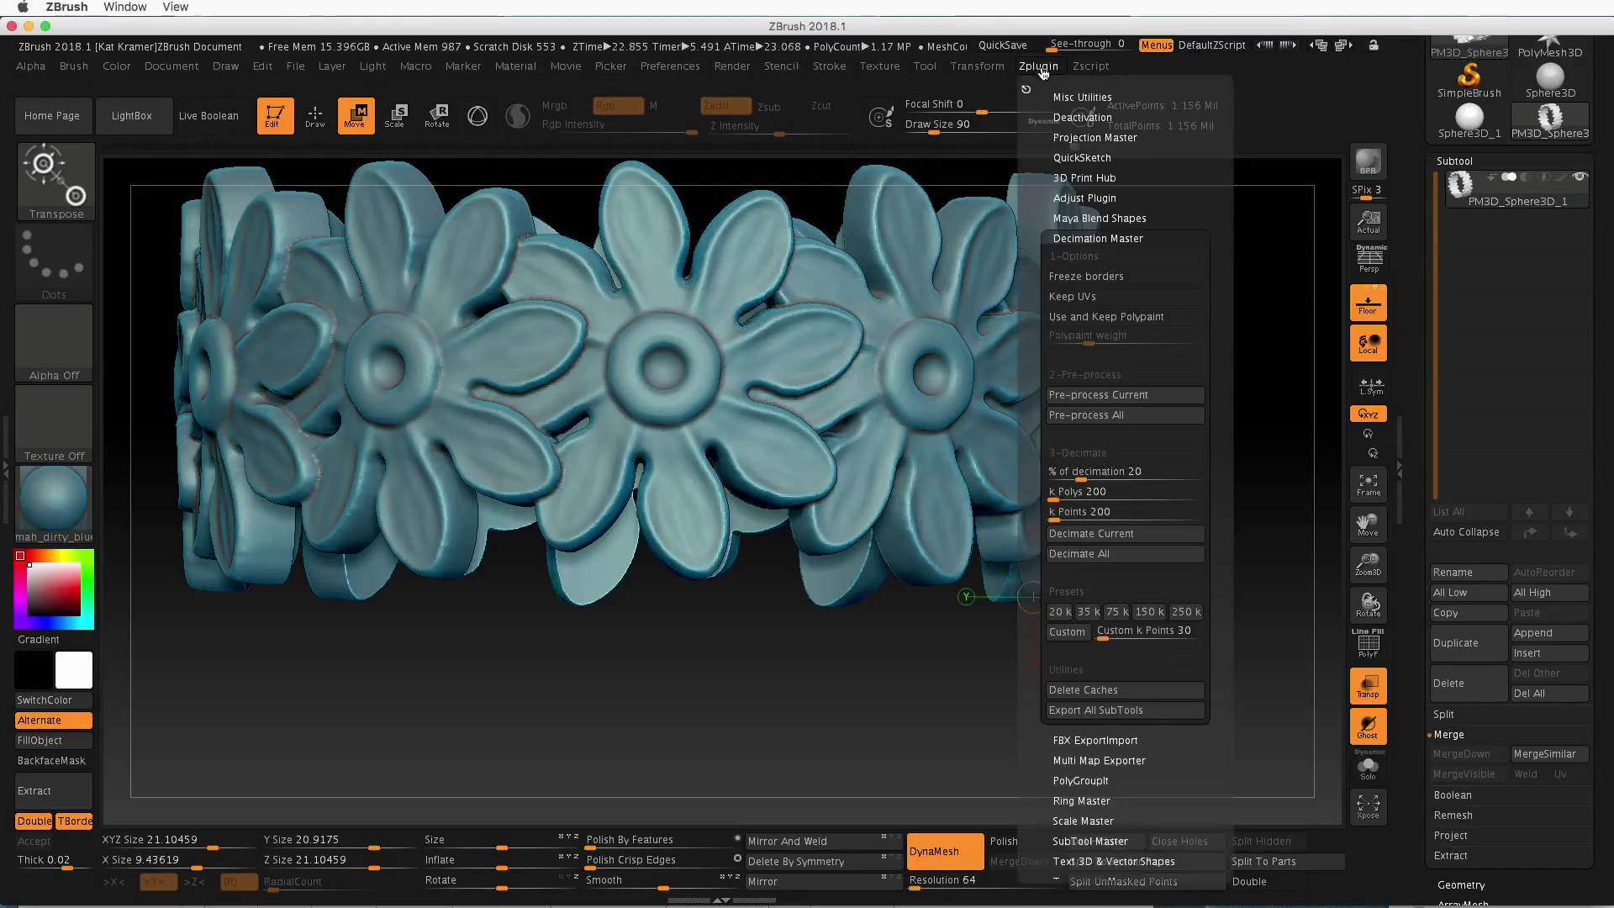
pyautogui.click(1161, 536)
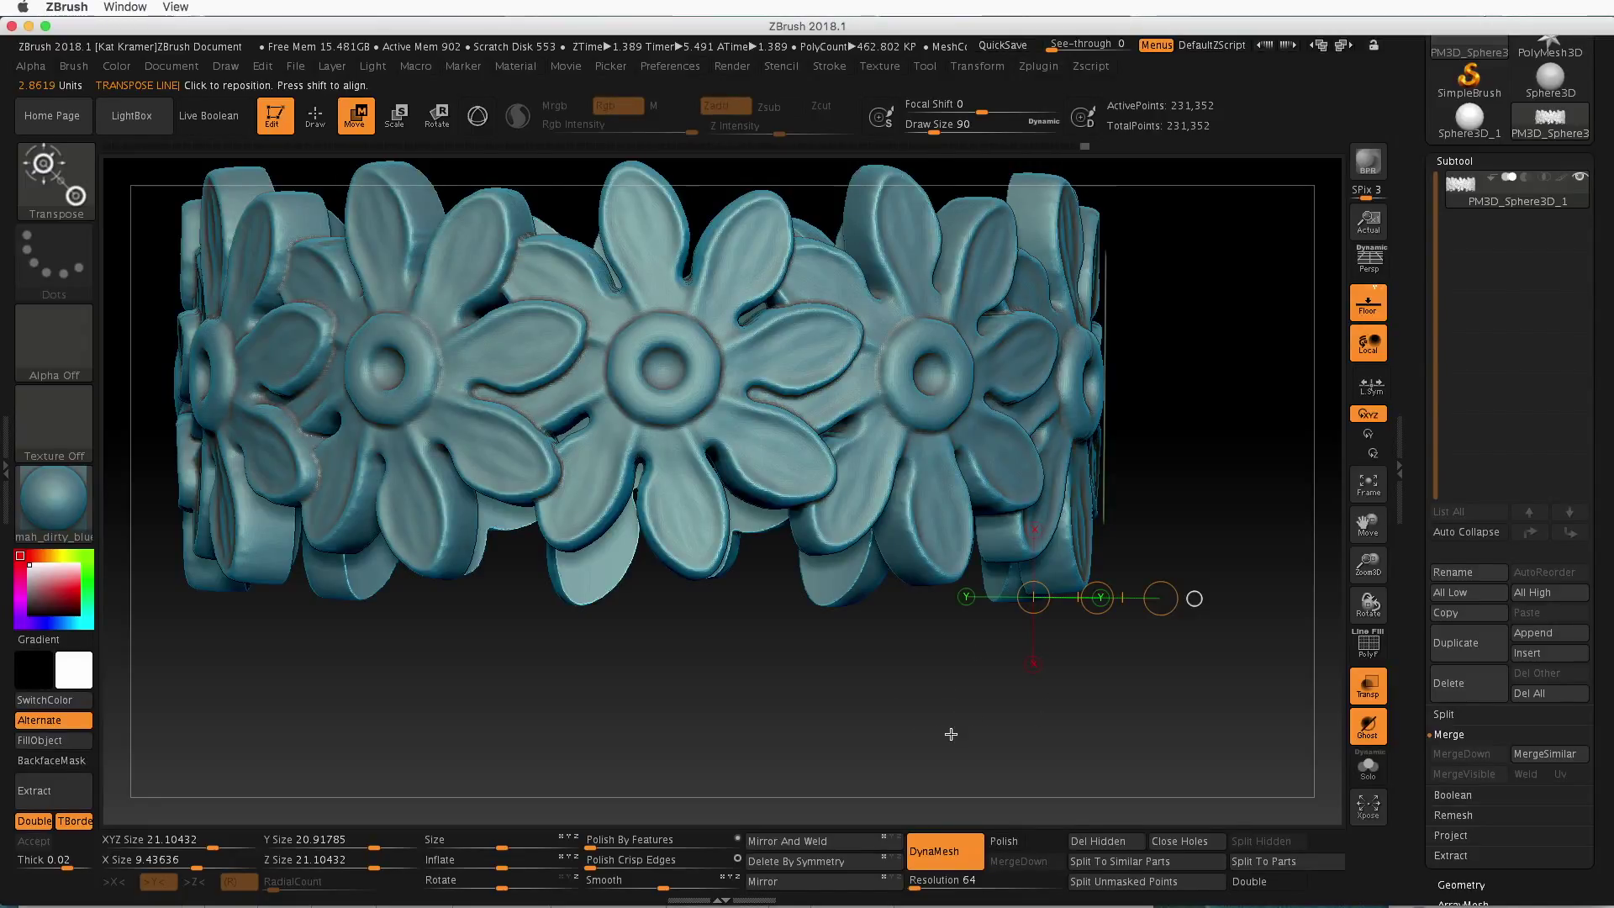
# Activate radial symmetry for the ring and set its radial count to 10
pyautogui.keyDown('alt'); pyautogui.moveTo(963, 710); pyautogui.dragTo(959, 642); pyautogui.keyUp('alt')
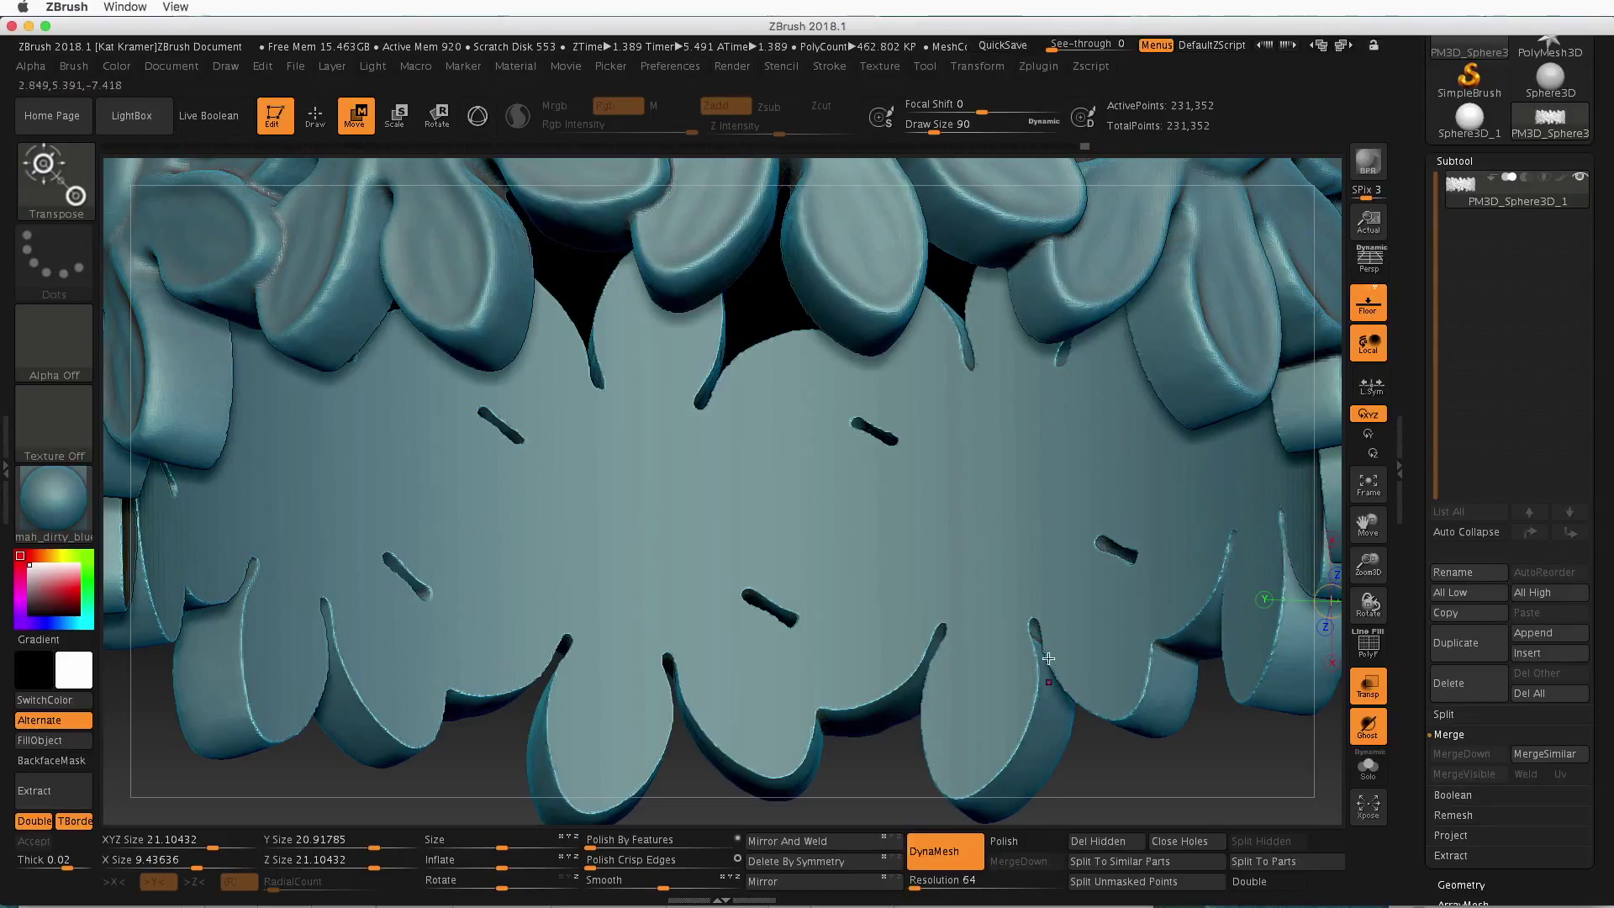
pyautogui.keyDown('alt'); pyautogui.moveTo(1094, 675); pyautogui.dragTo(1110, 670); pyautogui.keyUp('alt')
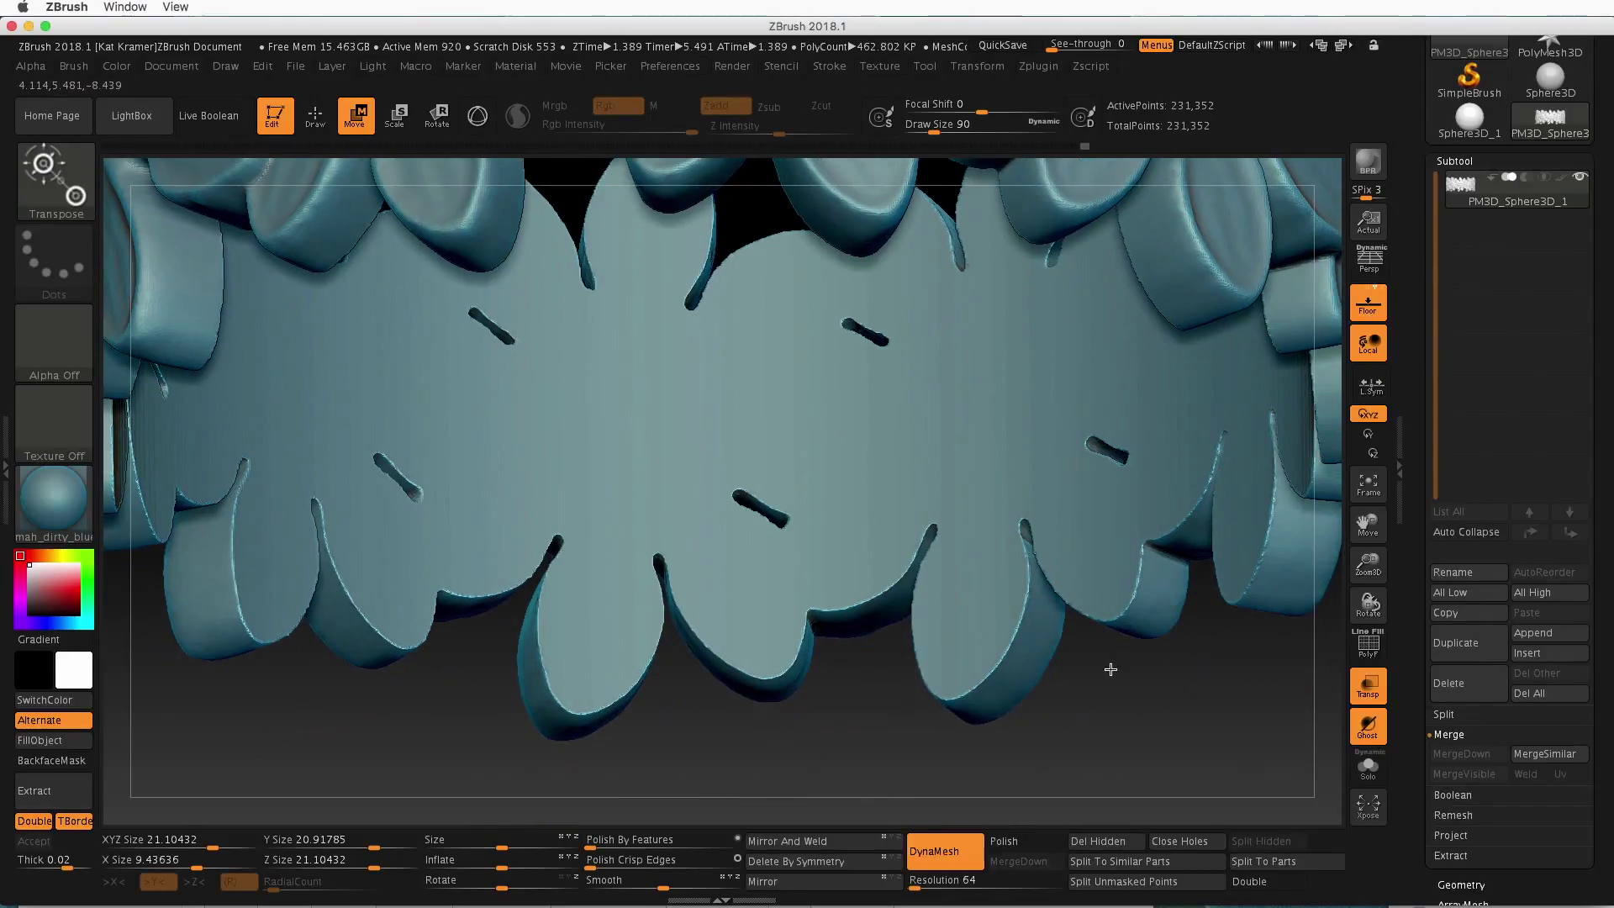
pyautogui.click(979, 68)
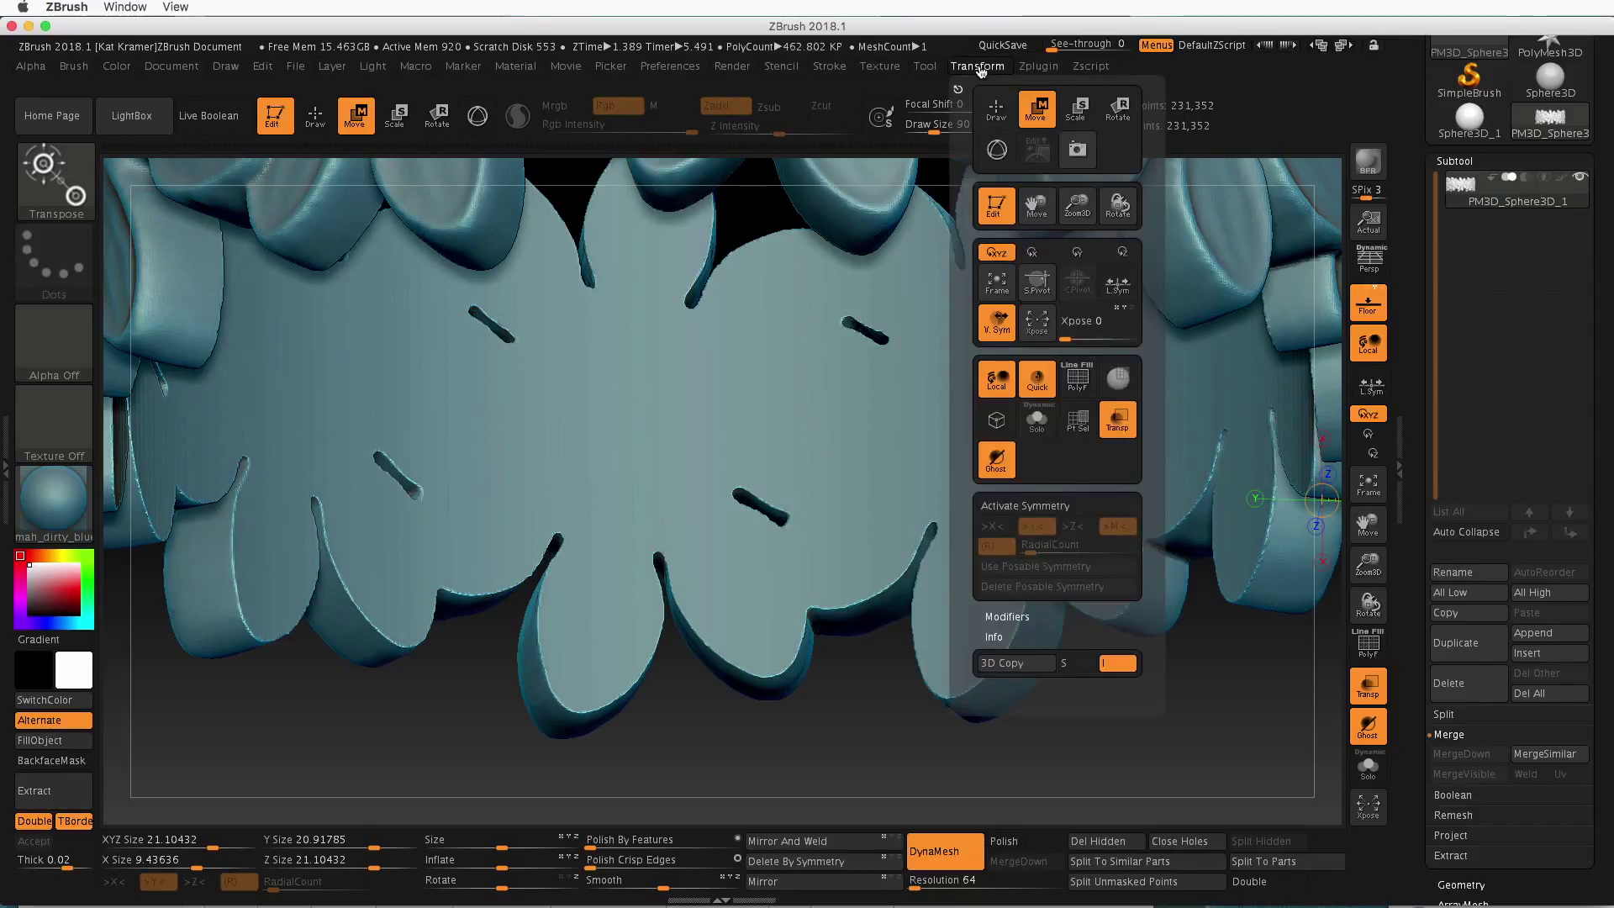
pyautogui.click(1047, 507)
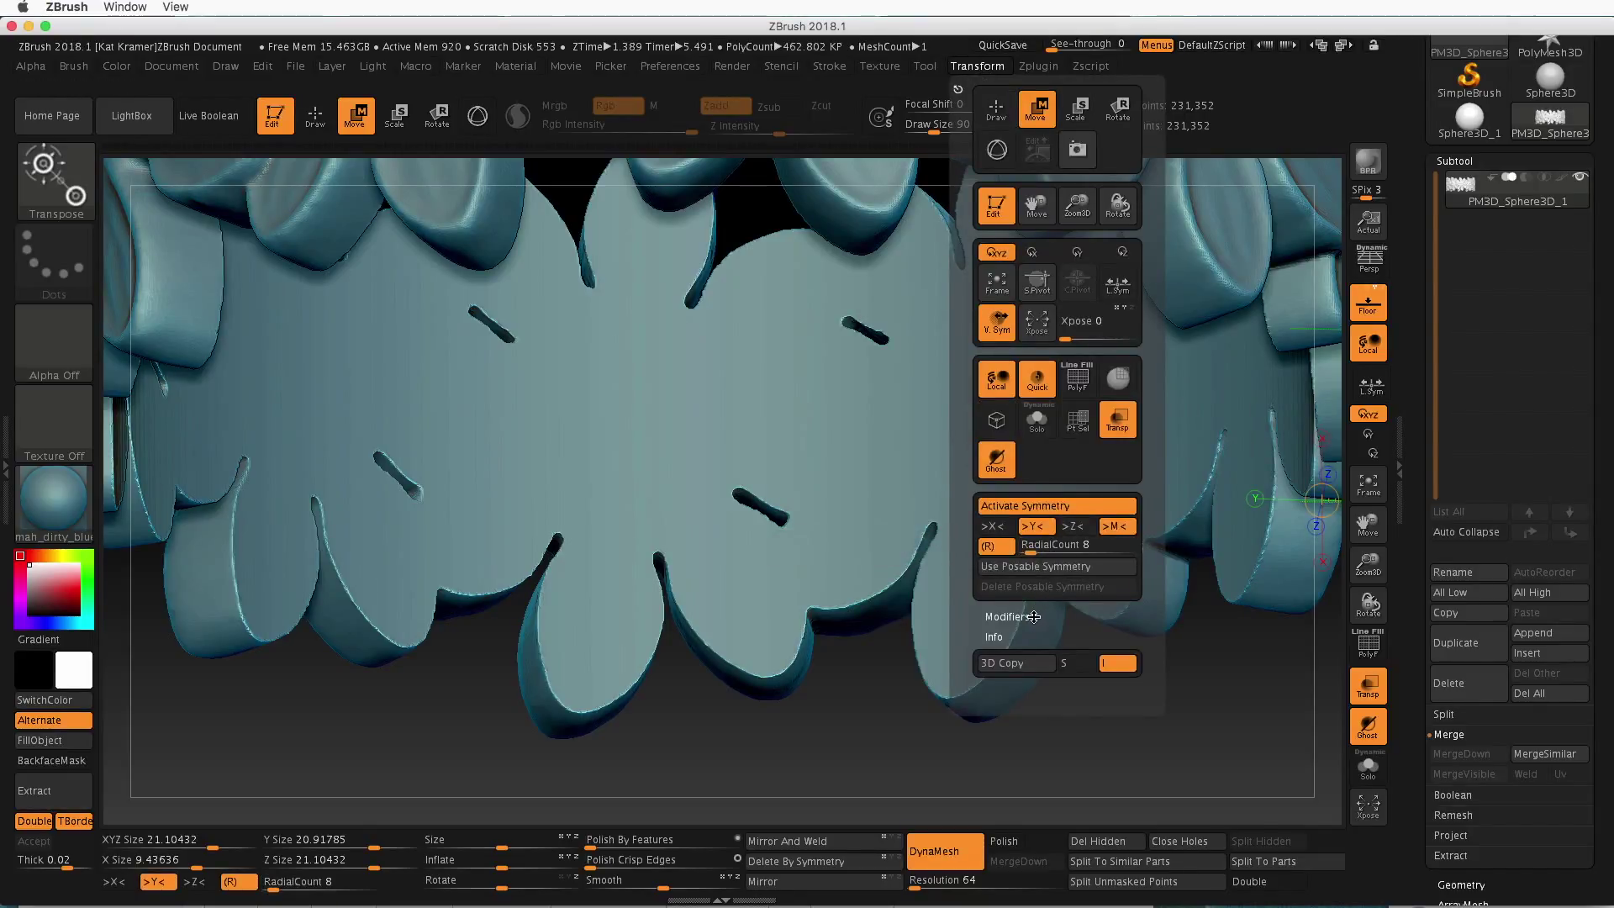
pyautogui.click(1043, 544)
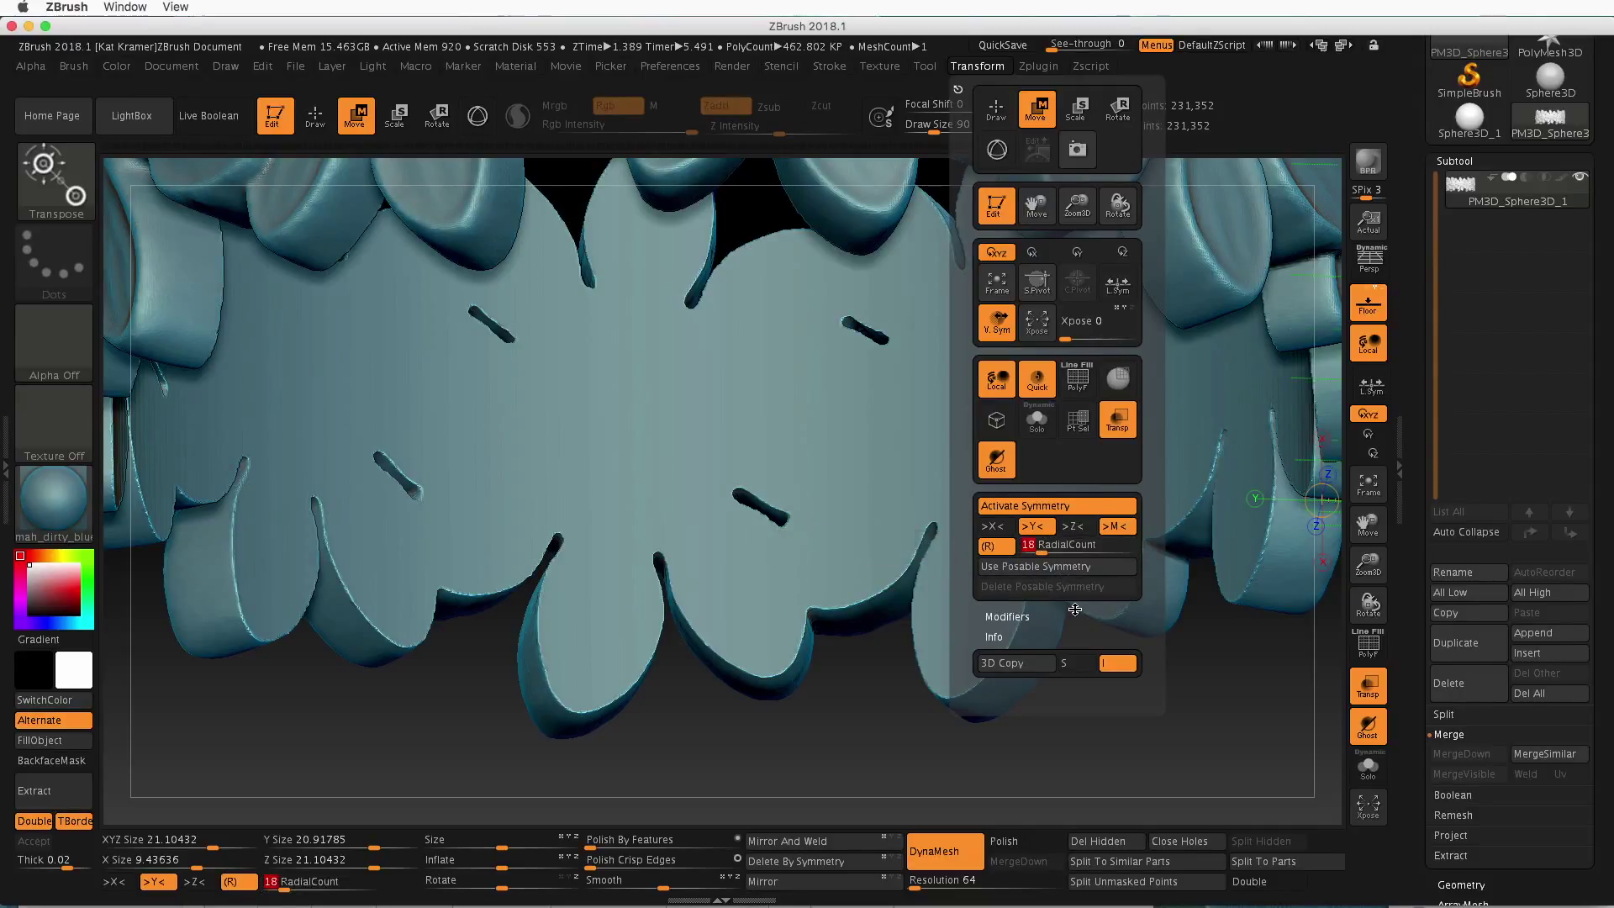
pyautogui.write('10')
pyautogui.press('Return')
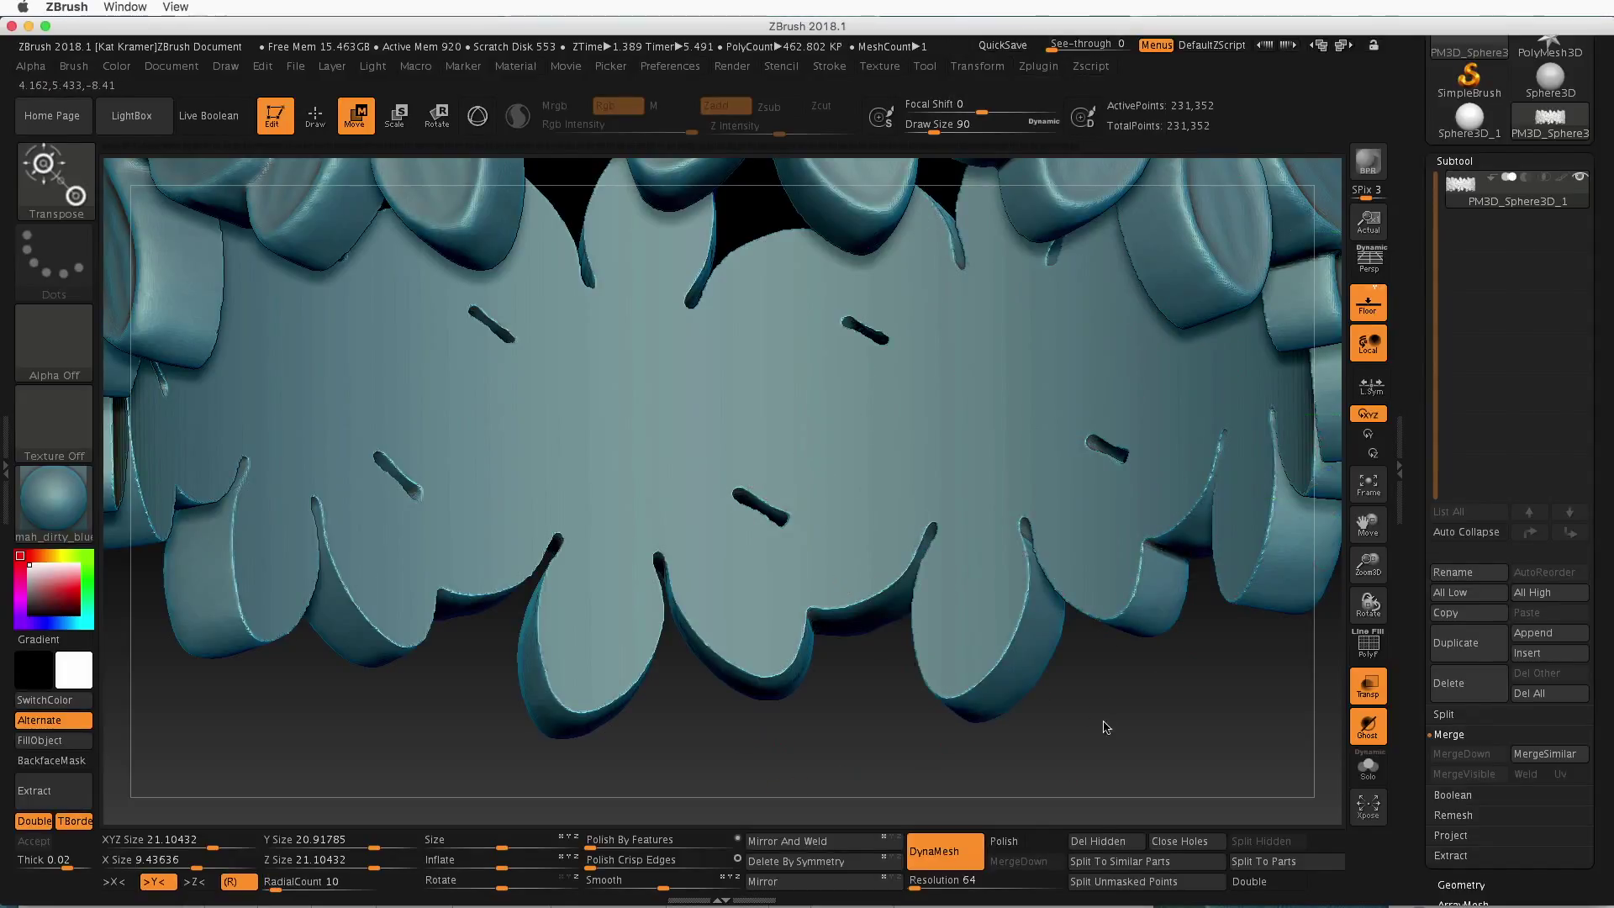
# Switch to Draw mode and set the ring's radial symmetry to the X axis only
pyautogui.keyDown('alt'); pyautogui.moveTo(1103, 724); pyautogui.dragTo(956, 608); pyautogui.keyUp('alt')
pyautogui.moveTo(1026, 505); pyautogui.dragTo(759, 485)
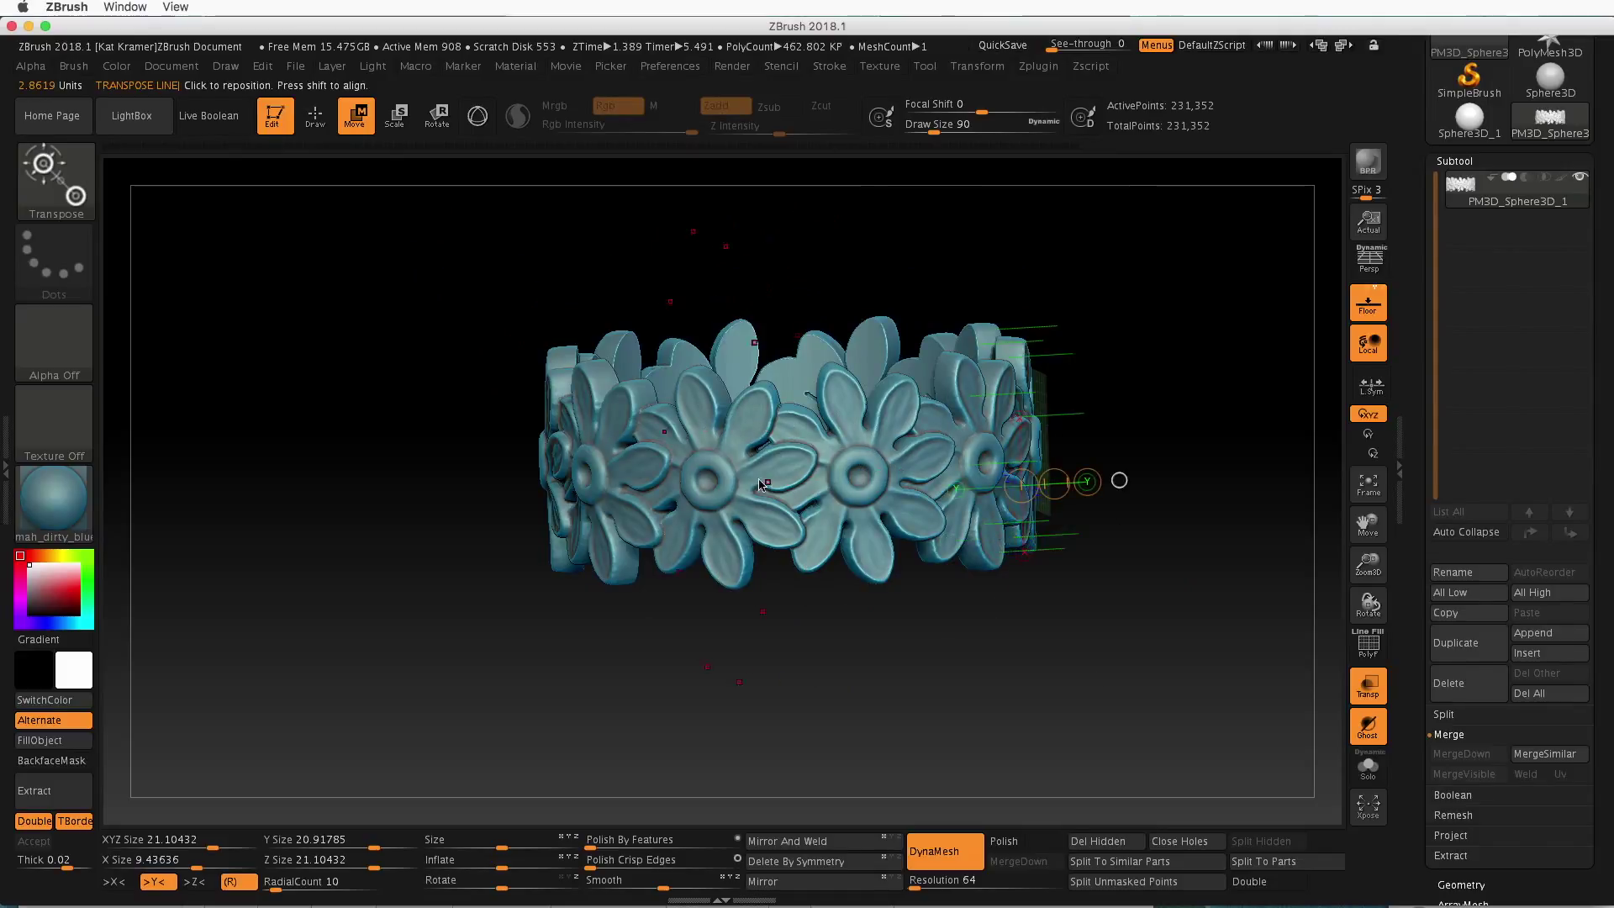
pyautogui.click(315, 123)
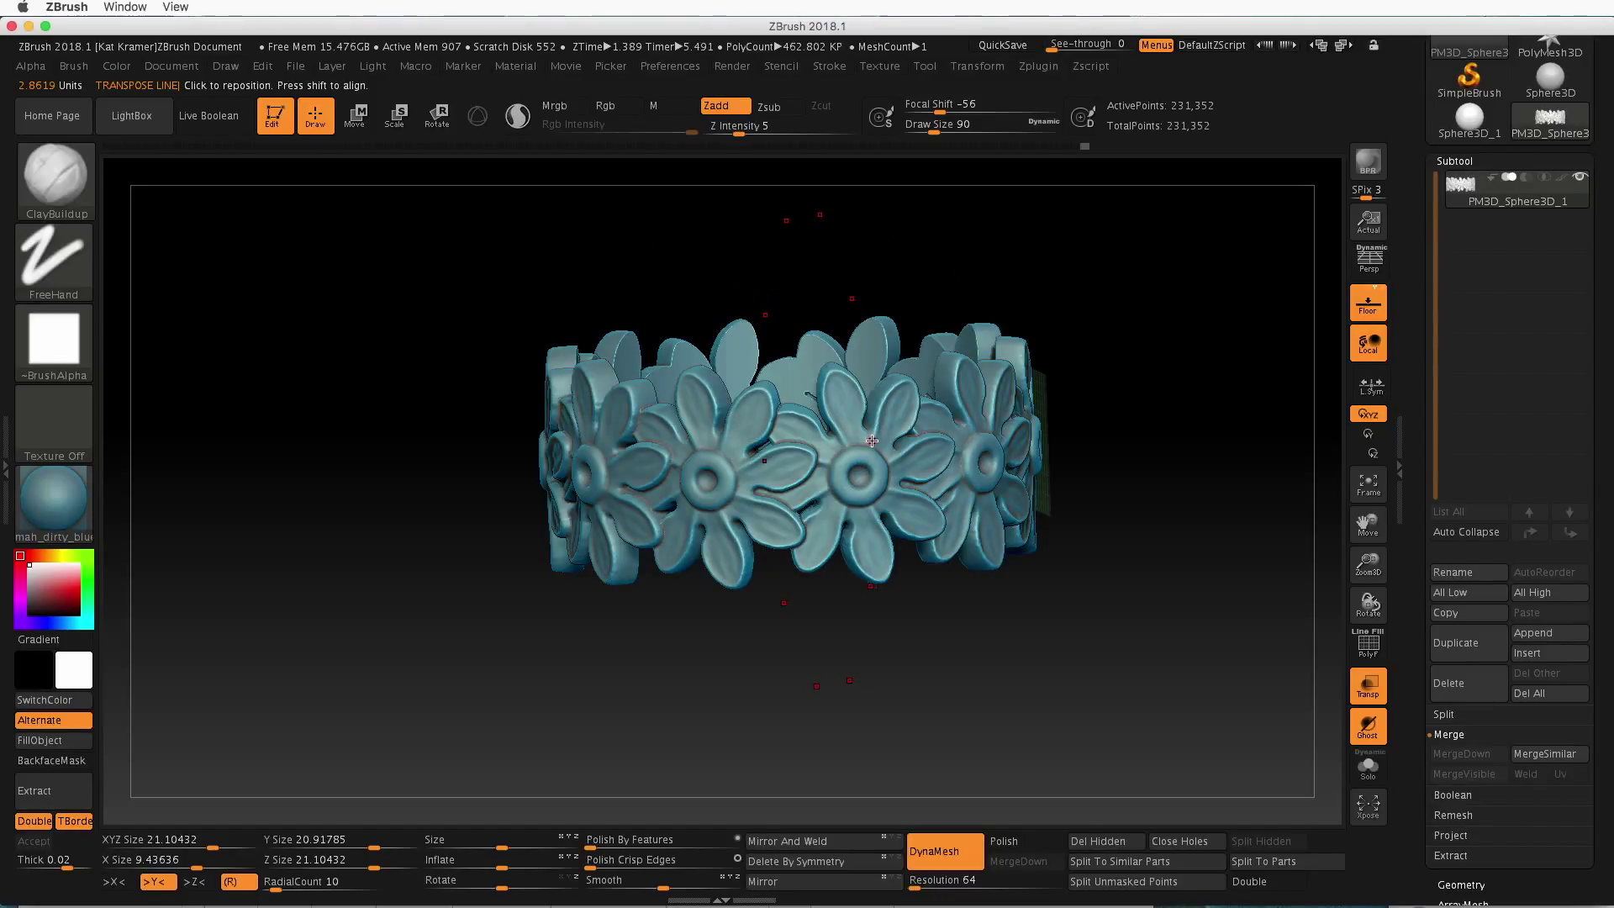
pyautogui.press('x')
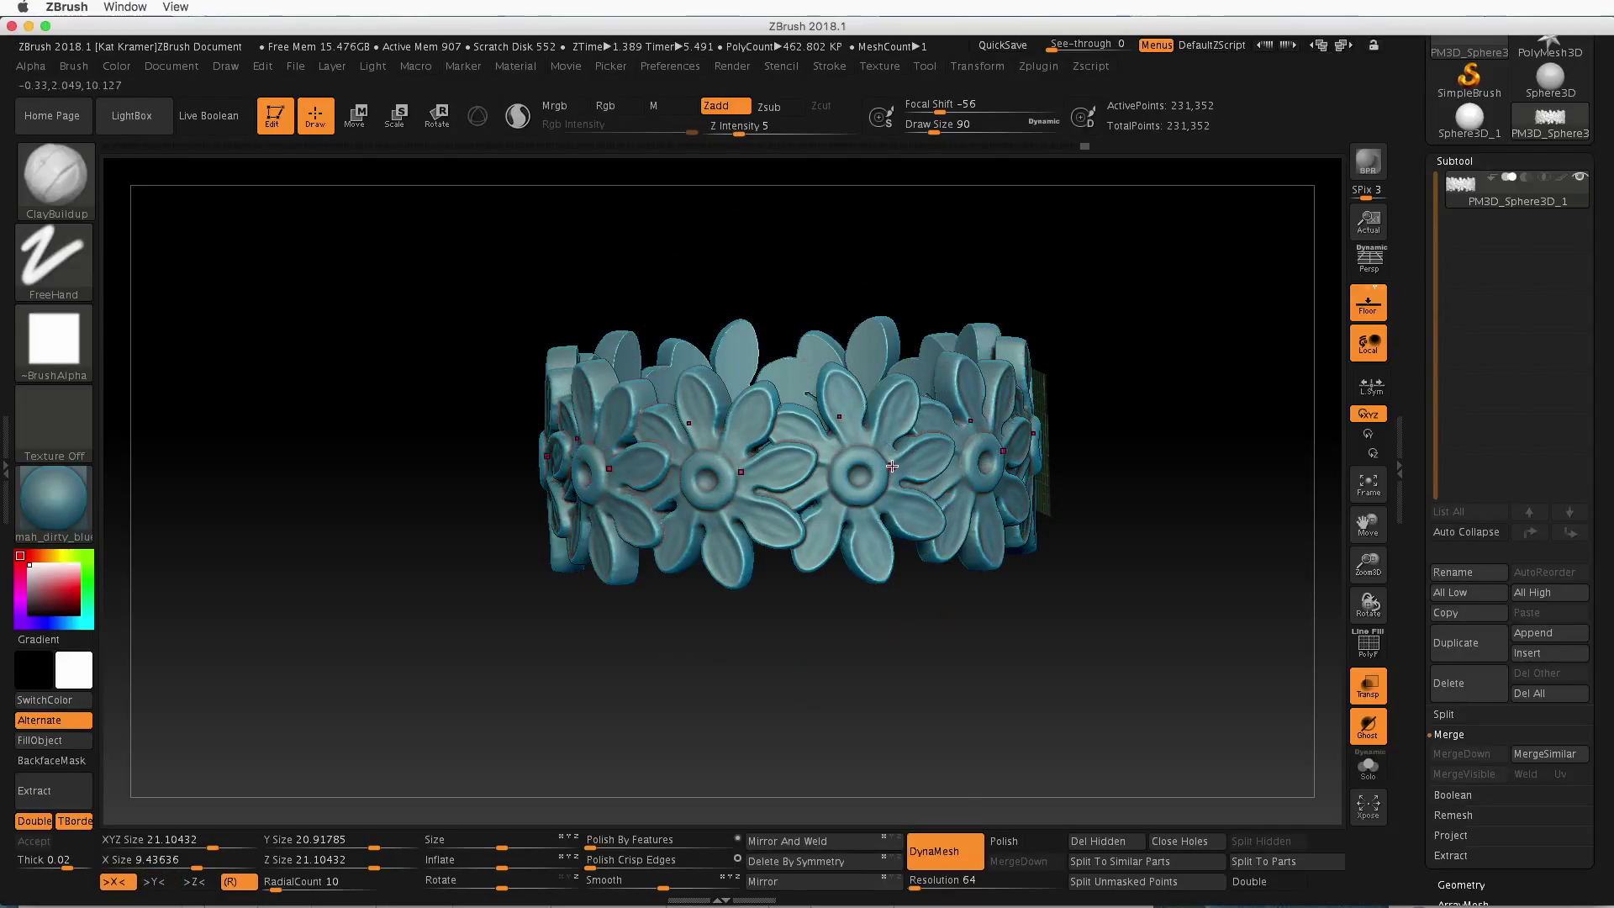
# Set the draw size to 228 and smooth the sharp petal edges along the inside of the ring
pyautogui.keyDown('alt'); pyautogui.moveTo(900, 639); pyautogui.dragTo(934, 504, button='right'); pyautogui.keyUp('alt')
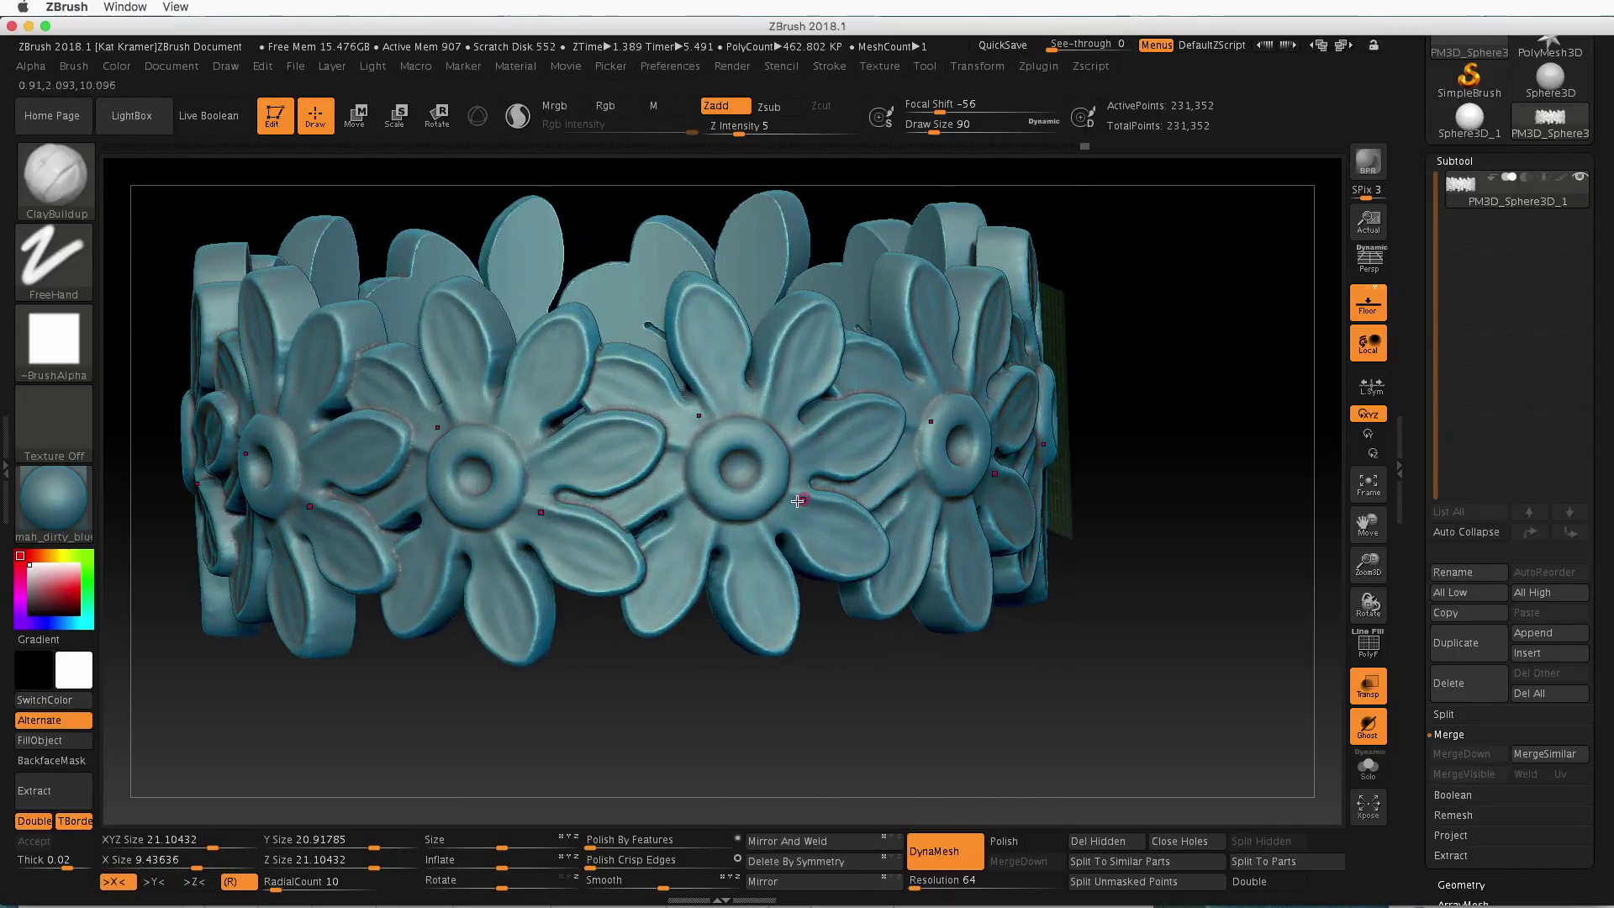
pyautogui.moveTo(960, 703); pyautogui.dragTo(1023, 540, button='right')
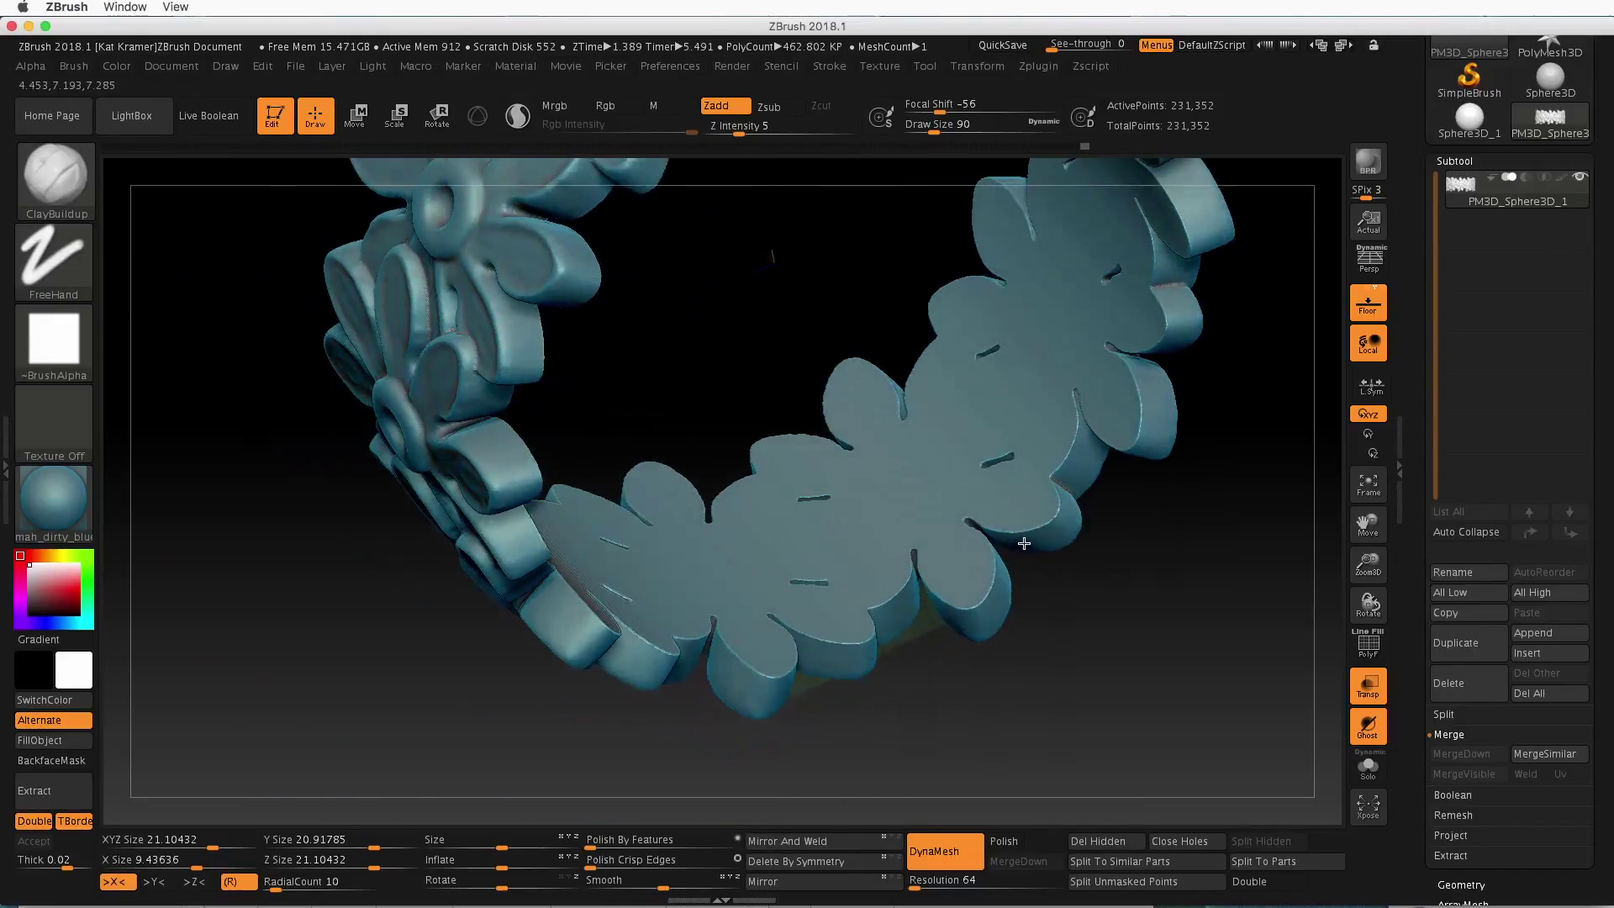
pyautogui.keyDown('alt'); pyautogui.moveTo(1082, 717); pyautogui.dragTo(1081, 595, button='right'); pyautogui.keyUp('alt')
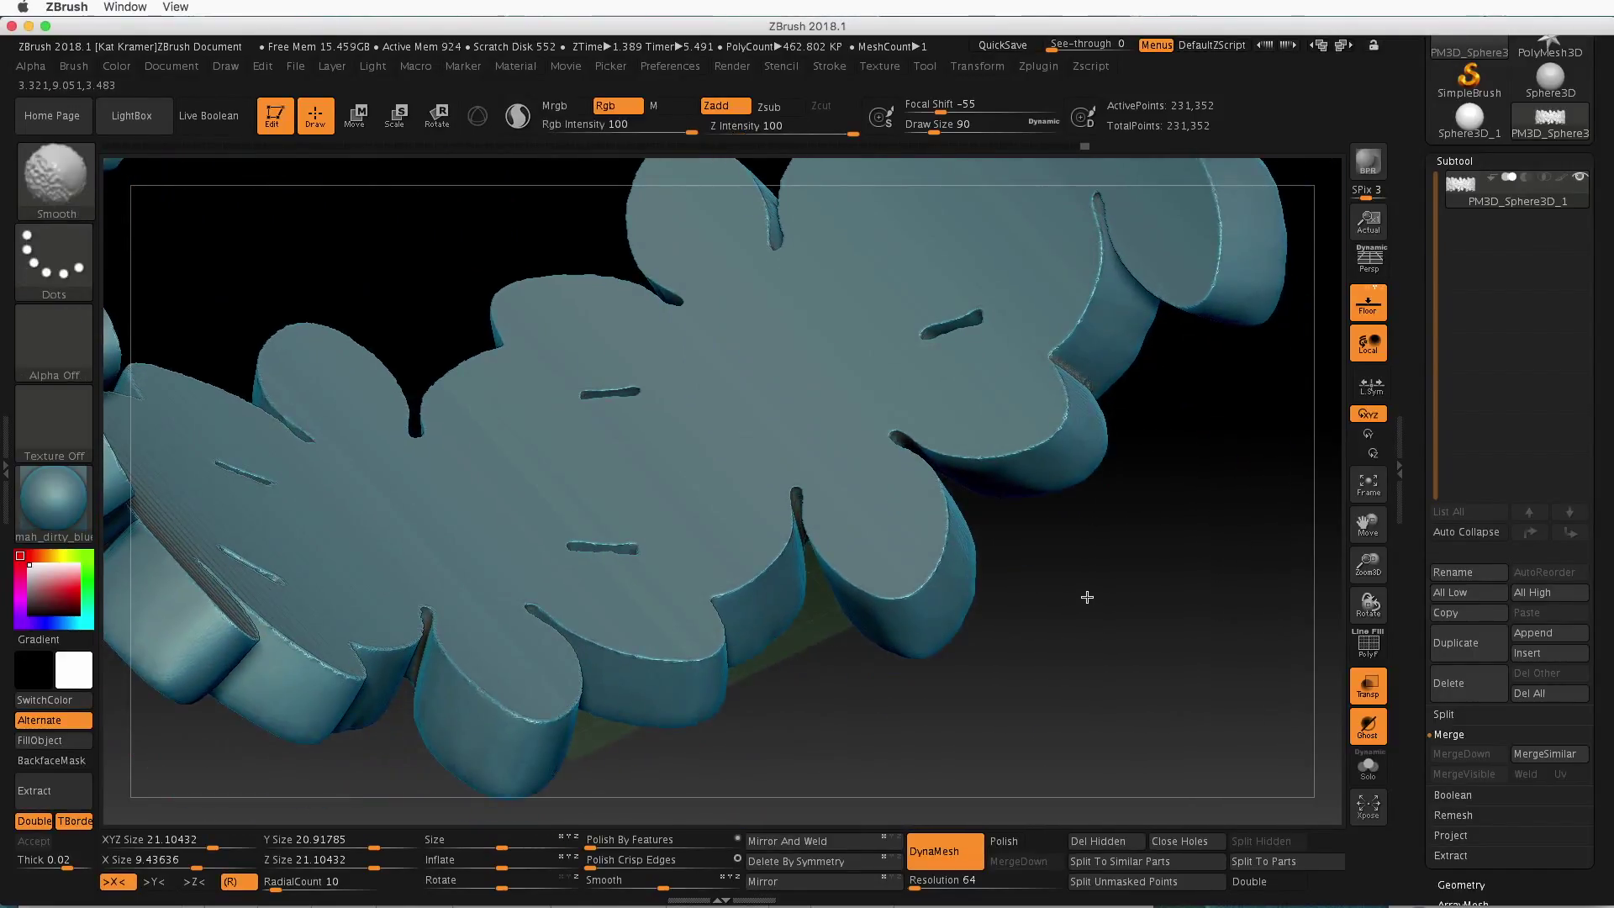
pyautogui.rightClick(916, 535)
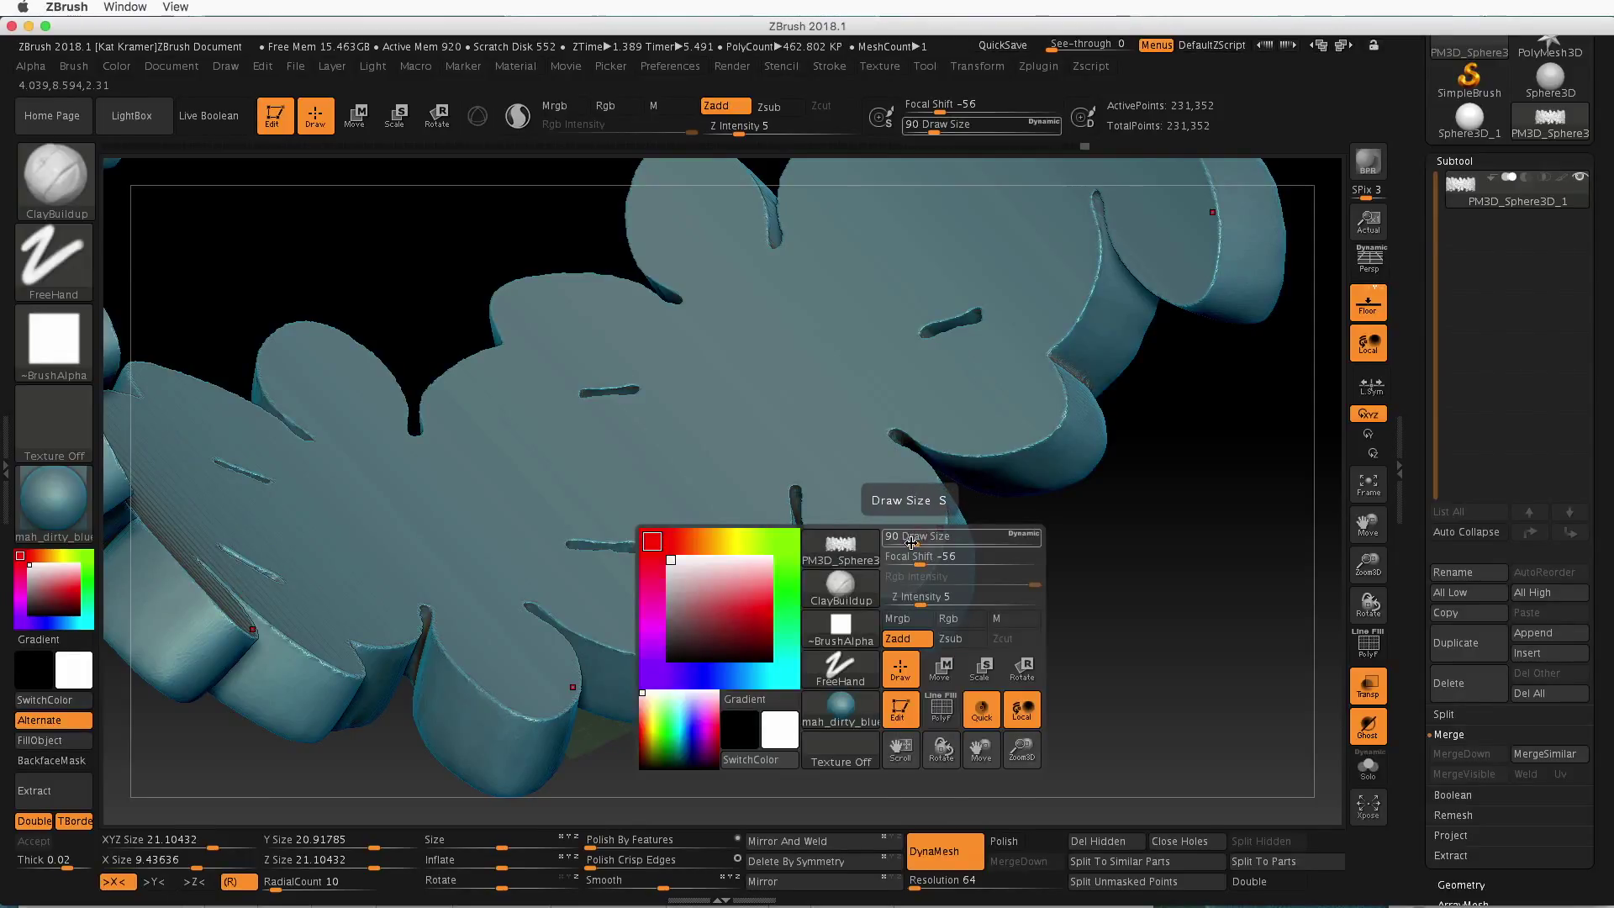
pyautogui.press('space')
pyautogui.moveTo(913, 543); pyautogui.dragTo(919, 542)
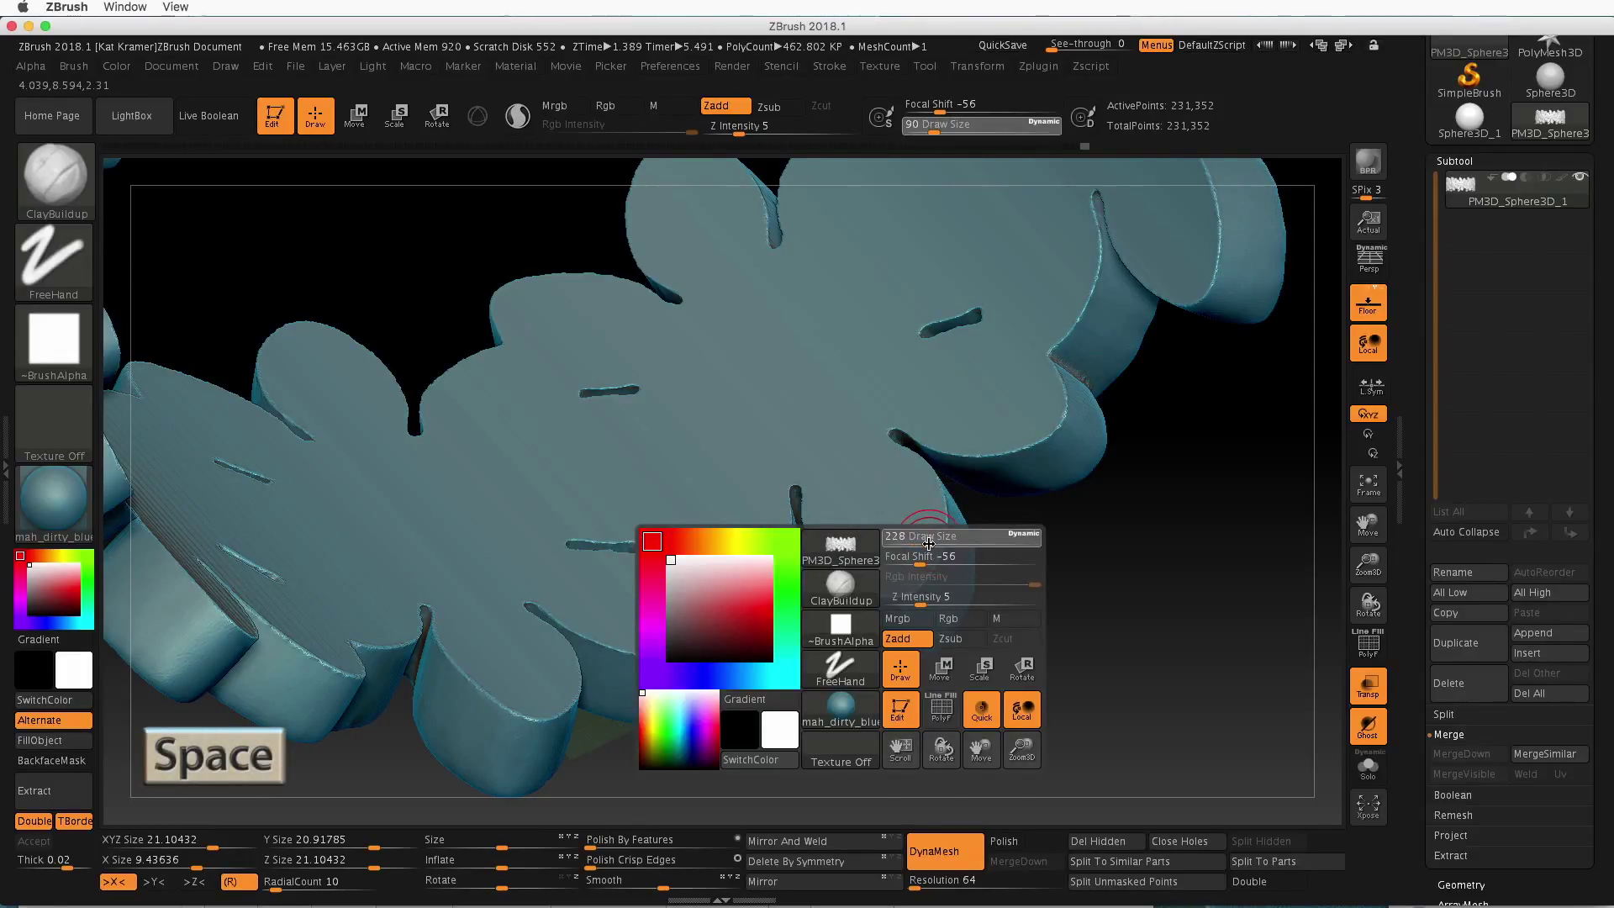
pyautogui.press('shift')
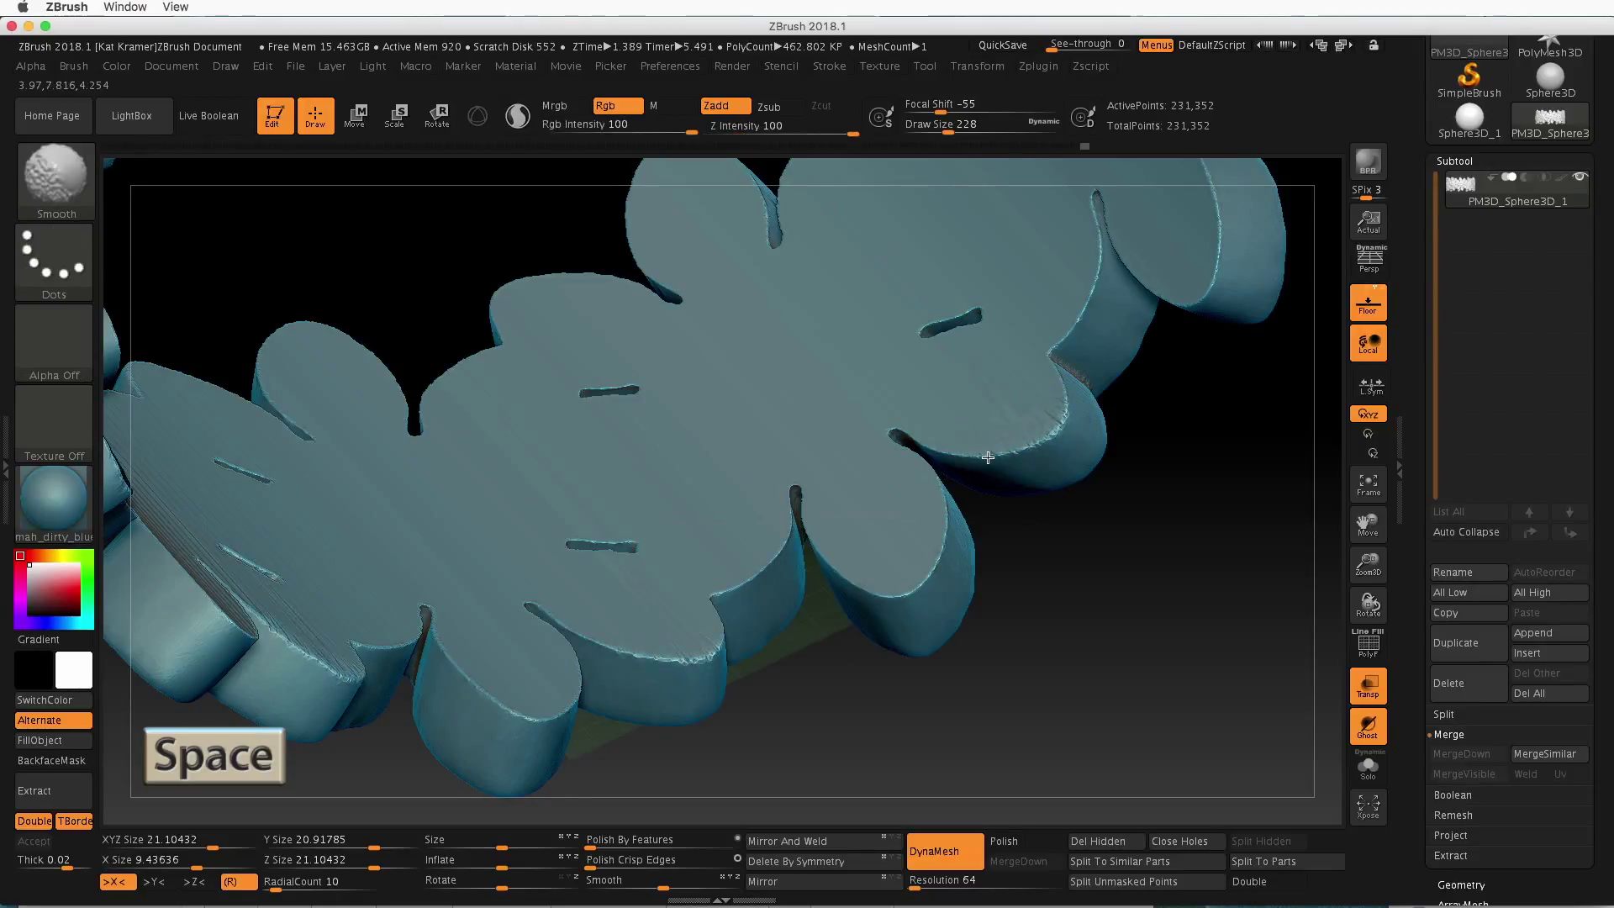
pyautogui.keyDown('alt'); pyautogui.moveTo(1116, 585); pyautogui.dragTo(1186, 673); pyautogui.keyUp('alt')
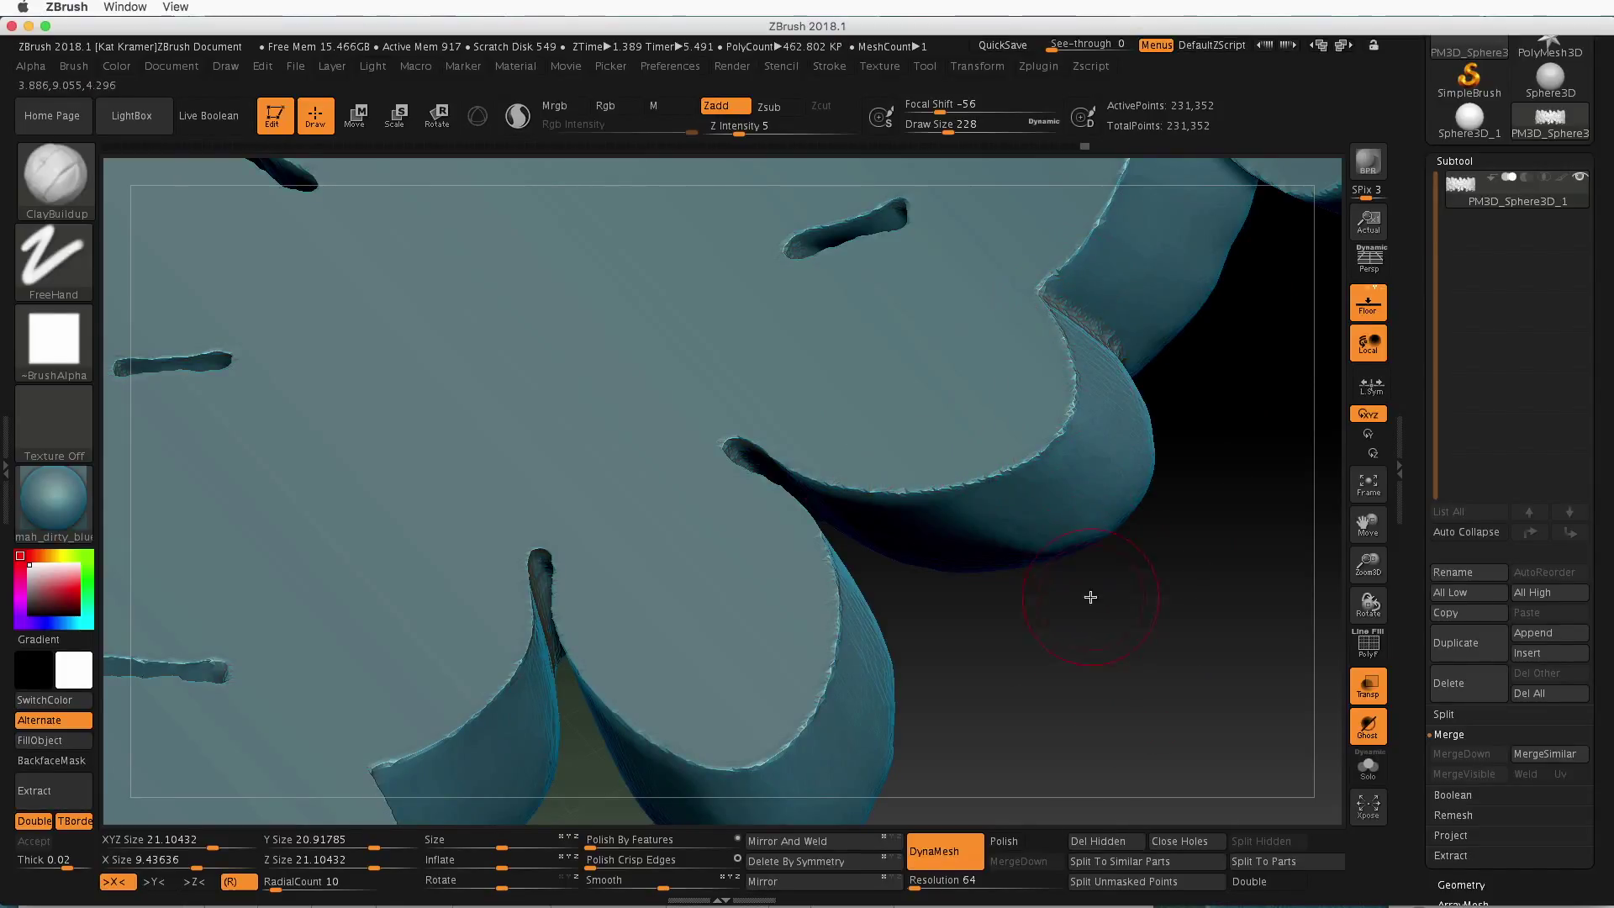
pyautogui.moveTo(1109, 658); pyautogui.dragTo(1108, 622)
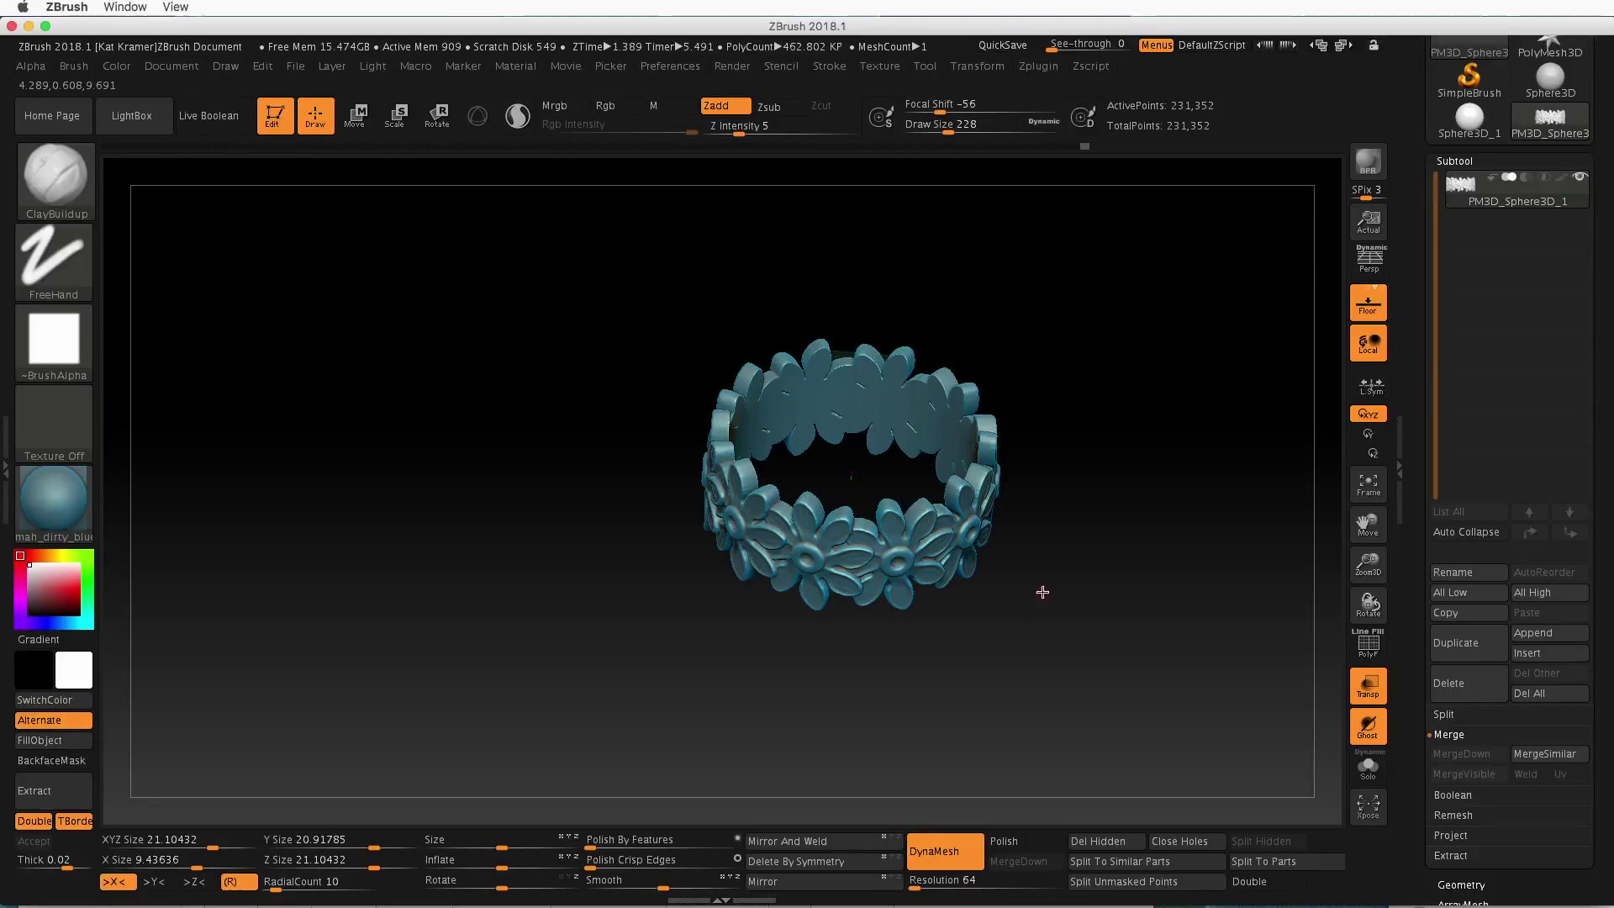
# Examine the lower petal edges up close and check the whole ring from the front, above and below
pyautogui.keyDown('shift'); pyautogui.moveTo(1038, 663); pyautogui.dragTo(1362, 634); pyautogui.keyUp('shift')
pyautogui.keyDown('alt'); pyautogui.moveTo(861, 630); pyautogui.dragTo(1109, 708); pyautogui.keyUp('alt')
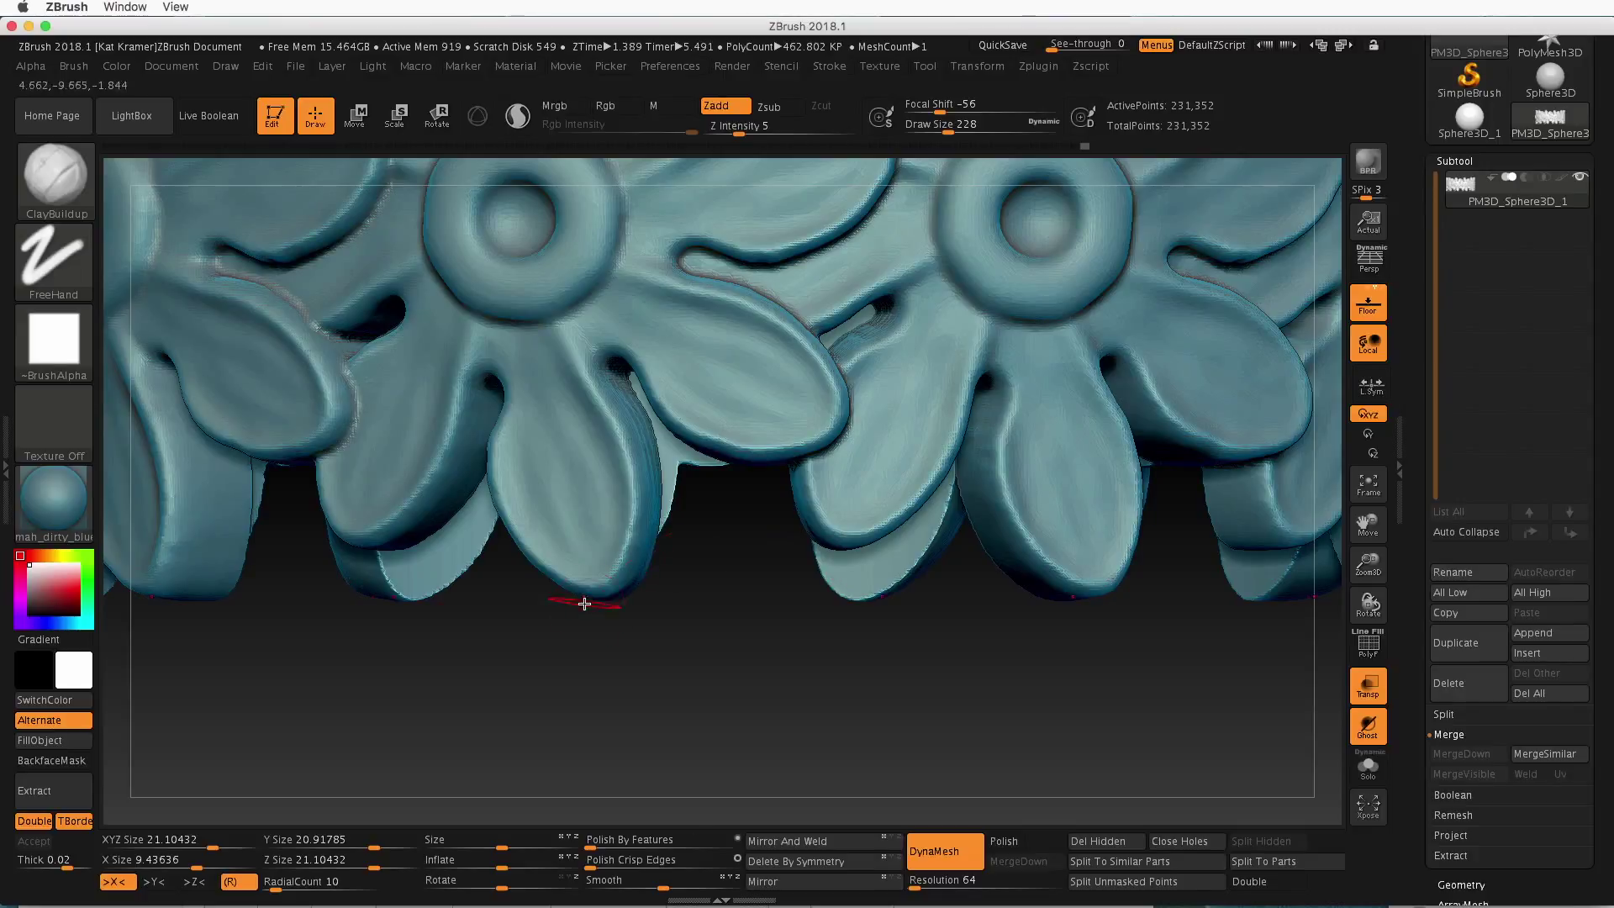
pyautogui.press('f')
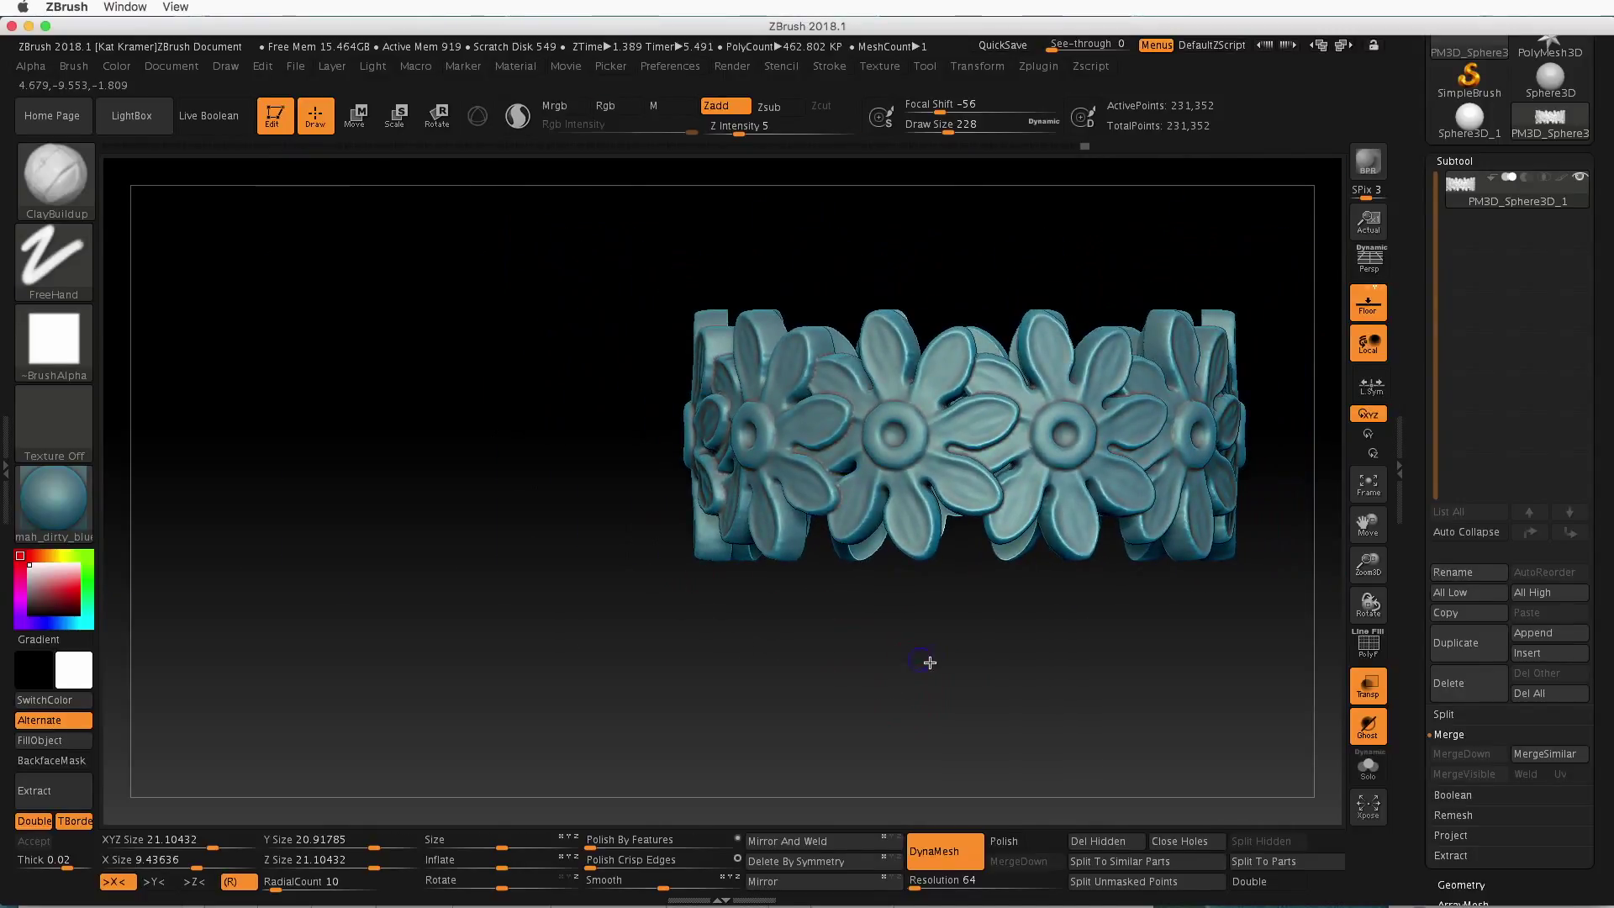
pyautogui.moveTo(1198, 454)
pyautogui.mouseDown()
pyautogui.moveTo(1178, 497)
pyautogui.moveTo(1192, 511)
pyautogui.mouseUp()
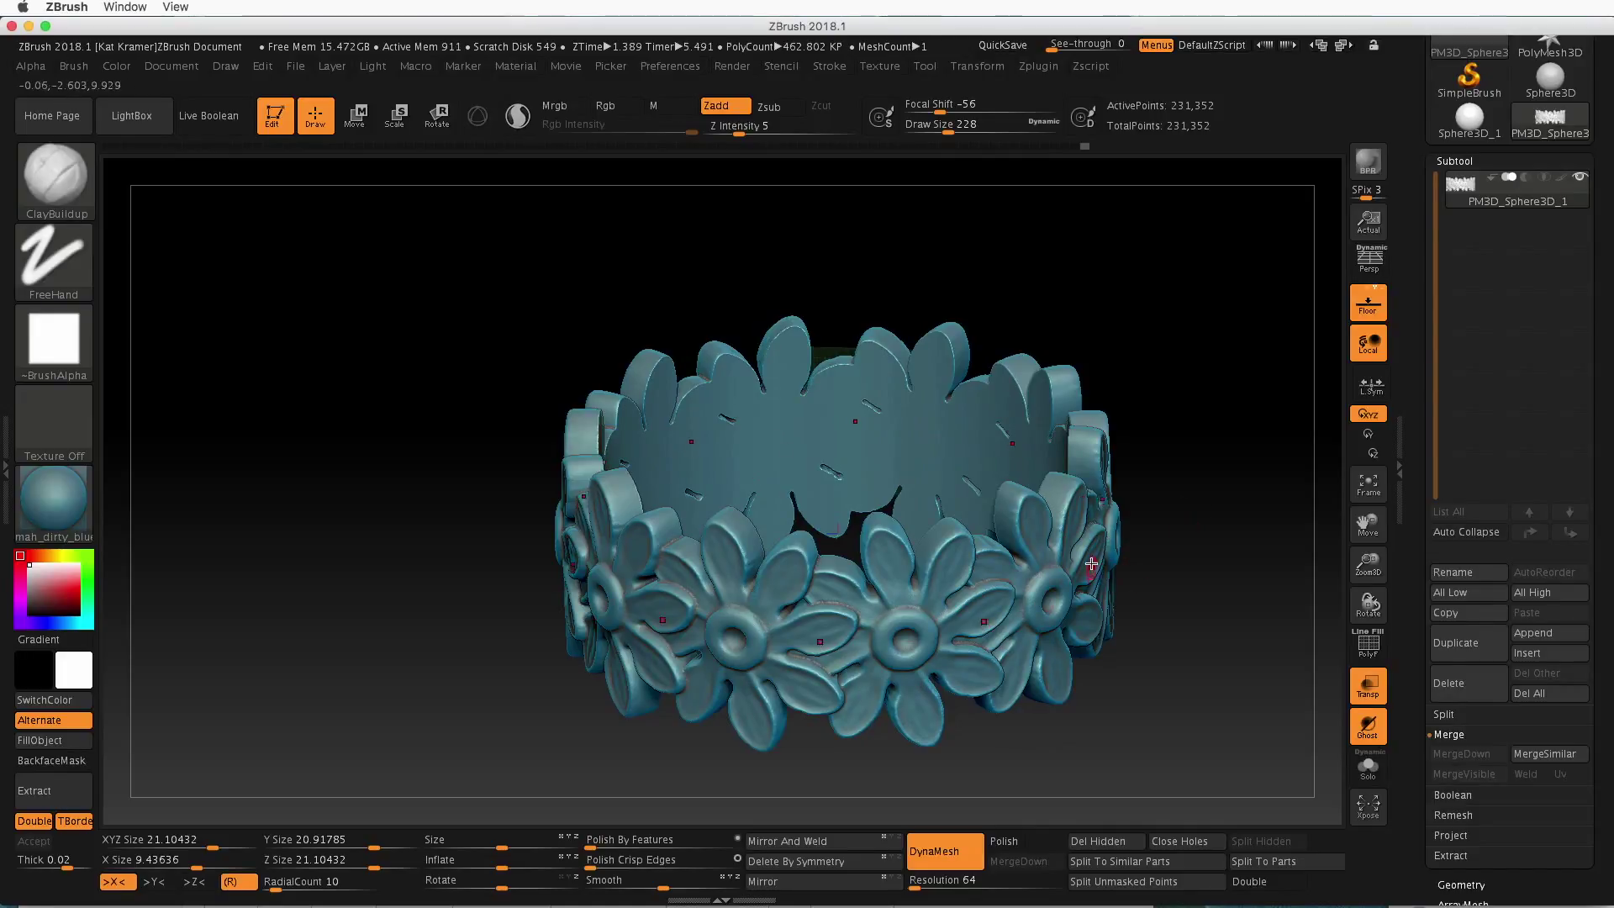
pyautogui.moveTo(1147, 704); pyautogui.dragTo(1130, 618)
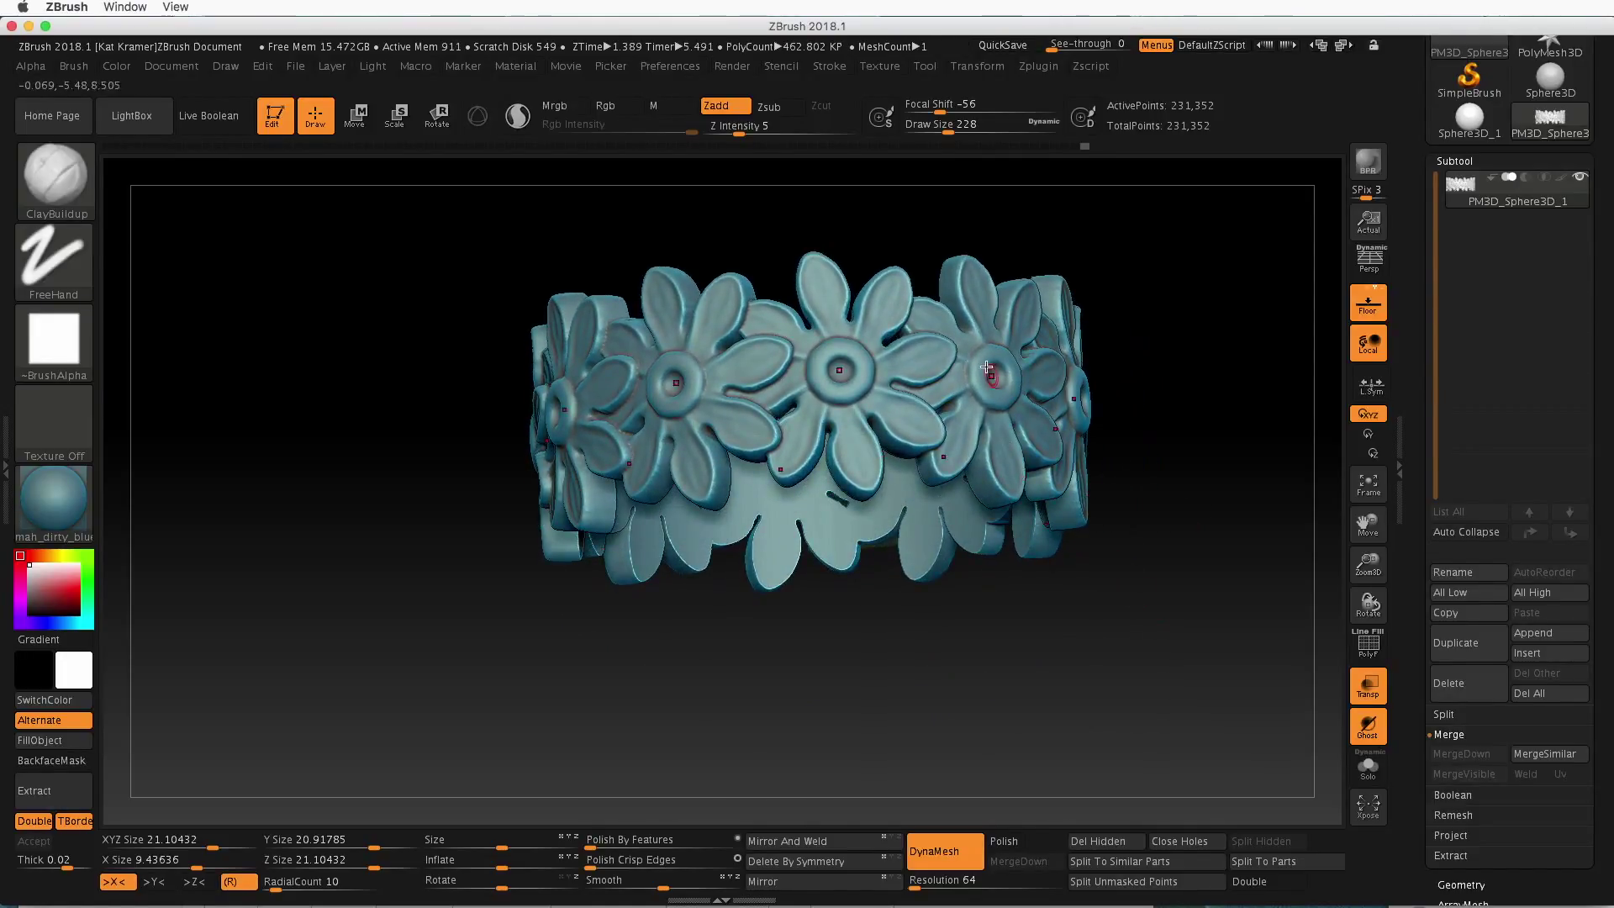
# Try the MAHmc Shiny 001 material on the flower ring
pyautogui.click(71, 505)
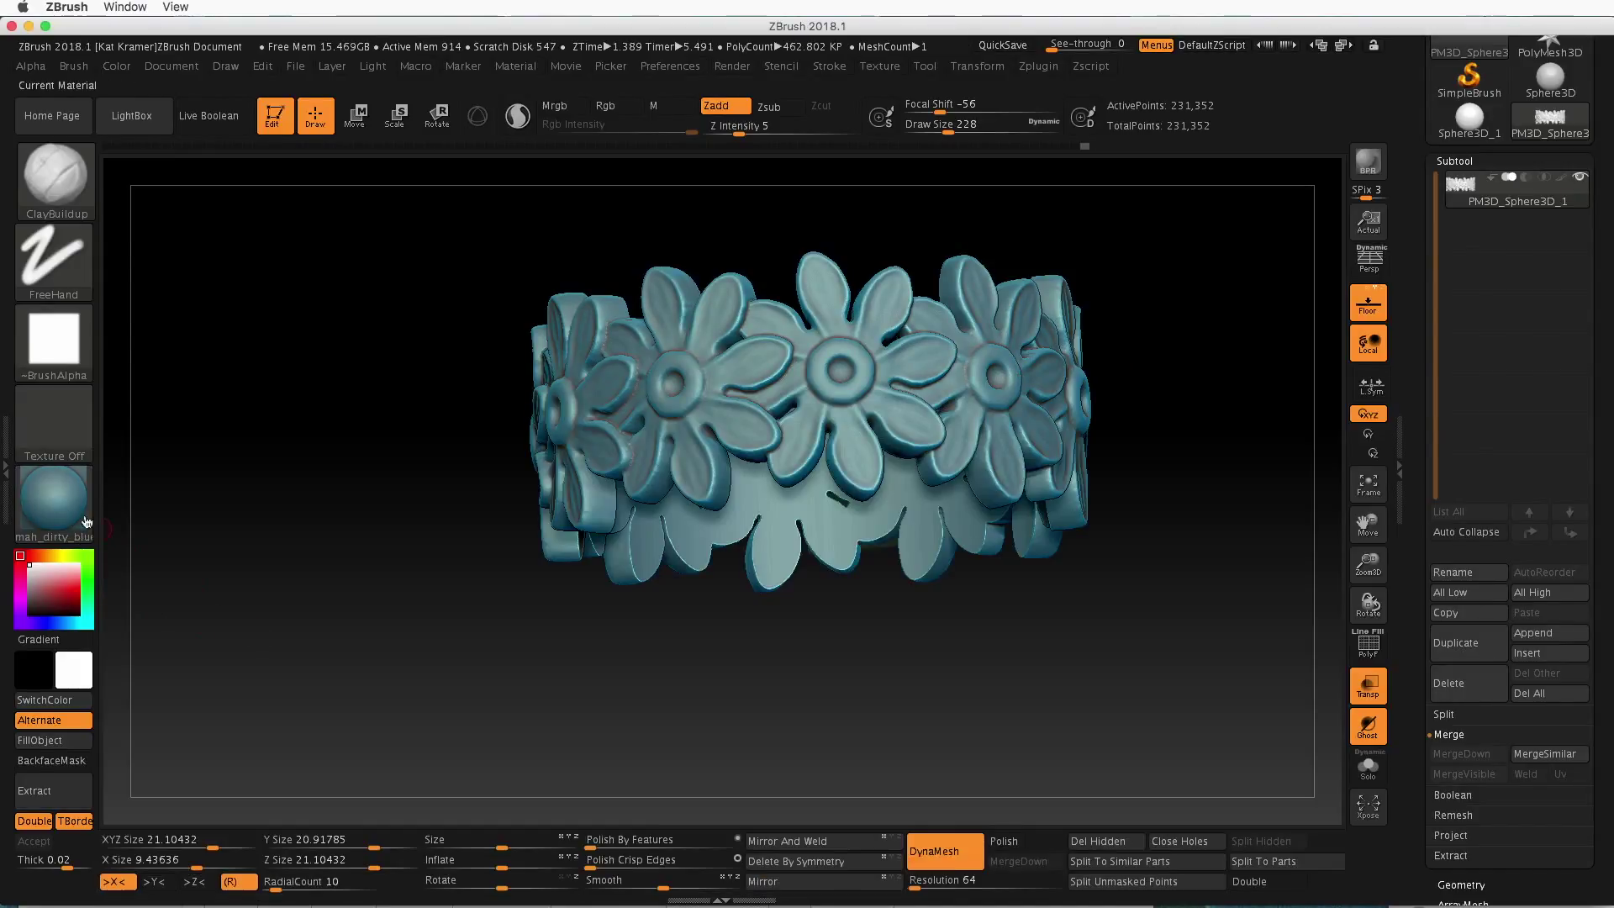
pyautogui.click(53, 501)
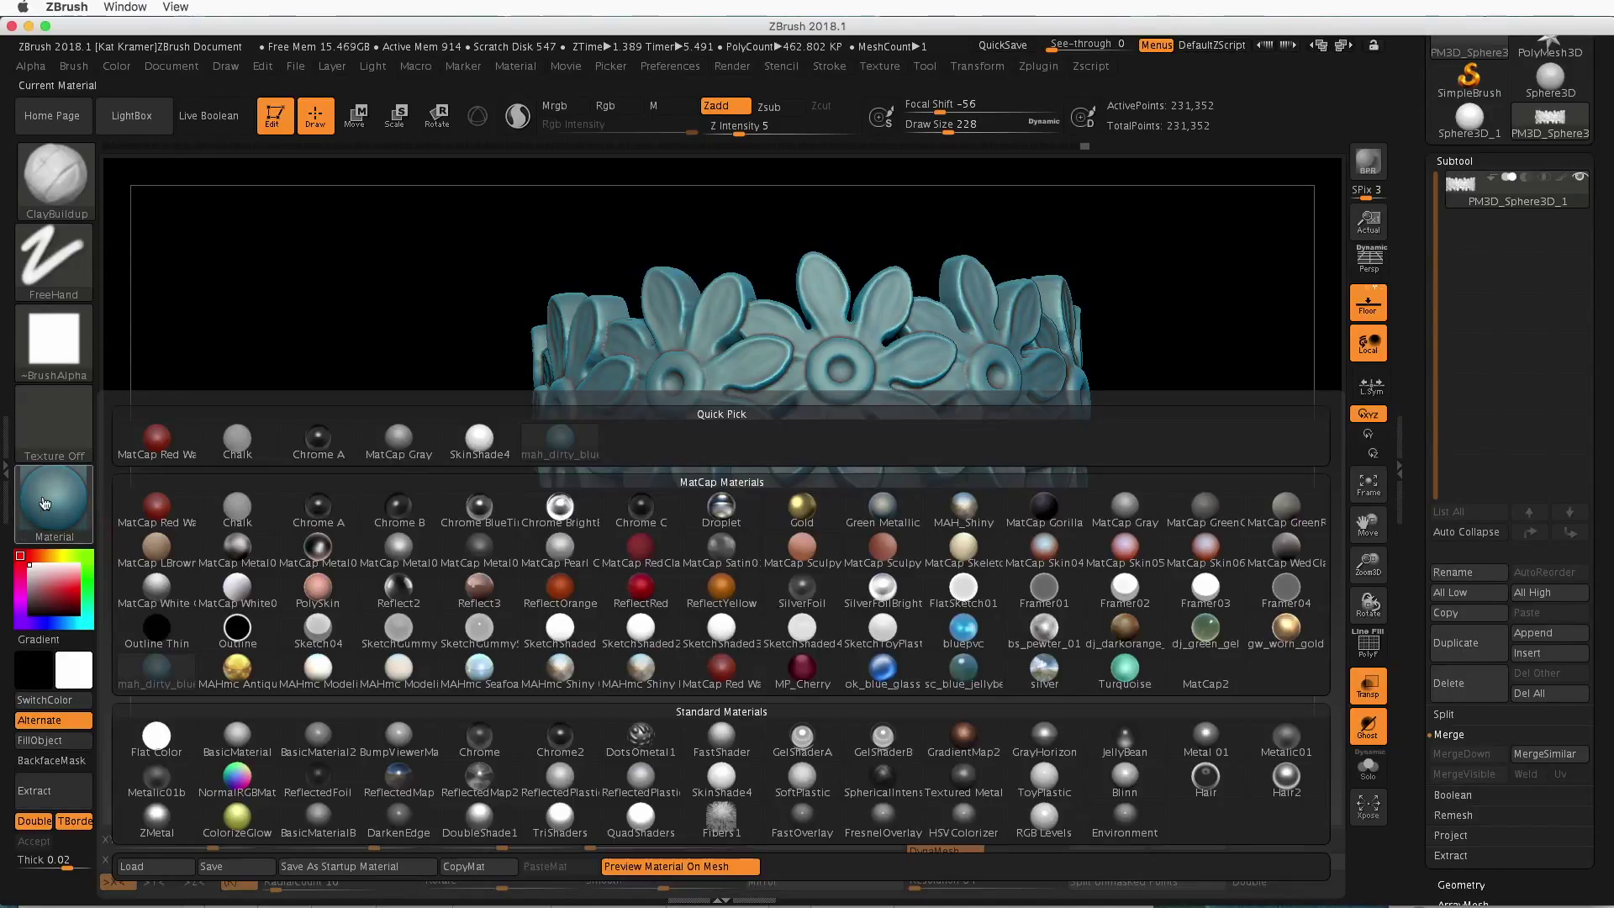
pyautogui.click(575, 678)
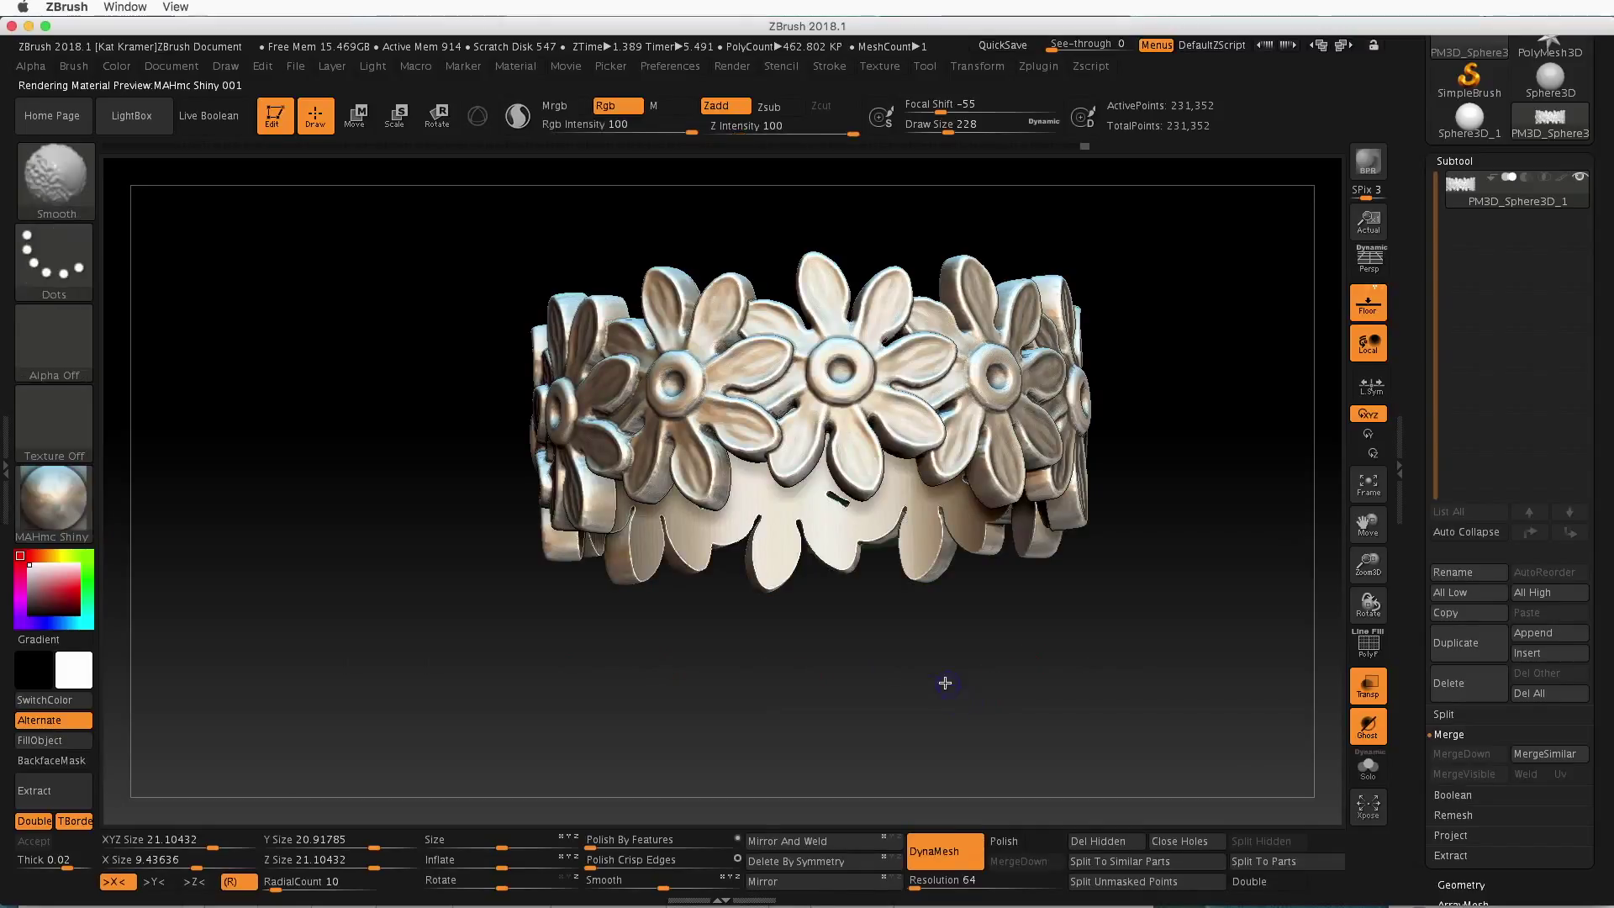
pyautogui.moveTo(944, 681); pyautogui.dragTo(169, 497)
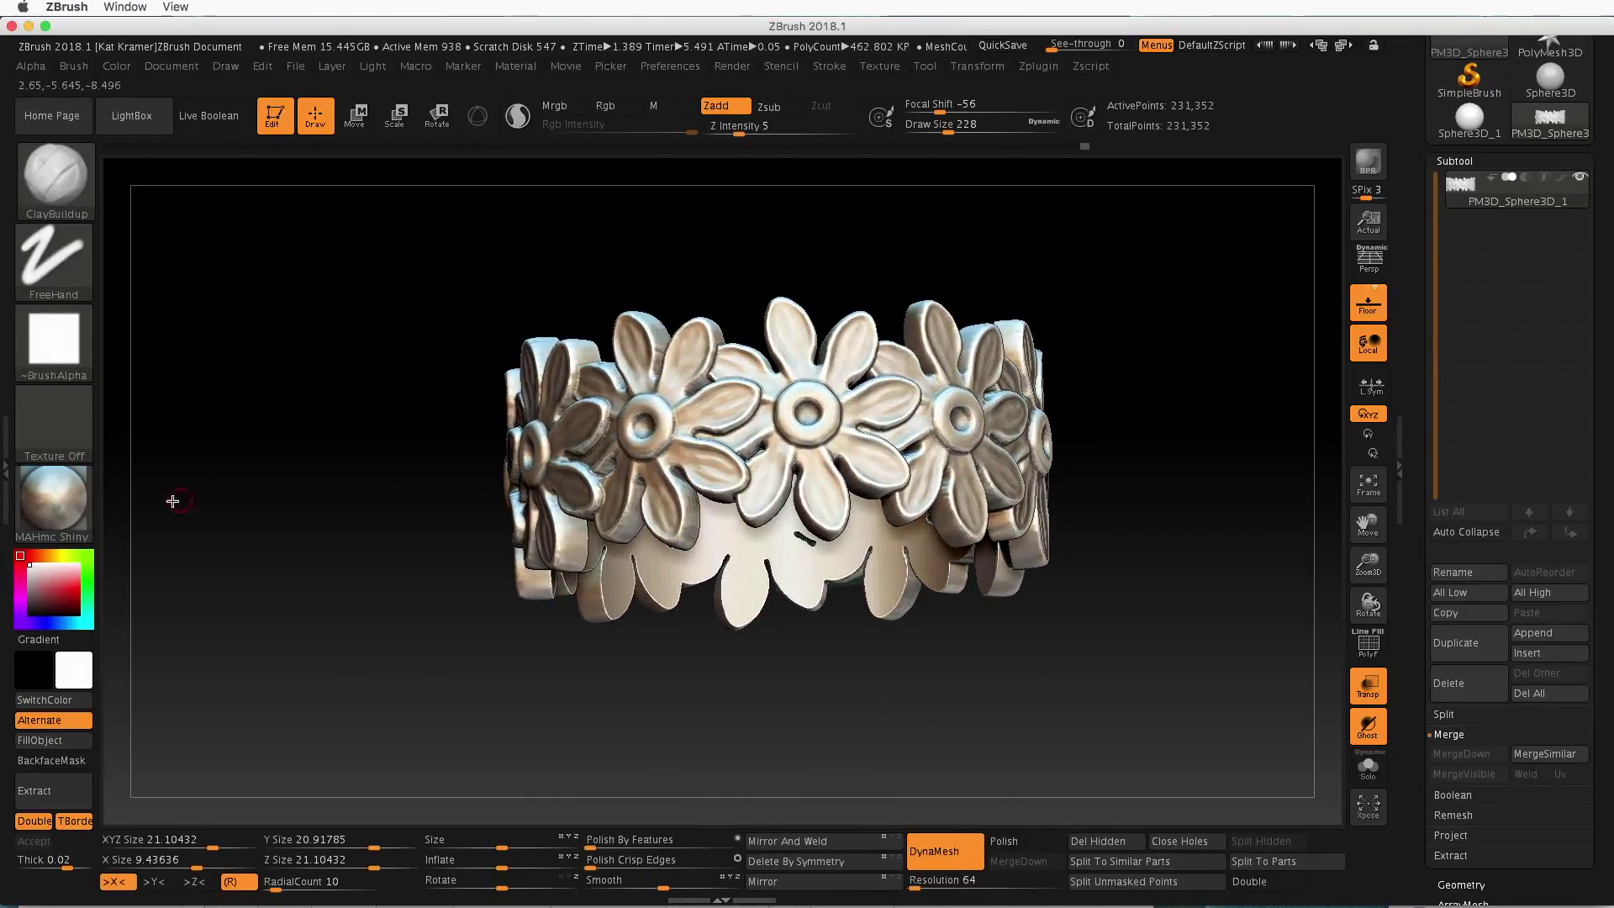
# Apply the MAHmc Shiny Dirty material to the ring and check the flower relief from the front
pyautogui.click(54, 501)
pyautogui.click(640, 671)
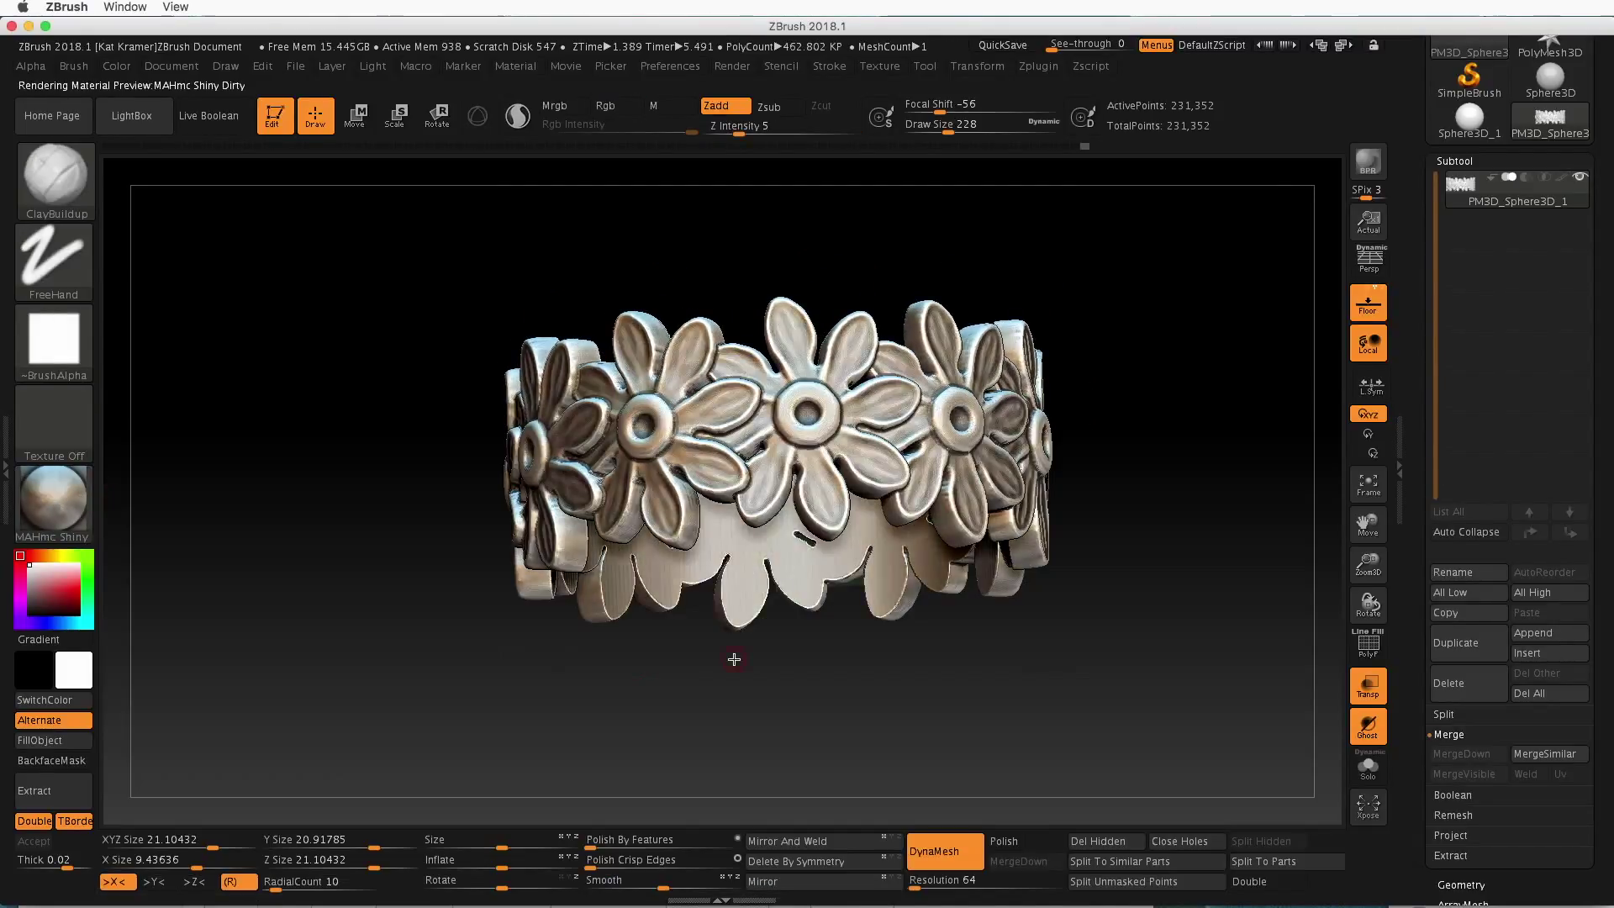
pyautogui.moveTo(983, 733); pyautogui.dragTo(1096, 741)
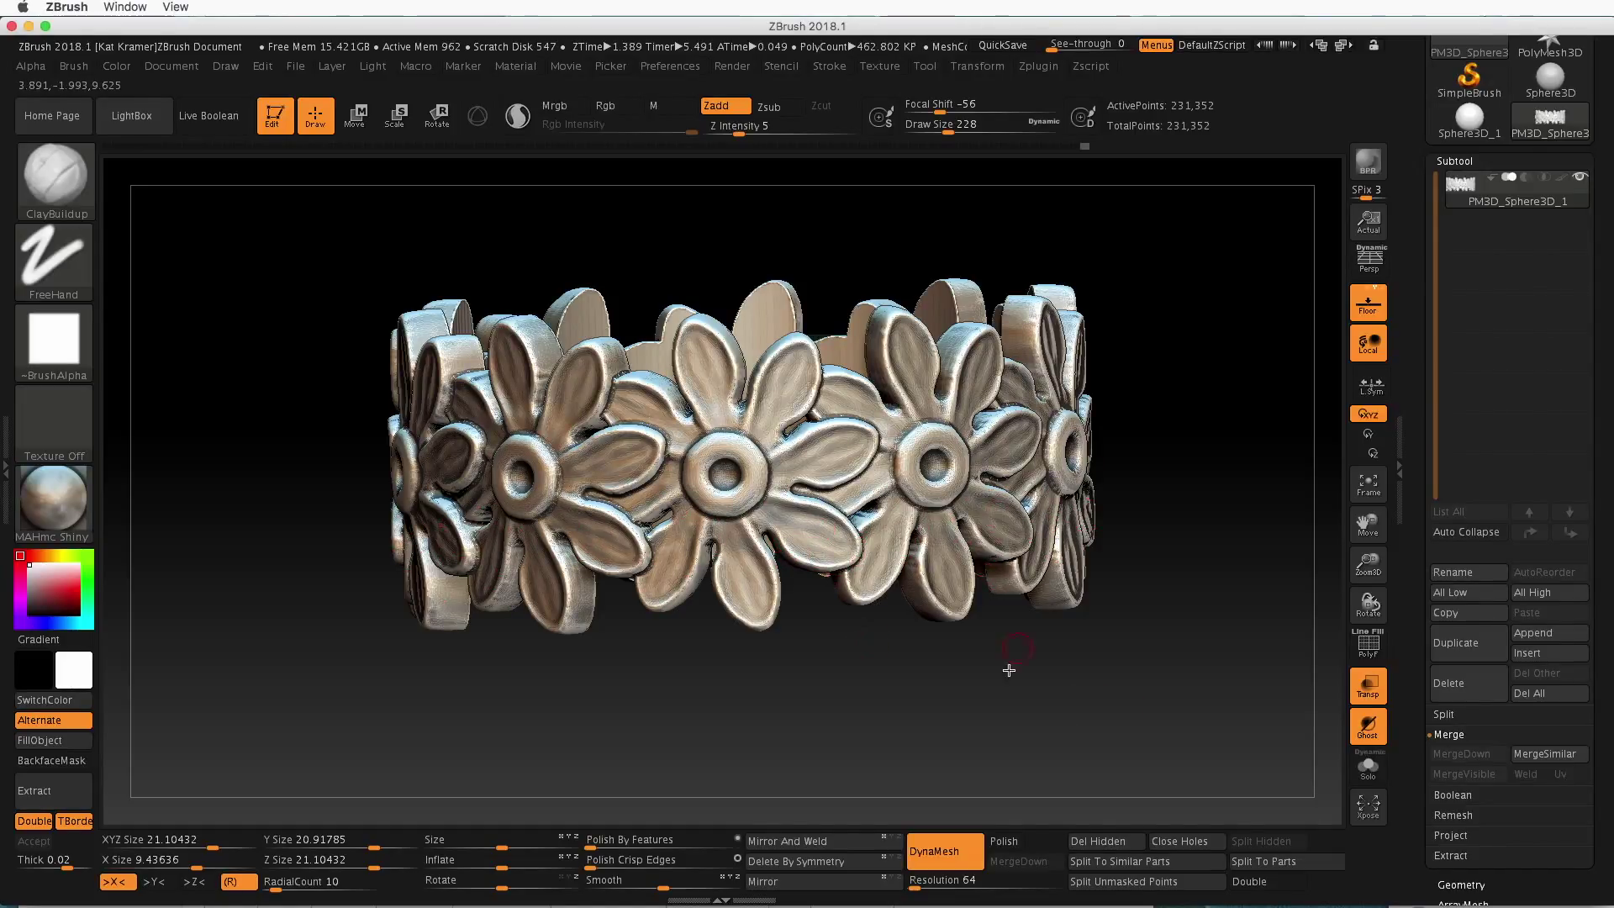
pyautogui.moveTo(1000, 734); pyautogui.dragTo(1005, 735)
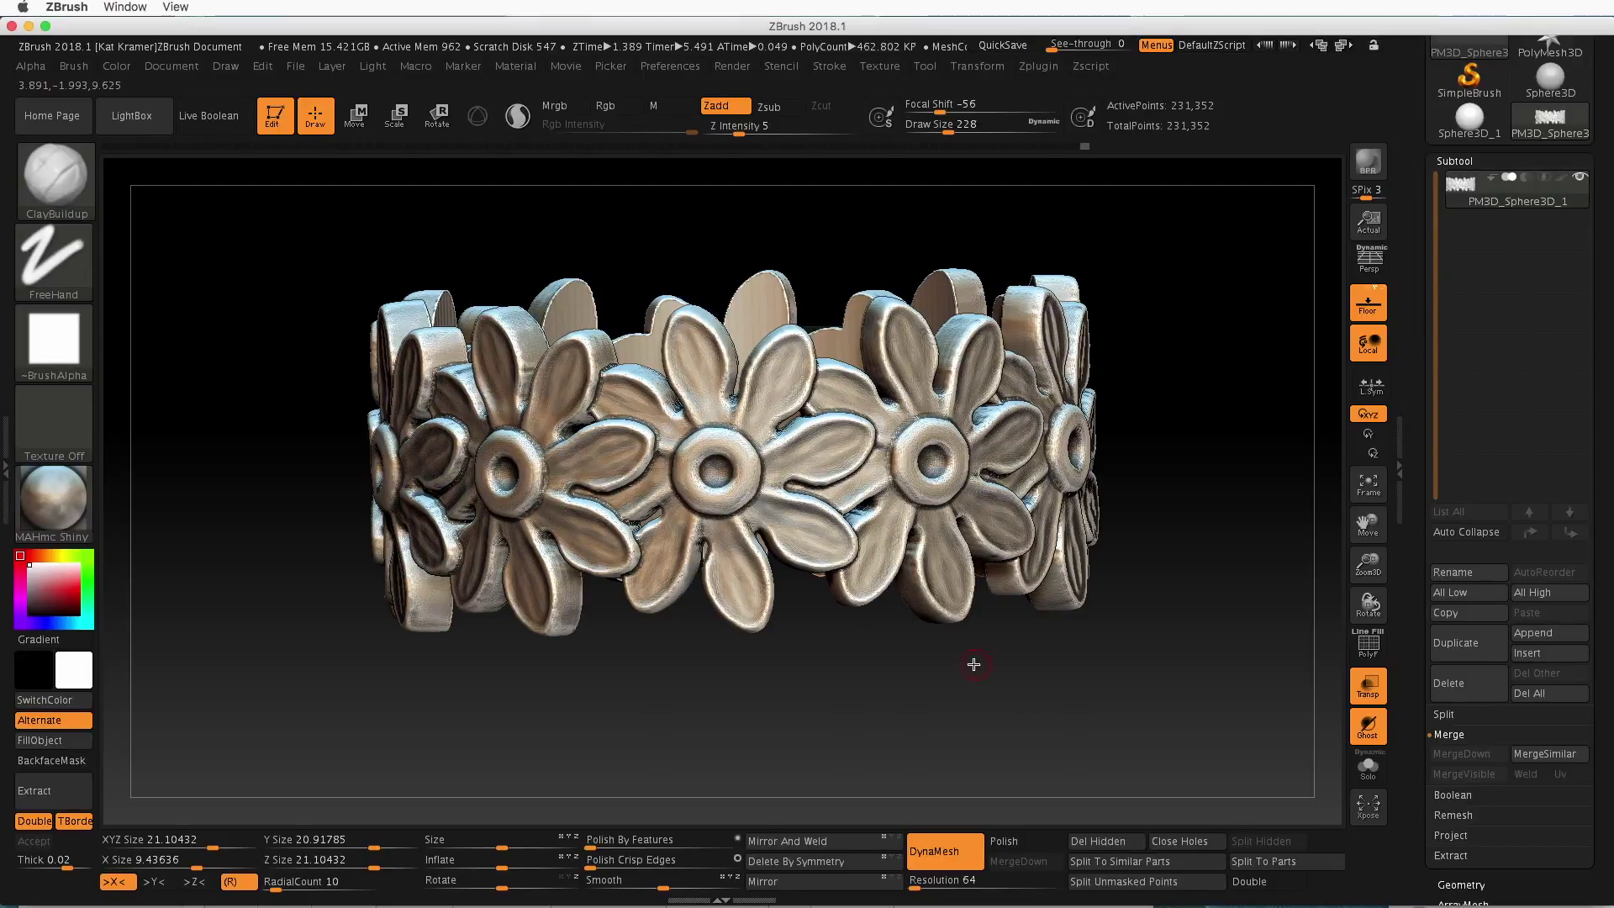